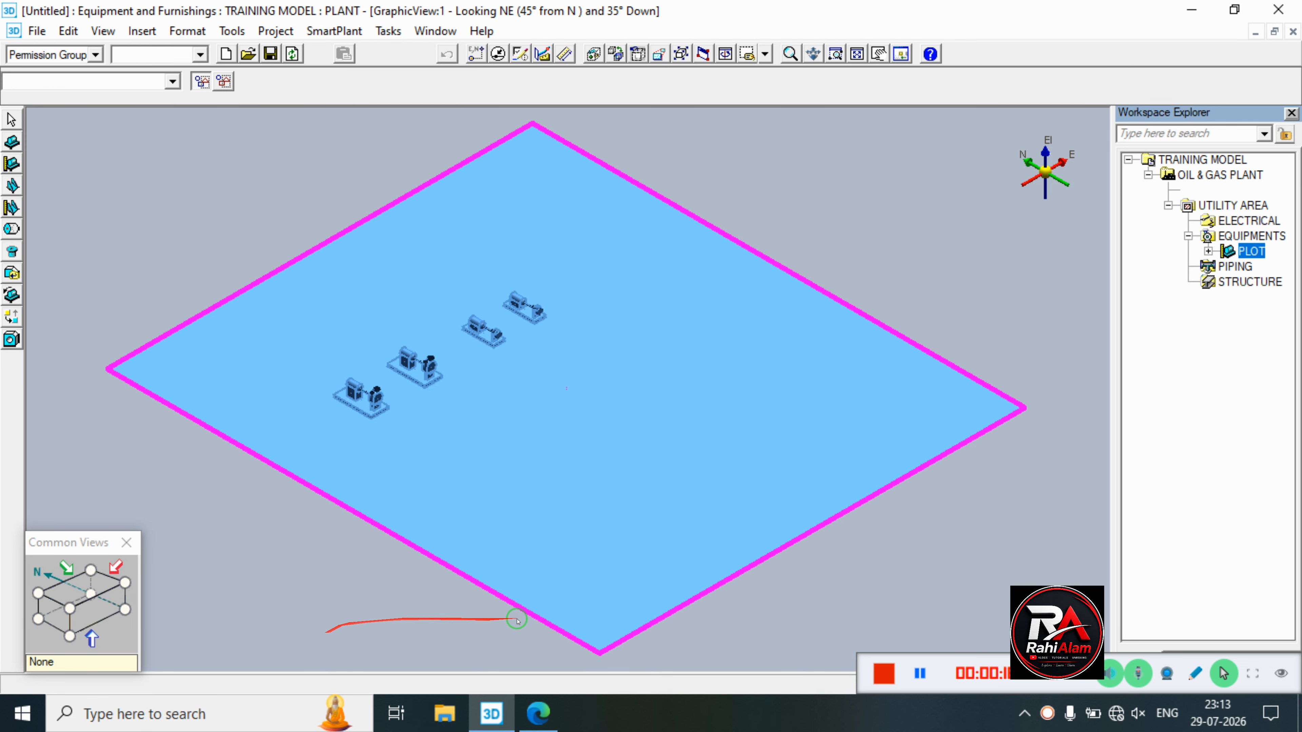
# Switch to SAMPLE.pdf in Edge and look through the pump, condenser and exchanger drawings up to page 9.
pyautogui.moveTo(541, 721)
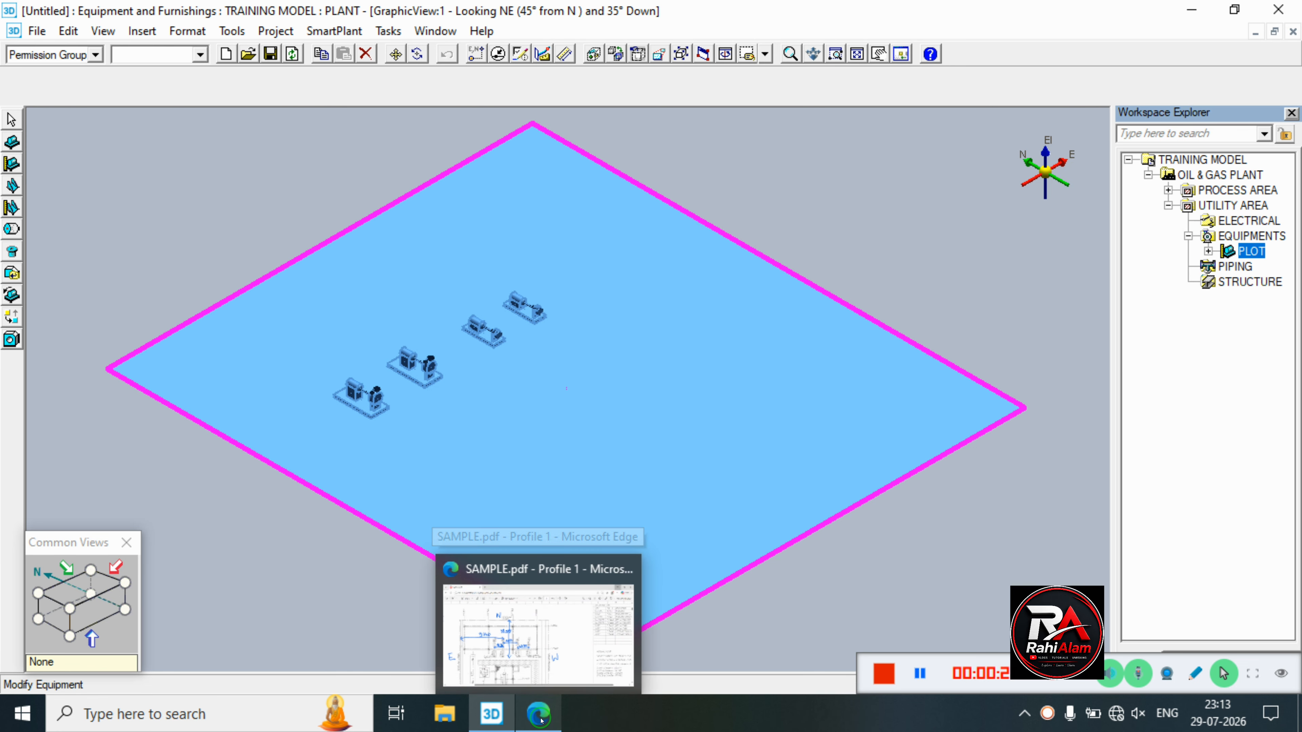
pyautogui.click(540, 714)
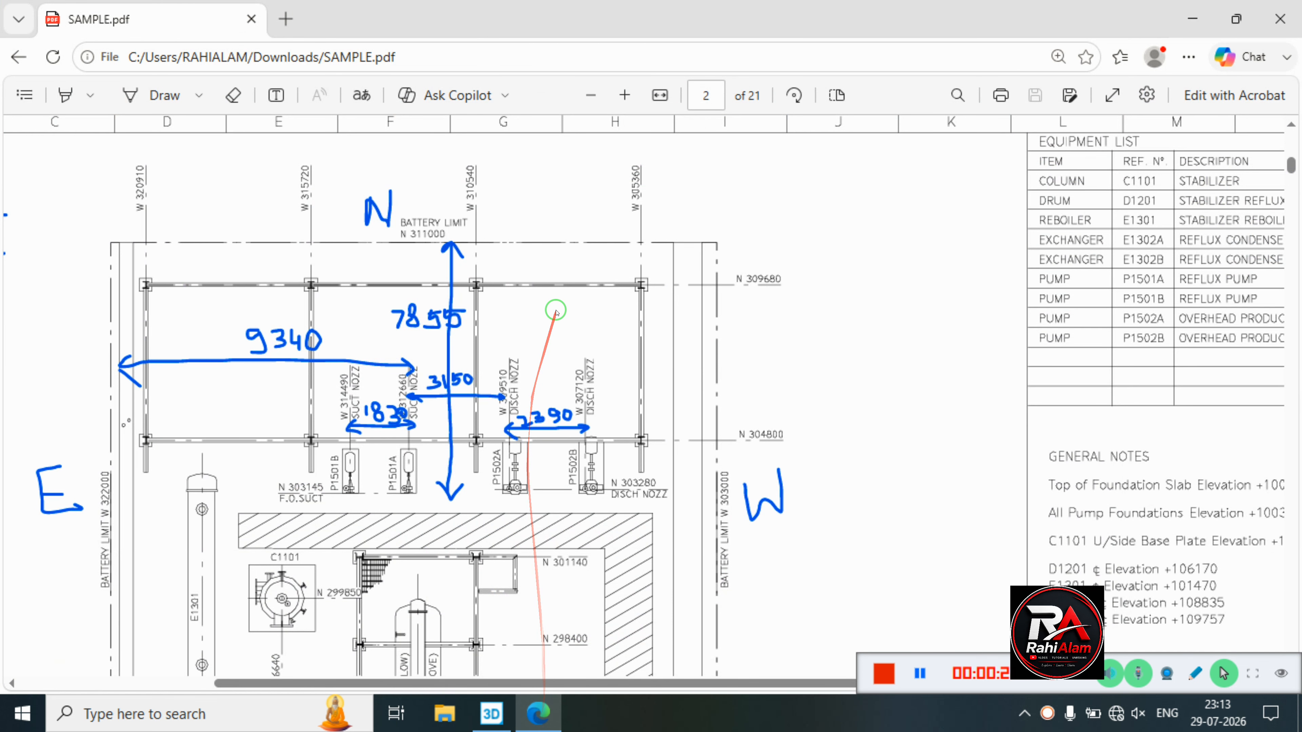
pyautogui.scroll(-10, 554, 308)
pyautogui.scroll(-5, 557, 312)
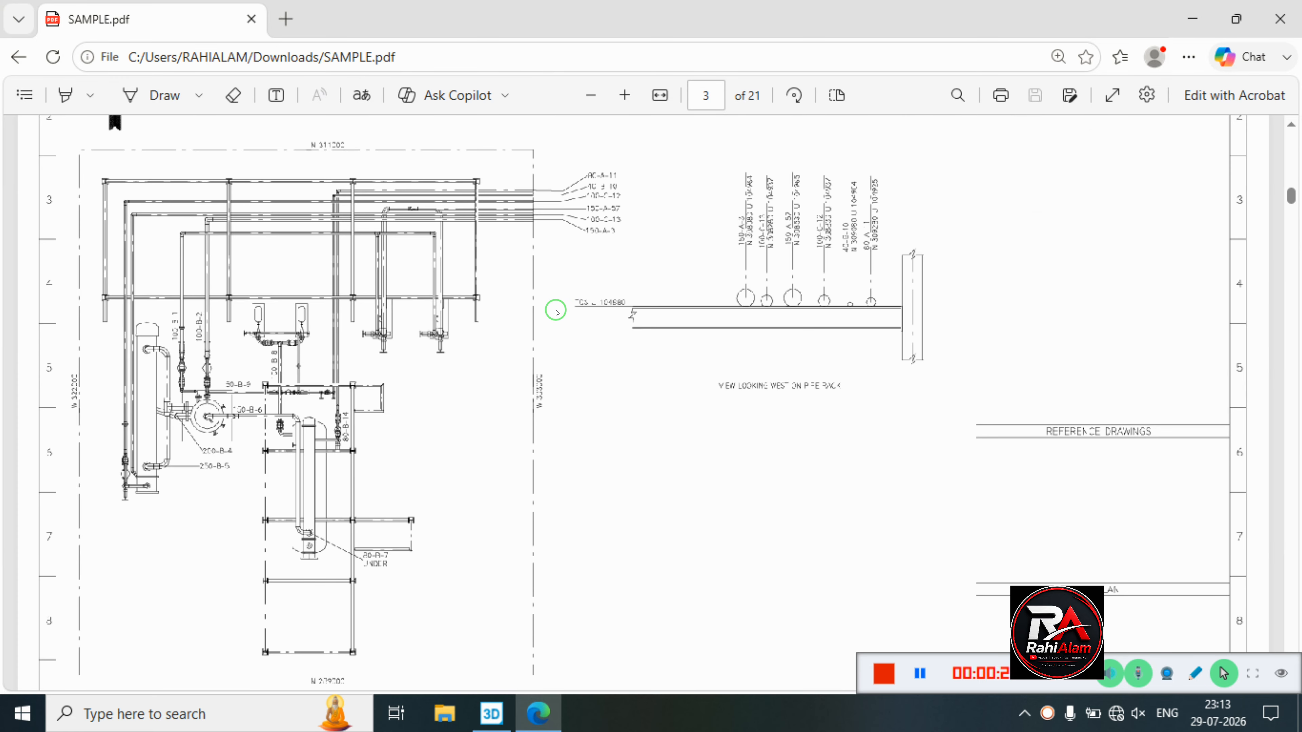
pyautogui.scroll(-12, 557, 312)
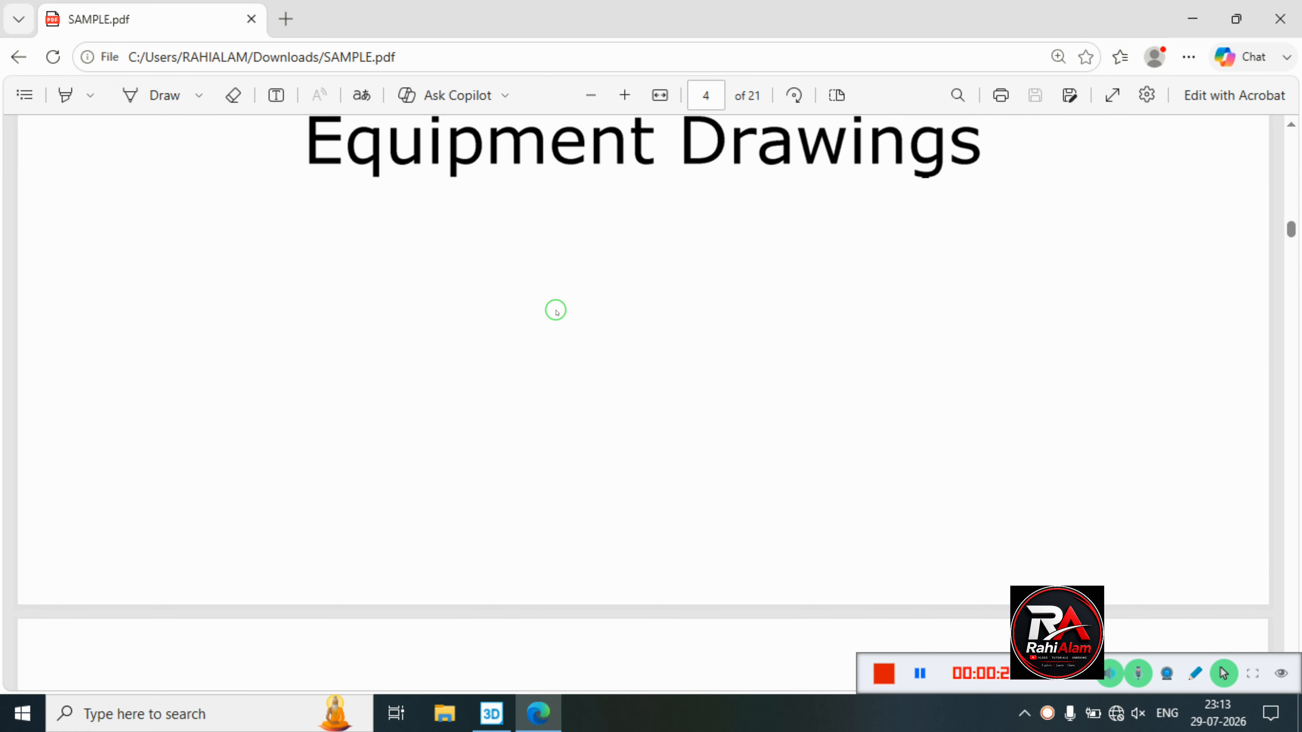
pyautogui.scroll(-15, 557, 312)
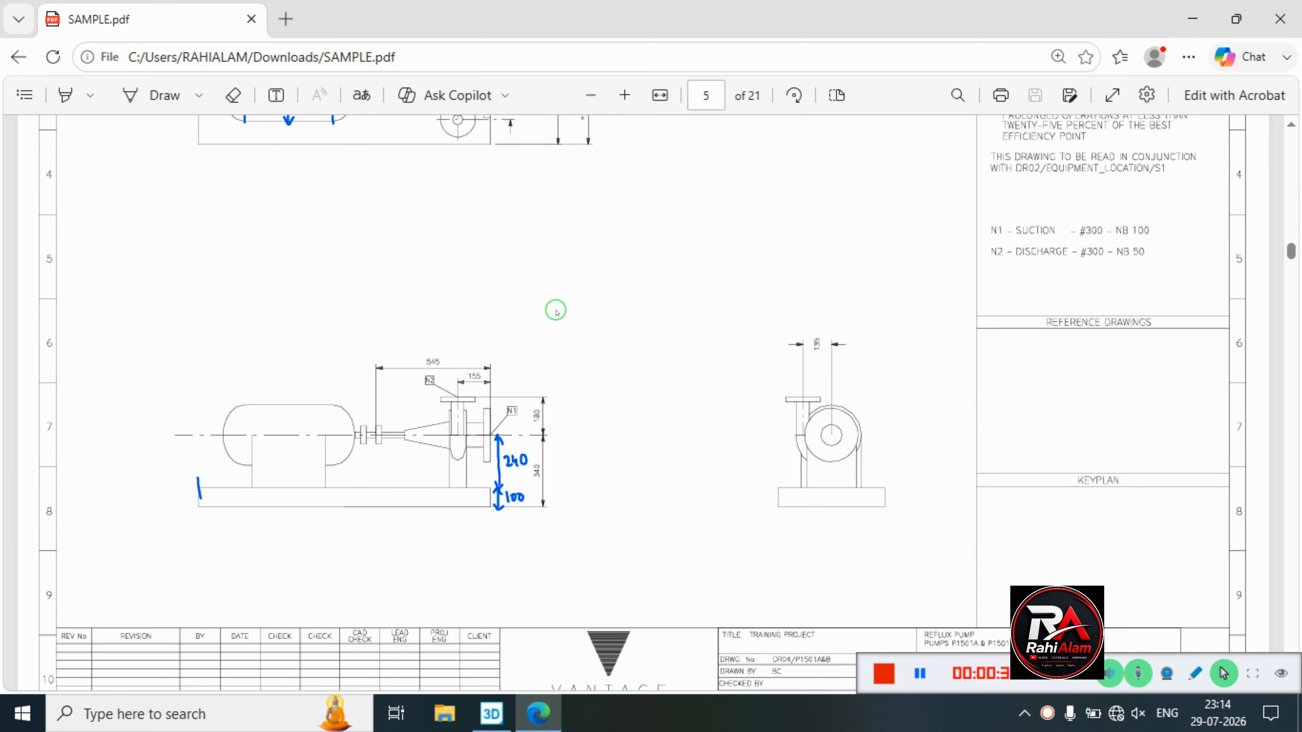
pyautogui.scroll(-20, 556, 312)
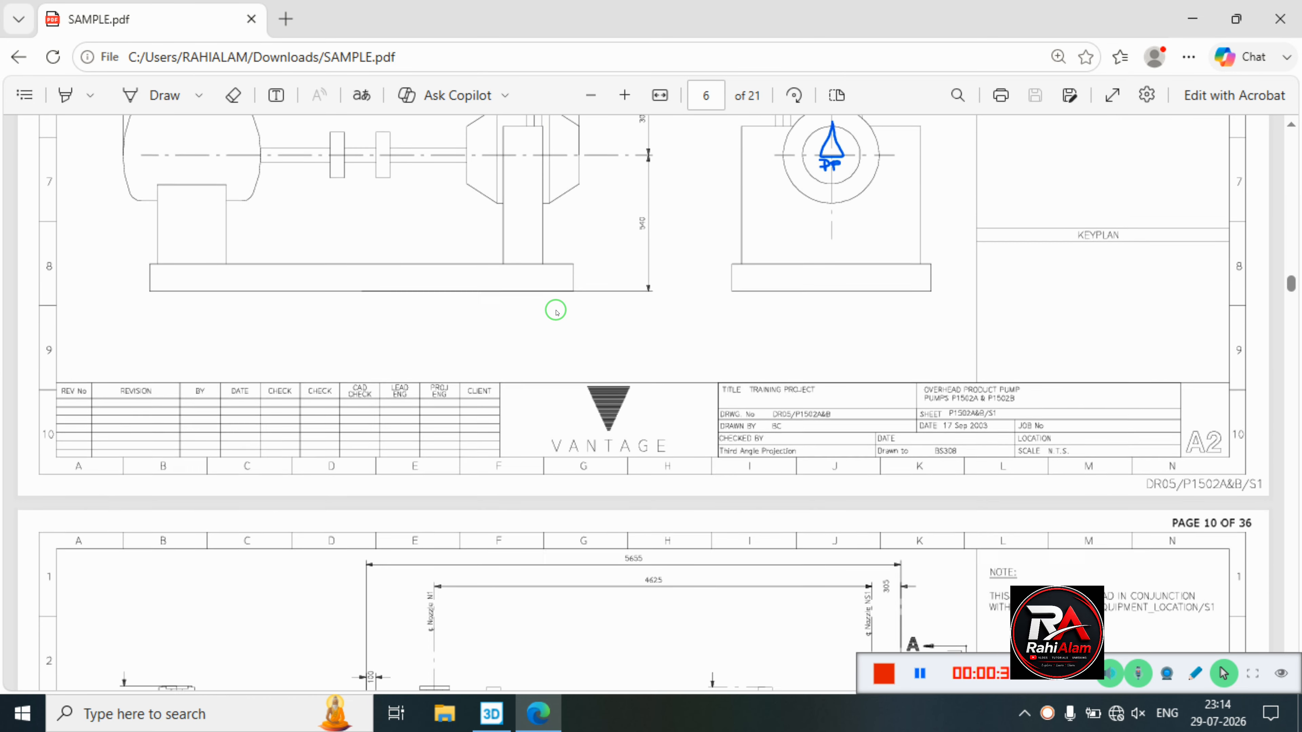
pyautogui.scroll(-6, 556, 312)
pyautogui.scroll(5, 556, 312)
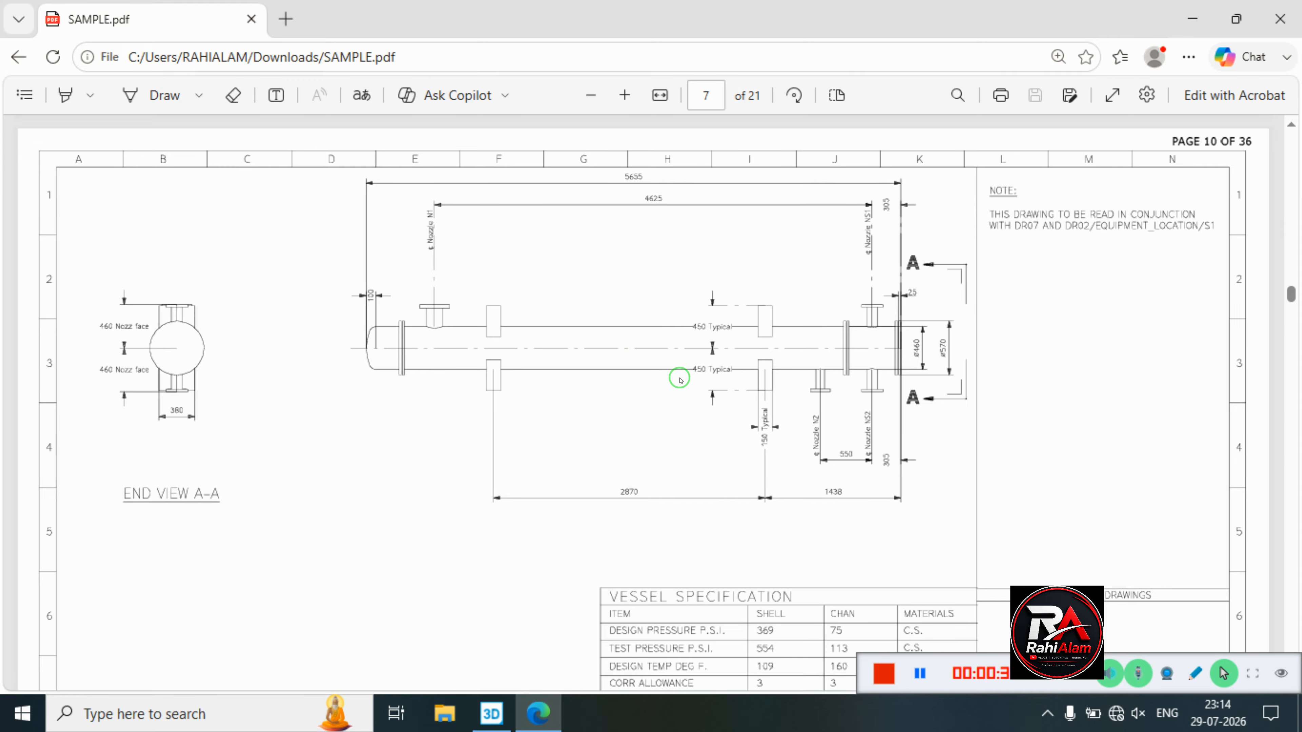
pyautogui.scroll(-10, 543, 328)
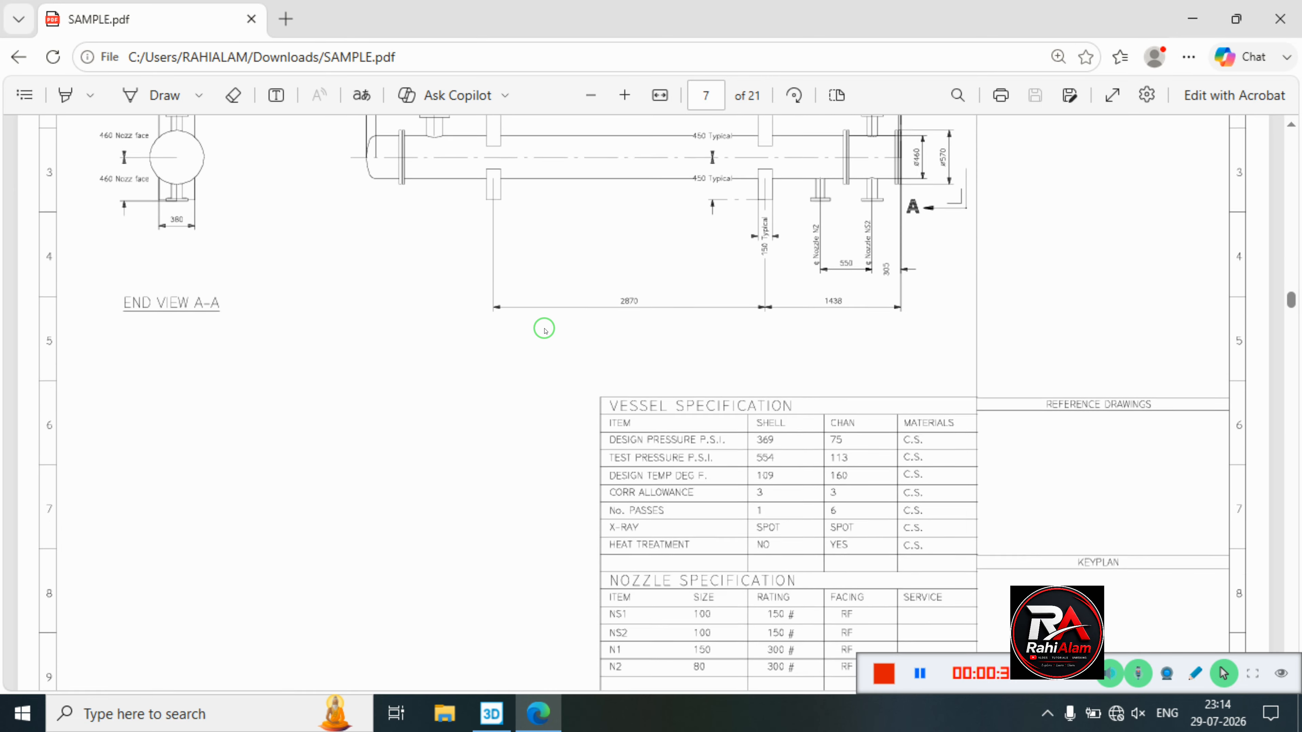
pyautogui.scroll(-7, 544, 329)
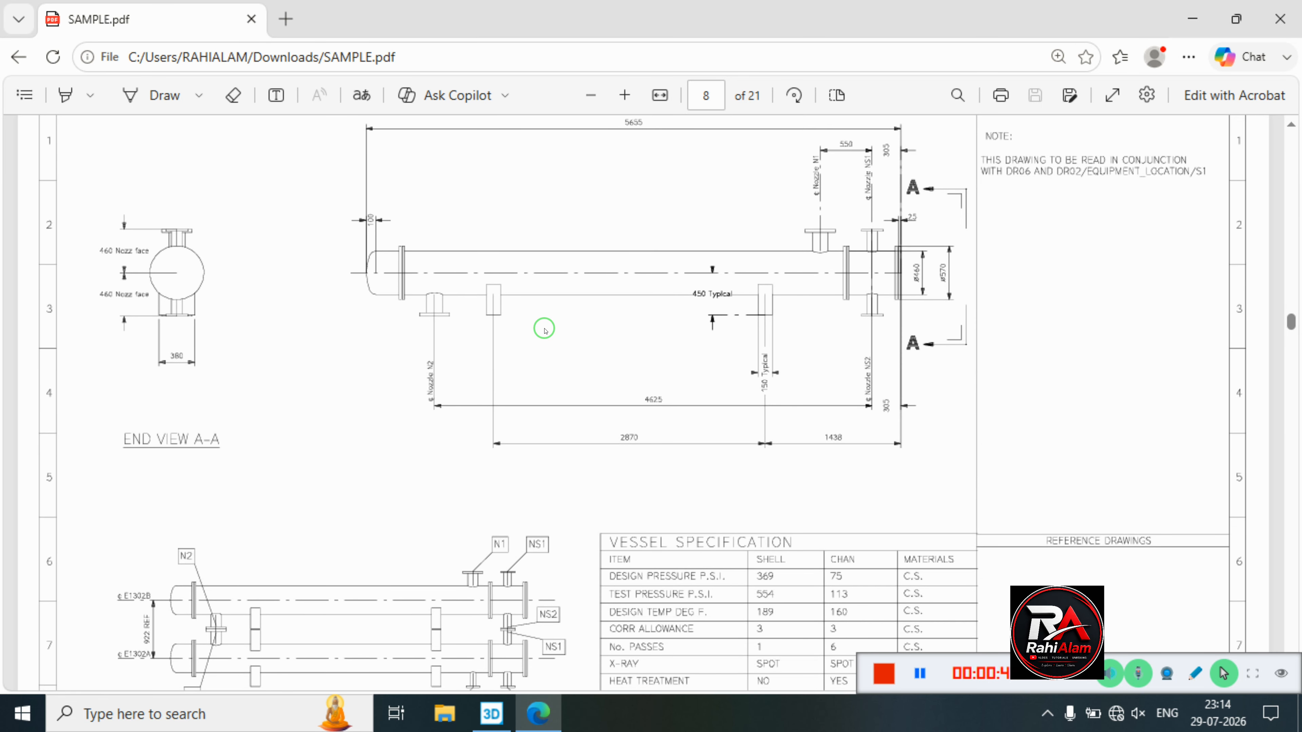
pyautogui.scroll(-10, 544, 329)
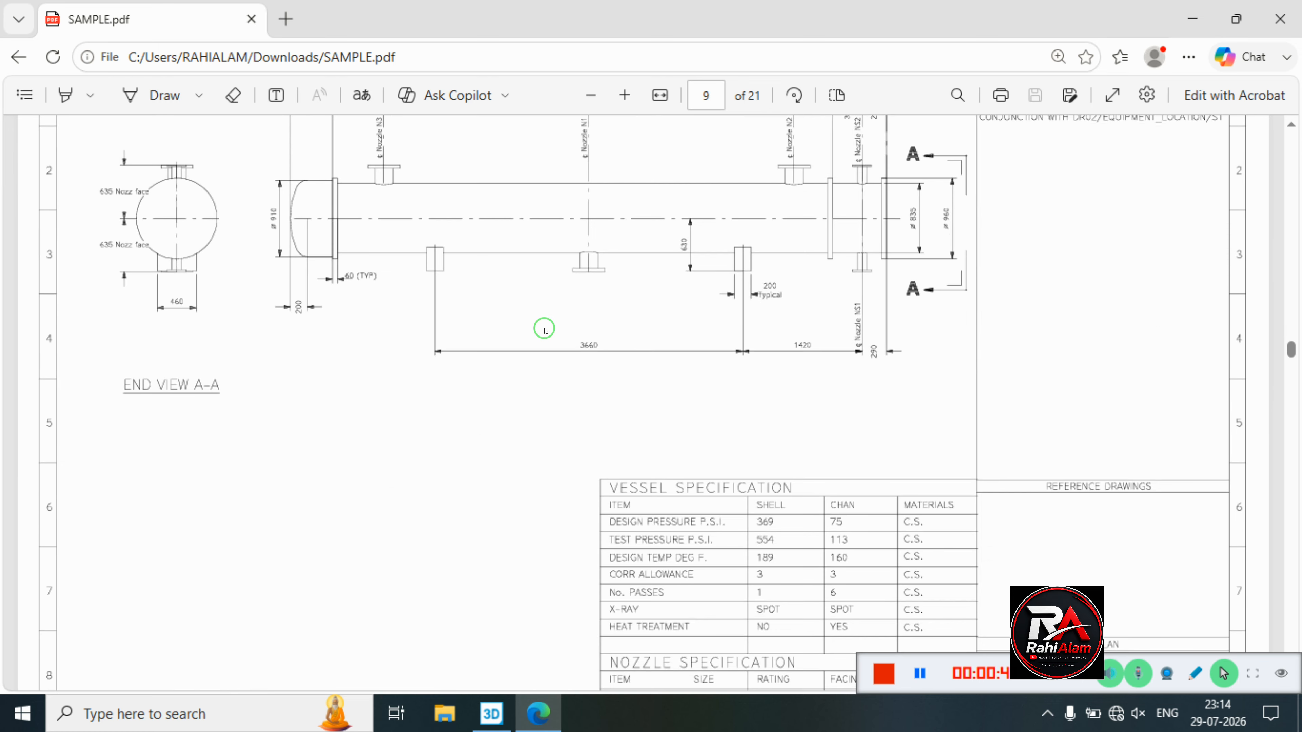
# Examine the dimensions, vessel specification and nozzle specification of the stabilizer reflux condenser E1302A drawing on page 7.
pyautogui.scroll(18, 544, 329)
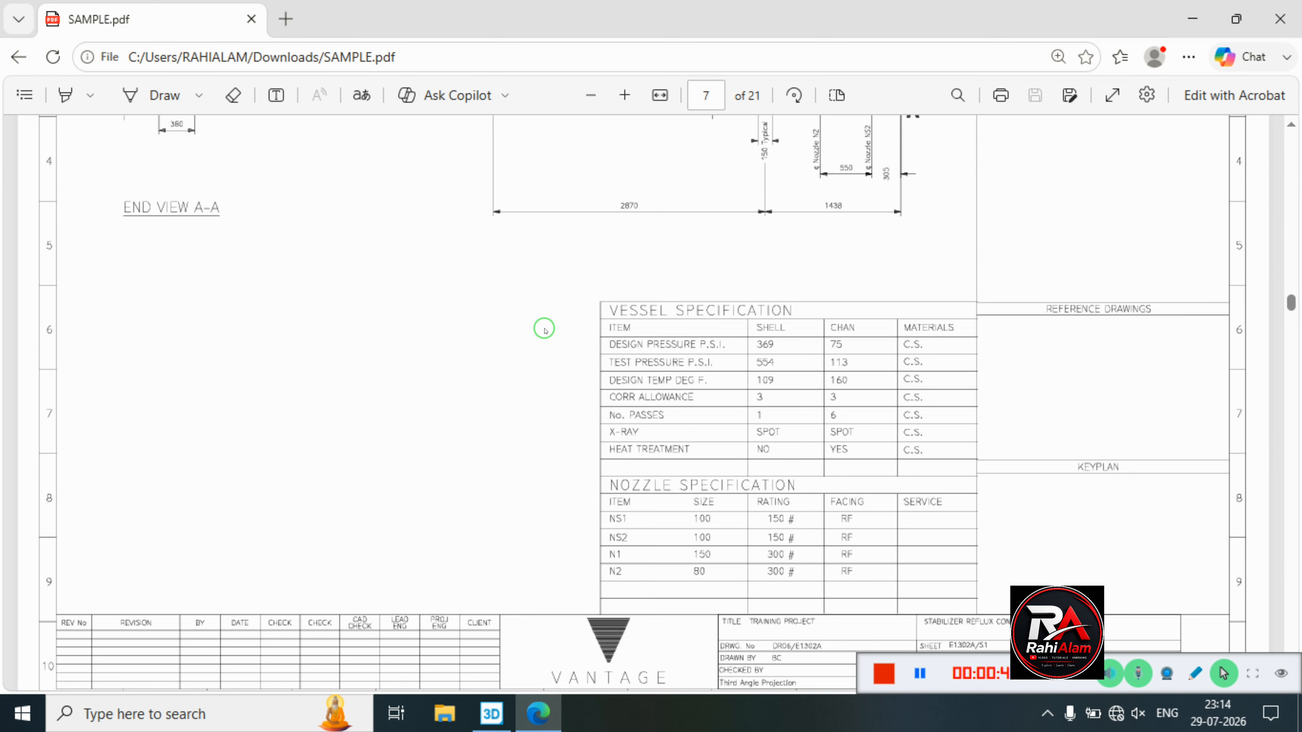
pyautogui.scroll(3, 545, 330)
pyautogui.scroll(8, 544, 329)
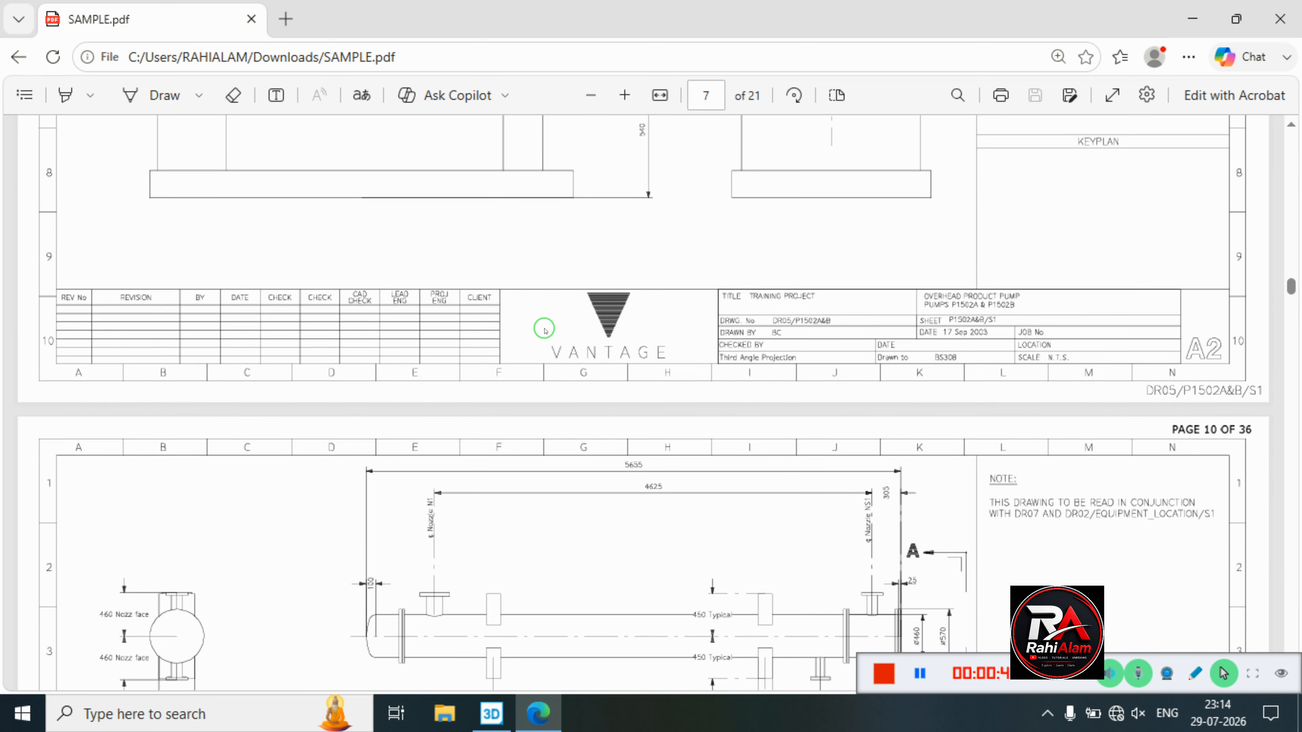
pyautogui.scroll(-16, 545, 330)
pyautogui.scroll(3, 545, 329)
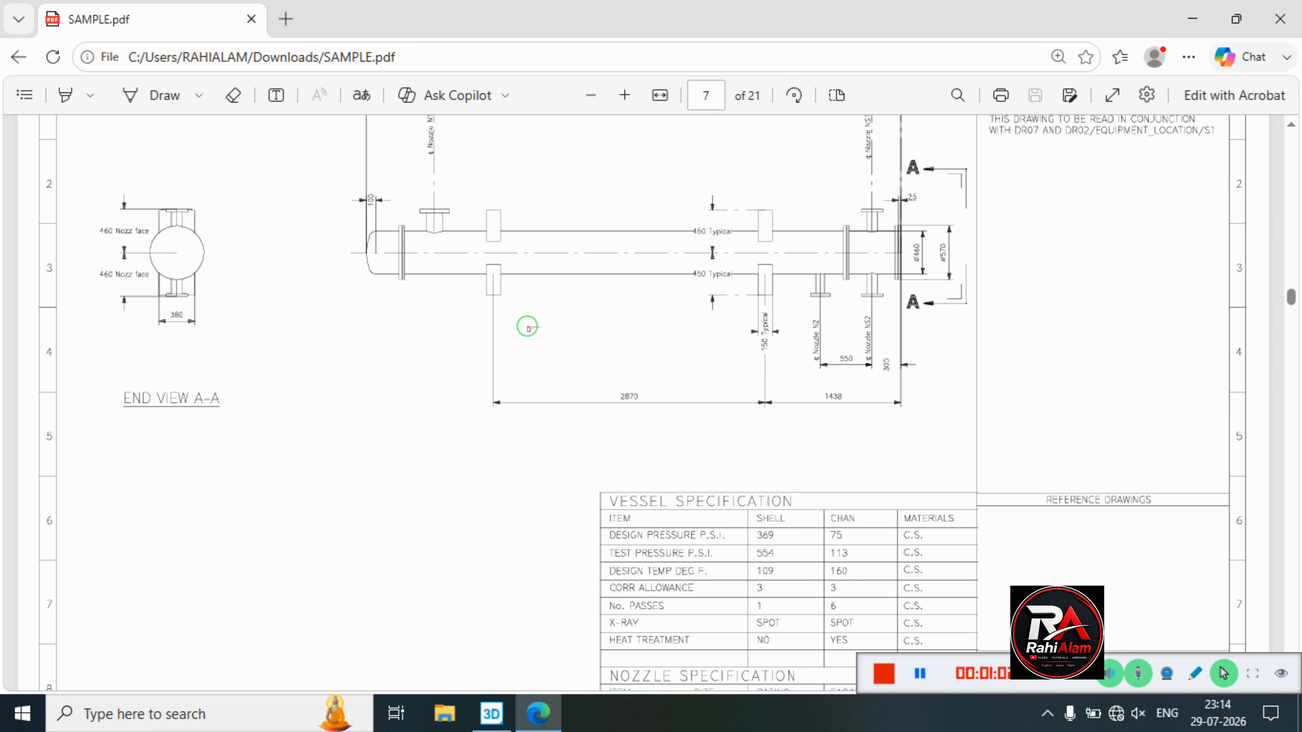
pyautogui.scroll(2, 524, 316)
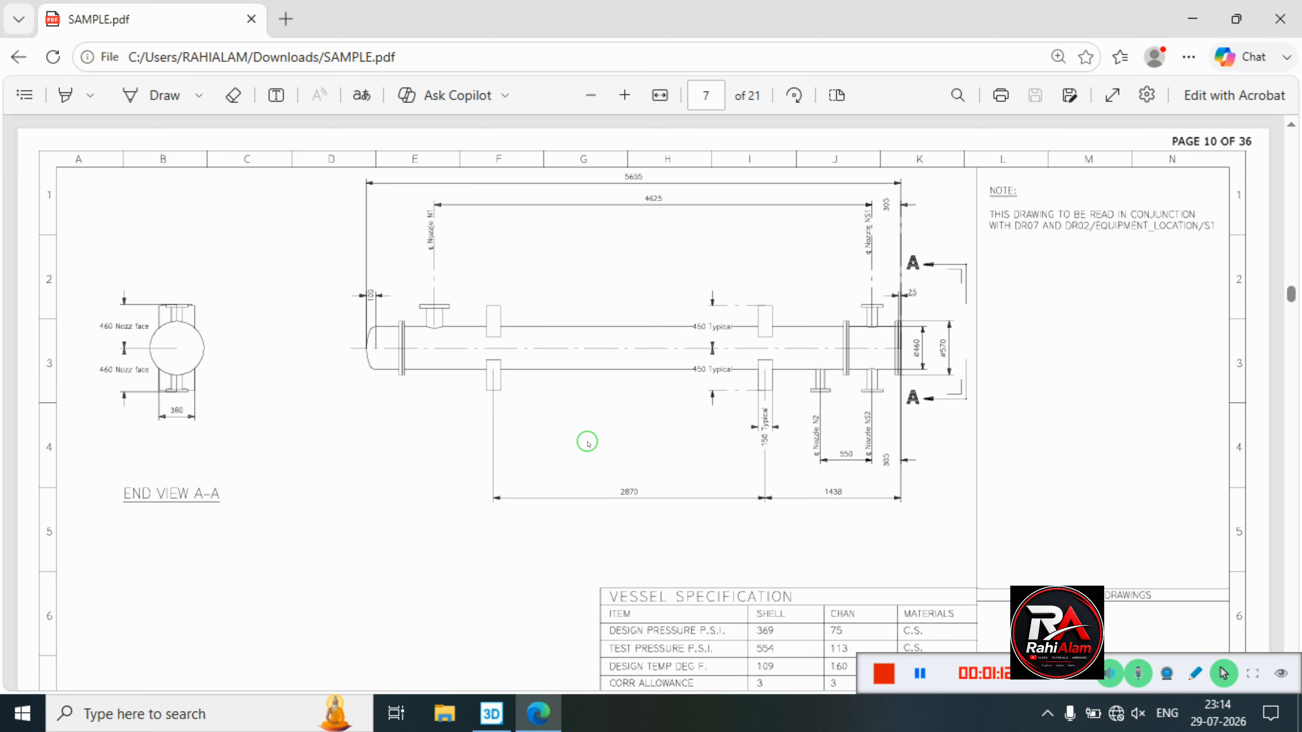
pyautogui.scroll(-3, 747, 388)
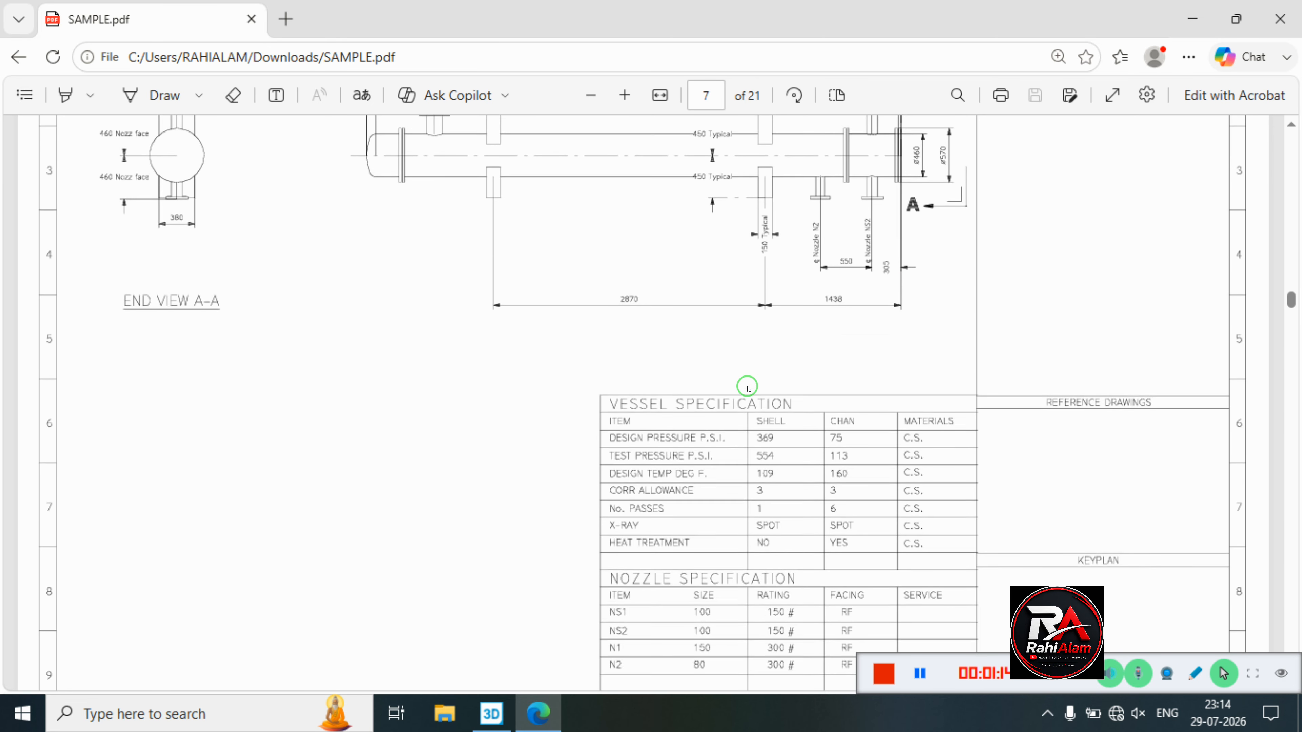
pyautogui.scroll(-3, 747, 388)
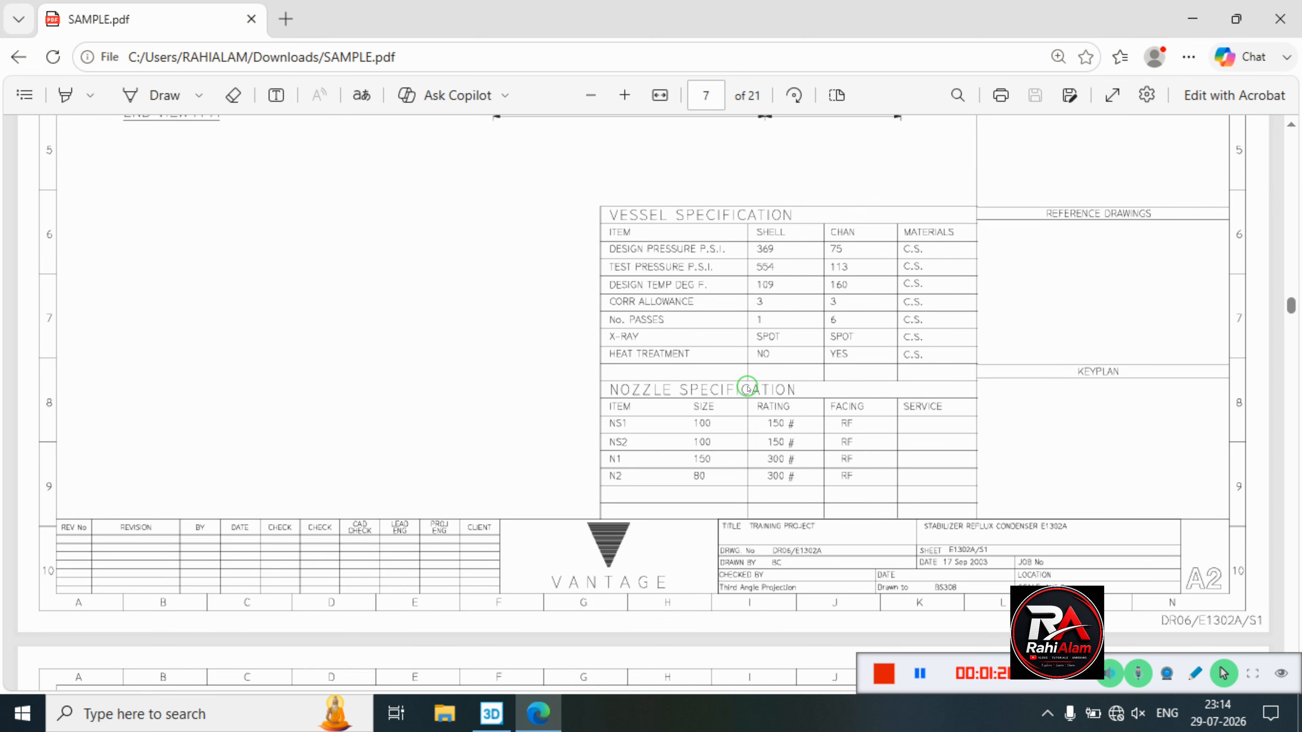
pyautogui.scroll(6, 747, 388)
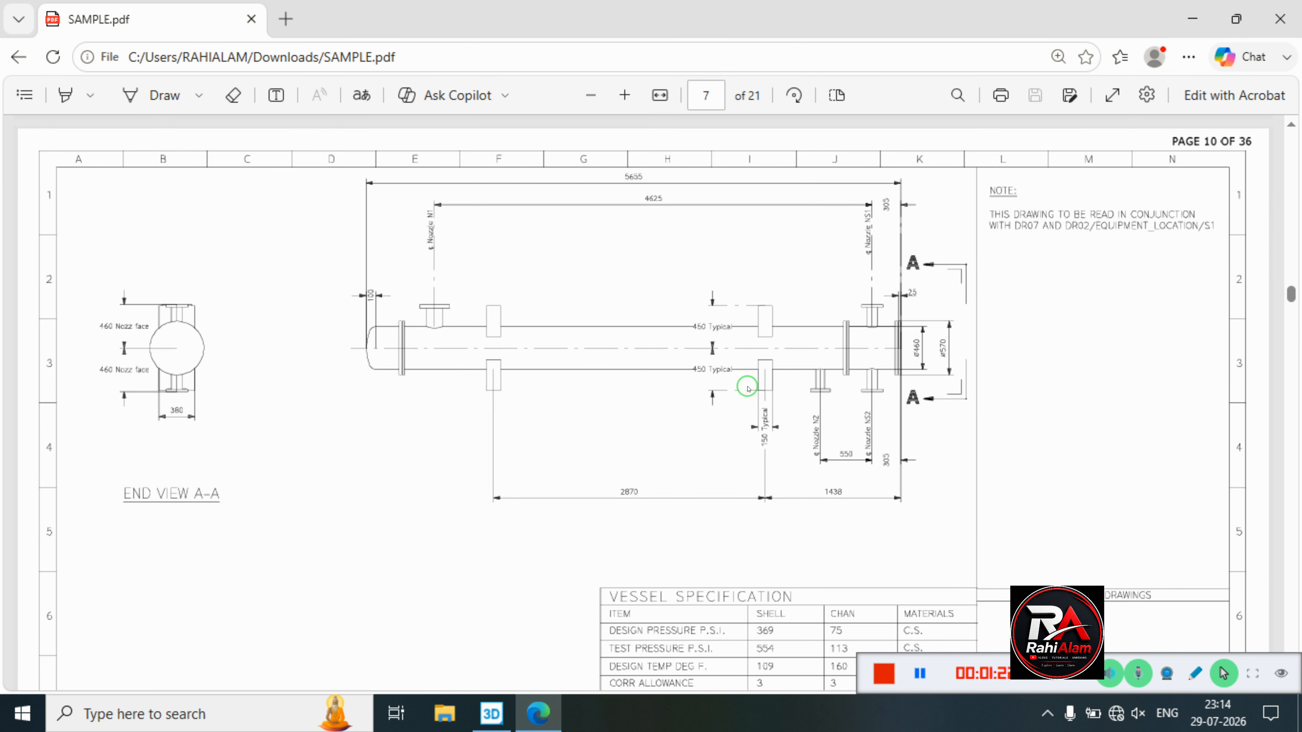
pyautogui.moveTo(748, 382)
pyautogui.mouseDown()
pyautogui.moveTo(700, 299)
pyautogui.moveTo(729, 325)
pyautogui.mouseUp()
pyautogui.scroll(-3, 729, 324)
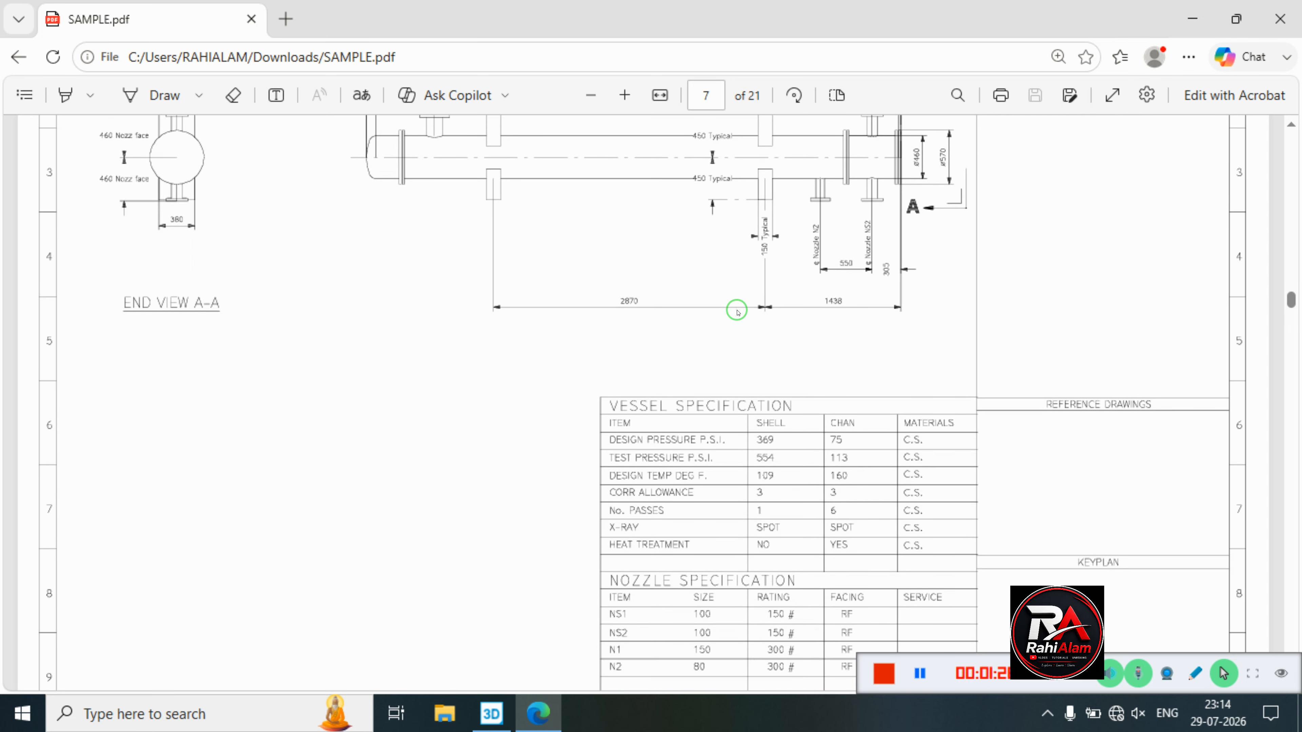
# Switch back to Smart 3D and clear the selection of the plot equipment in the plant model.
pyautogui.click(491, 714)
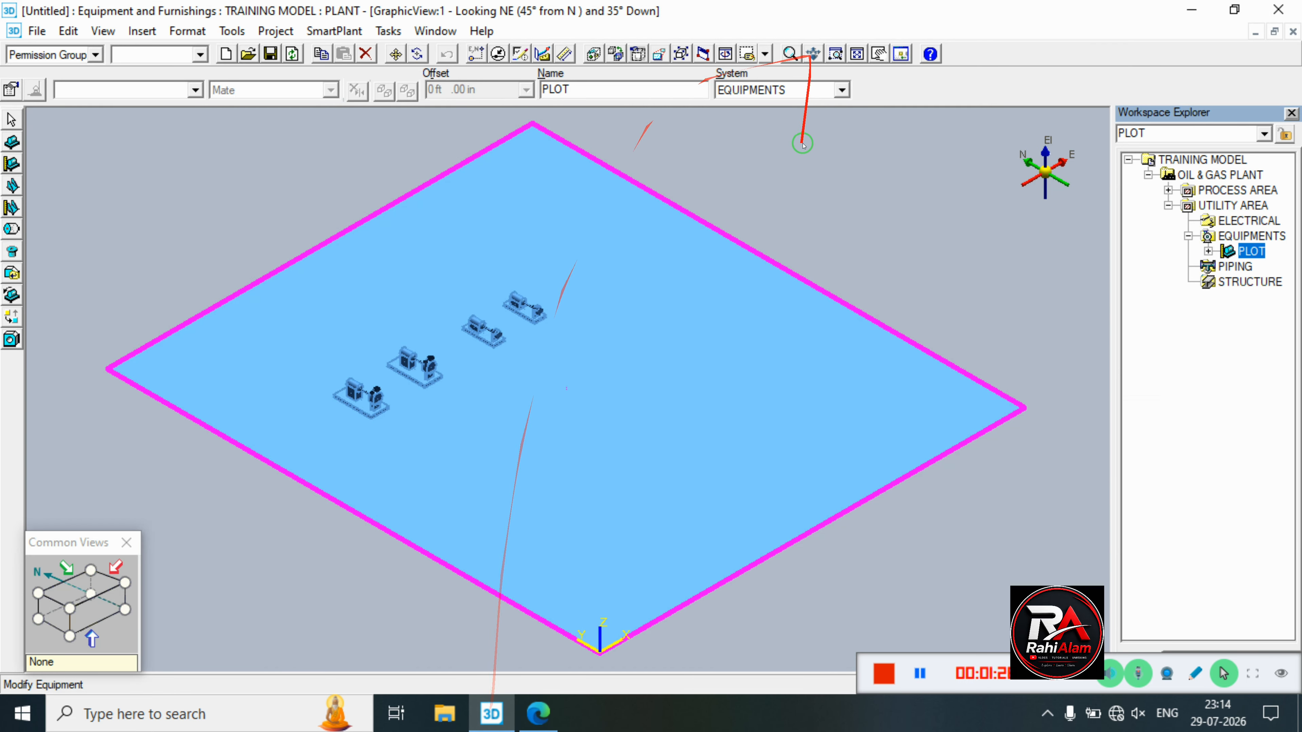
pyautogui.click(801, 166)
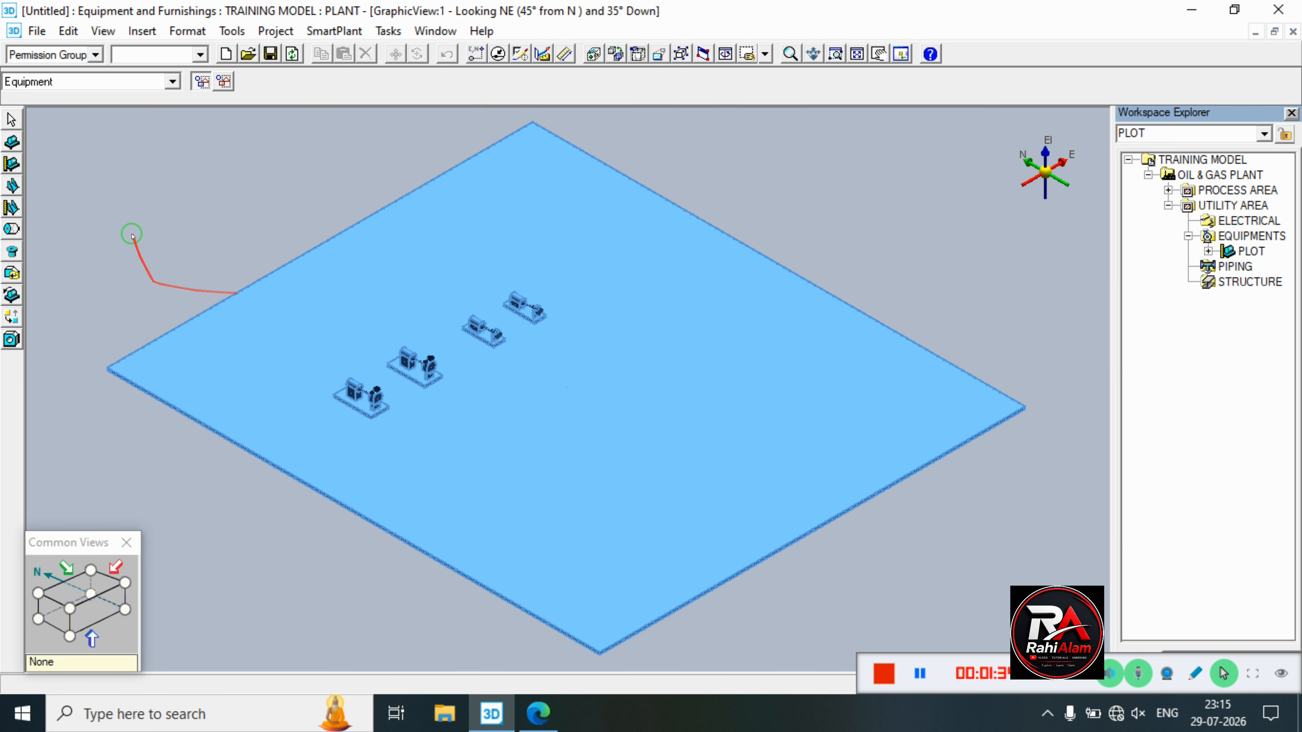
pyautogui.scroll(-2, 159, 206)
pyautogui.moveTo(159, 206); pyautogui.dragTo(320, 183, button='middle')
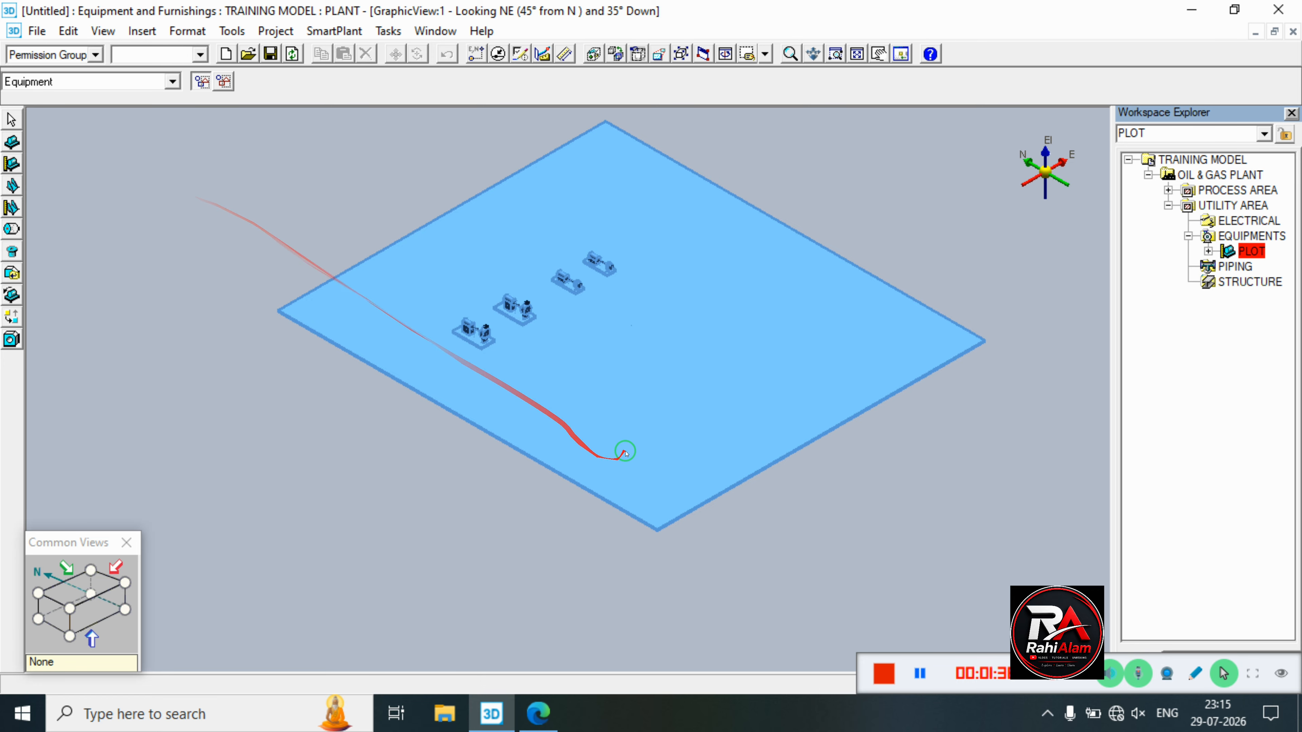
pyautogui.click(1279, 662)
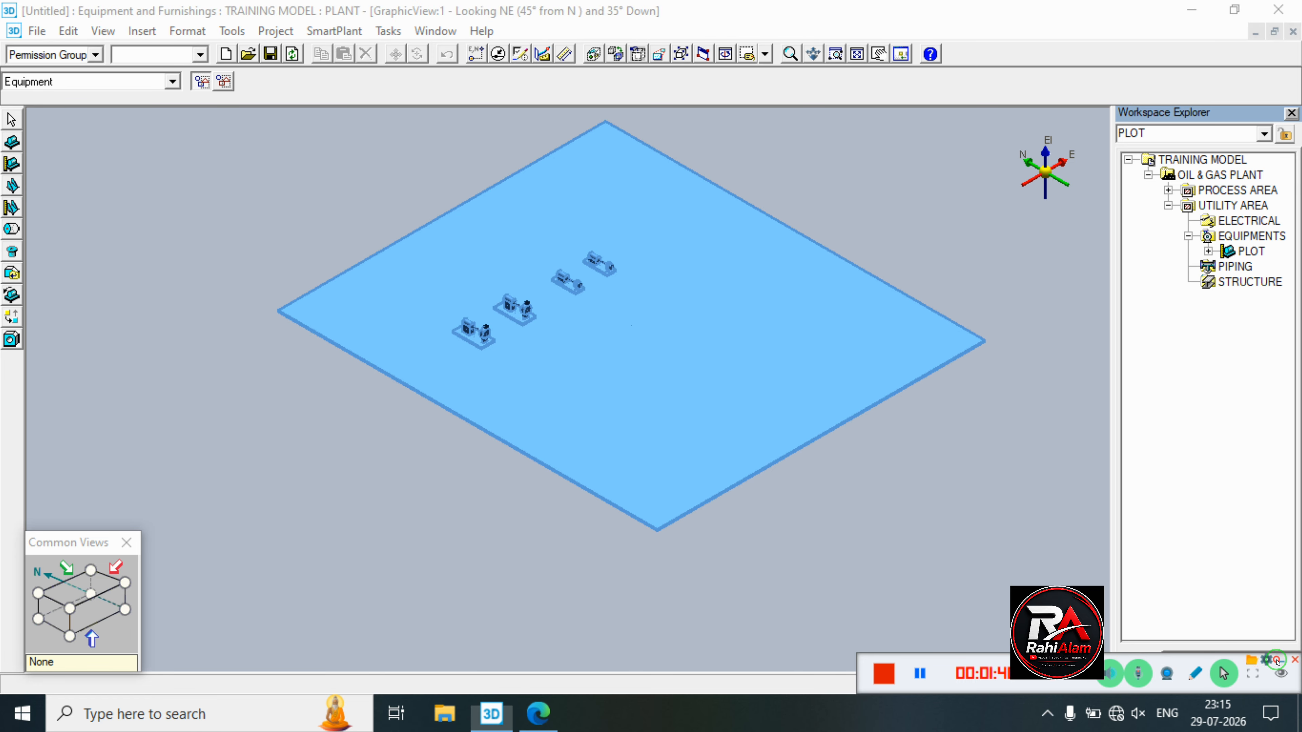
pyautogui.click(156, 230)
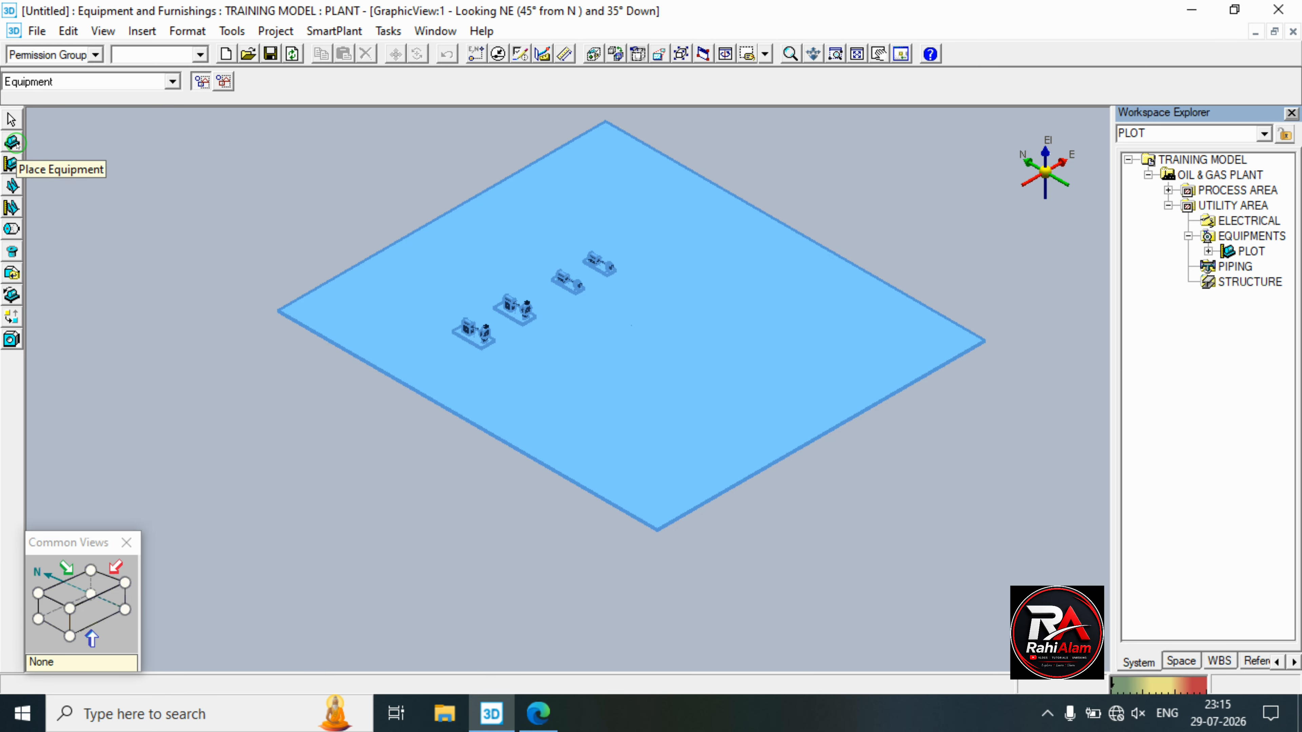
# Start placing a designed equipment of the type Civil > Miscellaneous.
pyautogui.click(29, 145)
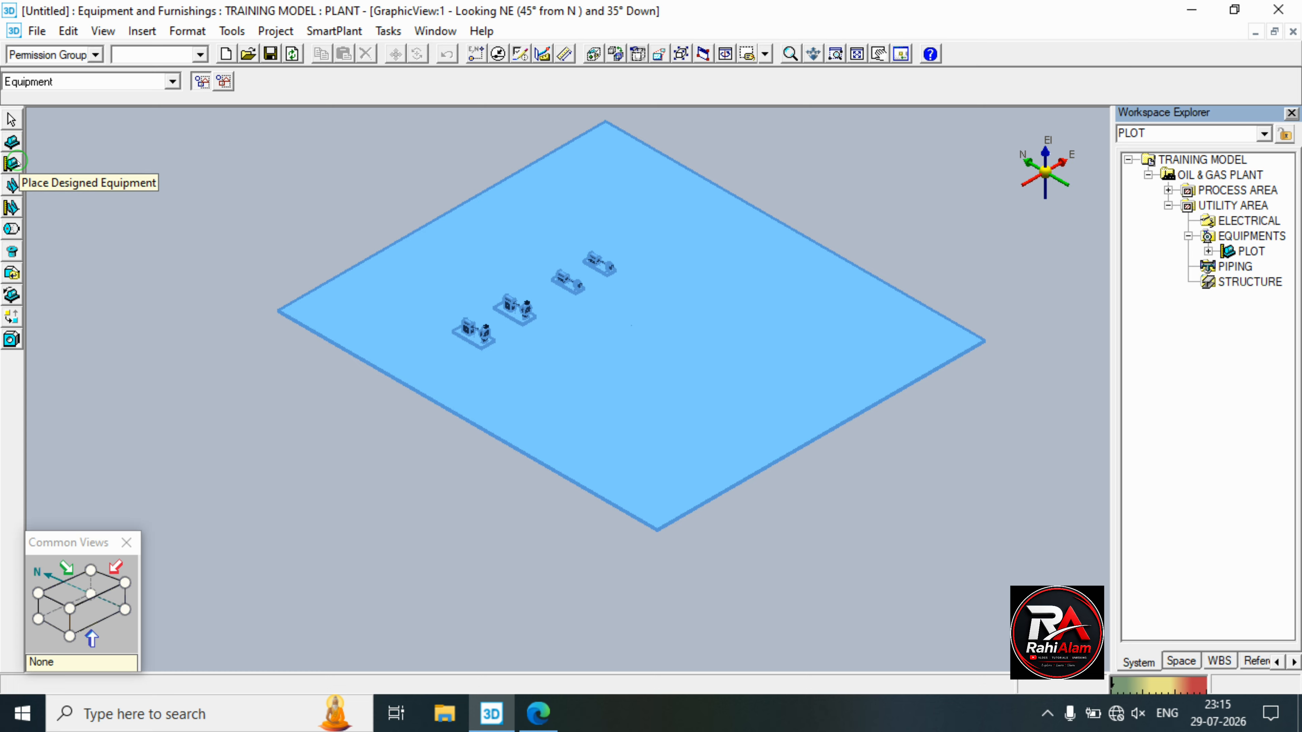
pyautogui.click(17, 163)
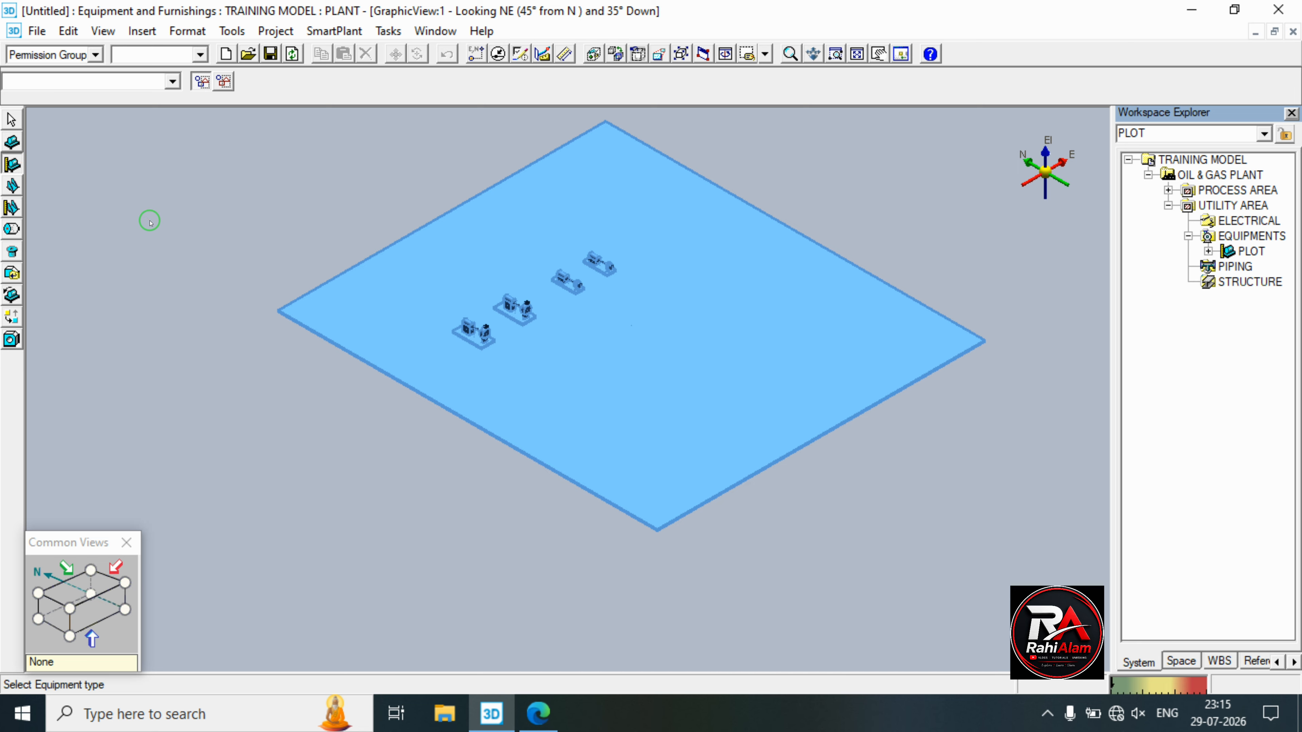
pyautogui.click(20, 94)
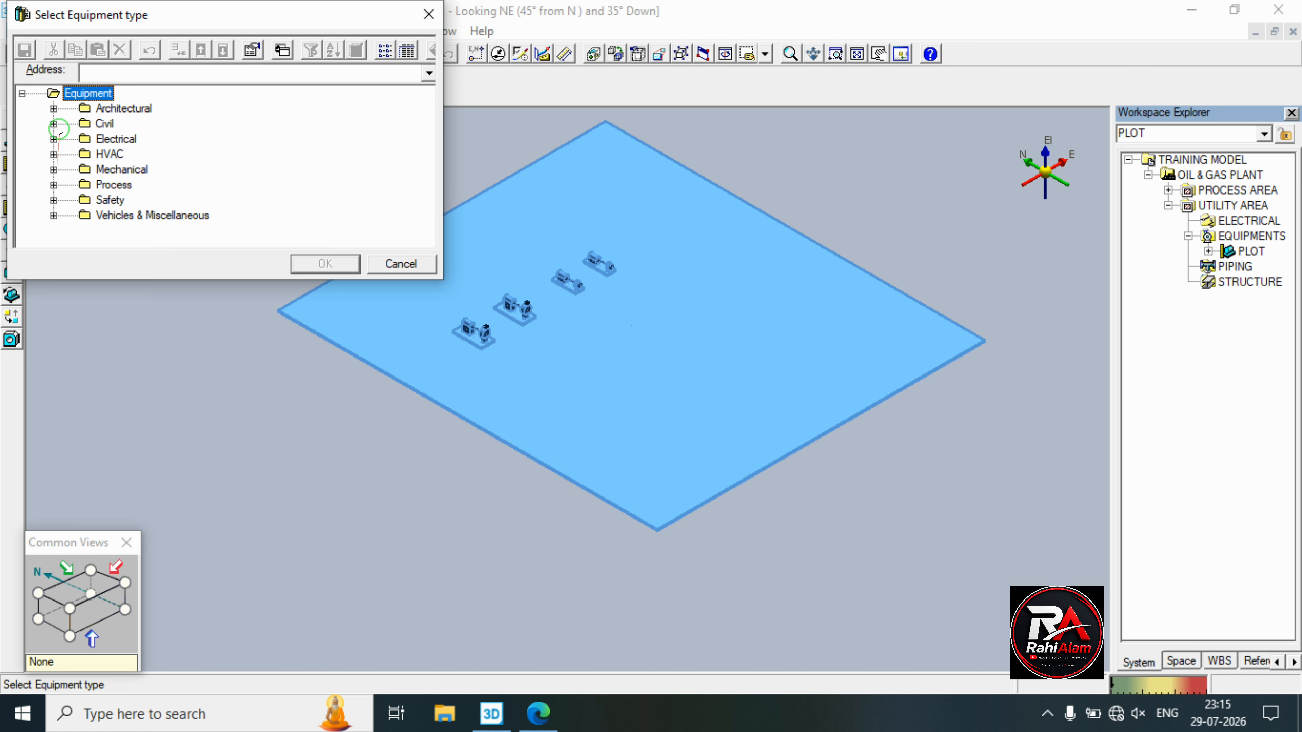
pyautogui.click(54, 125)
pyautogui.click(148, 138)
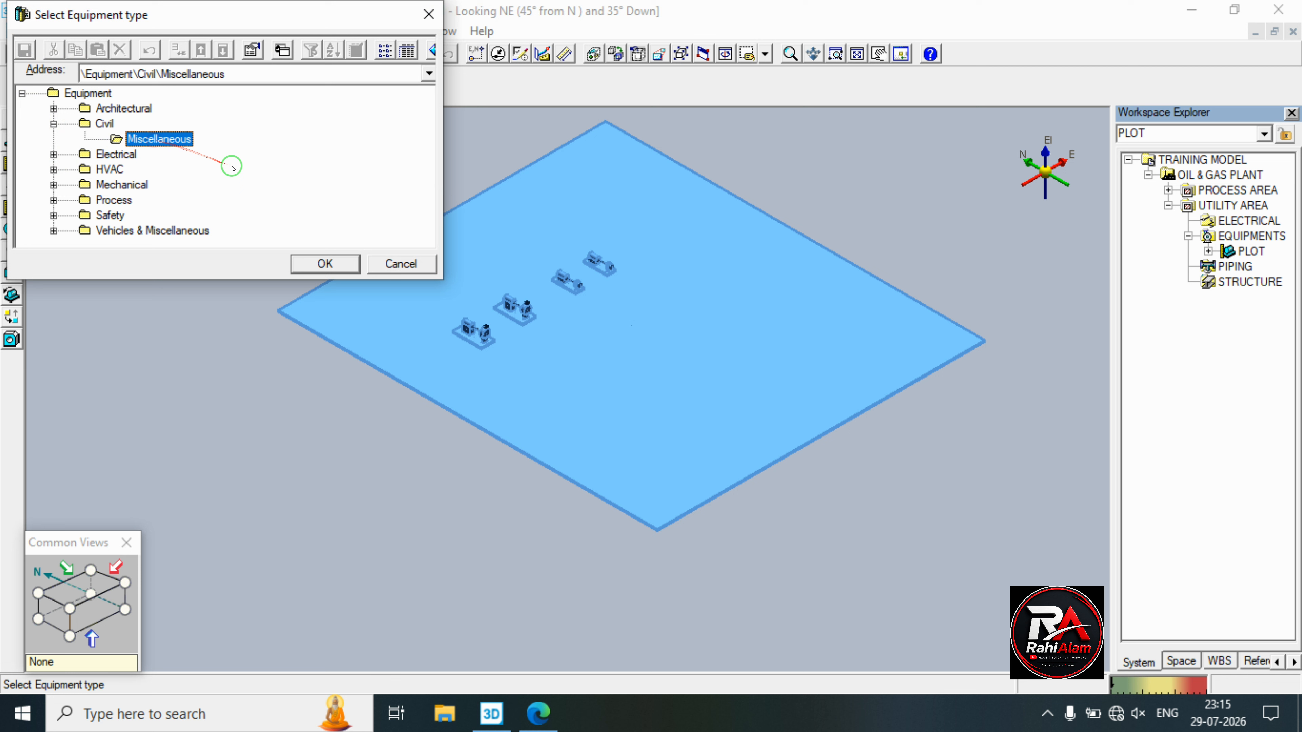
pyautogui.click(323, 262)
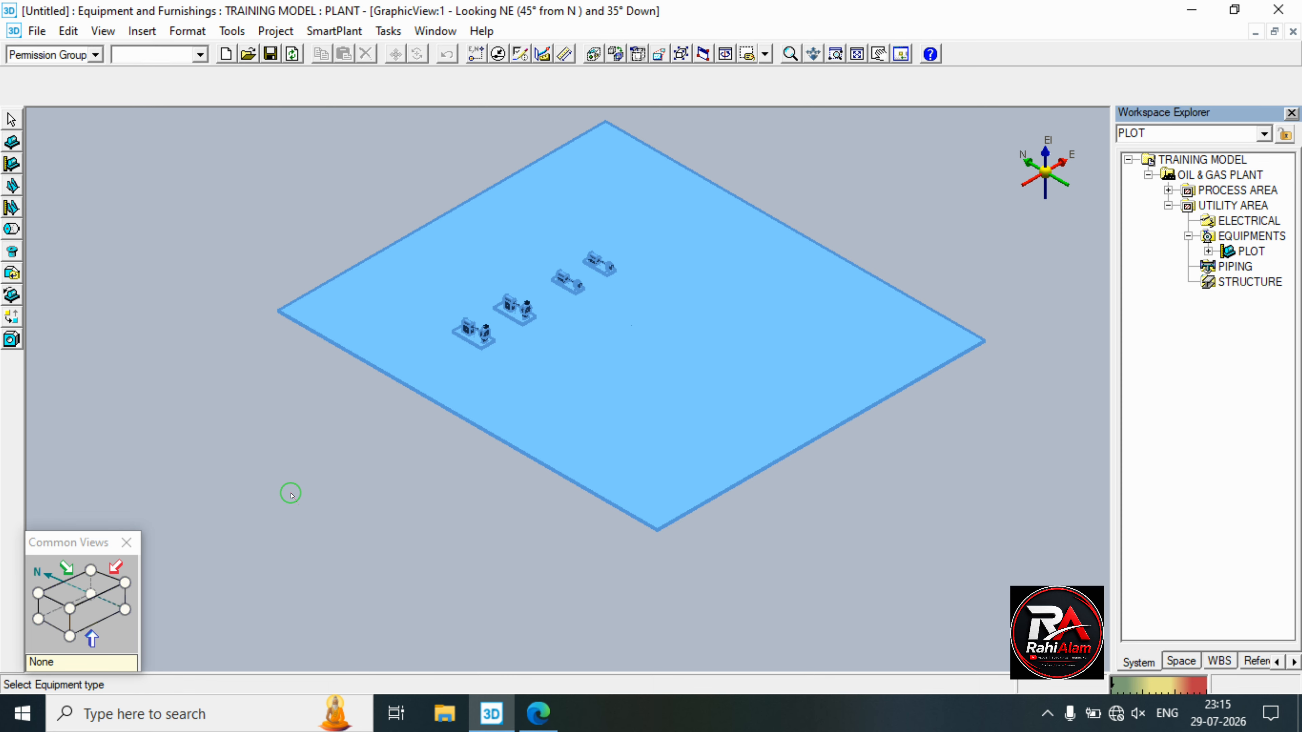
# Read the condenser's drawing number in SAMPLE.pdf and name the new designed equipment DRE06/1302A in Smart 3D.
pyautogui.click(538, 713)
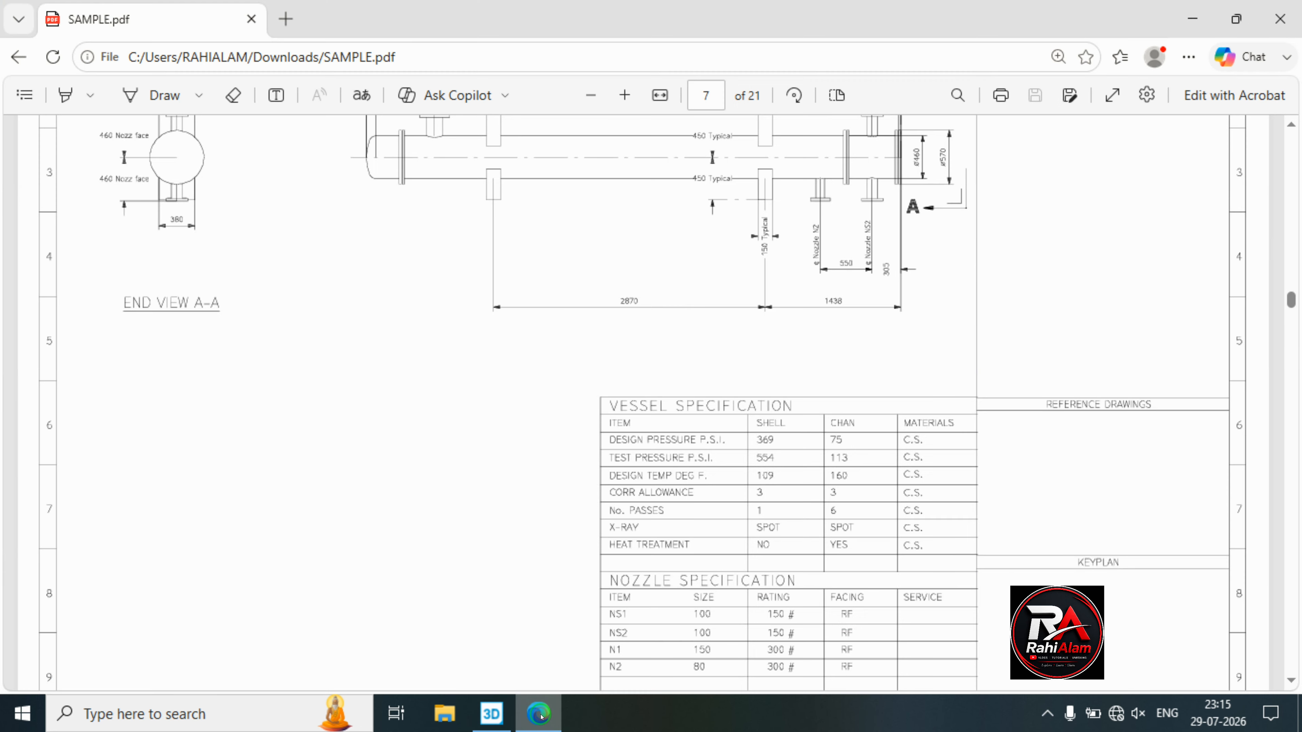
pyautogui.scroll(-8, 636, 494)
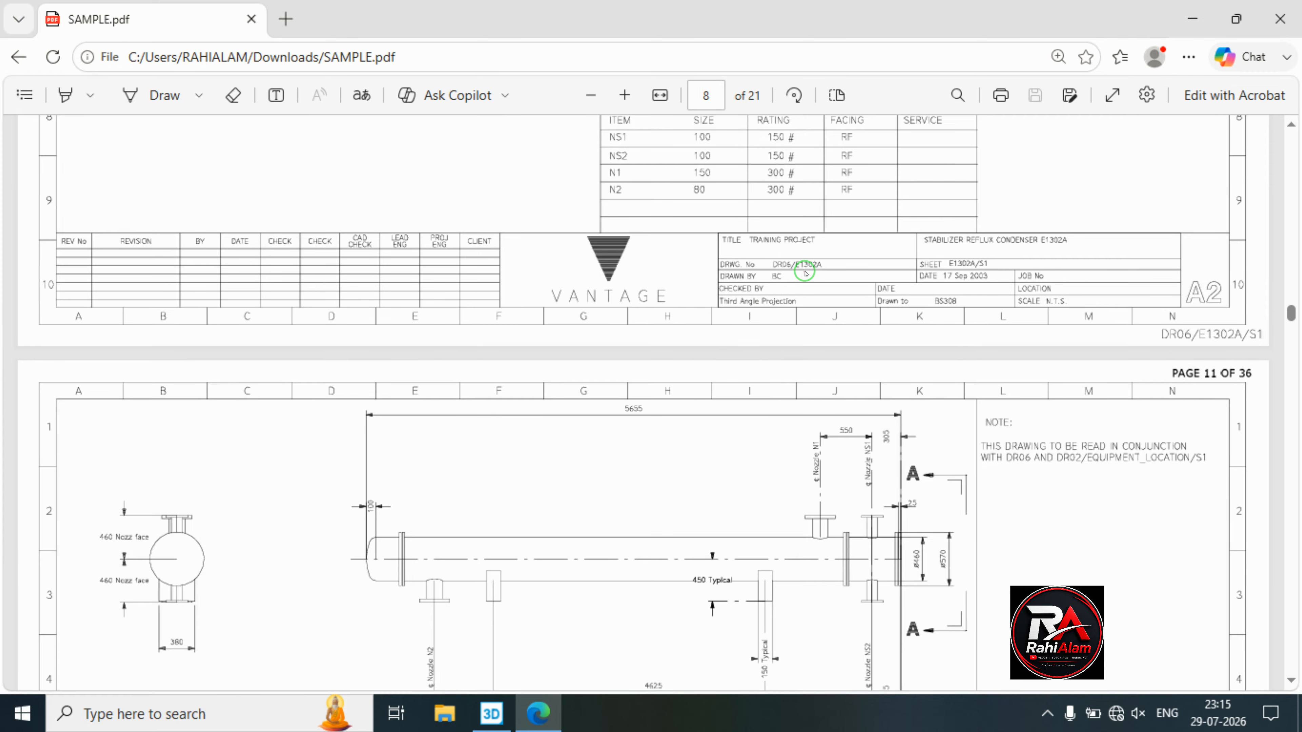
pyautogui.keyDown('ctrl'); pyautogui.scroll(8, 802, 270); pyautogui.keyUp('ctrl')
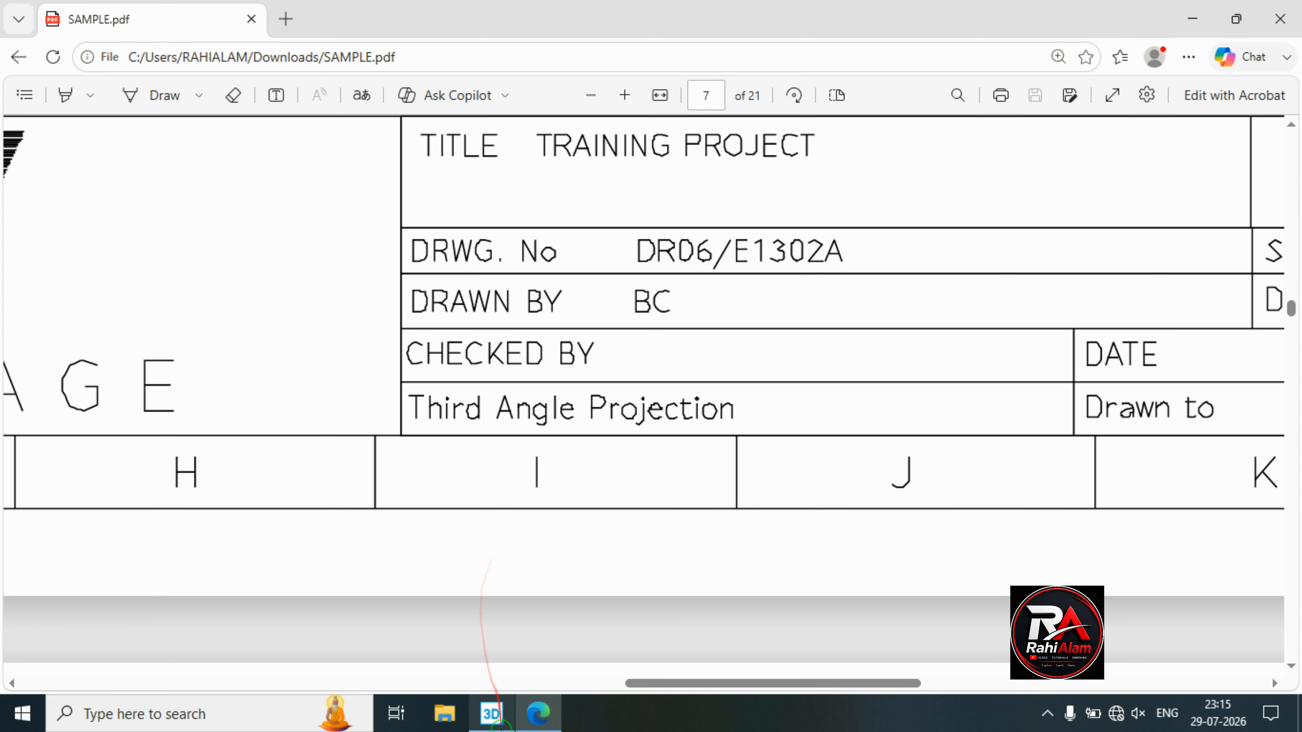
pyautogui.click(491, 713)
pyautogui.click(763, 255)
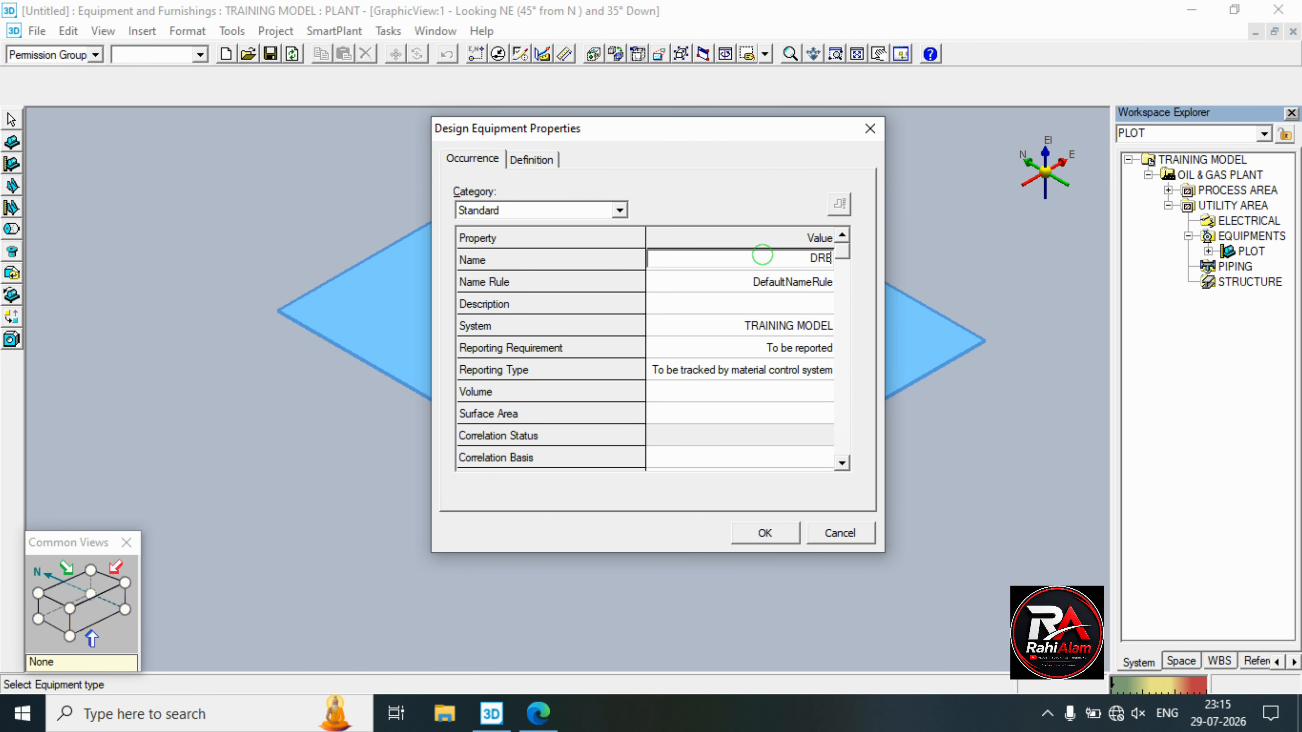
pyautogui.click(545, 718)
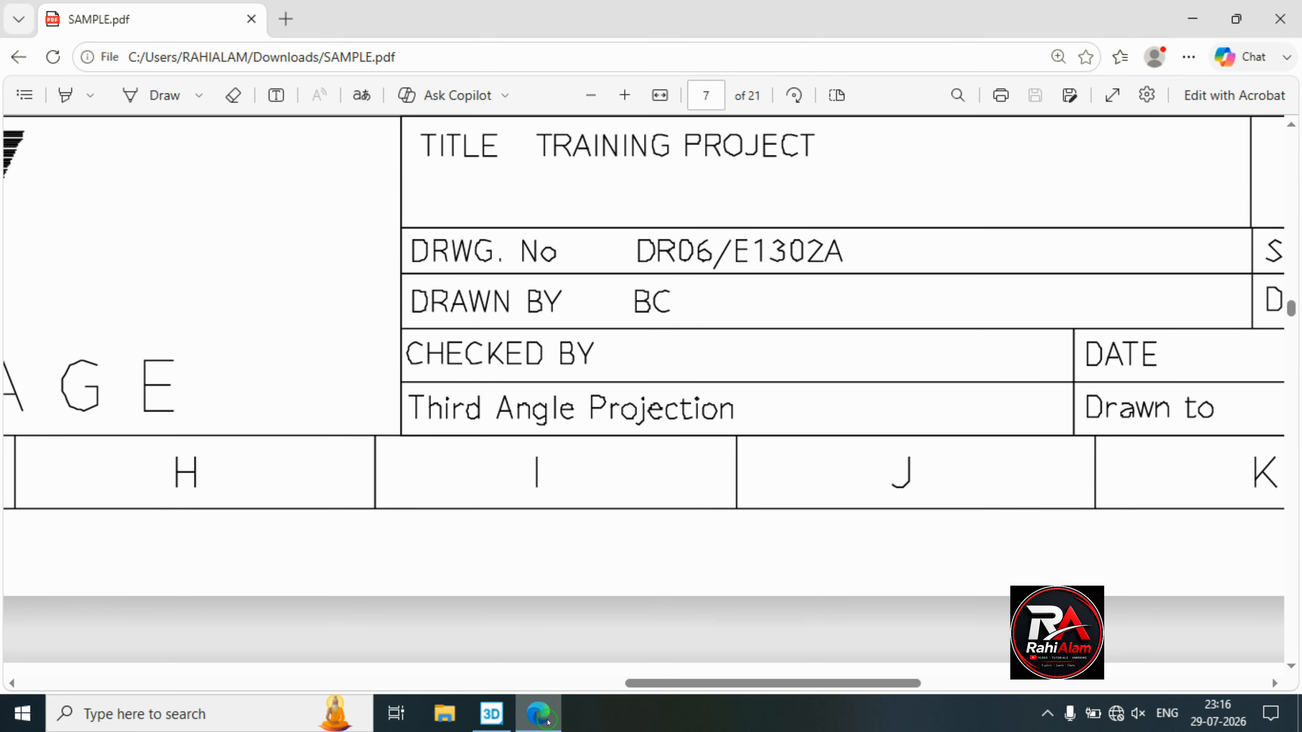
pyautogui.click(545, 719)
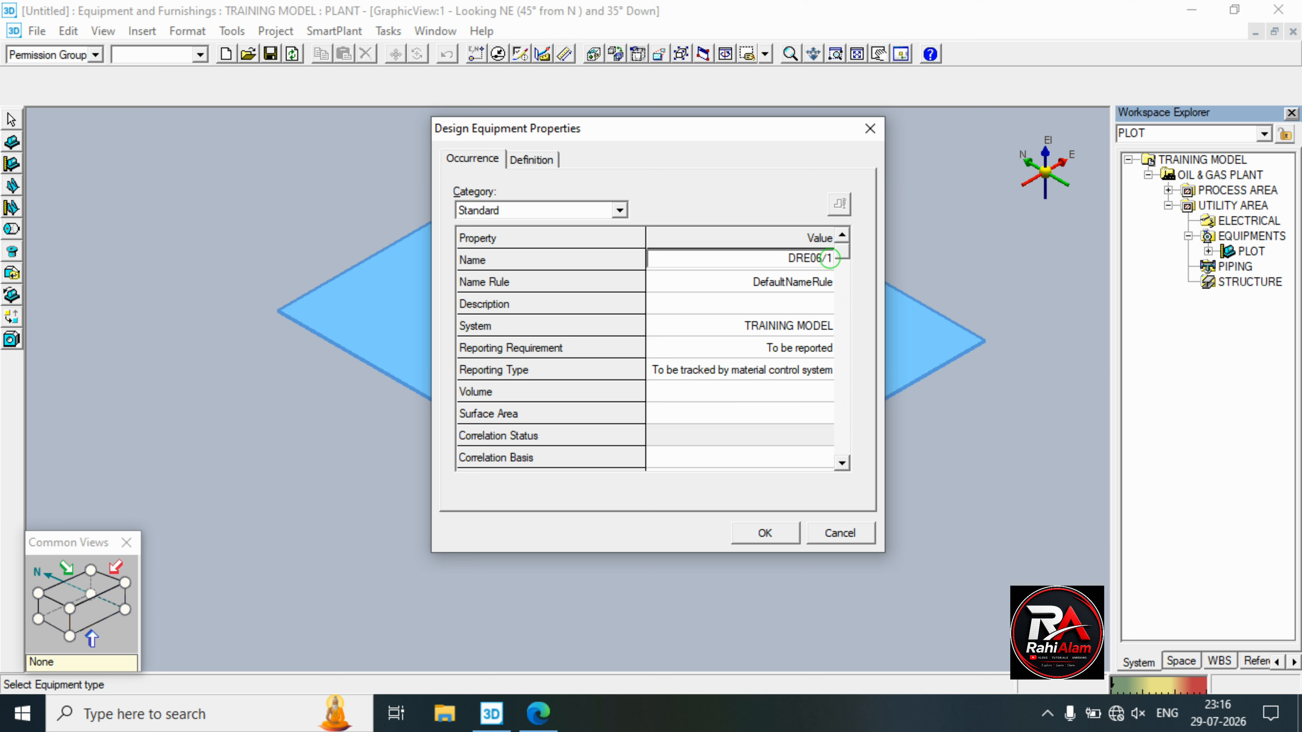
pyautogui.write('2A')
# Assign the new designed equipment to the EQUIPMENTS system under PROCESS AREA and accept its properties.
pyautogui.click(815, 326)
pyautogui.click(824, 324)
pyautogui.click(663, 353)
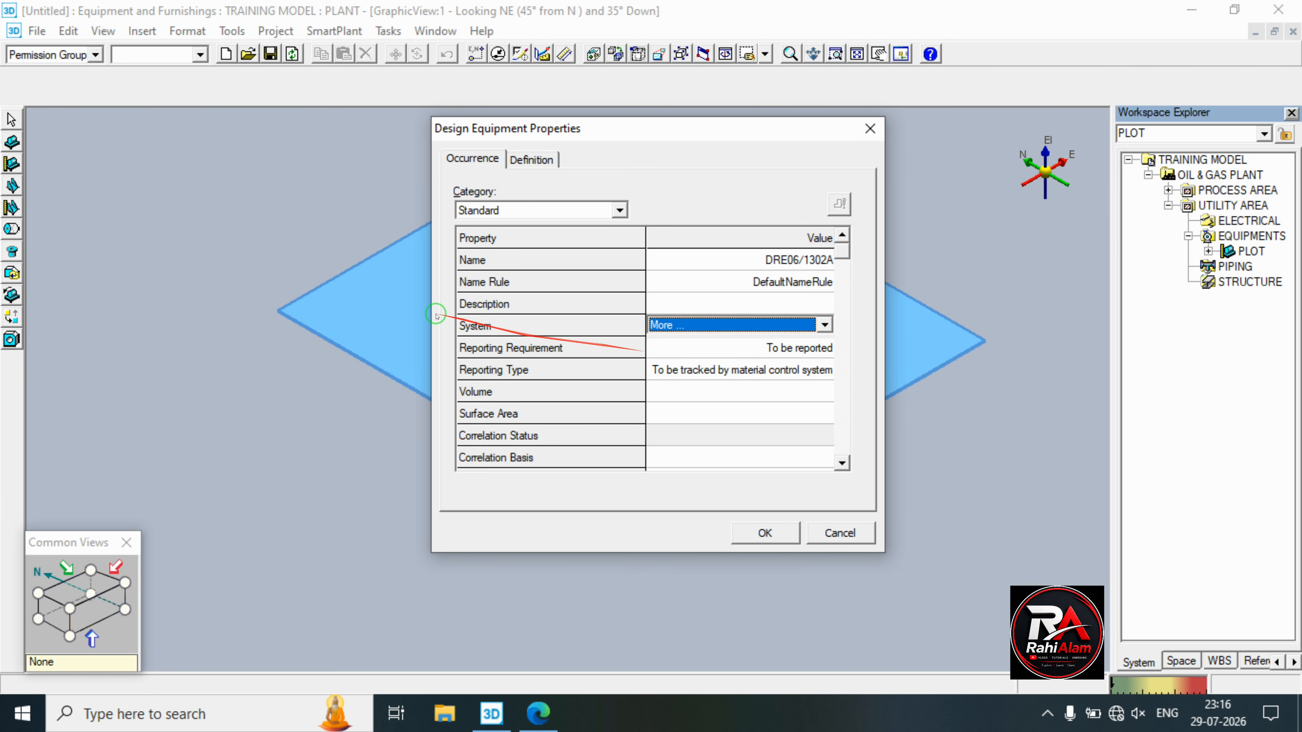
pyautogui.click(108, 155)
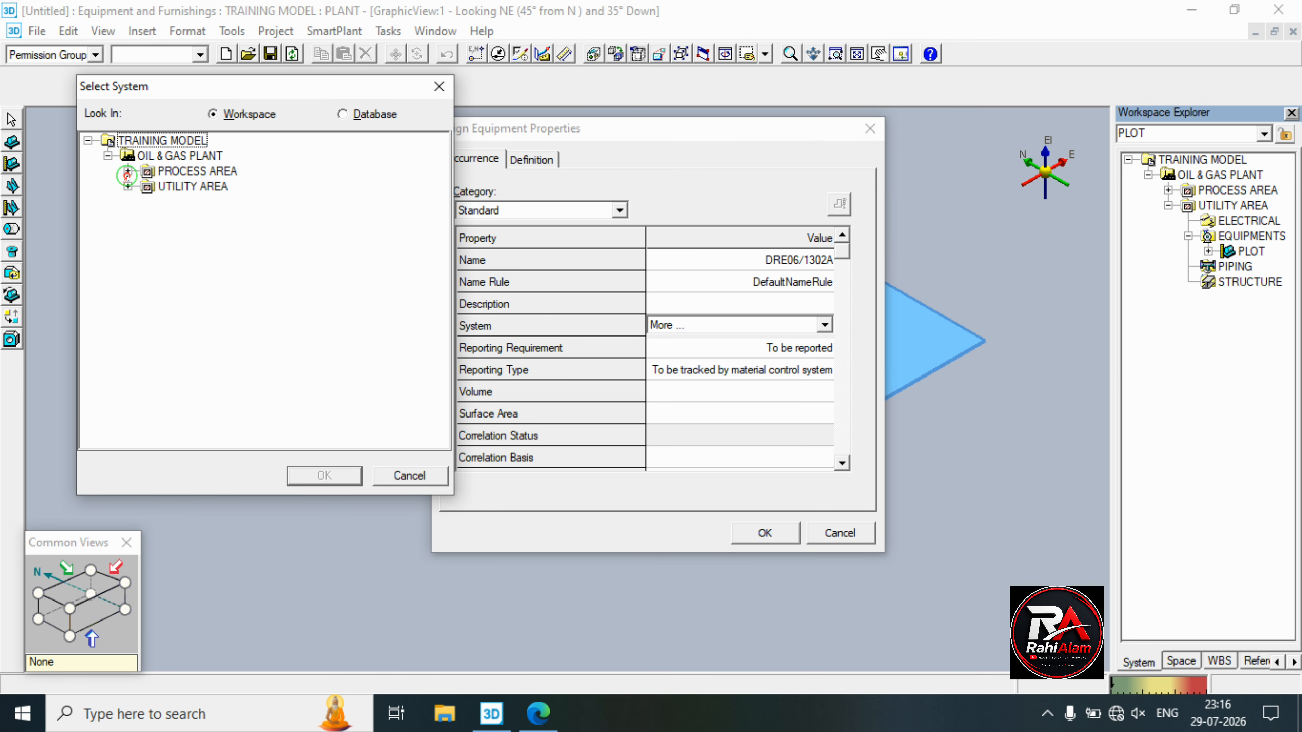
pyautogui.click(128, 171)
pyautogui.click(179, 201)
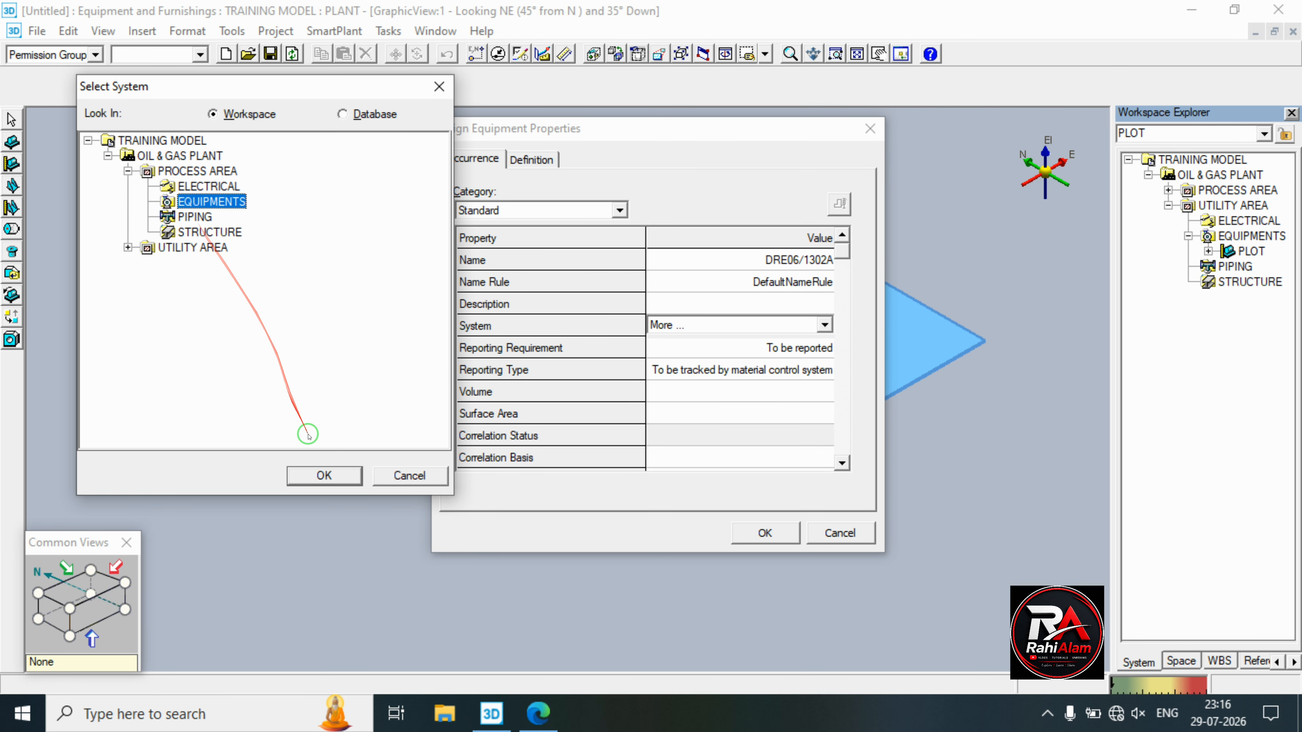
pyautogui.click(323, 475)
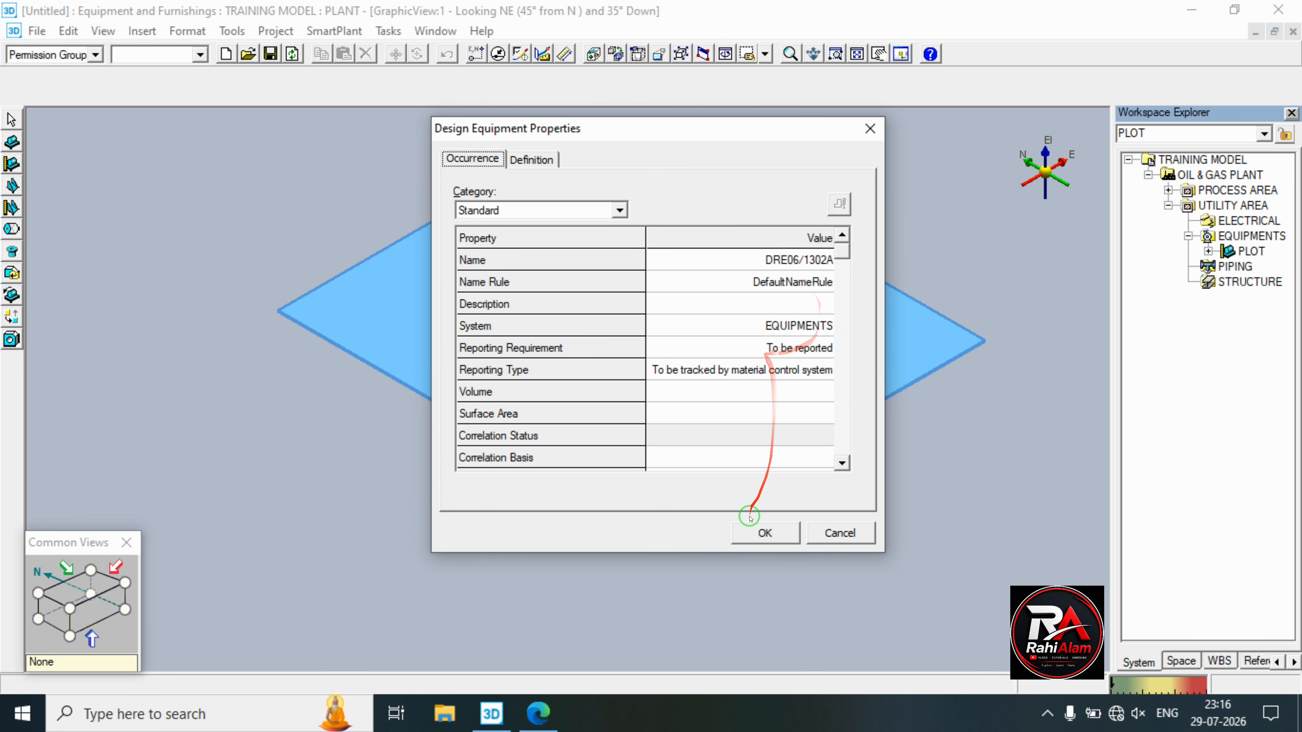
pyautogui.click(760, 535)
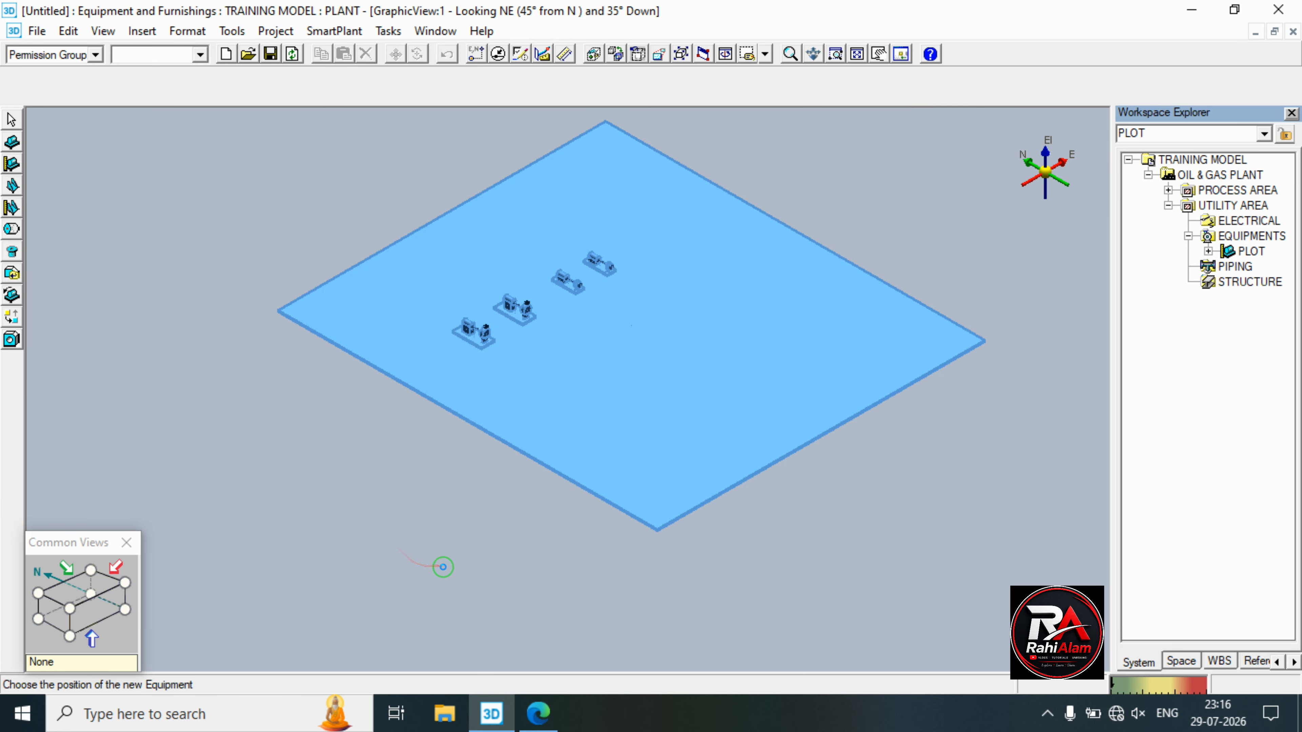
# Place DRE06/1302A in open space outside the plot, widen the system tree to inspect P1501B's components, and clear the selection.
pyautogui.click(447, 568)
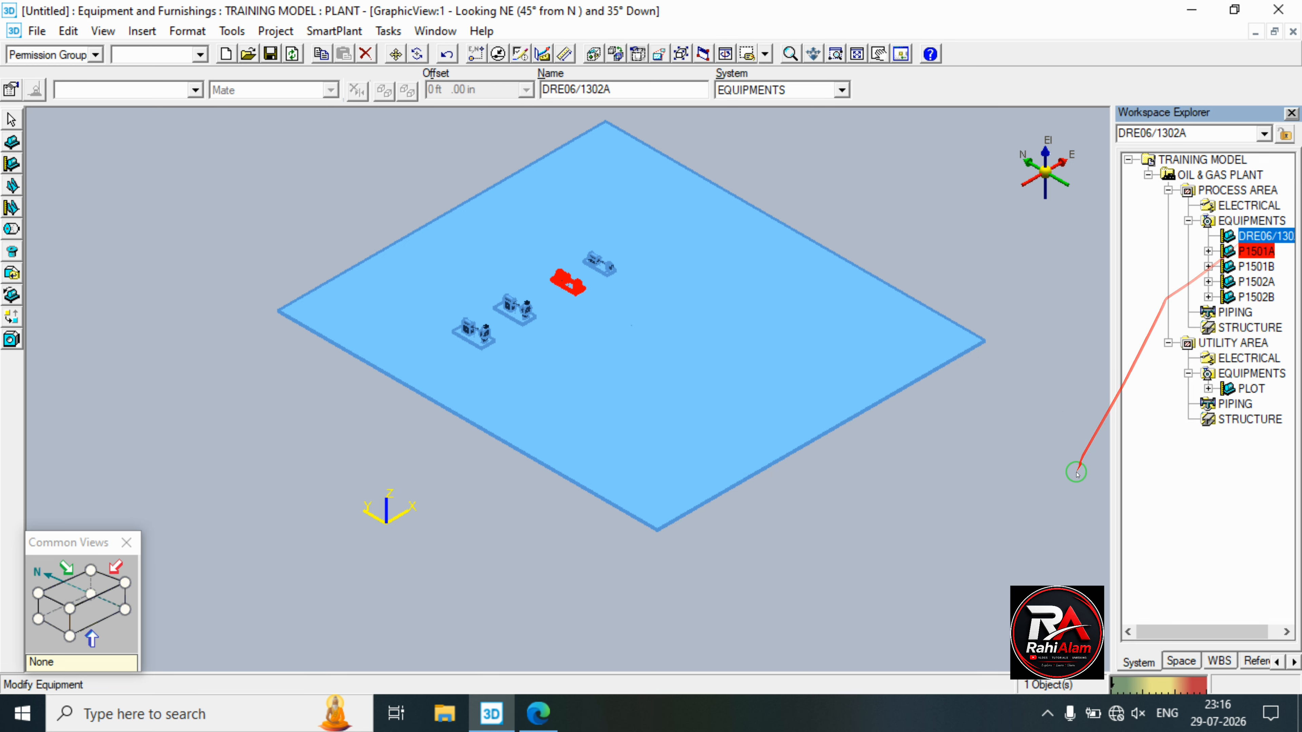
pyautogui.moveTo(1113, 428); pyautogui.dragTo(1034, 433)
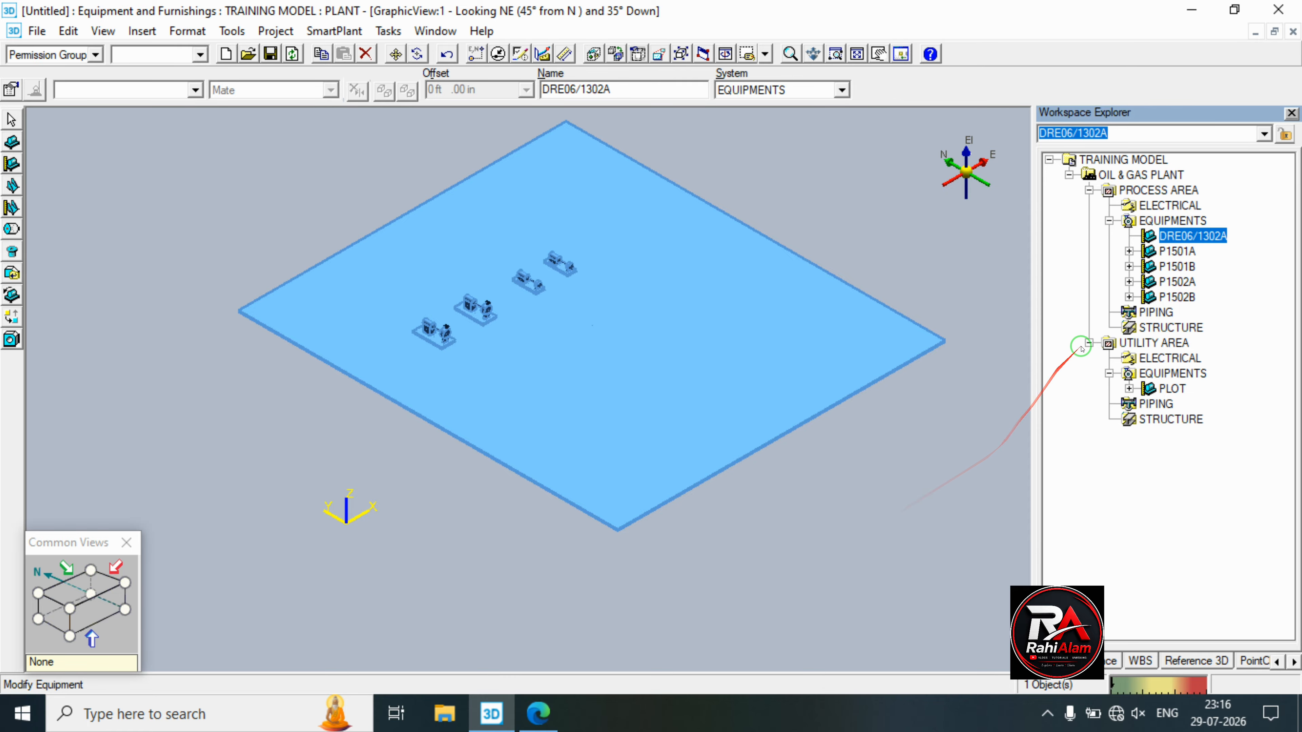
pyautogui.click(1130, 267)
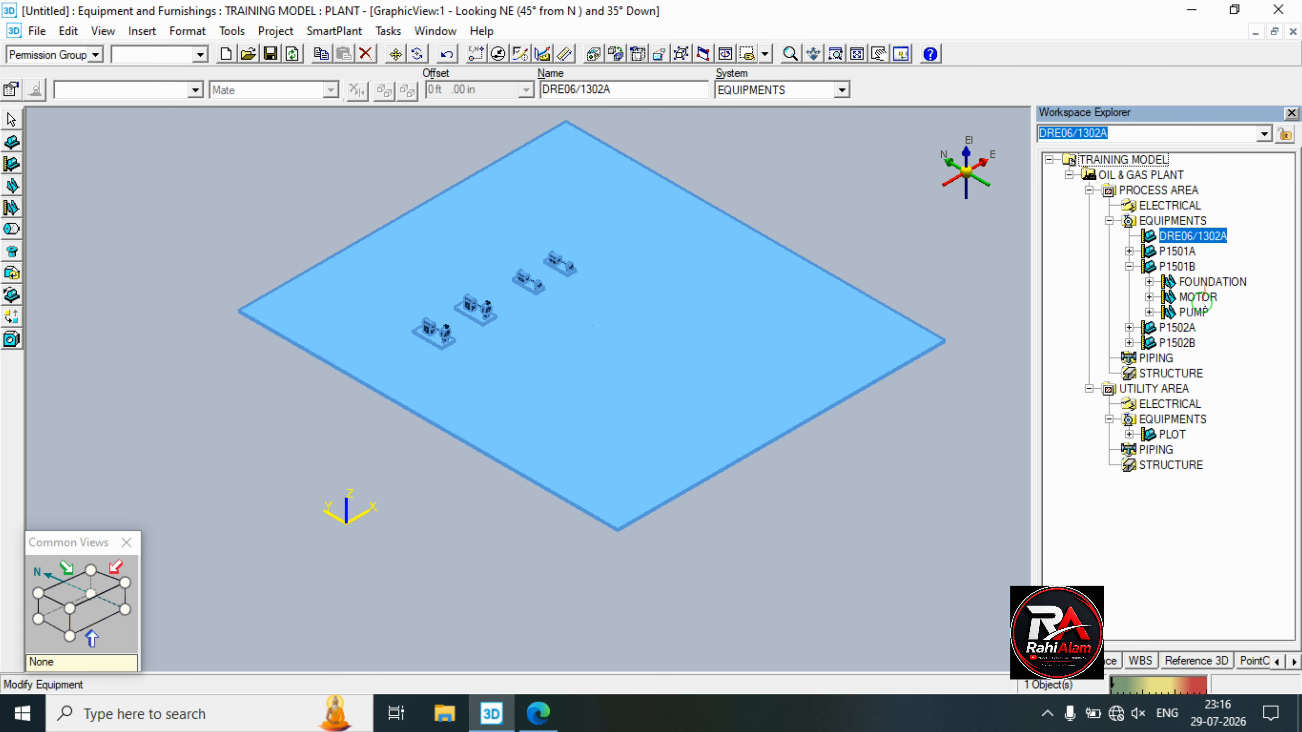
pyautogui.click(1130, 267)
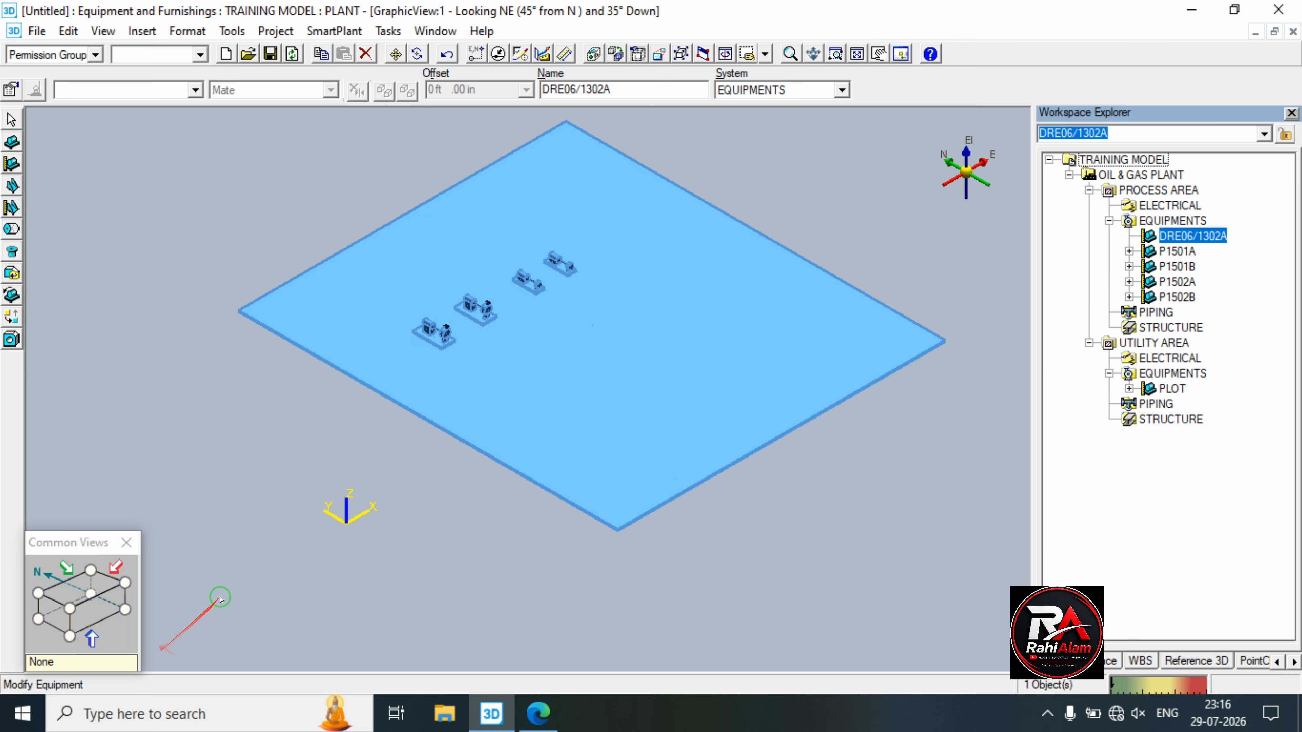
pyautogui.click(306, 575)
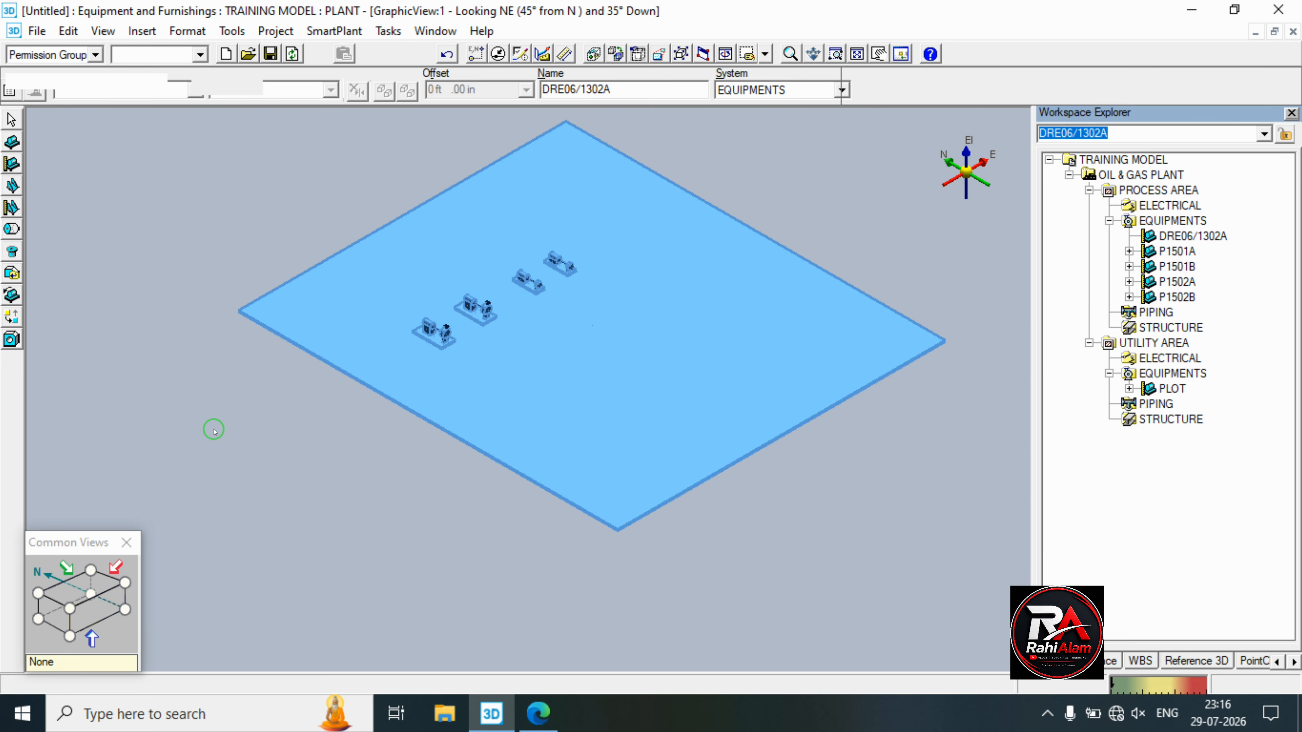
# Switch to SAMPLE.pdf and examine the overall length, nozzle spacing and support dimensions in the condenser's elevation view on page 7.
pyautogui.click(538, 713)
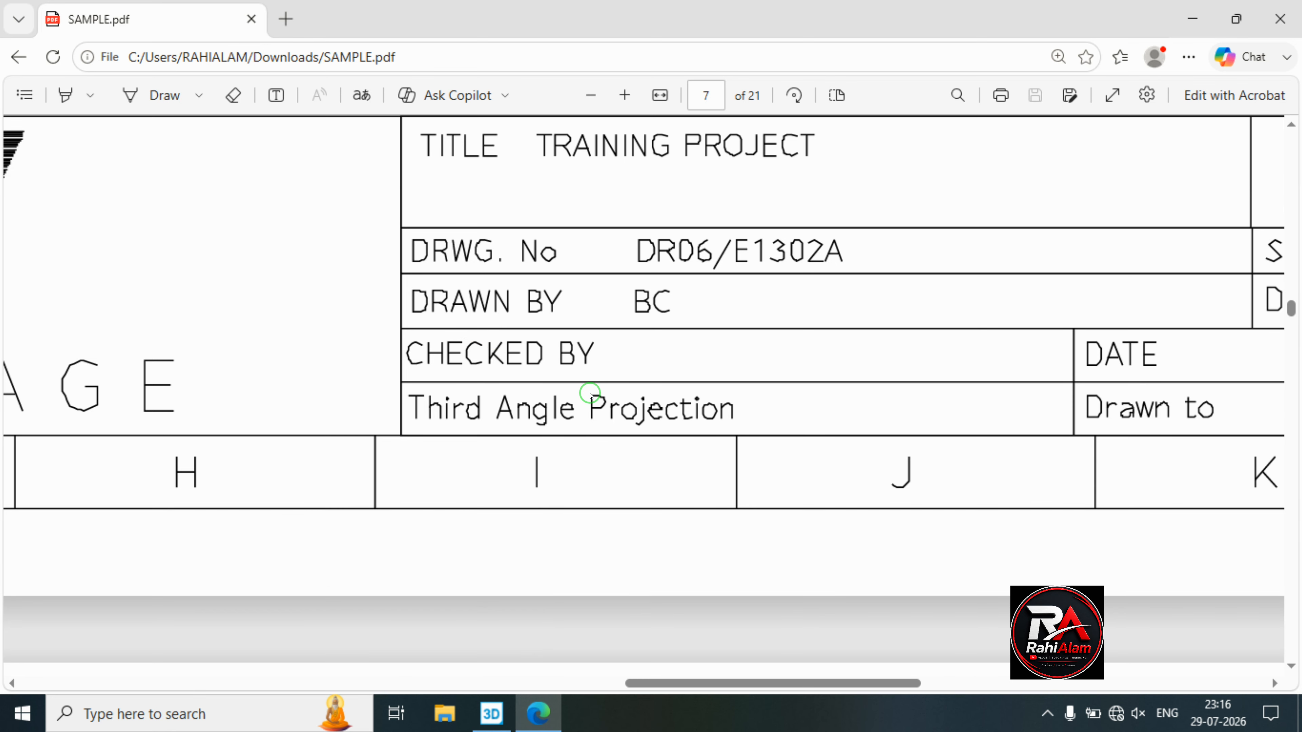
pyautogui.keyDown('ctrl'); pyautogui.scroll(-5, 591, 395); pyautogui.keyUp('ctrl')
pyautogui.keyDown('ctrl'); pyautogui.scroll(4, 591, 395); pyautogui.keyUp('ctrl')
pyautogui.scroll(8, 591, 396)
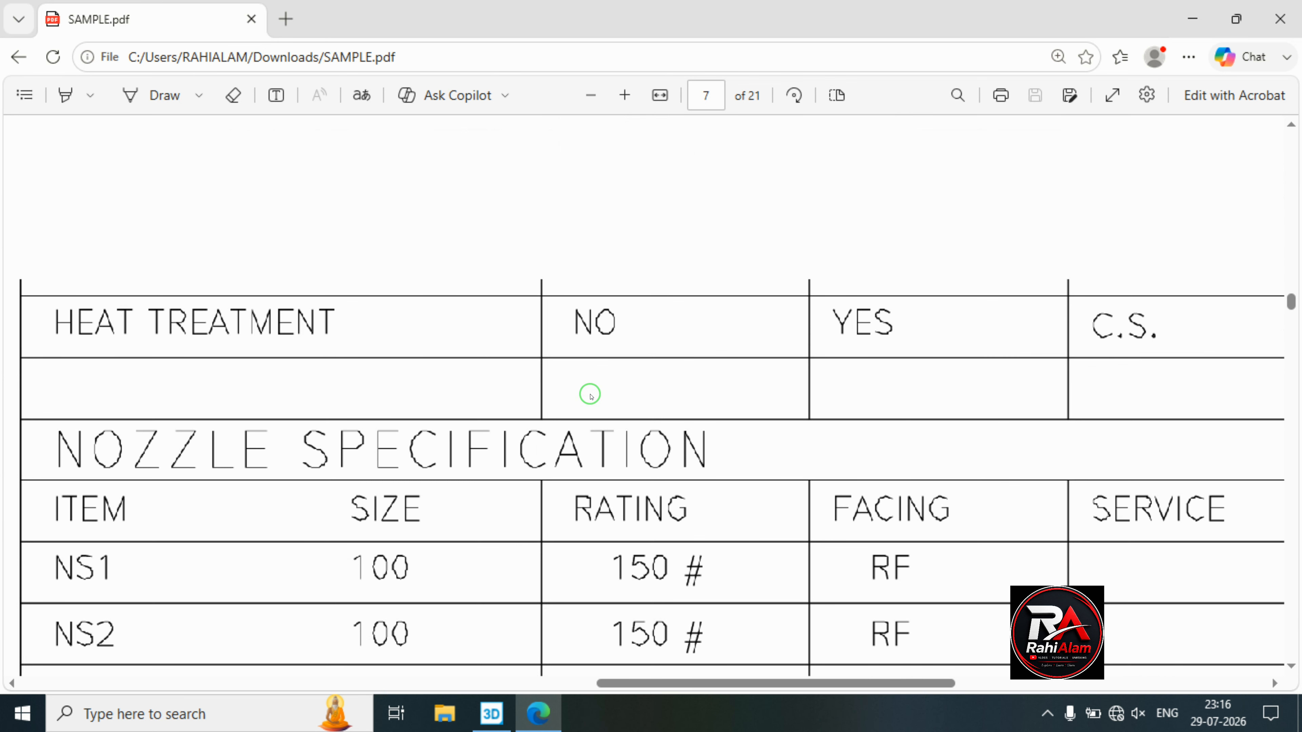
pyautogui.keyDown('ctrl'); pyautogui.scroll(-9, 591, 396); pyautogui.keyUp('ctrl')
pyautogui.scroll(2, 591, 397)
pyautogui.scroll(-6, 590, 396)
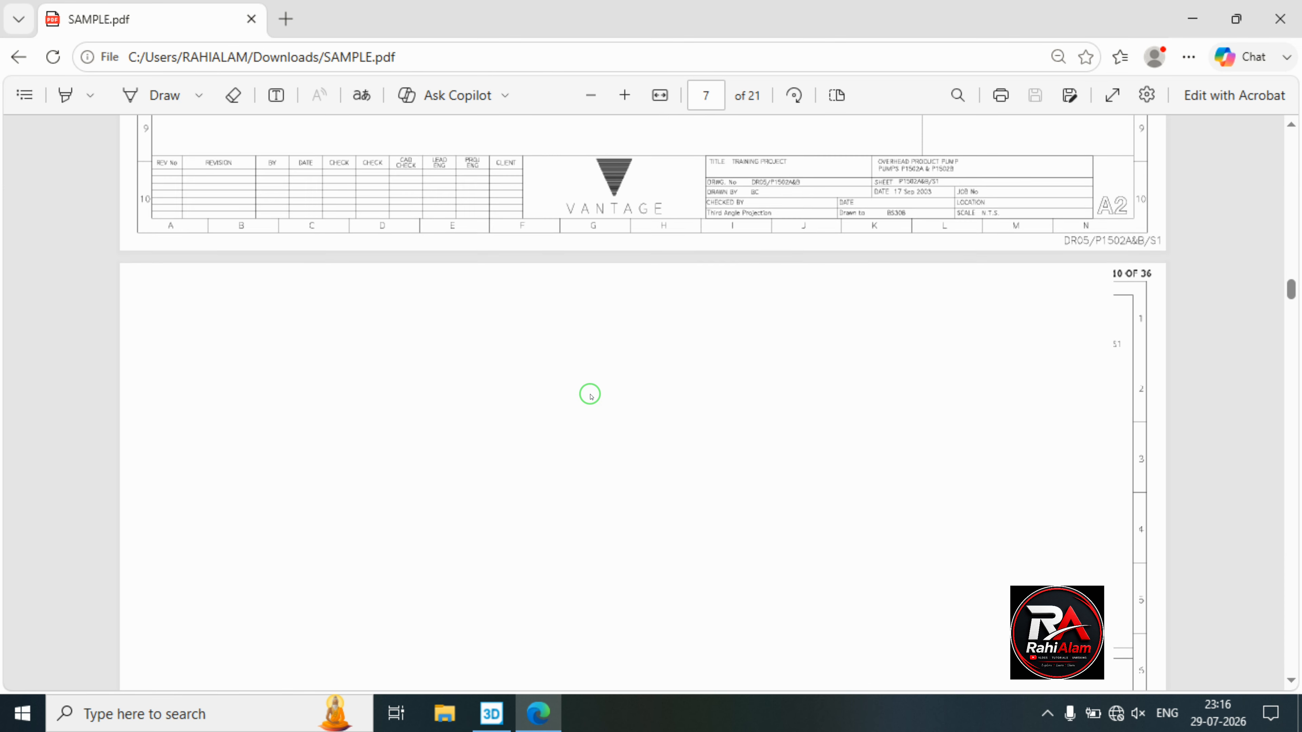
pyautogui.scroll(2, 591, 396)
pyautogui.scroll(-4, 591, 396)
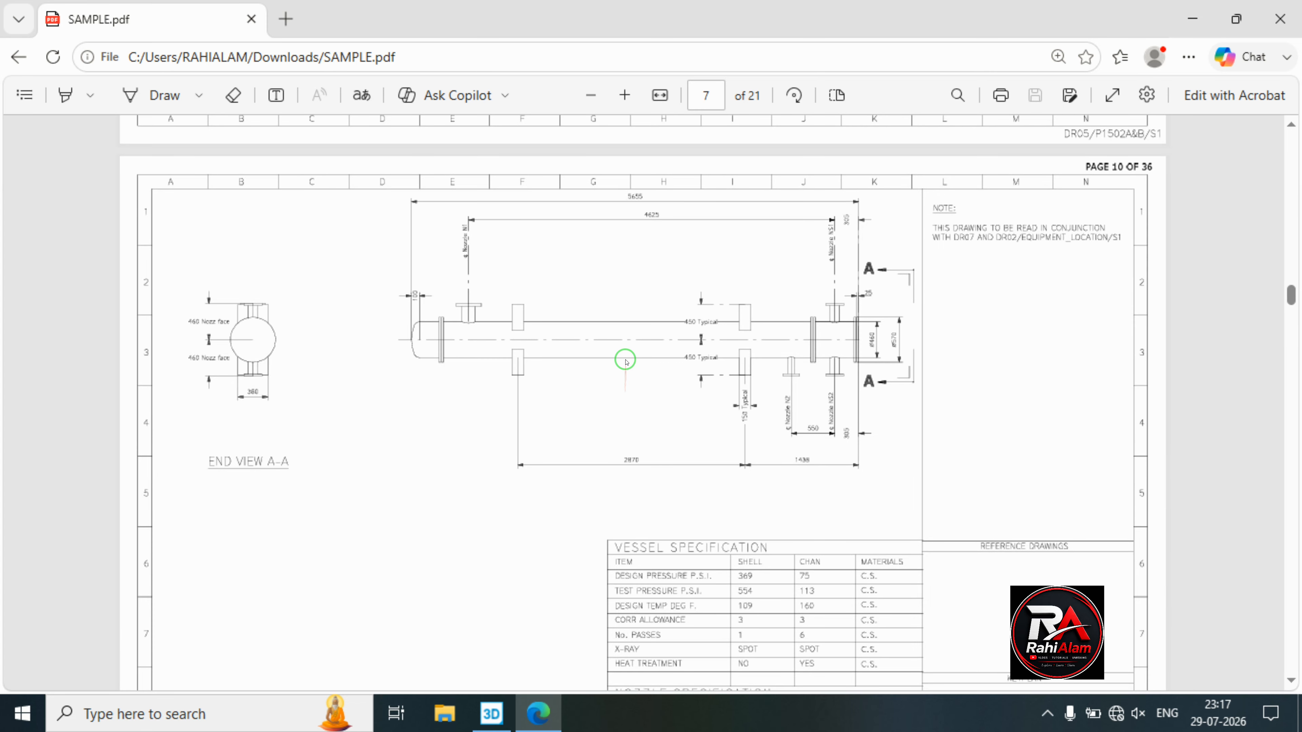
pyautogui.keyDown('ctrl'); pyautogui.scroll(5, 620, 361); pyautogui.keyUp('ctrl')
pyautogui.keyDown('ctrl'); pyautogui.scroll(-2, 602, 361); pyautogui.keyUp('ctrl')
pyautogui.keyDown('ctrl'); pyautogui.scroll(2, 356, 379); pyautogui.keyUp('ctrl')
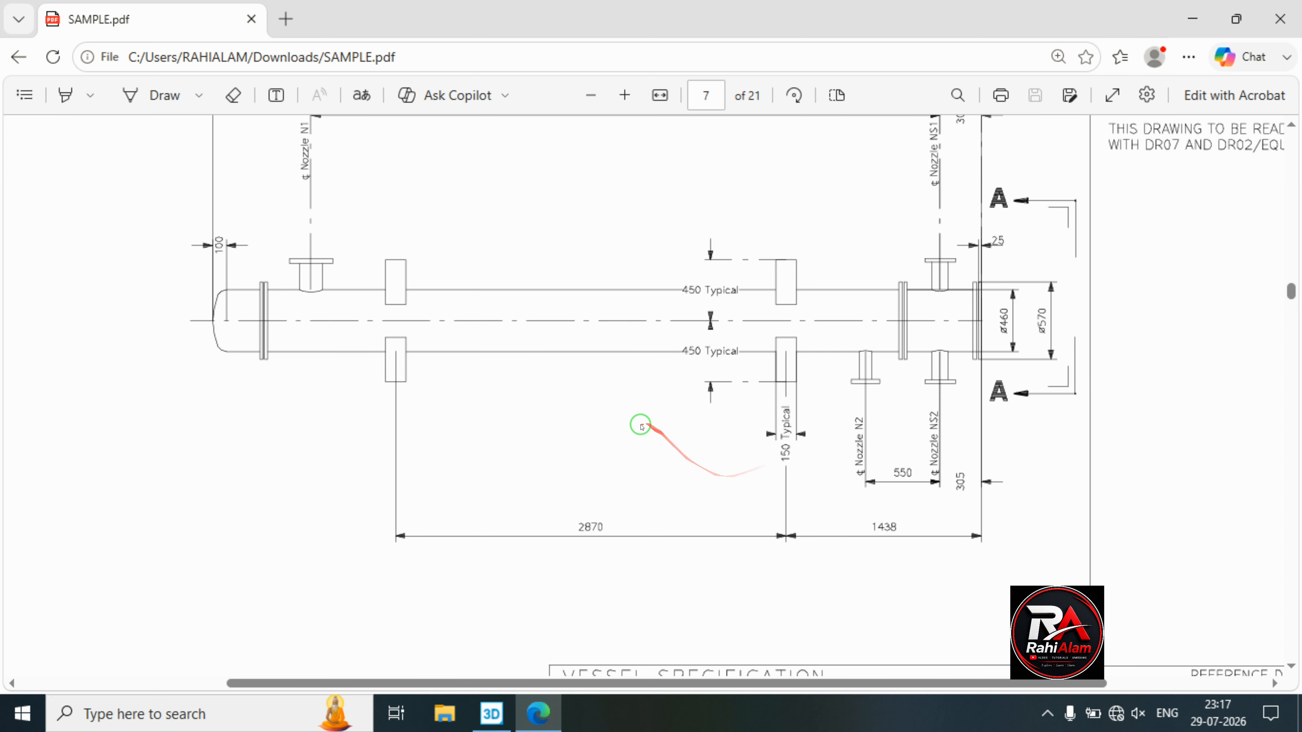
pyautogui.scroll(5, 620, 409)
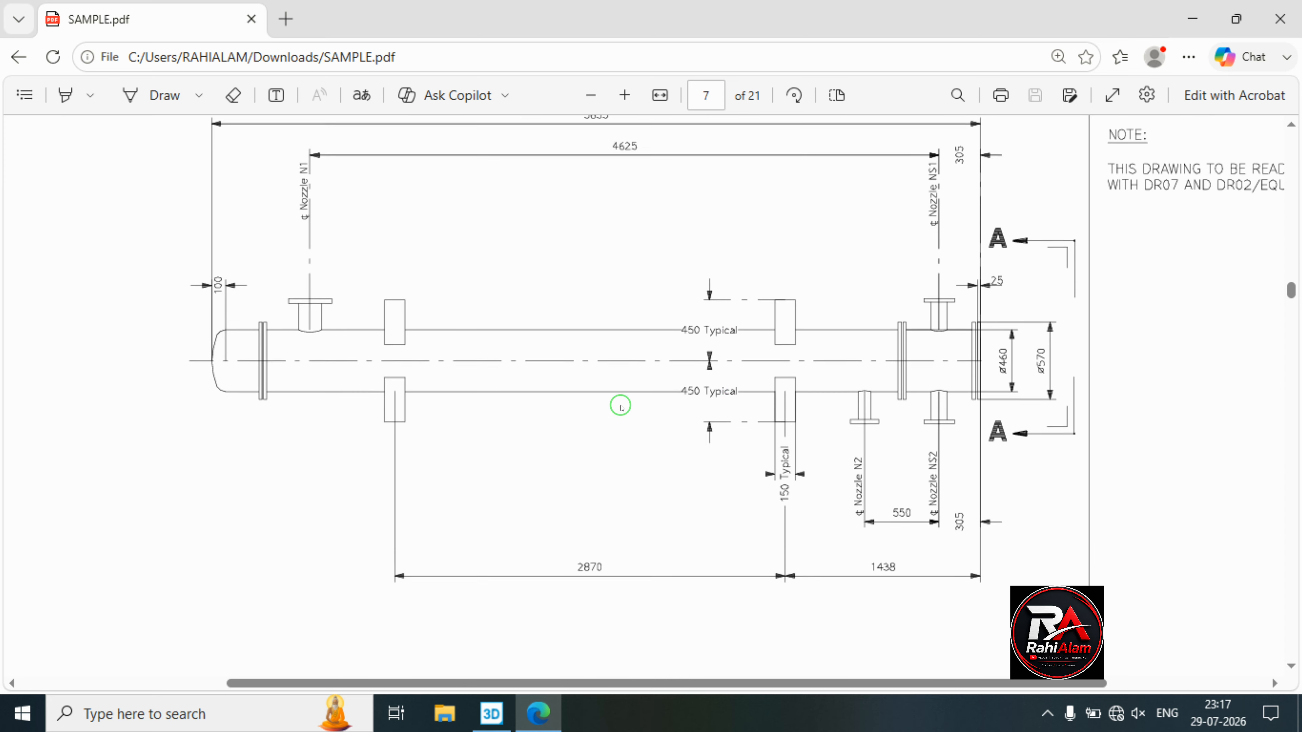
pyautogui.scroll(-2, 883, 422)
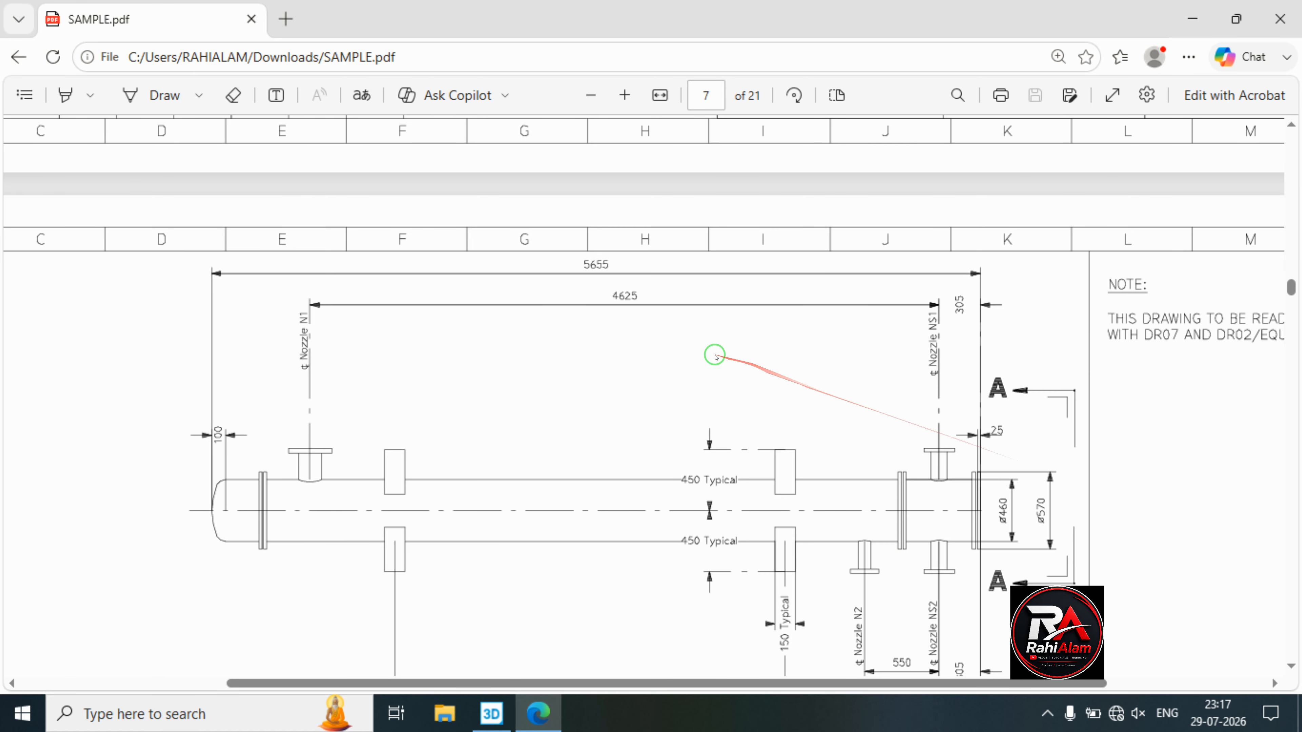
# Examine end view A-A and the shell and flange diameters at the condenser's channel end.
pyautogui.scroll(-4, 713, 355)
pyautogui.hscroll(-5, 573, 358)
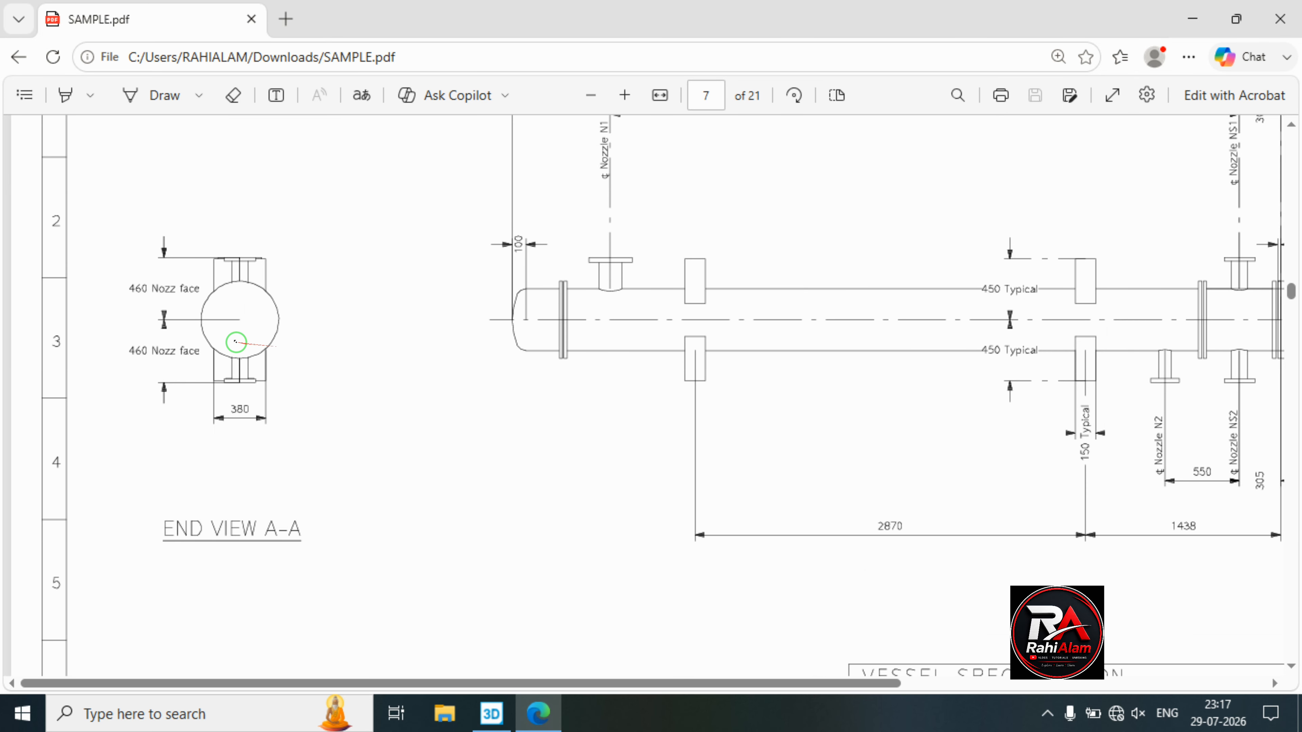
pyautogui.scroll(2, 246, 342)
pyautogui.scroll(2, 267, 359)
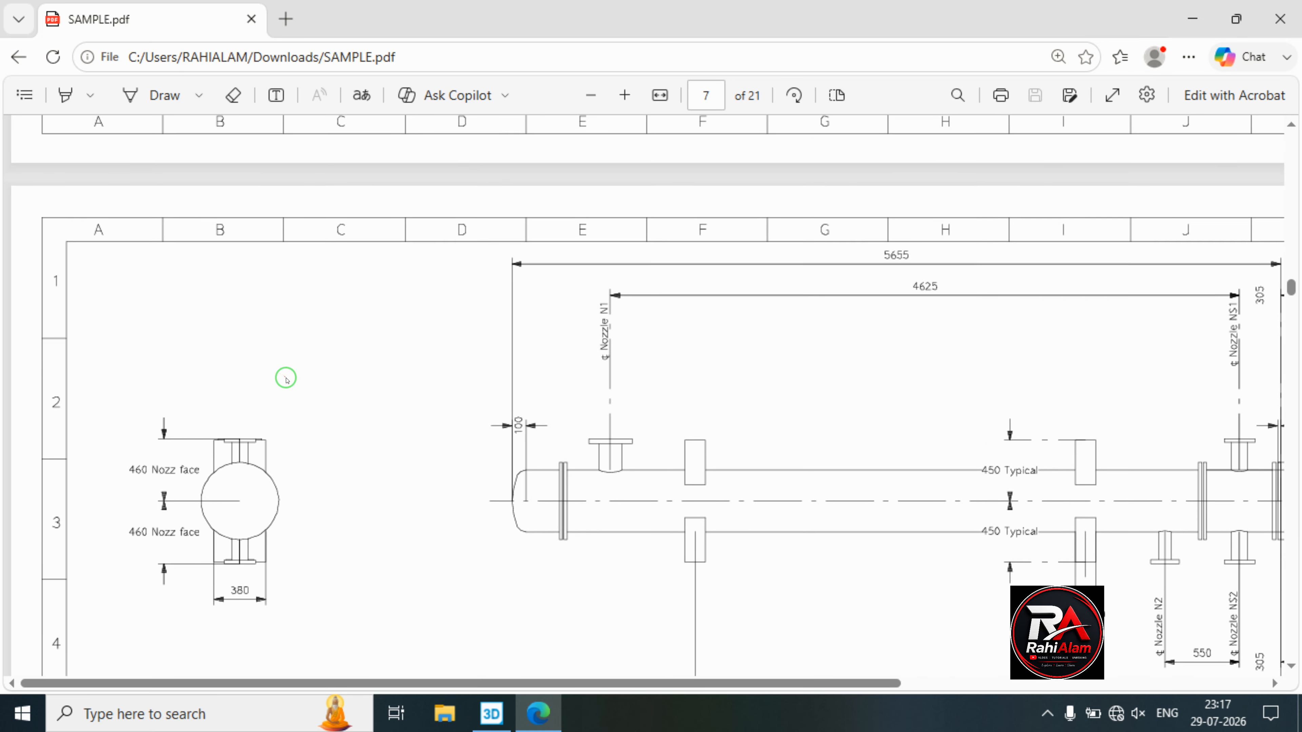
pyautogui.hscroll(9, 547, 457)
pyautogui.scroll(-1, 663, 466)
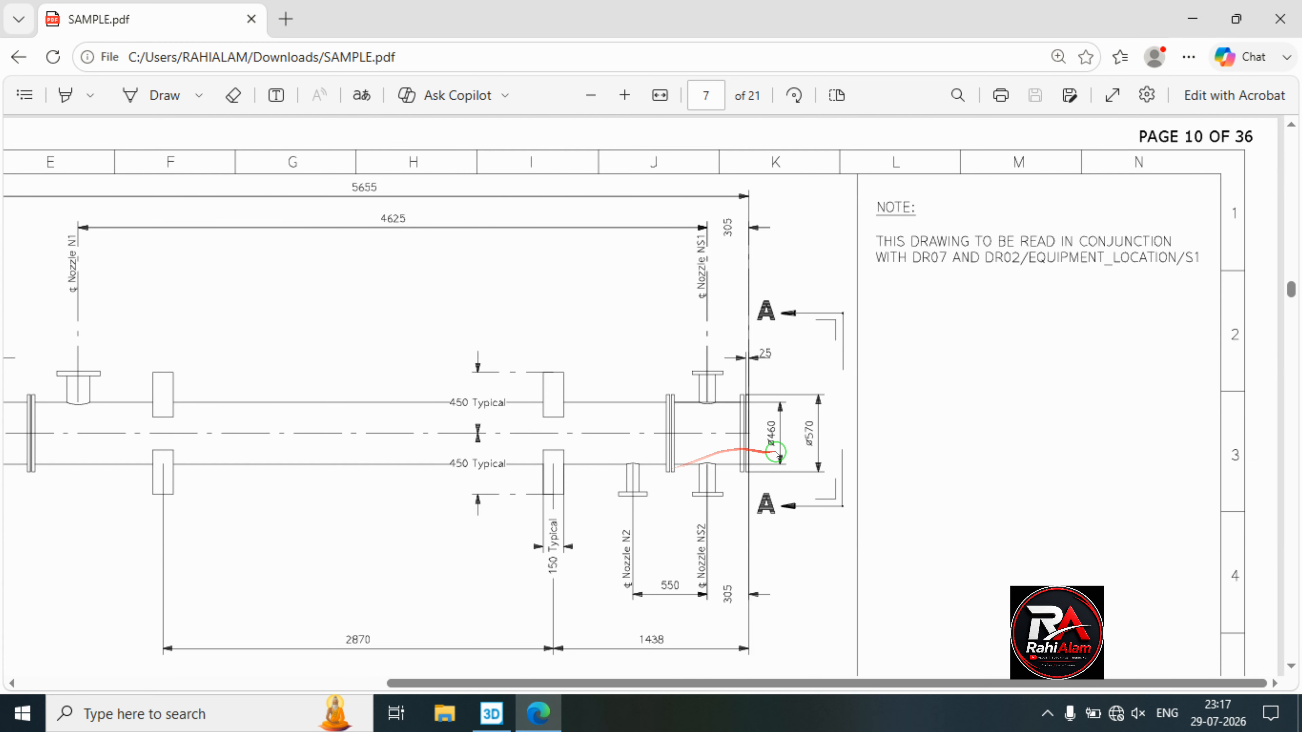
pyautogui.keyDown('ctrl'); pyautogui.scroll(4, 787, 456); pyautogui.keyUp('ctrl')
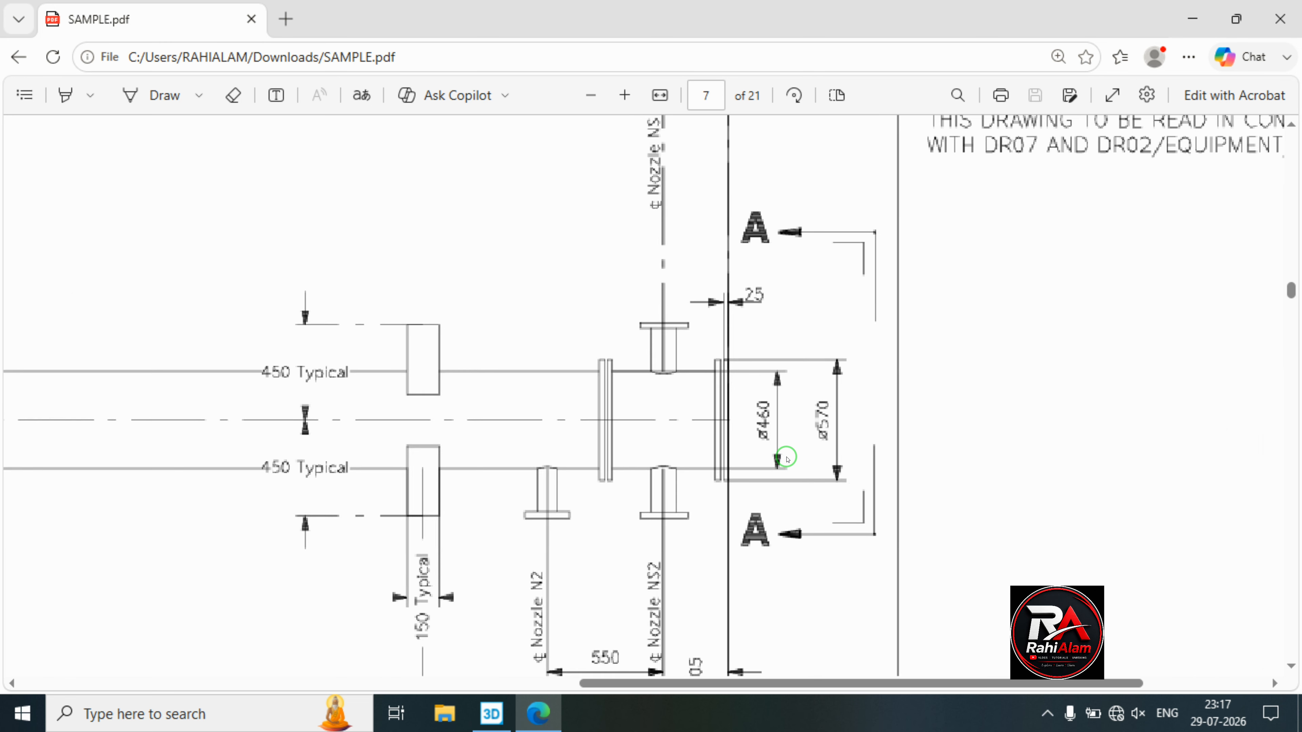
pyautogui.keyDown('ctrl'); pyautogui.scroll(-5, 762, 380); pyautogui.keyUp('ctrl')
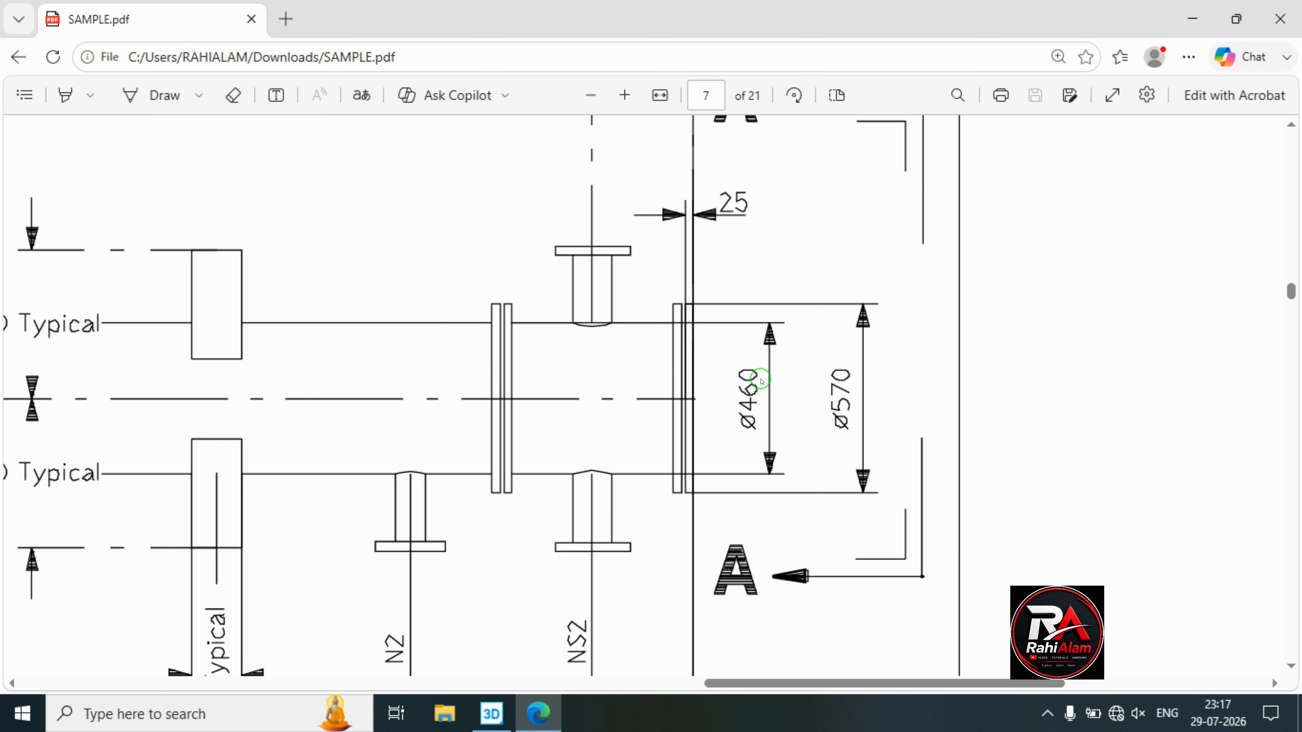
pyautogui.keyDown('ctrl'); pyautogui.scroll(1, 762, 381); pyautogui.keyUp('ctrl')
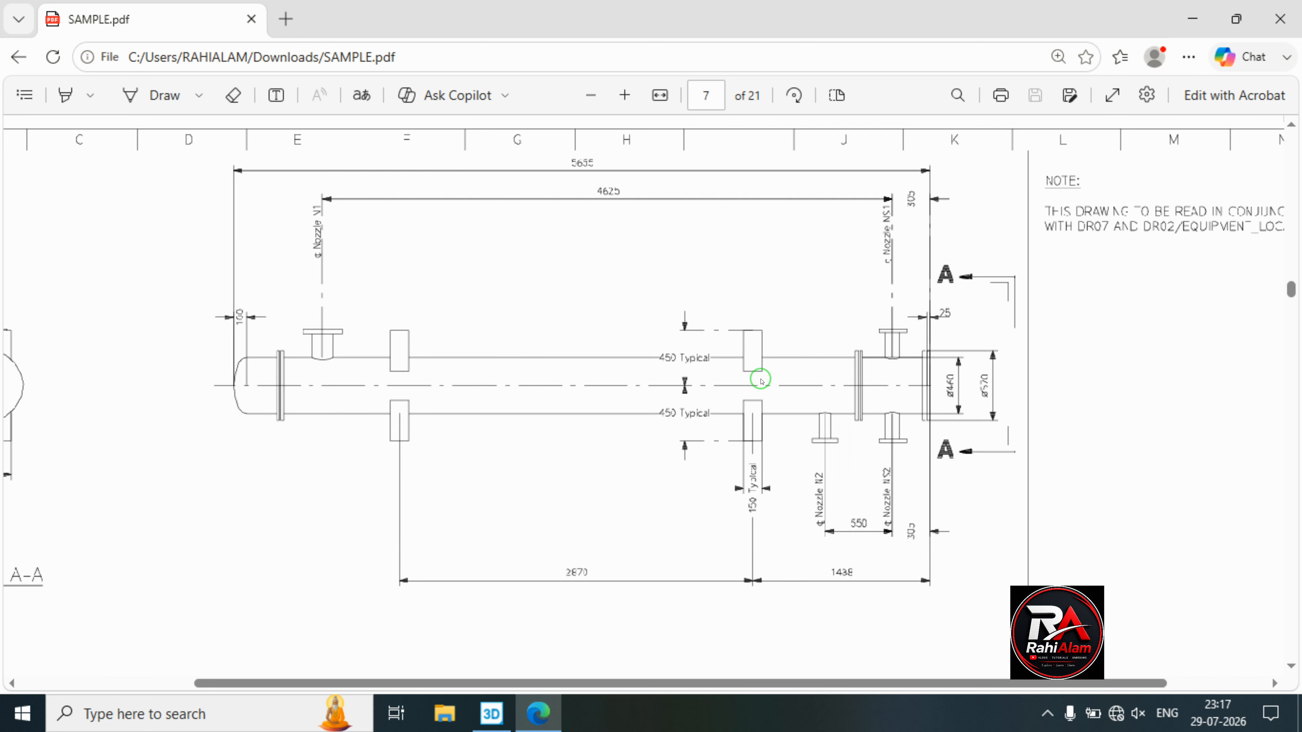
# In Smart 3D, start adding a cylinder shape to DRE06/1302A, rechecking the condenser's dimensions in SAMPLE.pdf.
pyautogui.click(491, 714)
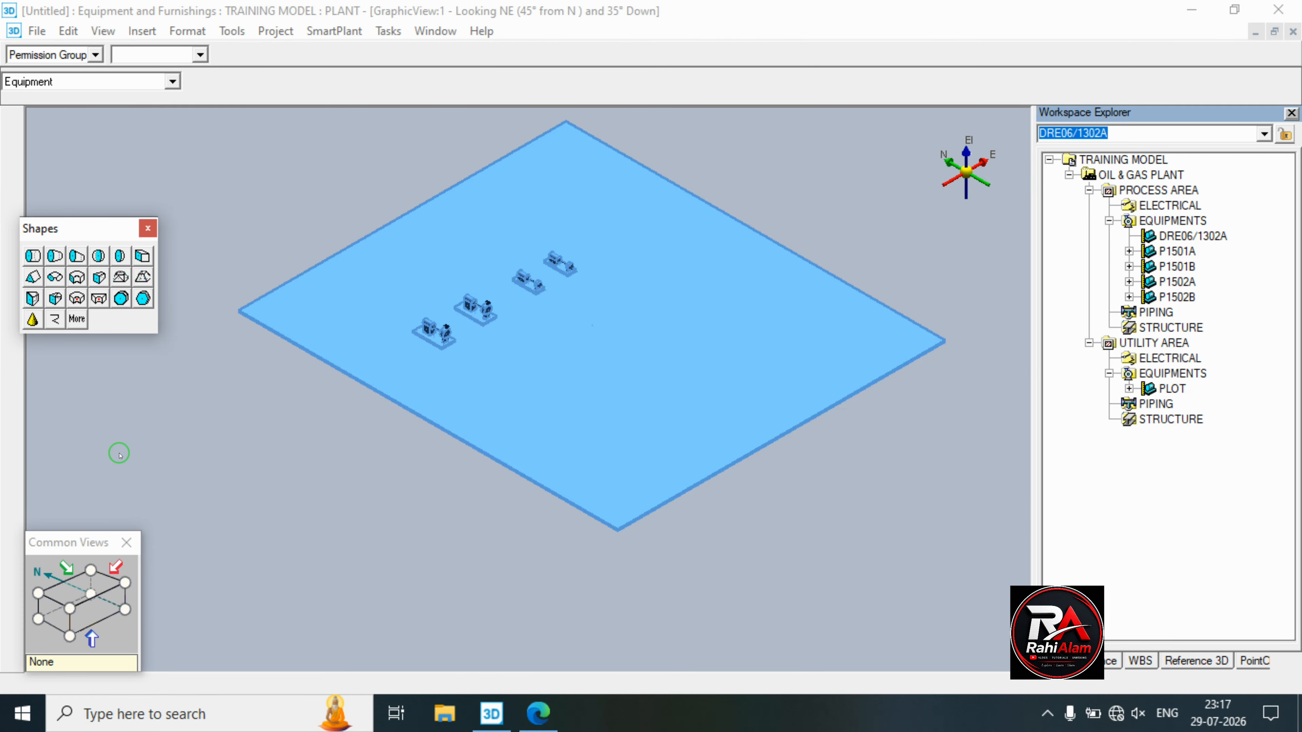
pyautogui.click(42, 252)
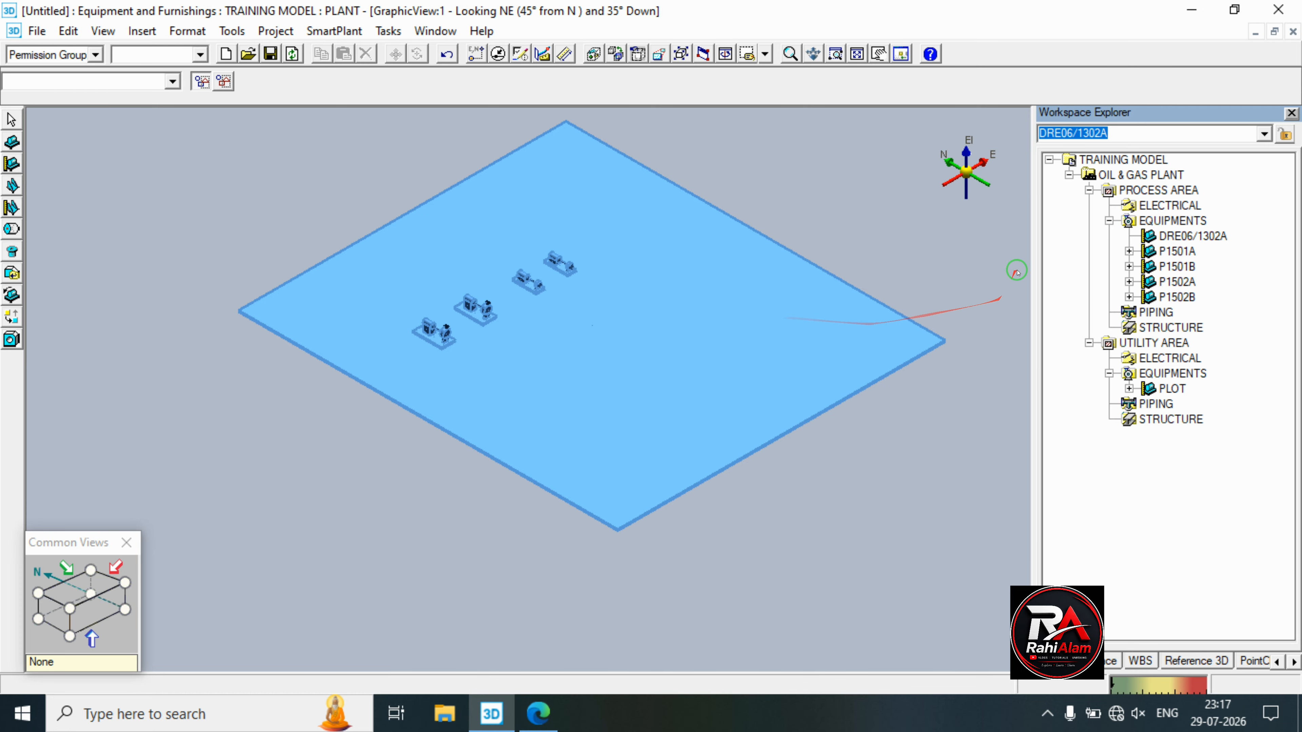
pyautogui.click(1212, 235)
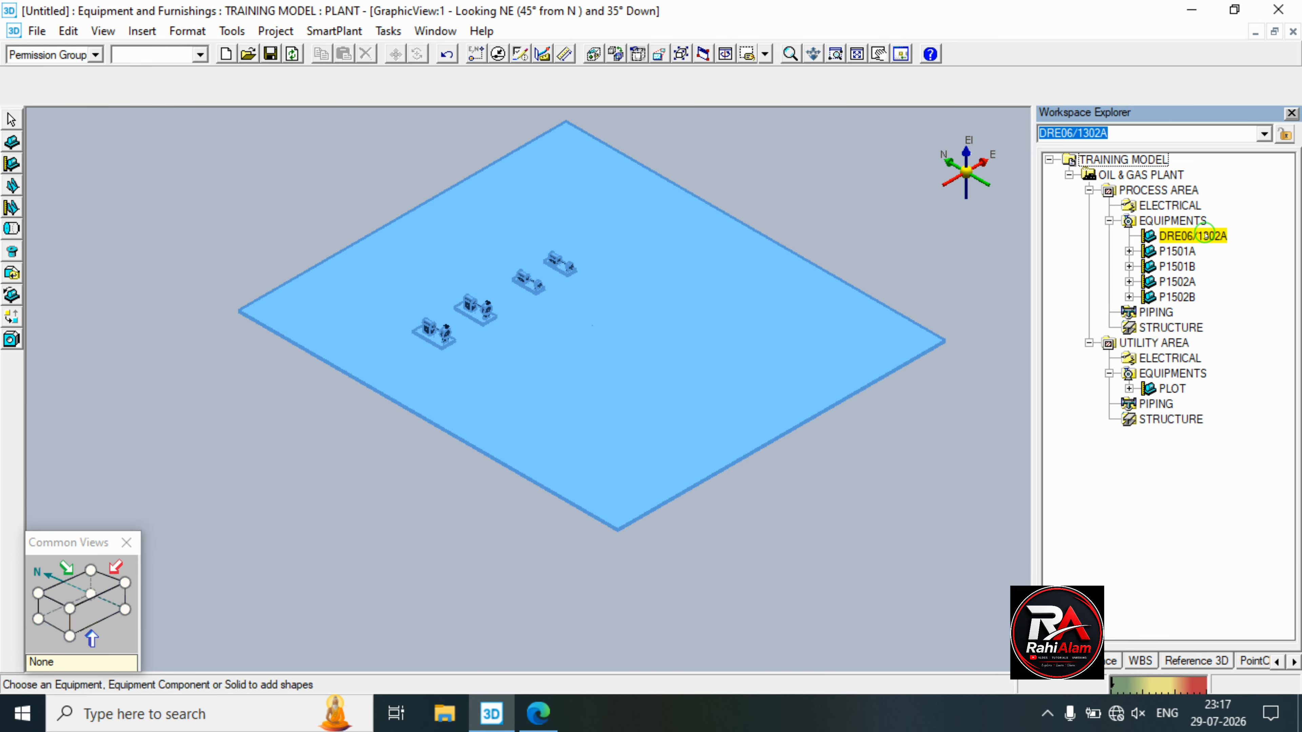
pyautogui.click(321, 468)
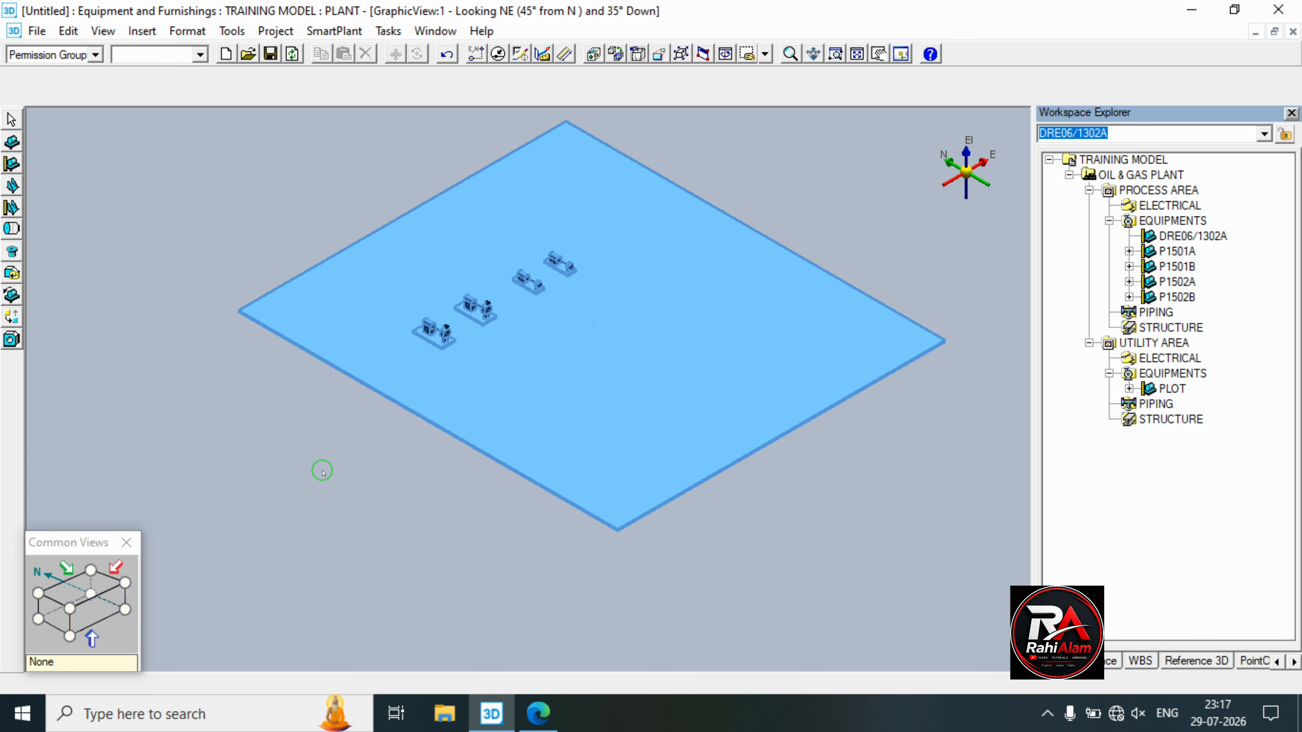
pyautogui.click(538, 713)
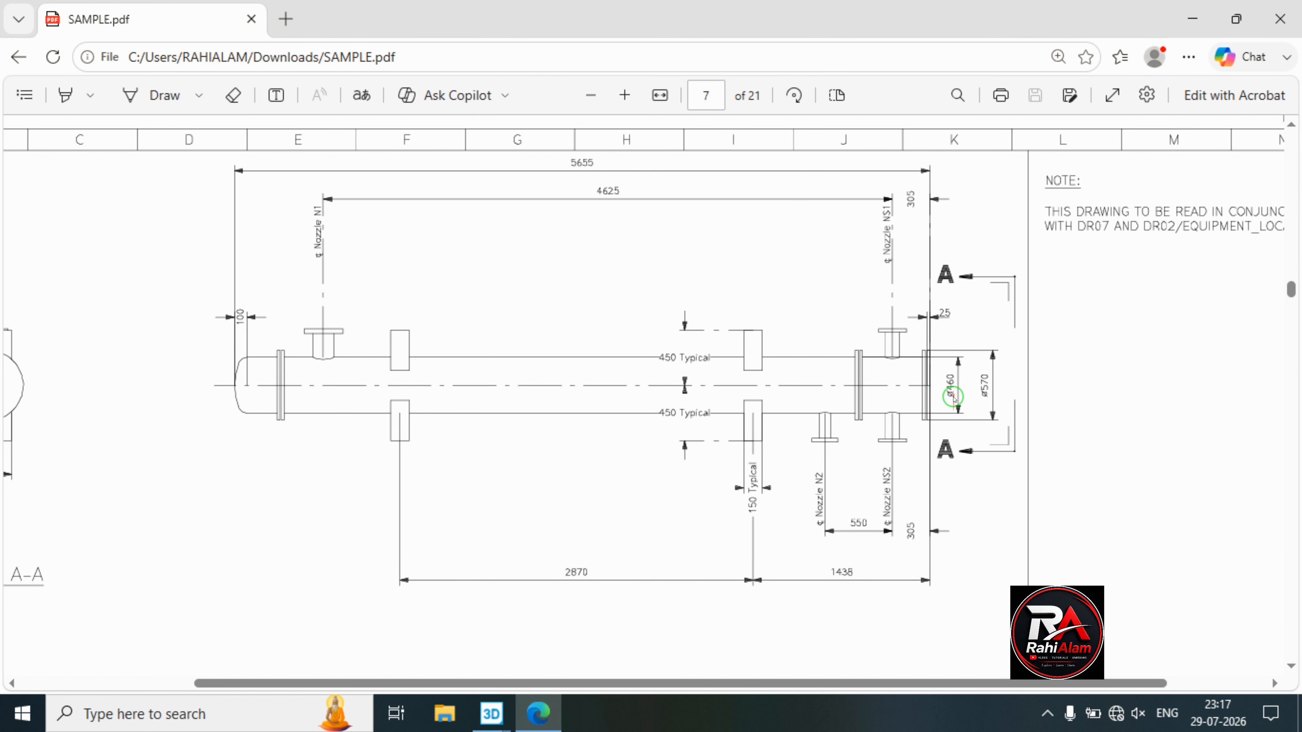
pyautogui.click(1192, 19)
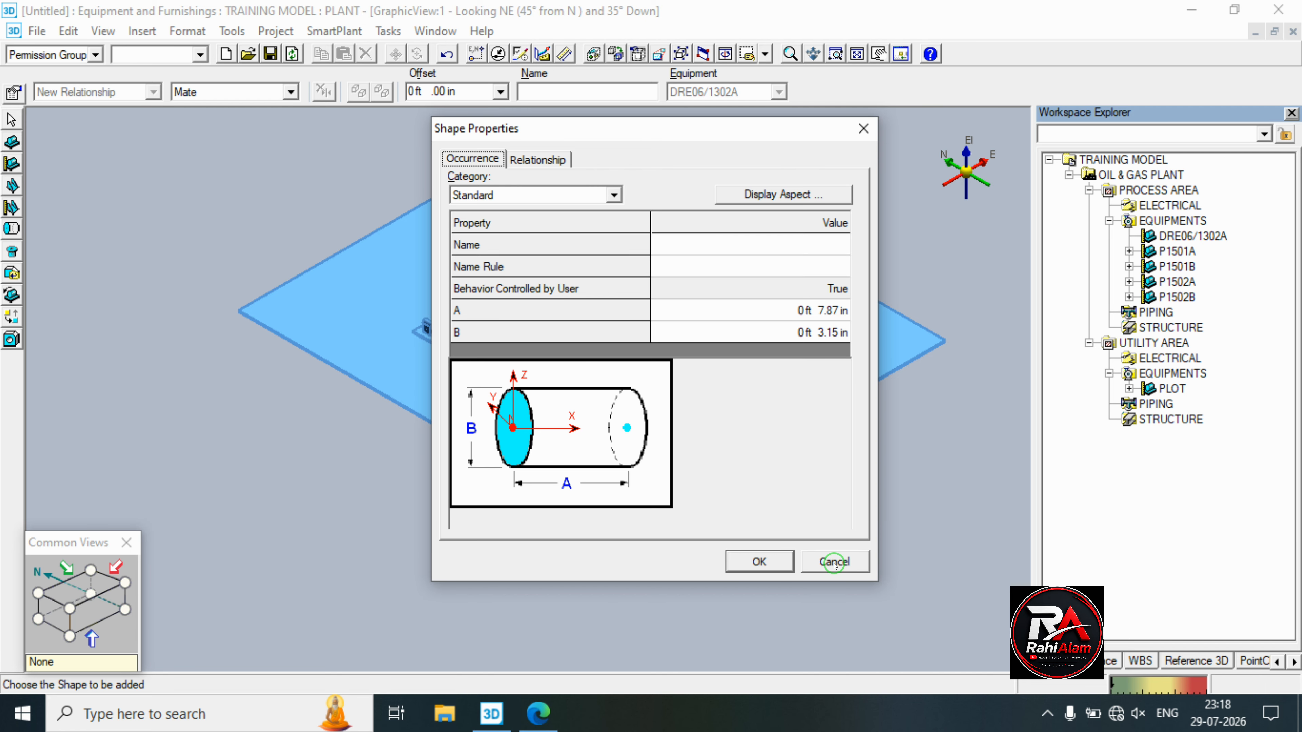
# Set the cylinder's dimension A to 8 ft and dimension B to 1, and place it in open space outside the plot.
pyautogui.click(782, 311)
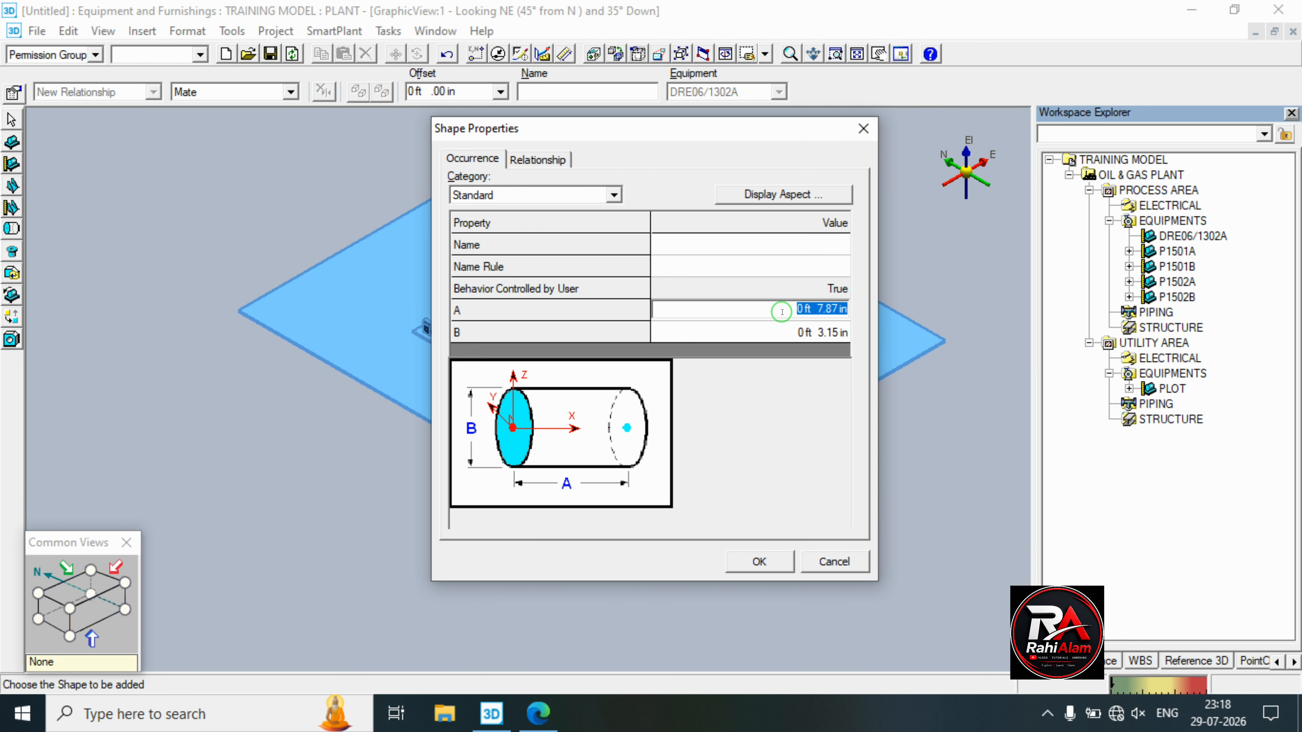
pyautogui.write('8')
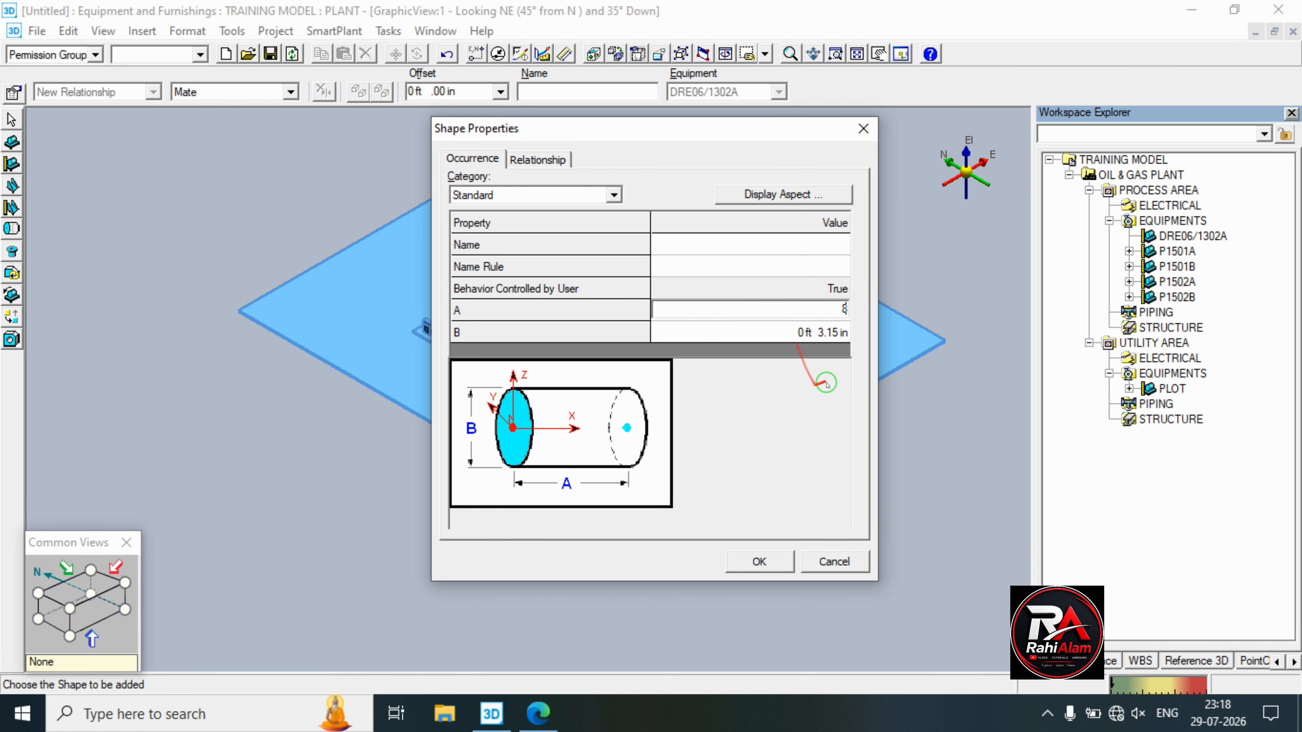
pyautogui.click(823, 330)
pyautogui.write('1')
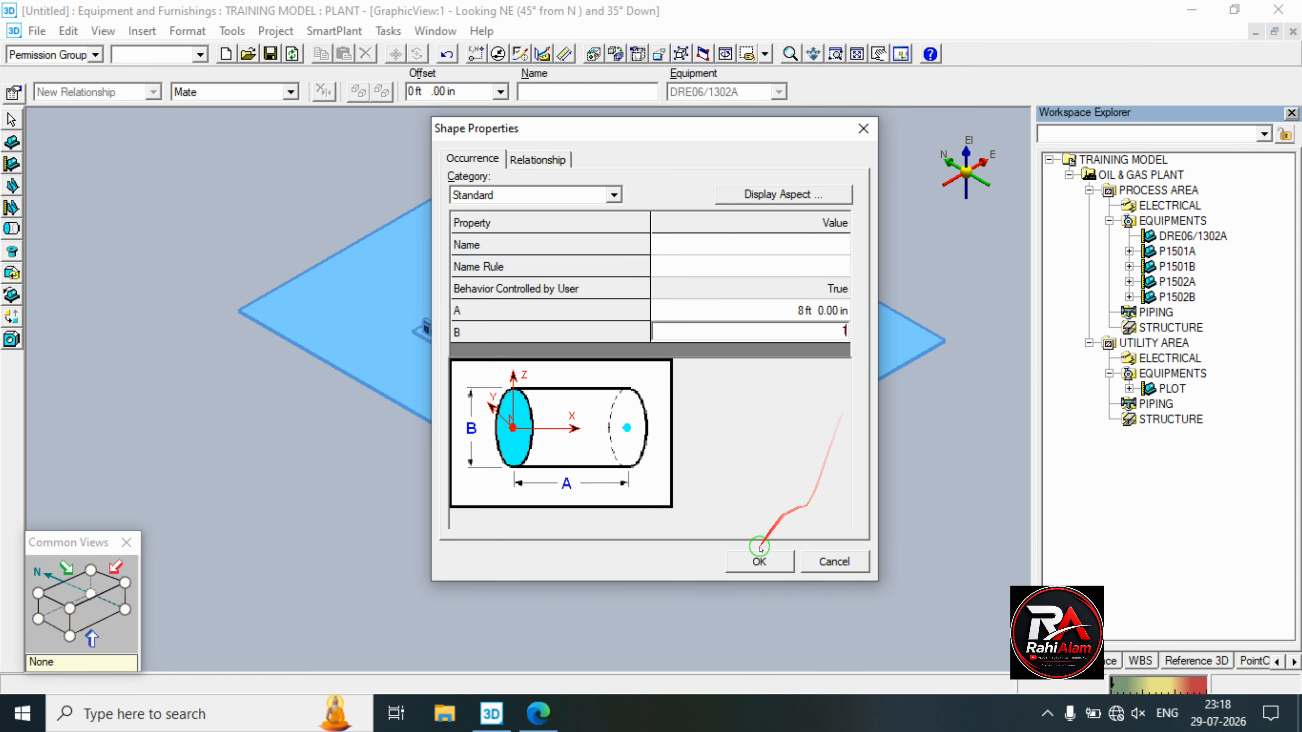
pyautogui.click(755, 562)
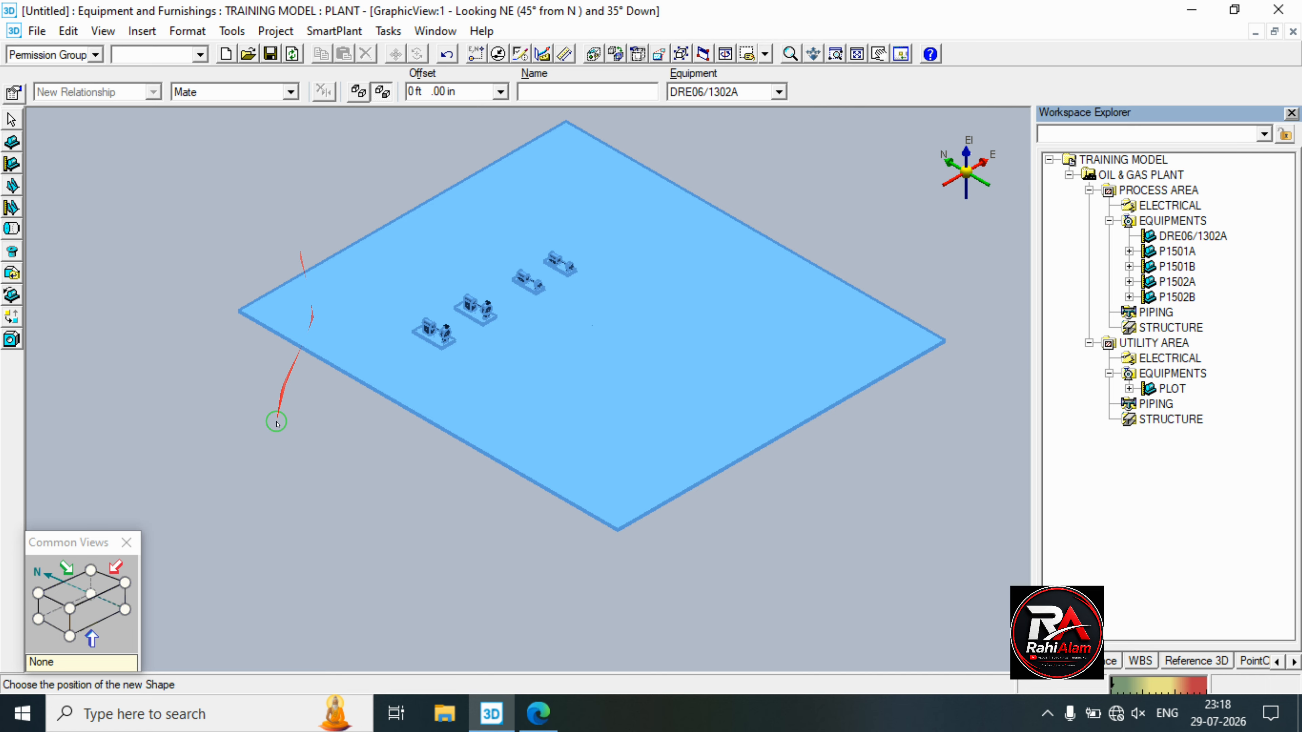
pyautogui.click(308, 456)
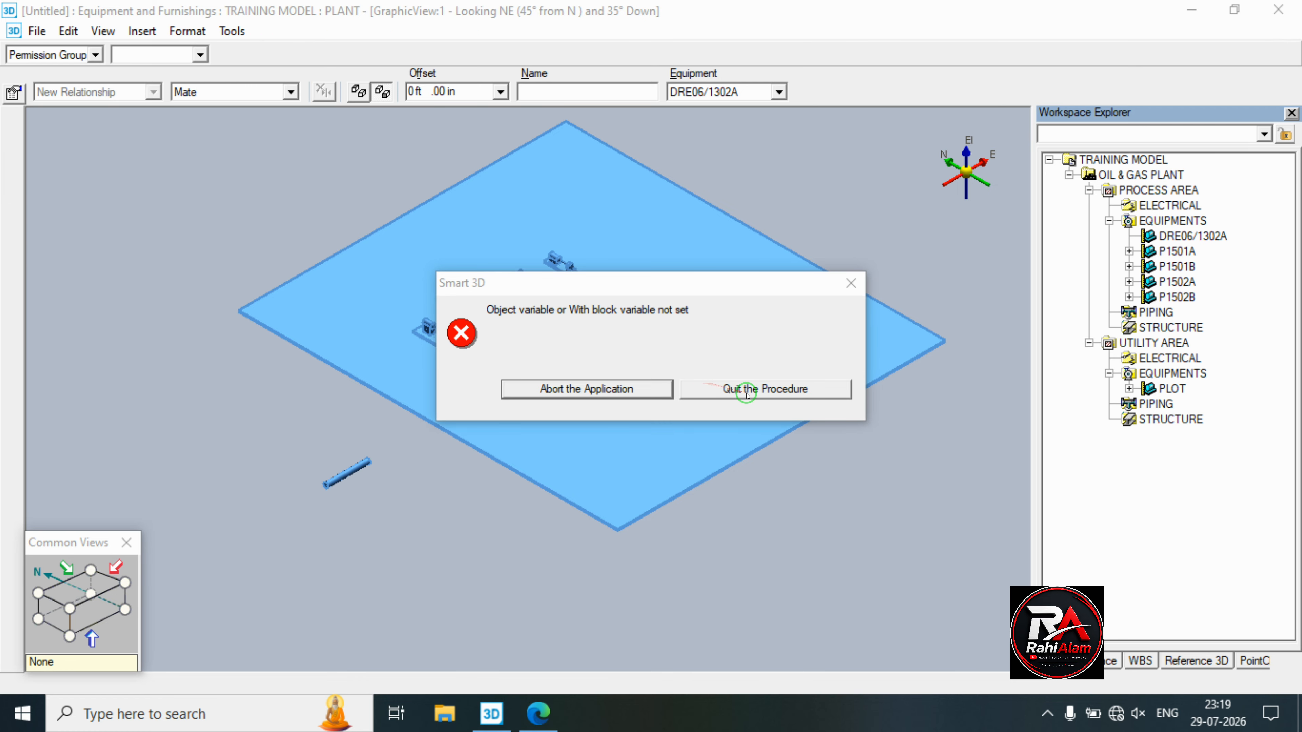
pyautogui.click(788, 390)
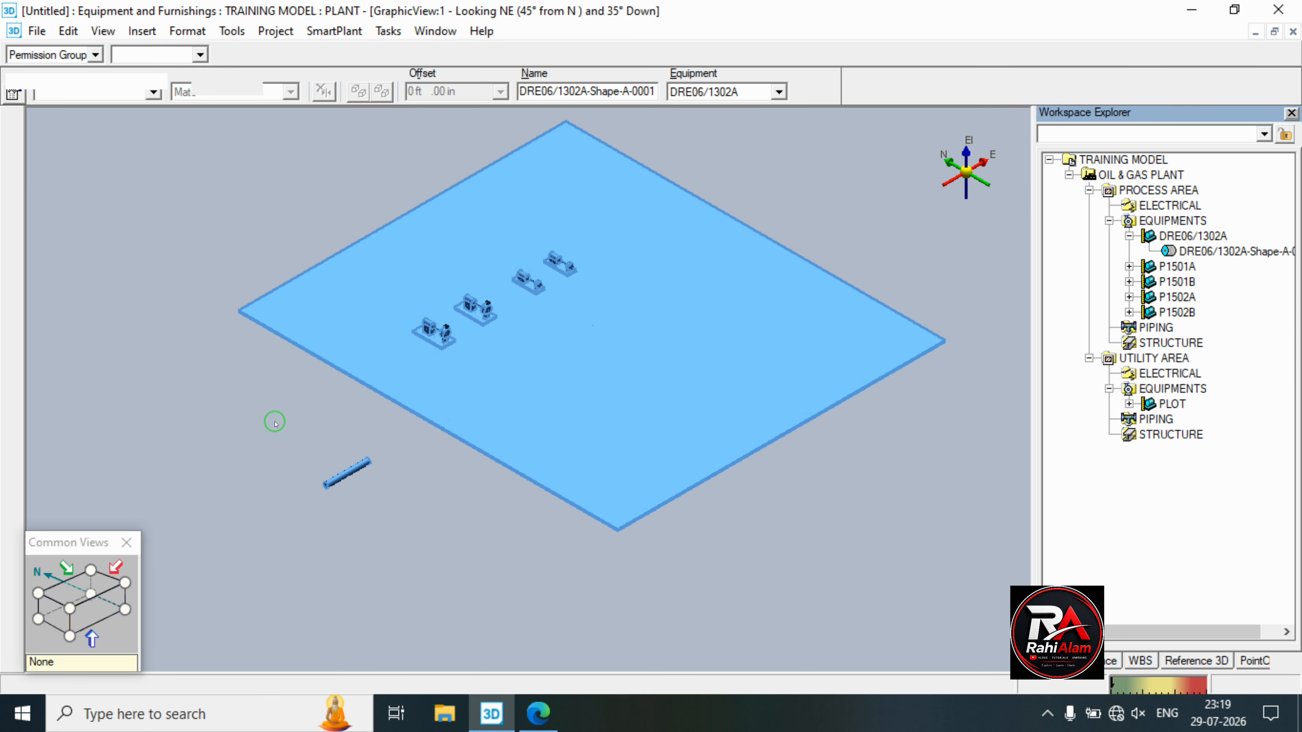
# In the program options, set the number of undo actions to 50 and disable the PointCloud tab of the Workspace Explorer.
pyautogui.click(19, 120)
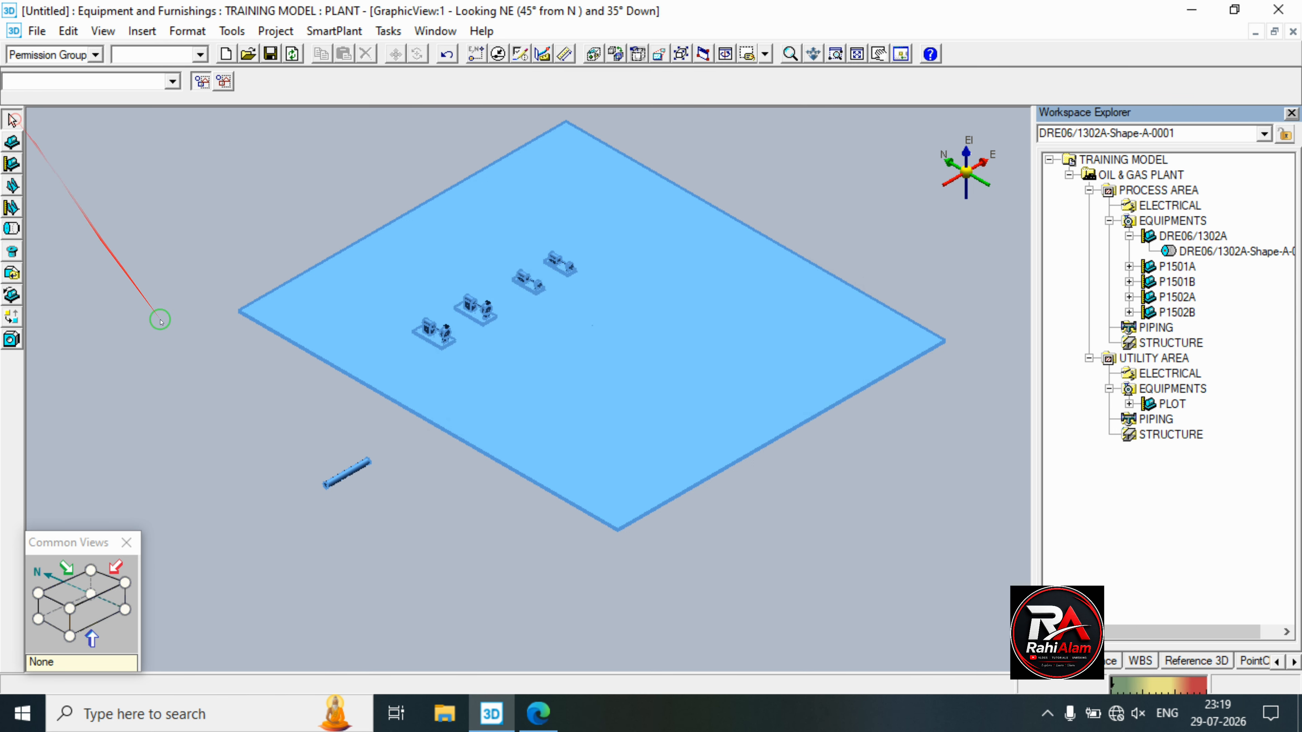
pyautogui.moveTo(218, 373); pyautogui.dragTo(250, 327, button='middle')
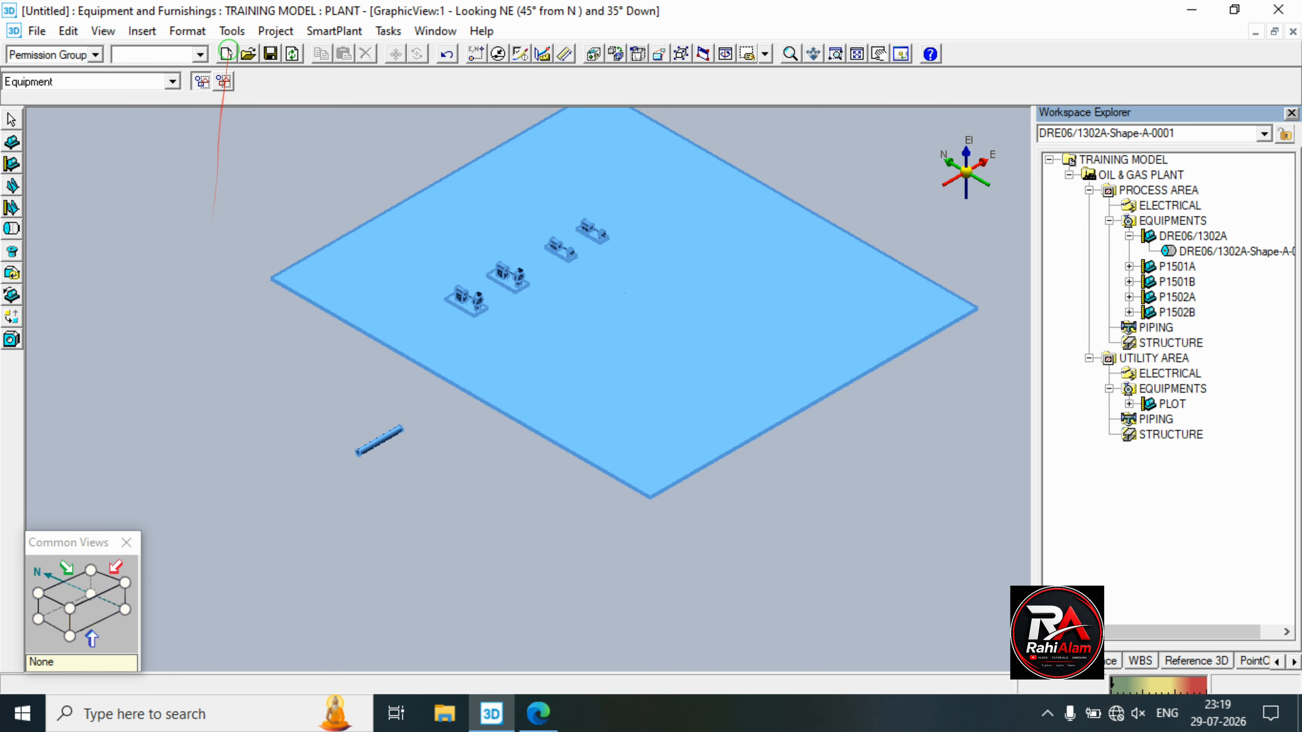
pyautogui.click(232, 32)
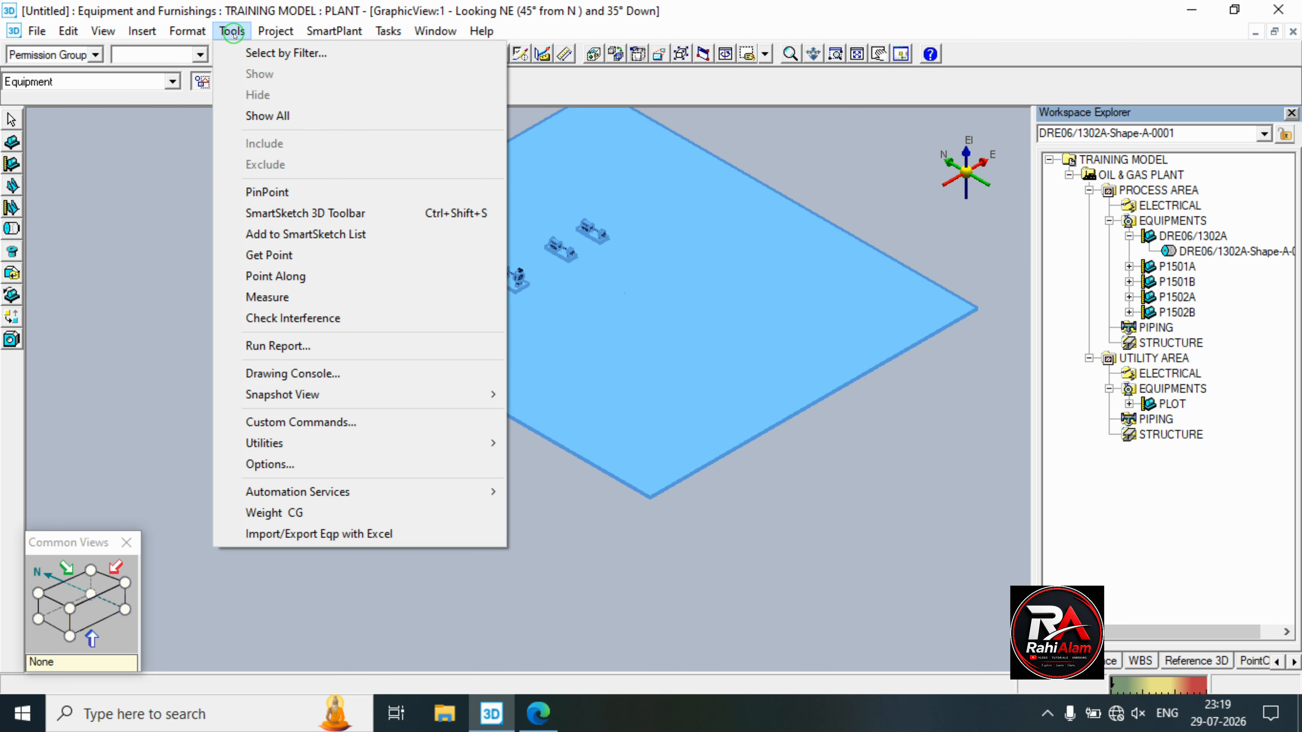
pyautogui.click(312, 465)
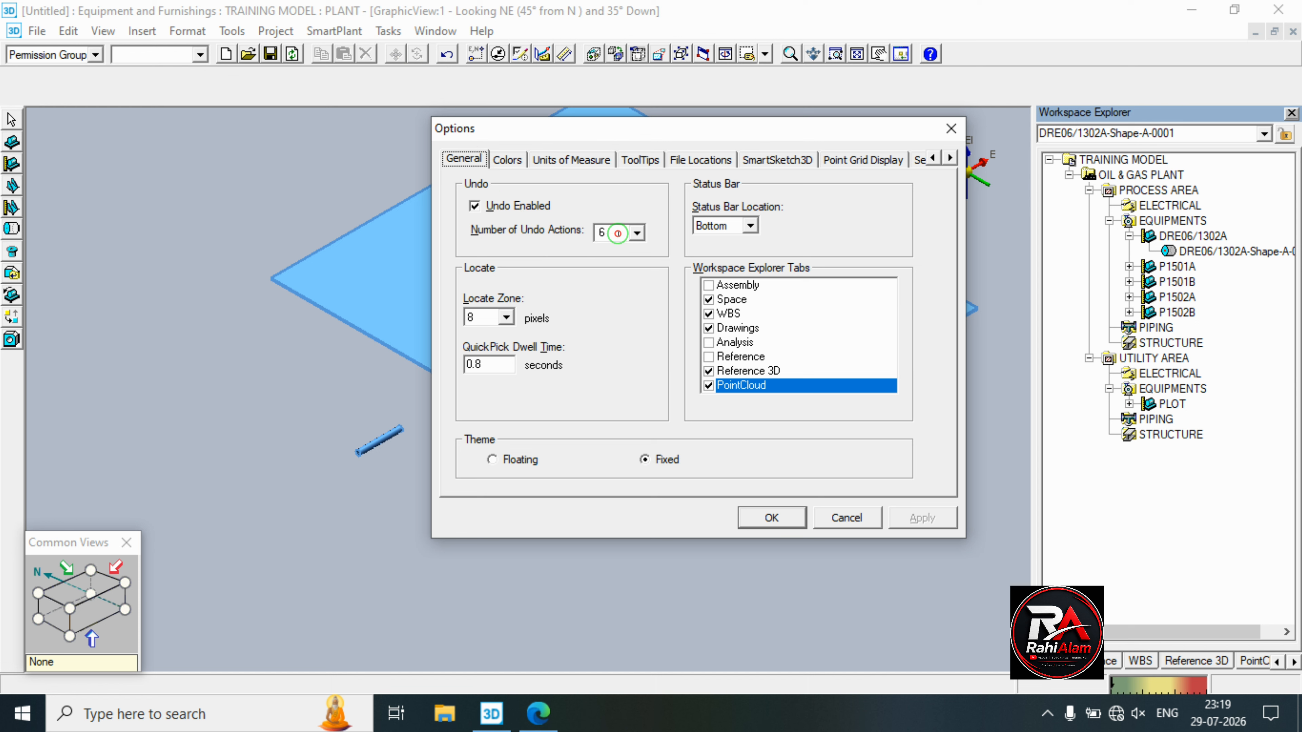
pyautogui.moveTo(618, 233); pyautogui.dragTo(575, 231)
pyautogui.write('20')
pyautogui.moveTo(614, 234); pyautogui.dragTo(572, 229)
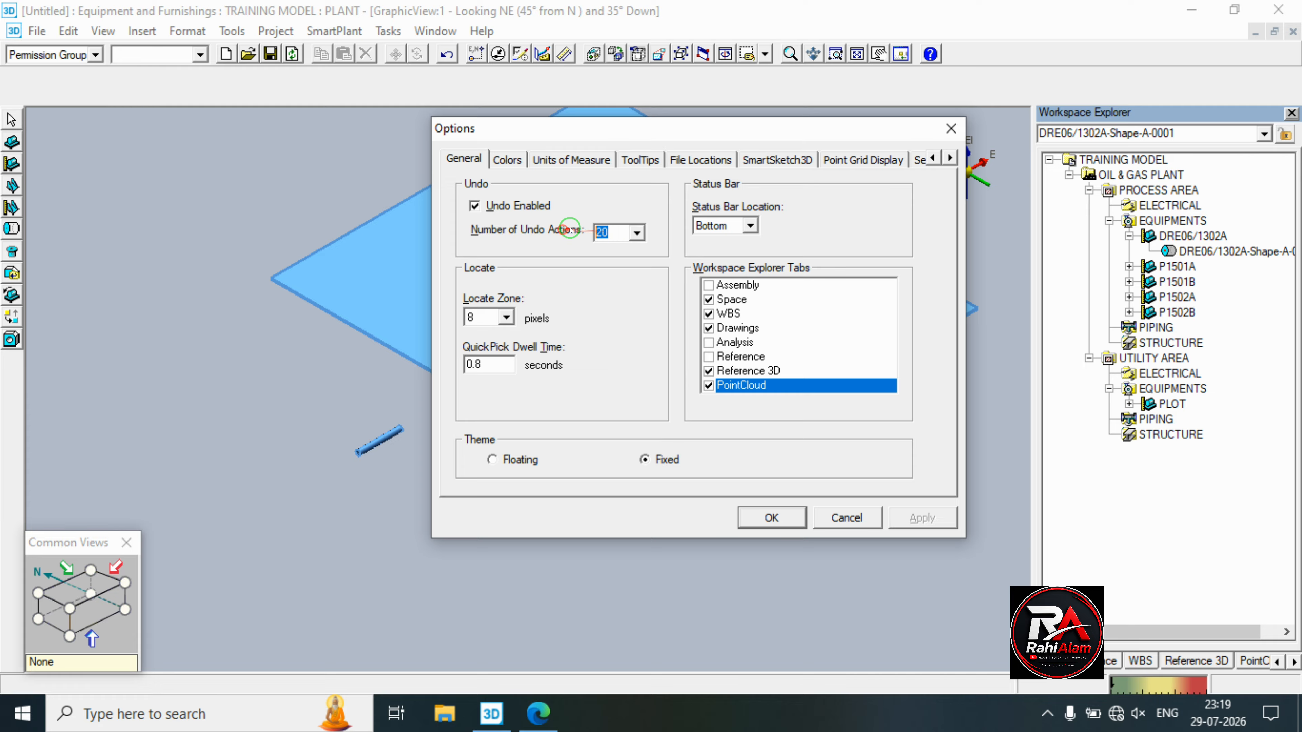
pyautogui.write('50')
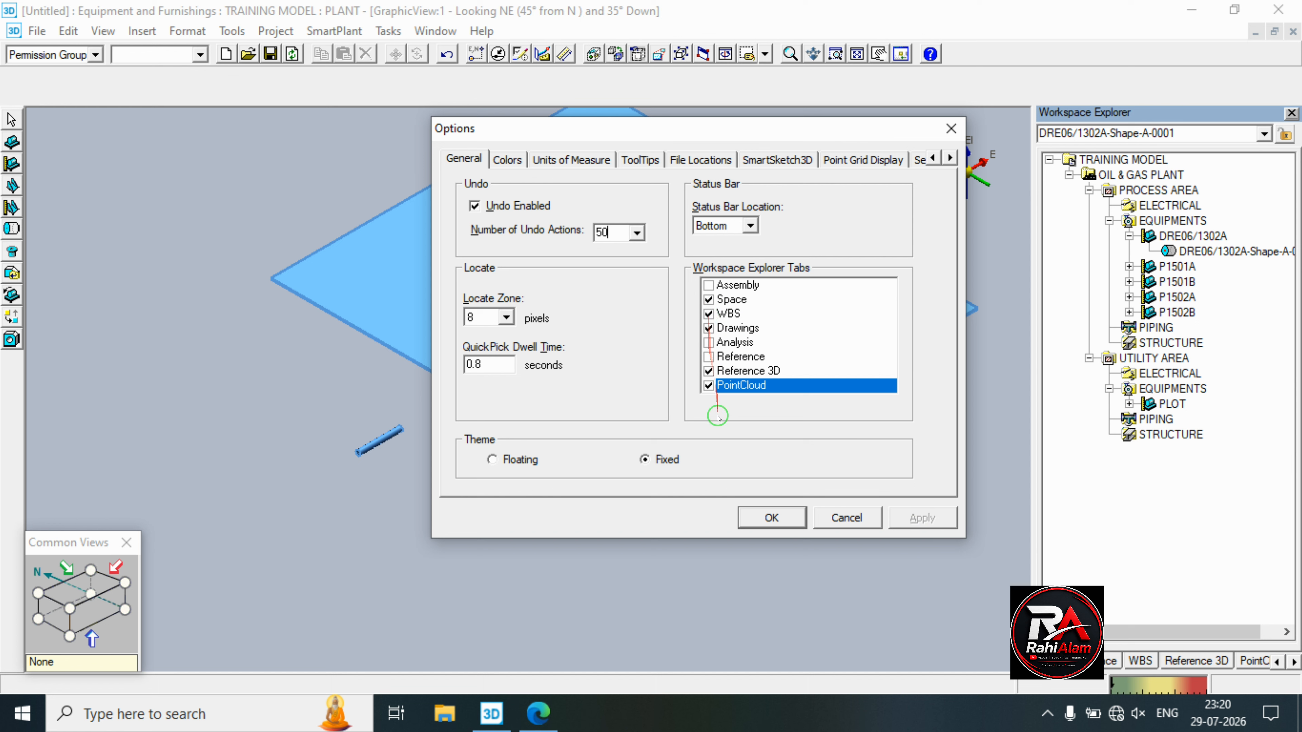
pyautogui.click(709, 386)
pyautogui.click(799, 421)
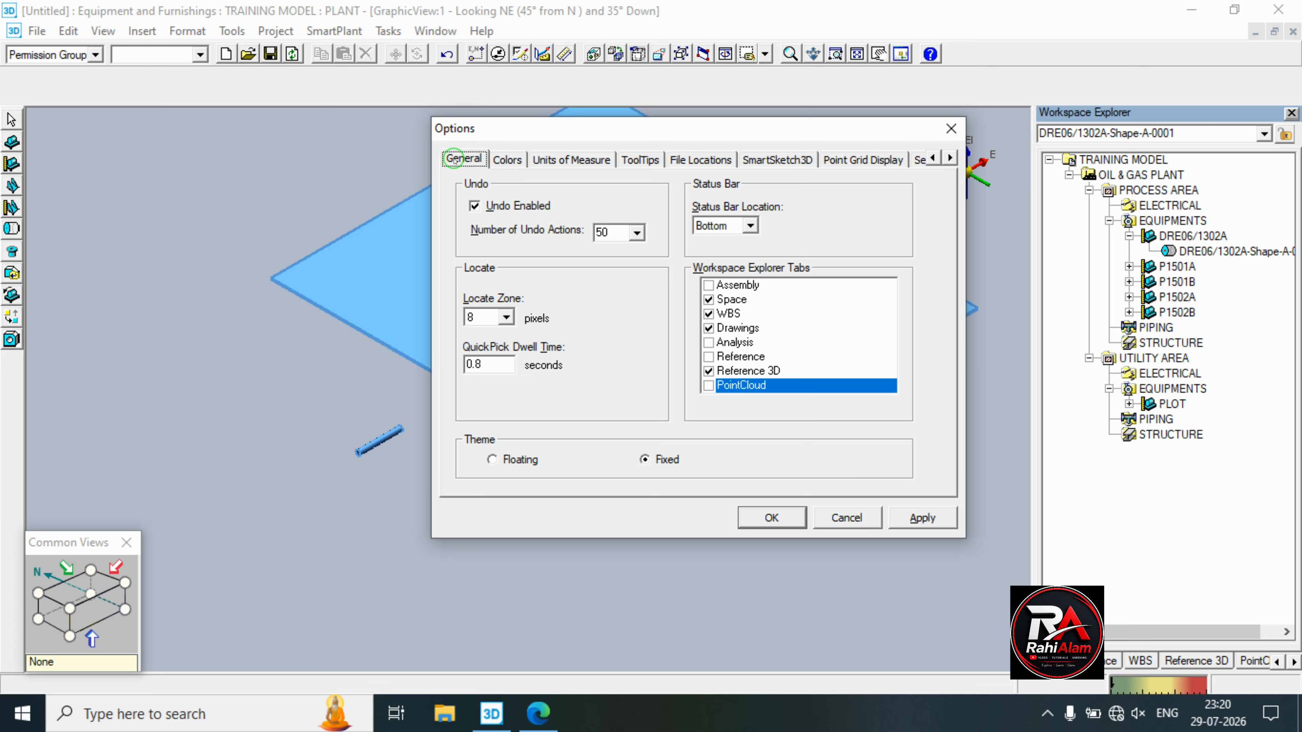
# Set the distance unit readout to mm, keep its precision at 2, and apply the options.
pyautogui.click(581, 163)
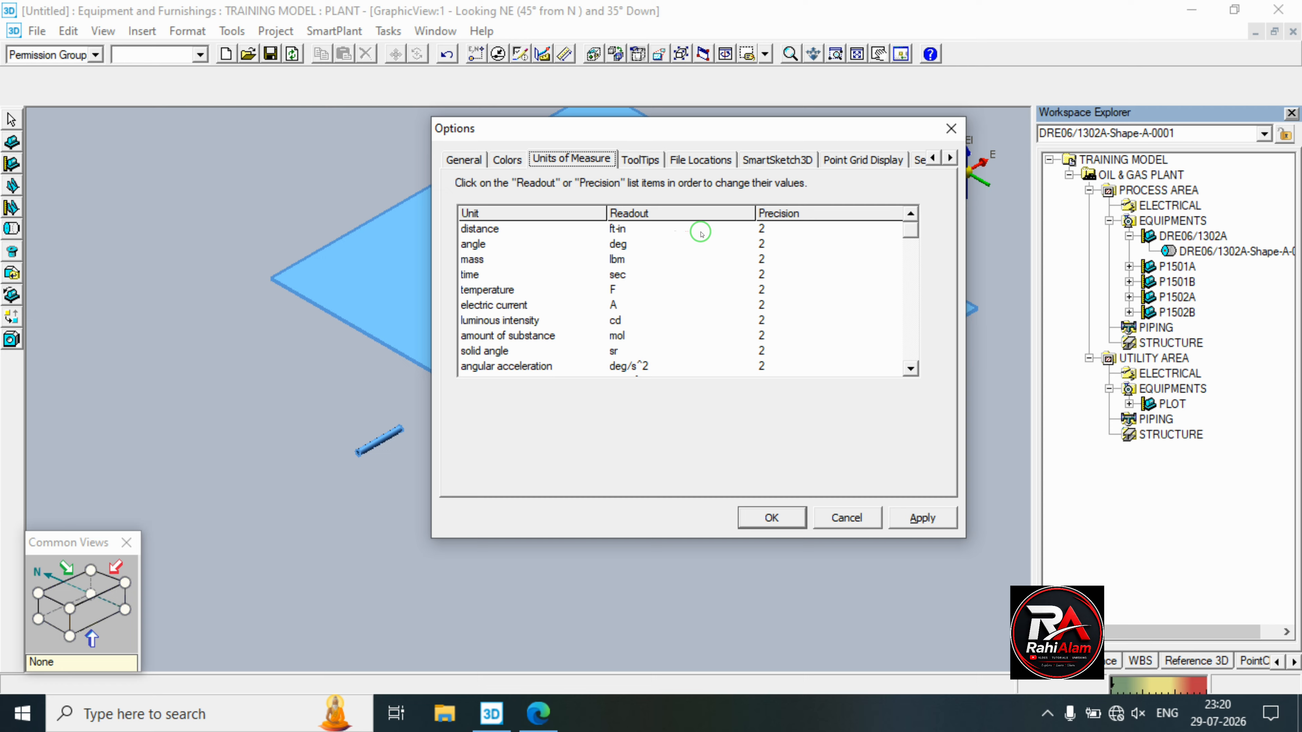
pyautogui.click(720, 230)
pyautogui.click(743, 231)
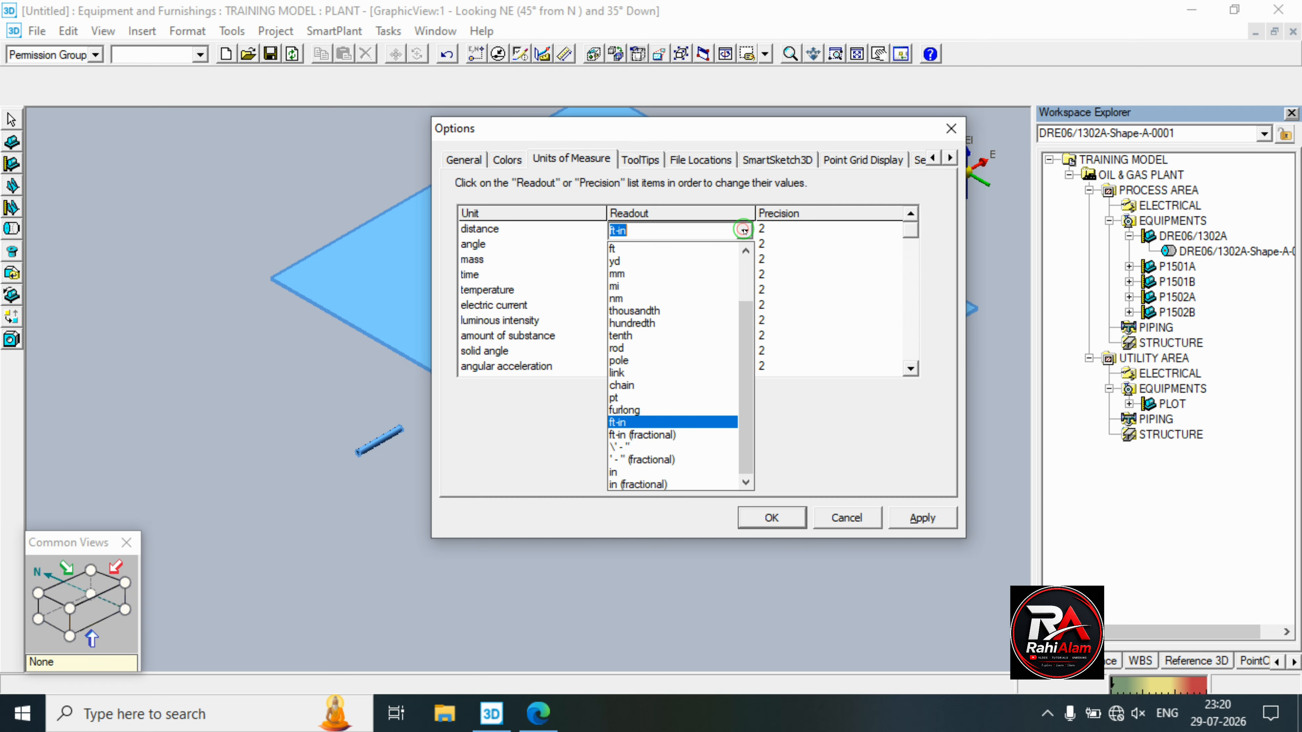
pyautogui.click(633, 272)
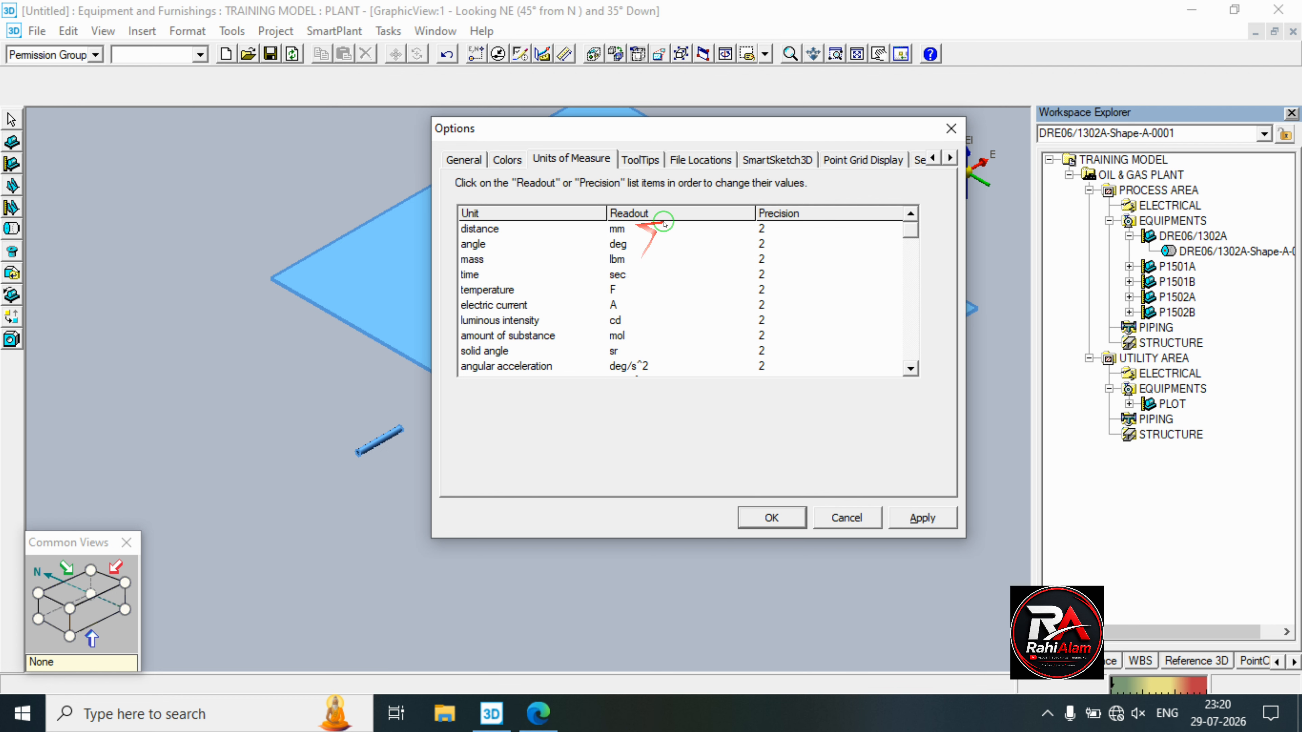
pyautogui.click(778, 229)
pyautogui.moveTo(774, 230); pyautogui.dragTo(741, 235)
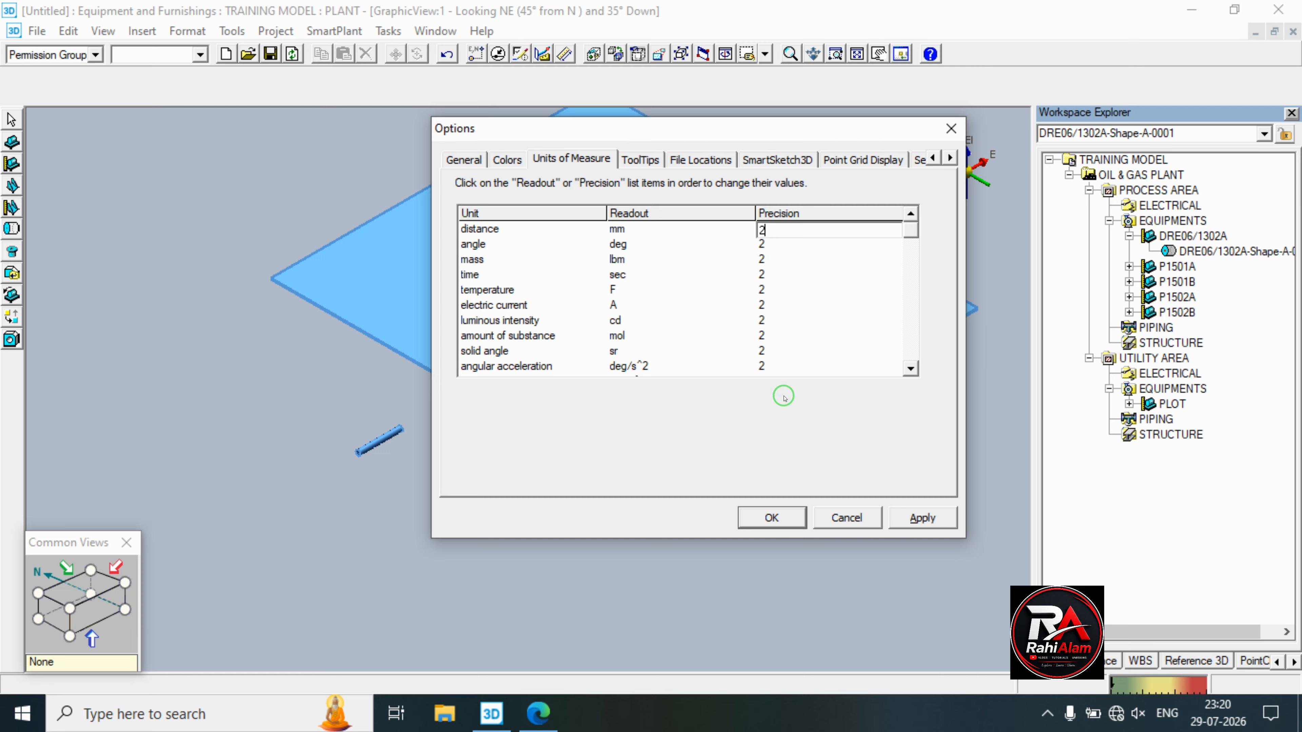
pyautogui.click(921, 518)
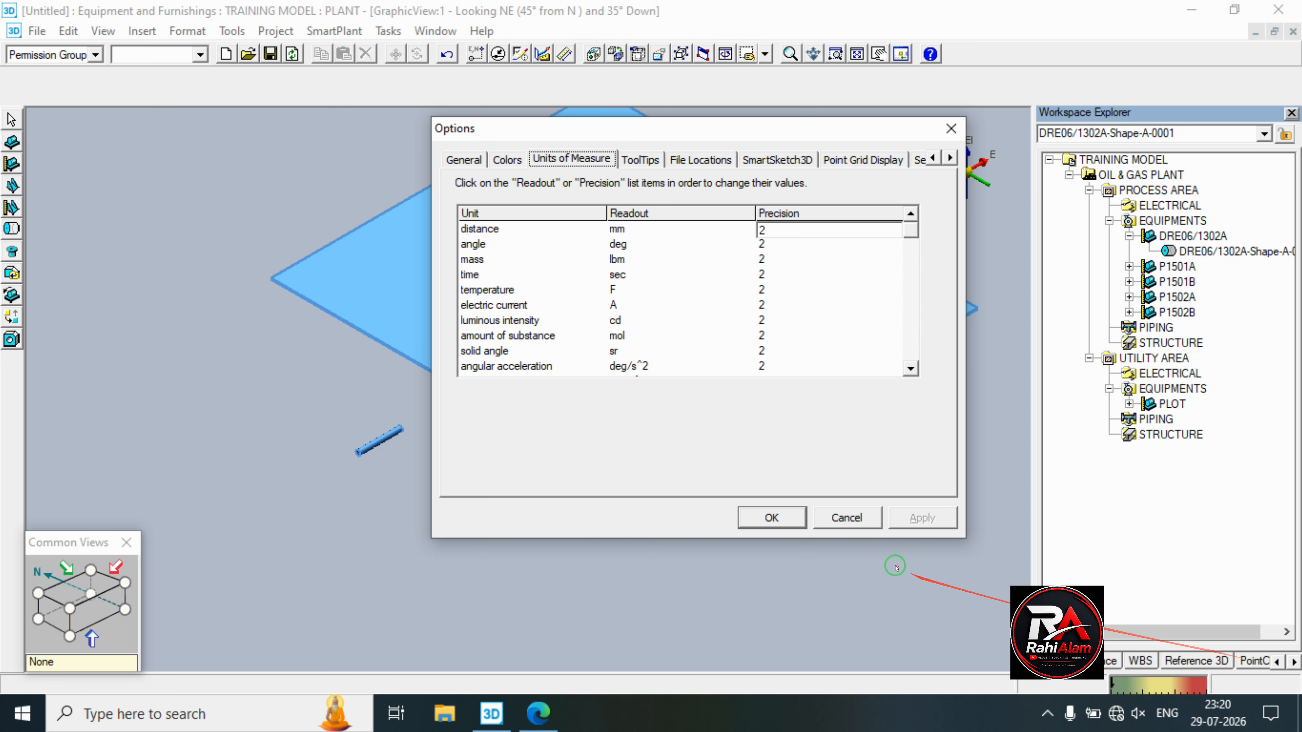
pyautogui.click(756, 515)
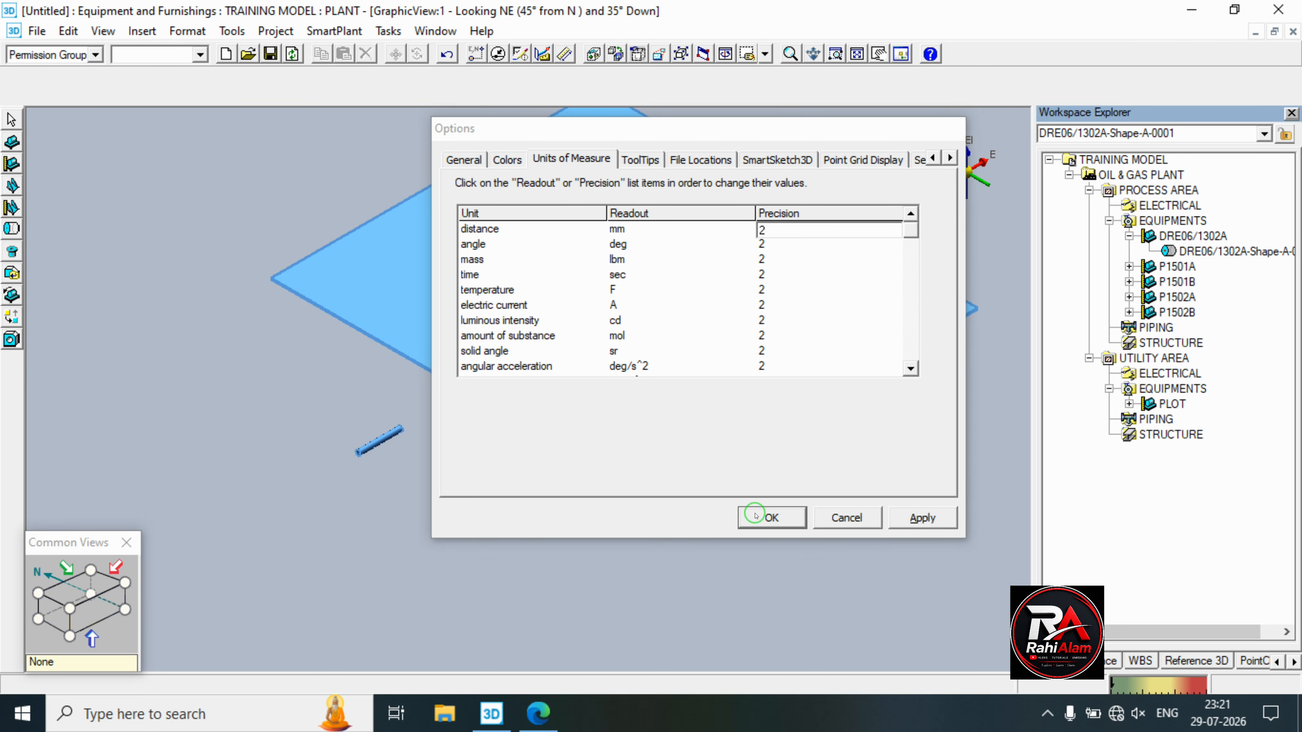
pyautogui.click(1239, 661)
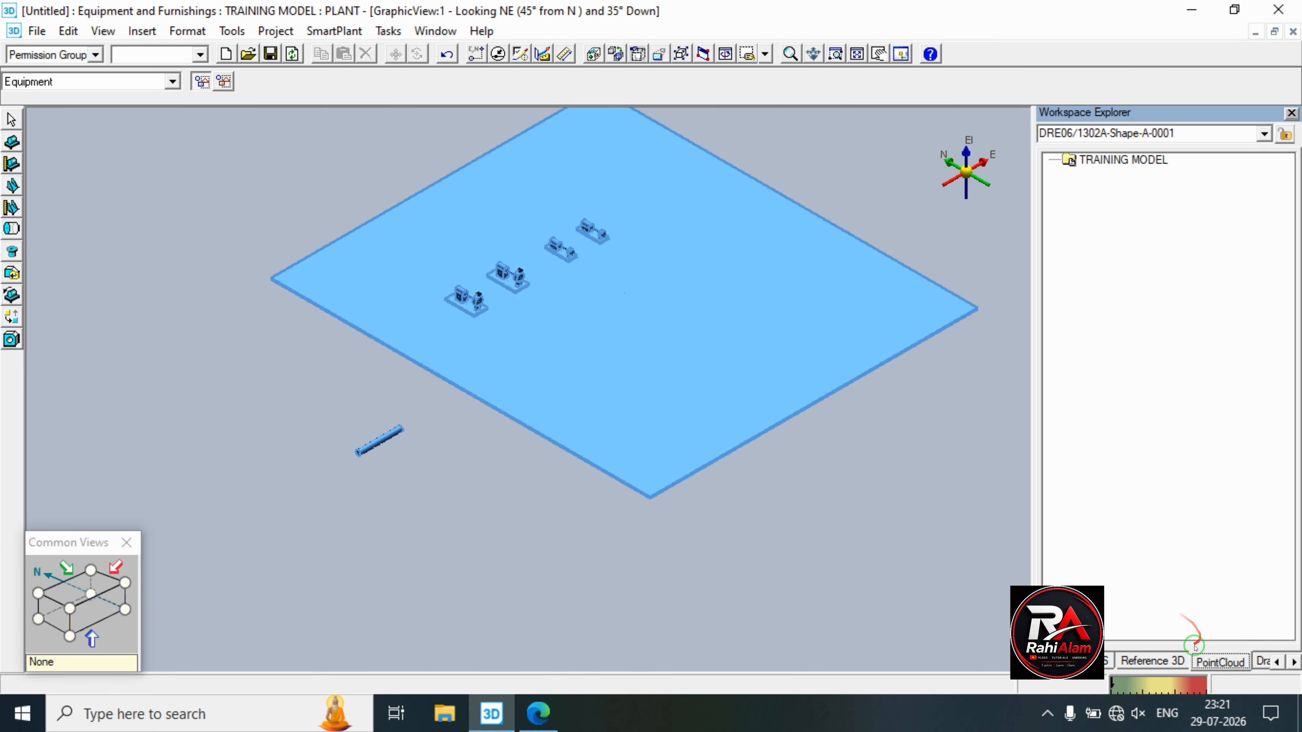
pyautogui.click(1057, 660)
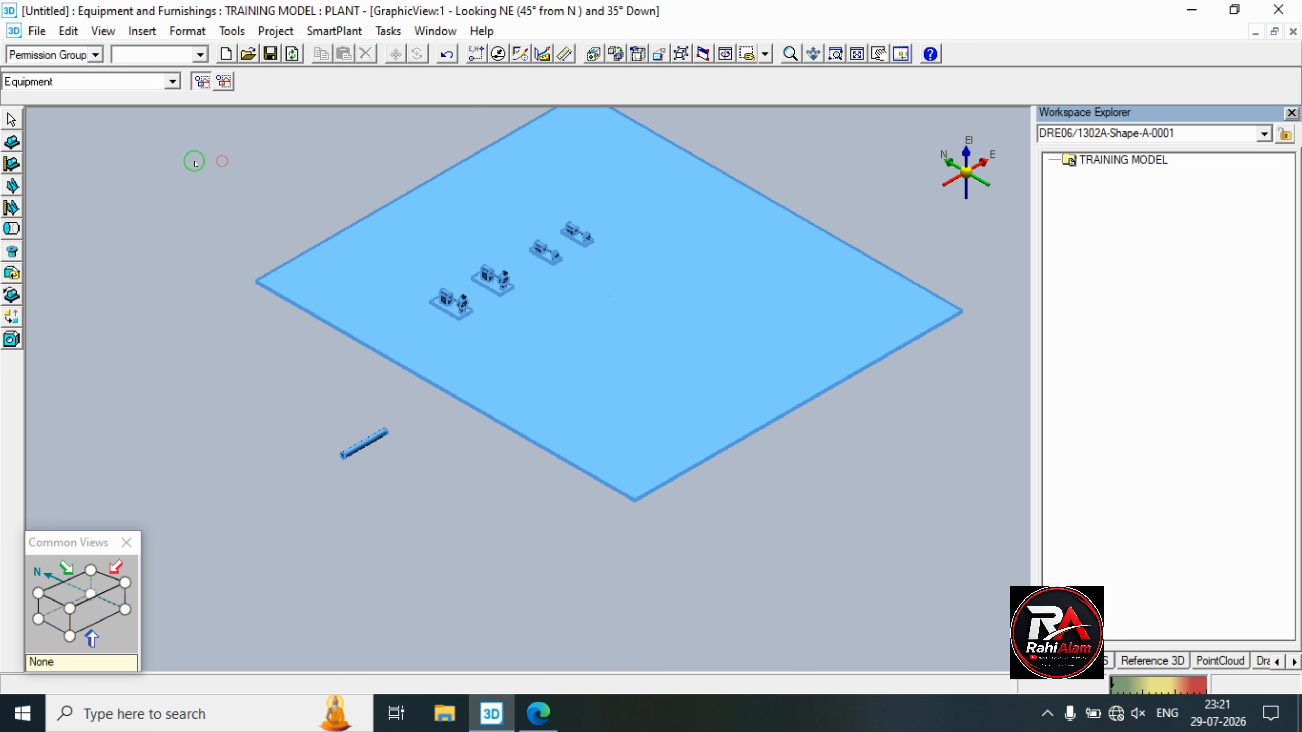
# Limit selection to shapes and set the cylinder's dimension A to 5655 mm, checking the overall length in SAMPLE.pdf.
pyautogui.scroll(2, 354, 454)
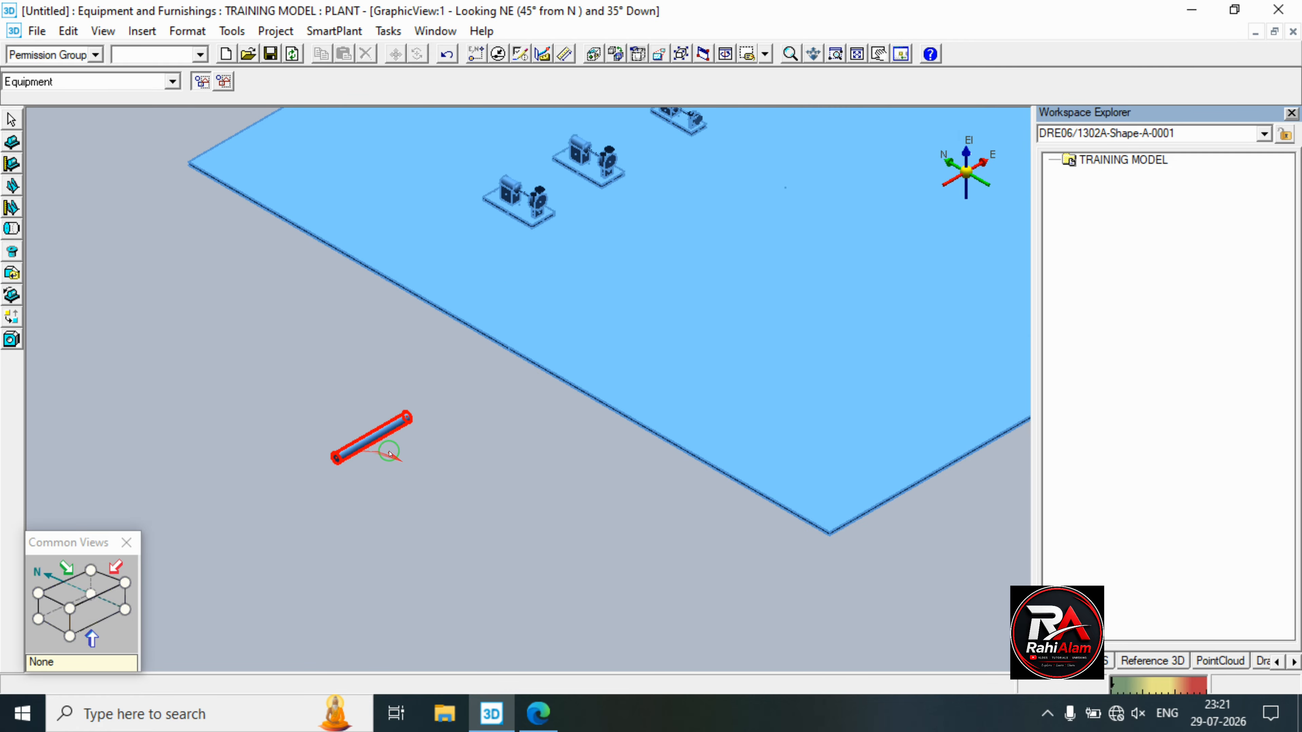
pyautogui.click(108, 82)
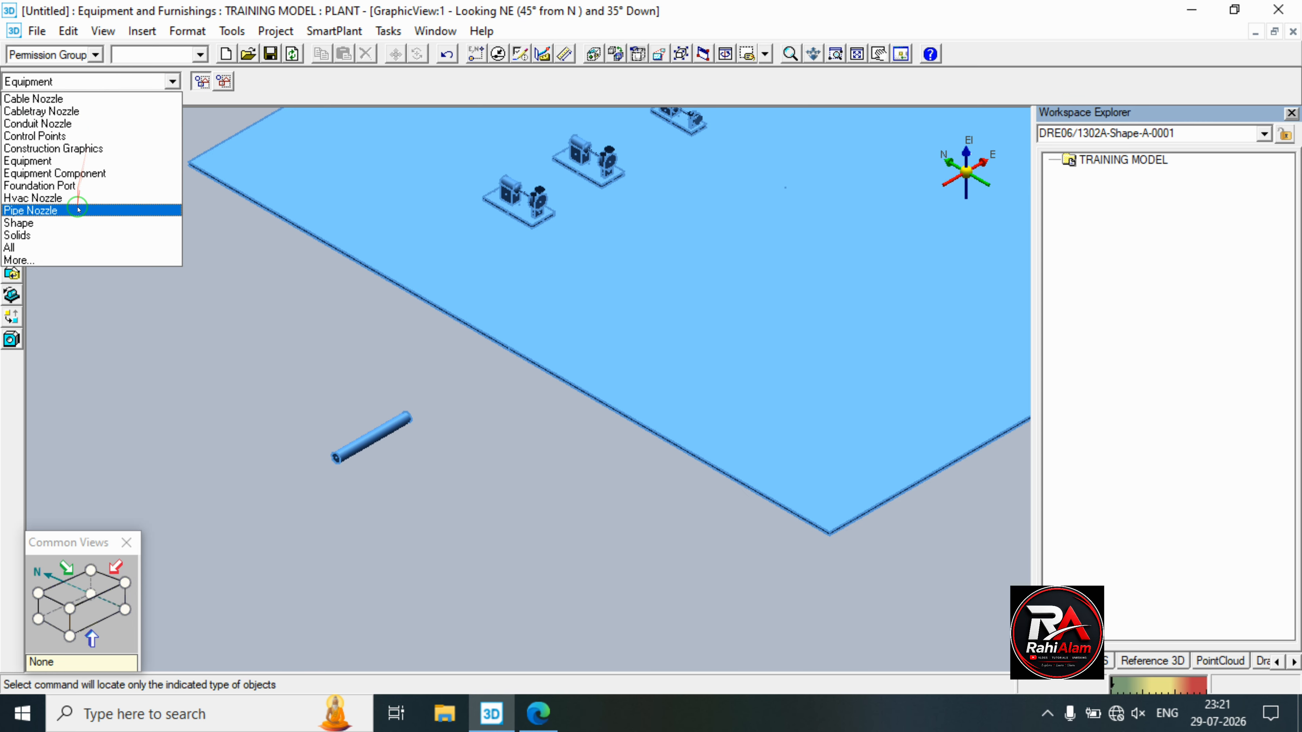
pyautogui.click(77, 224)
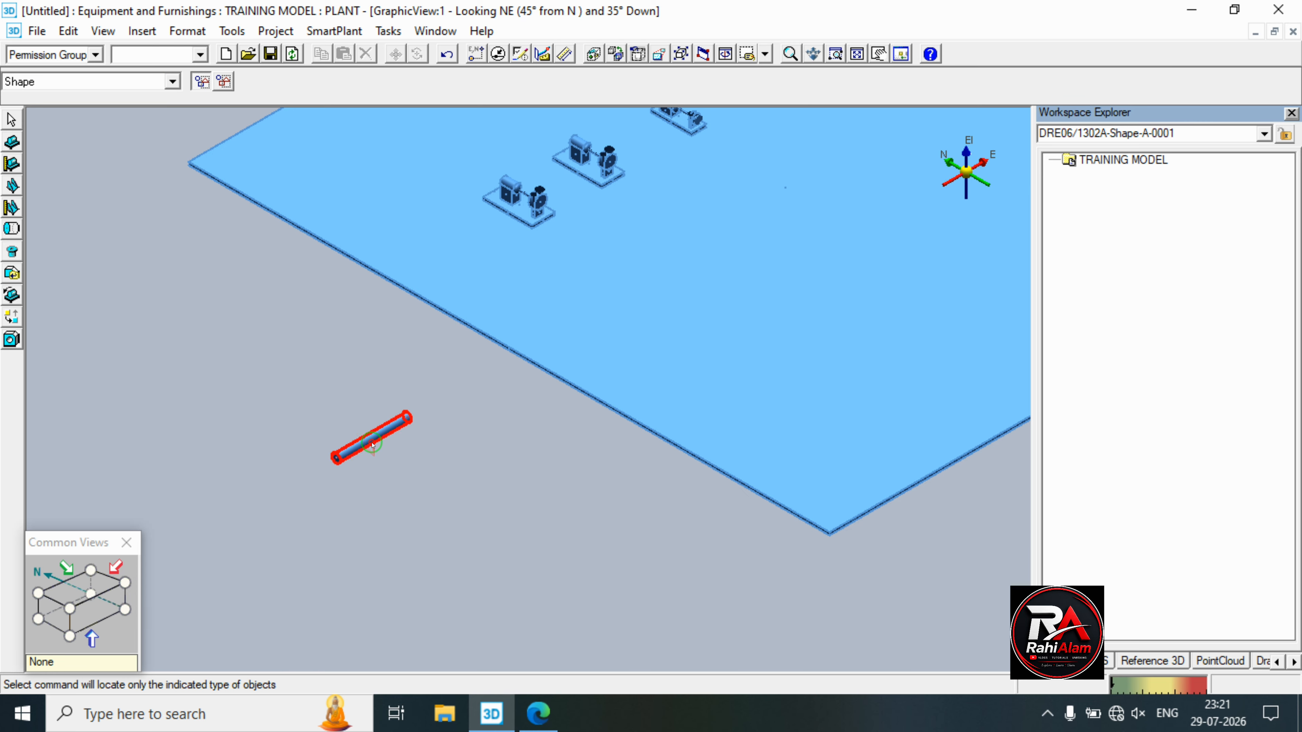
pyautogui.click(362, 440)
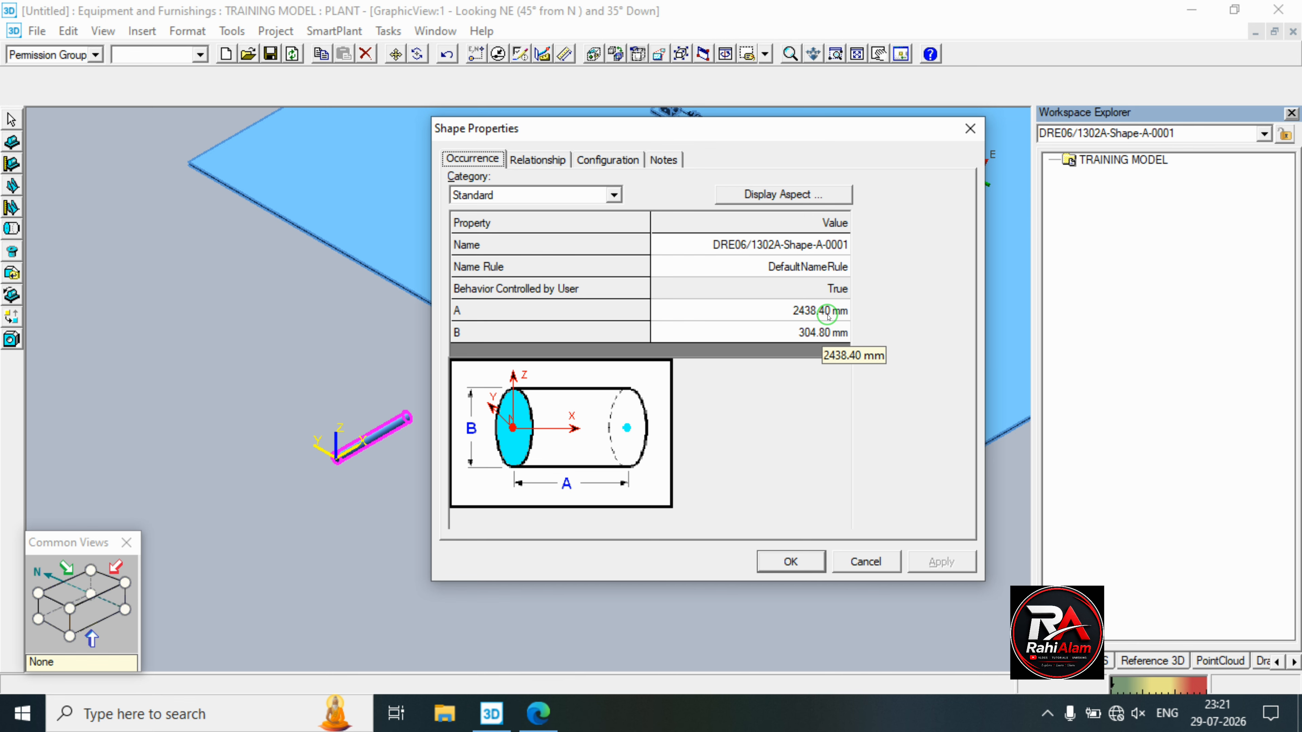
pyautogui.click(539, 713)
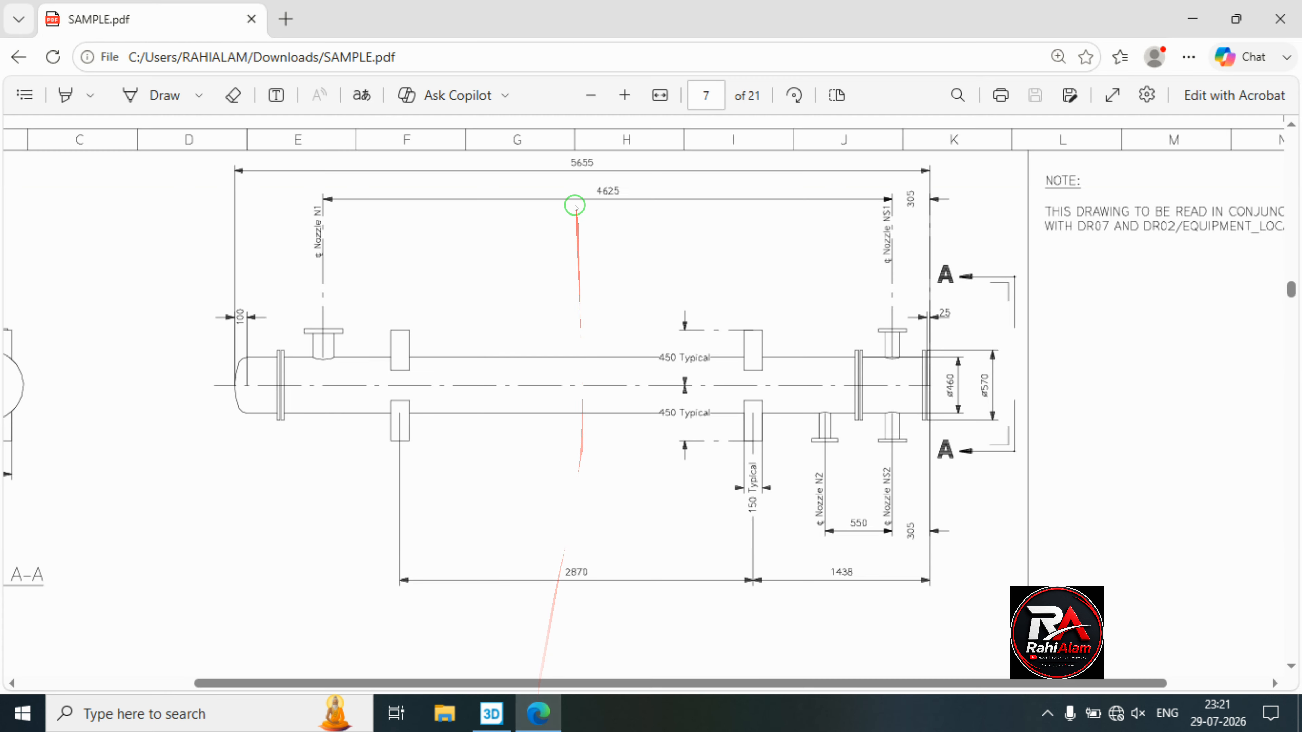
pyautogui.click(1192, 19)
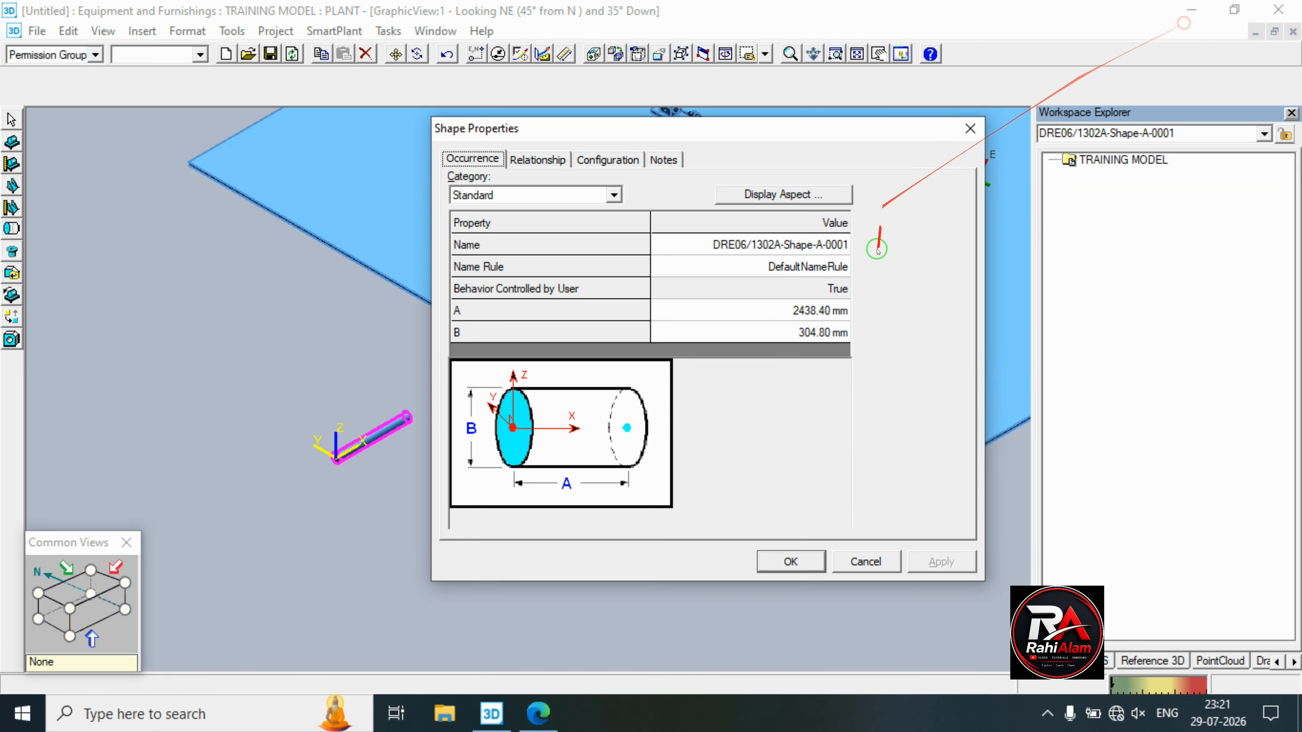
pyautogui.doubleClick(769, 309)
pyautogui.write('5')
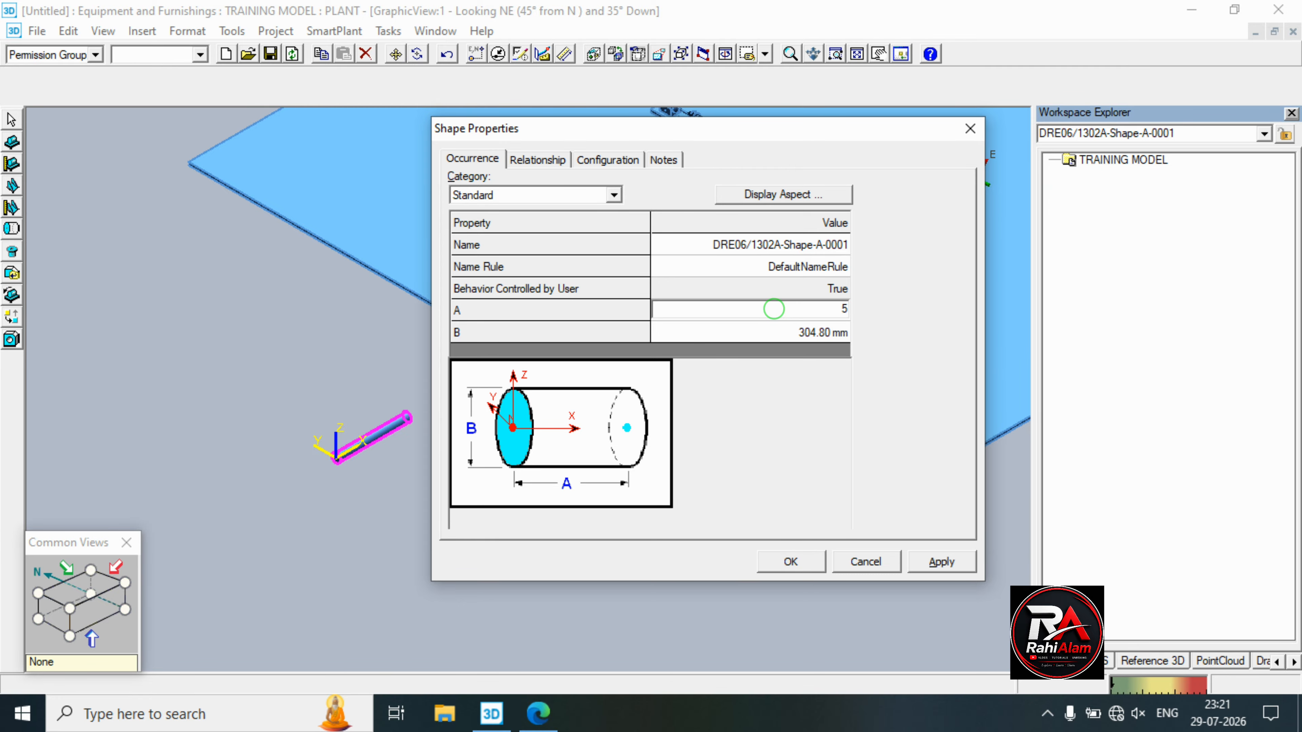
pyautogui.write('655')
# Check the shell diameter in SAMPLE.pdf, set the cylinder's dimension B to 460 mm, and apply the shape properties.
pyautogui.click(539, 713)
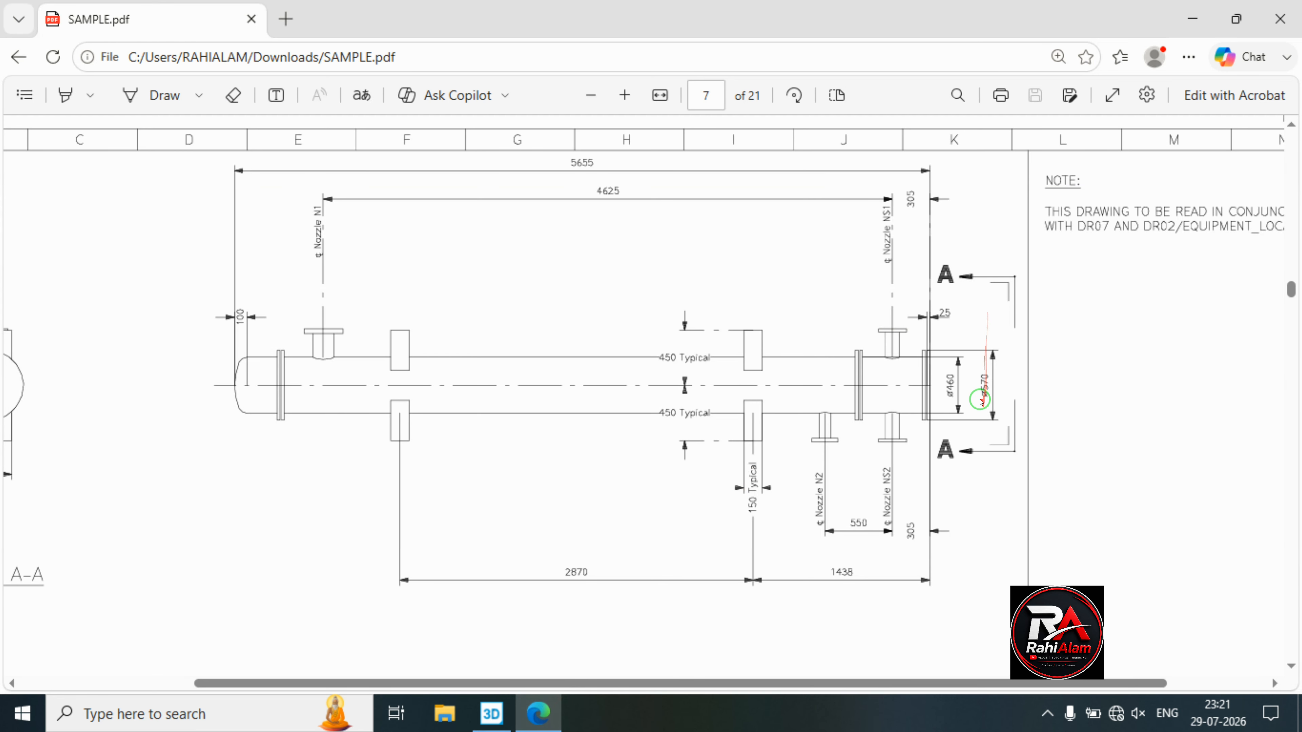
pyautogui.click(1192, 19)
pyautogui.doubleClick(820, 329)
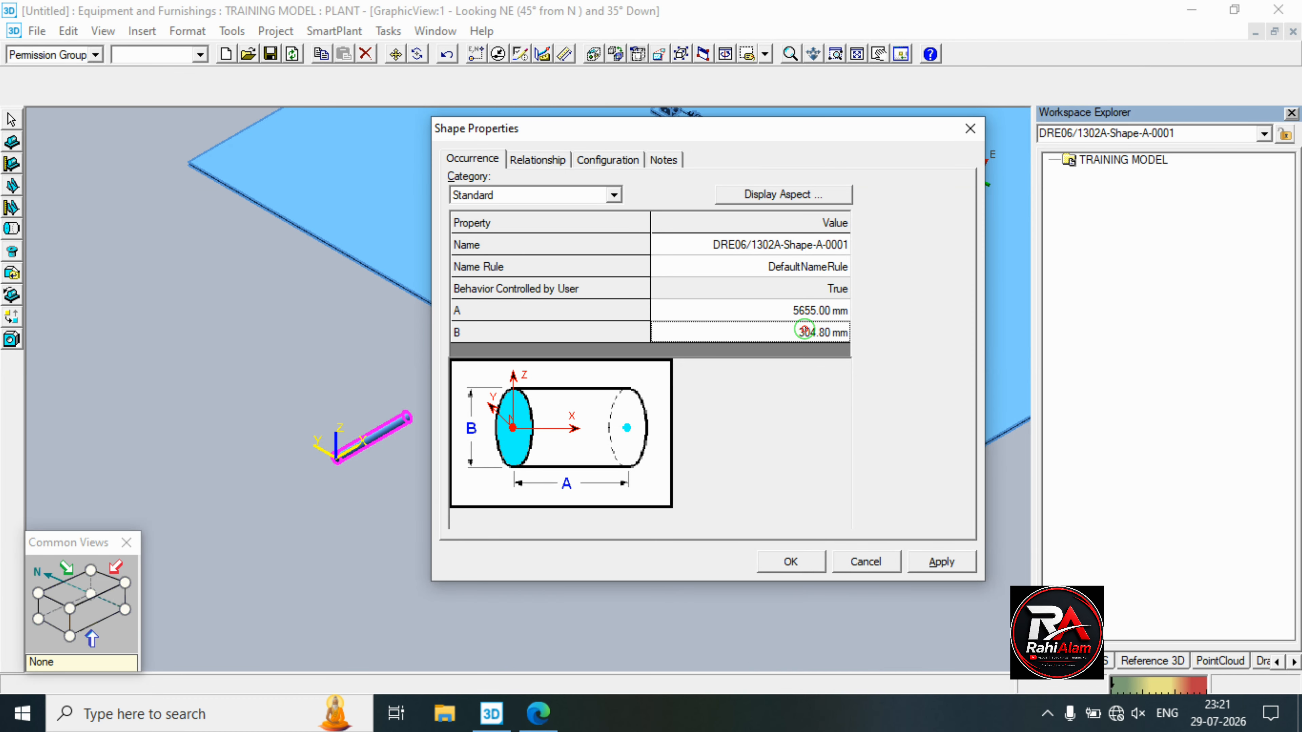
pyautogui.write('460')
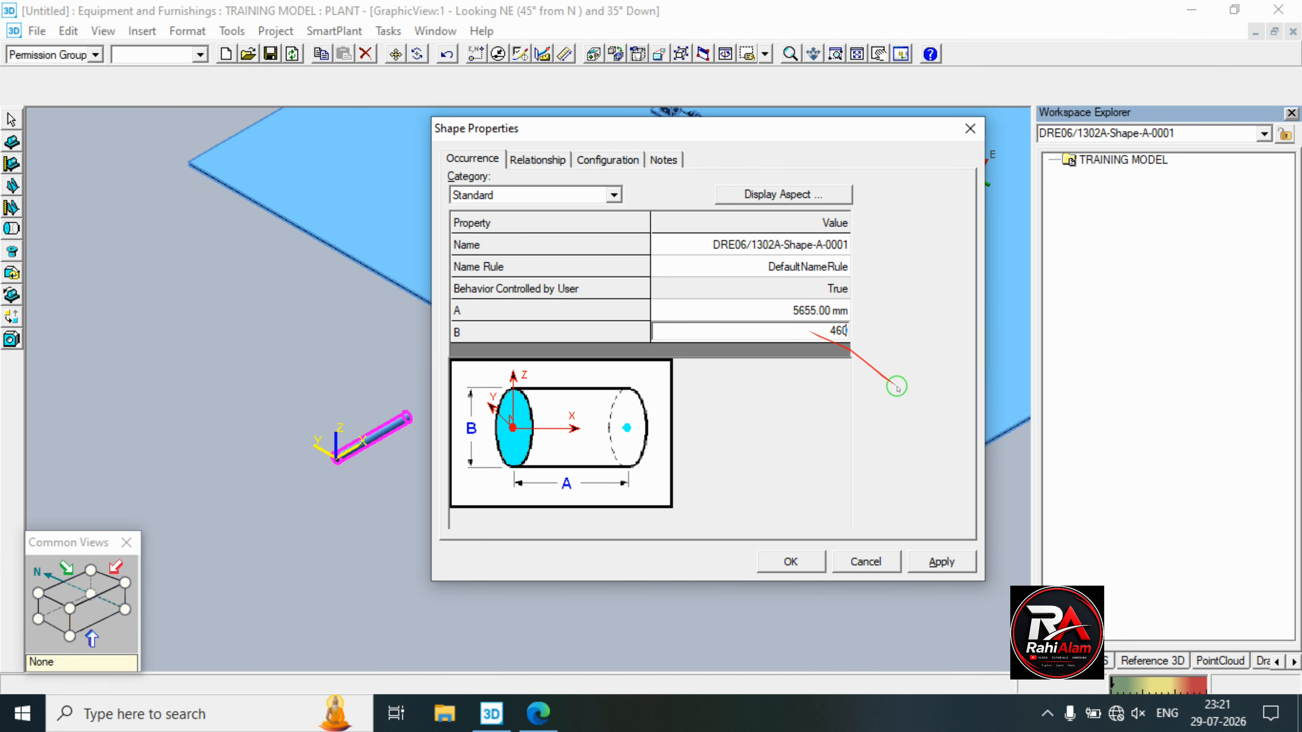
pyautogui.click(930, 553)
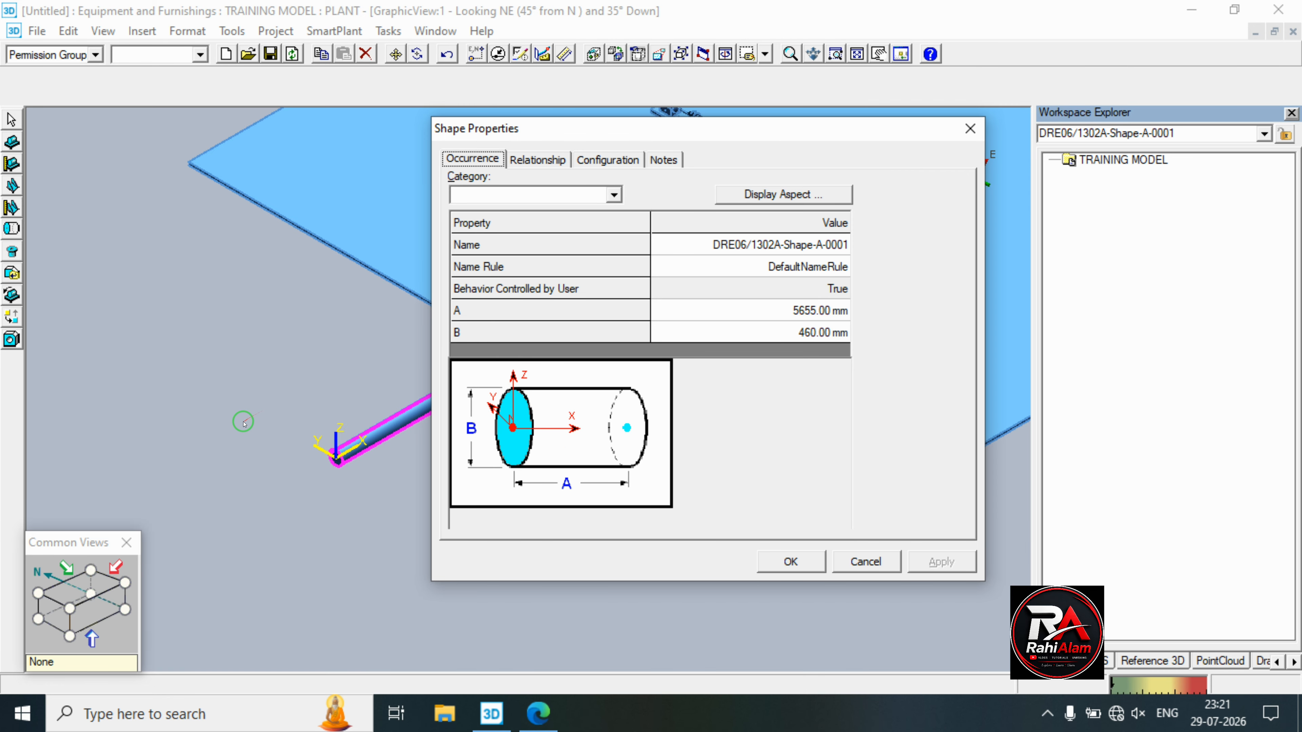
pyautogui.click(769, 563)
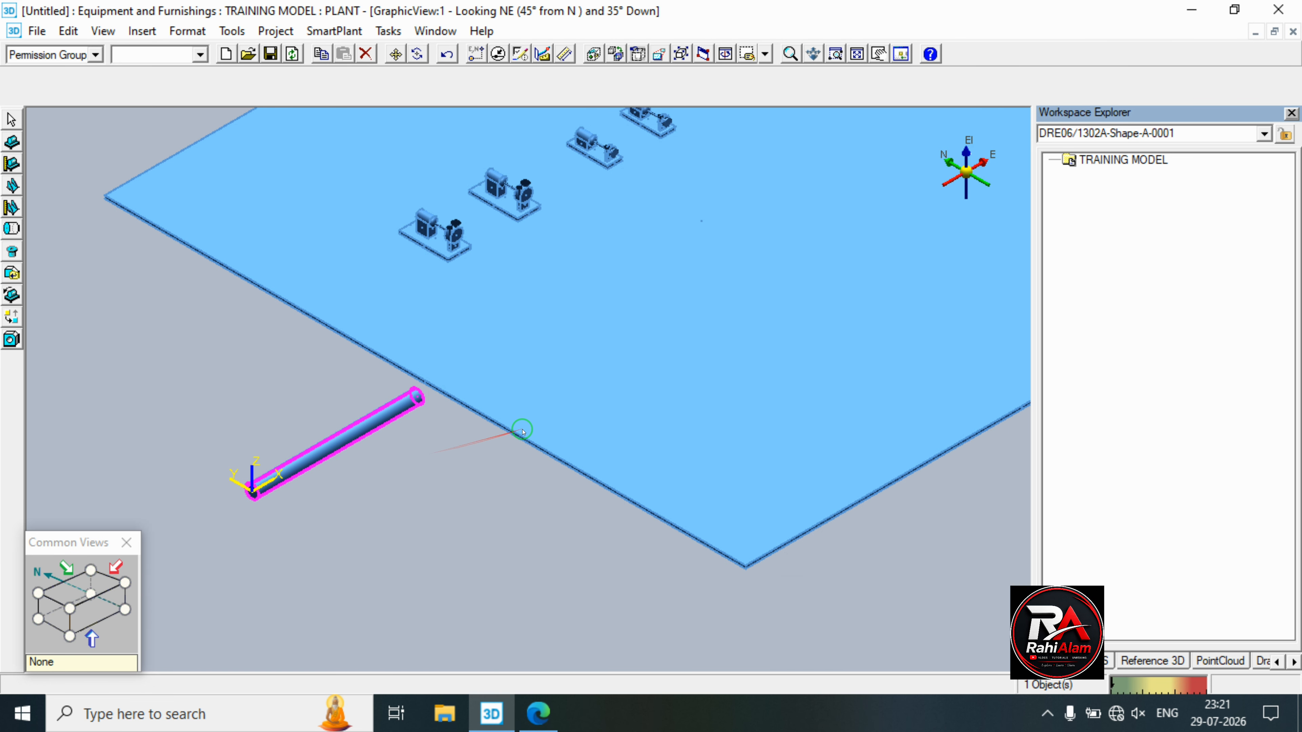
# In the plan view, move the cylinder by its origin into open space west of the plot.
pyautogui.click(79, 587)
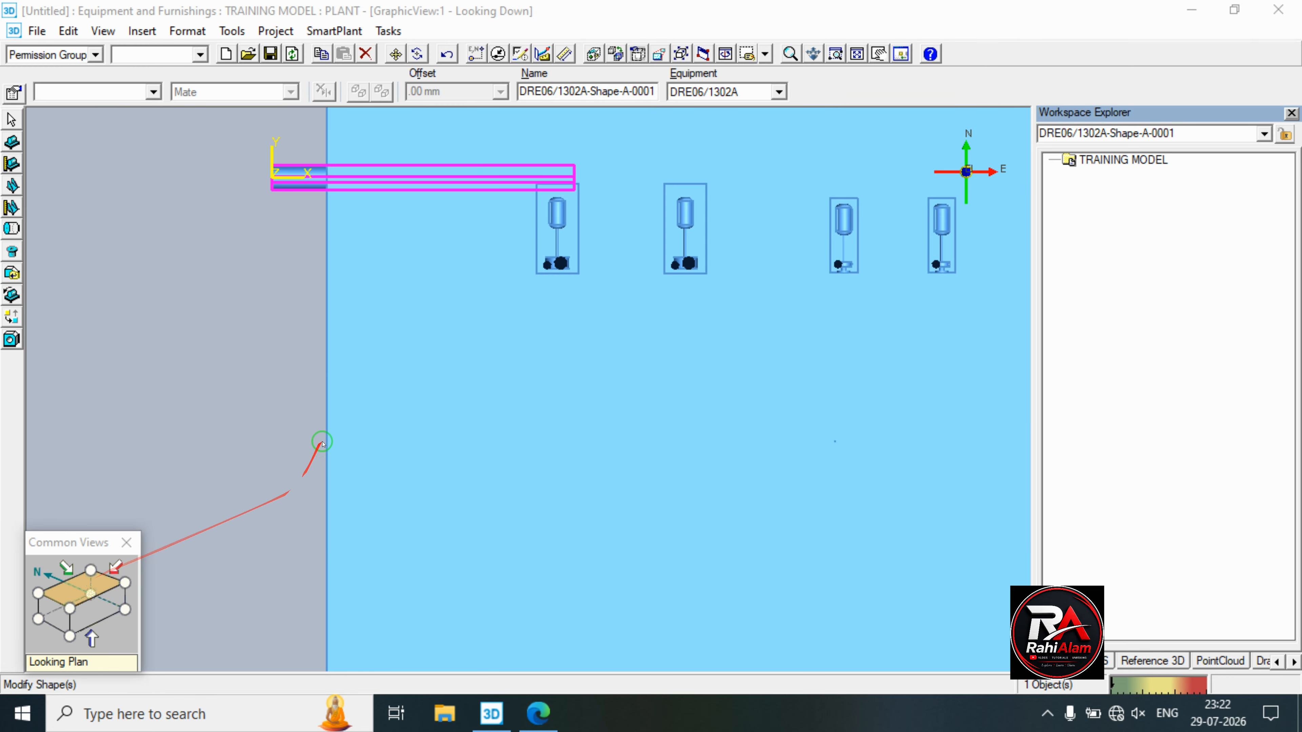
pyautogui.scroll(-1, 329, 433)
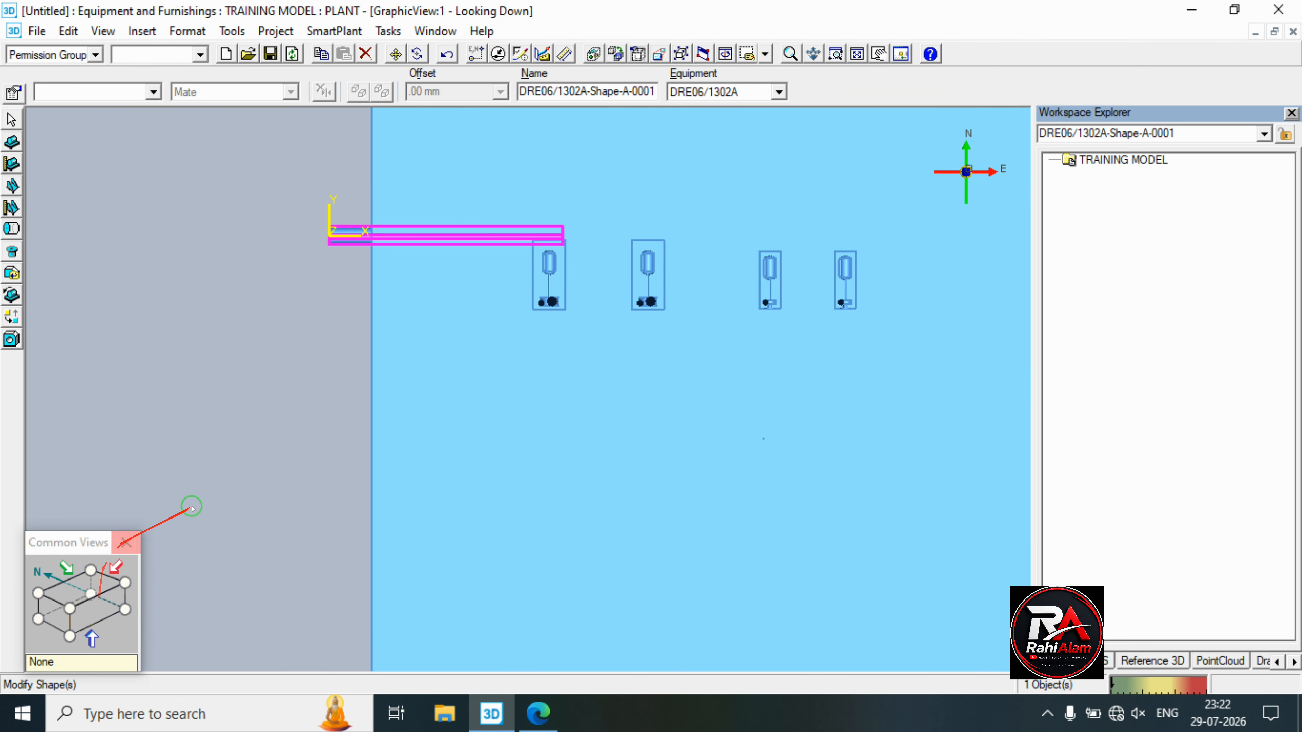
pyautogui.moveTo(262, 354); pyautogui.dragTo(324, 374, button='middle')
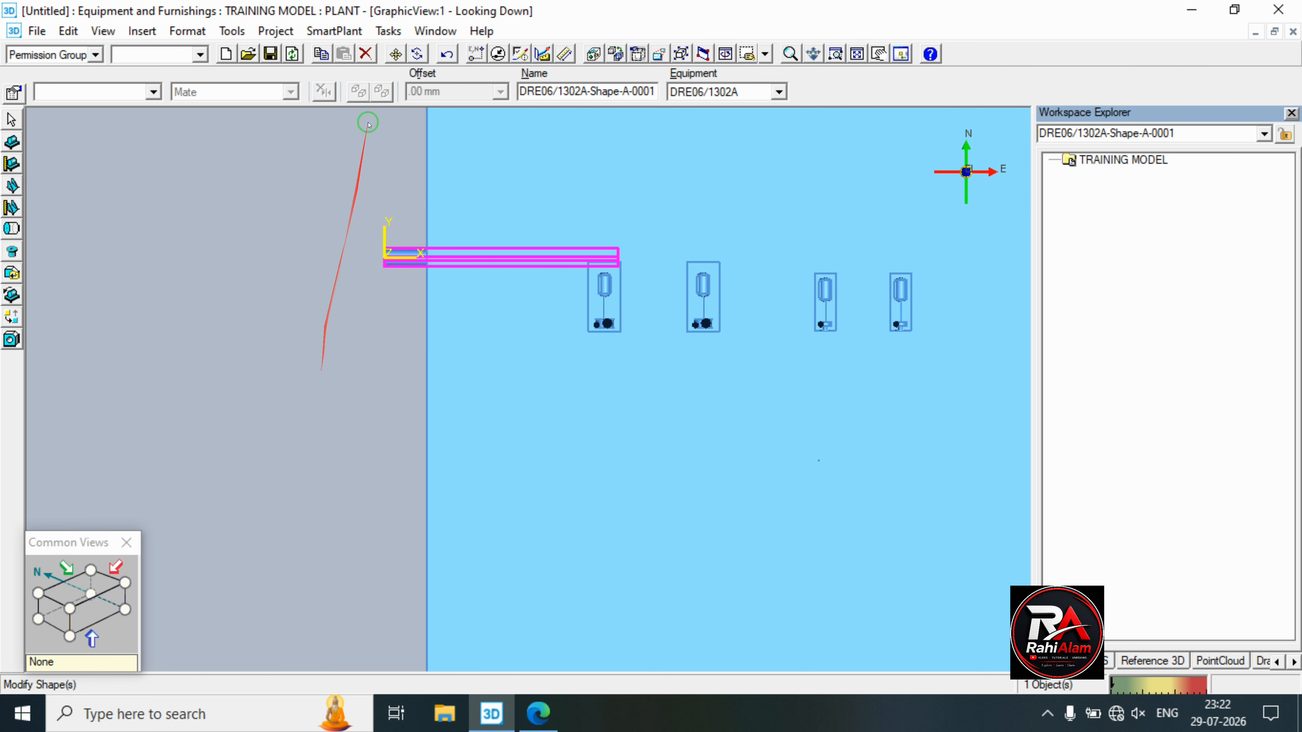
pyautogui.click(396, 53)
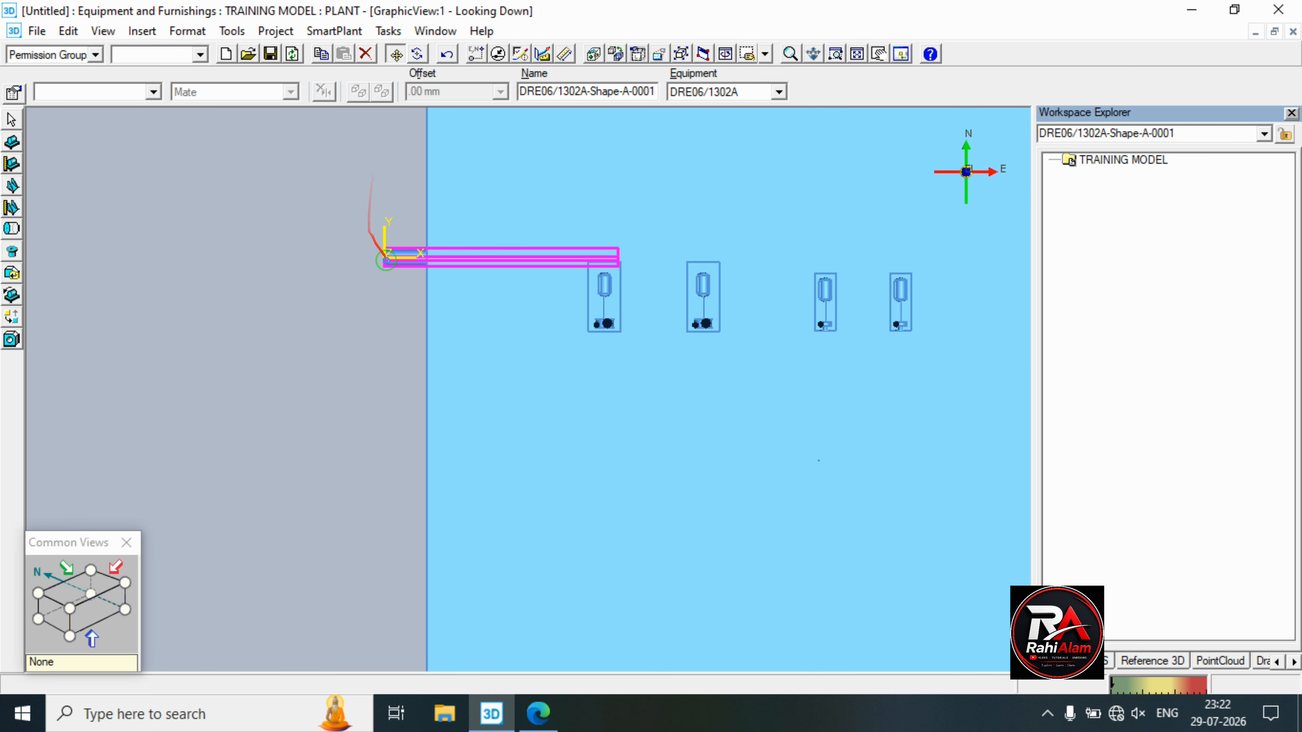
pyautogui.click(385, 256)
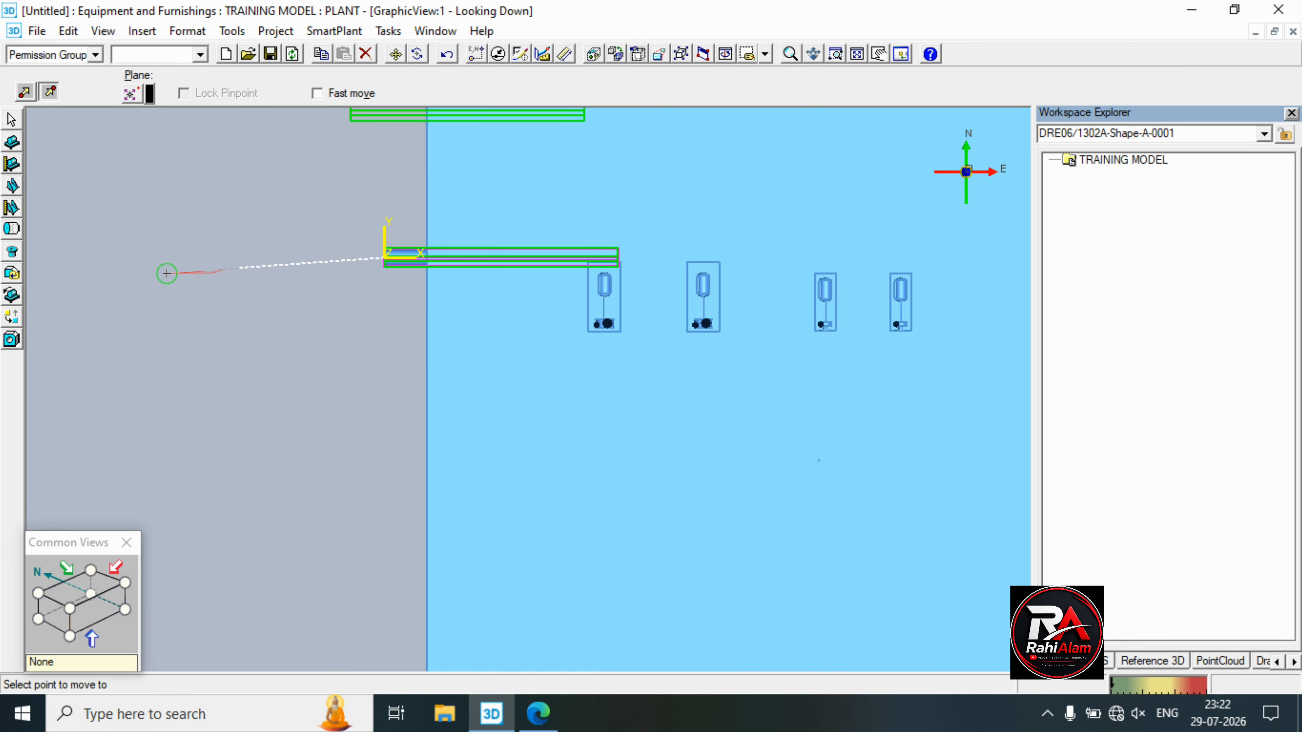
pyautogui.click(139, 269)
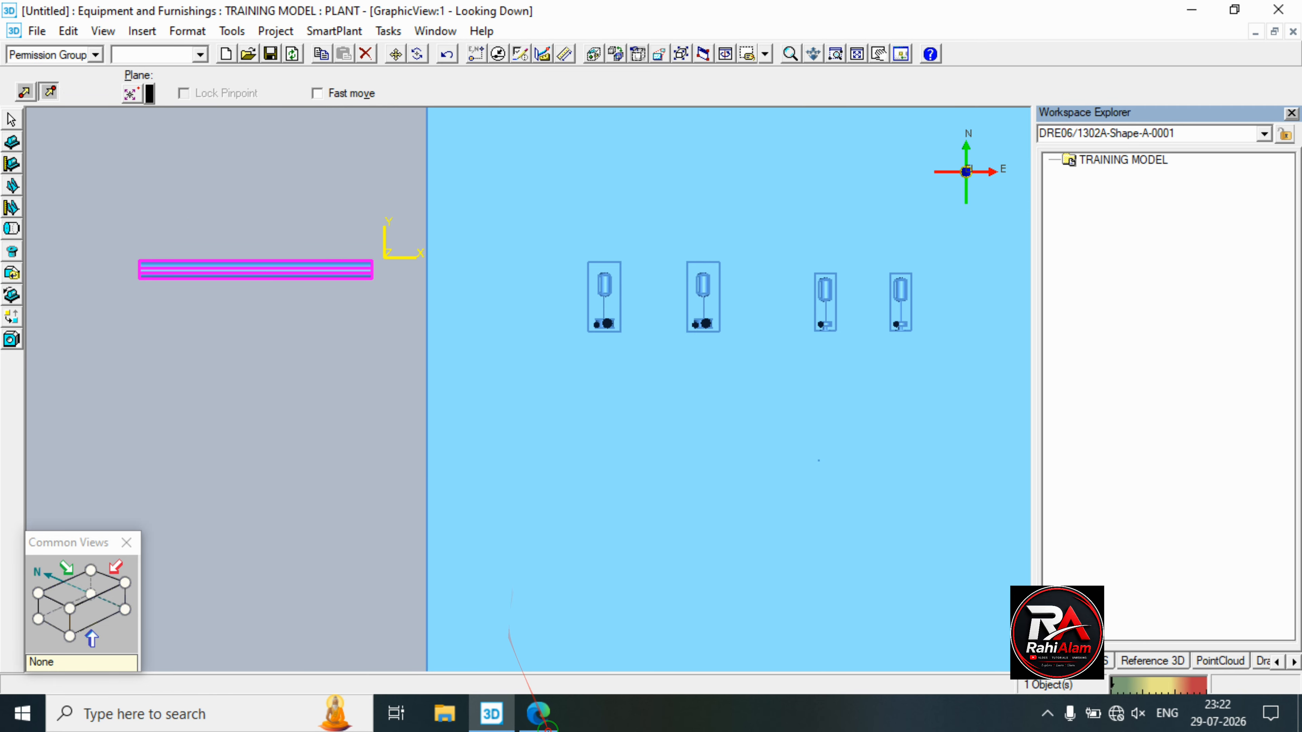
# Switch to SAMPLE.pdf to recheck the condenser's elevation dimensions on page 7, and return to Smart 3D.
pyautogui.click(537, 713)
pyautogui.scroll(3, 448, 310)
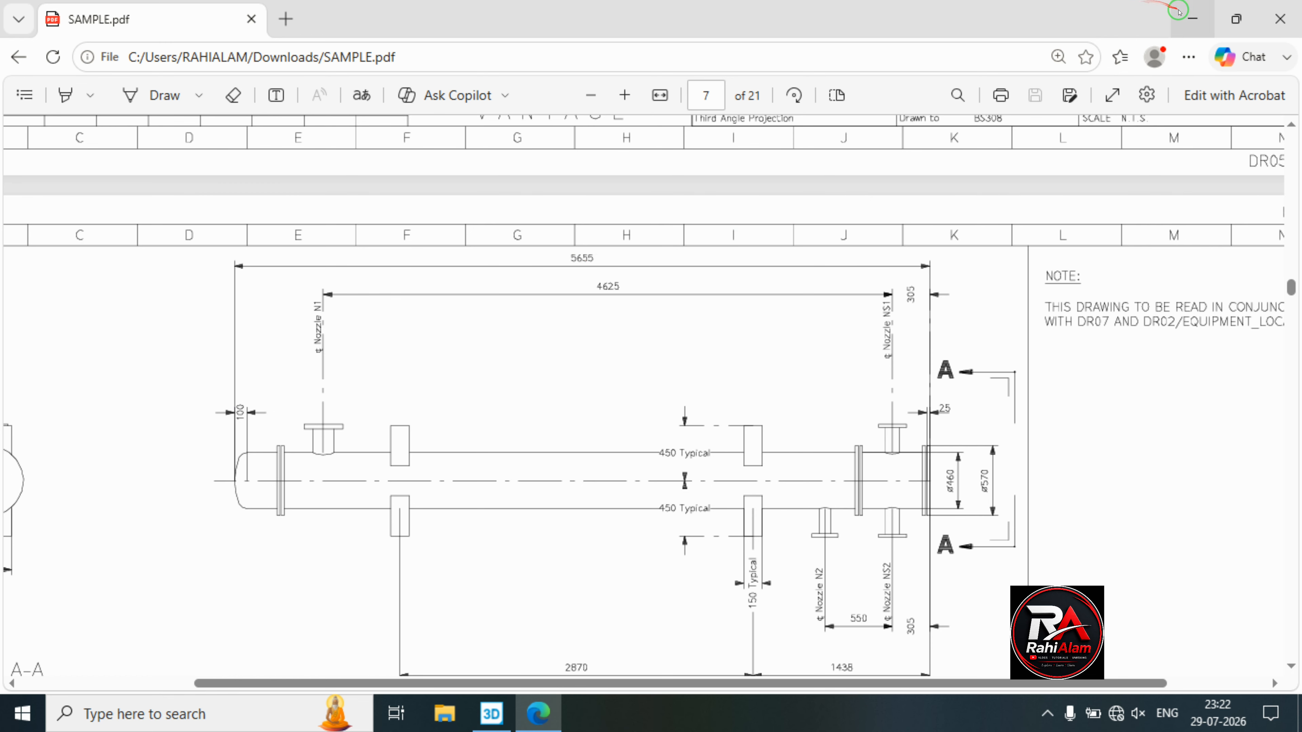
pyautogui.click(1192, 19)
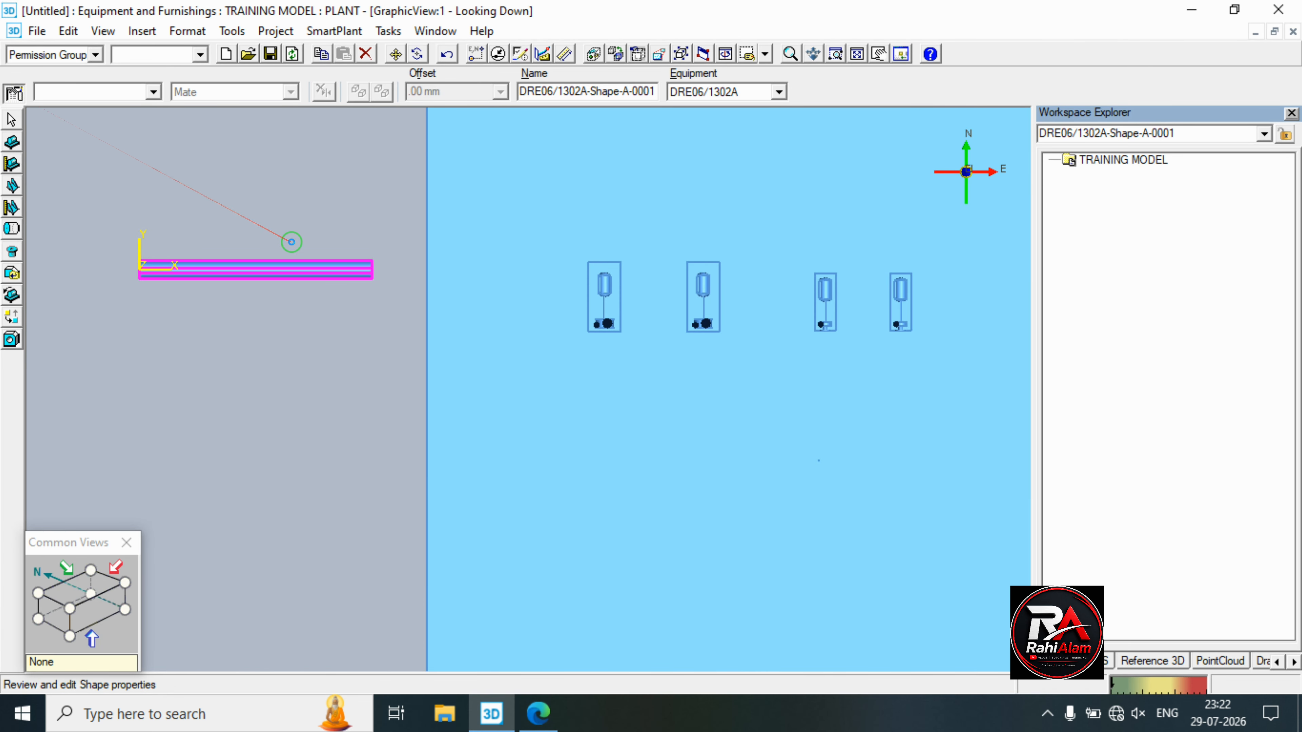
# Set the shell cylinder's dimension A to 5555 mm in its shape properties and apply the change.
pyautogui.click(547, 414)
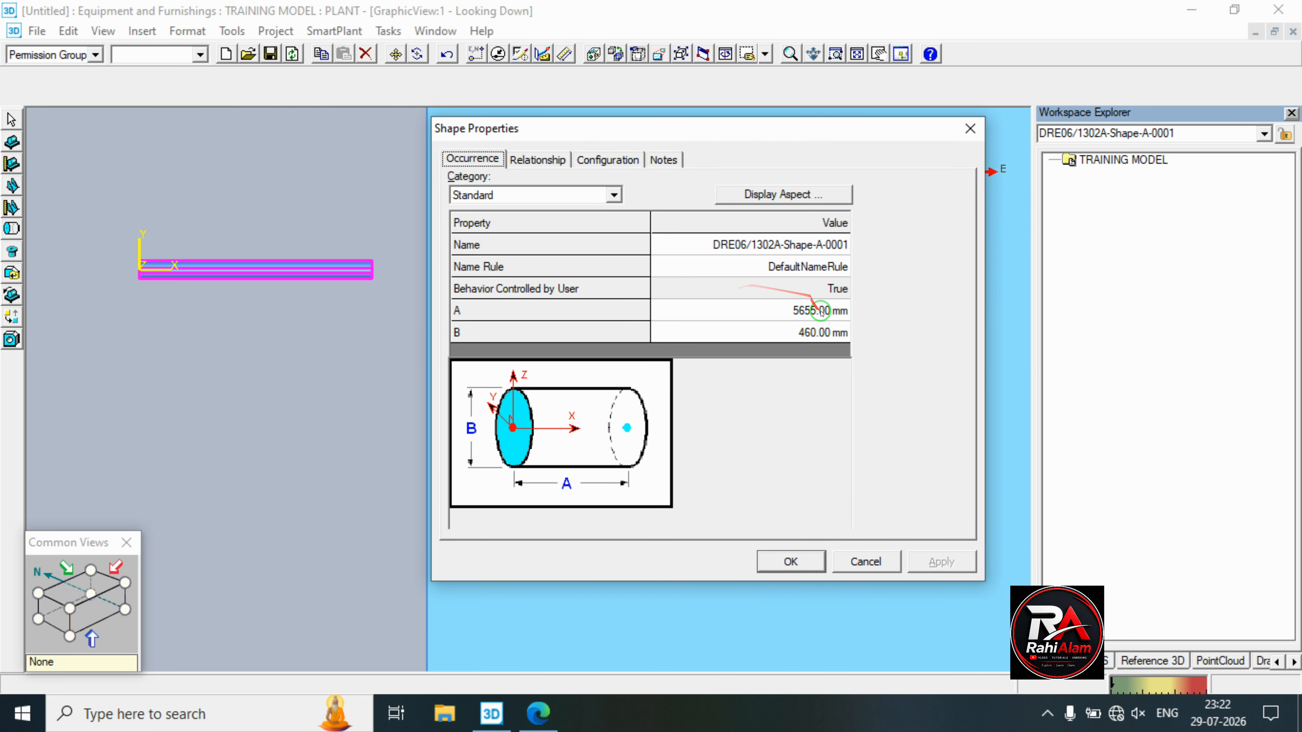
pyautogui.click(798, 310)
pyautogui.click(802, 309)
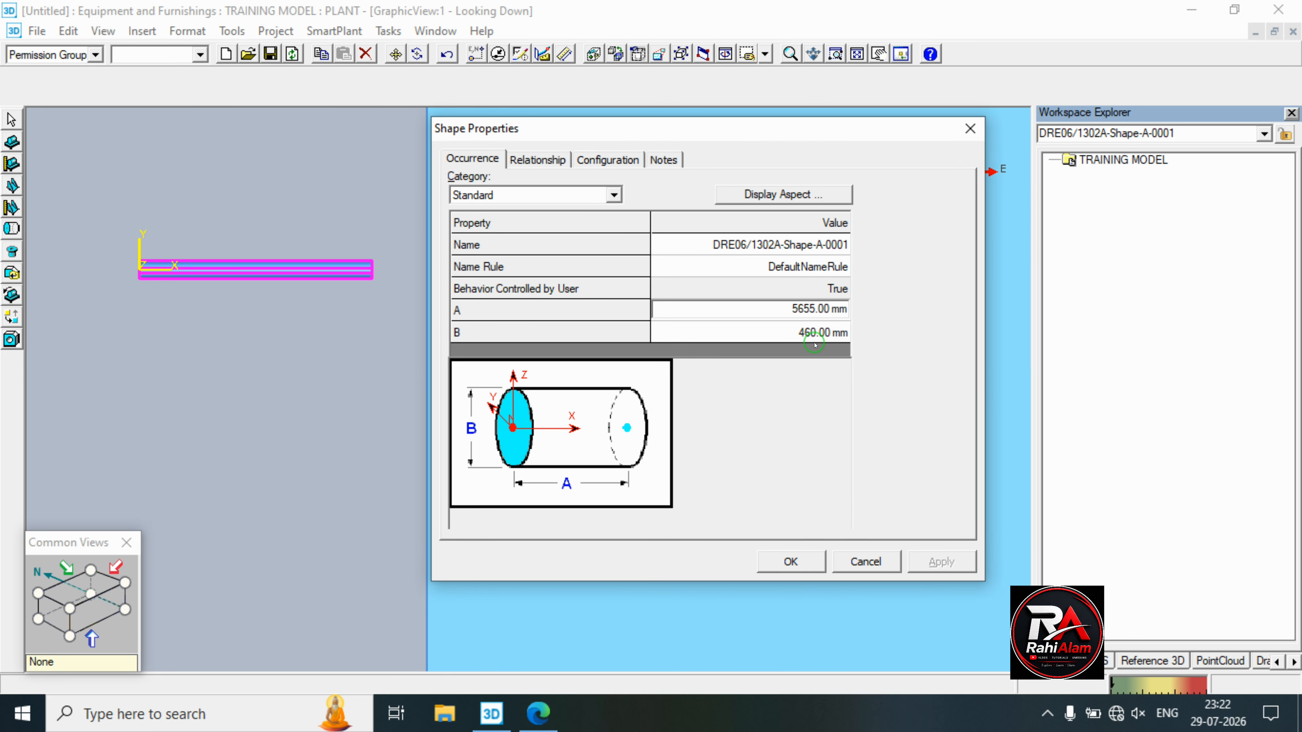
pyautogui.click(941, 561)
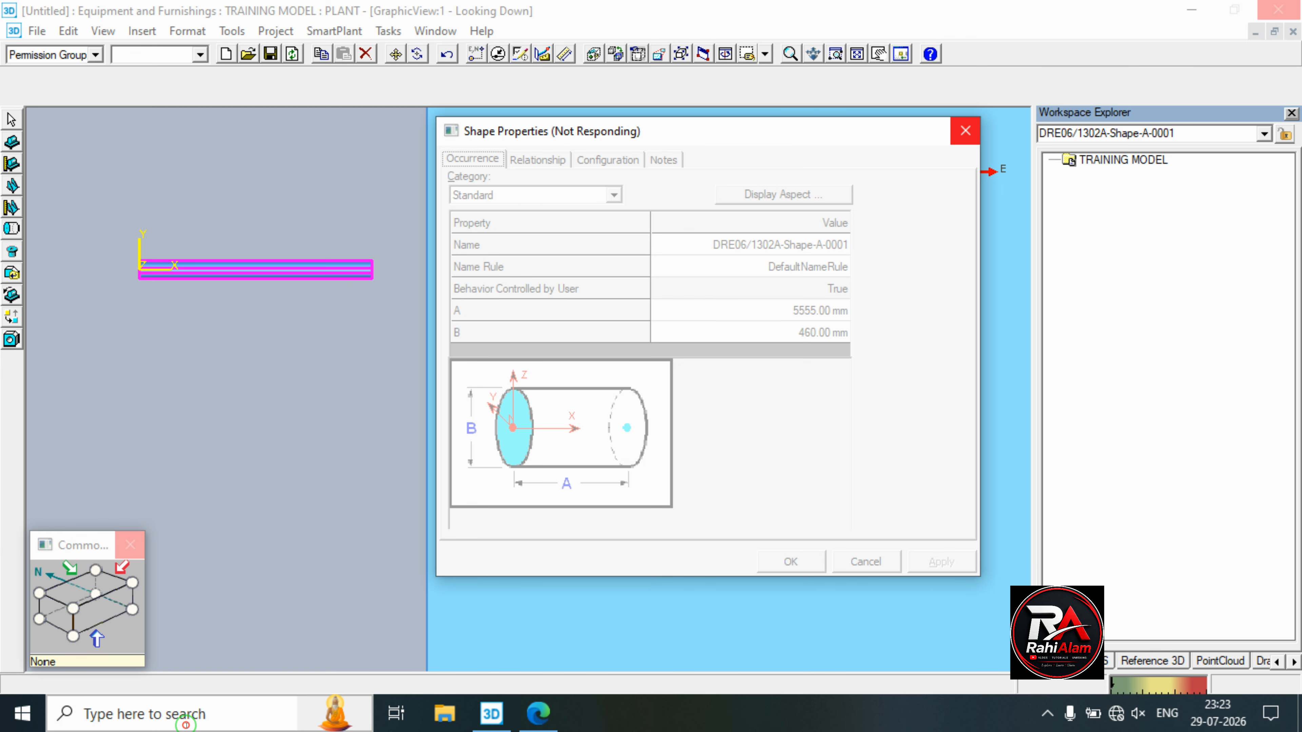
pyautogui.click(185, 724)
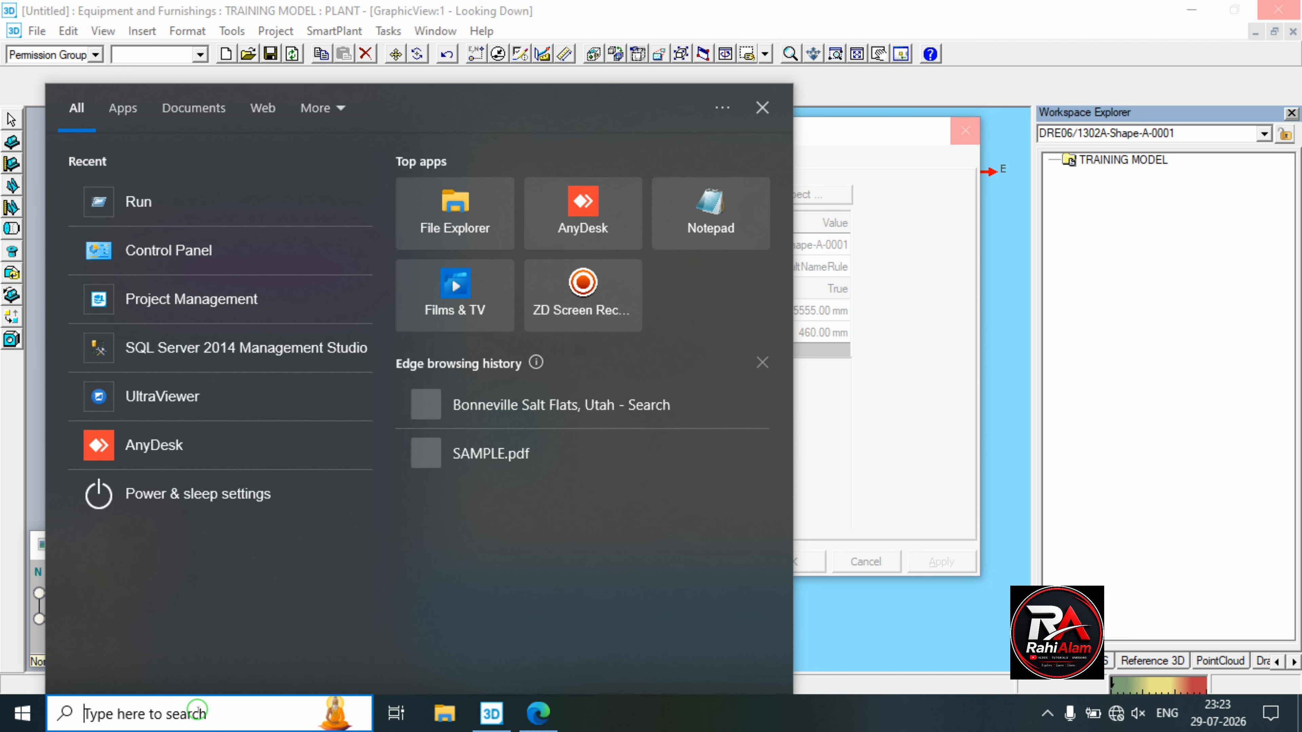
pyautogui.write('RU')
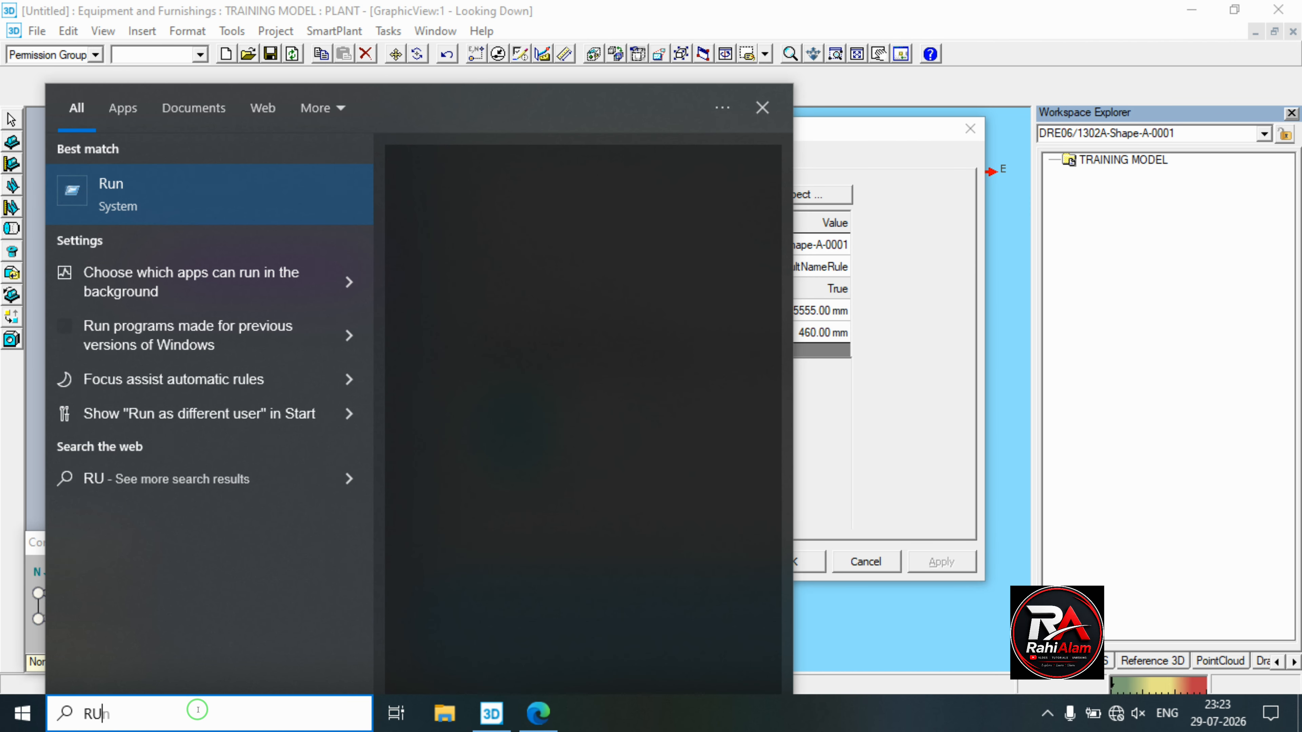
pyautogui.press('Return')
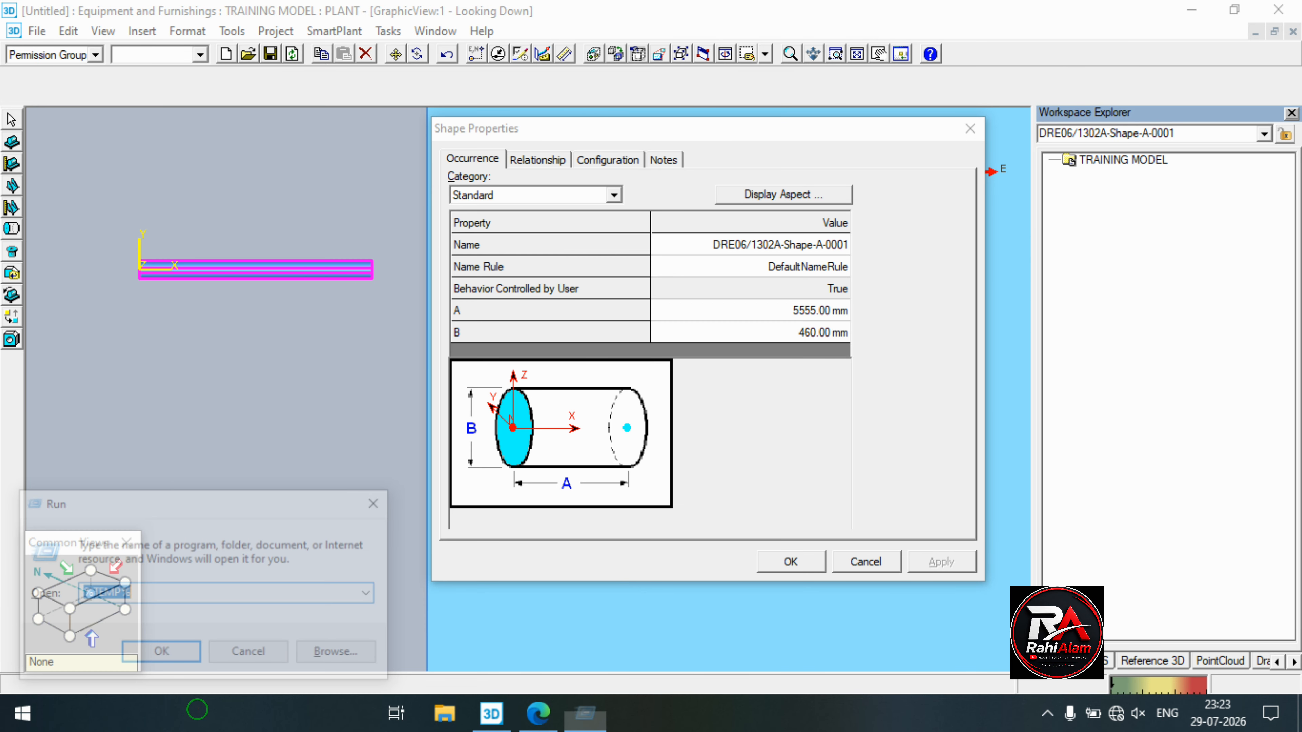
pyautogui.click(371, 593)
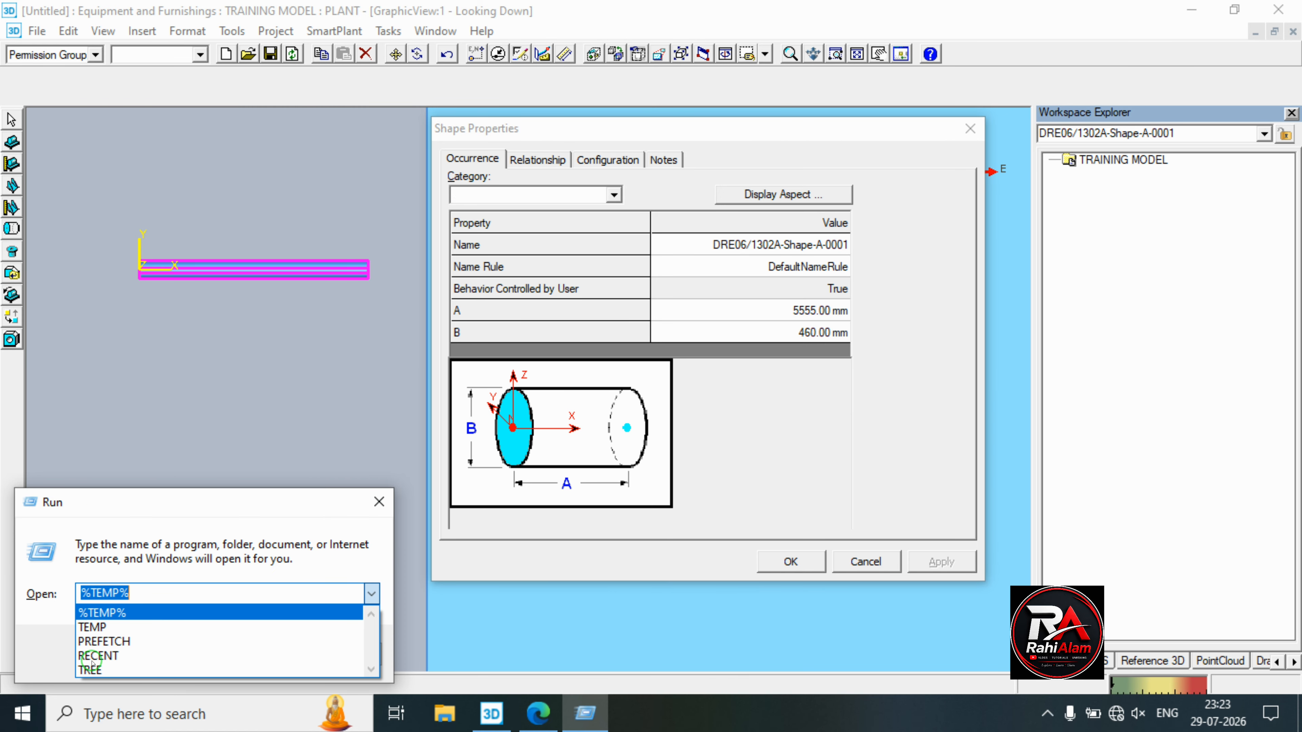
pyautogui.click(157, 610)
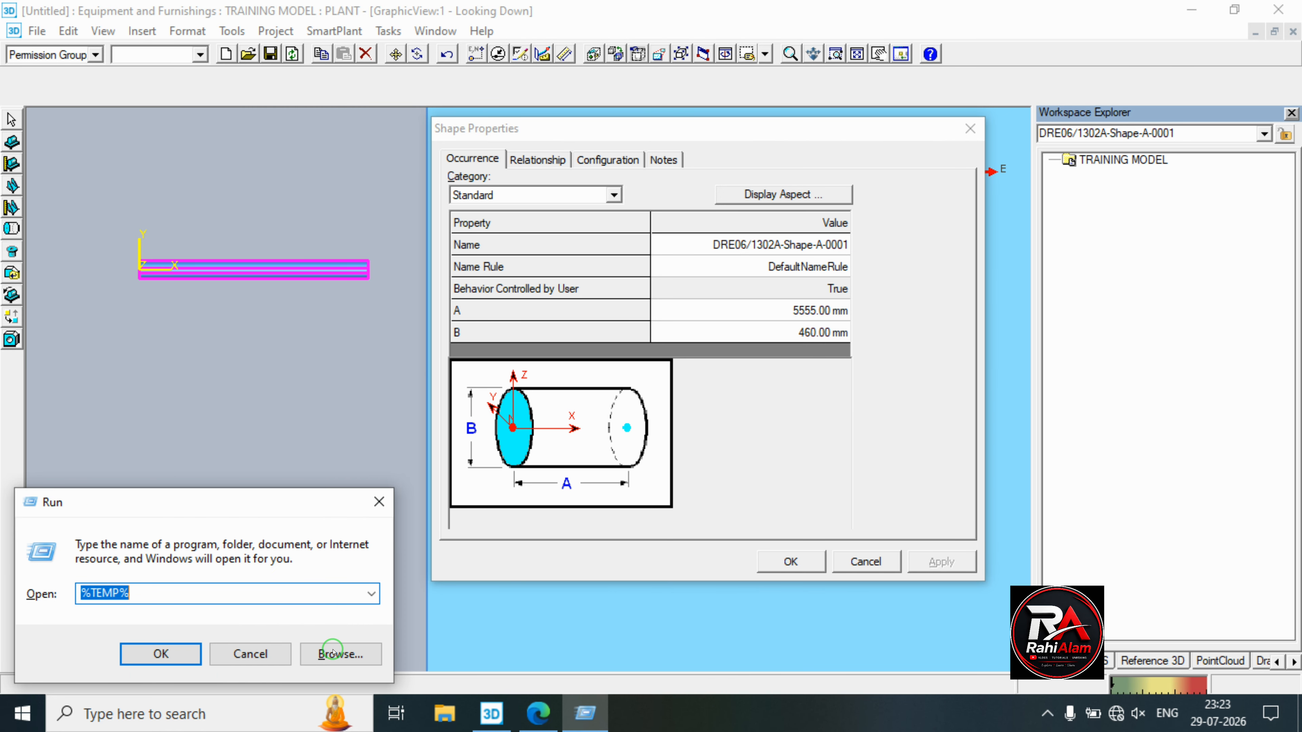
pyautogui.click(250, 653)
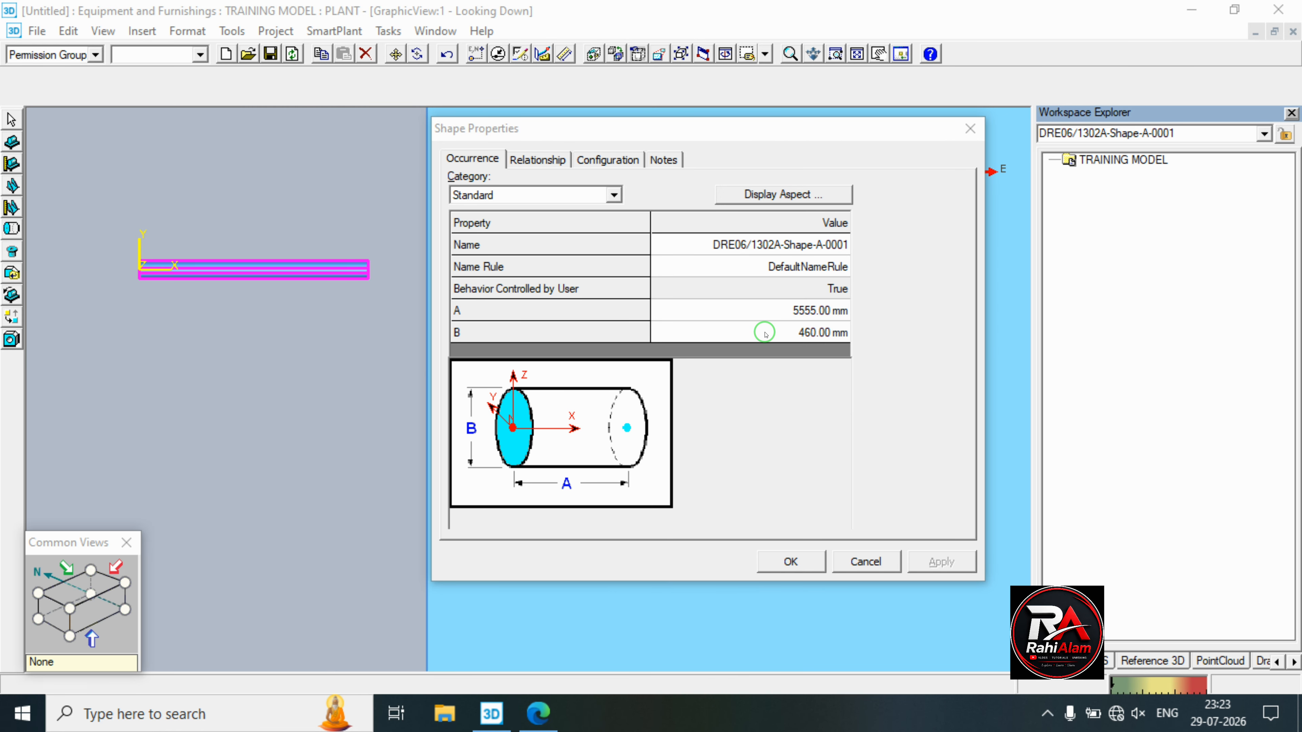
# Accept the cylinder's shape properties and check the dished head's dimensions on page 7 of SAMPLE.pdf.
pyautogui.click(801, 562)
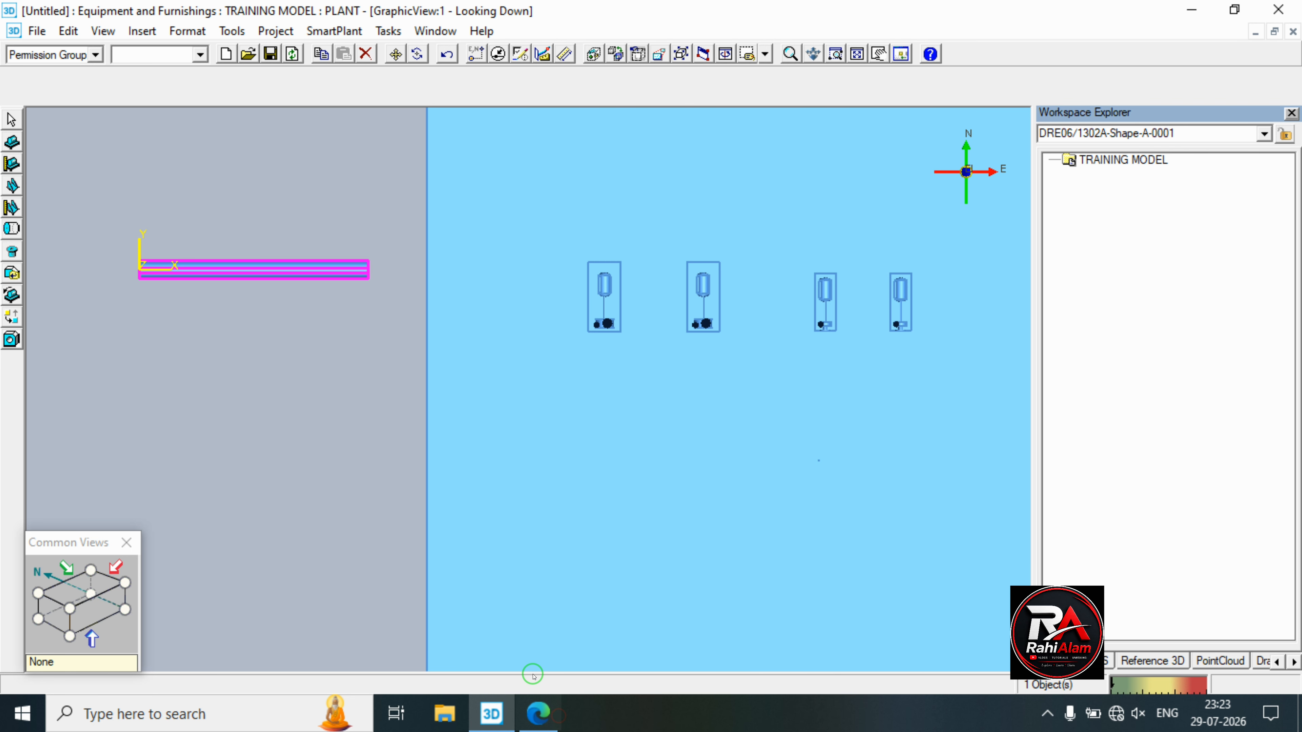
pyautogui.click(538, 712)
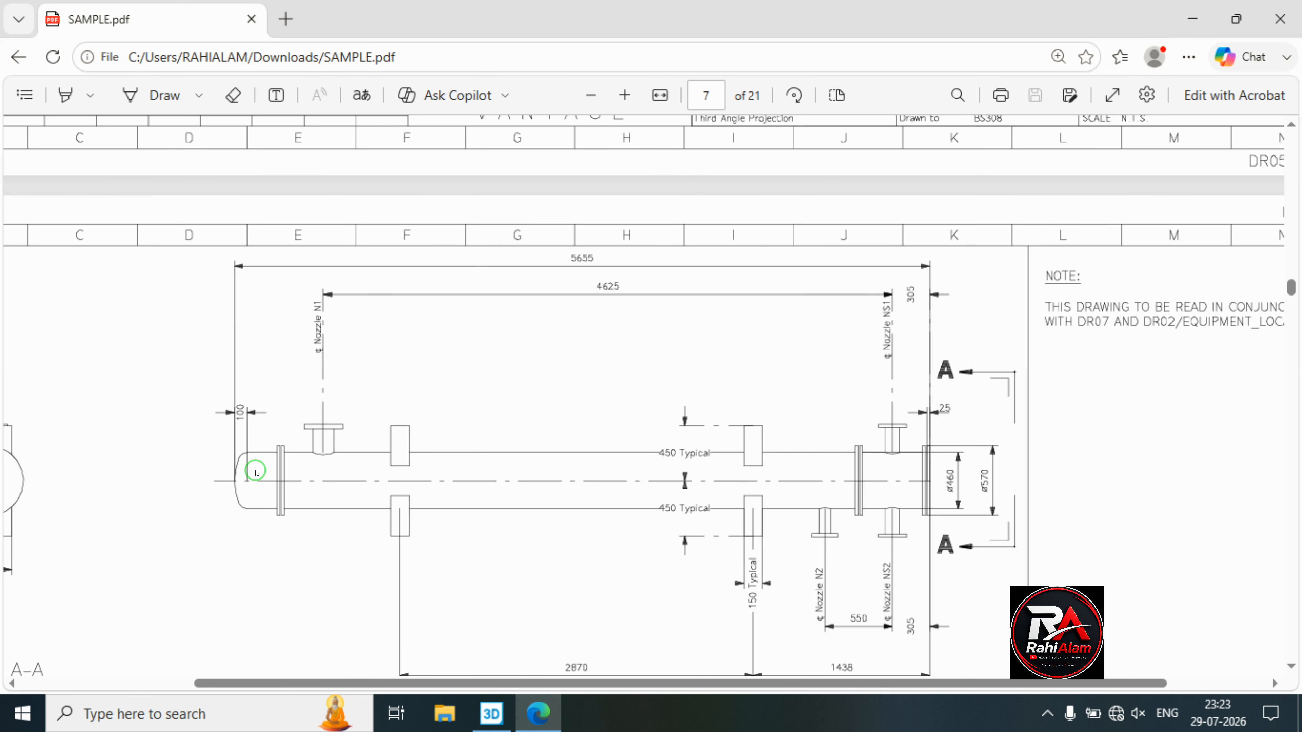
pyautogui.click(538, 712)
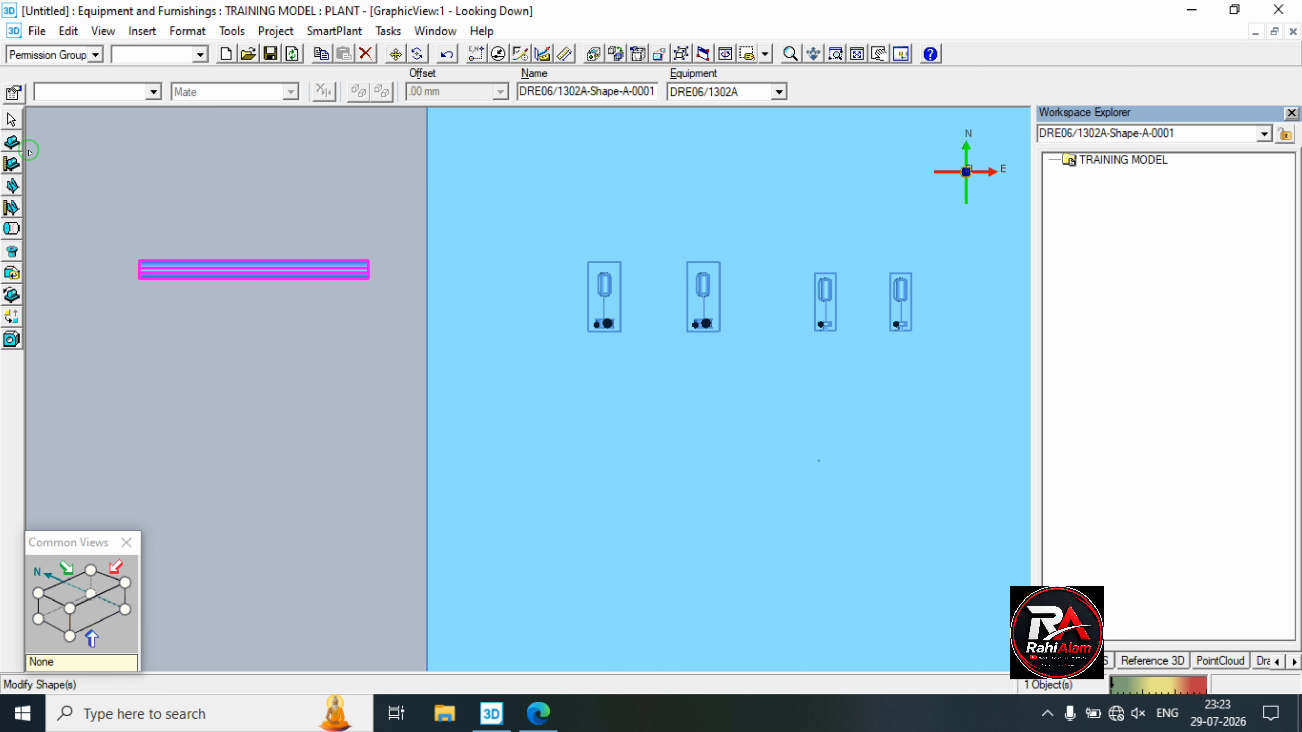
# Start a SemiEllipticalHead 001 shape and set its dimension A to 460 mm, checking the shell diameter in SAMPLE.pdf.
pyautogui.click(15, 230)
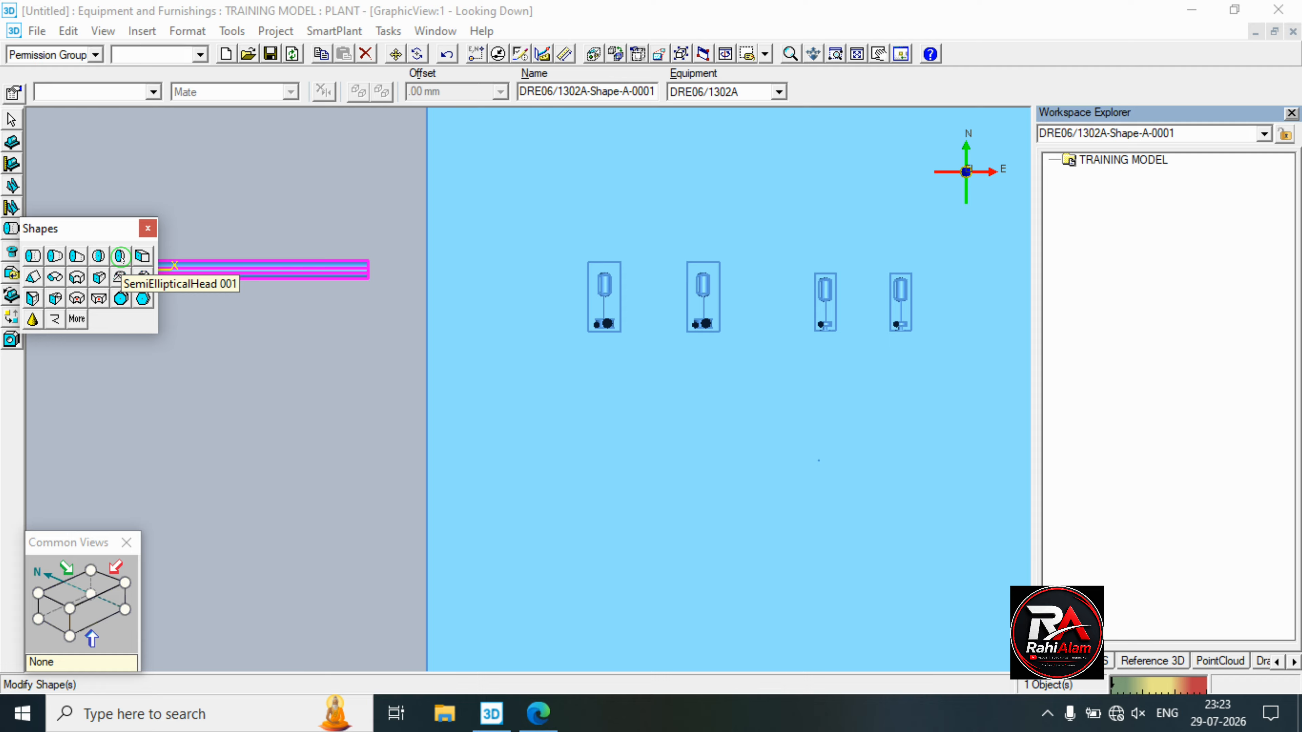
pyautogui.click(121, 256)
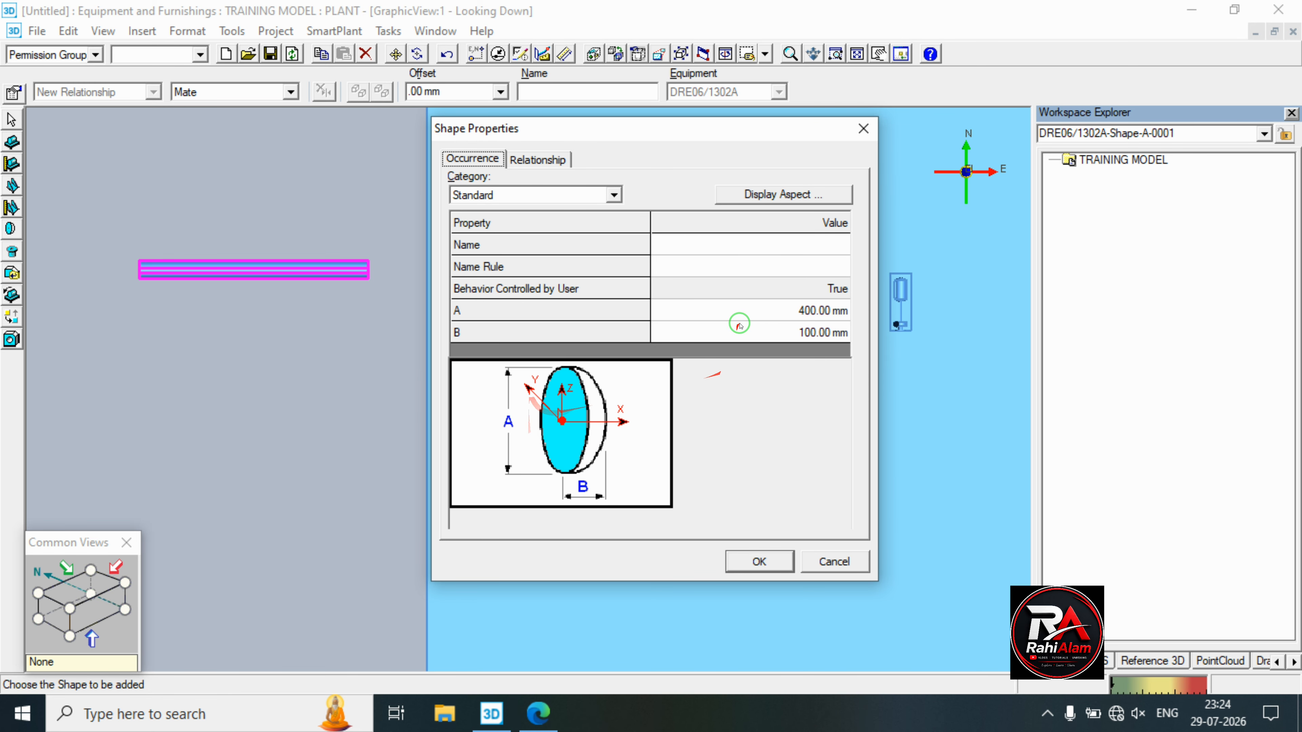
pyautogui.click(538, 713)
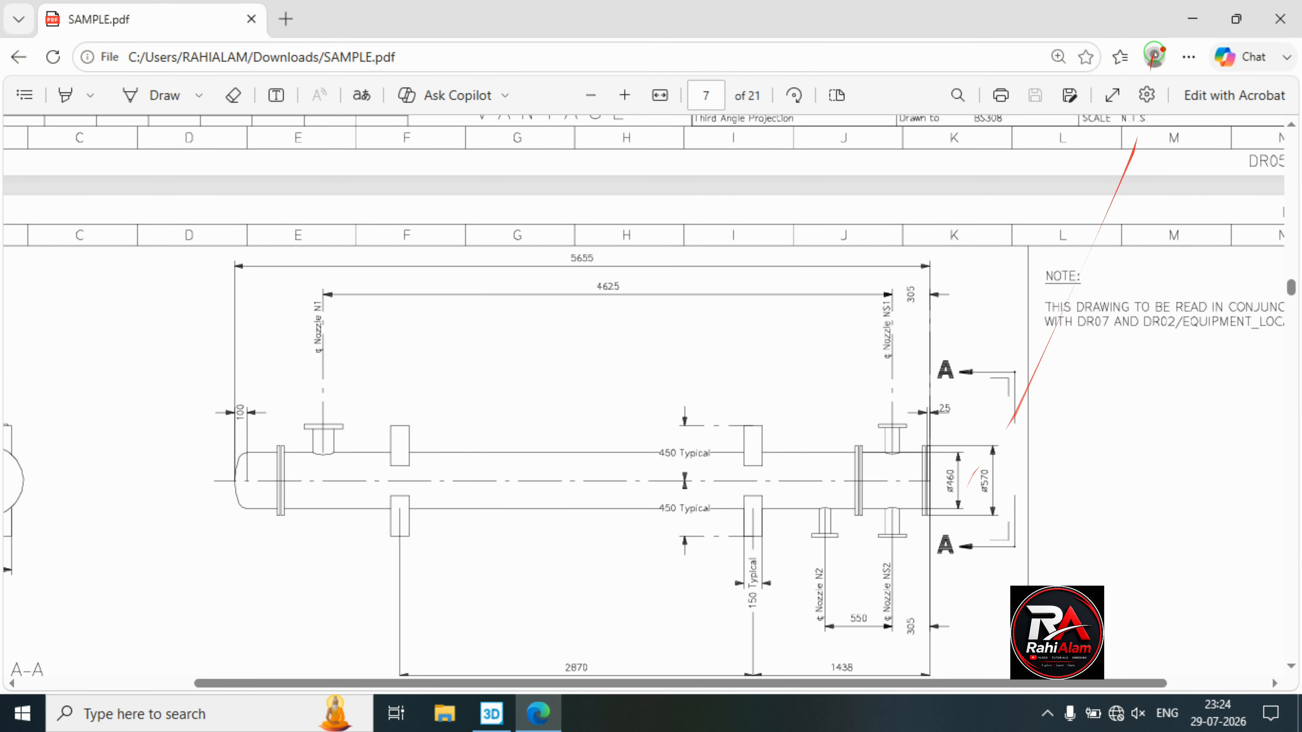
pyautogui.click(1193, 18)
pyautogui.click(783, 310)
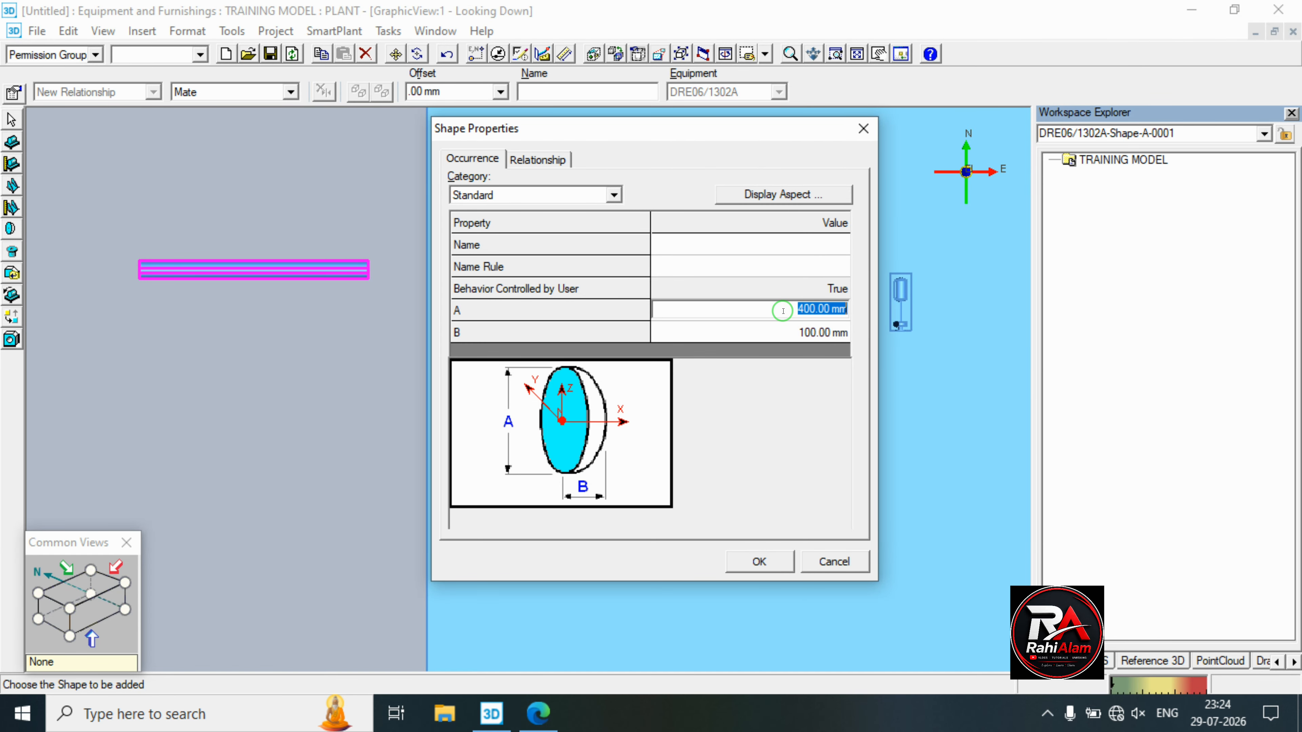
pyautogui.write('460')
pyautogui.click(735, 555)
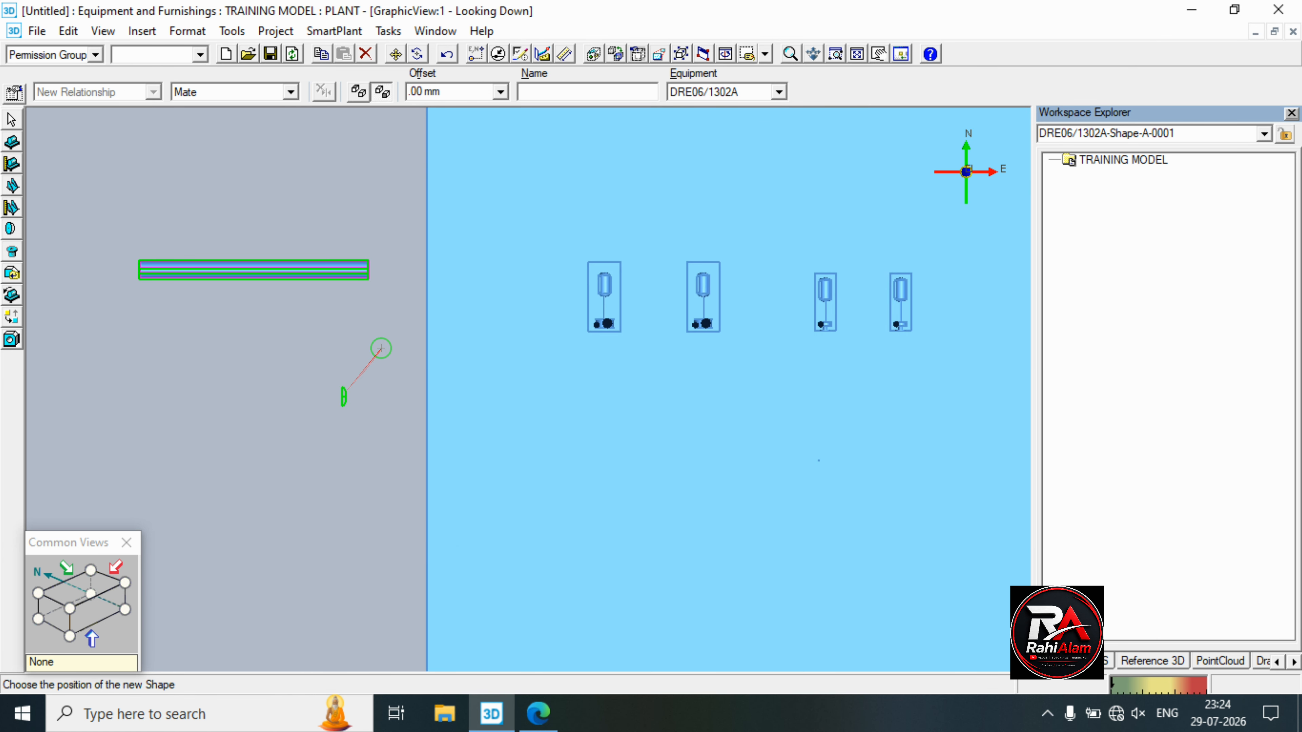
# Place the semi-elliptical head on the cylinder's east end so that it caps the shell.
pyautogui.scroll(3, 384, 259)
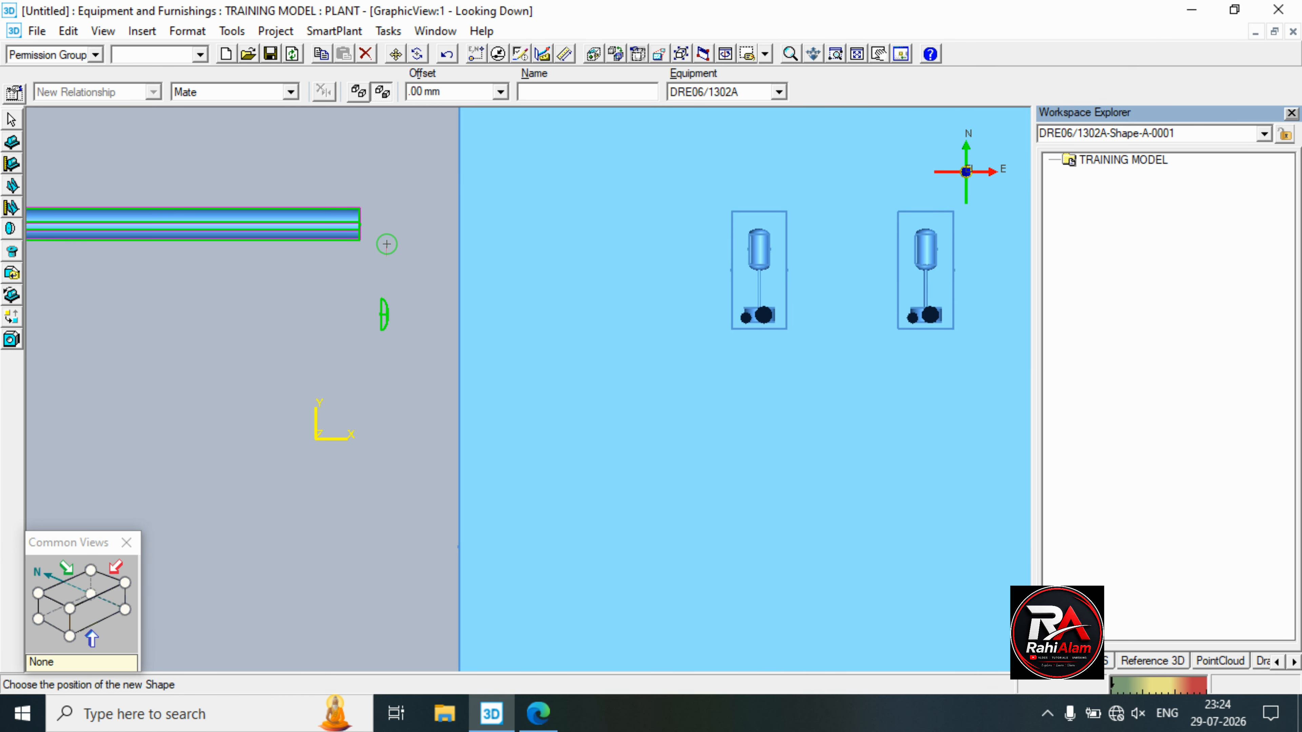
pyautogui.scroll(2, 386, 244)
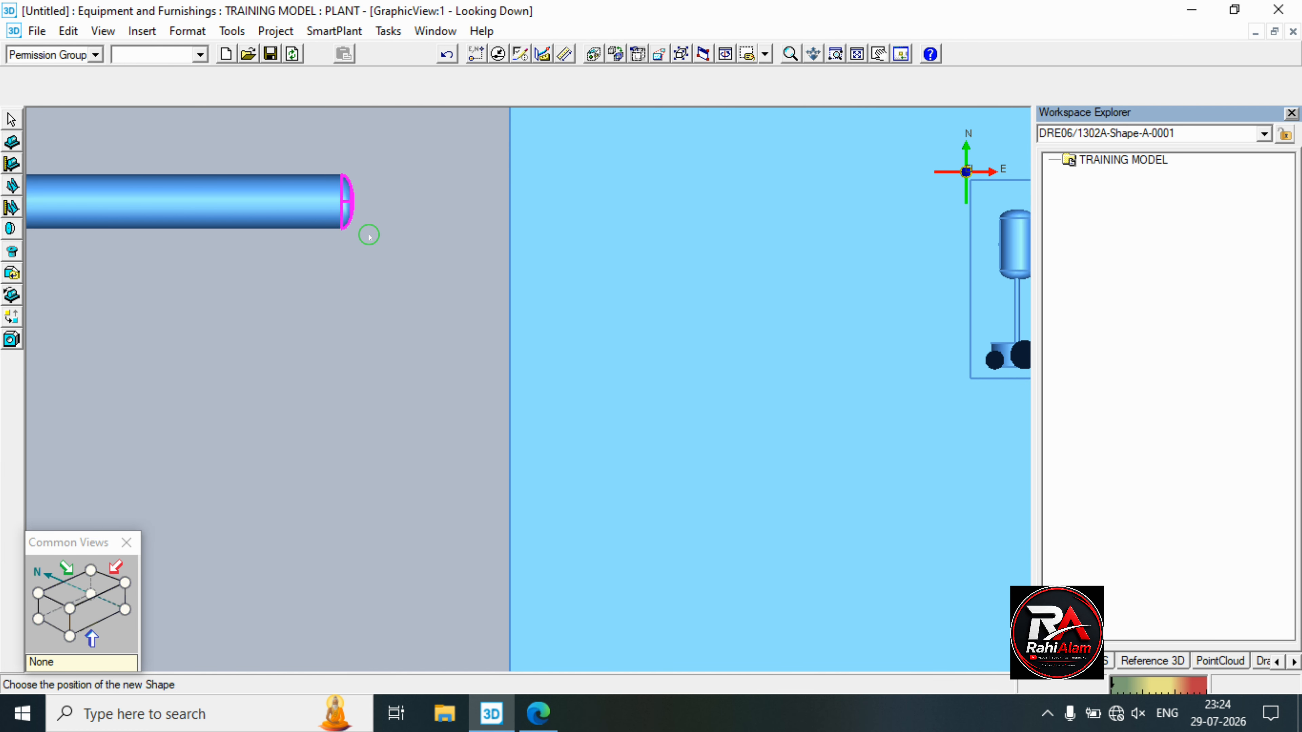
pyautogui.click(369, 236)
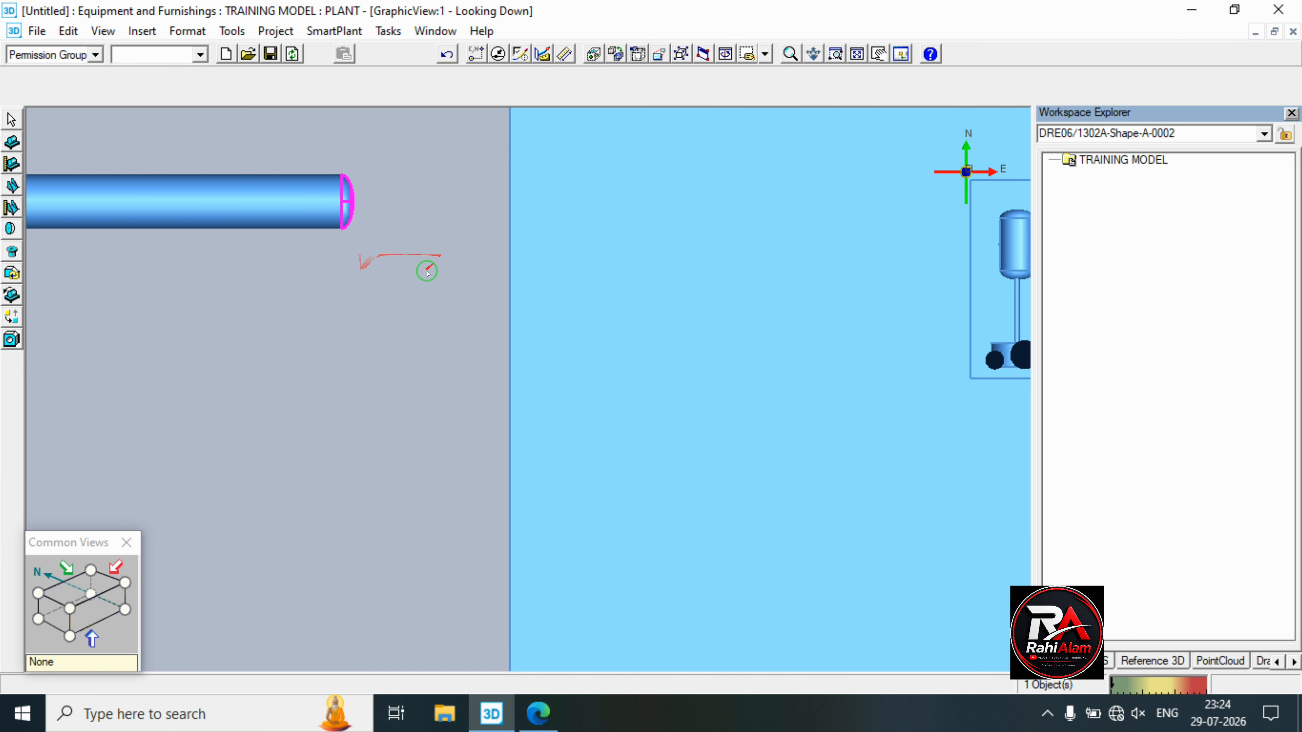
# Examine the flange dimensions along the condenser shell on page 7 of SAMPLE.pdf and return to Smart 3D.
pyautogui.click(538, 713)
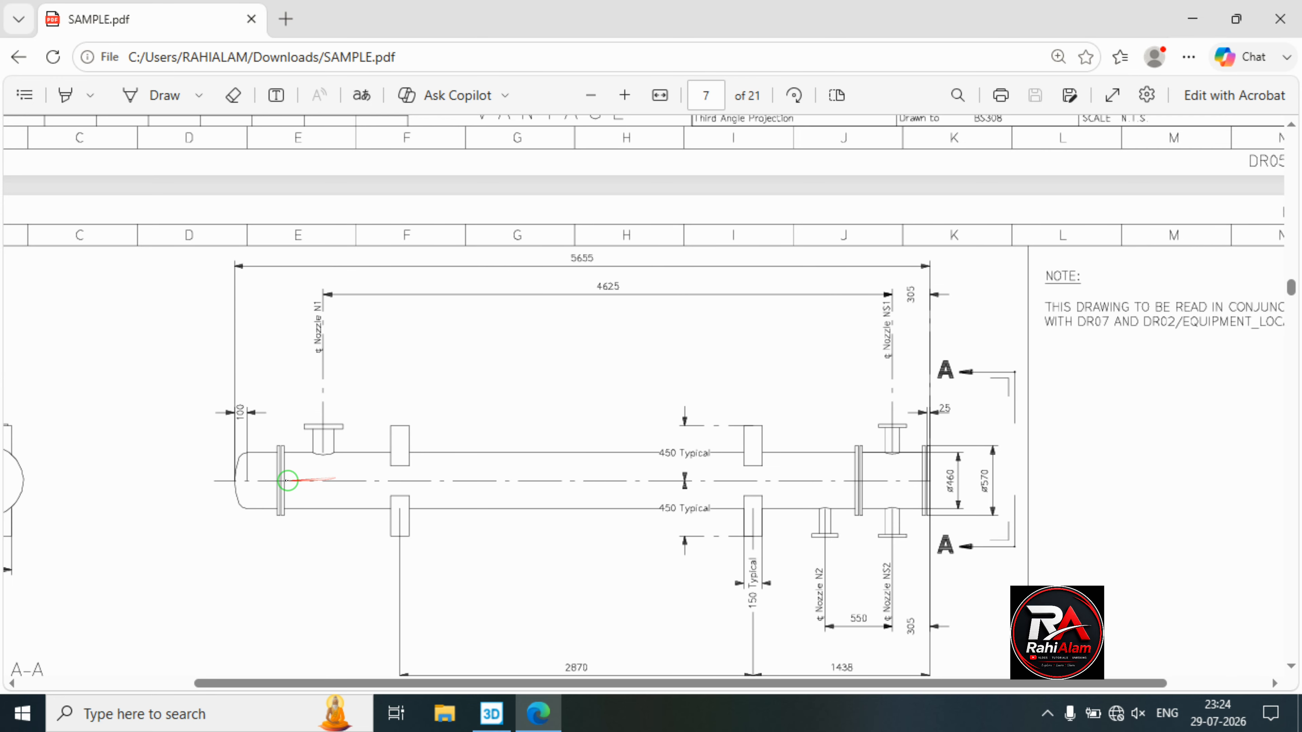
pyautogui.hscroll(-3, 285, 480)
pyautogui.hscroll(-1, 284, 481)
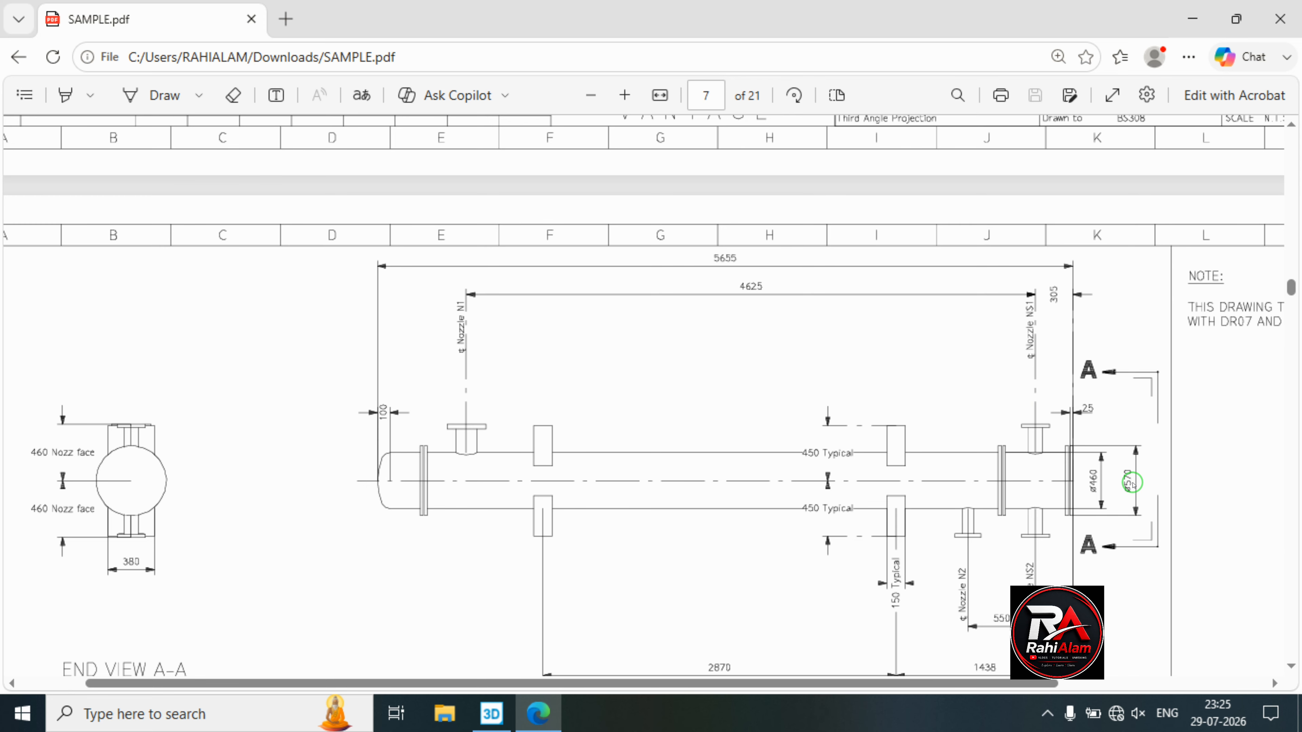
pyautogui.click(1192, 19)
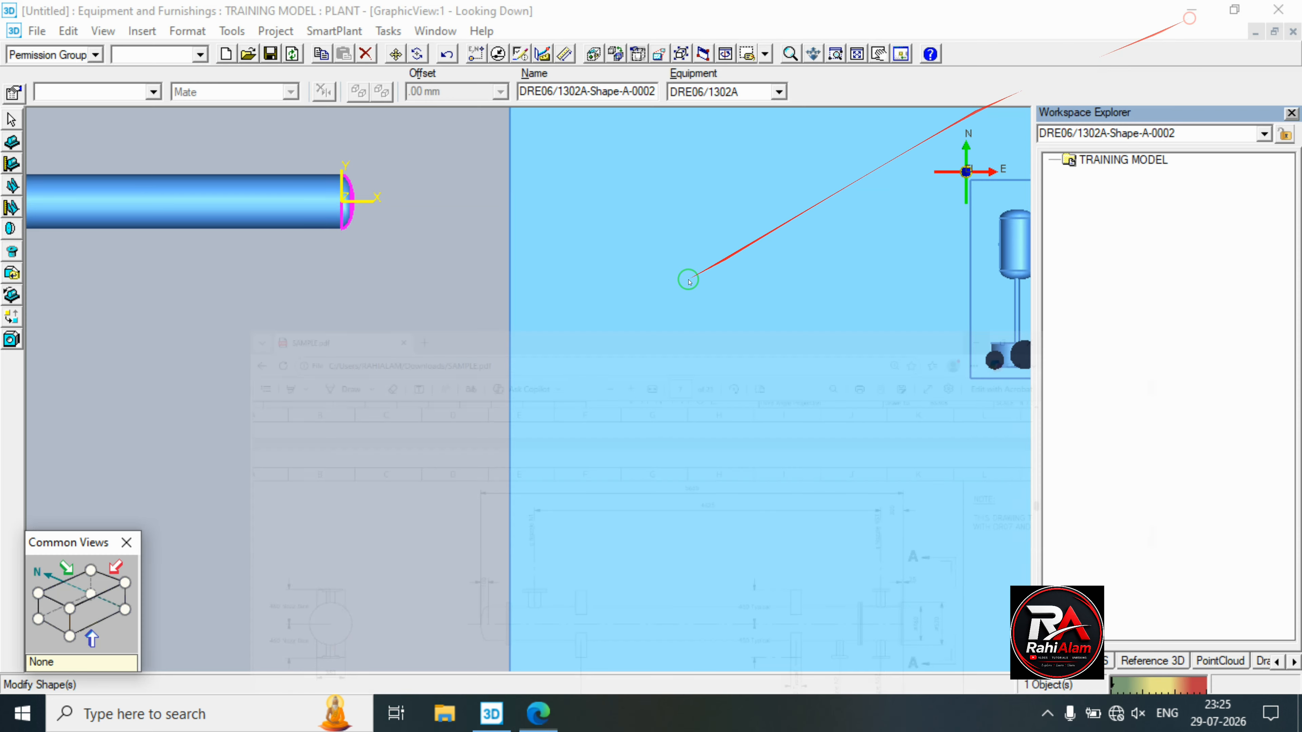
# Copy the shell cylinder and paste it in place under equipment DRE06/1302A, with optional relations deleted.
pyautogui.moveTo(339, 320); pyautogui.dragTo(267, 413, button='middle')
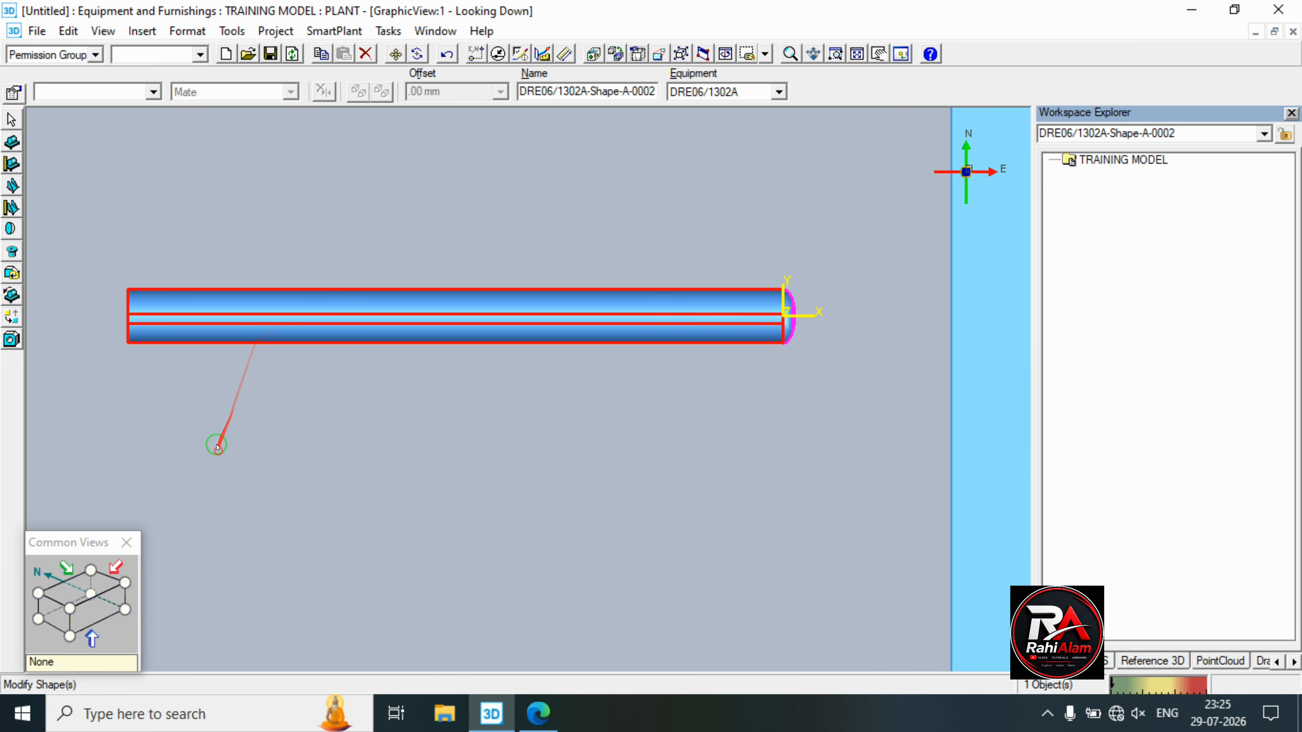
pyautogui.click(13, 122)
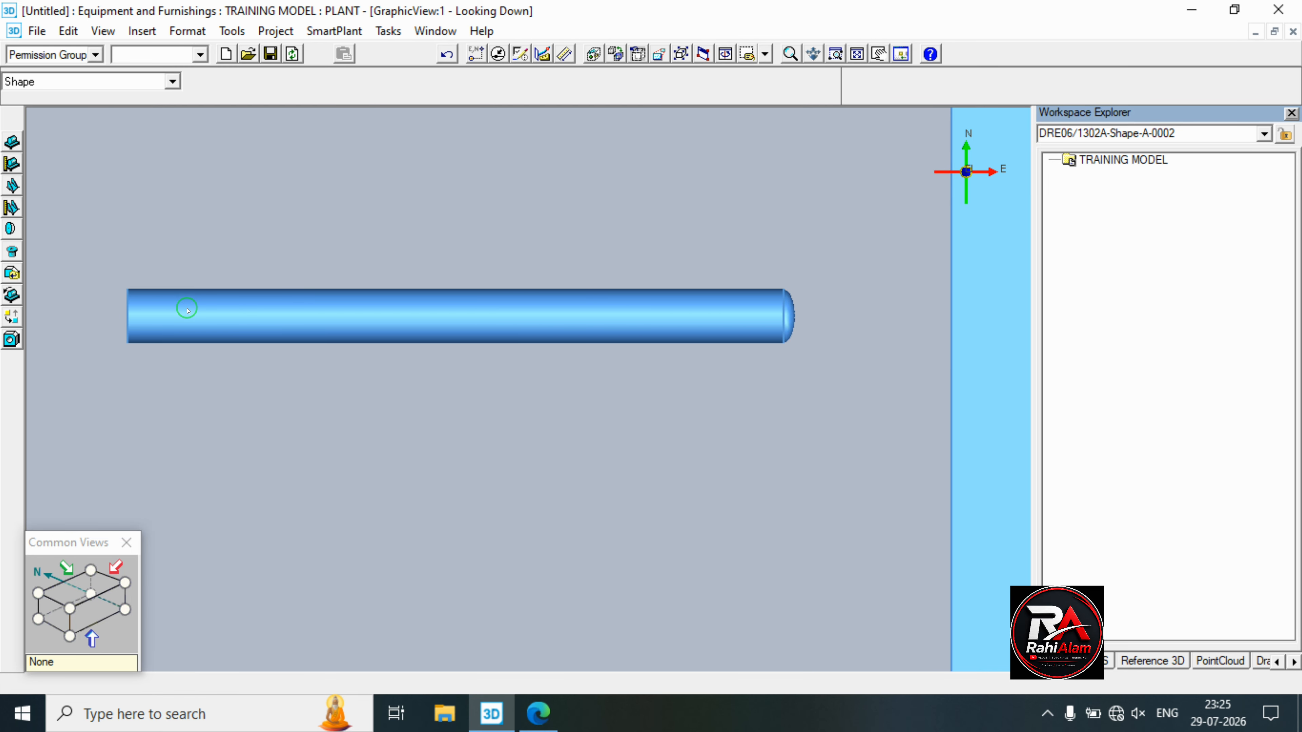
pyautogui.click(217, 288)
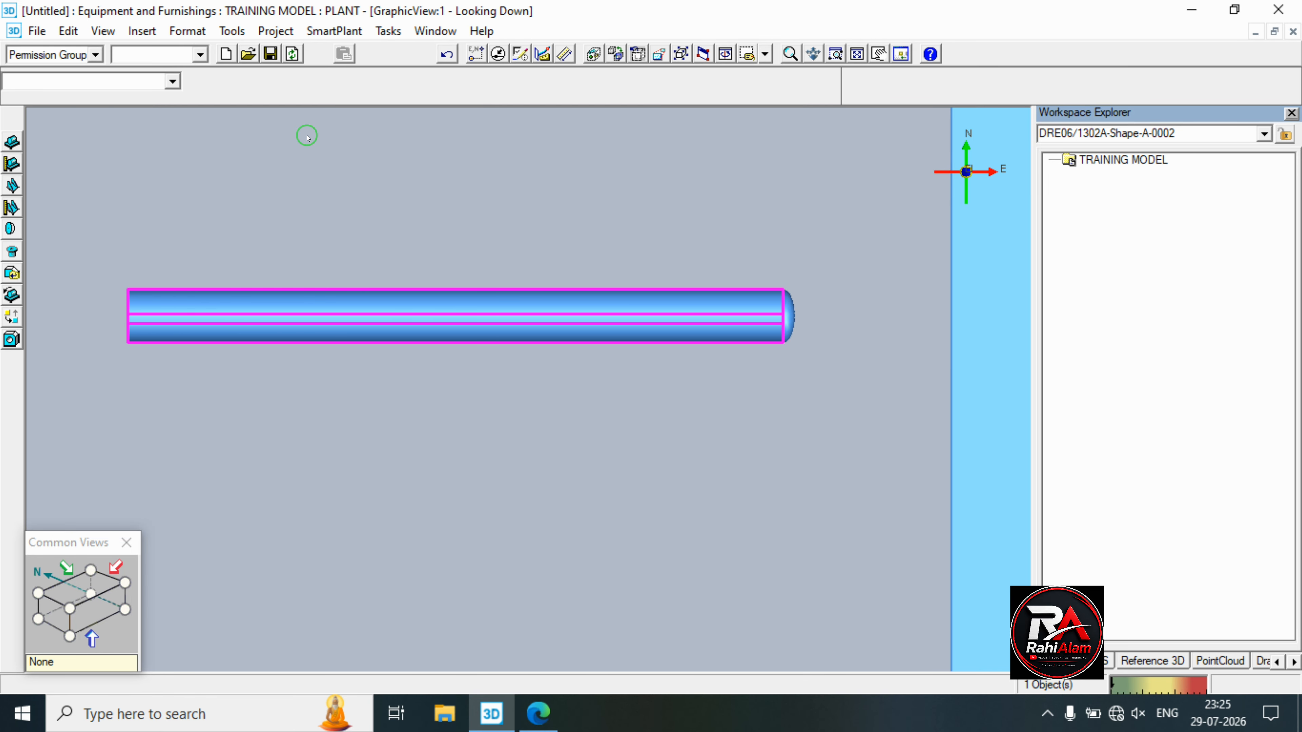
pyautogui.click(343, 54)
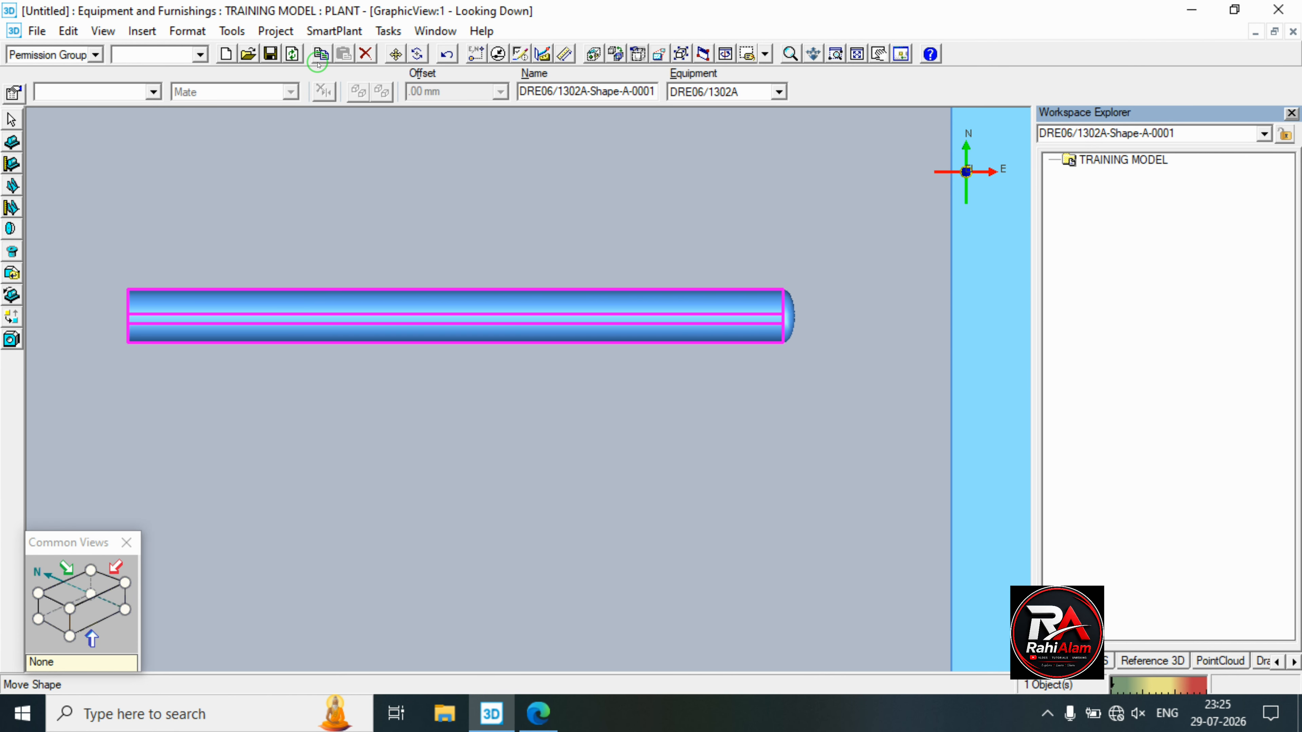
pyautogui.click(320, 54)
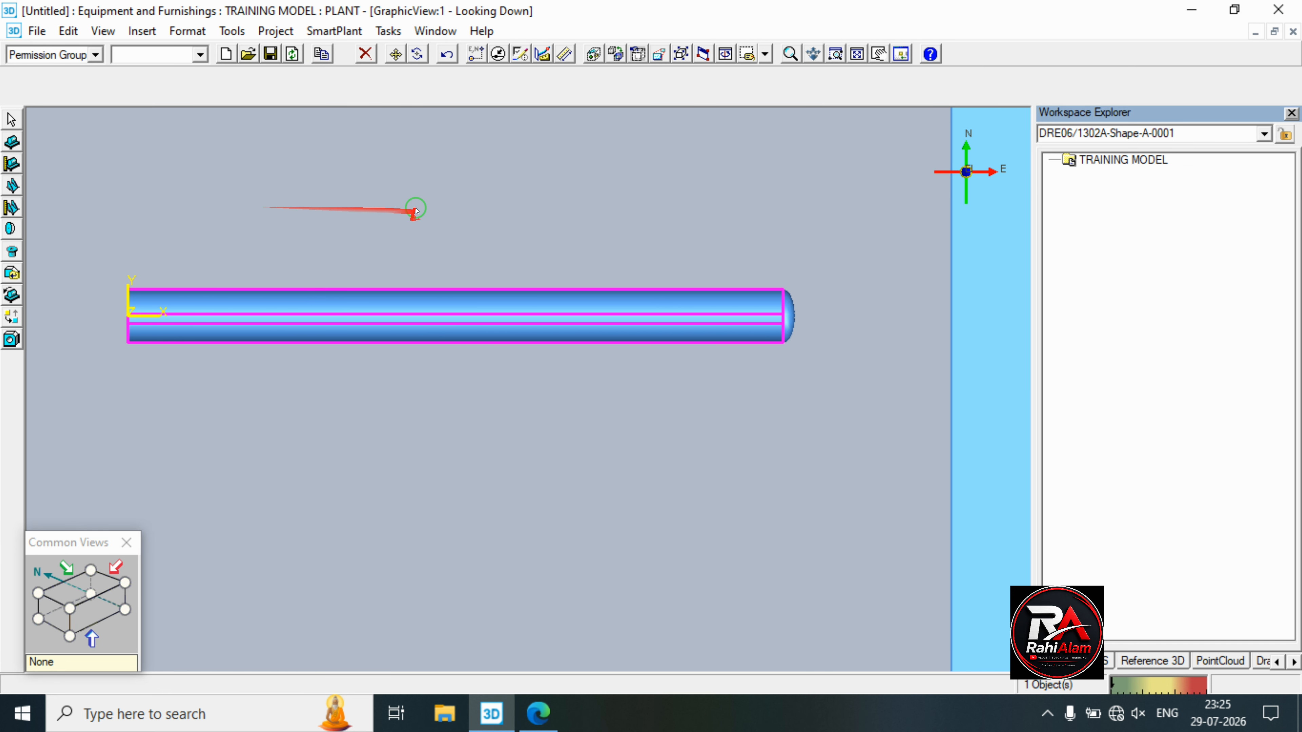
pyautogui.click(338, 55)
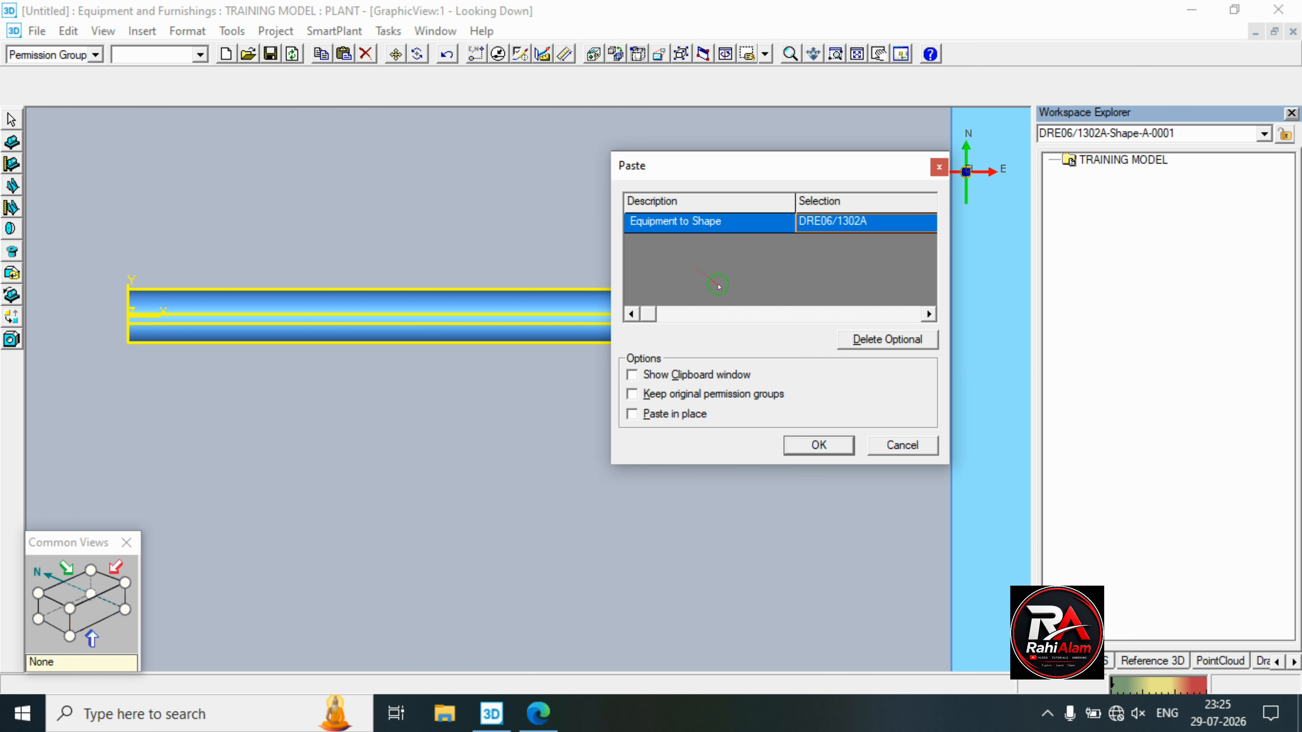
pyautogui.click(892, 340)
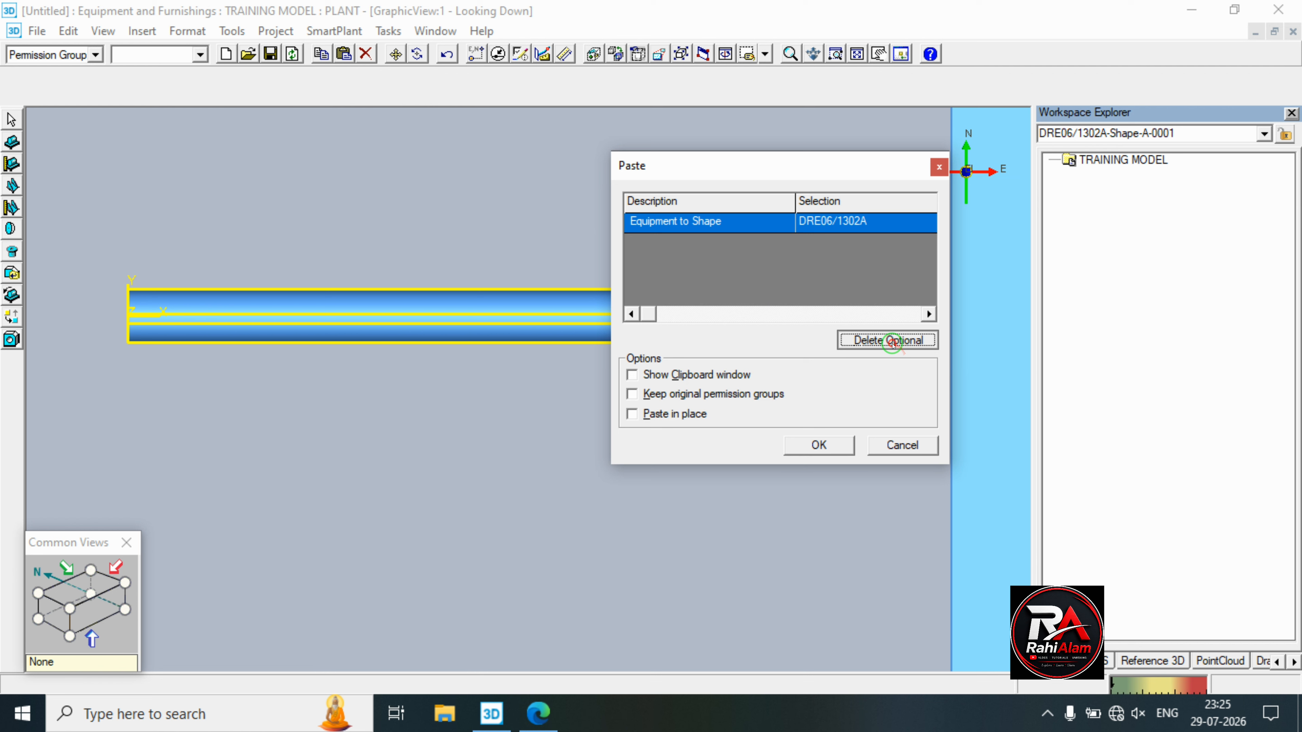
pyautogui.click(659, 414)
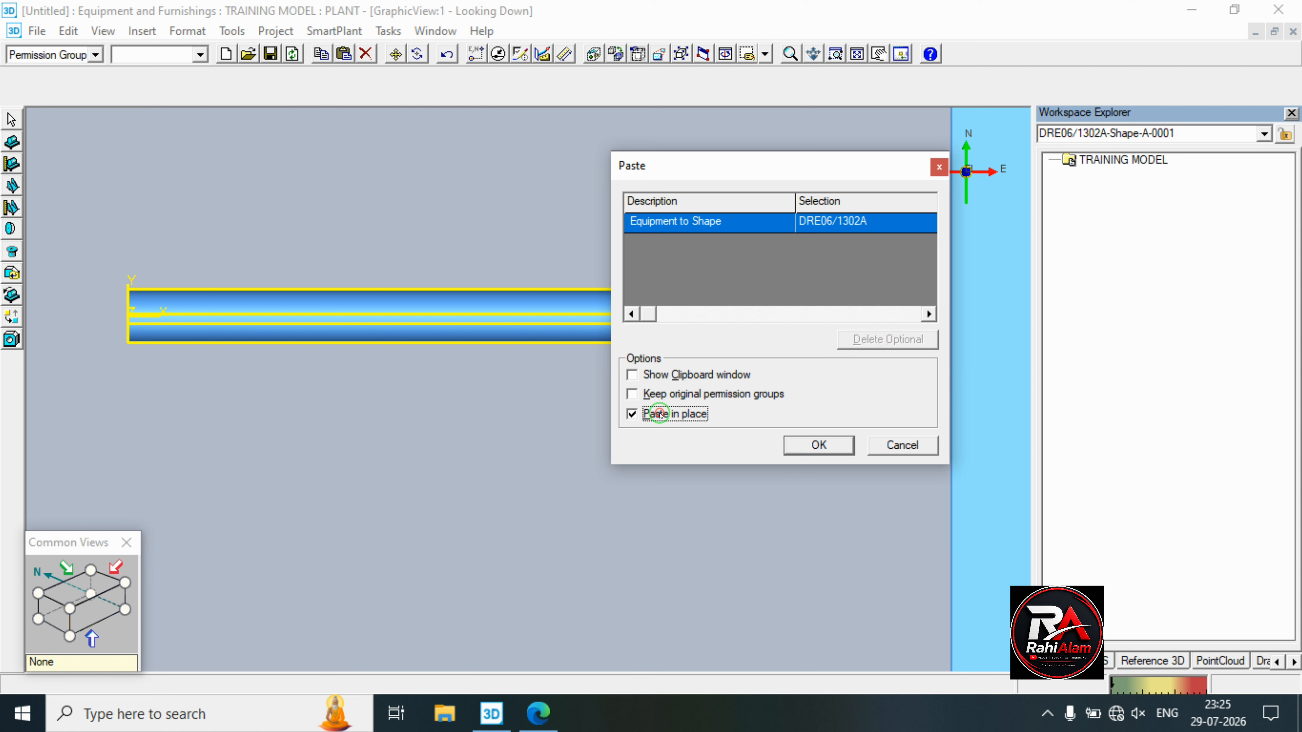
pyautogui.click(805, 450)
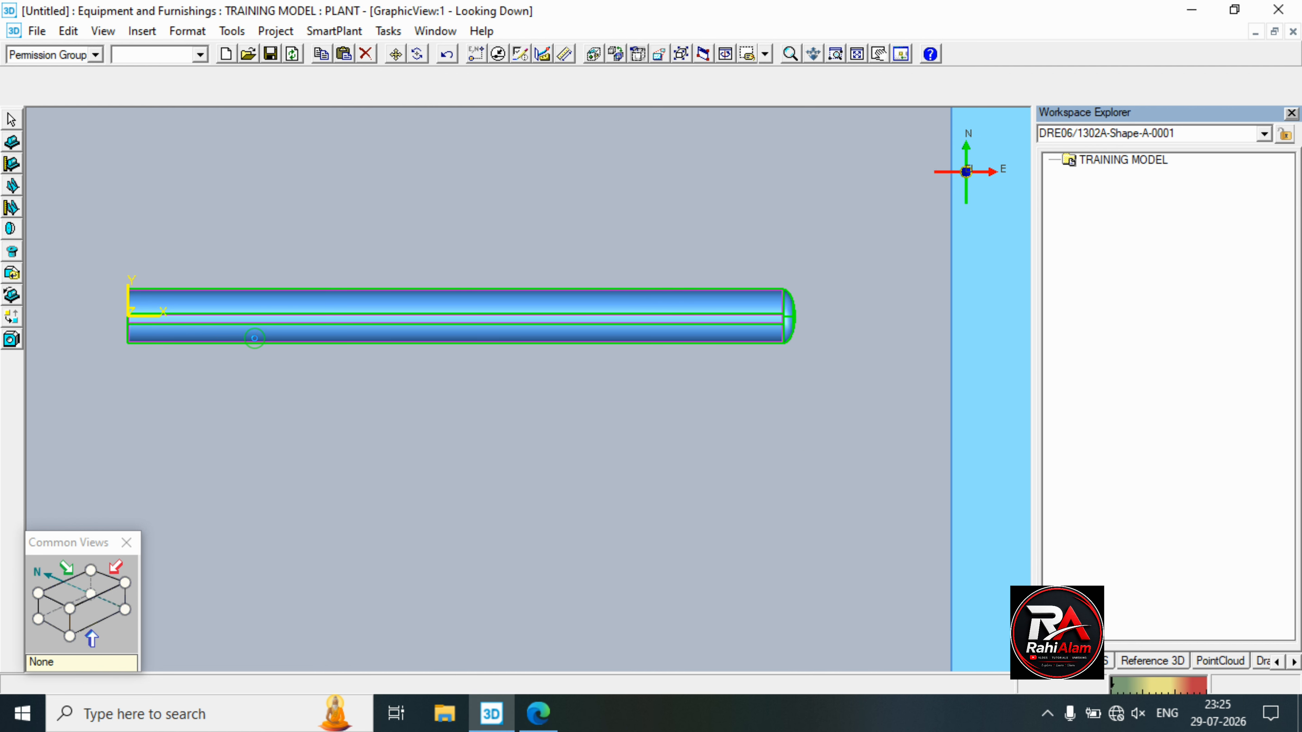
# Open the properties of the pasted cylinder copy and check the end flange thickness and diameter on page 7 of SAMPLE.pdf.
pyautogui.click(253, 338)
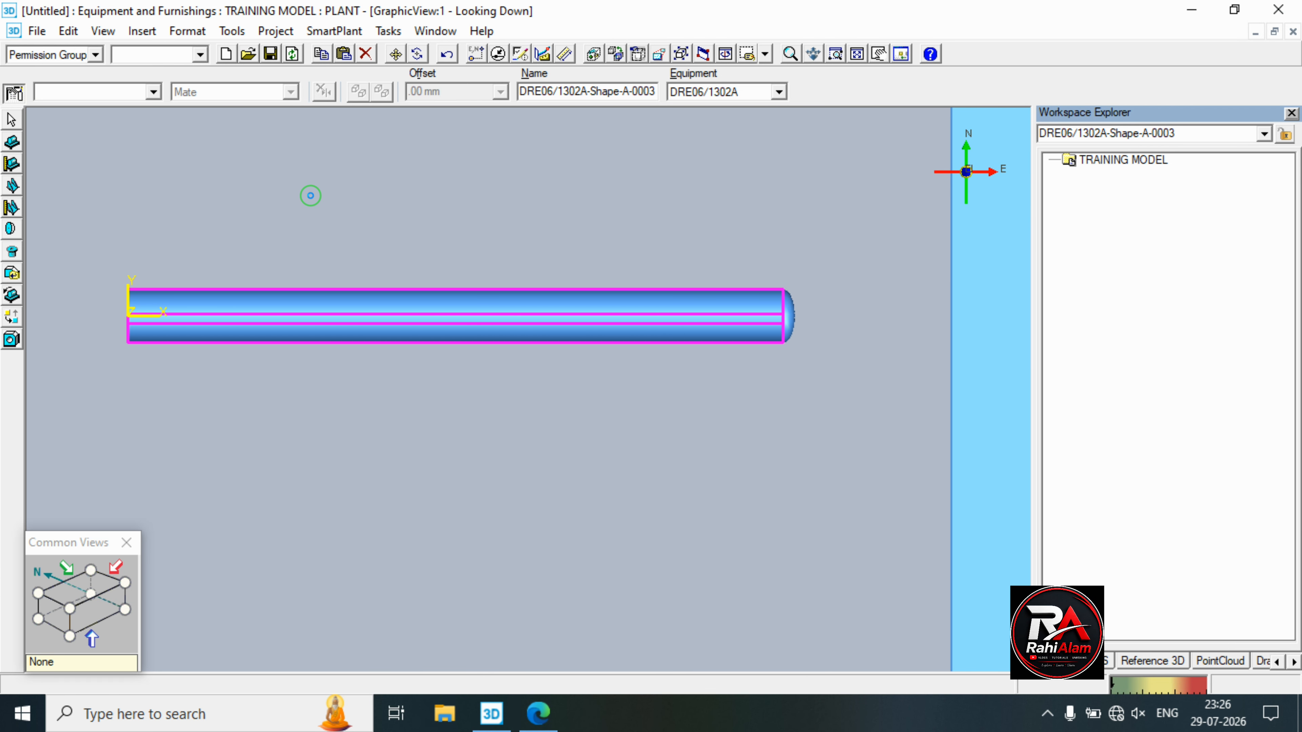
pyautogui.click(311, 197)
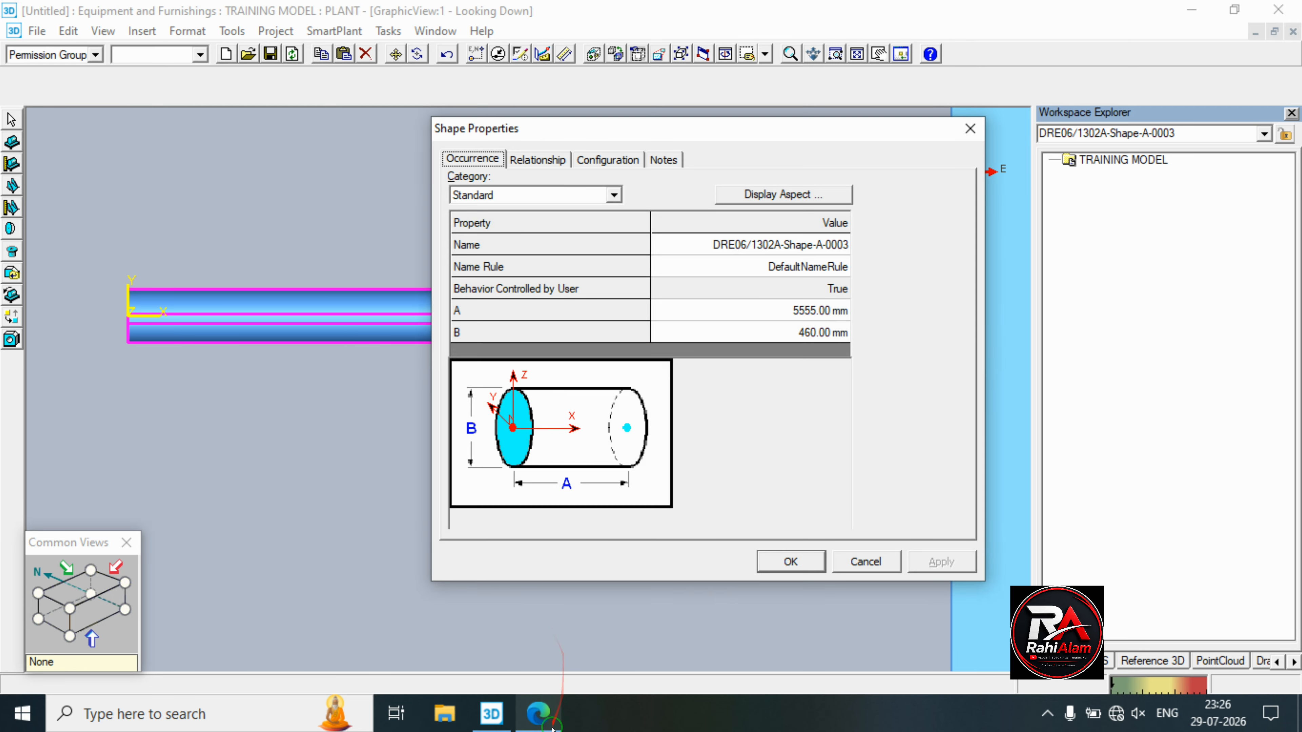
pyautogui.click(538, 713)
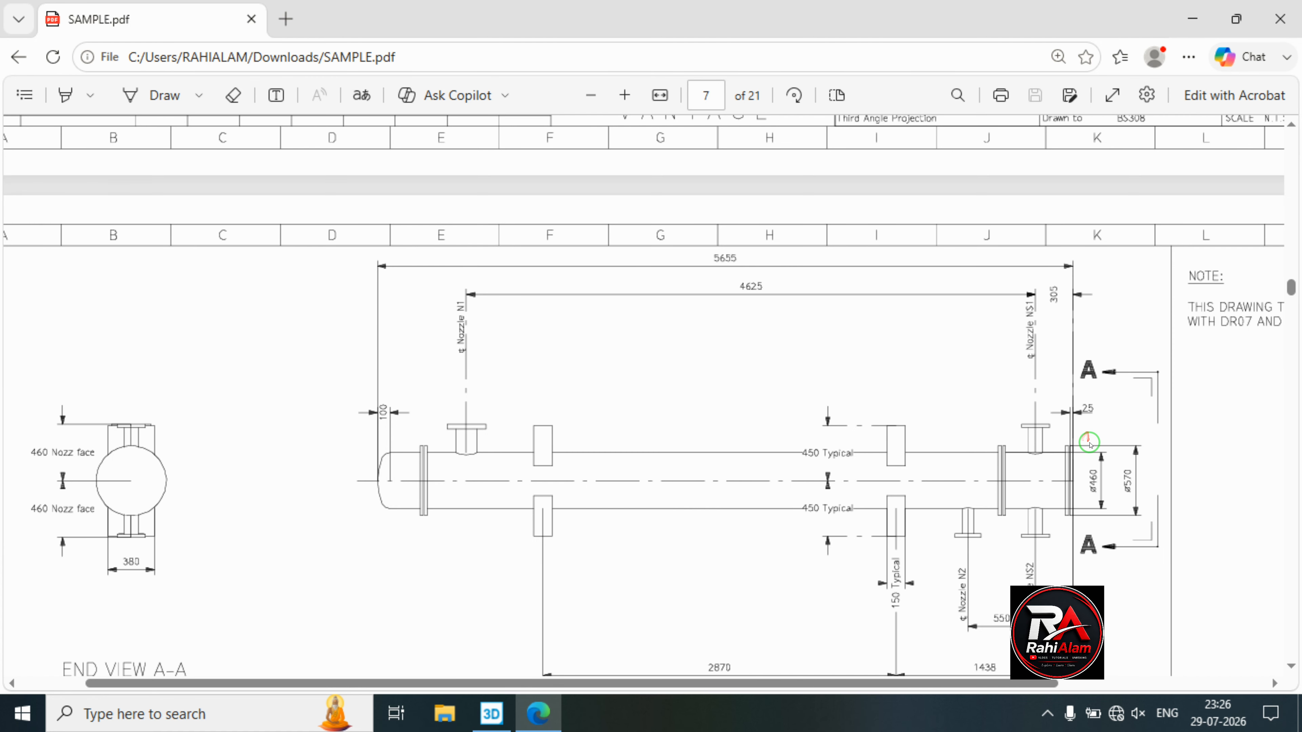
pyautogui.keyDown('ctrl'); pyautogui.scroll(2, 1083, 420); pyautogui.keyUp('ctrl')
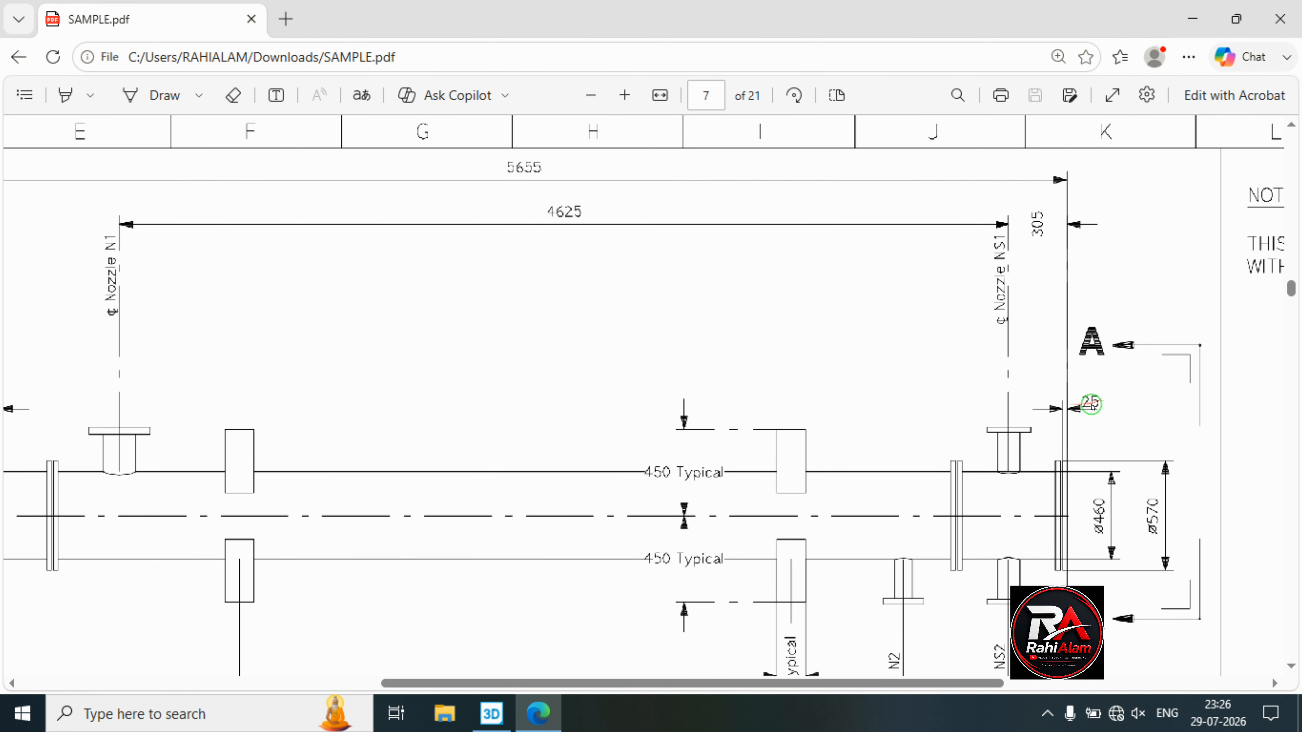
pyautogui.keyDown('ctrl'); pyautogui.scroll(-2, 1091, 405); pyautogui.keyUp('ctrl')
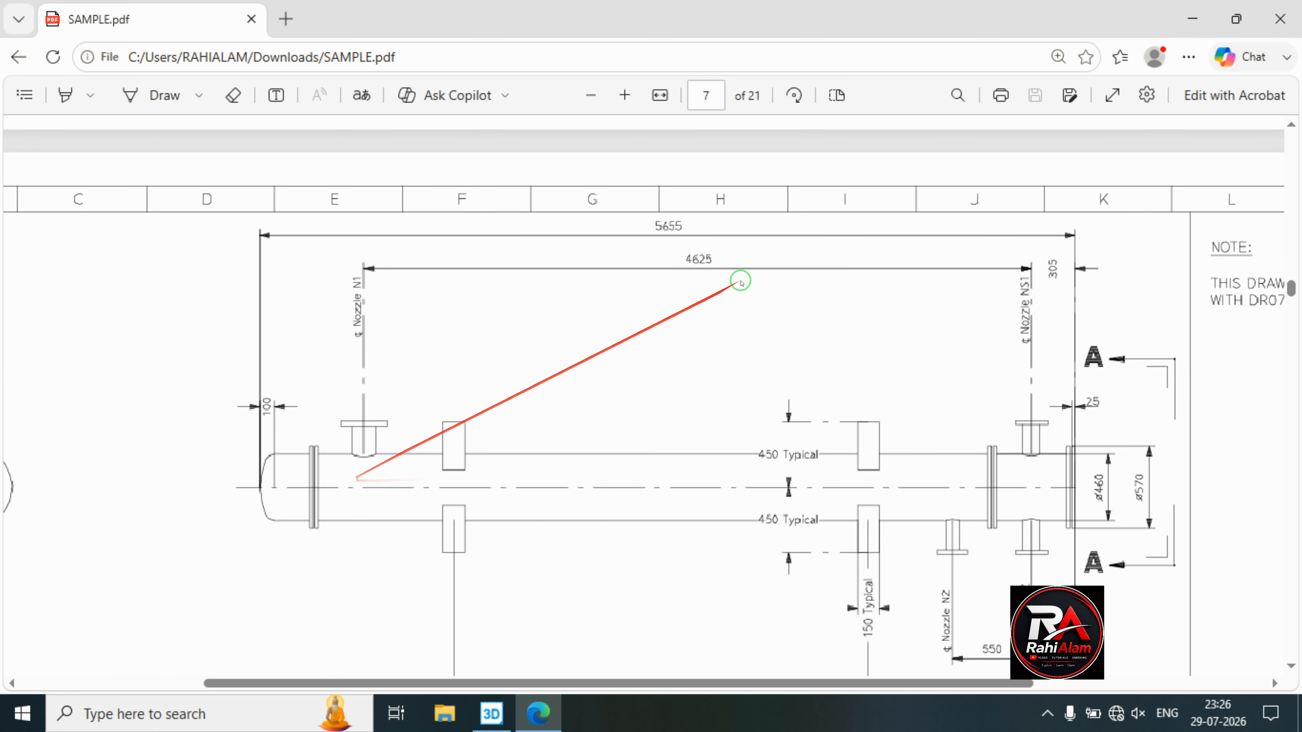
pyautogui.click(1191, 17)
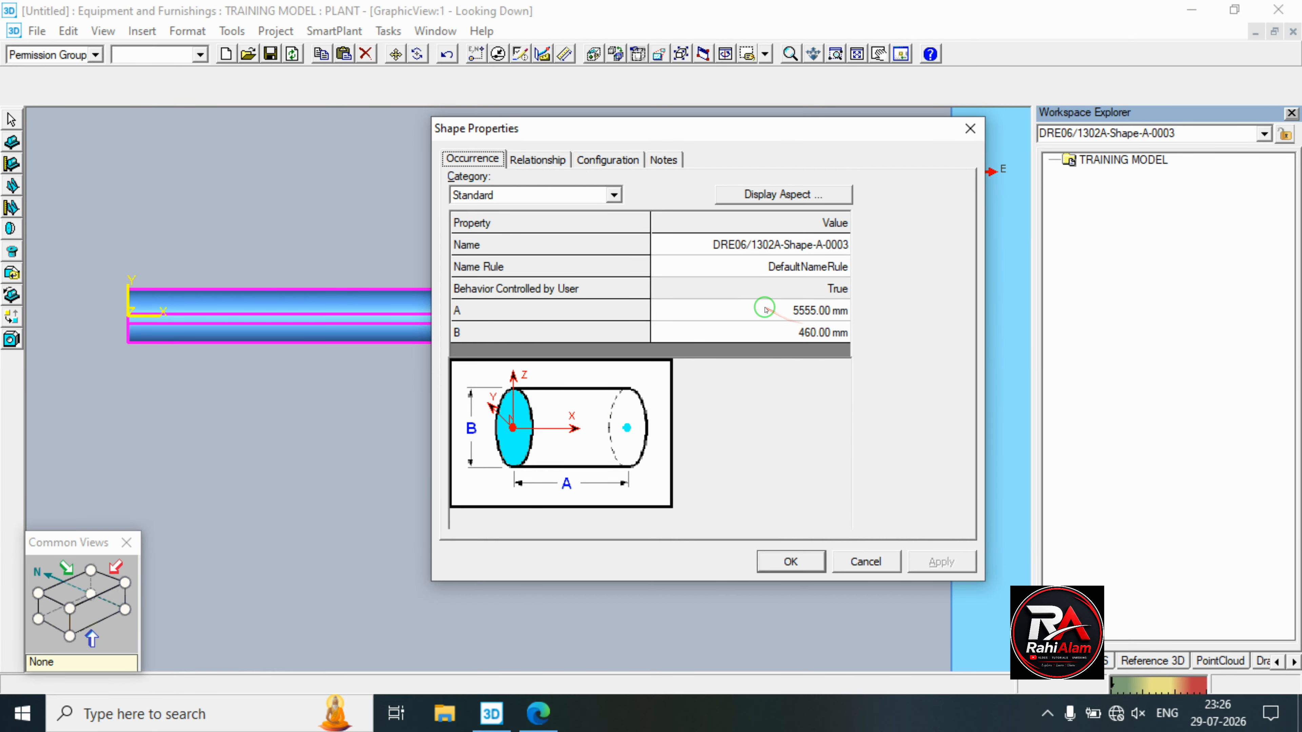
# Turn the copied cylinder into the west end flange by setting dimension A to 25 mm and B to 570 mm.
pyautogui.click(789, 307)
pyautogui.write('25')
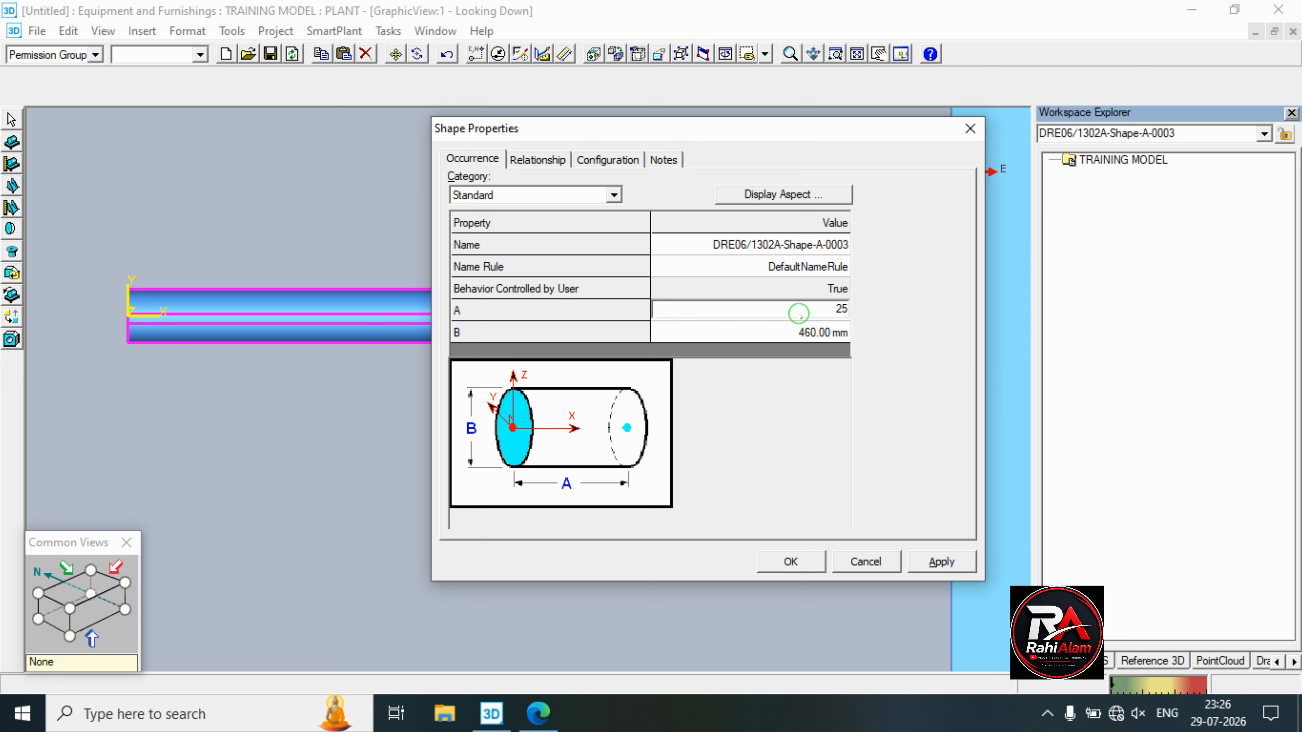
pyautogui.click(814, 338)
pyautogui.write('5')
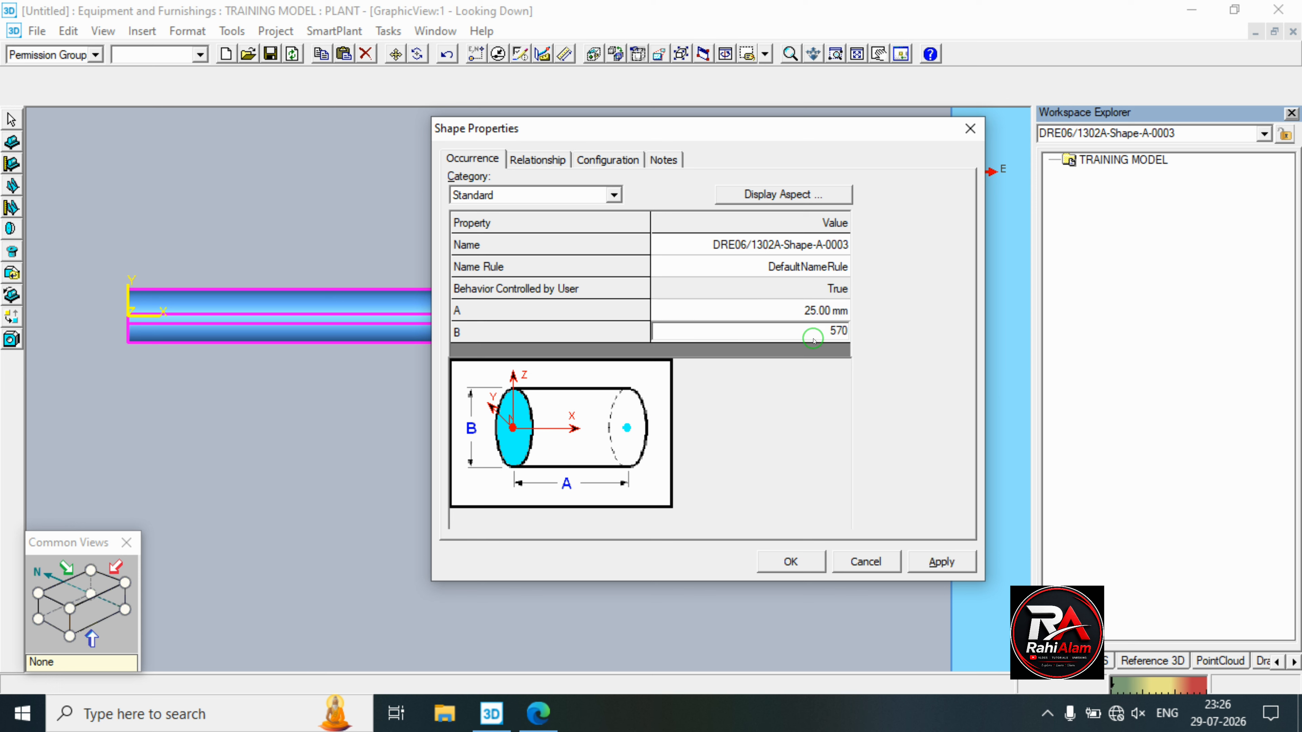
pyautogui.write('70')
pyautogui.click(938, 563)
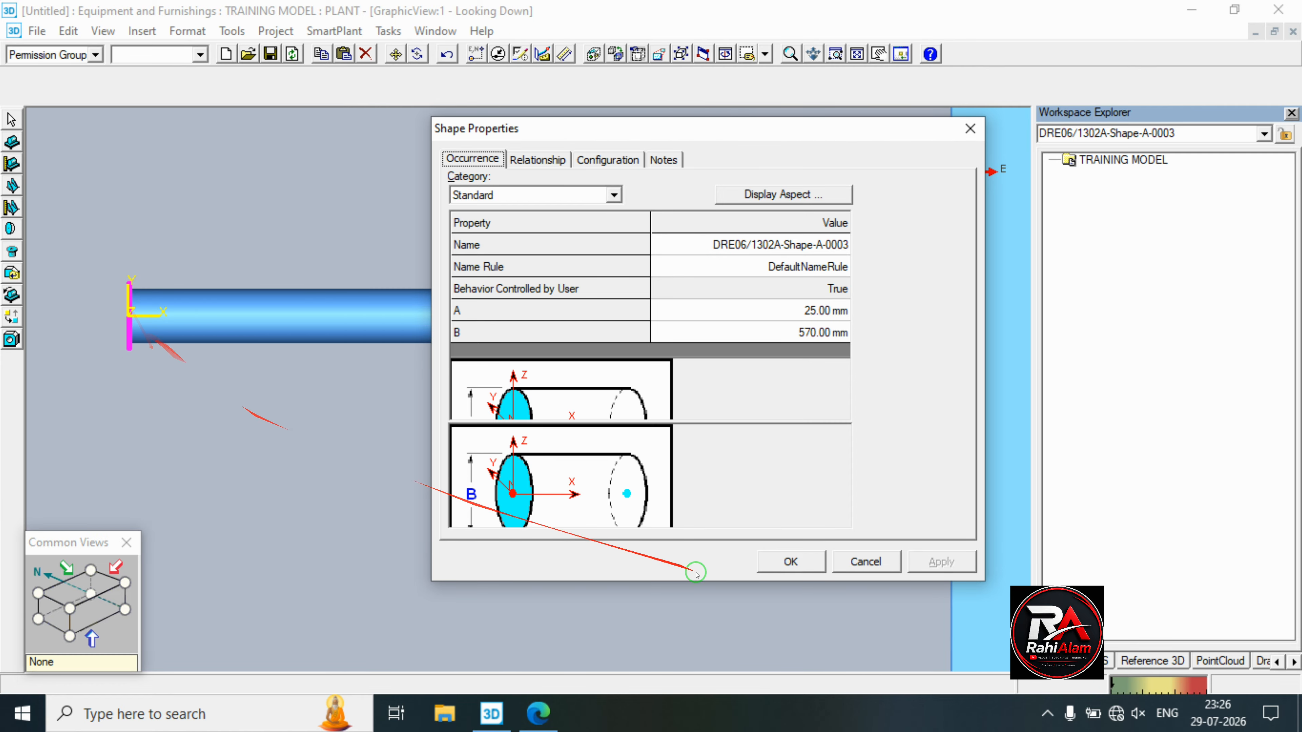
pyautogui.click(791, 562)
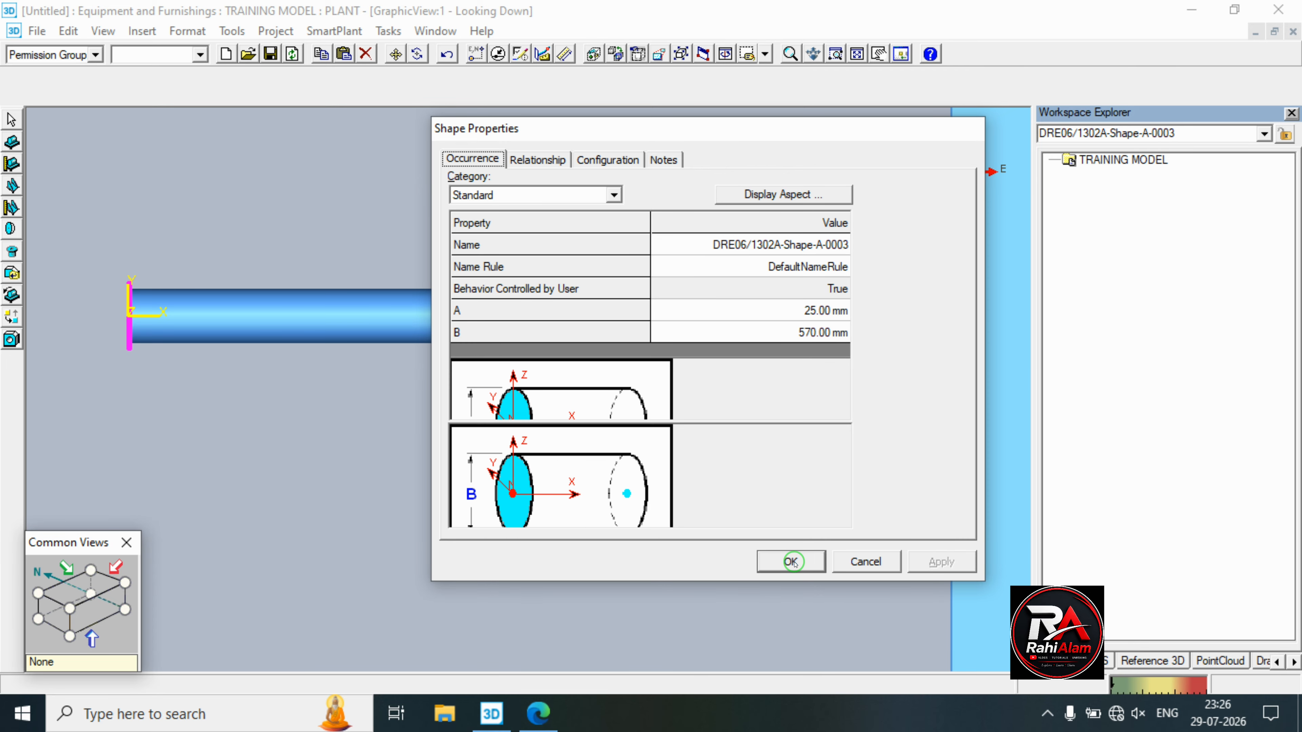
# Examine the paired flanges and their positions along the shell in SAMPLE.pdf, and return to Smart 3D.
pyautogui.click(537, 713)
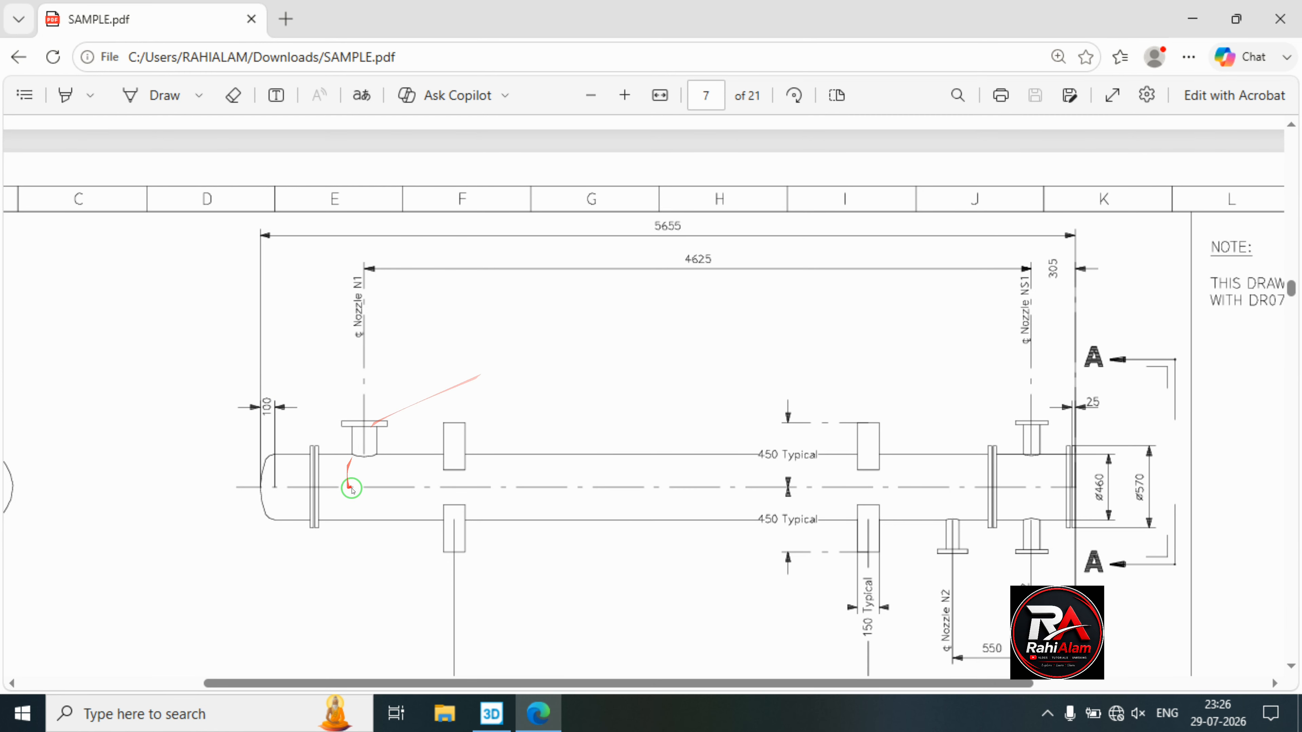
pyautogui.scroll(-3, 410, 446)
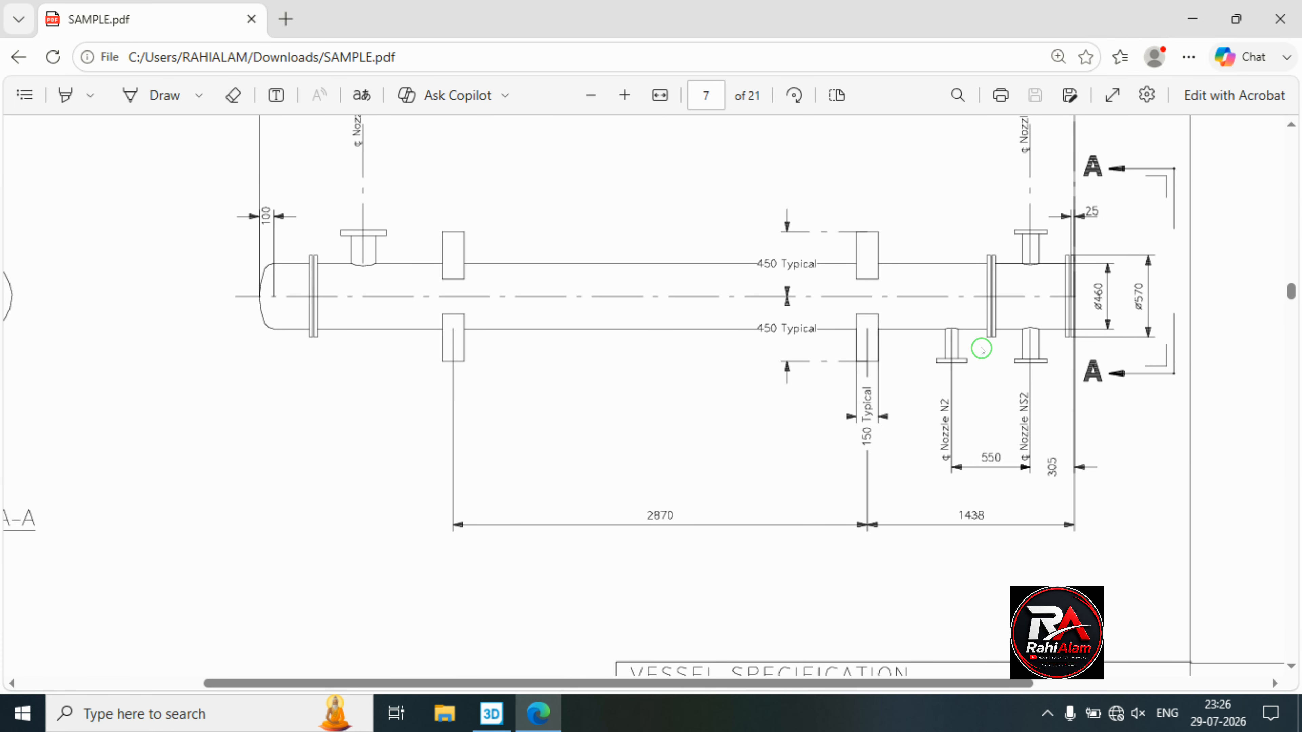
pyautogui.scroll(3, 1091, 410)
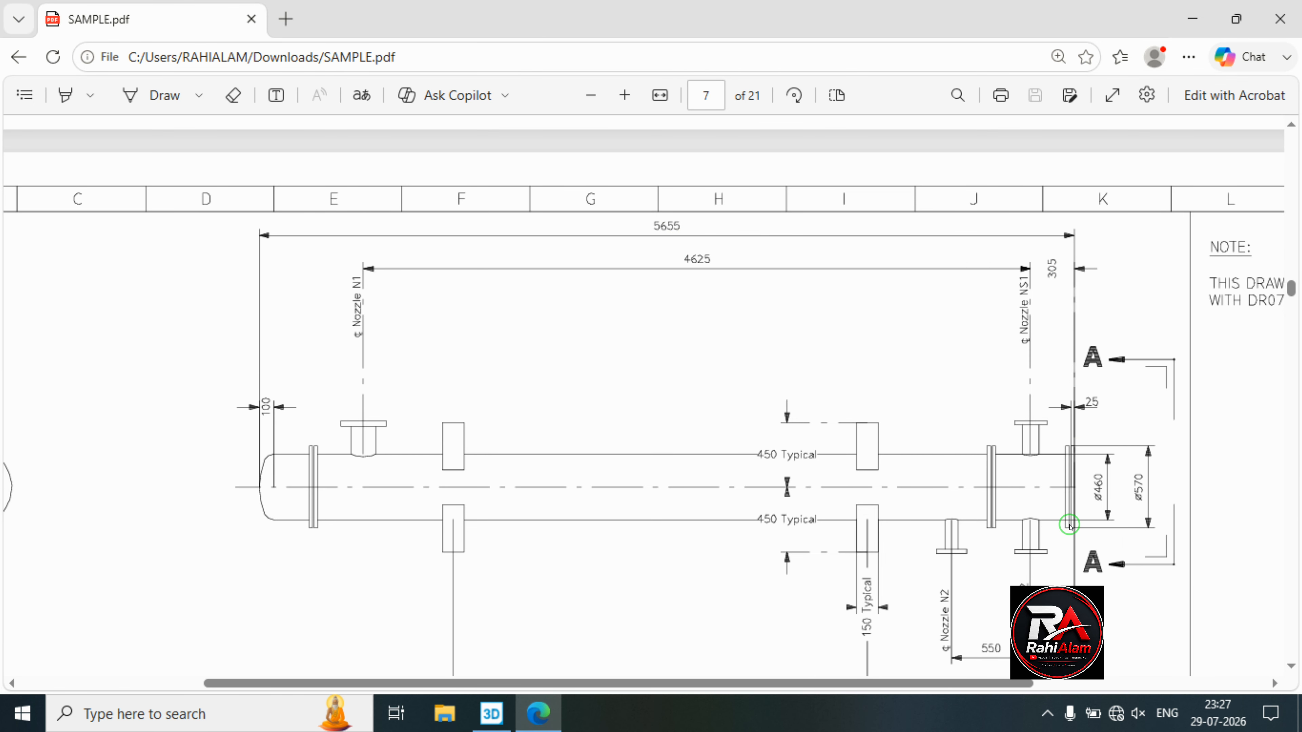
pyautogui.click(1192, 19)
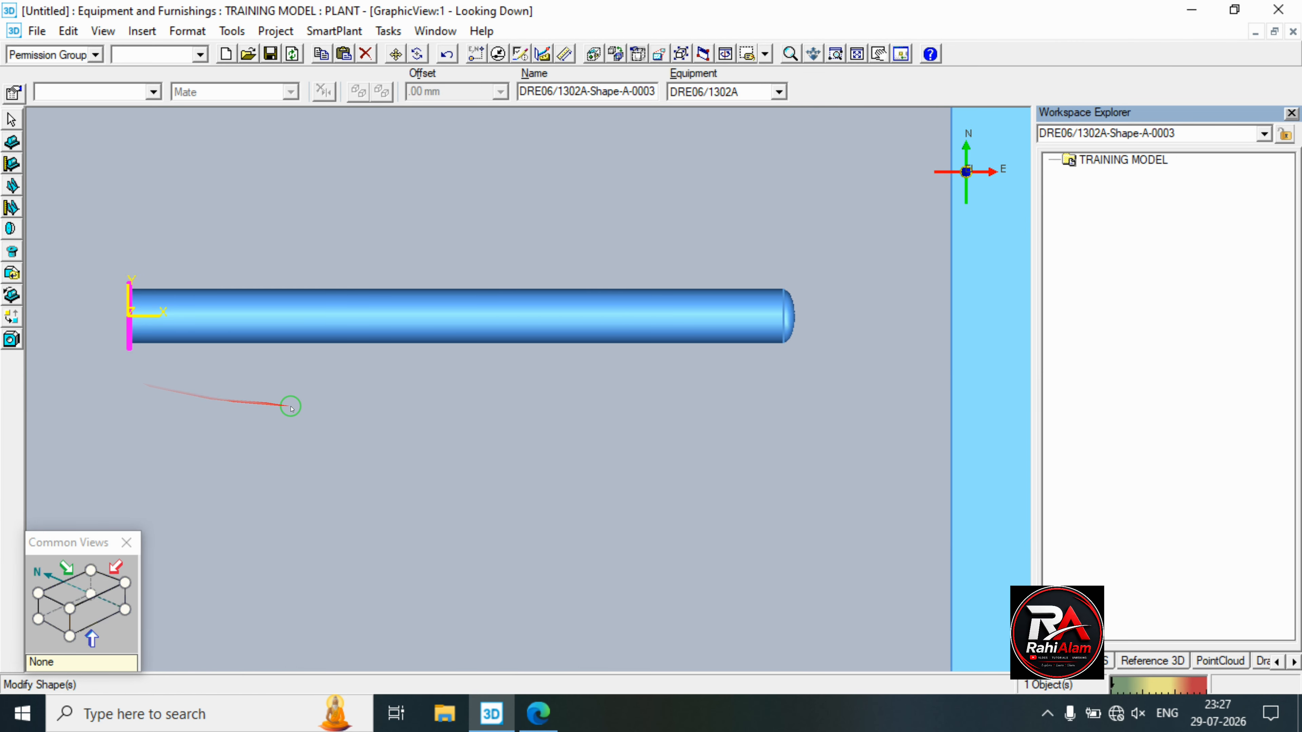
# Copy the west end flange and paste it in place under equipment DRE06/1302A.
pyautogui.scroll(3, 290, 382)
pyautogui.moveTo(292, 385); pyautogui.dragTo(294, 524, button='middle')
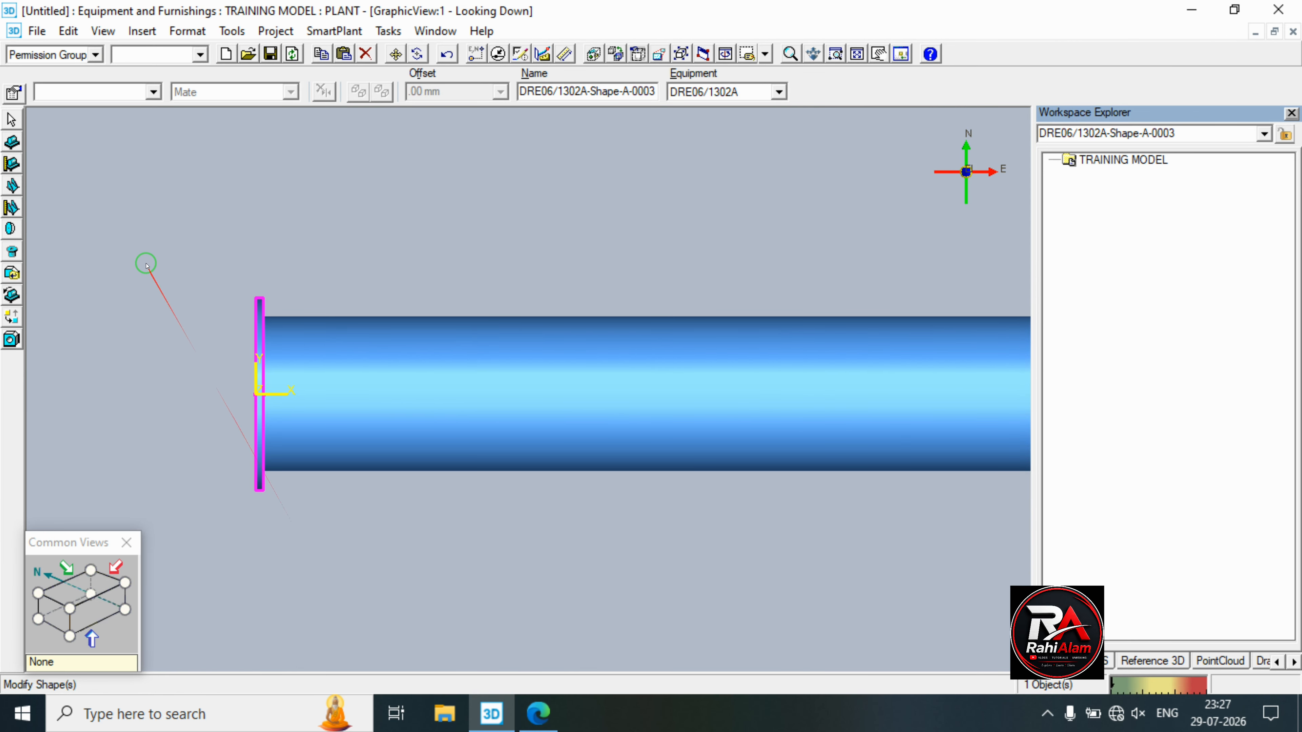
pyautogui.click(321, 53)
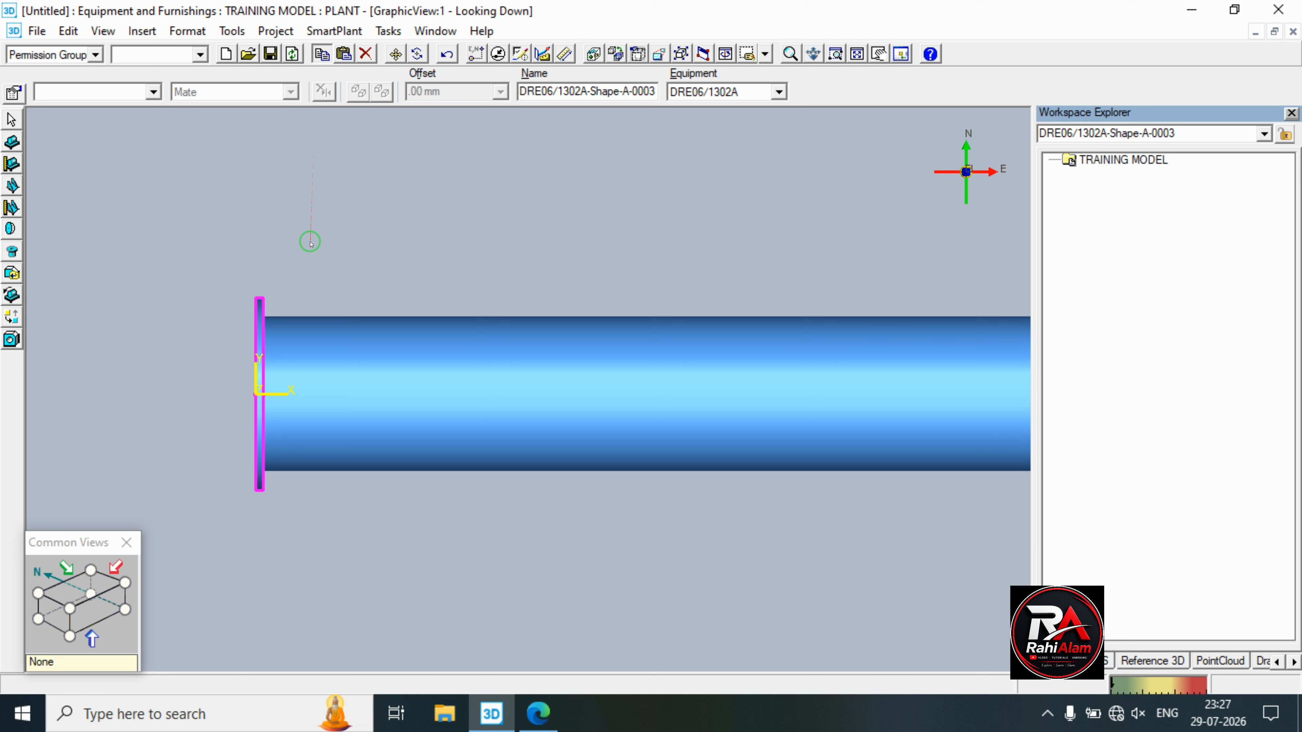
pyautogui.click(309, 243)
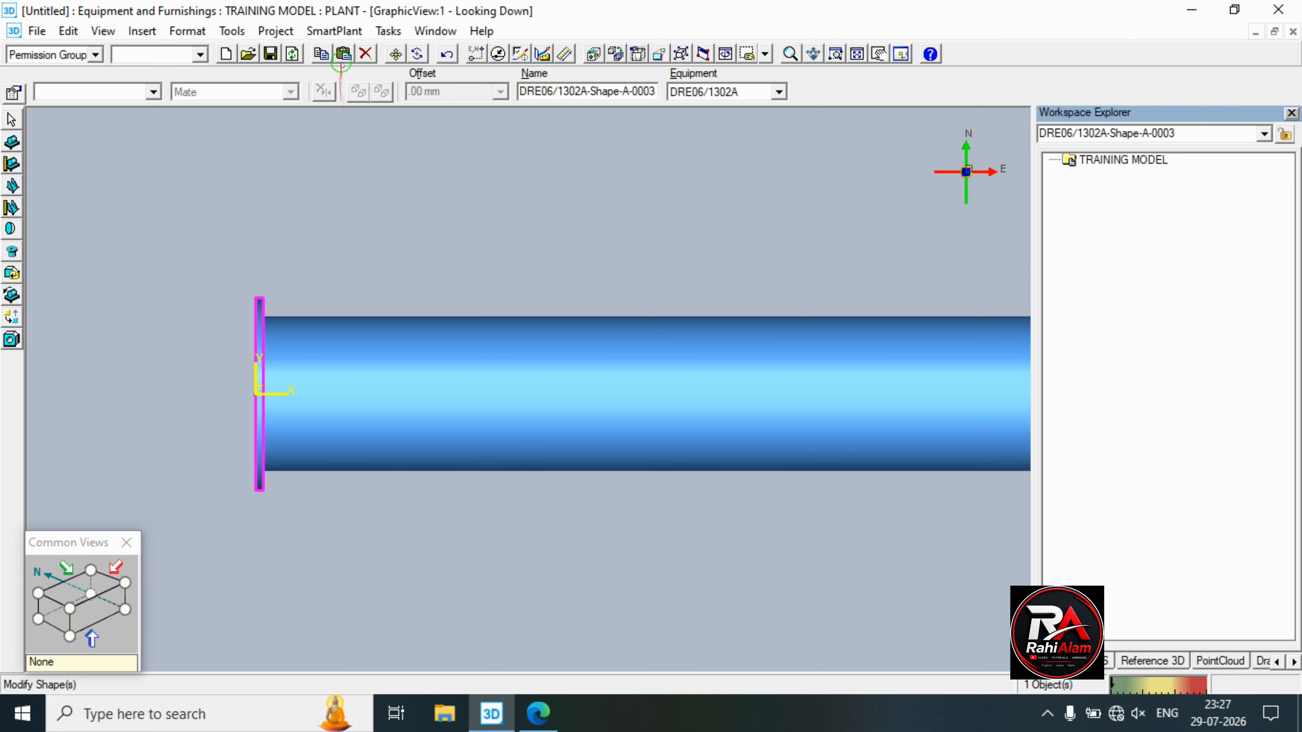
pyautogui.click(342, 56)
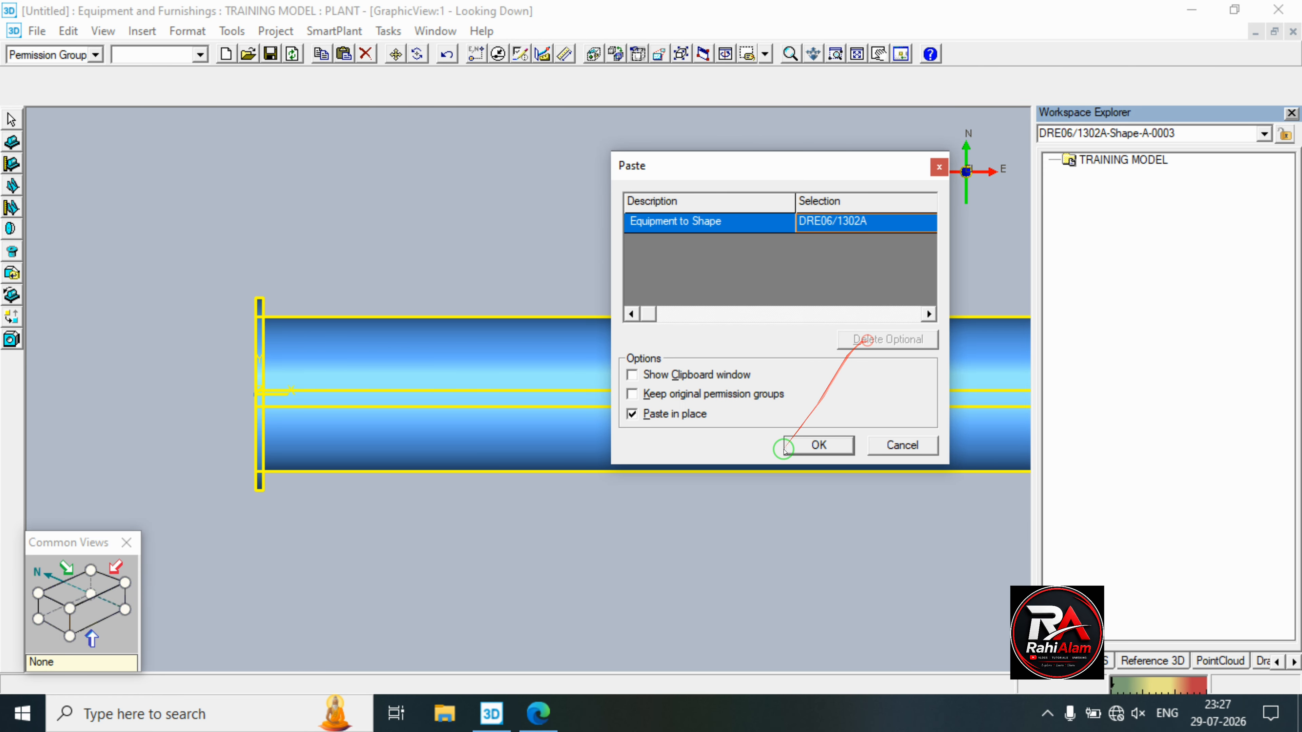
pyautogui.click(818, 446)
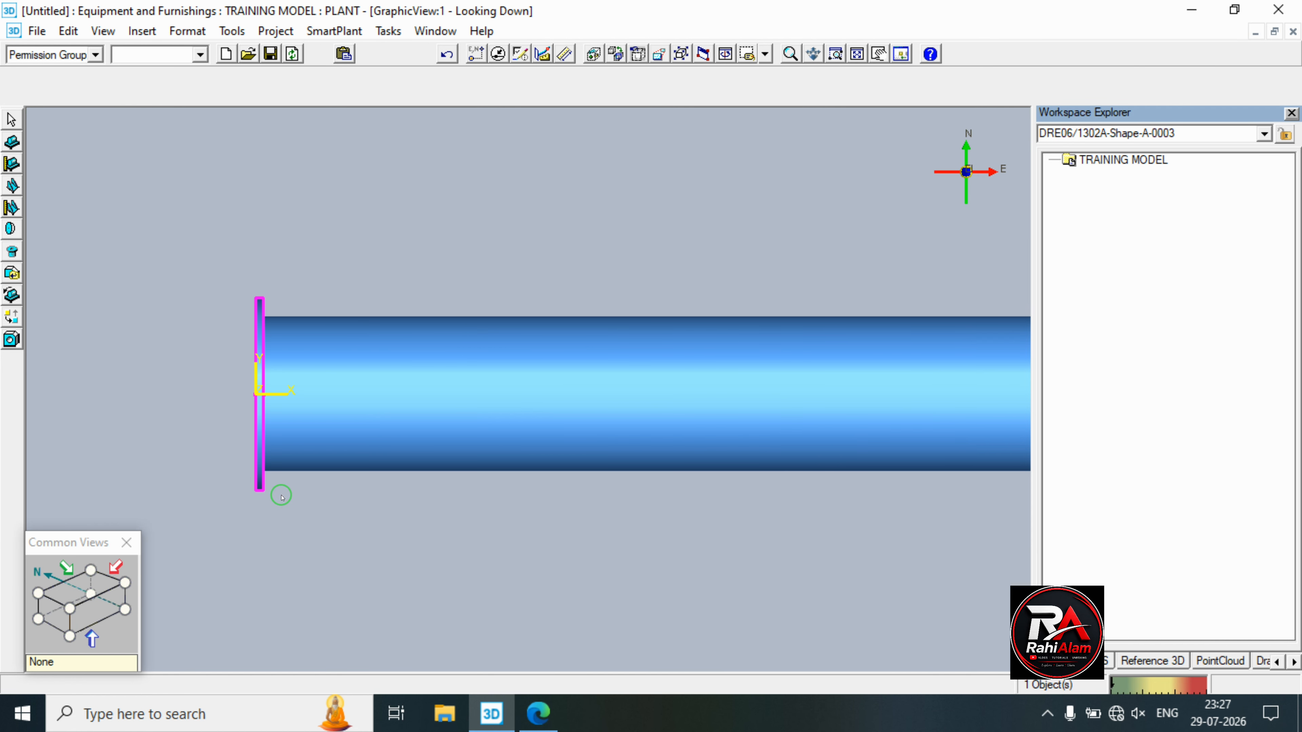
# Select the pasted flange, set the PinPoint reference at the centre of the shell's west end, and enable Fast move for moving it.
pyautogui.click(257, 402)
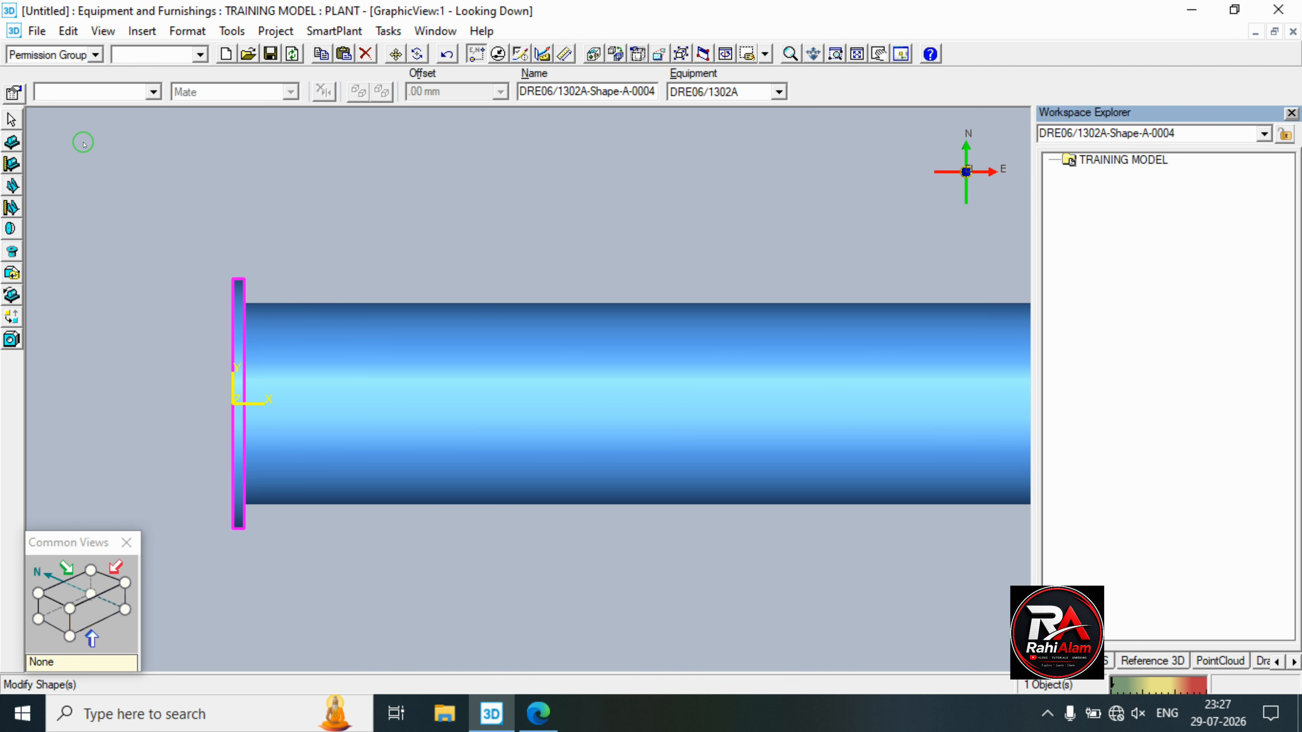
pyautogui.click(476, 53)
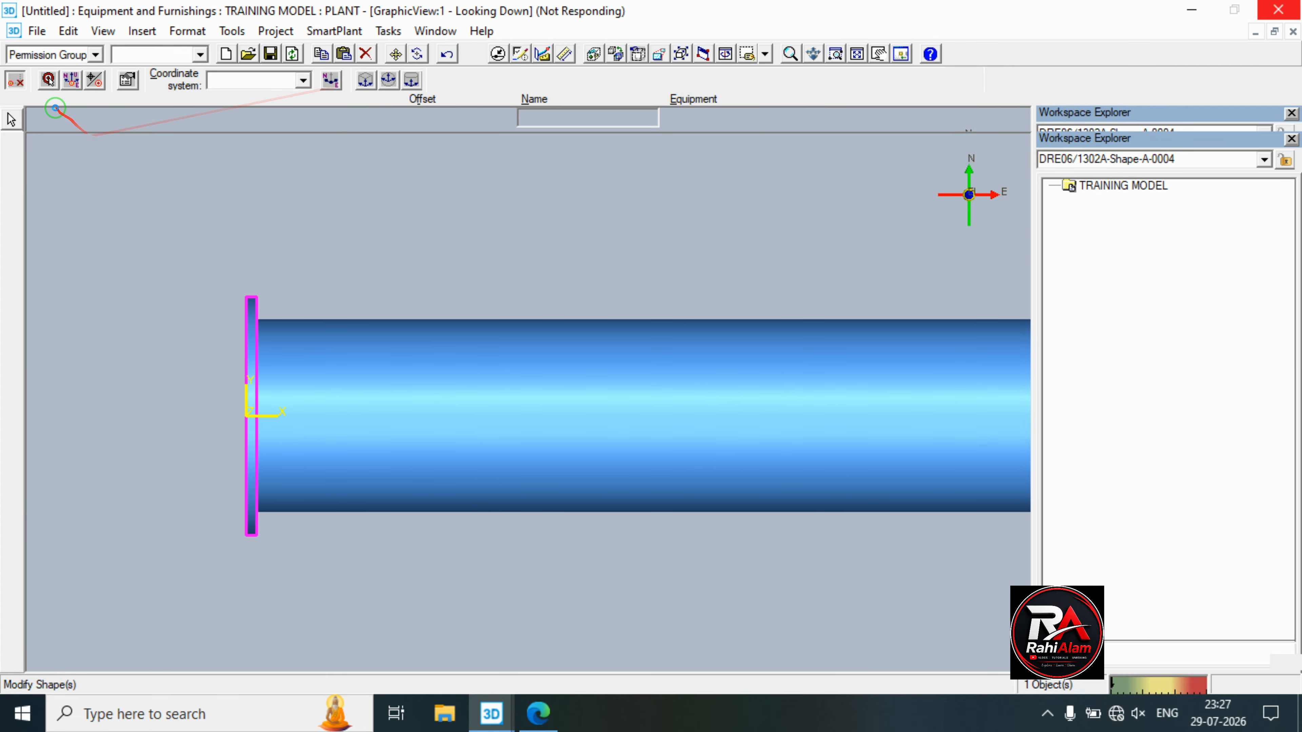
pyautogui.click(47, 81)
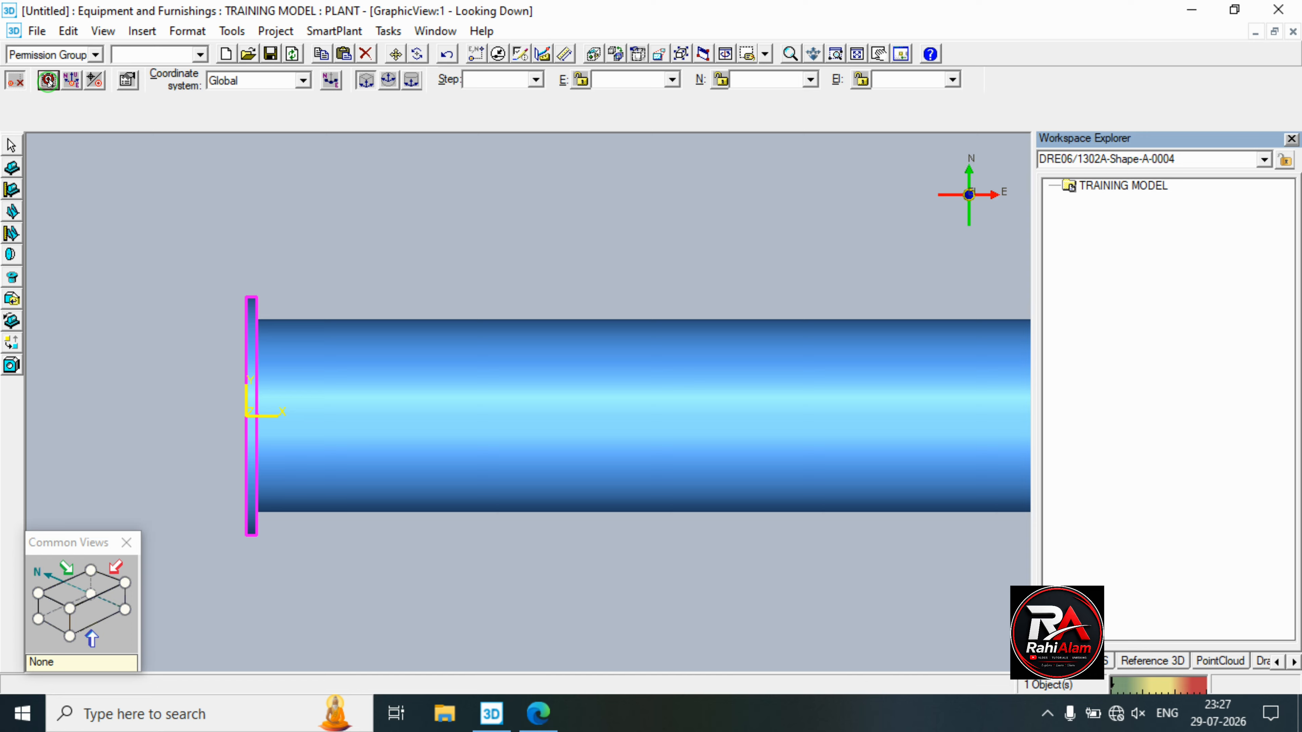
pyautogui.click(246, 416)
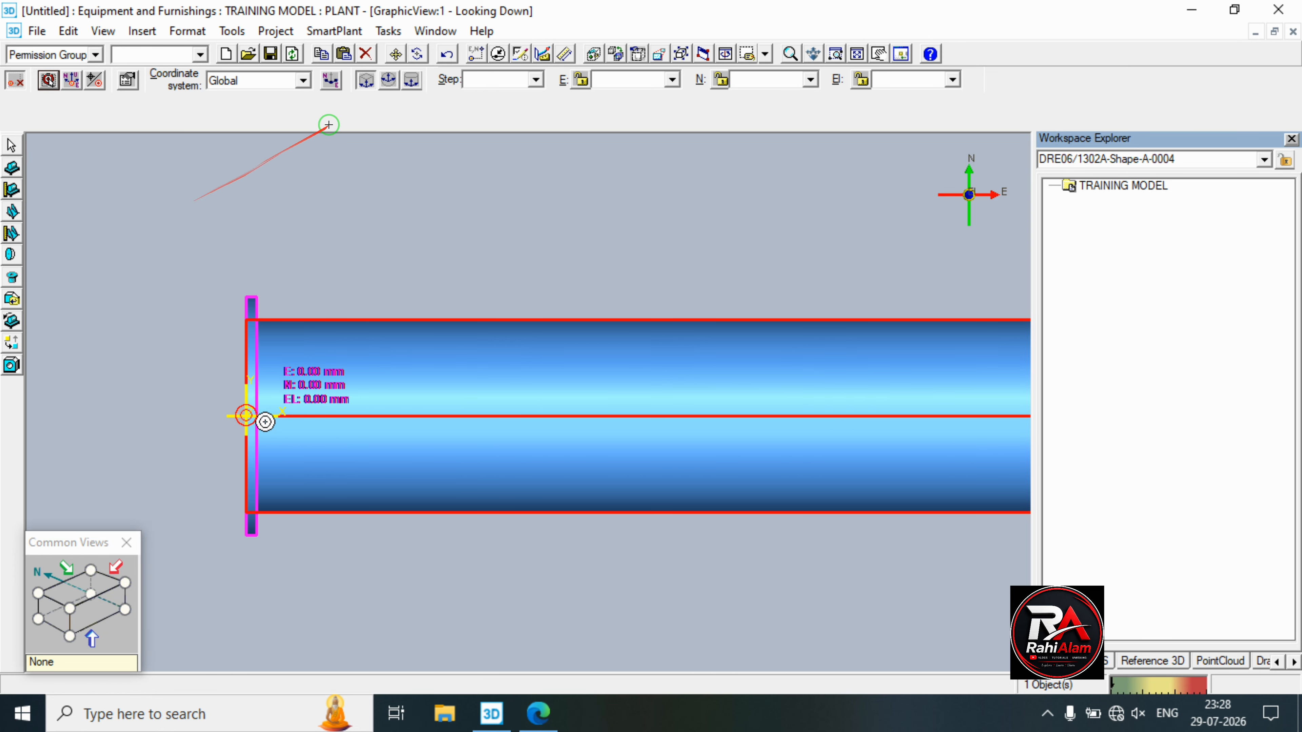
pyautogui.click(396, 54)
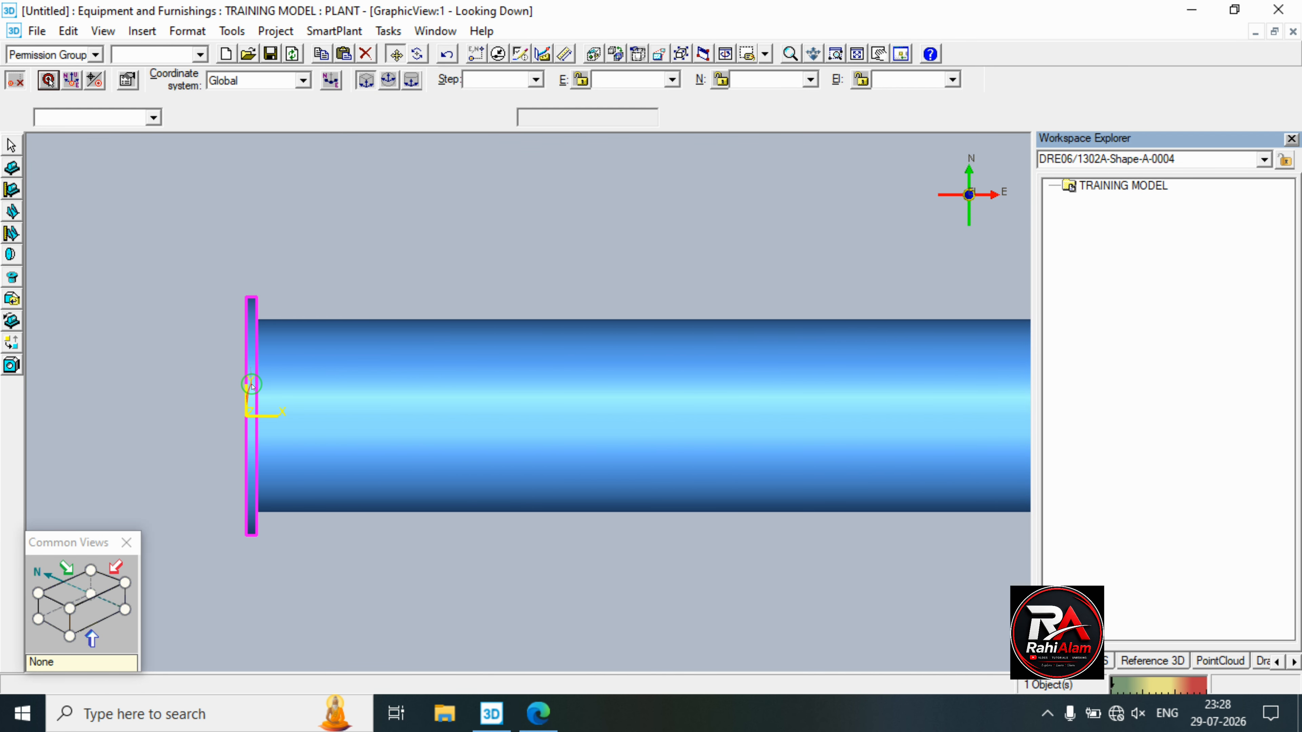
pyautogui.click(320, 256)
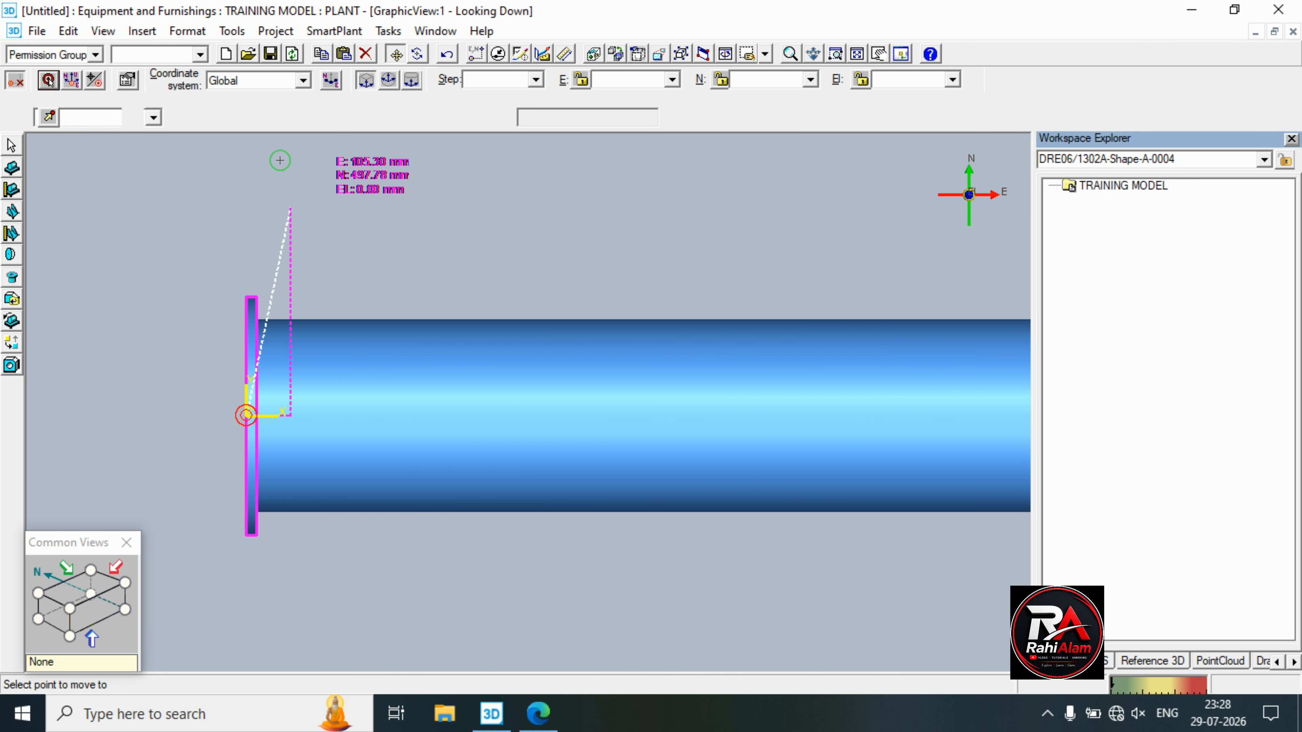
pyautogui.click(370, 120)
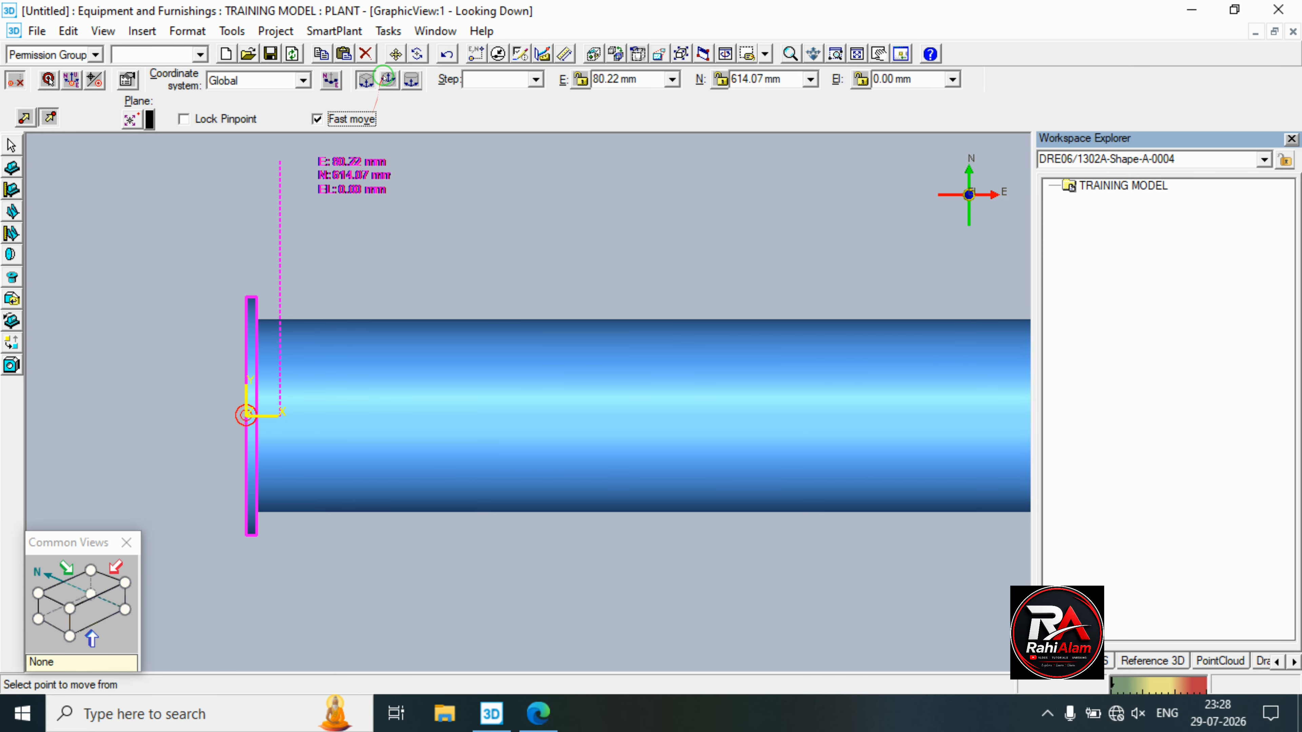
# Move the pasted flange 28 mm east from the centre of the shell's west end.
pyautogui.click(396, 56)
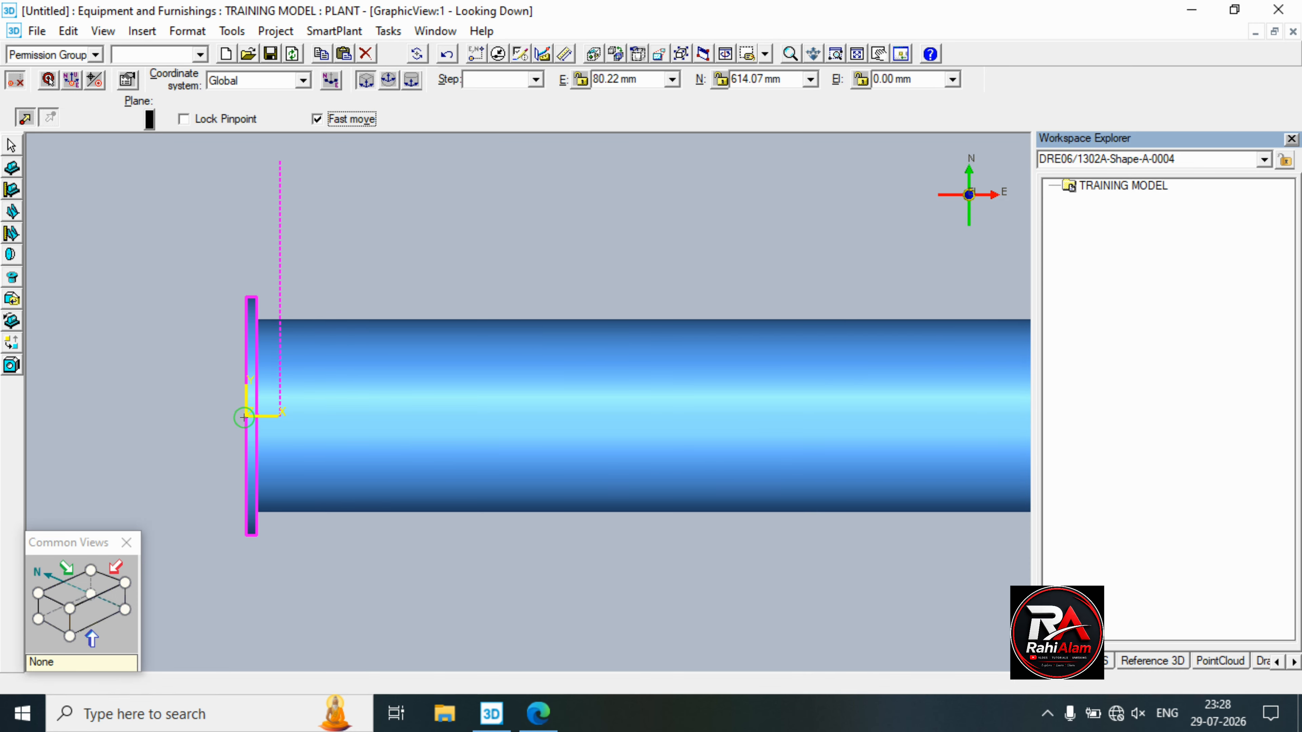
pyautogui.click(266, 421)
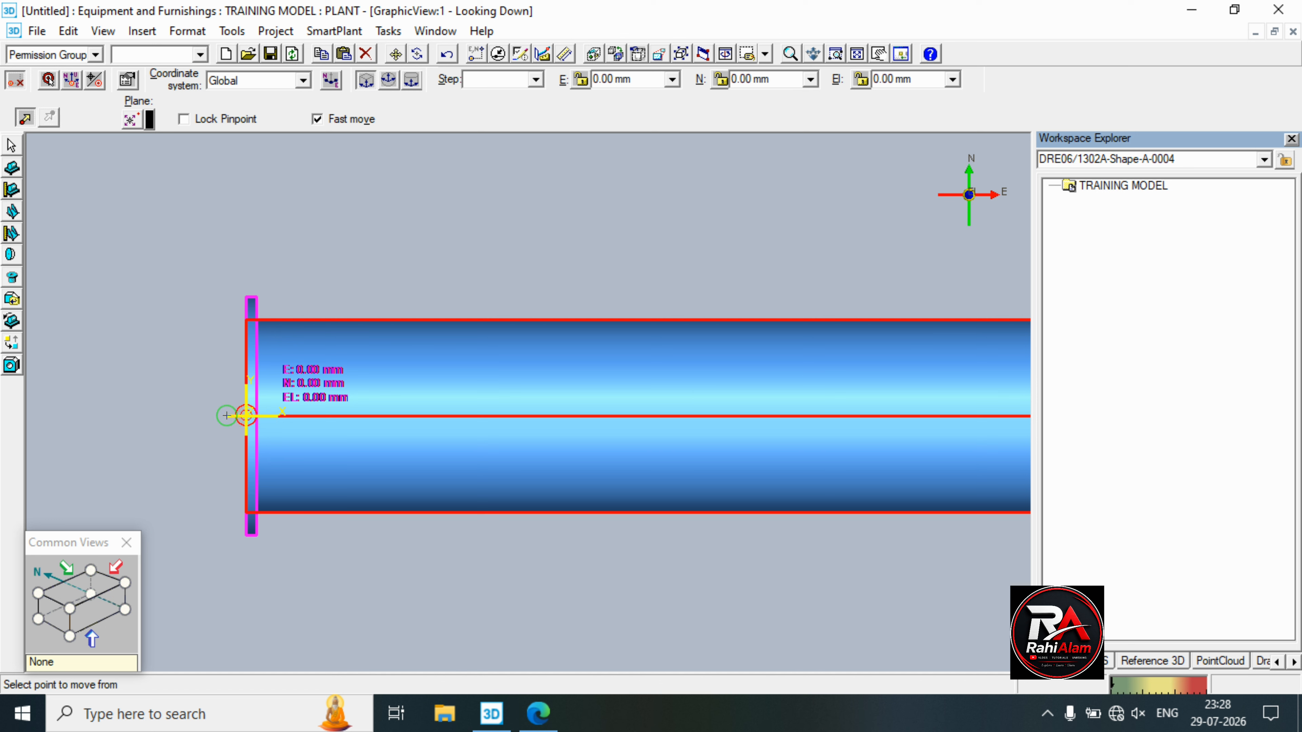
pyautogui.click(259, 419)
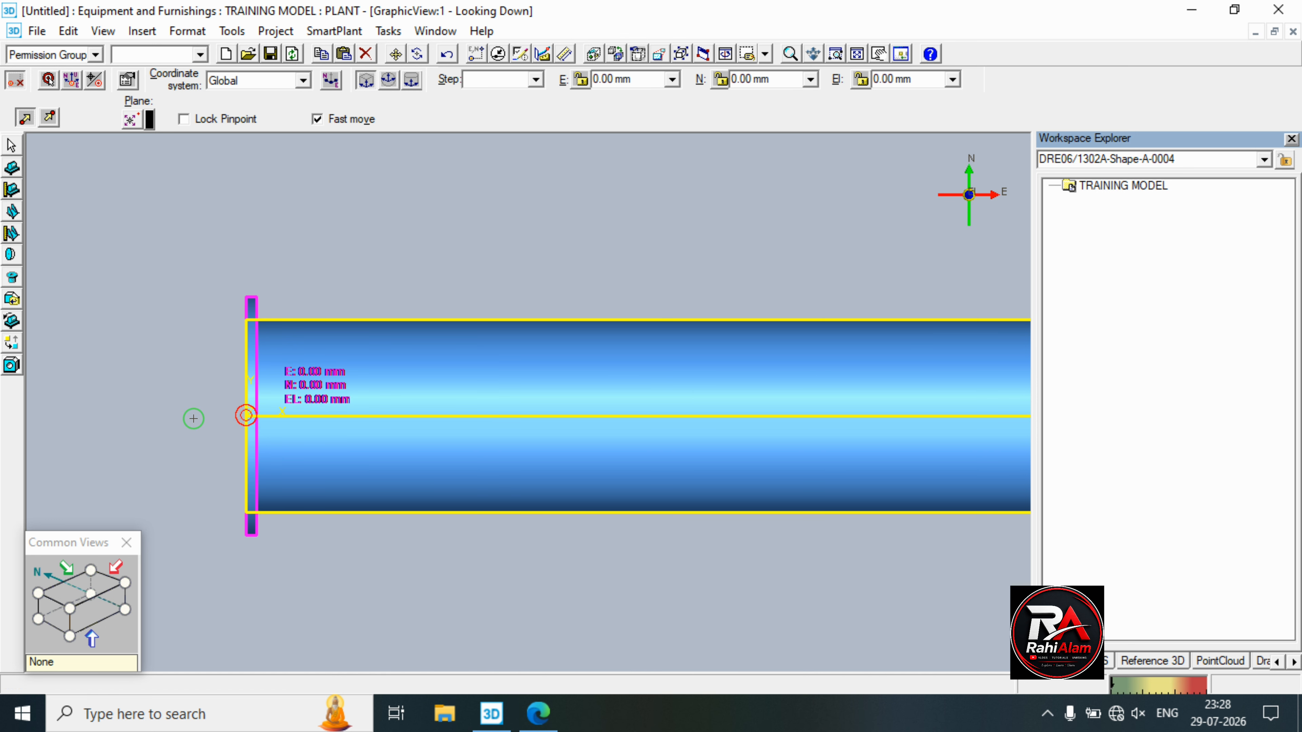
pyautogui.click(193, 419)
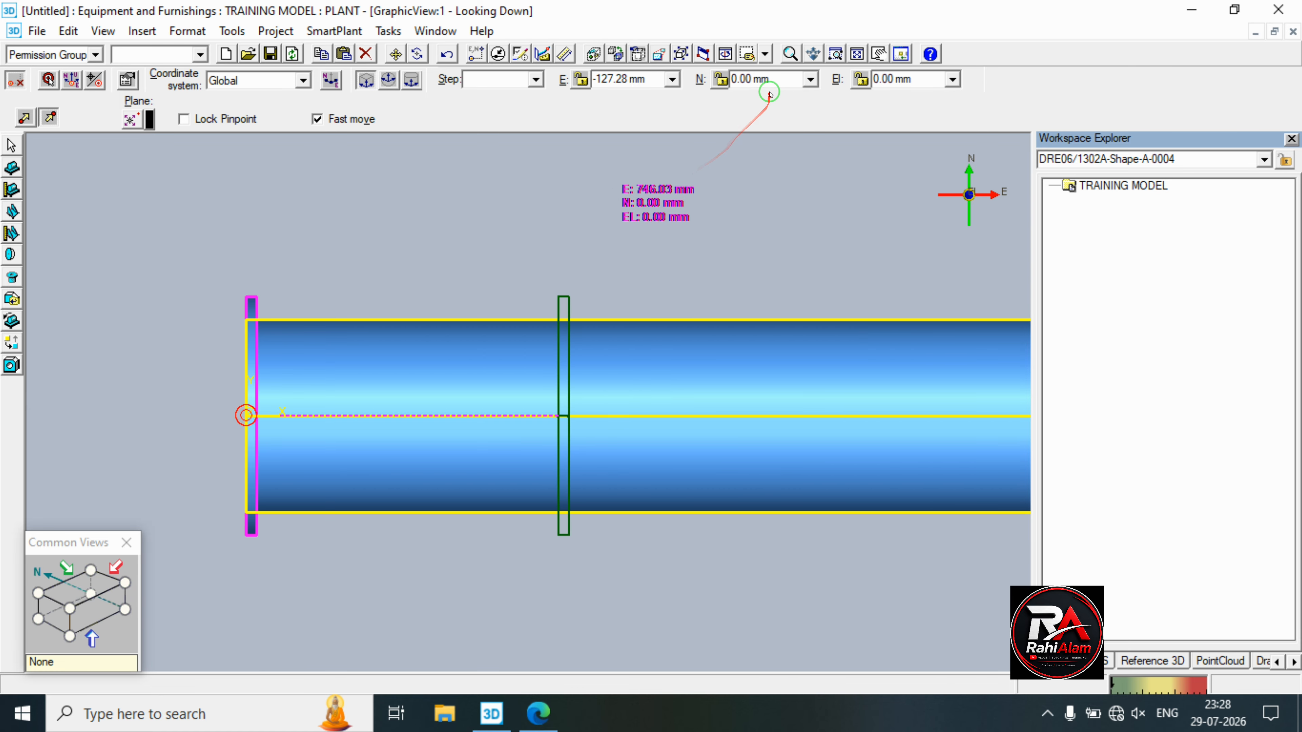
pyautogui.click(633, 80)
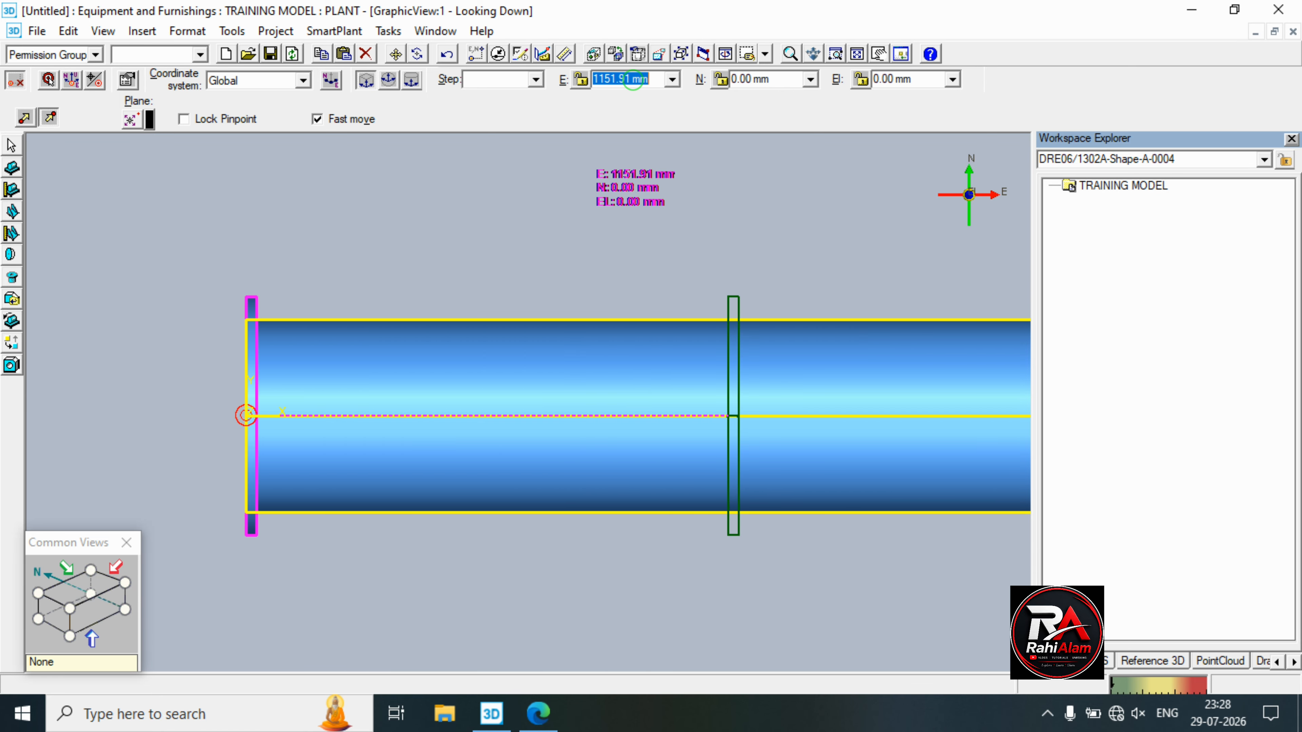
pyautogui.write('28')
pyautogui.press('Return')
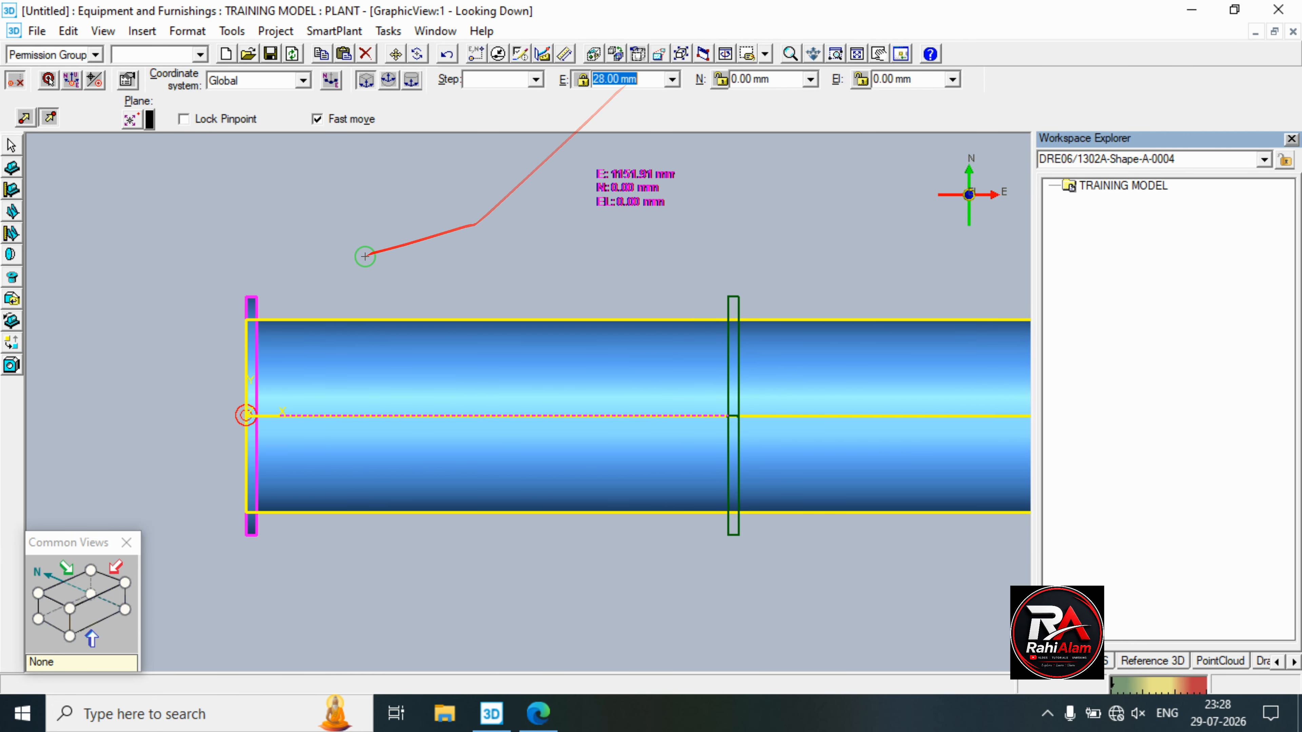
pyautogui.click(318, 274)
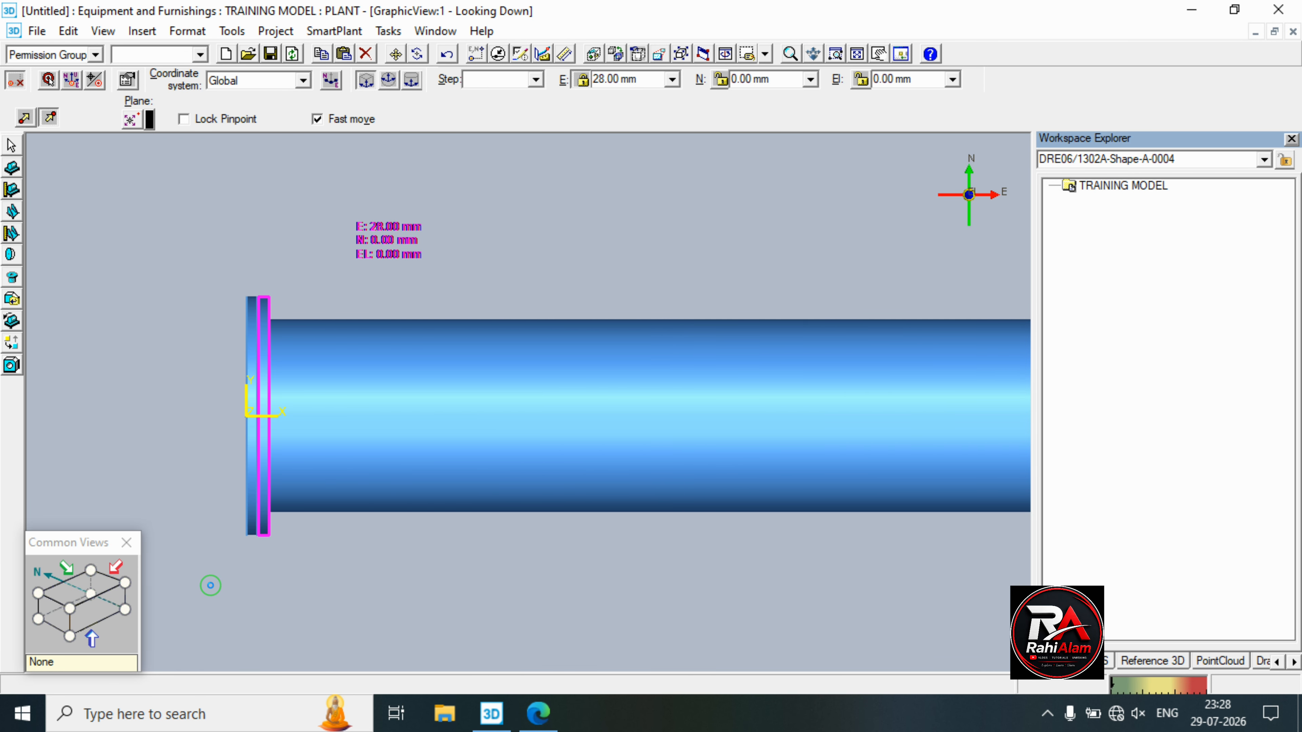
# Check the spacing of the flange pairs on the condenser elevation in SAMPLE.pdf, and return to Smart 3D.
pyautogui.click(538, 713)
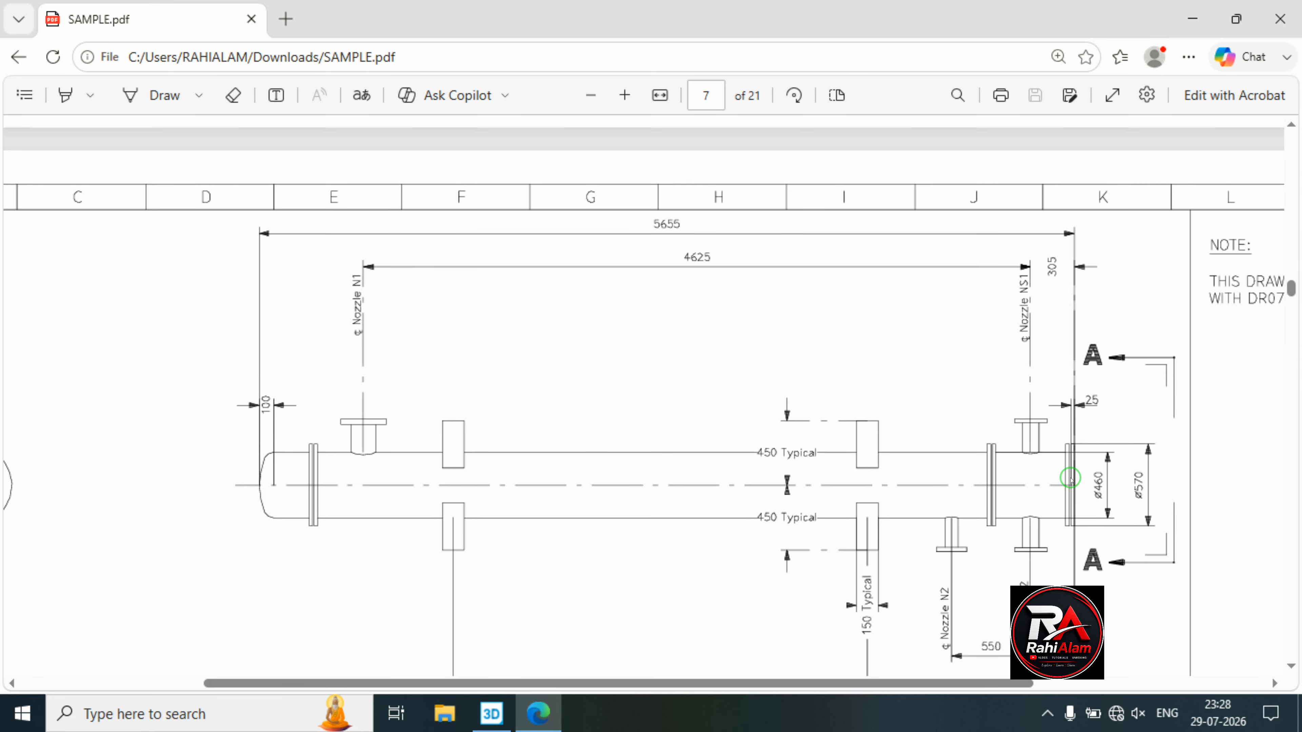
pyautogui.scroll(-2, 1070, 478)
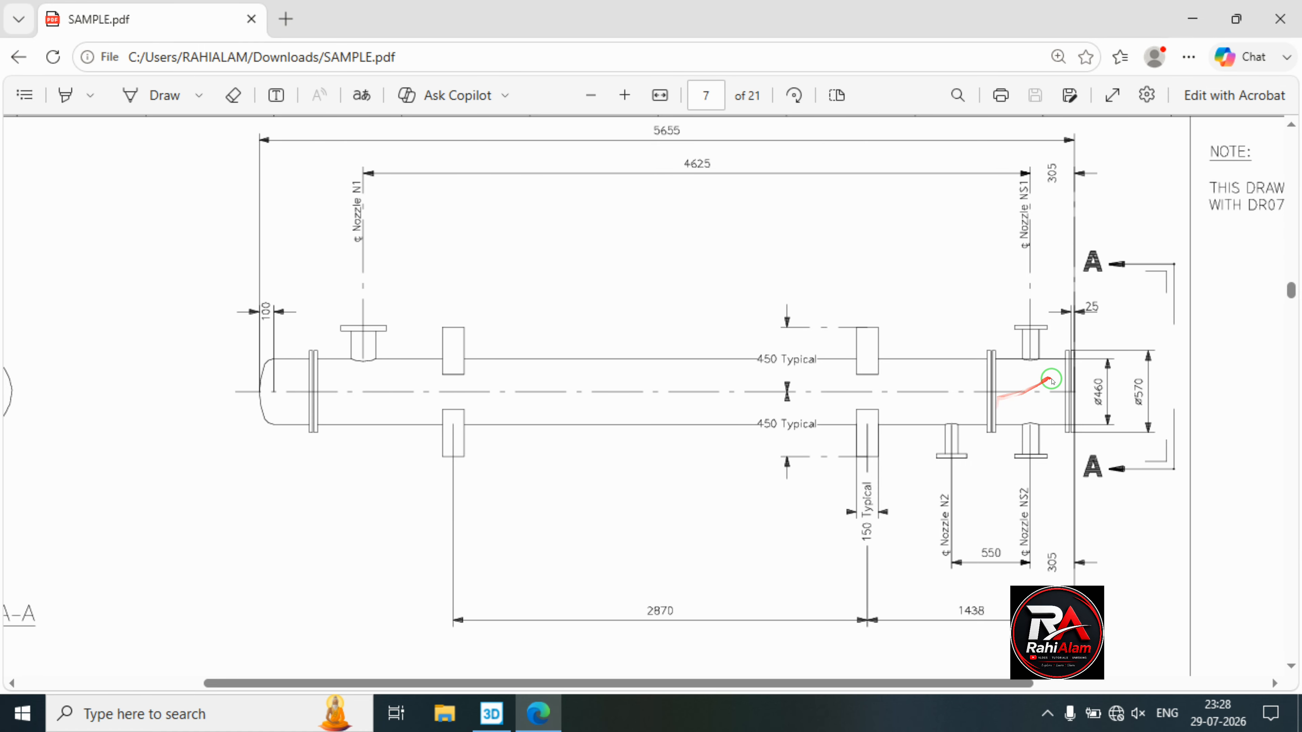
pyautogui.click(1192, 19)
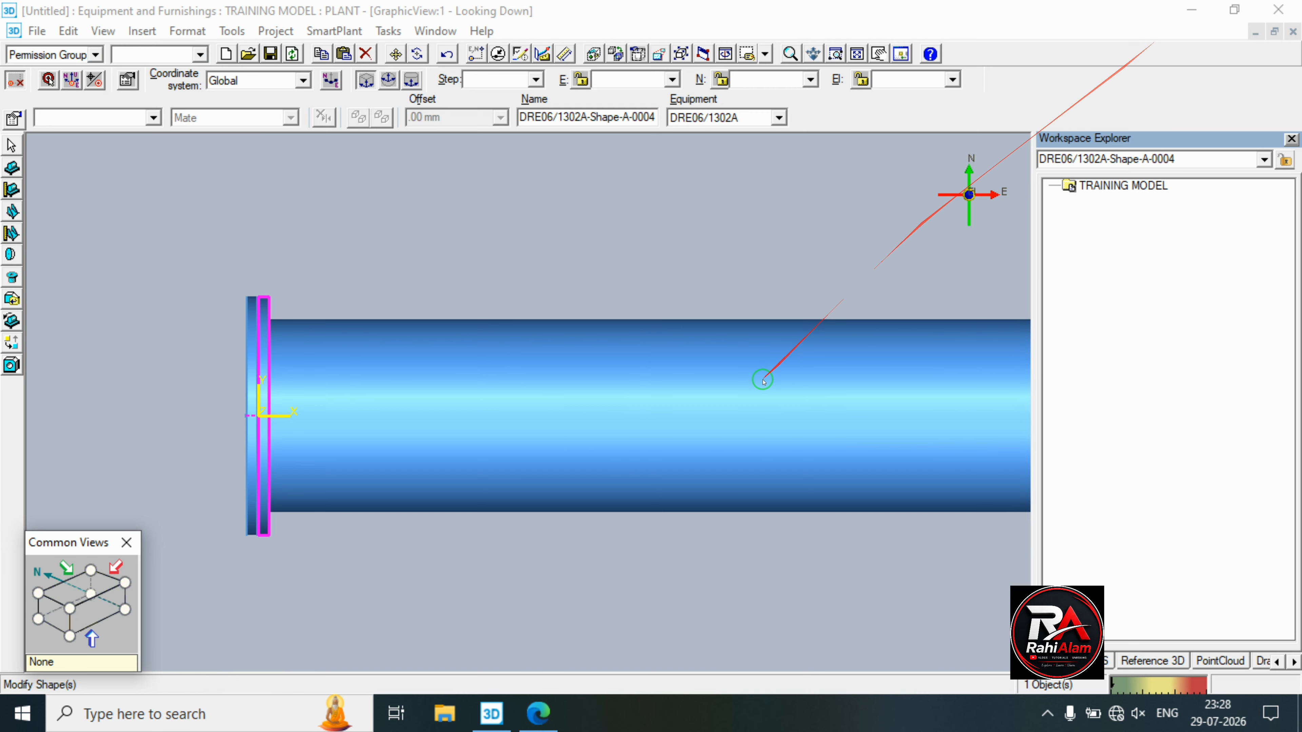
# Select both west end flanges together and copy them with the centre of the west flange's outer face as reference point.
pyautogui.click(251, 236)
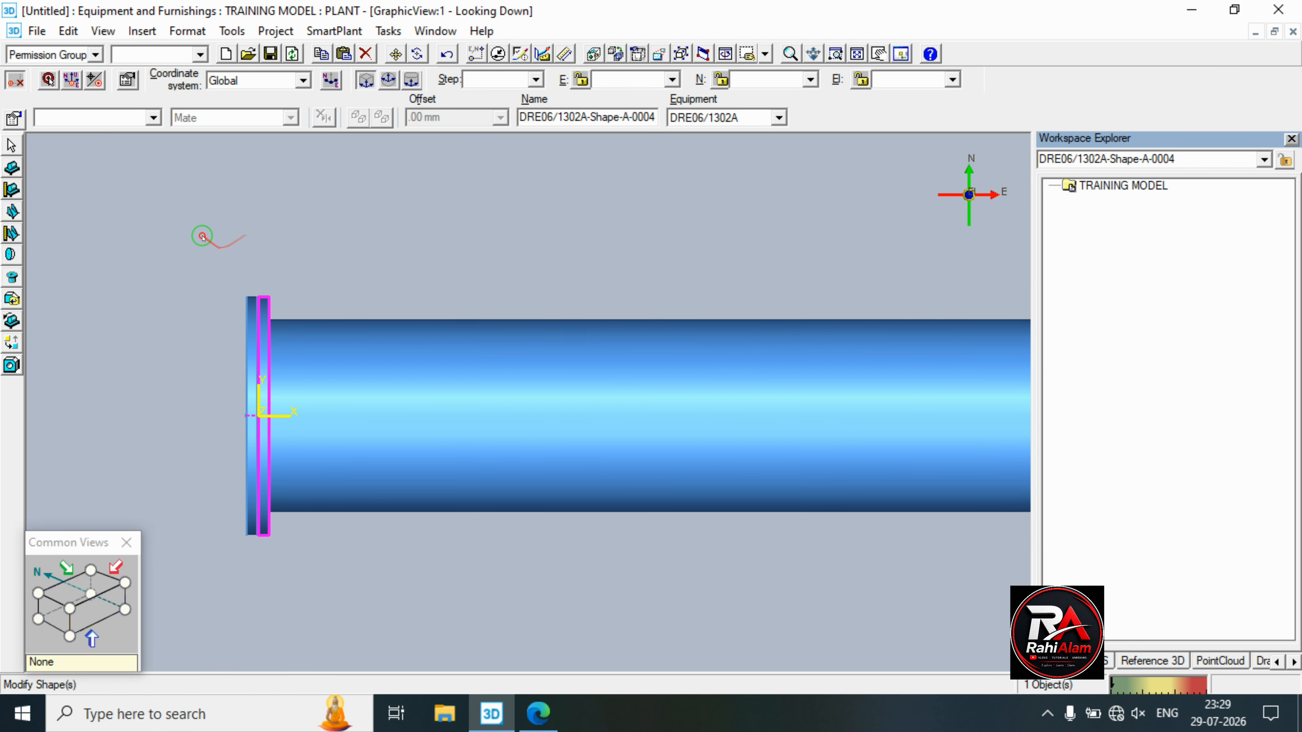
pyautogui.click(350, 600)
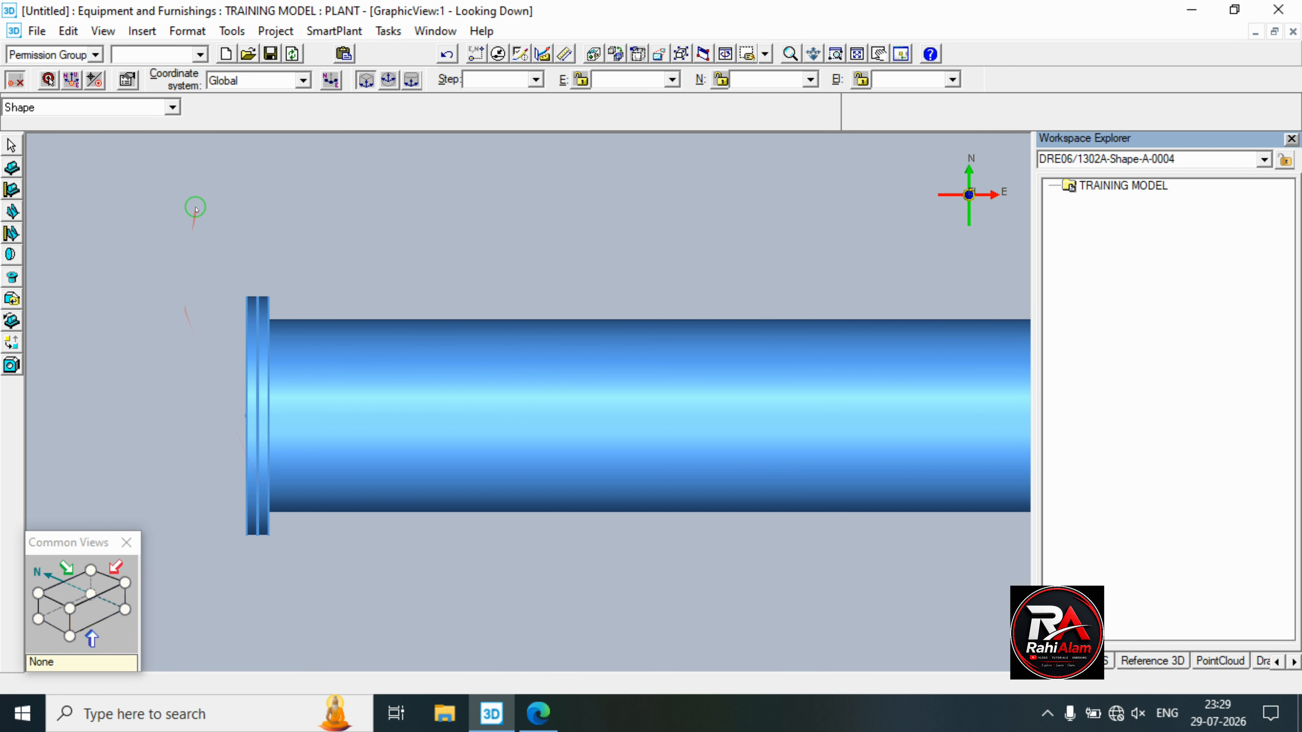
pyautogui.moveTo(190, 218); pyautogui.dragTo(369, 549)
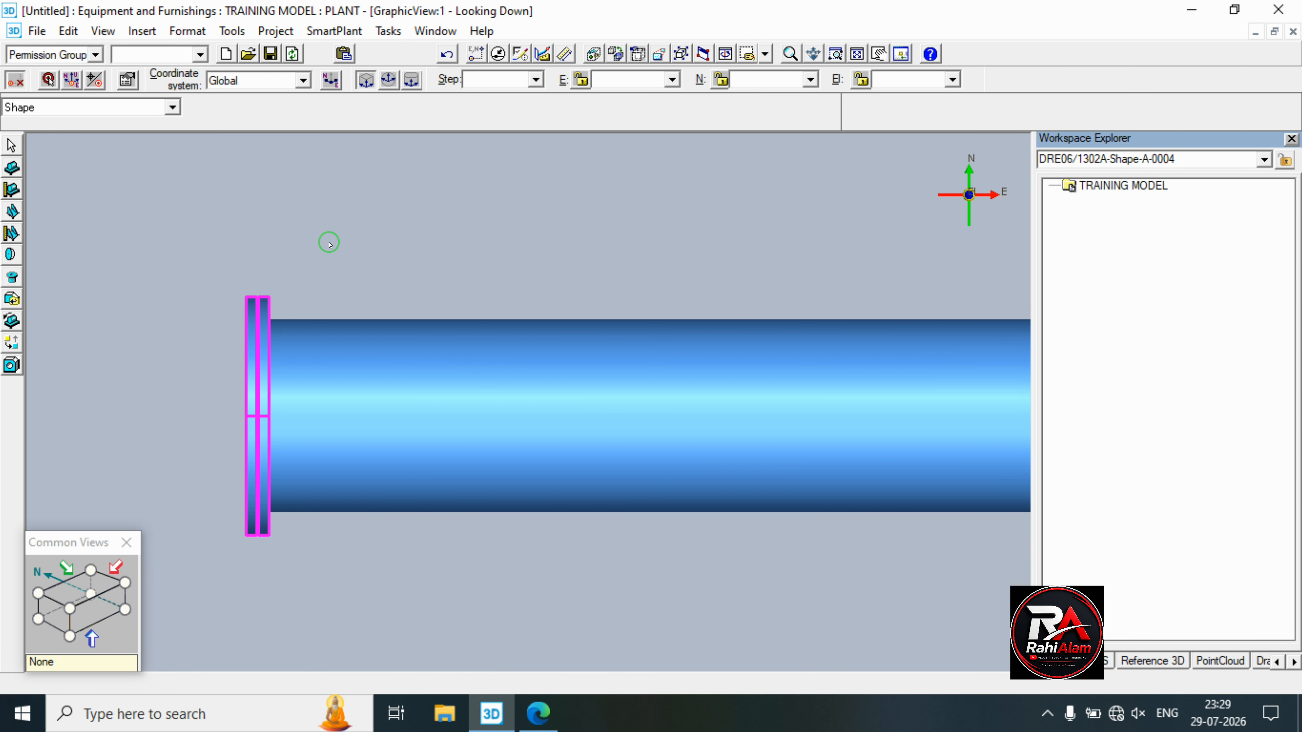
pyautogui.click(341, 83)
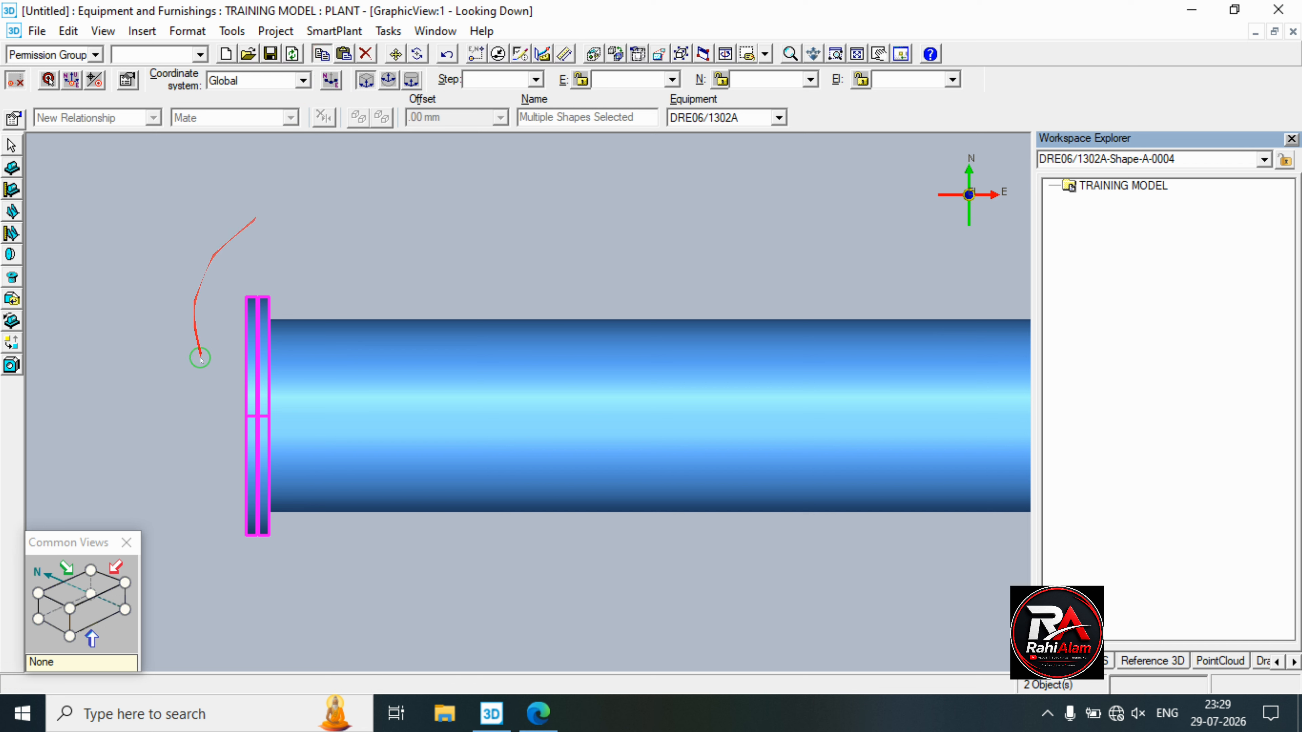
pyautogui.click(246, 416)
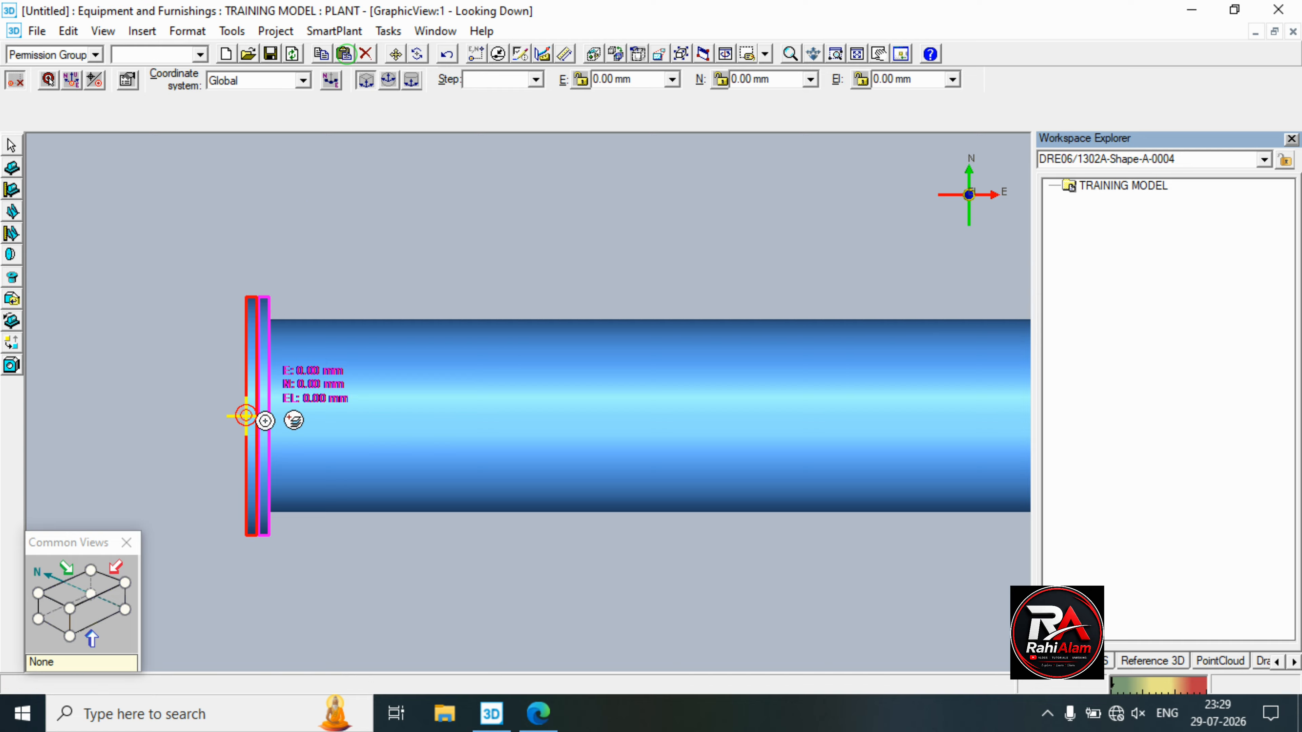
# Start pasting the flange pair under equipment DRE06/1302A with the optional relationship deleted and Paste in place turned off.
pyautogui.click(345, 53)
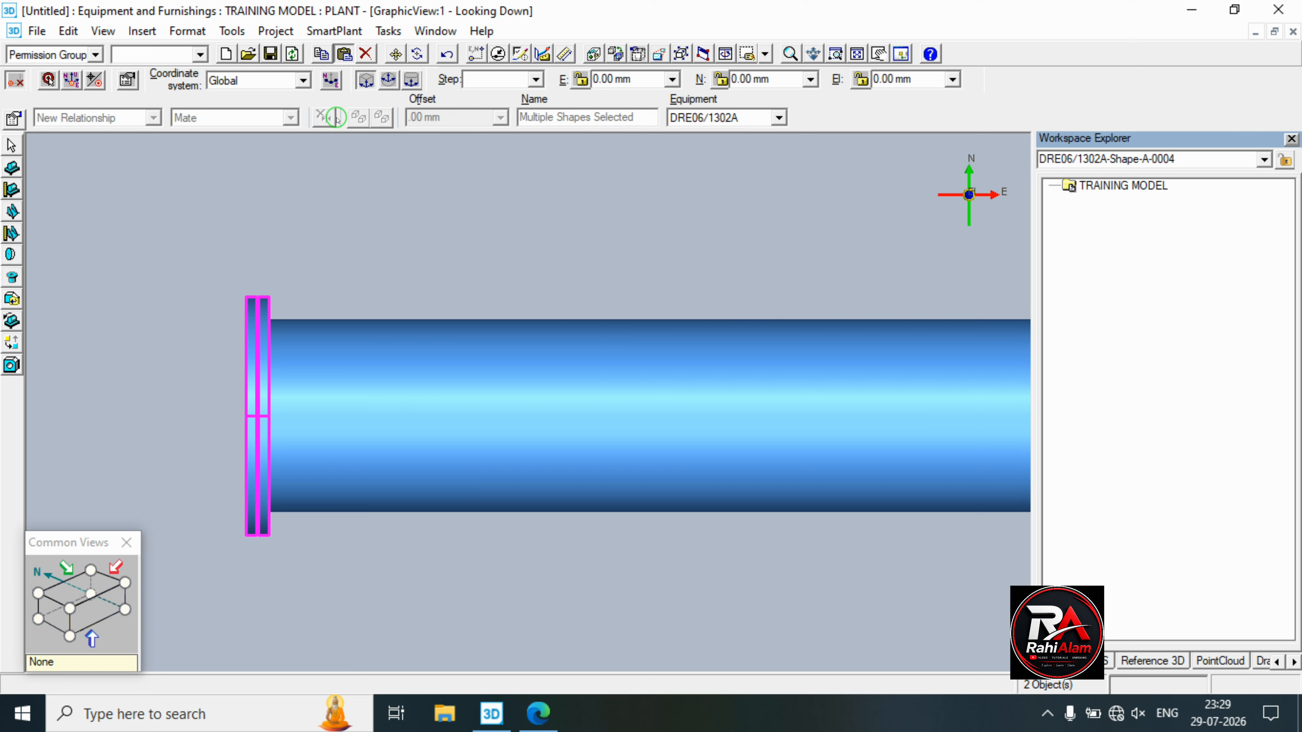
pyautogui.click(337, 118)
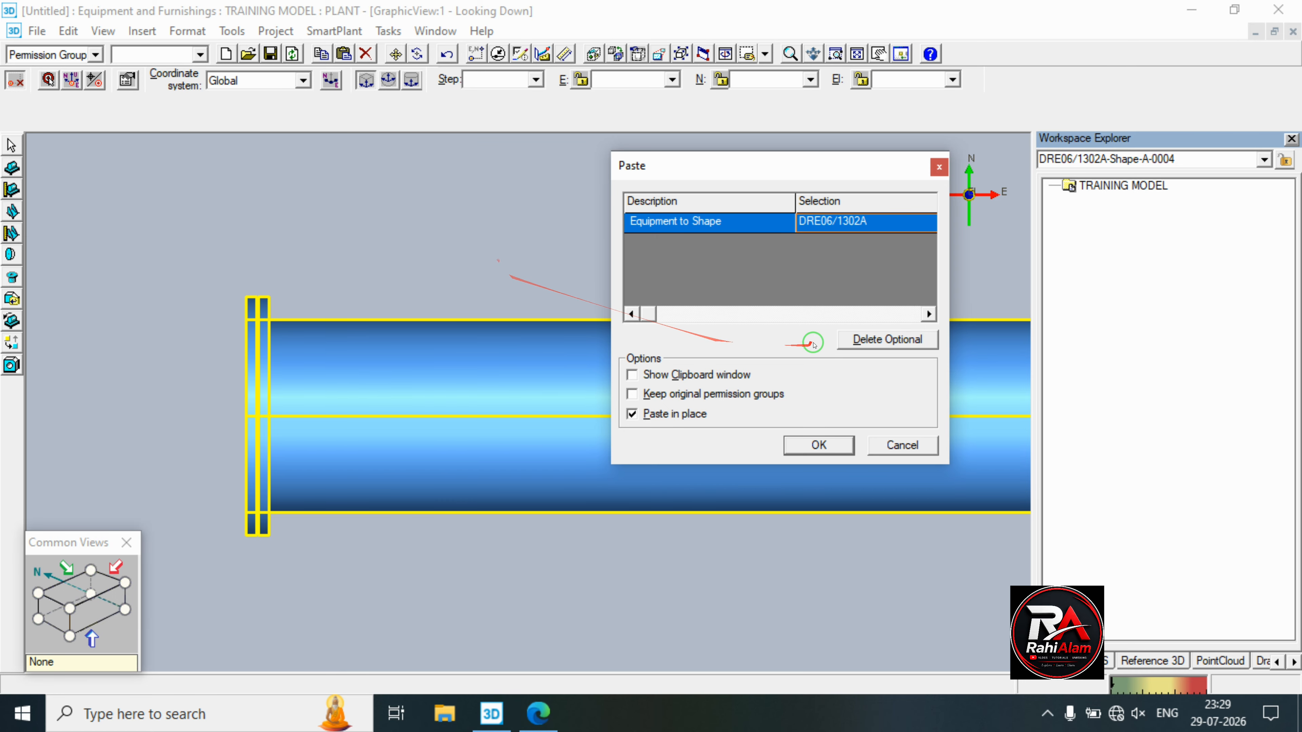
pyautogui.click(860, 336)
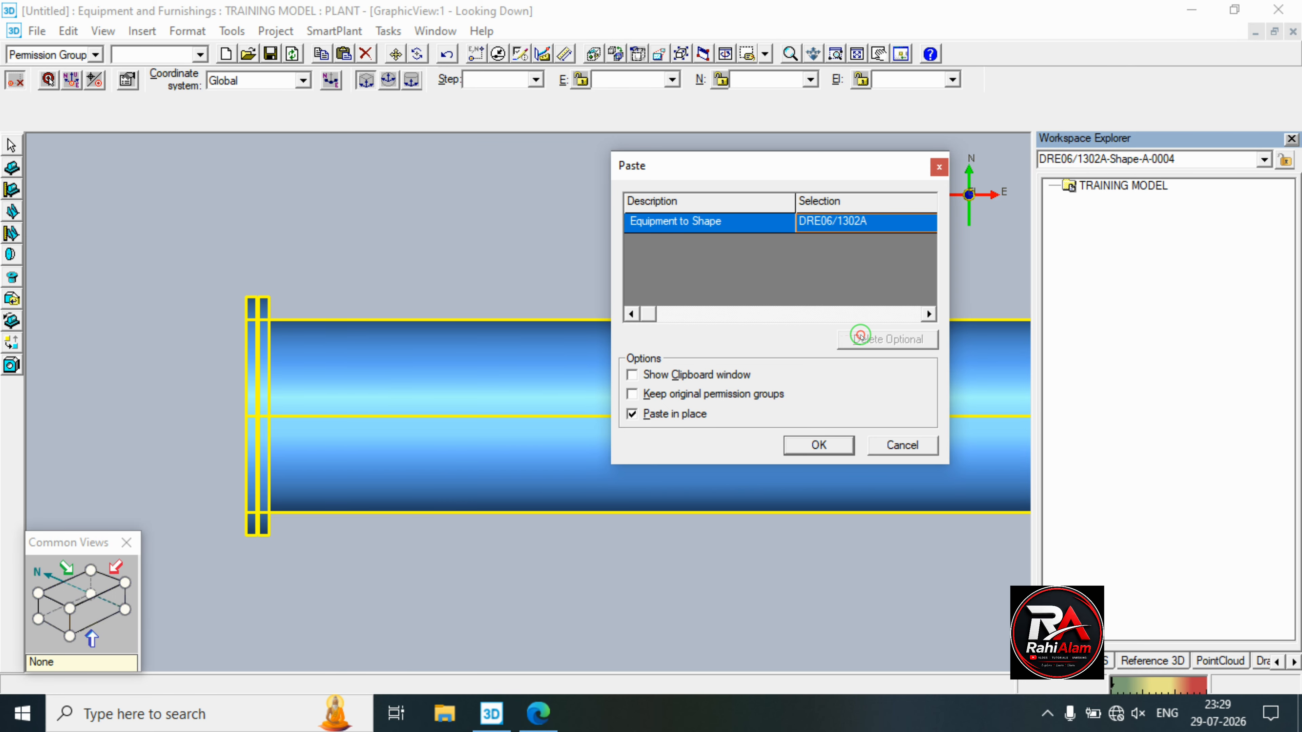
pyautogui.click(634, 415)
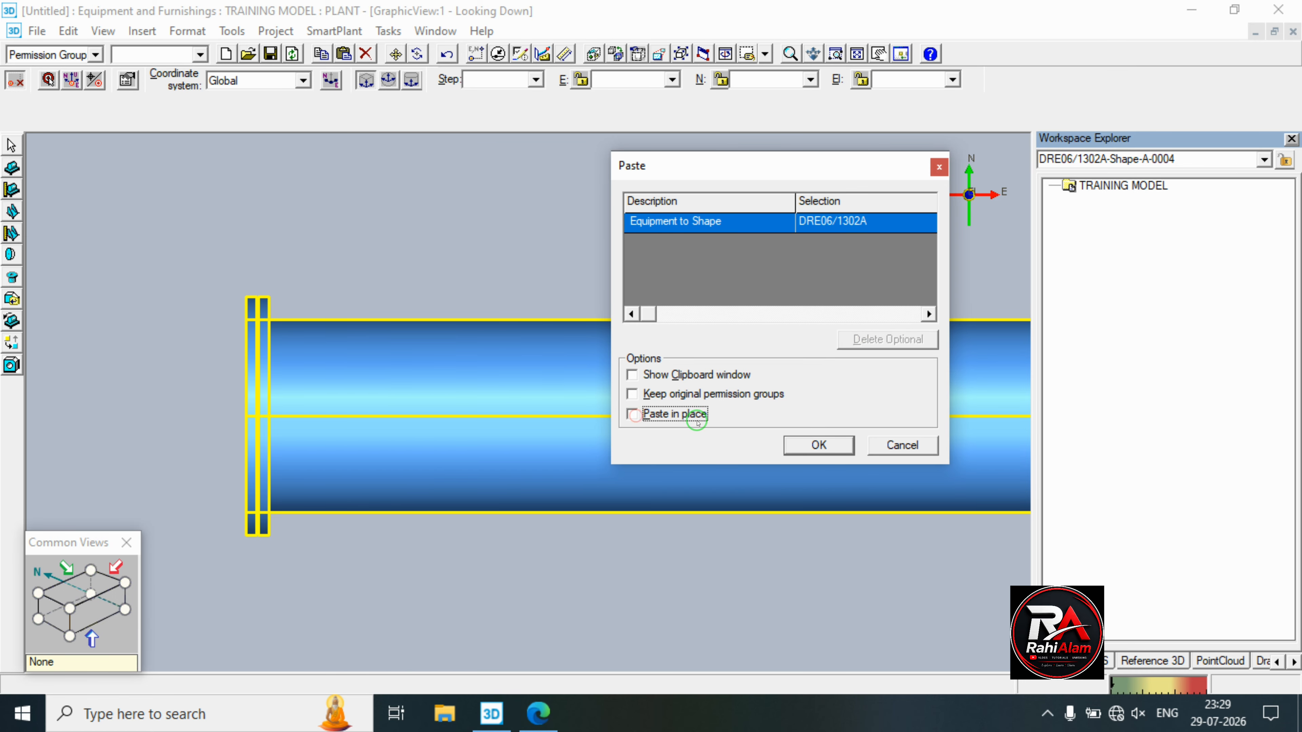
pyautogui.click(818, 444)
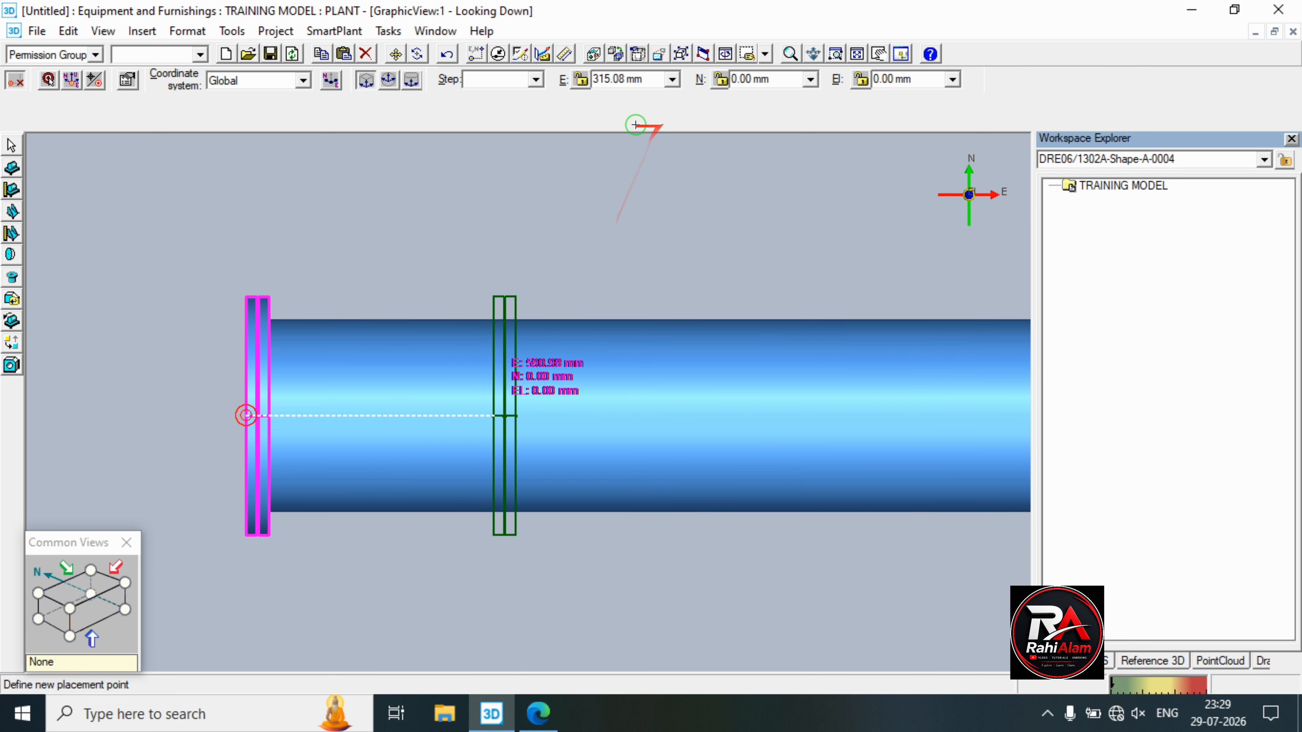
# Place the pasted flange pair 600 mm east of the reference point at the shell's west end.
pyautogui.click(632, 79)
pyautogui.write('600')
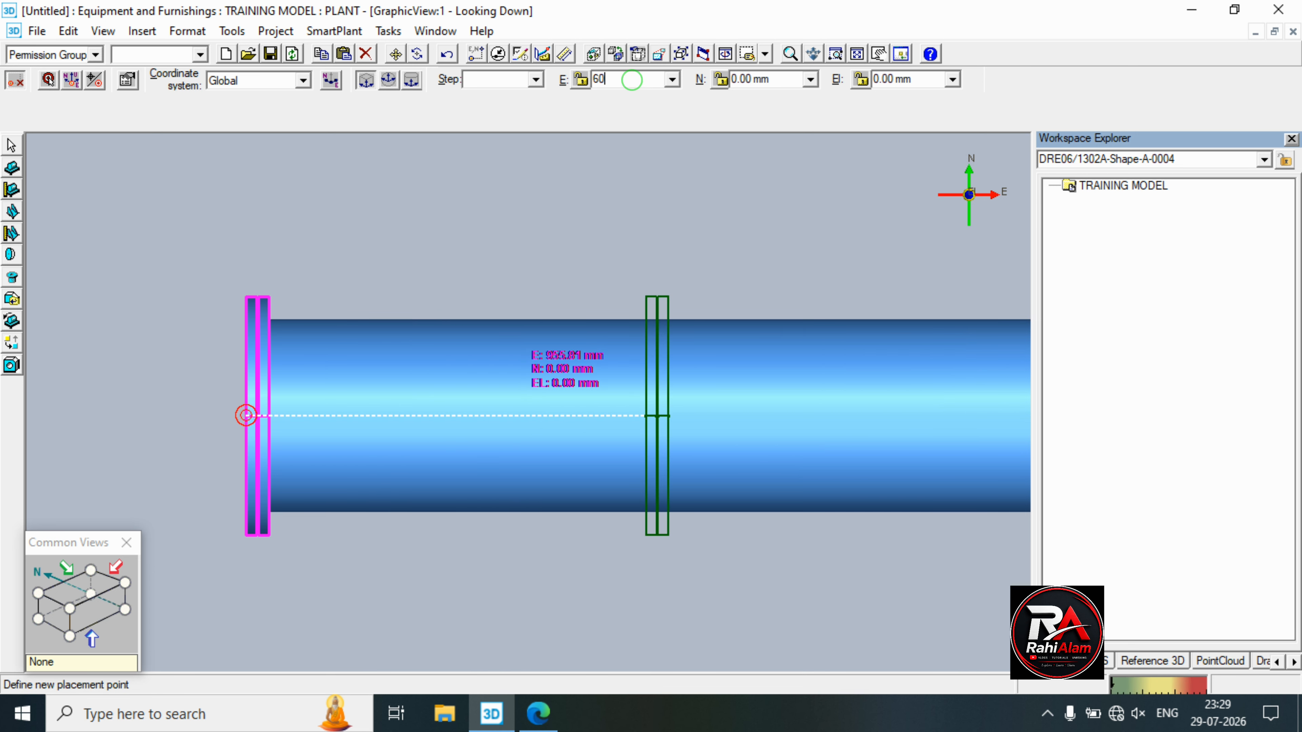
pyautogui.press('Return')
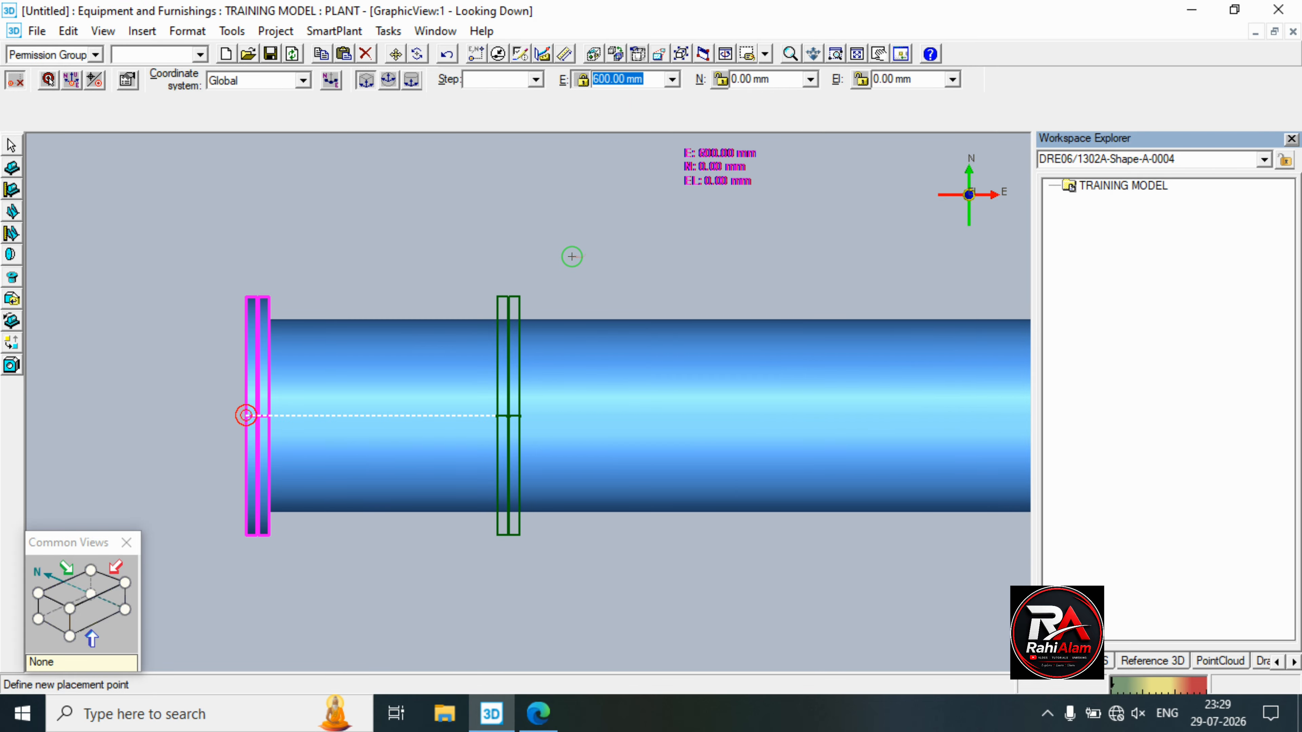
pyautogui.click(571, 256)
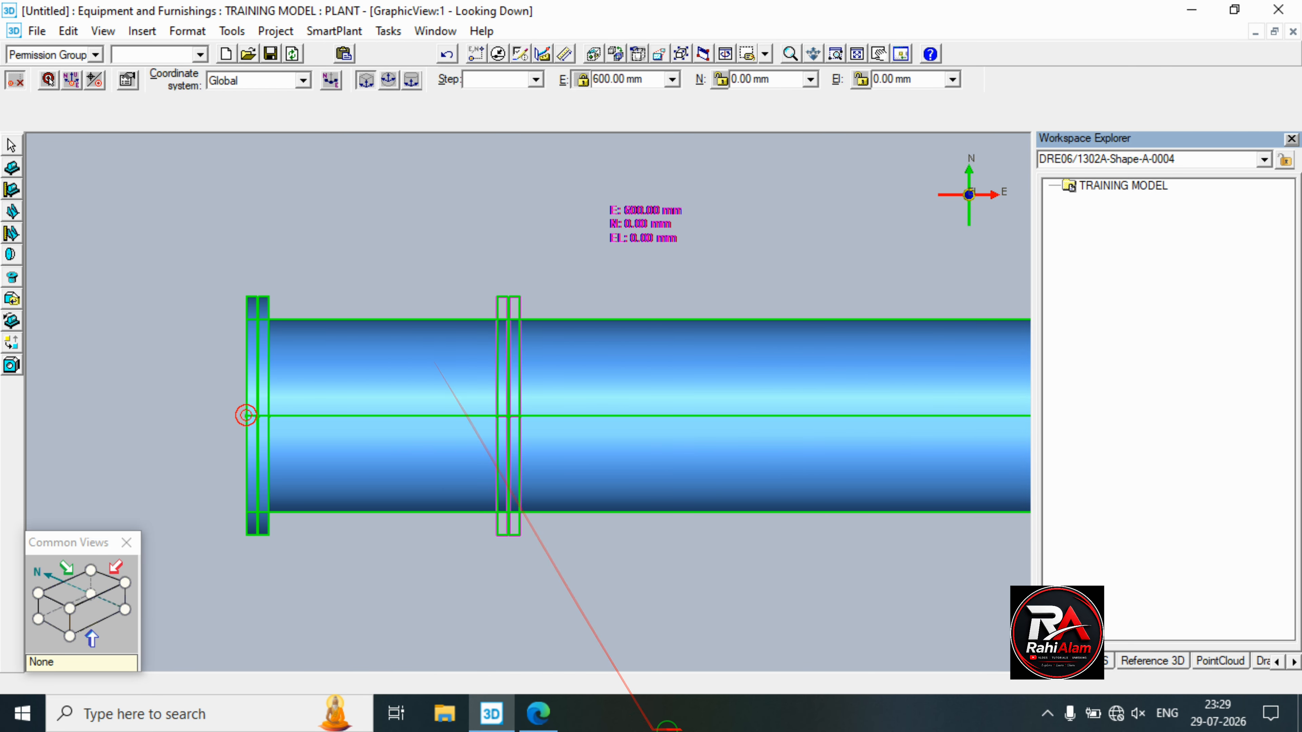
# Check the far flange pair's position in SAMPLE.pdf, then place another copy 5000 mm east of the reference point and finish pasting.
pyautogui.click(538, 713)
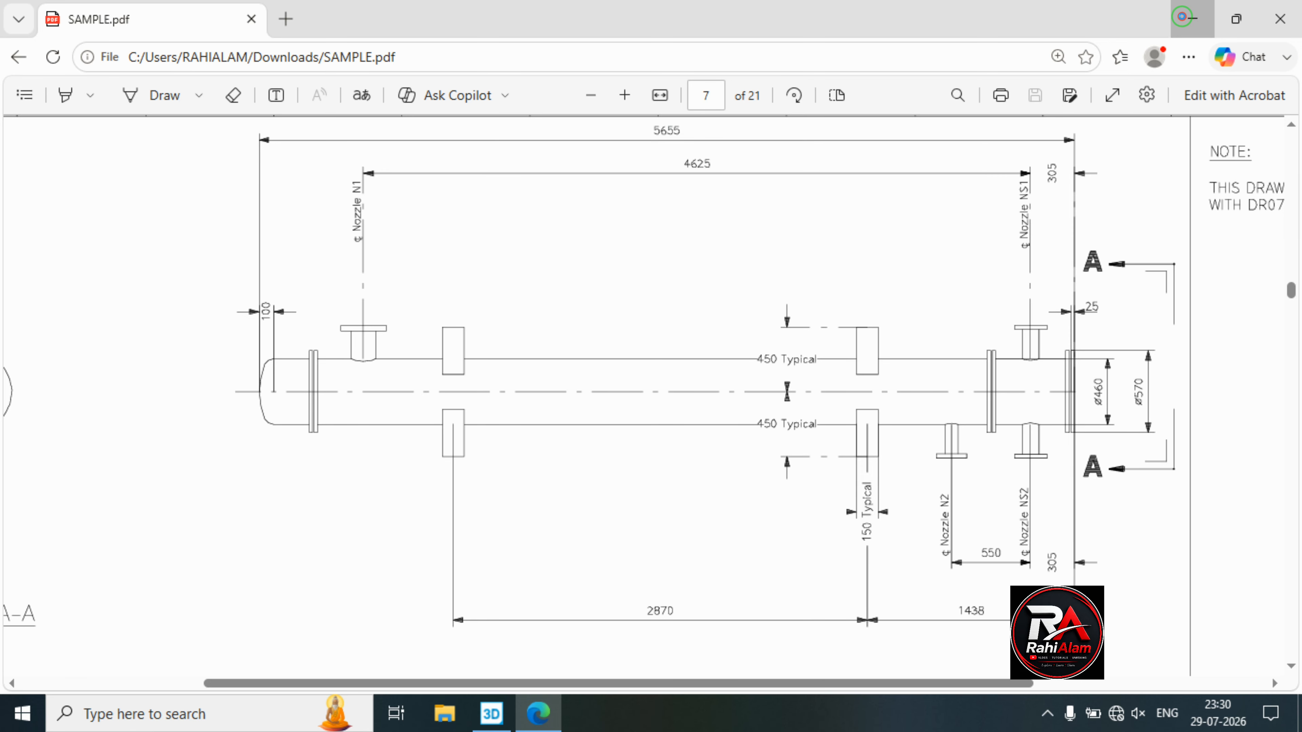
pyautogui.click(1193, 18)
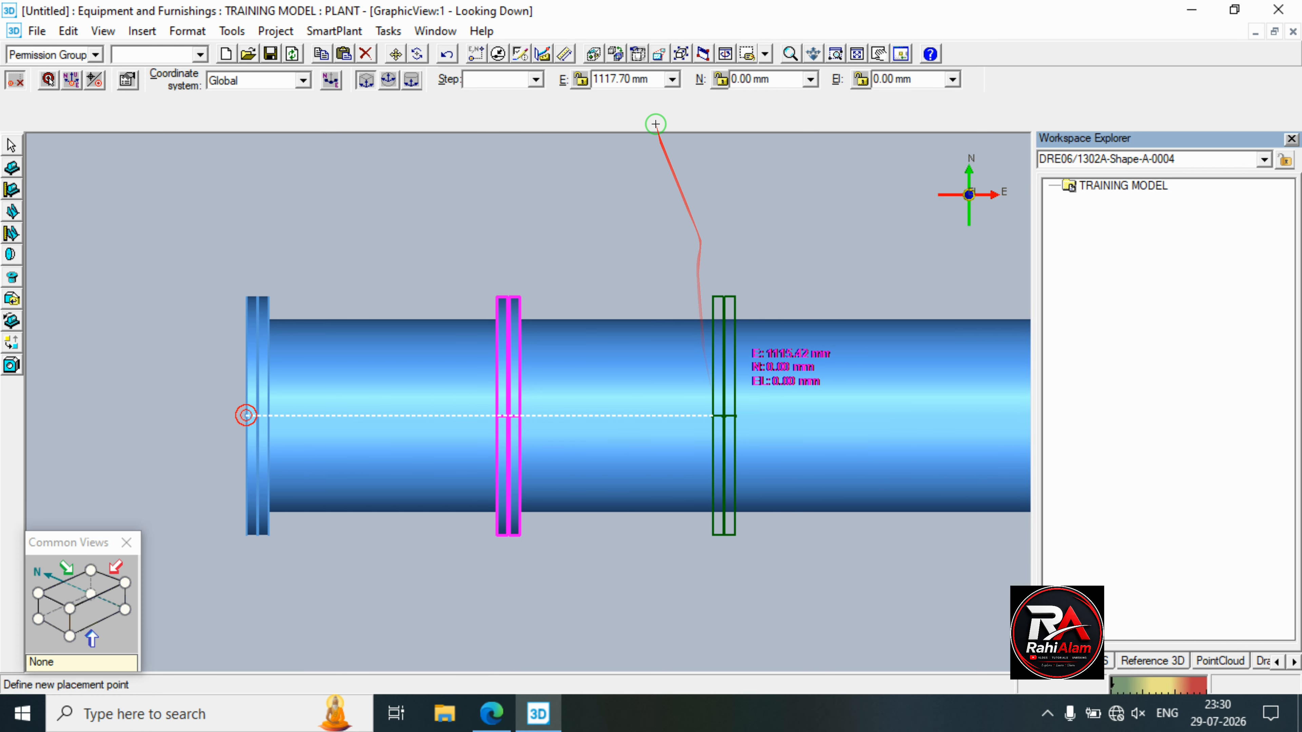
pyautogui.click(645, 78)
pyautogui.write('500')
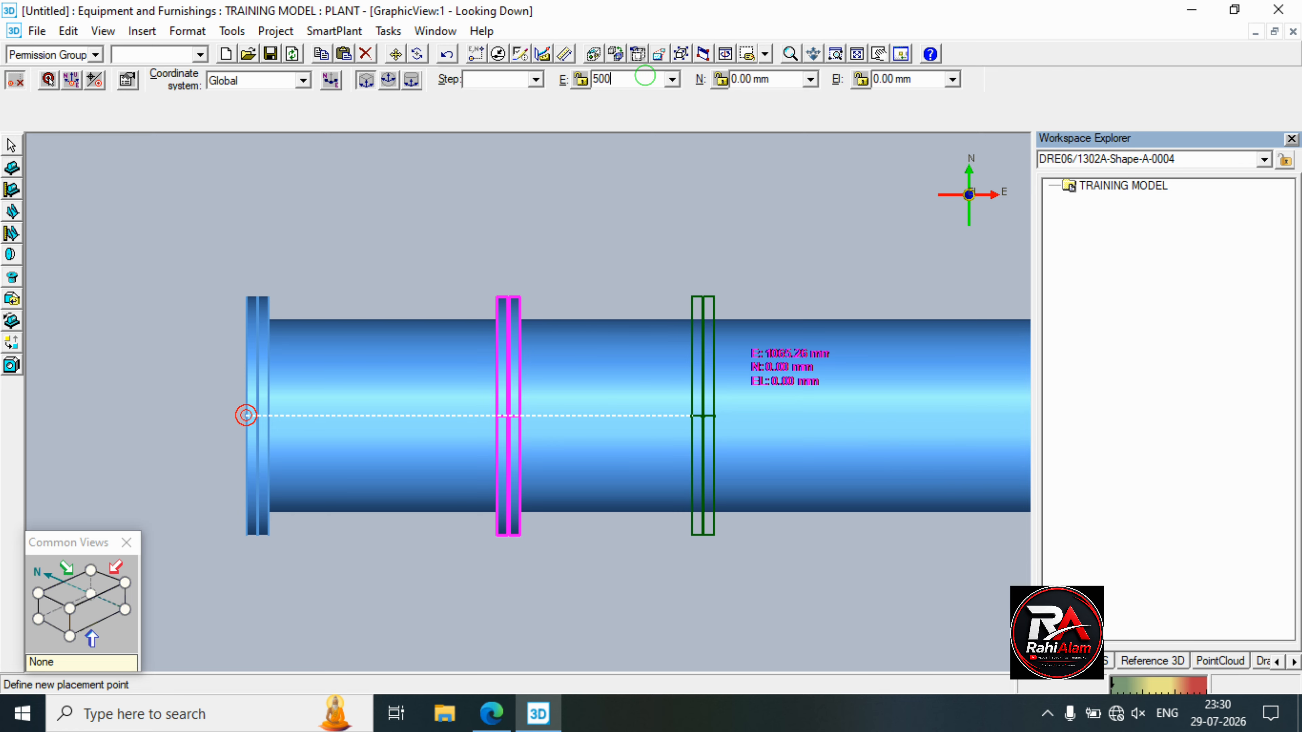
pyautogui.write('0')
pyautogui.press('Return')
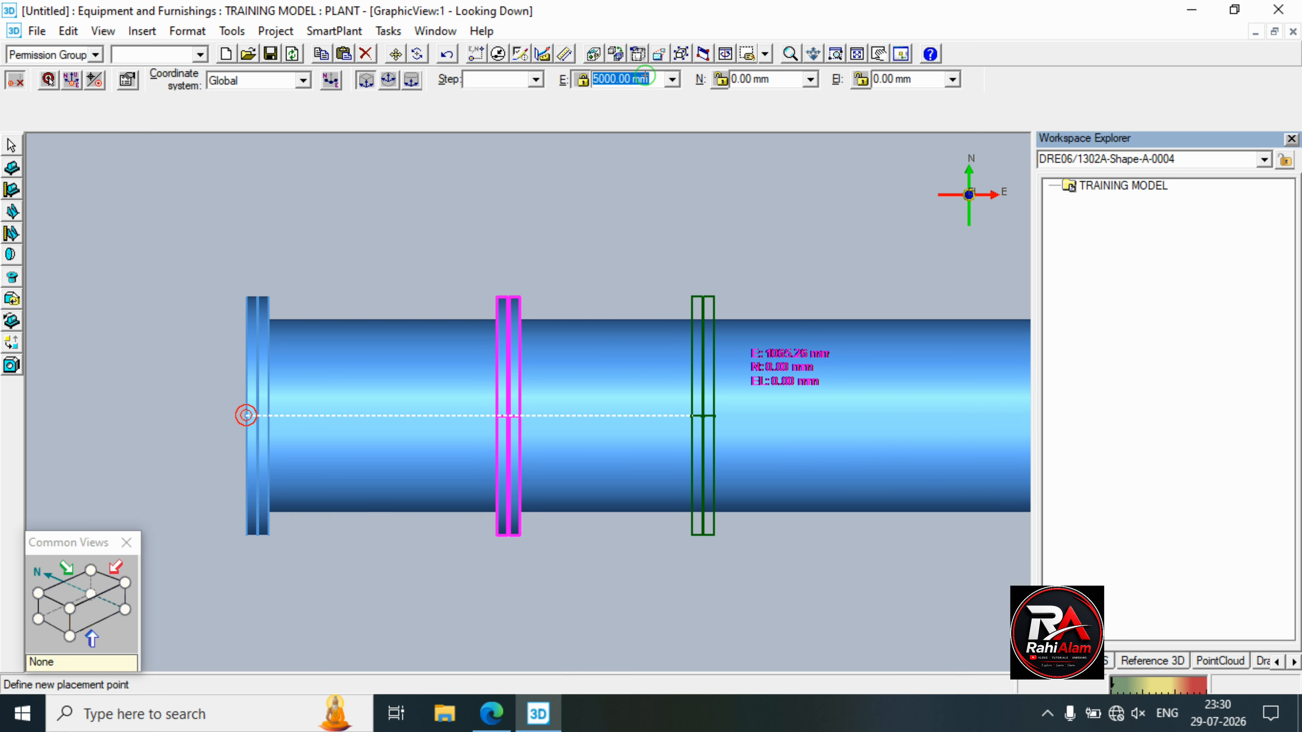
pyautogui.click(619, 197)
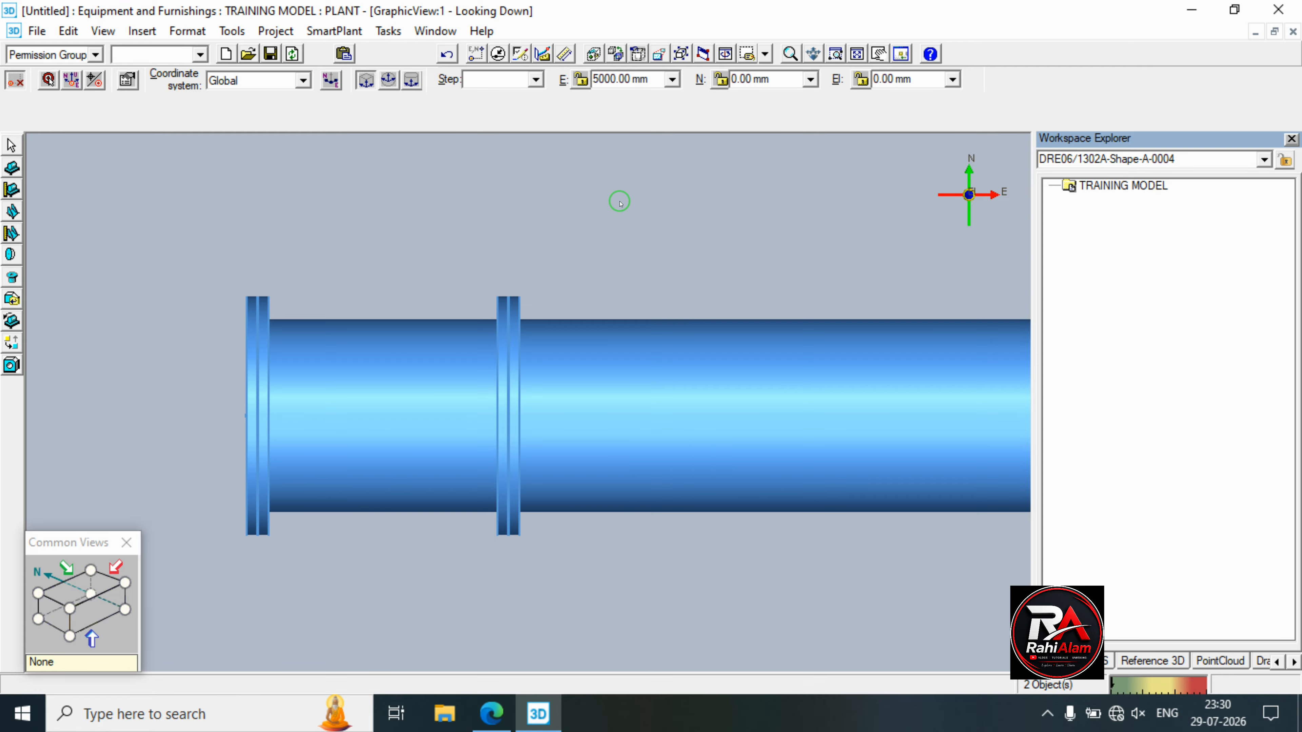
pyautogui.scroll(-2, 594, 204)
pyautogui.click(90, 201)
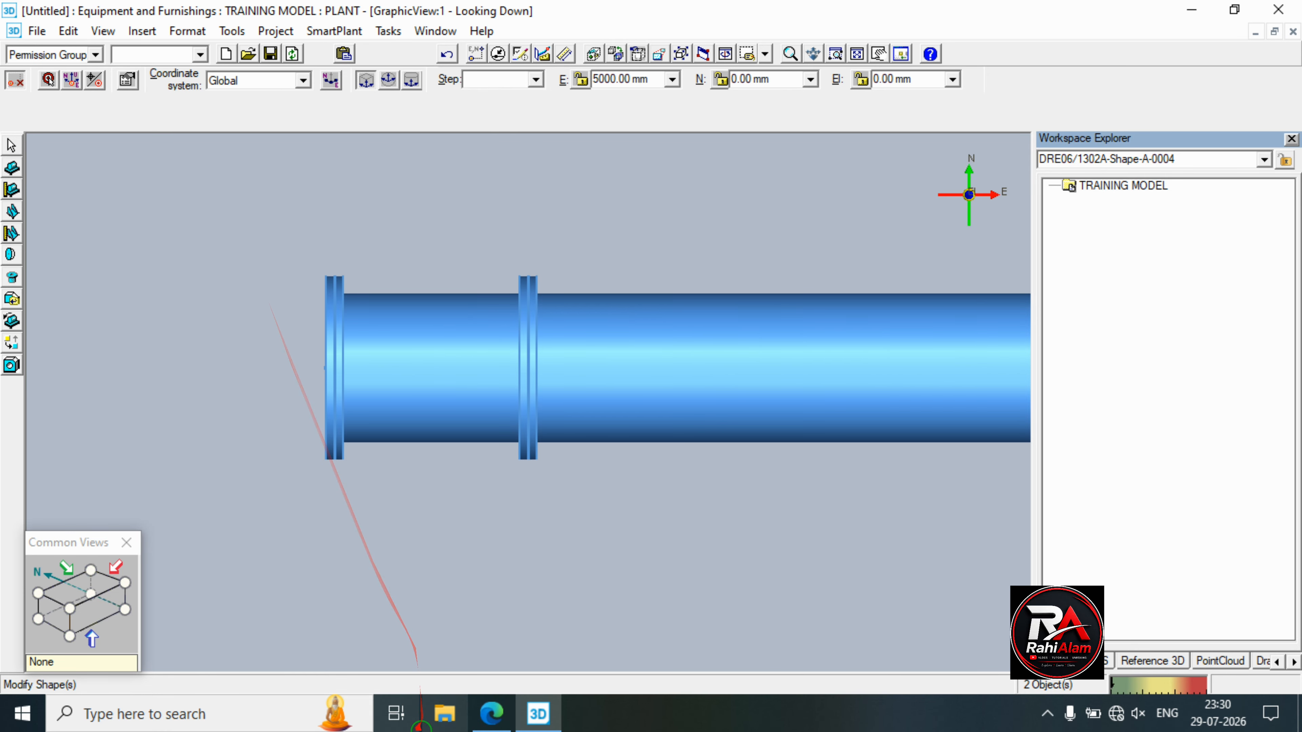
# Compare the flange arrangement along the whole condenser with the elevation in SAMPLE.pdf.
pyautogui.click(491, 714)
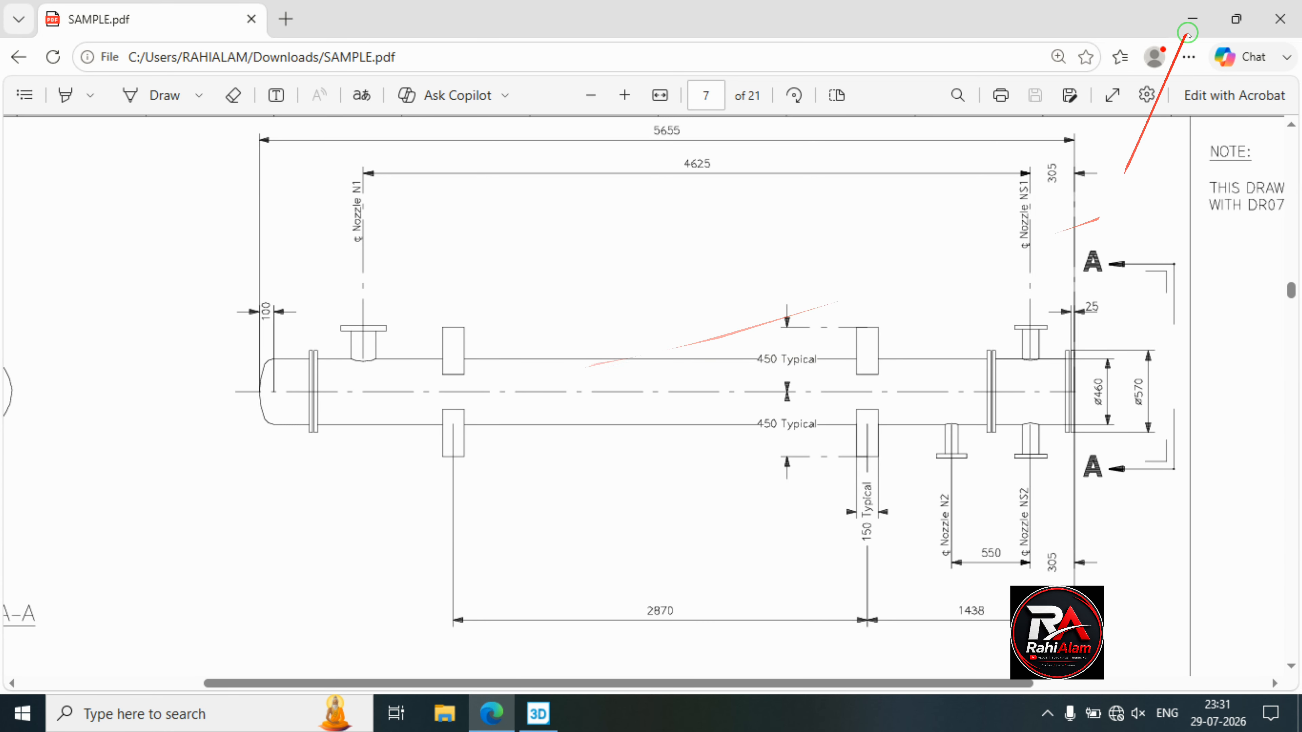
pyautogui.click(1192, 19)
pyautogui.scroll(-3, 456, 441)
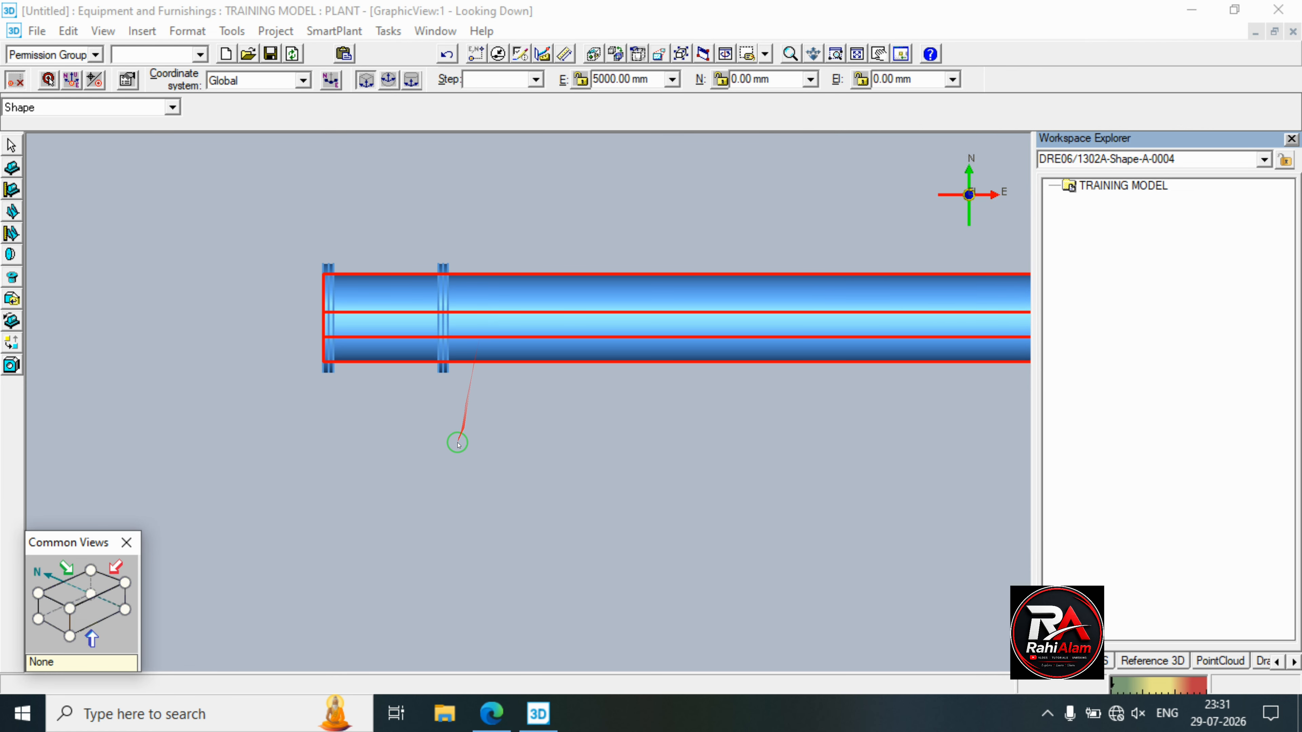
pyautogui.click(564, 451)
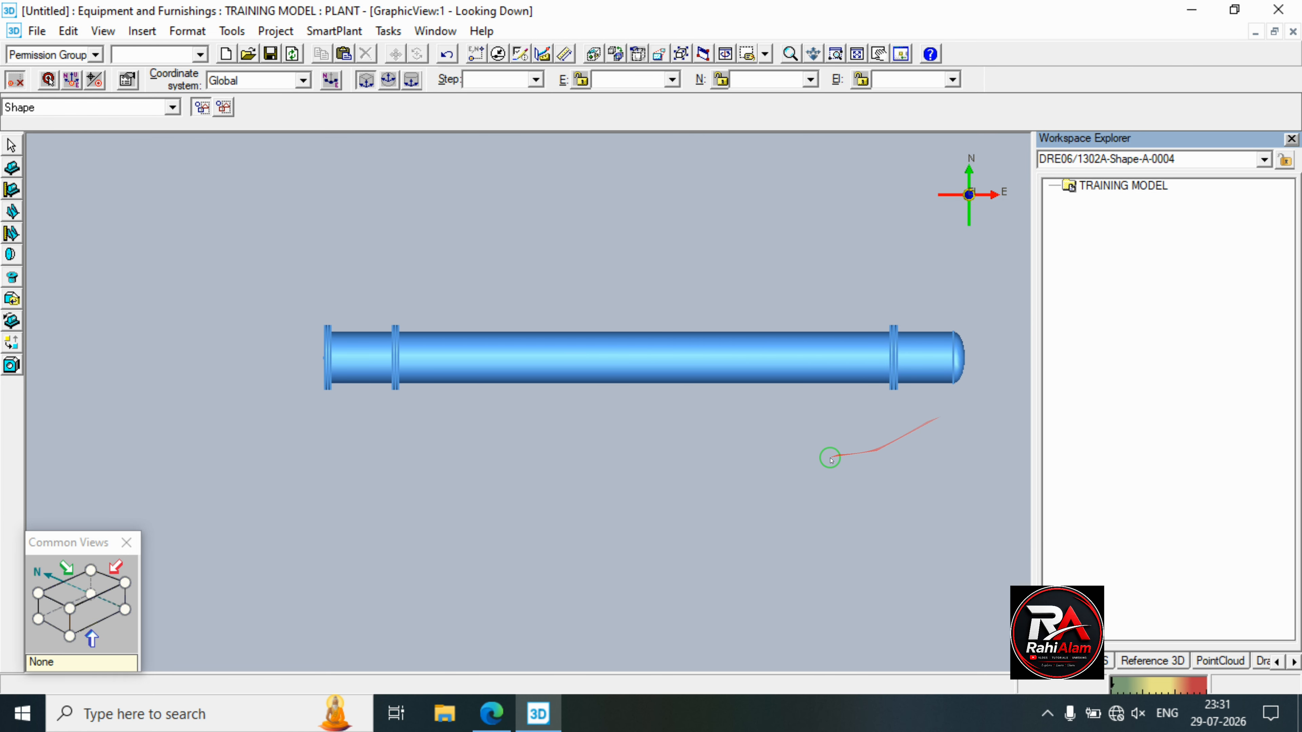
# Examine the support dimensions in the elevation and End View A-A of SAMPLE.pdf, and return to Smart 3D.
pyautogui.click(505, 711)
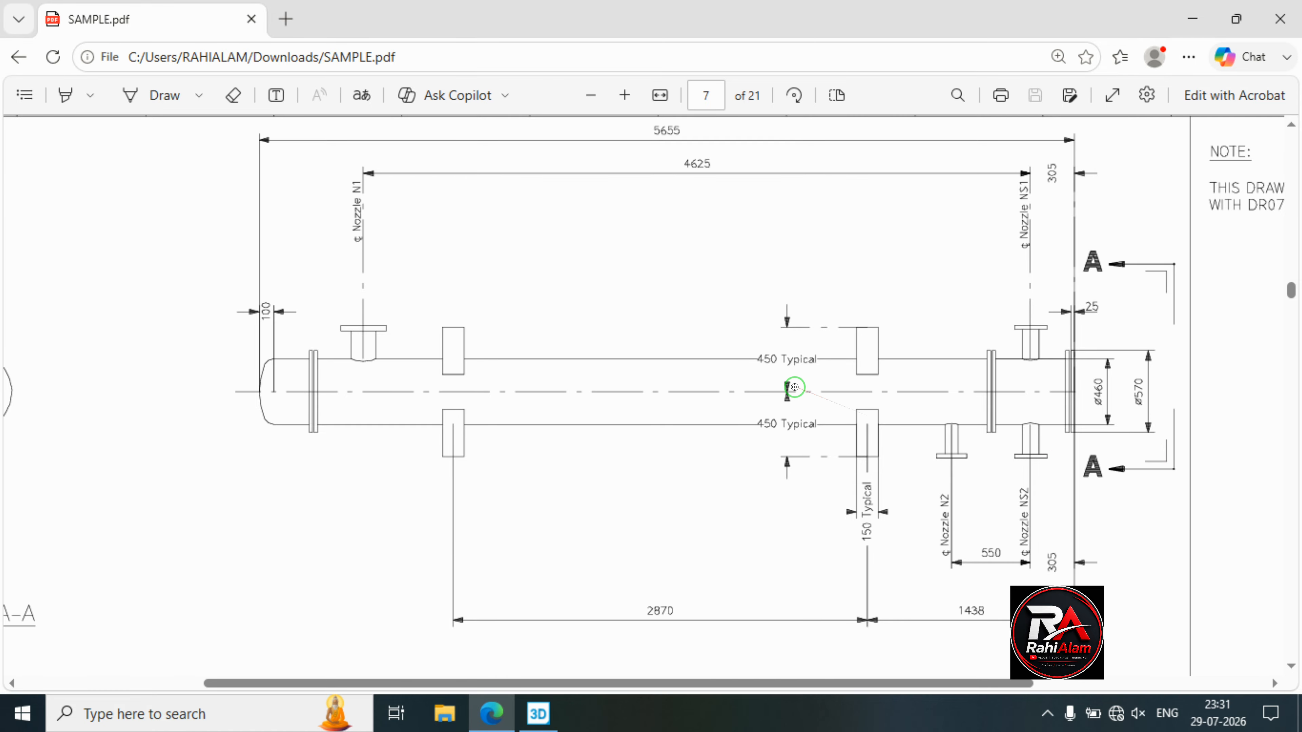
pyautogui.hscroll(-5, 503, 379)
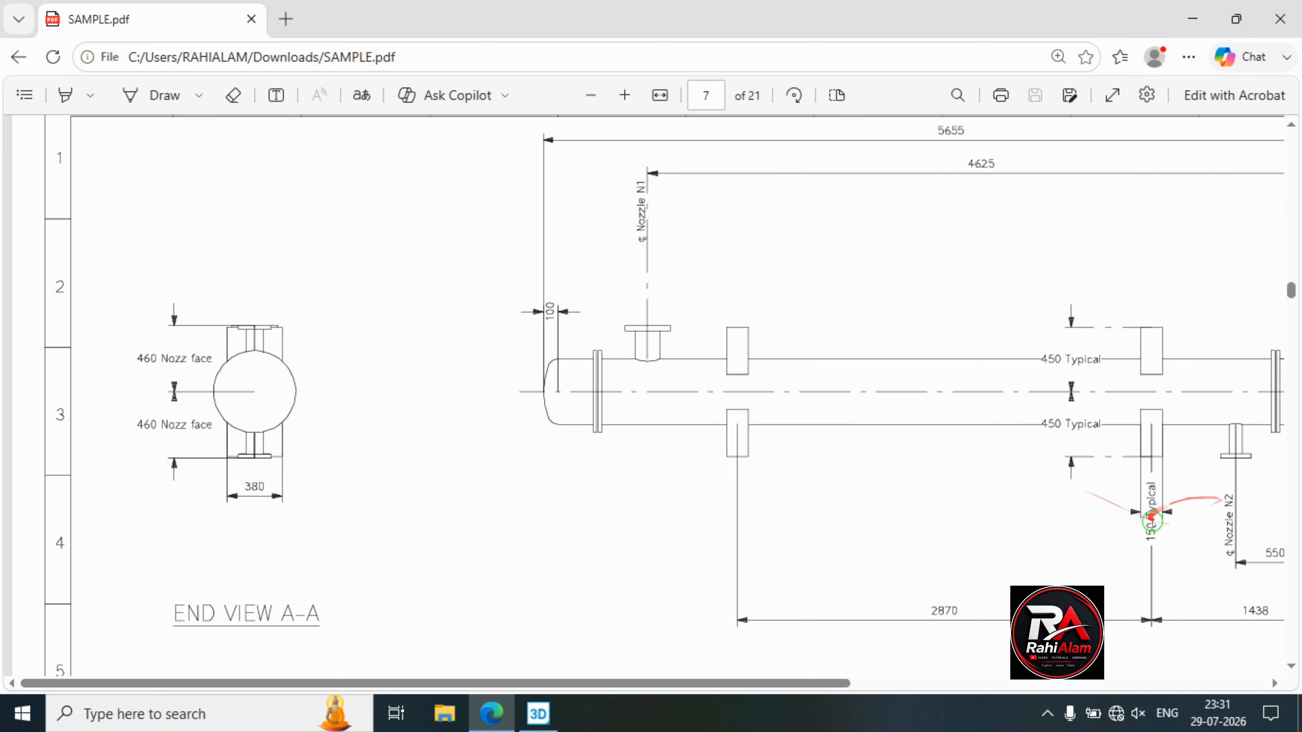
pyautogui.click(1184, 19)
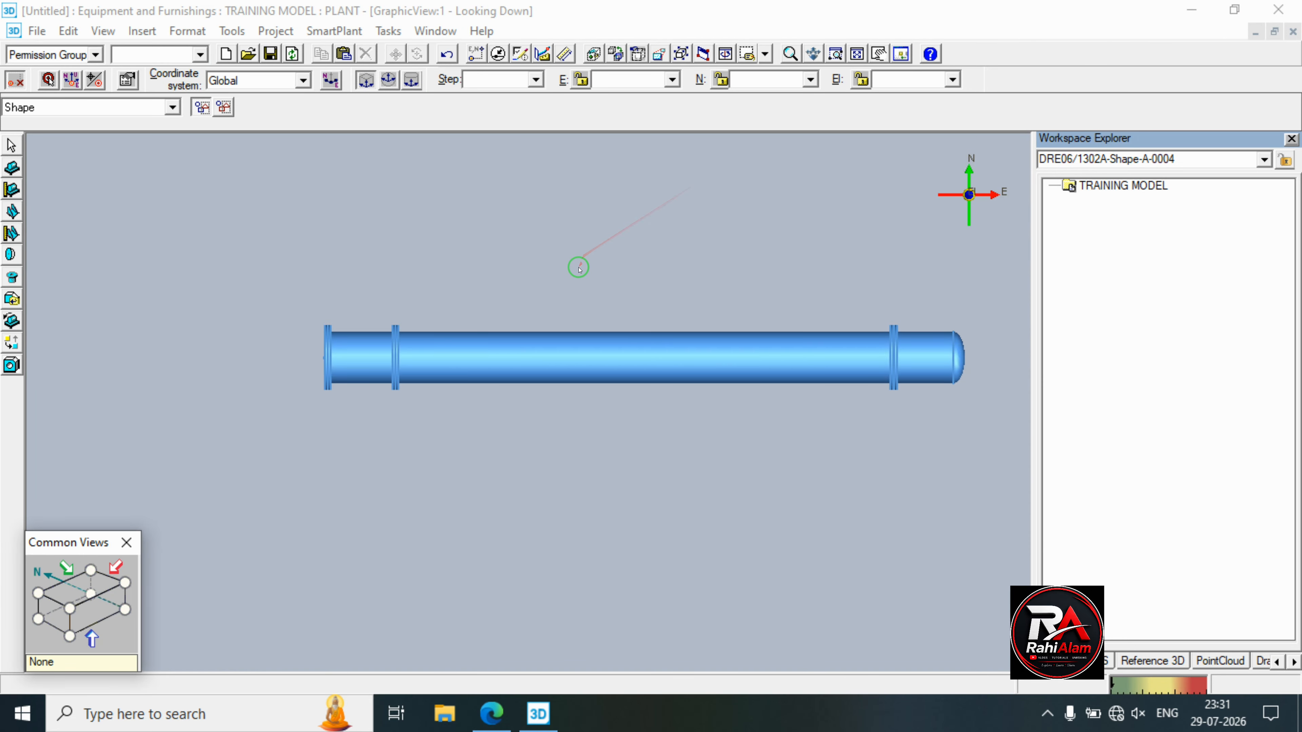
pyautogui.click(491, 714)
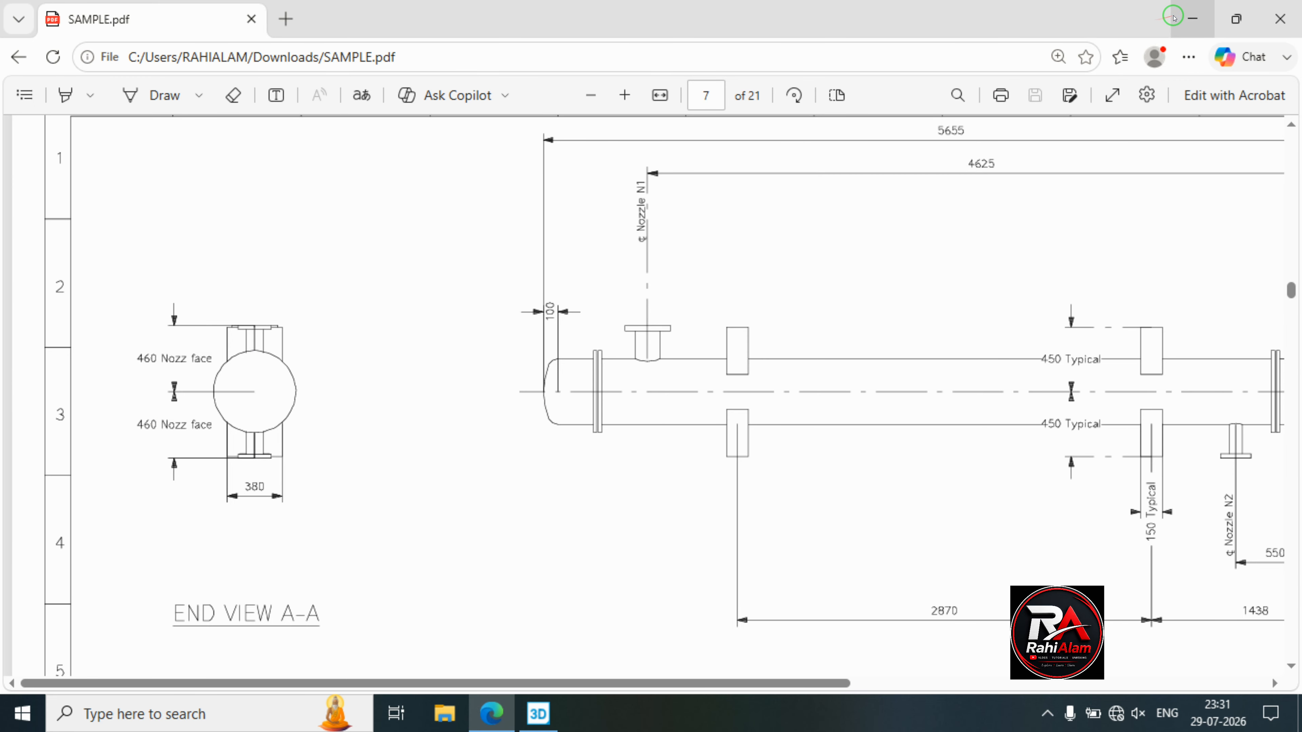
pyautogui.click(1192, 18)
pyautogui.moveTo(345, 290); pyautogui.dragTo(292, 291, button='middle')
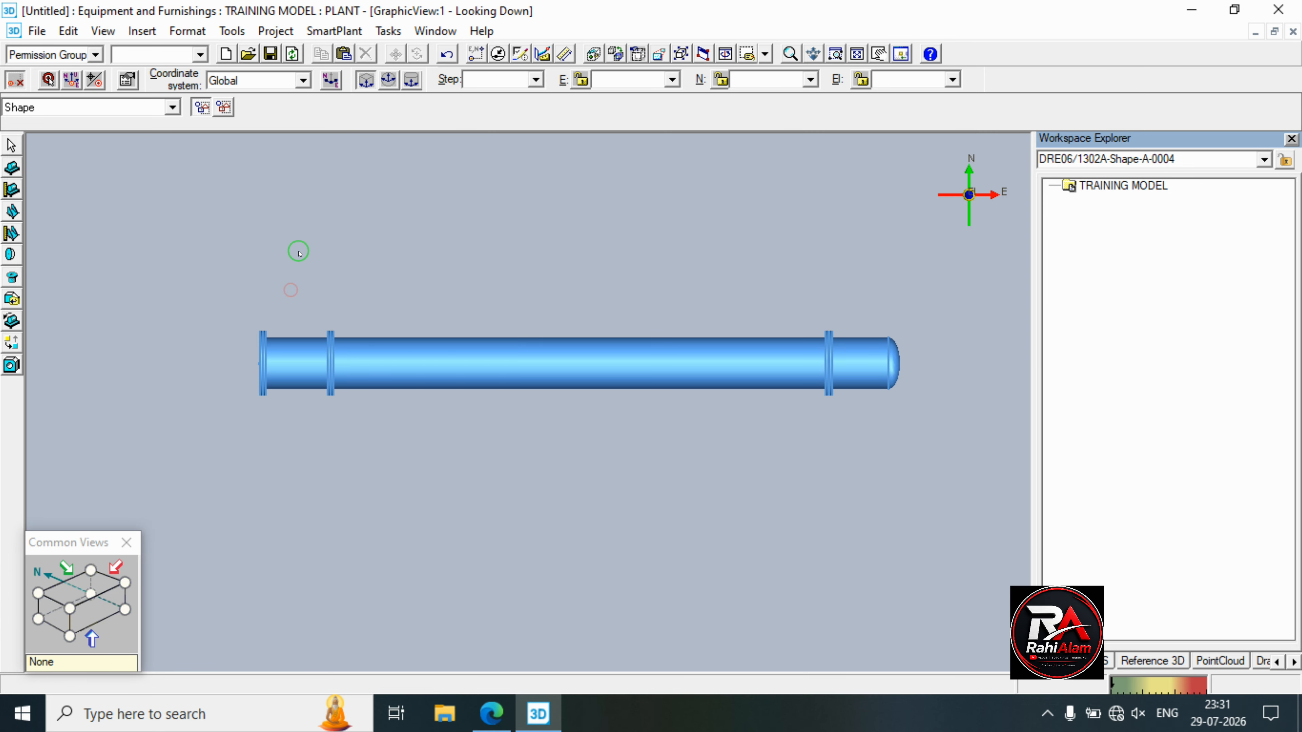
# Set the selection filter to Equipment and redefine the workspace with model TRAINING MODEL and filter PLANT.
pyautogui.click(92, 108)
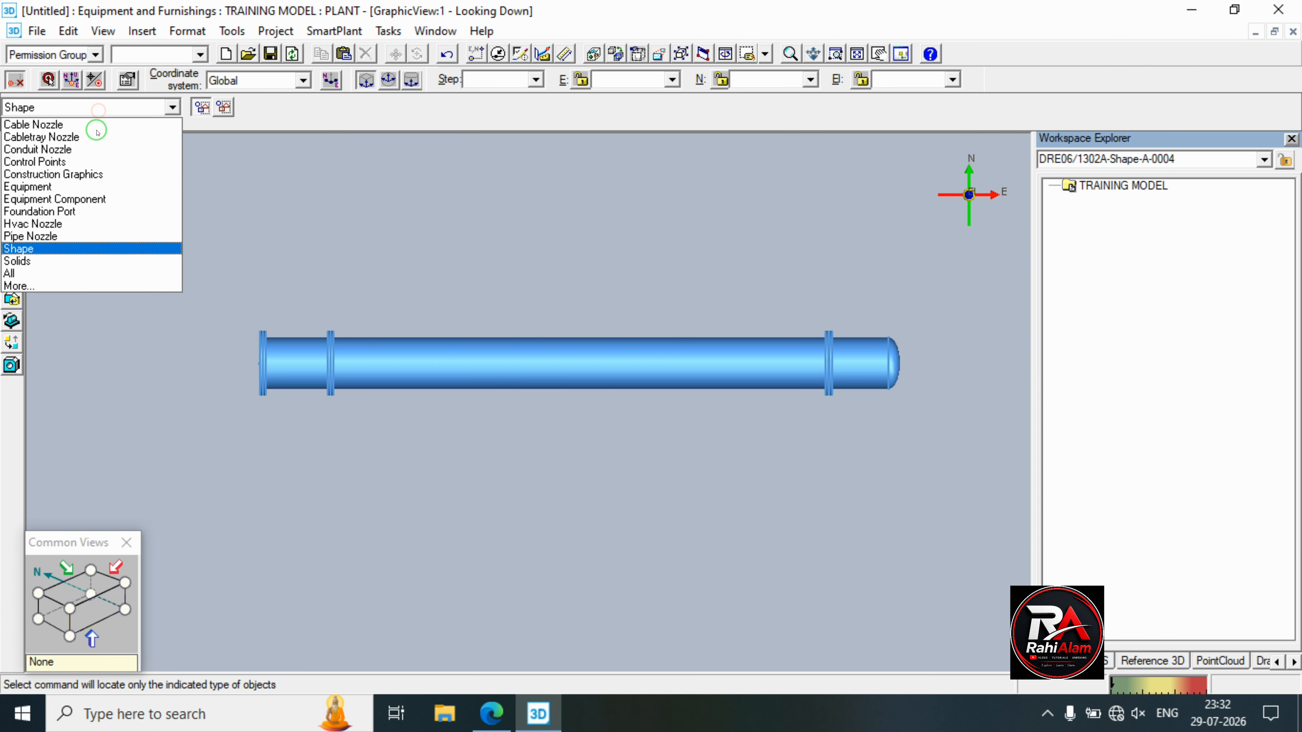
pyautogui.click(75, 186)
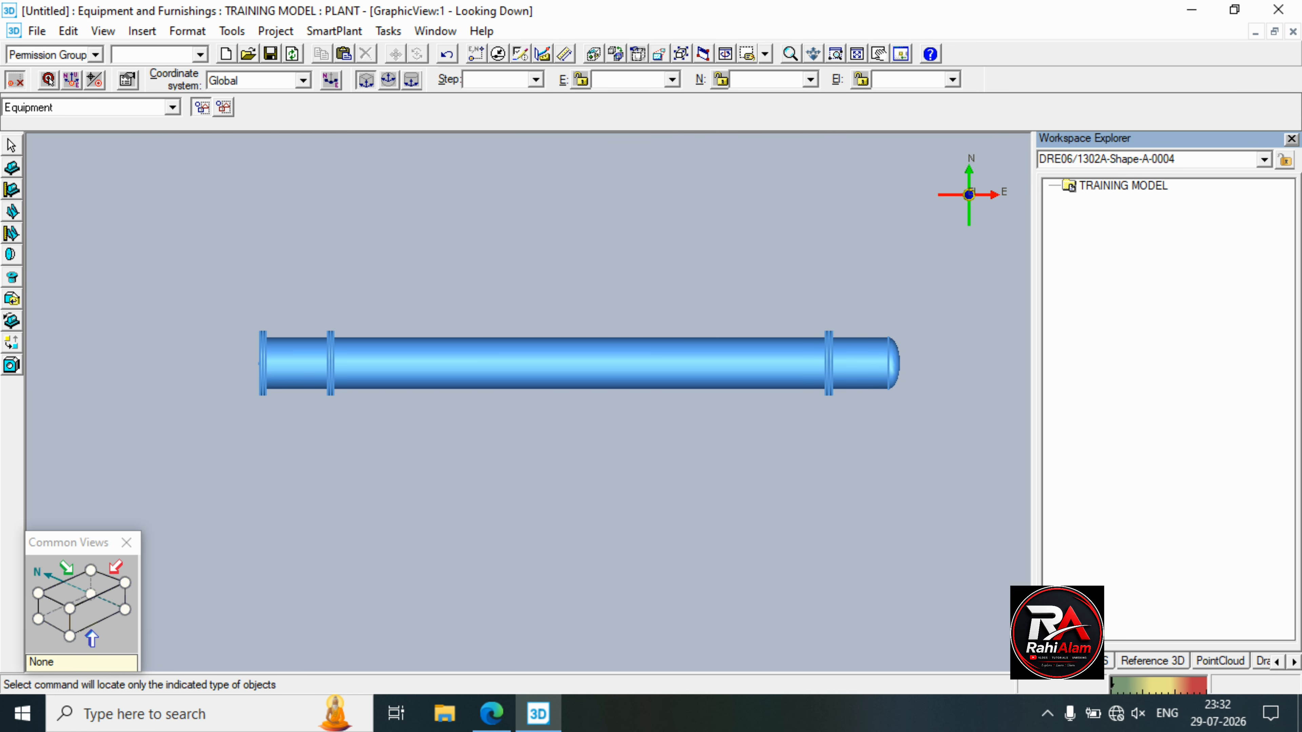
pyautogui.click(553, 541)
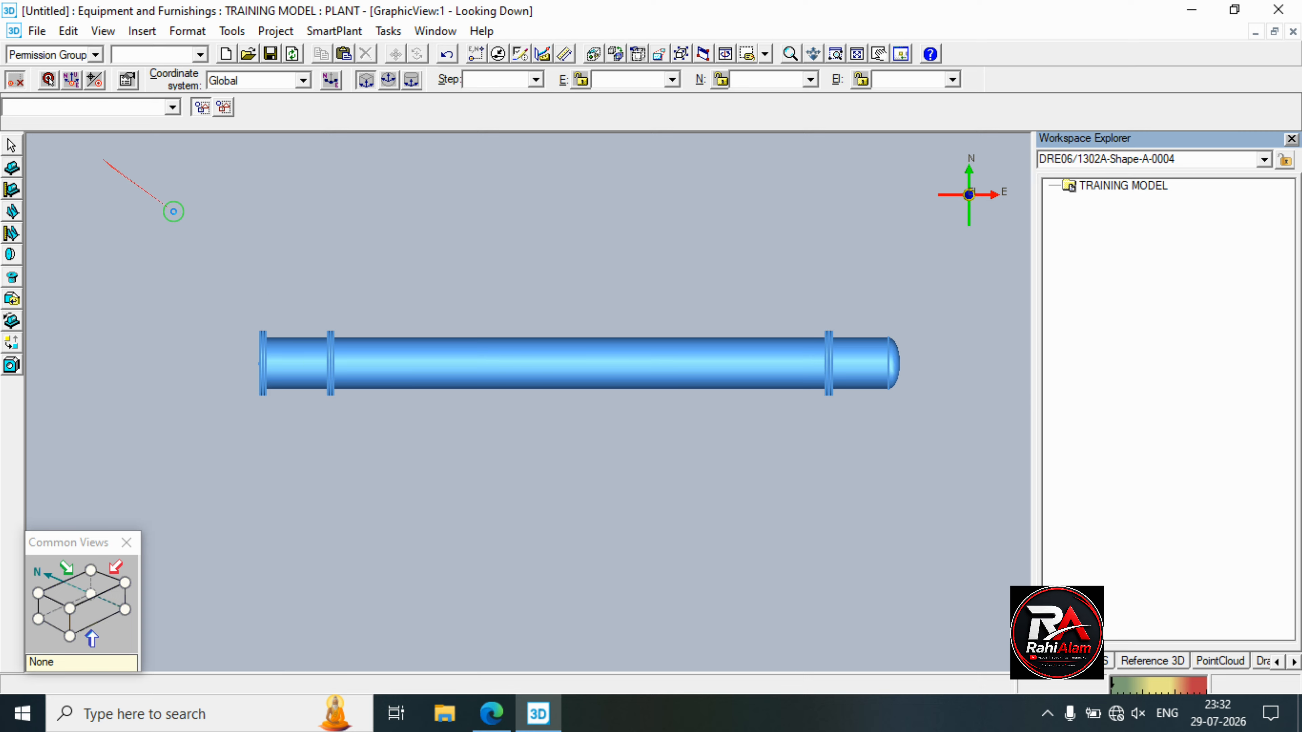
pyautogui.hotkey('ctrl', 'w')
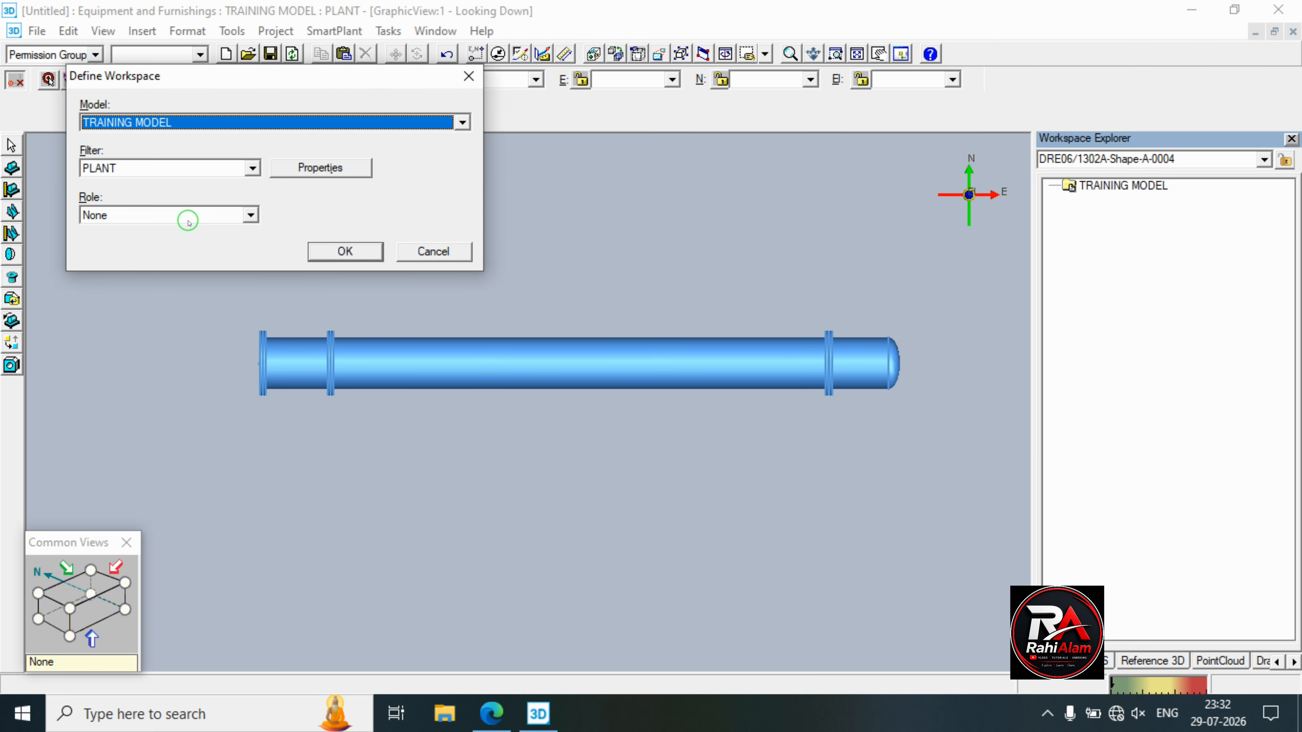
pyautogui.click(329, 249)
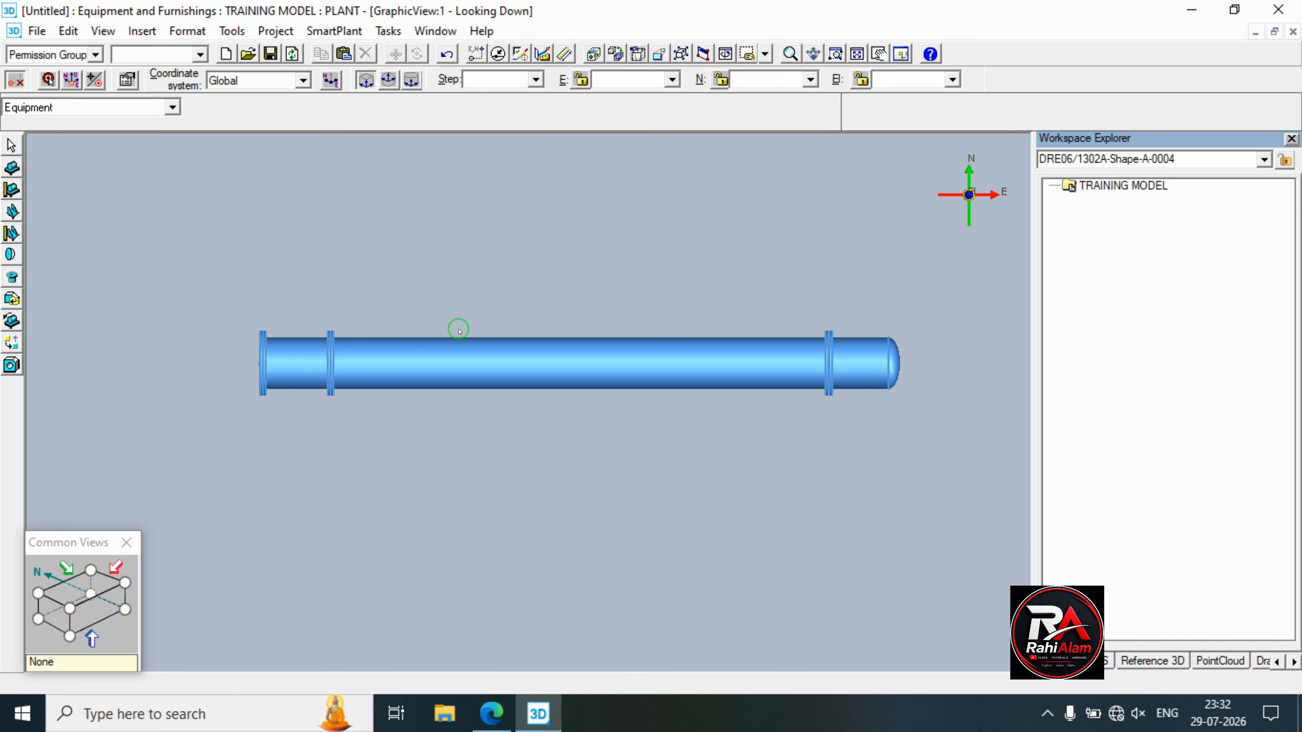
pyautogui.scroll(-2, 458, 329)
pyautogui.scroll(-1, 738, 398)
pyautogui.moveTo(720, 403); pyautogui.dragTo(567, 385, button='middle')
pyautogui.click(1149, 661)
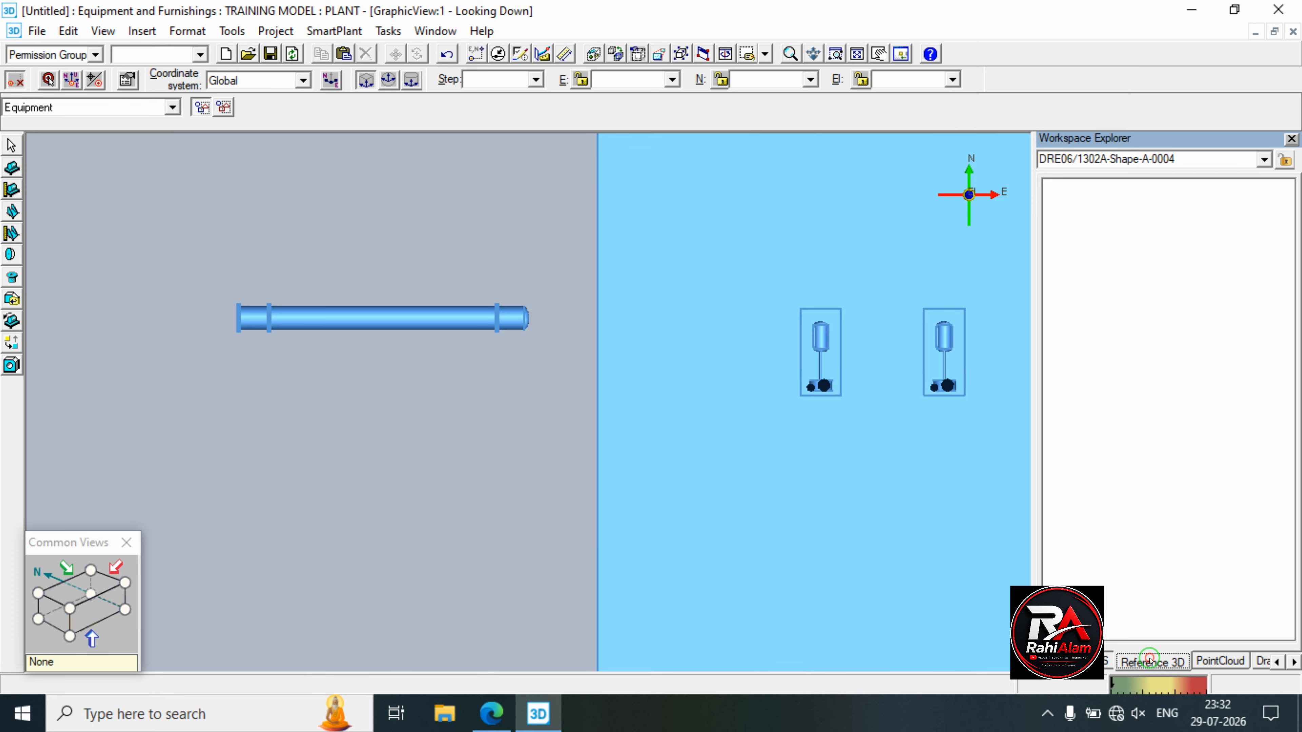
pyautogui.click(1226, 659)
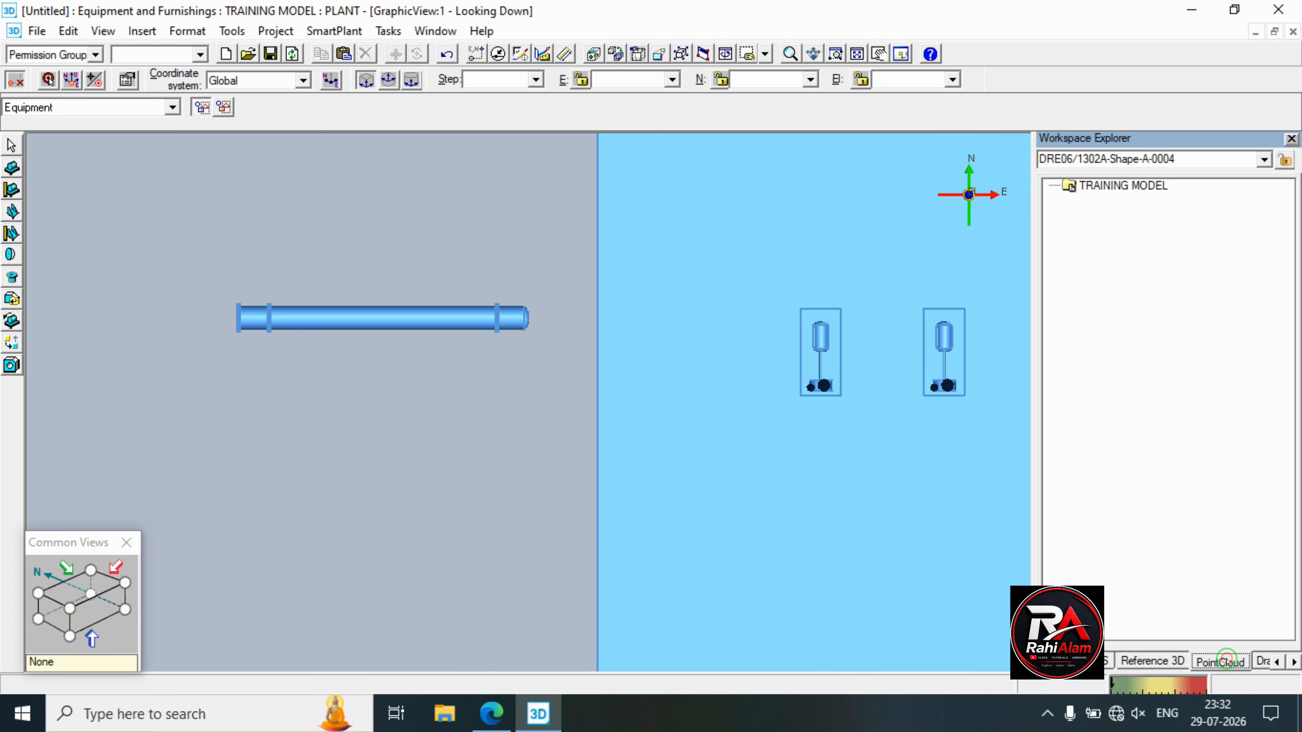
pyautogui.click(1259, 663)
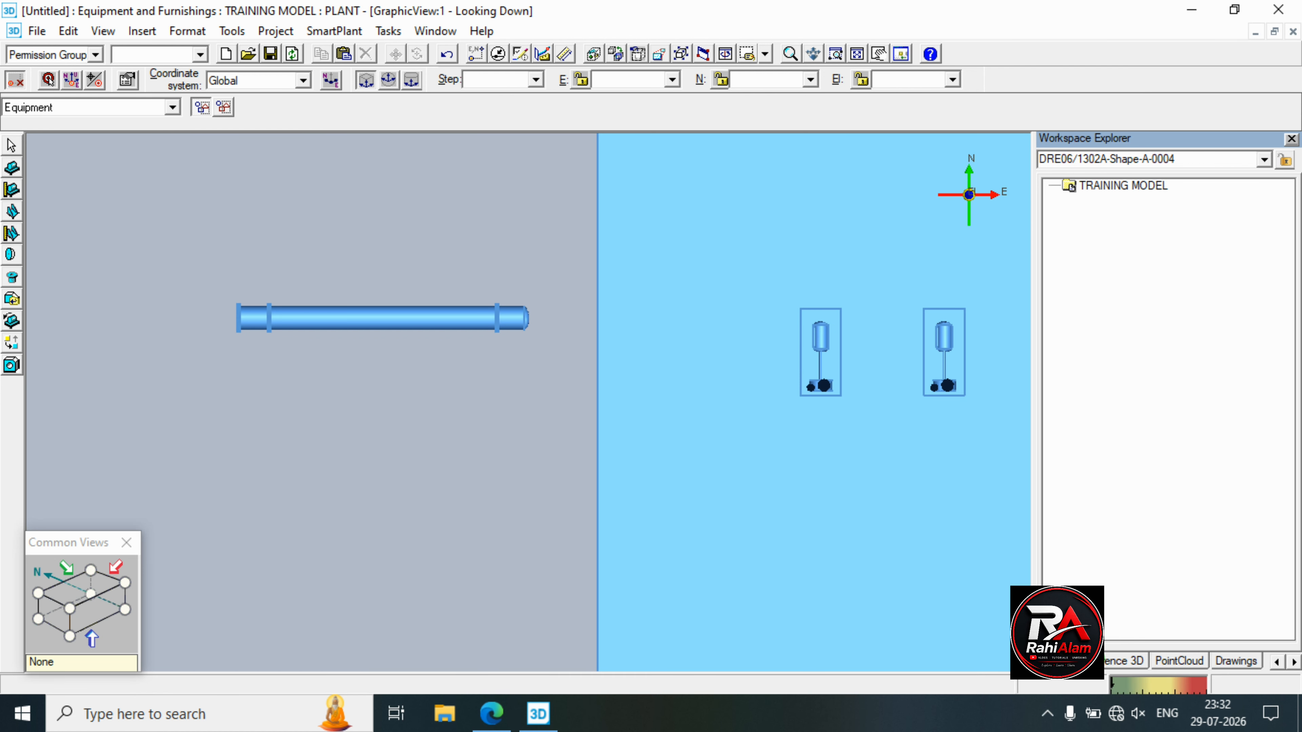
pyautogui.click(1277, 662)
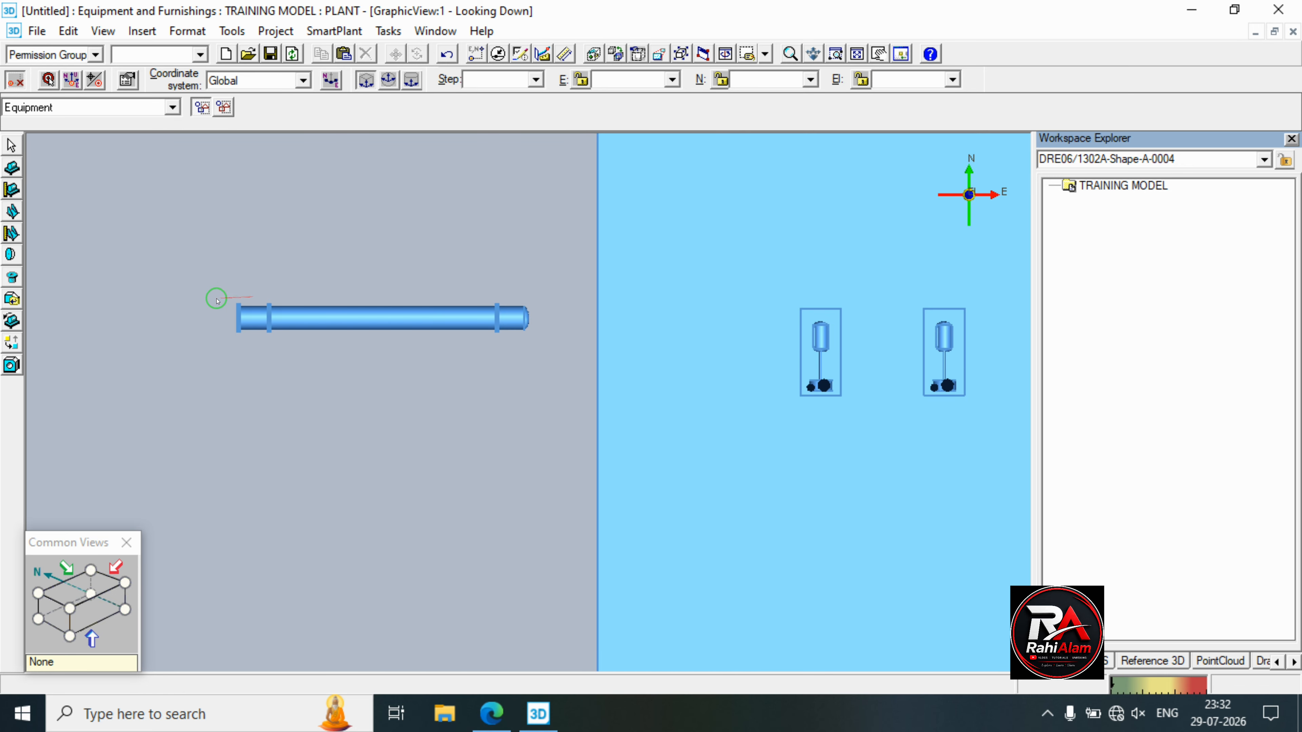
pyautogui.scroll(2, 239, 288)
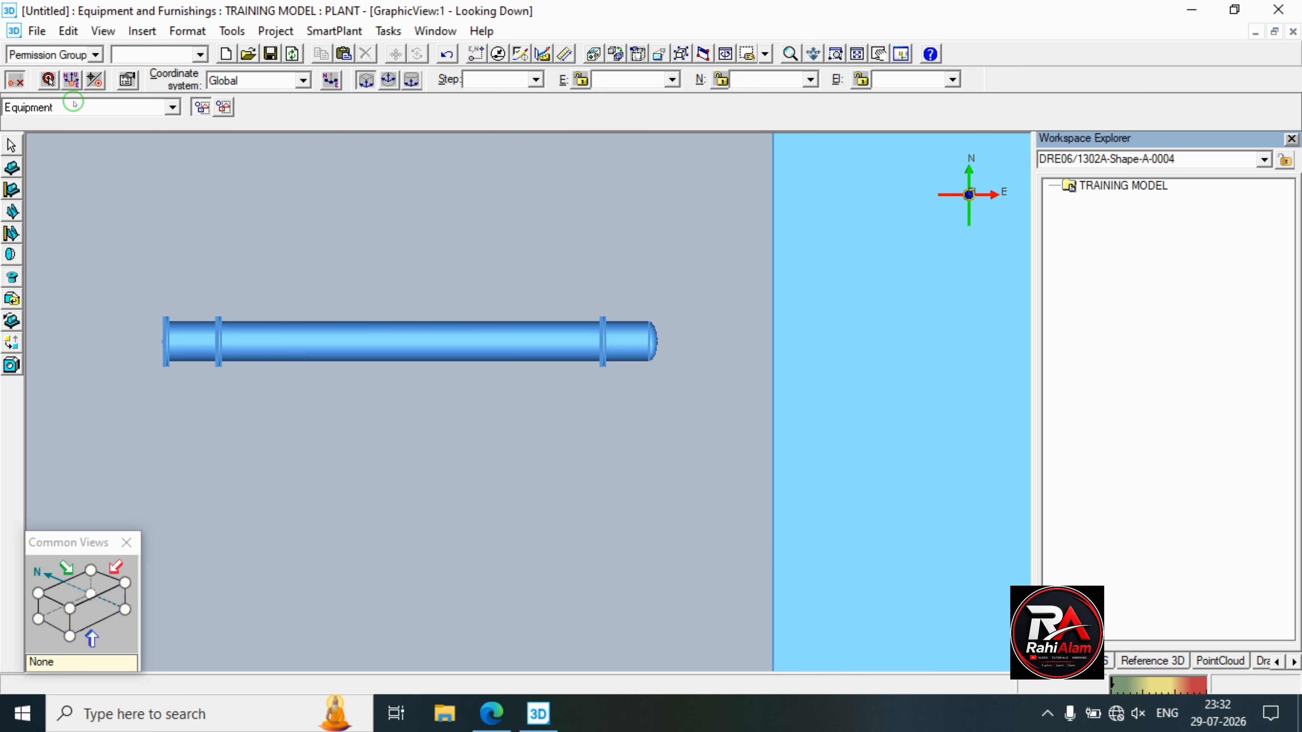
# Start a rectangular solid shape on equipment DRE06/1302A and check the support dimensions in SAMPLE.pdf.
pyautogui.click(14, 255)
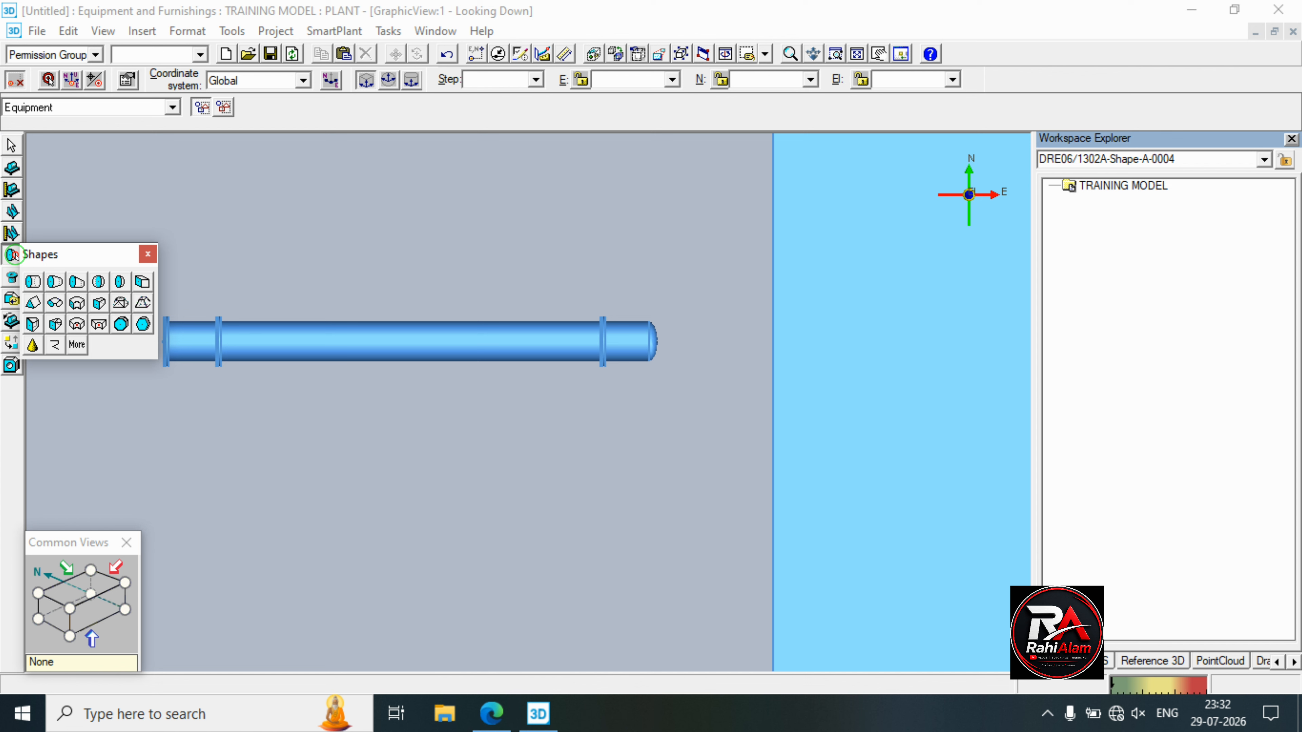
pyautogui.click(143, 281)
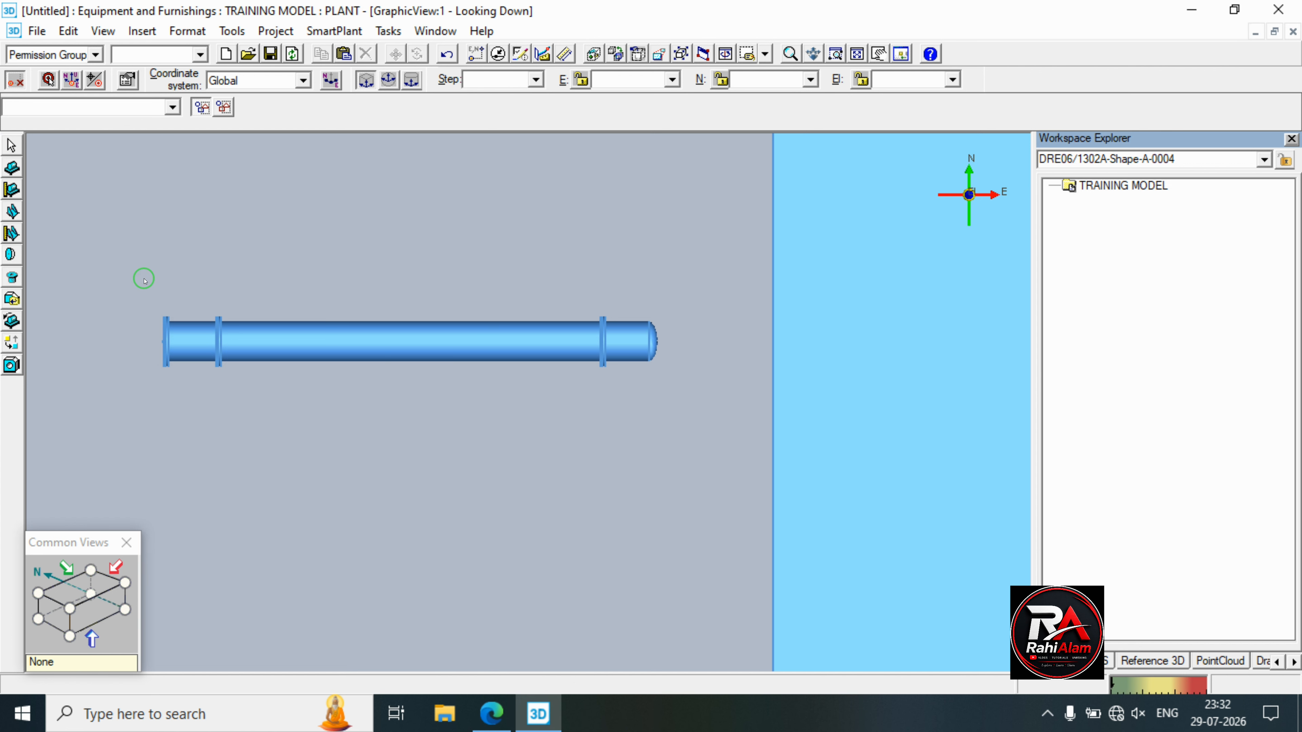
pyautogui.click(271, 342)
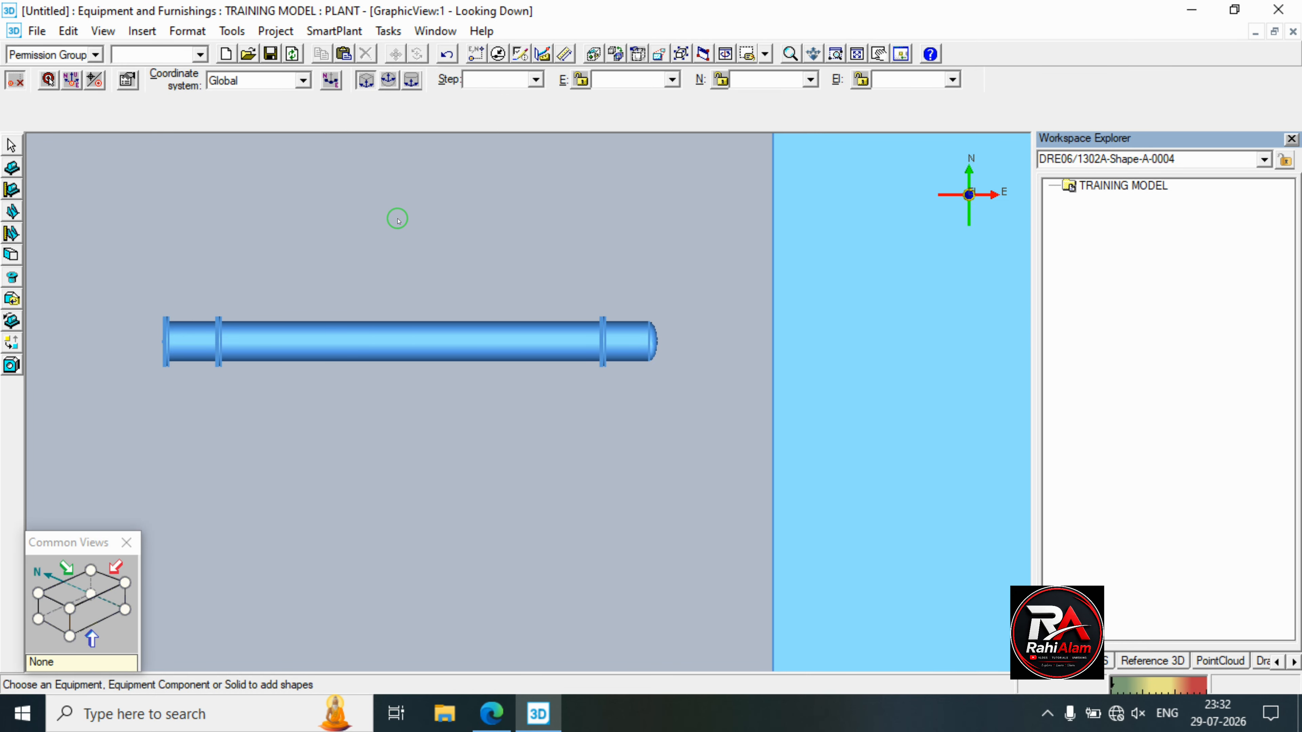
pyautogui.click(491, 714)
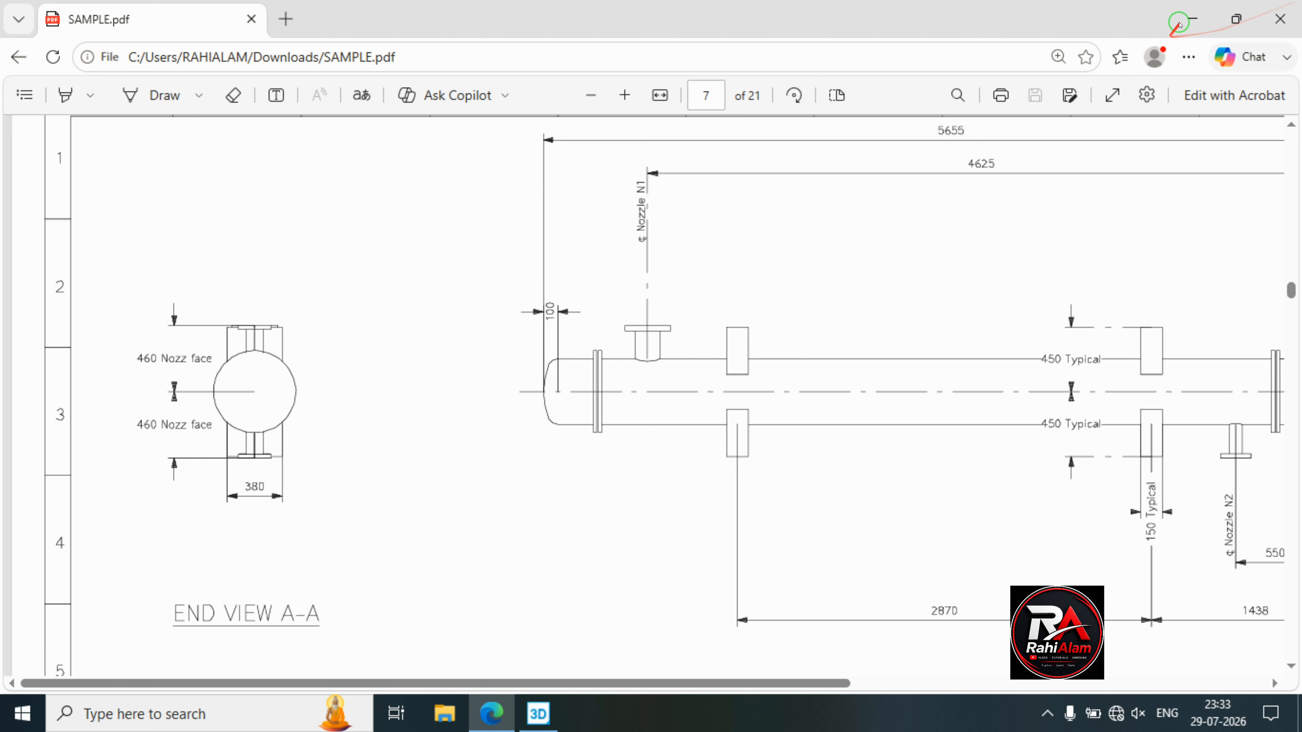
pyautogui.click(1280, 19)
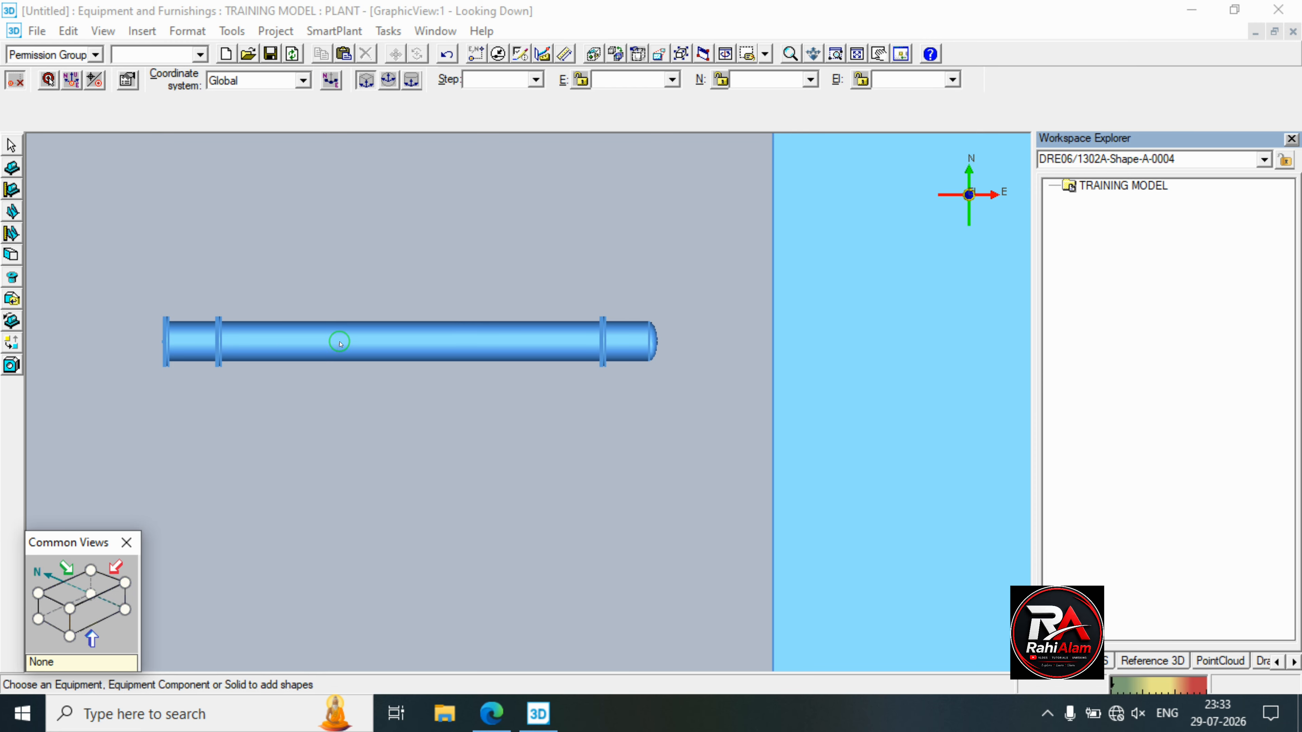
pyautogui.click(447, 347)
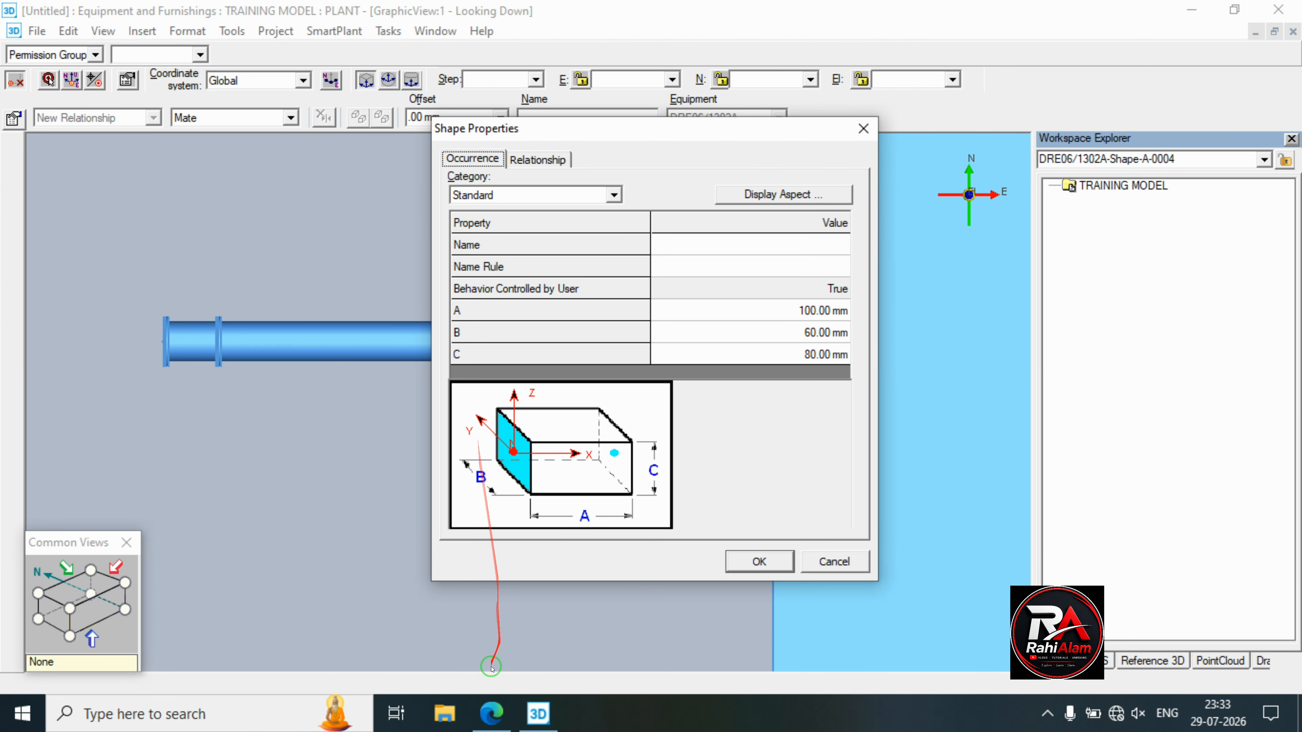
pyautogui.click(491, 716)
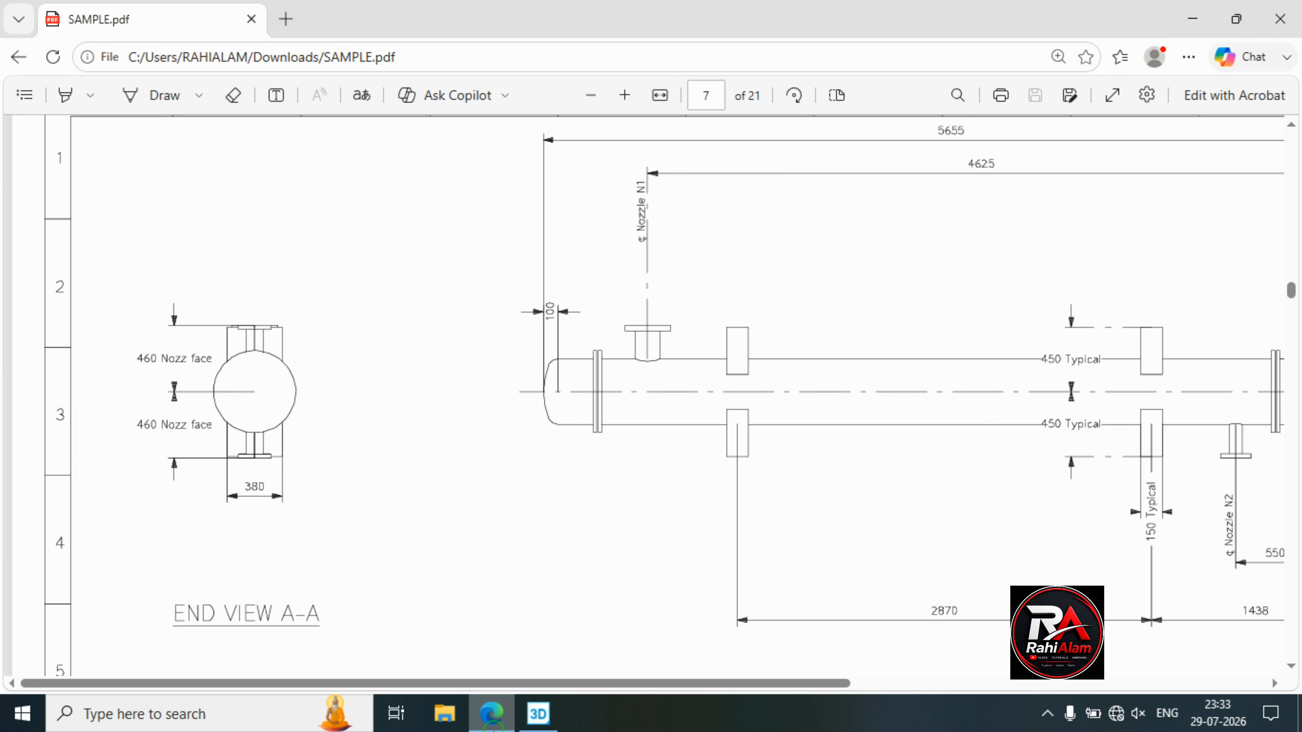
pyautogui.click(537, 714)
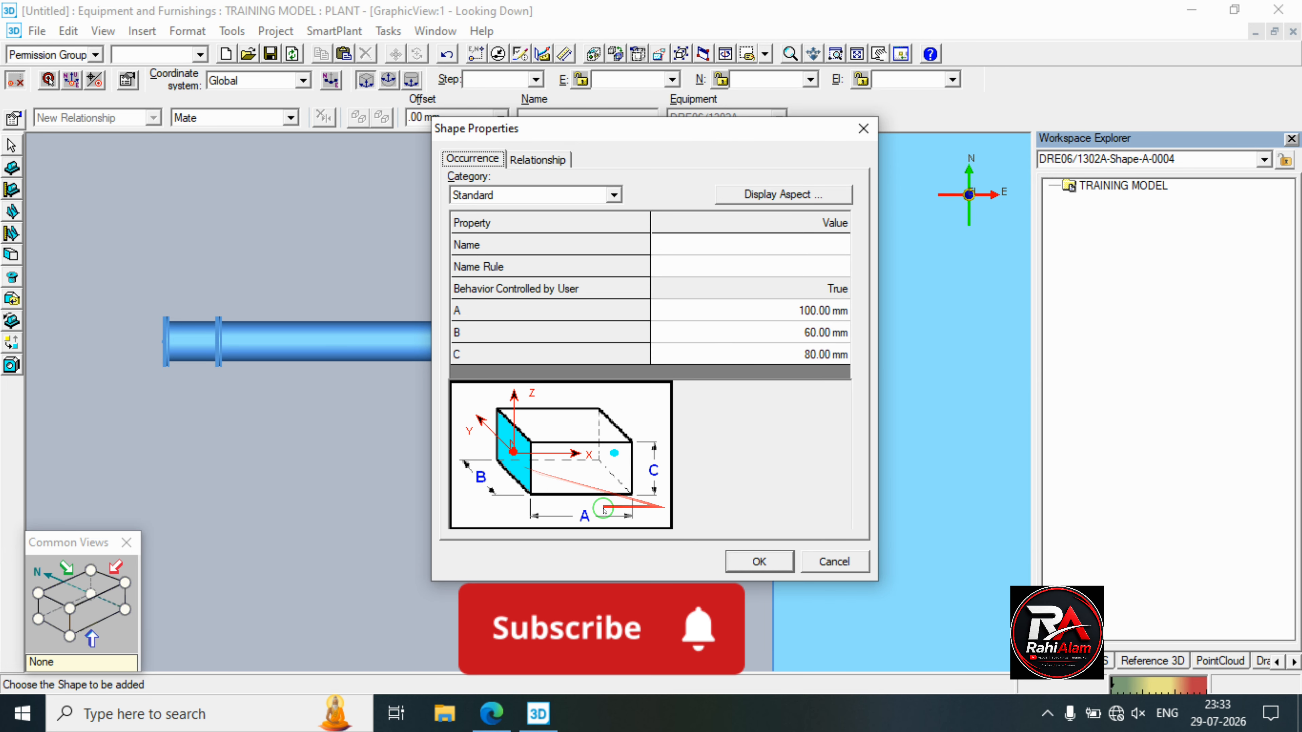
# Set the rectangular solid to A 460 mm, B 150 mm and C 380 mm, and place it in open space south of the condenser.
pyautogui.click(787, 308)
pyautogui.write('460')
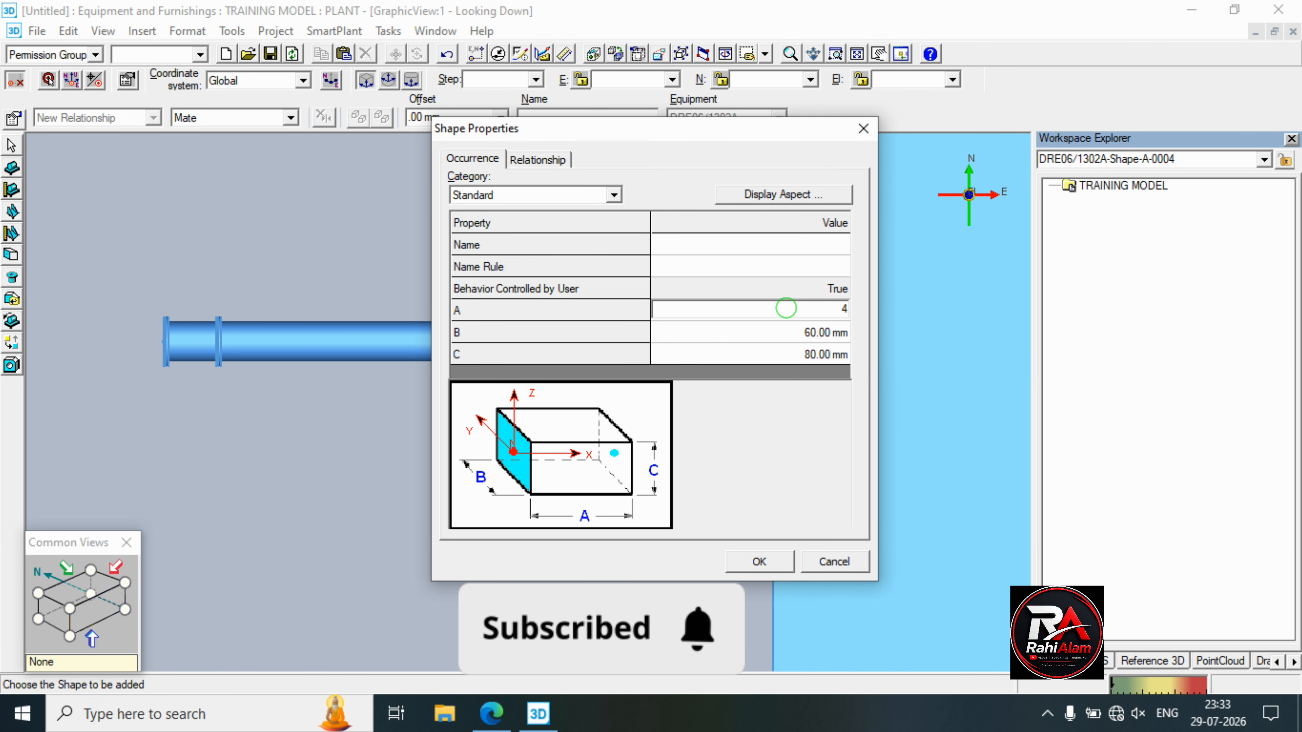
pyautogui.click(509, 717)
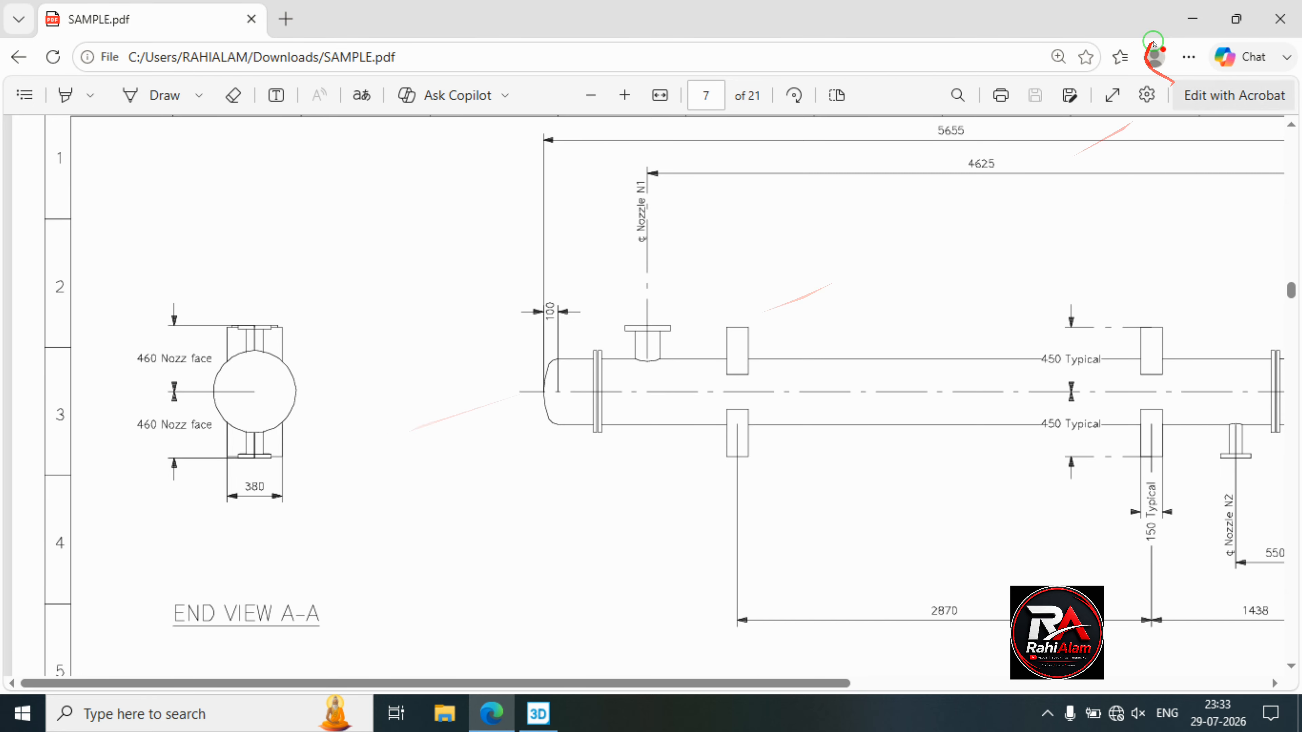
pyautogui.click(1193, 18)
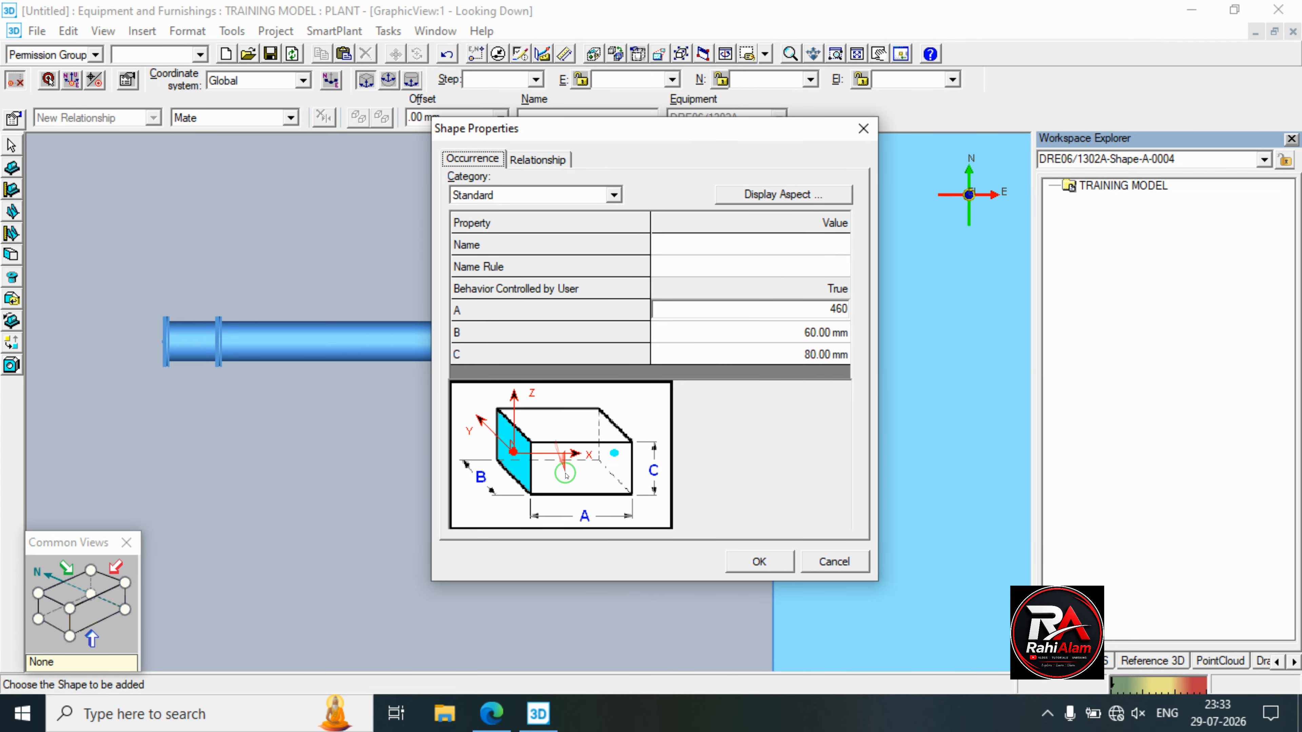
pyautogui.click(792, 338)
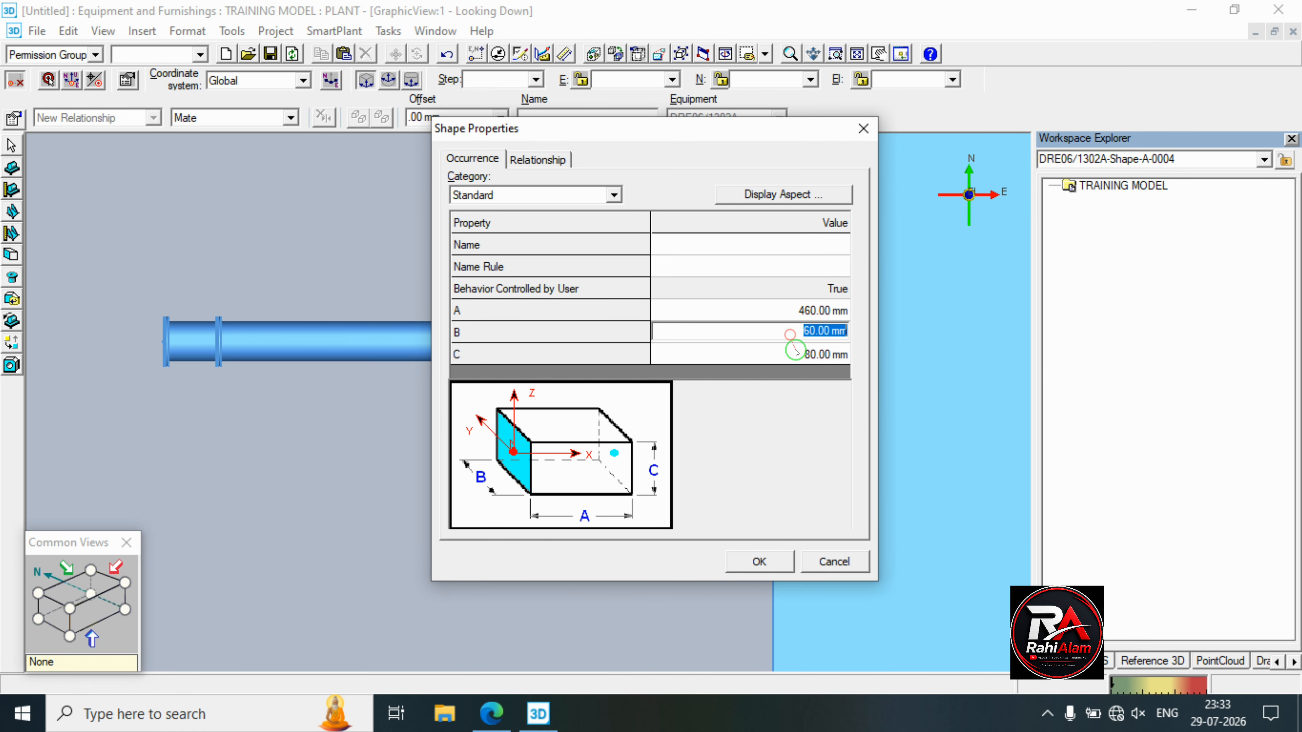
pyautogui.click(796, 352)
pyautogui.write('380')
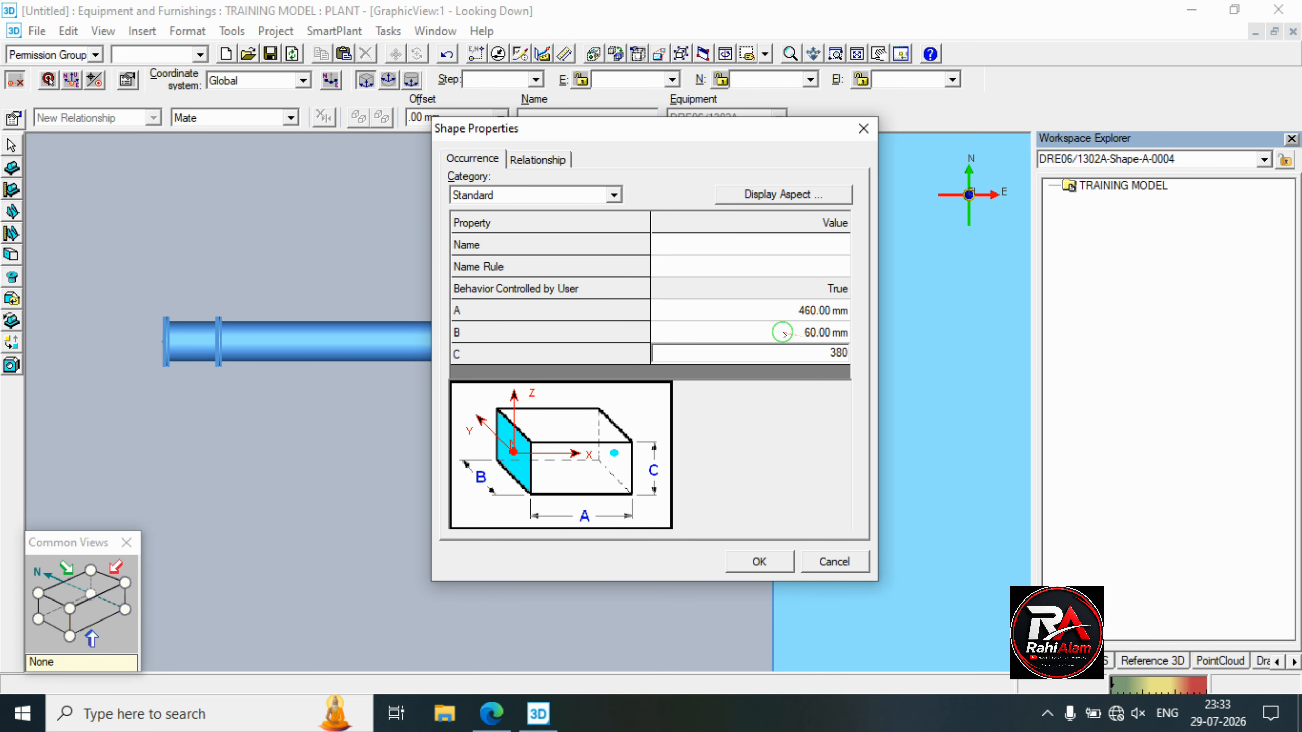
pyautogui.moveTo(500, 712)
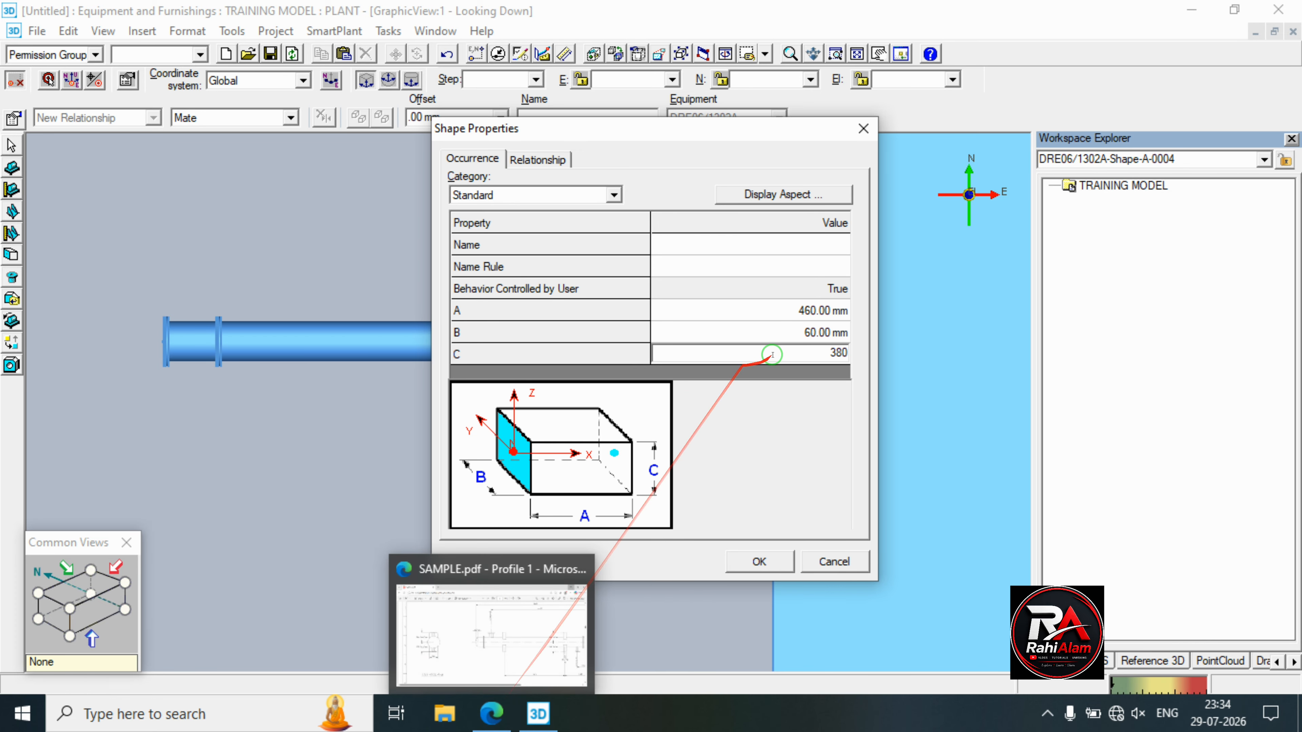
pyautogui.click(792, 336)
pyautogui.write('150')
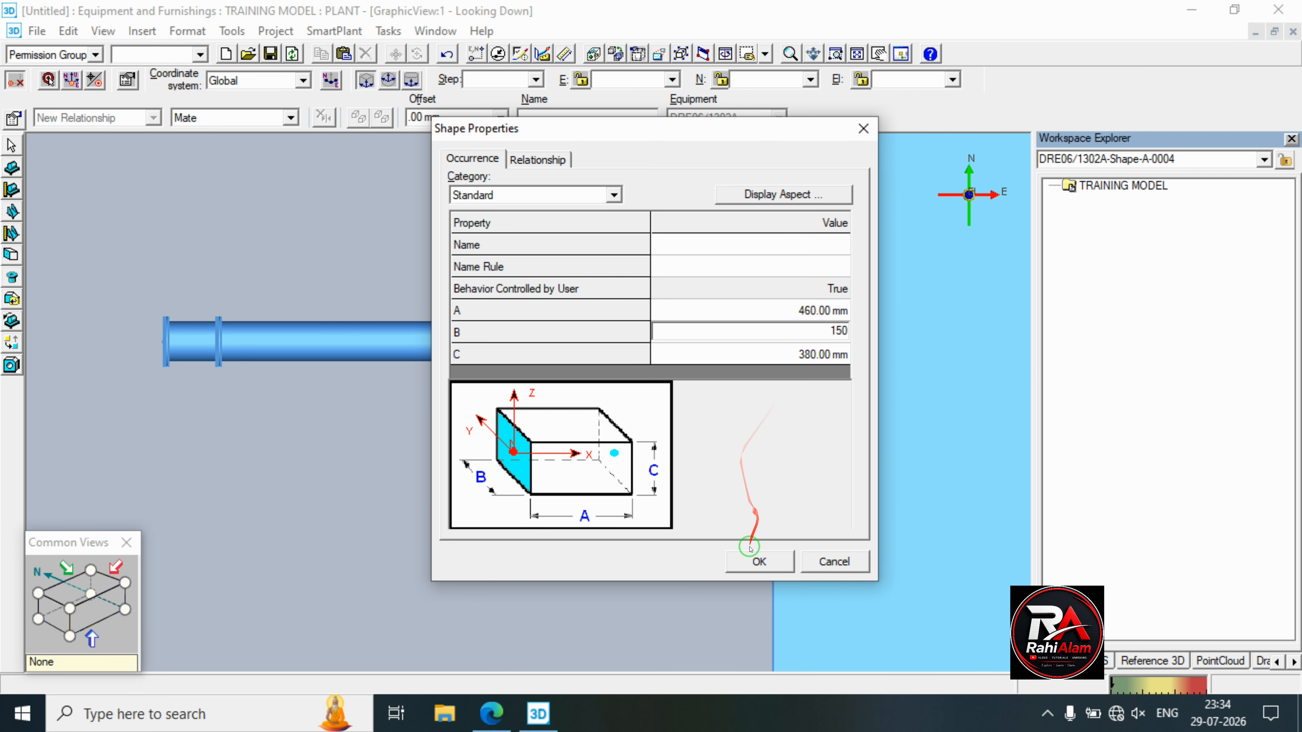
pyautogui.click(755, 561)
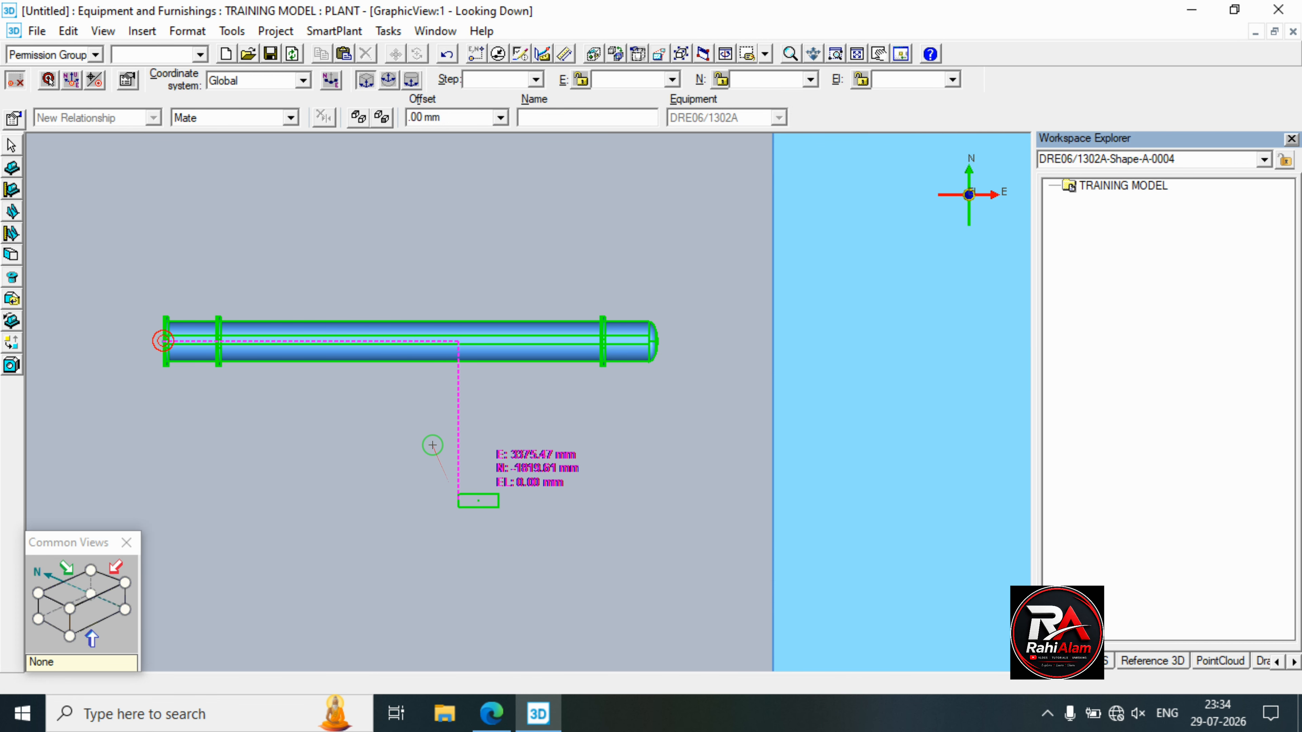
pyautogui.click(319, 492)
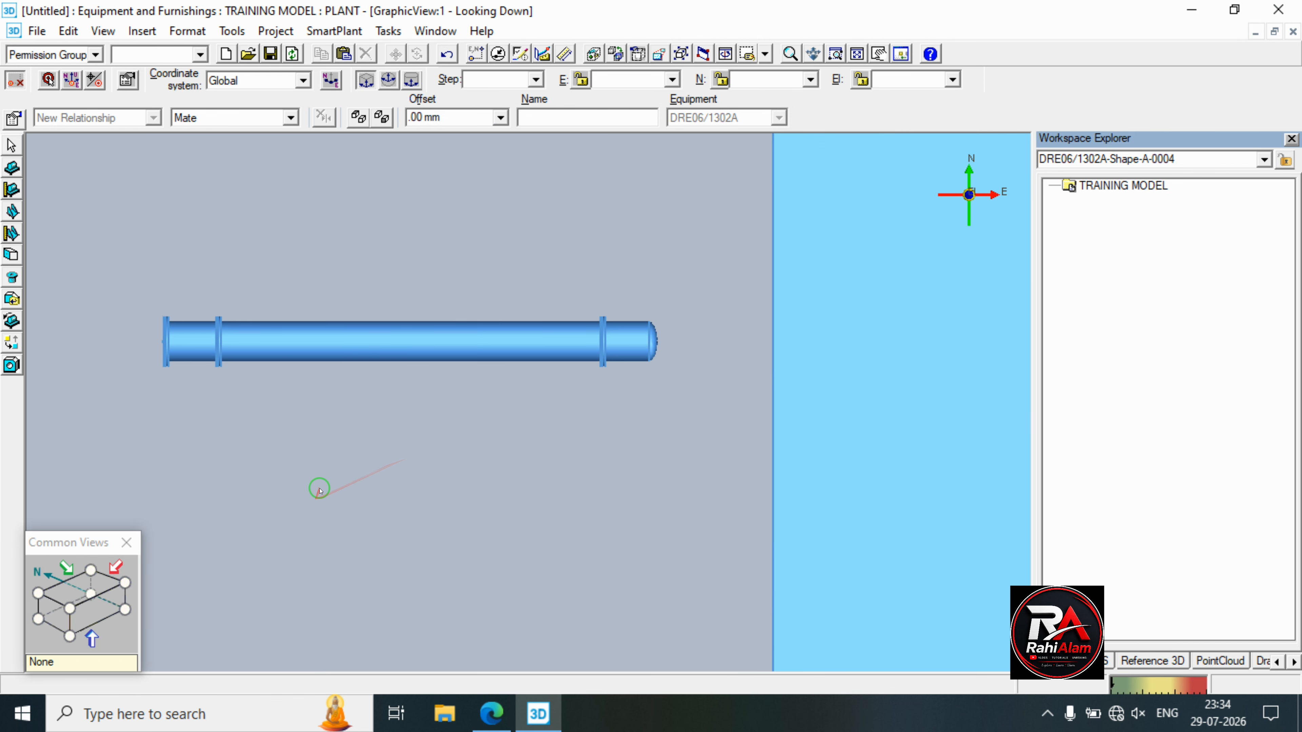
pyautogui.click(311, 446)
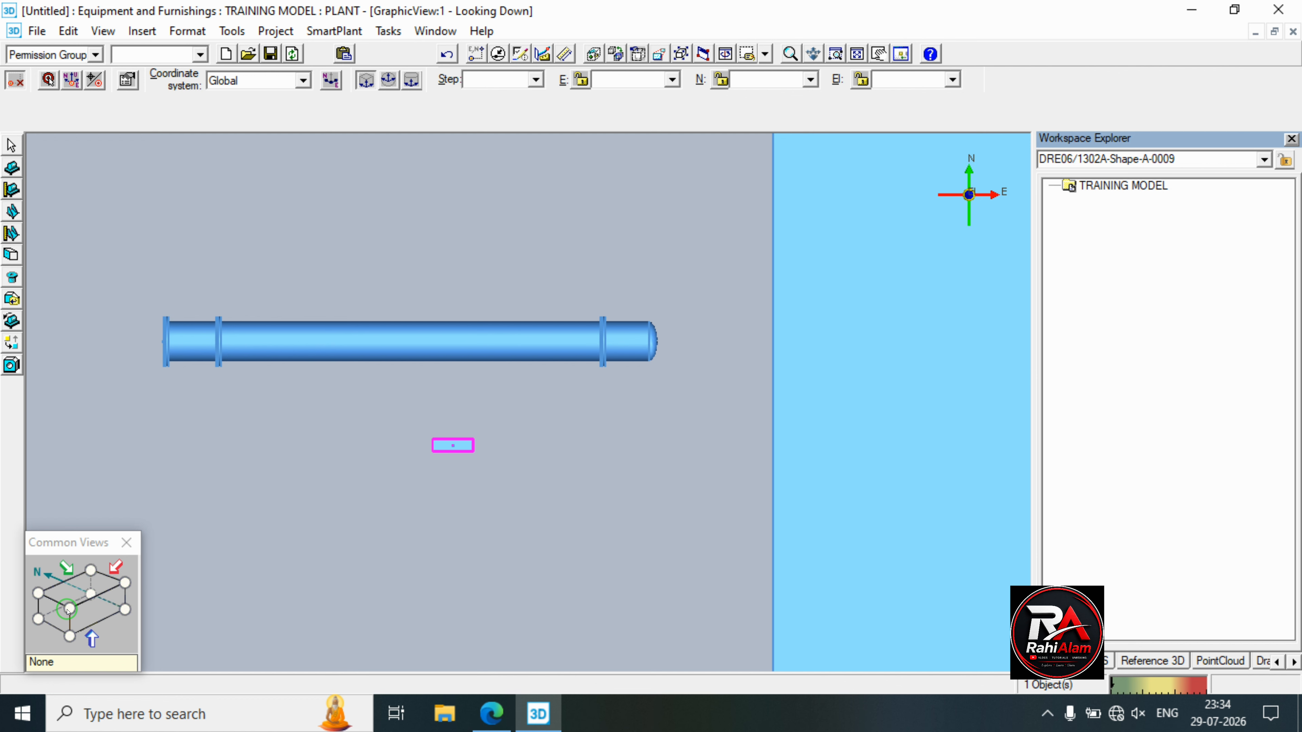
# Rotate the support block in an isometric view until its local X axis points down and its Y axis points east.
pyautogui.click(68, 611)
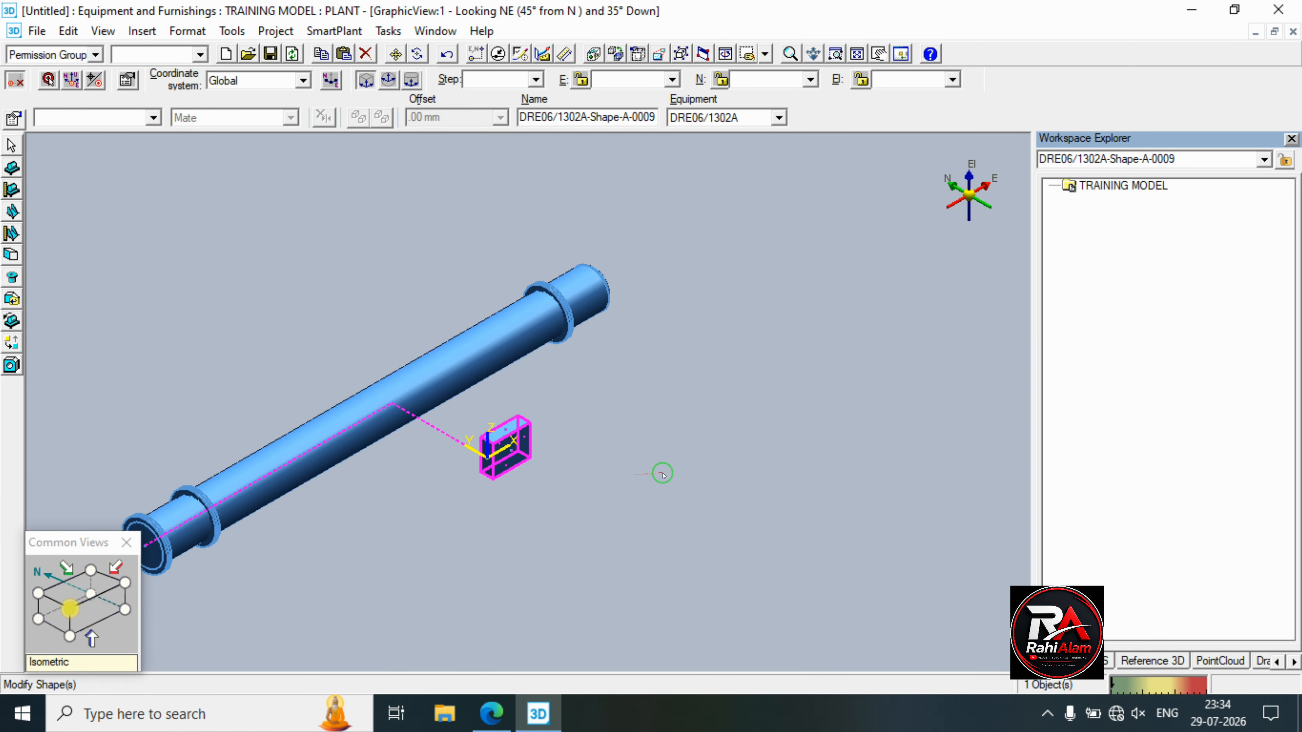
pyautogui.moveTo(628, 475); pyautogui.dragTo(663, 473, button='middle')
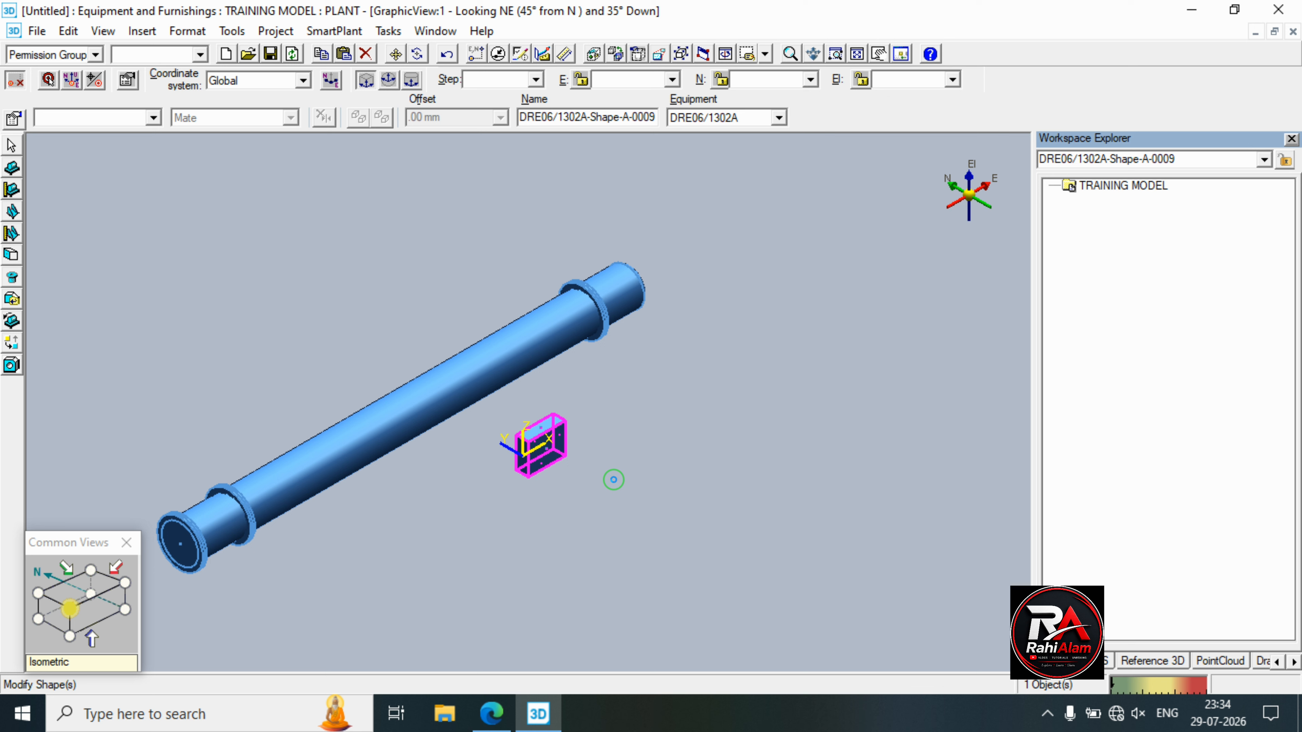
pyautogui.press('Right')
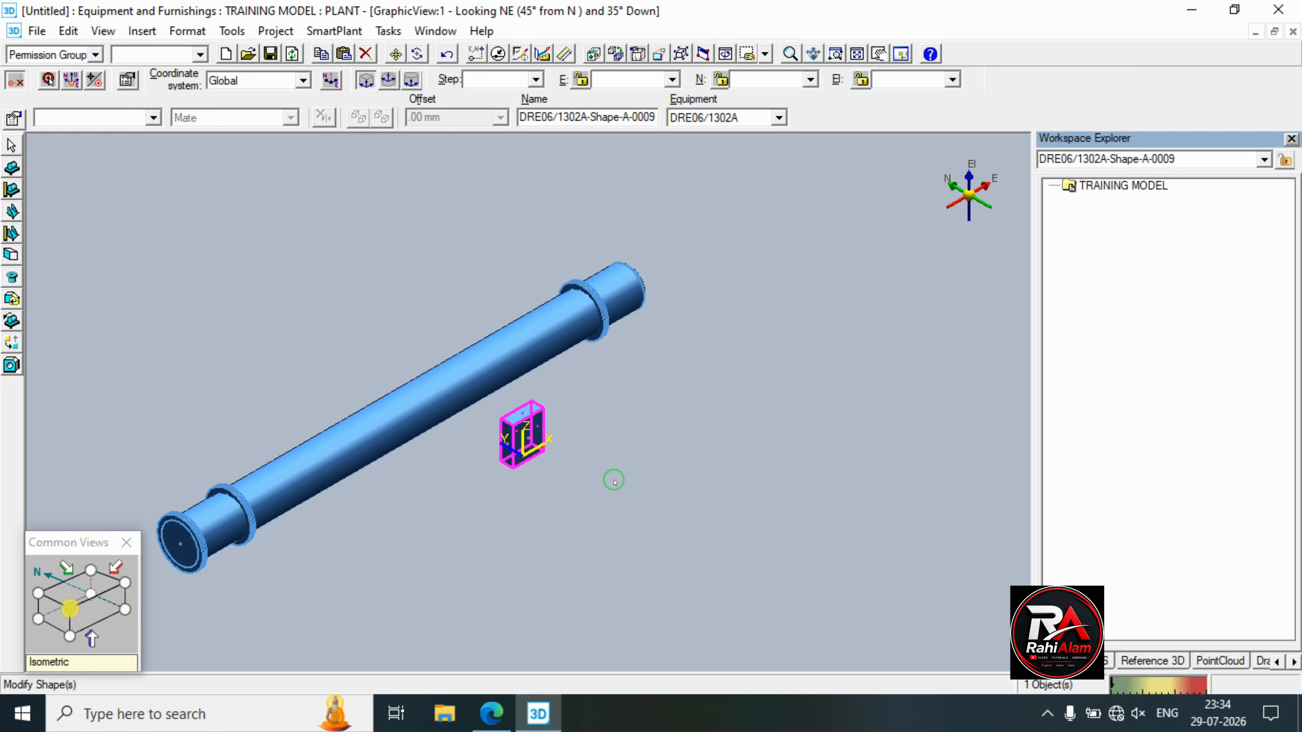
pyautogui.press('Right')
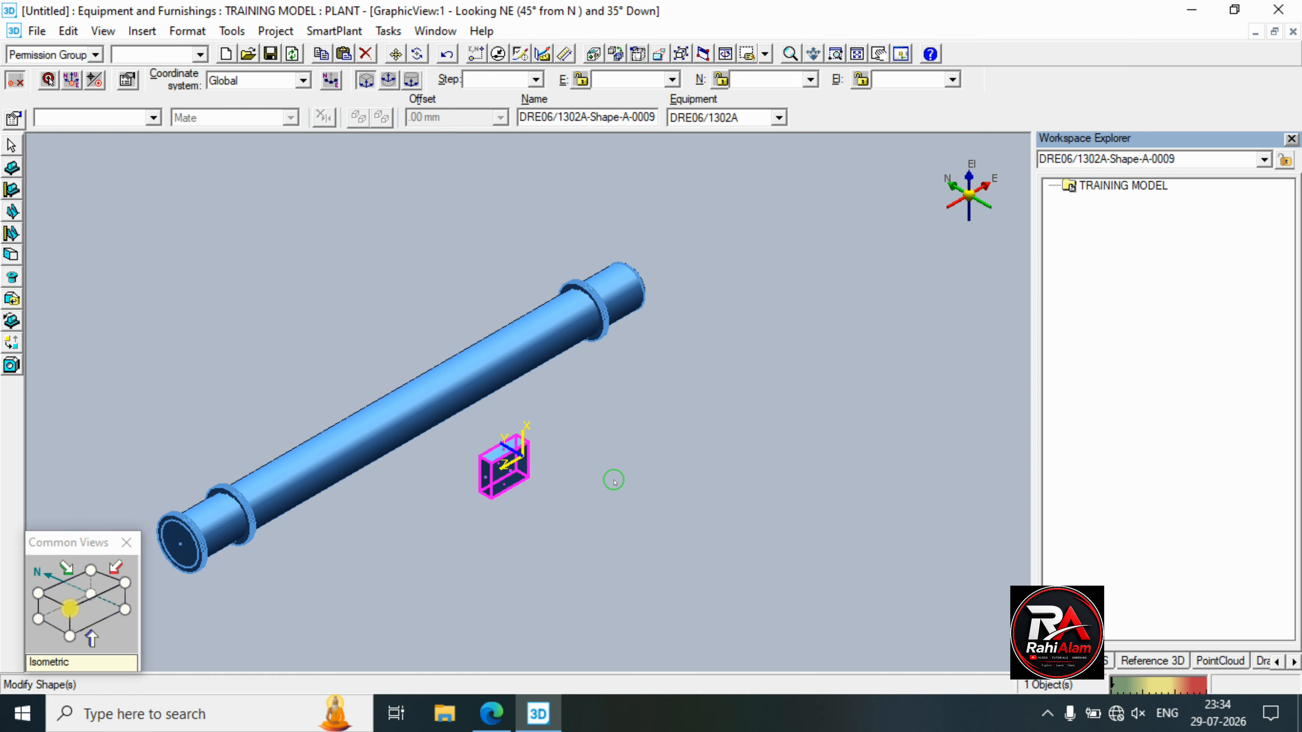
pyautogui.press('Right')
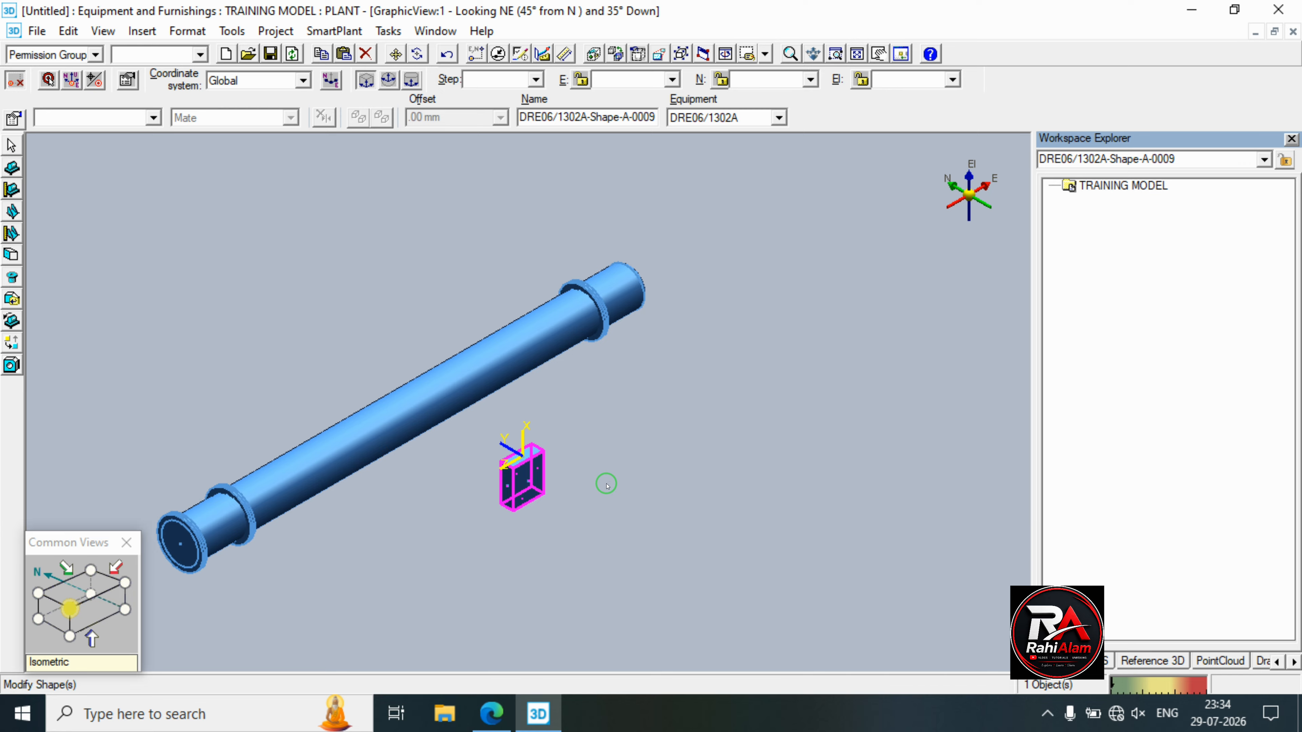
pyautogui.press('Right')
pyautogui.press('Up')
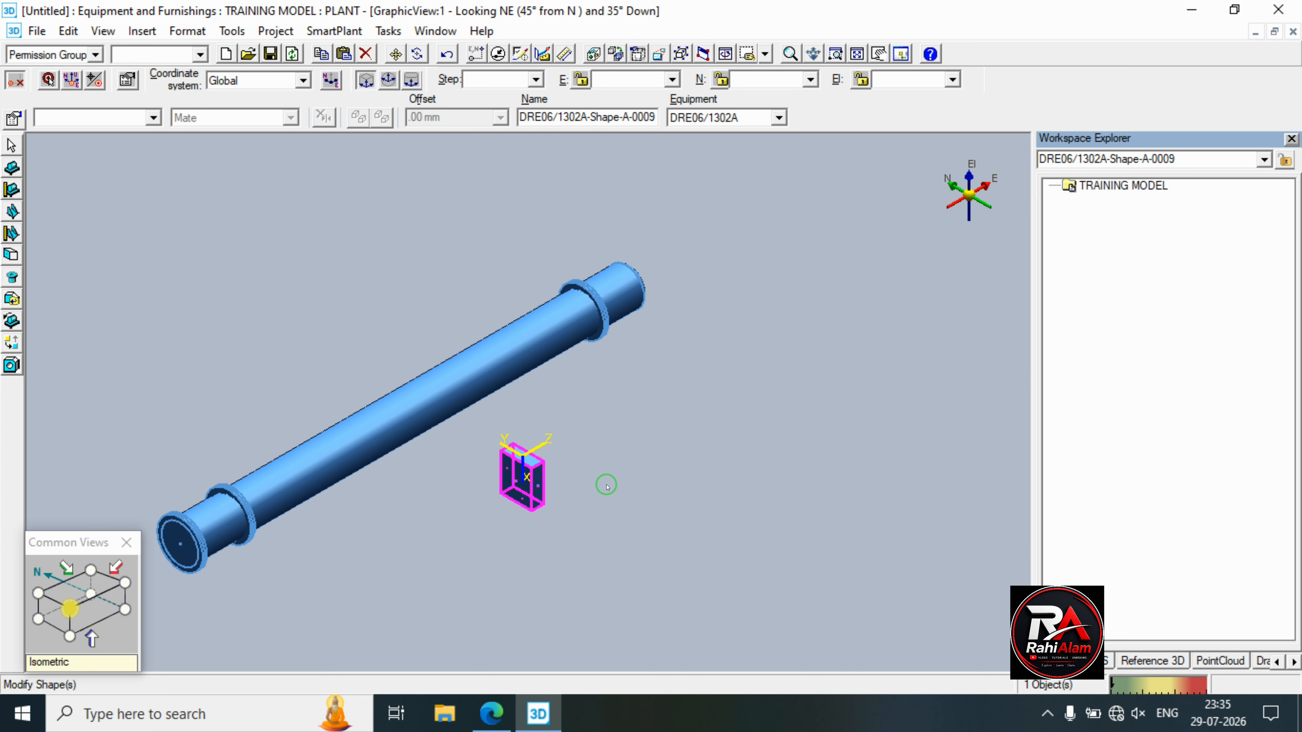
pyautogui.press('Up')
pyautogui.moveTo(606, 488); pyautogui.dragTo(704, 468, button='middle')
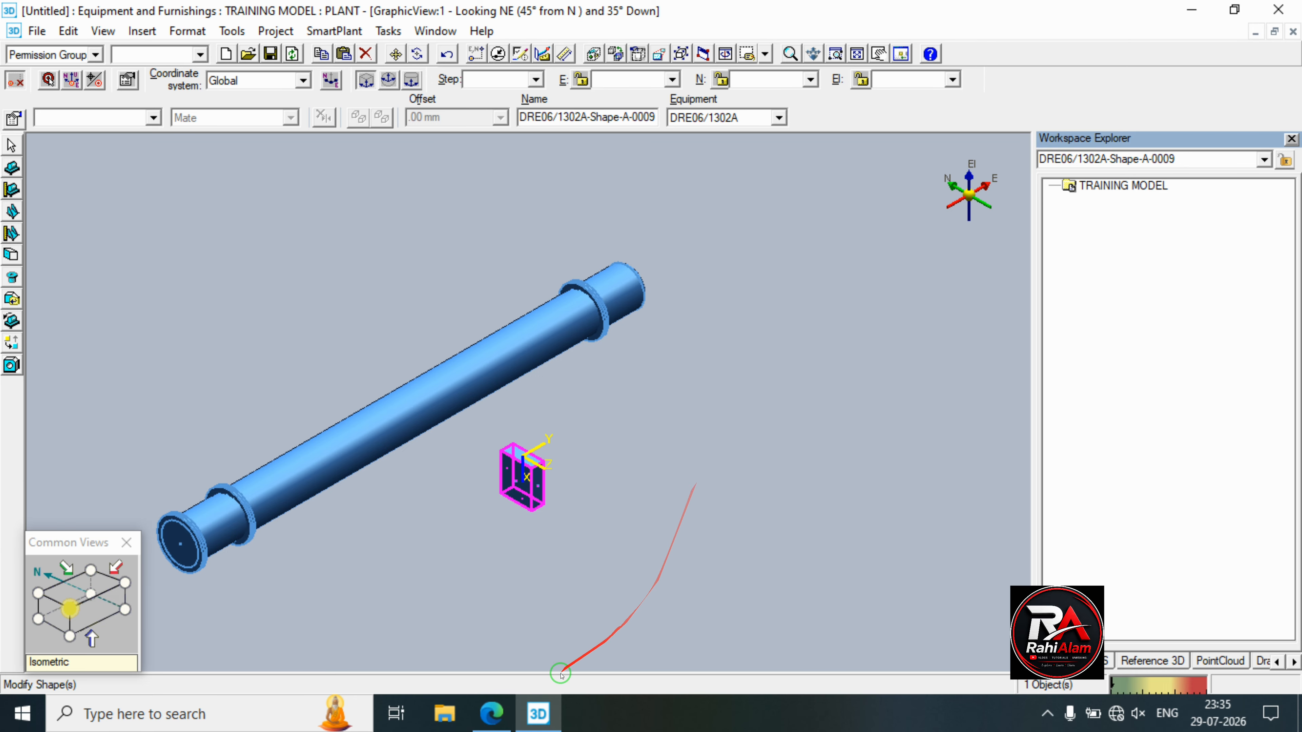
# Check the support locations in SAMPLE.pdf, and move the support block by its top origin point to the centre of the condenser's west end face.
pyautogui.click(483, 720)
pyautogui.hscroll(3, 893, 500)
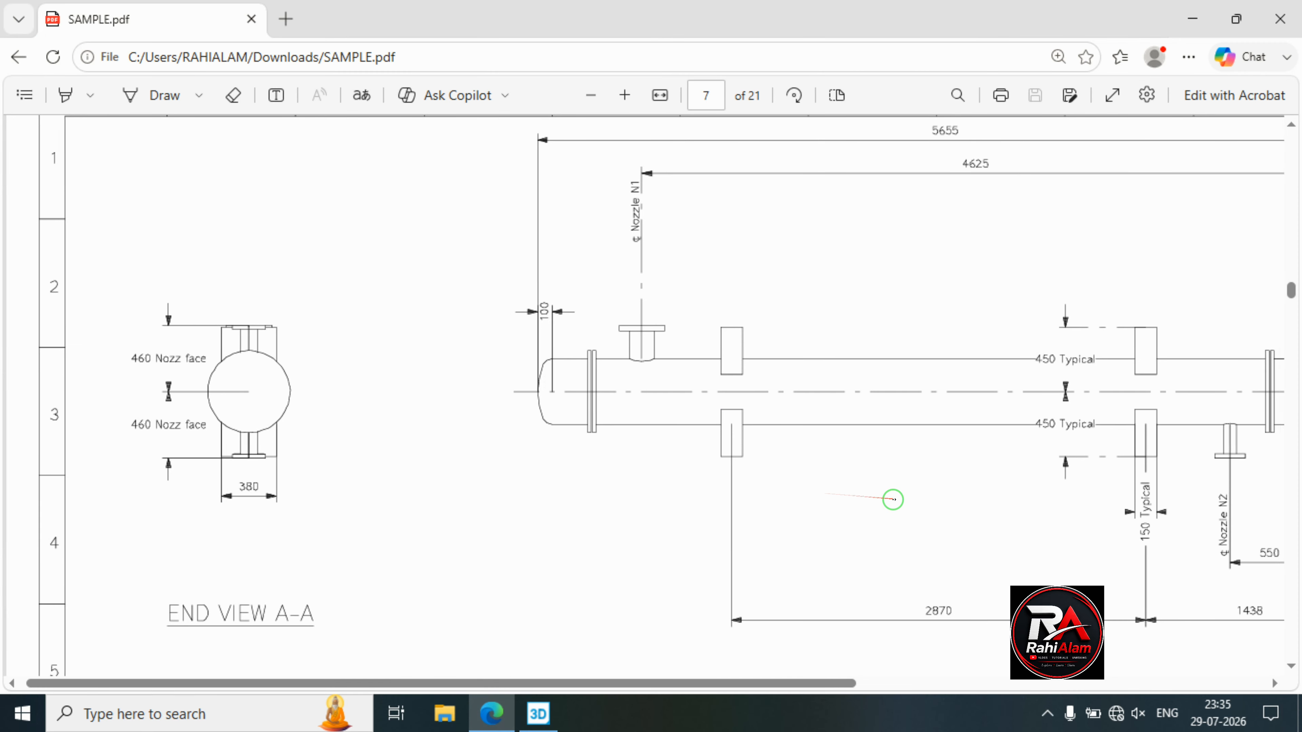
pyautogui.hscroll(5, 894, 502)
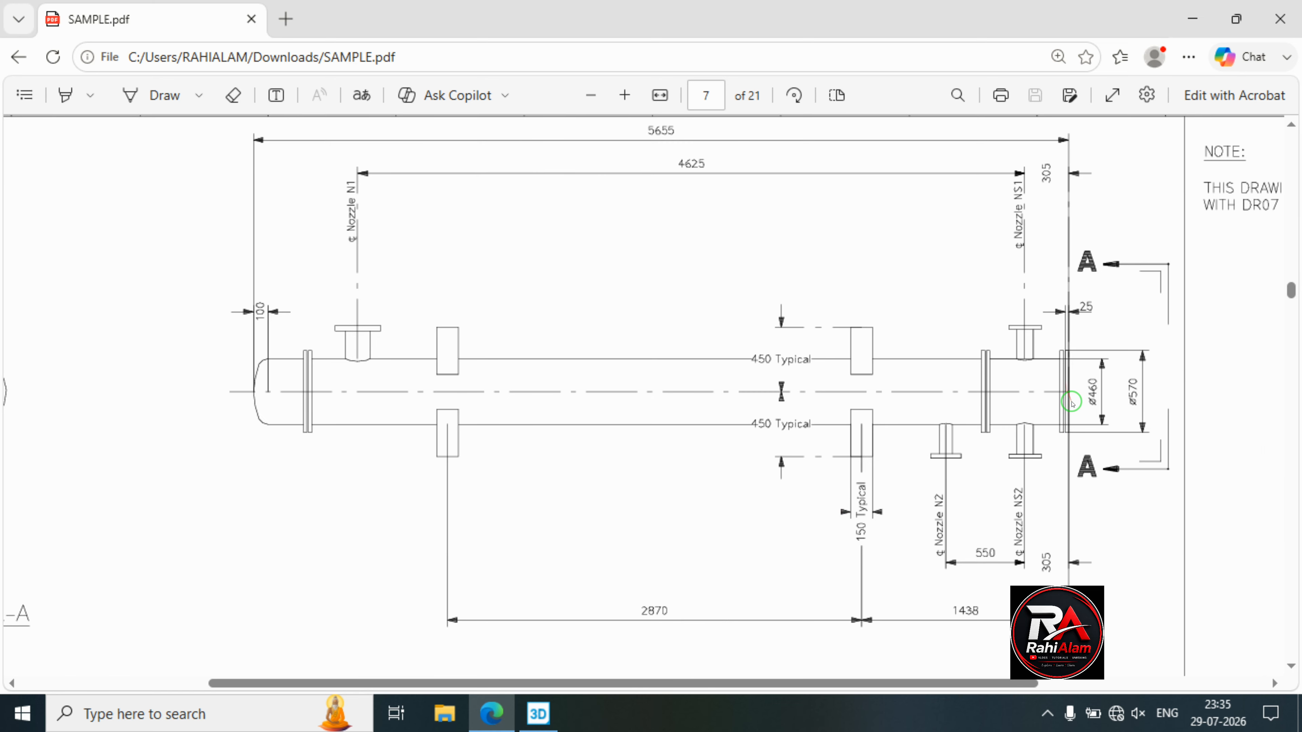
pyautogui.click(1193, 10)
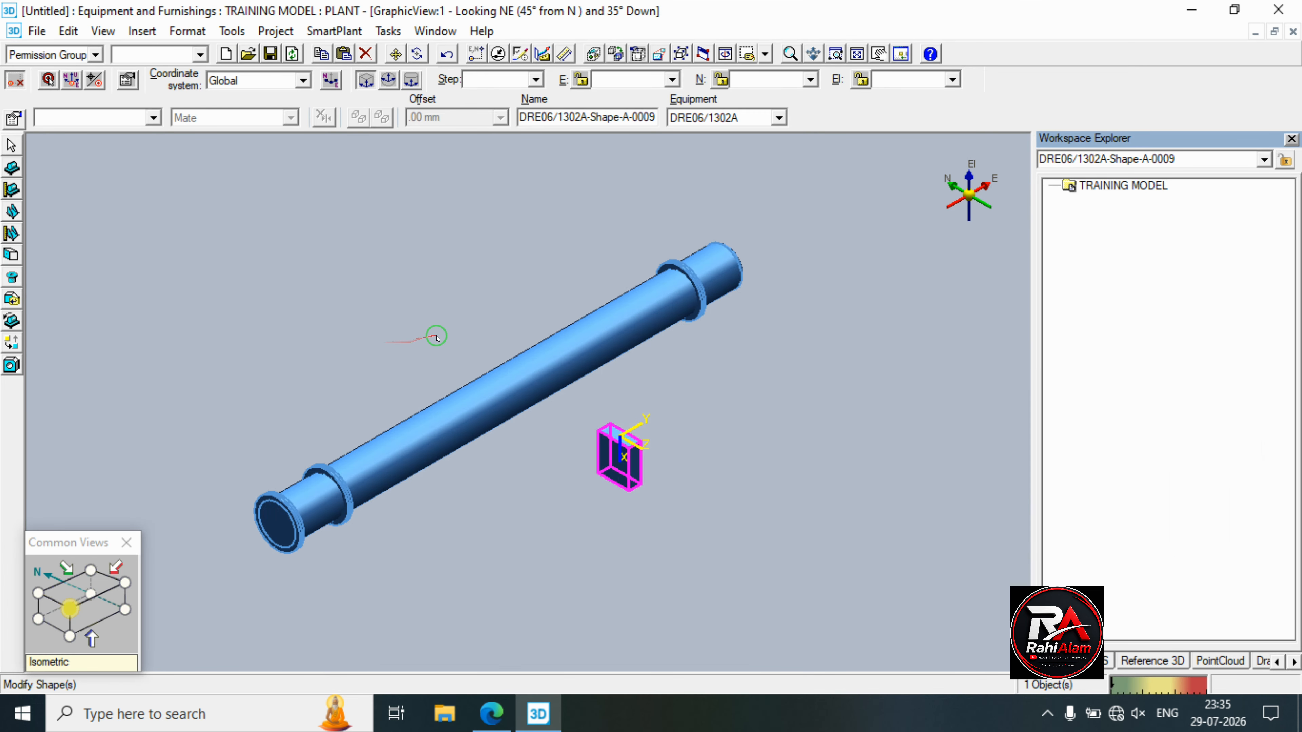
pyautogui.click(395, 53)
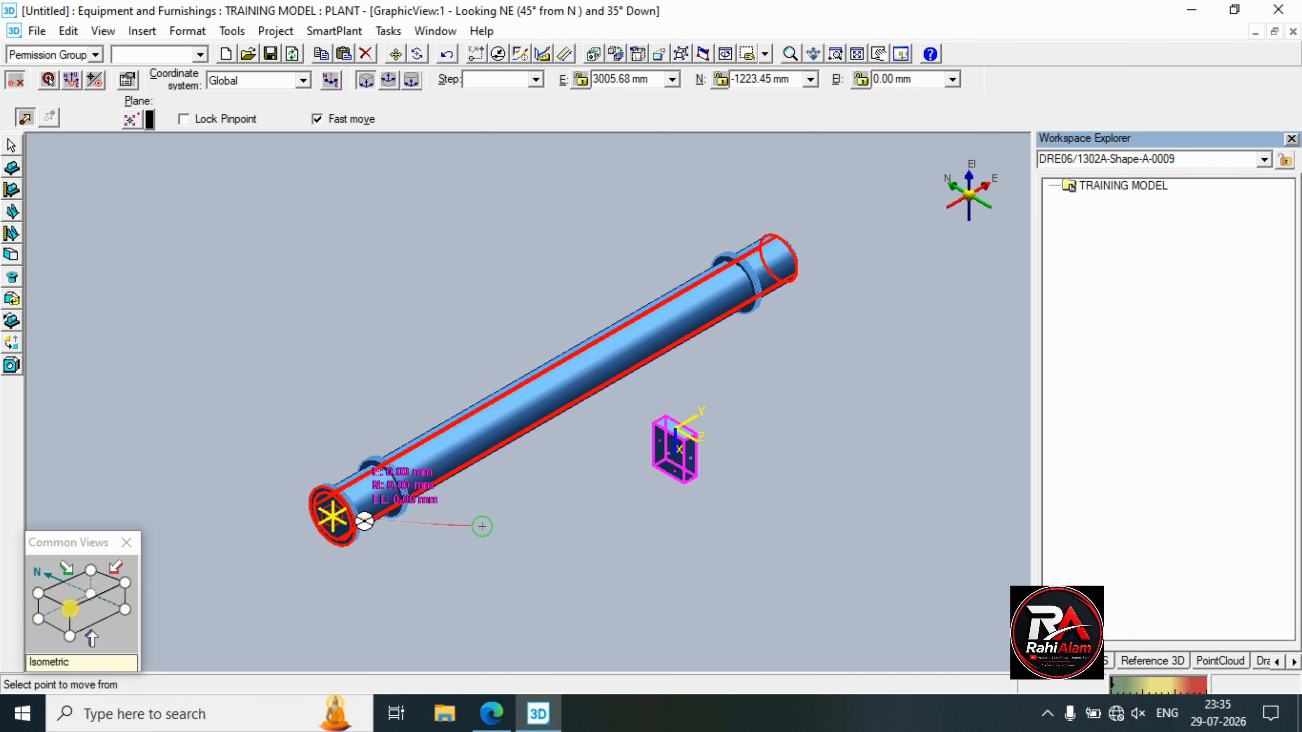
pyautogui.click(347, 121)
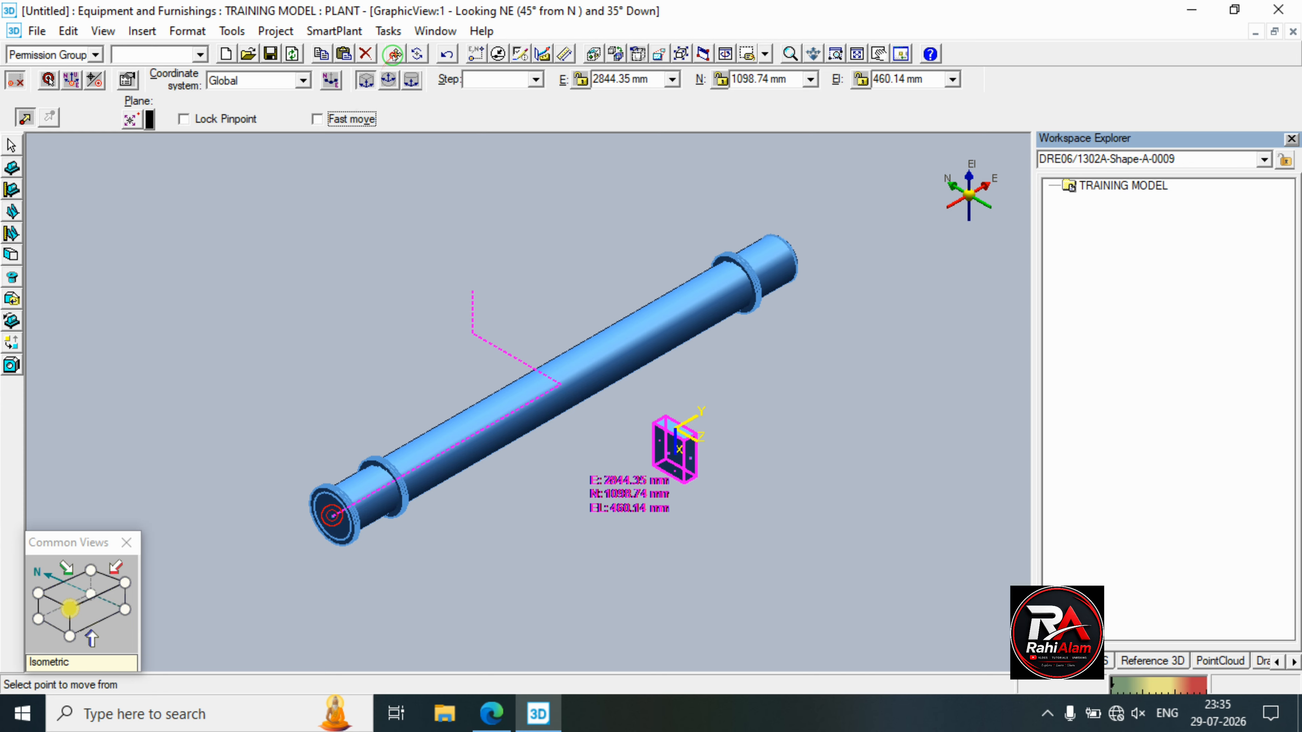
pyautogui.click(678, 422)
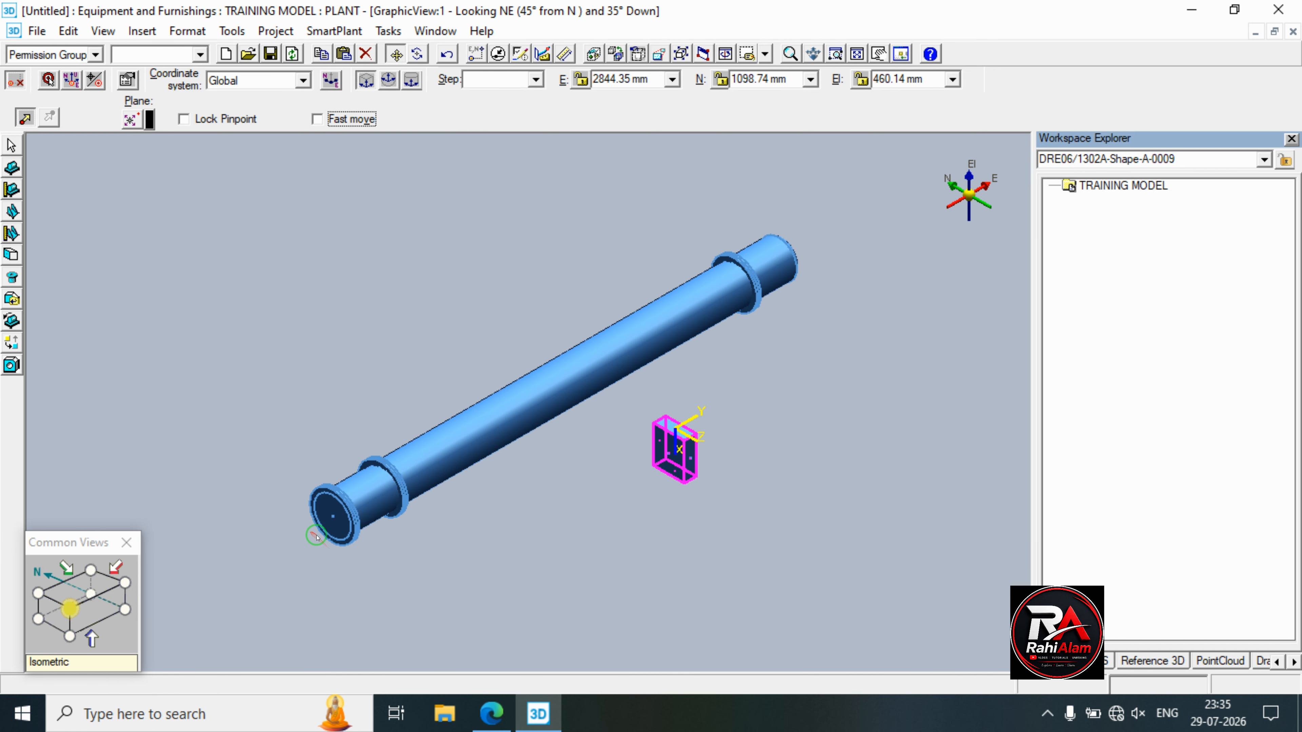
pyautogui.scroll(3, 319, 535)
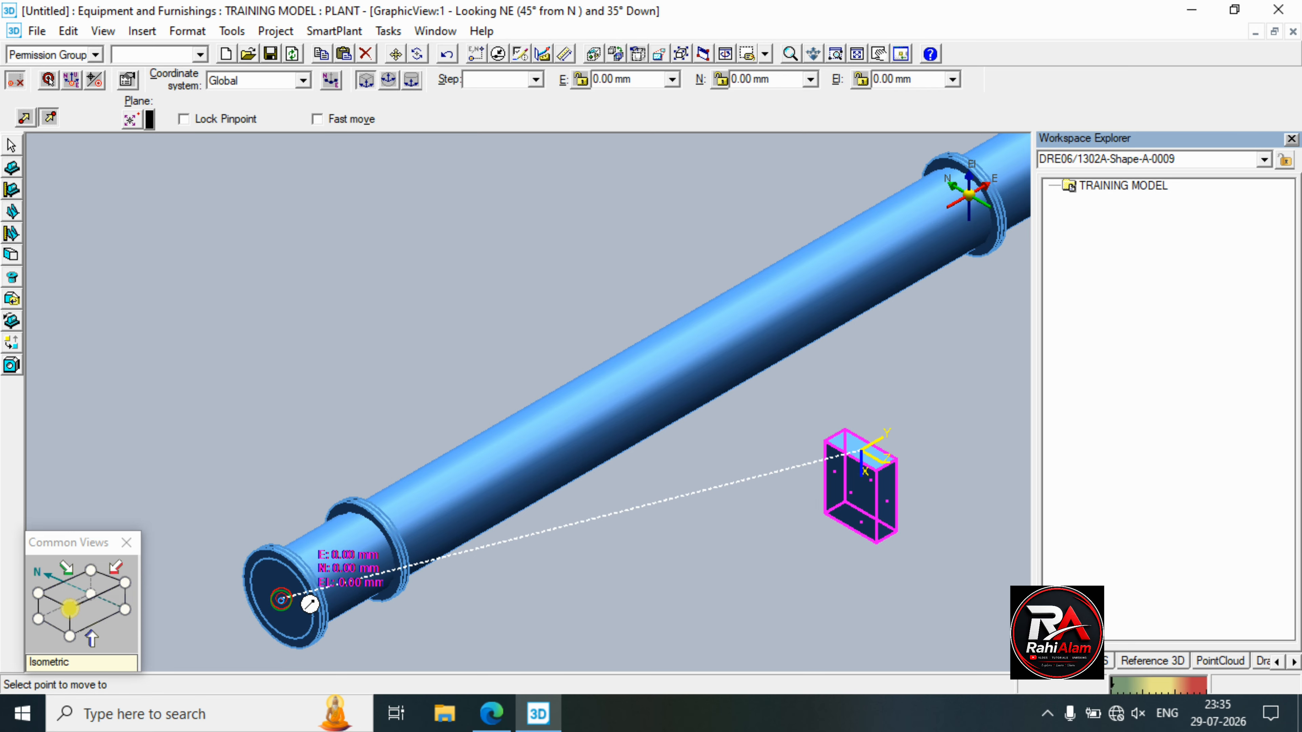
pyautogui.click(280, 600)
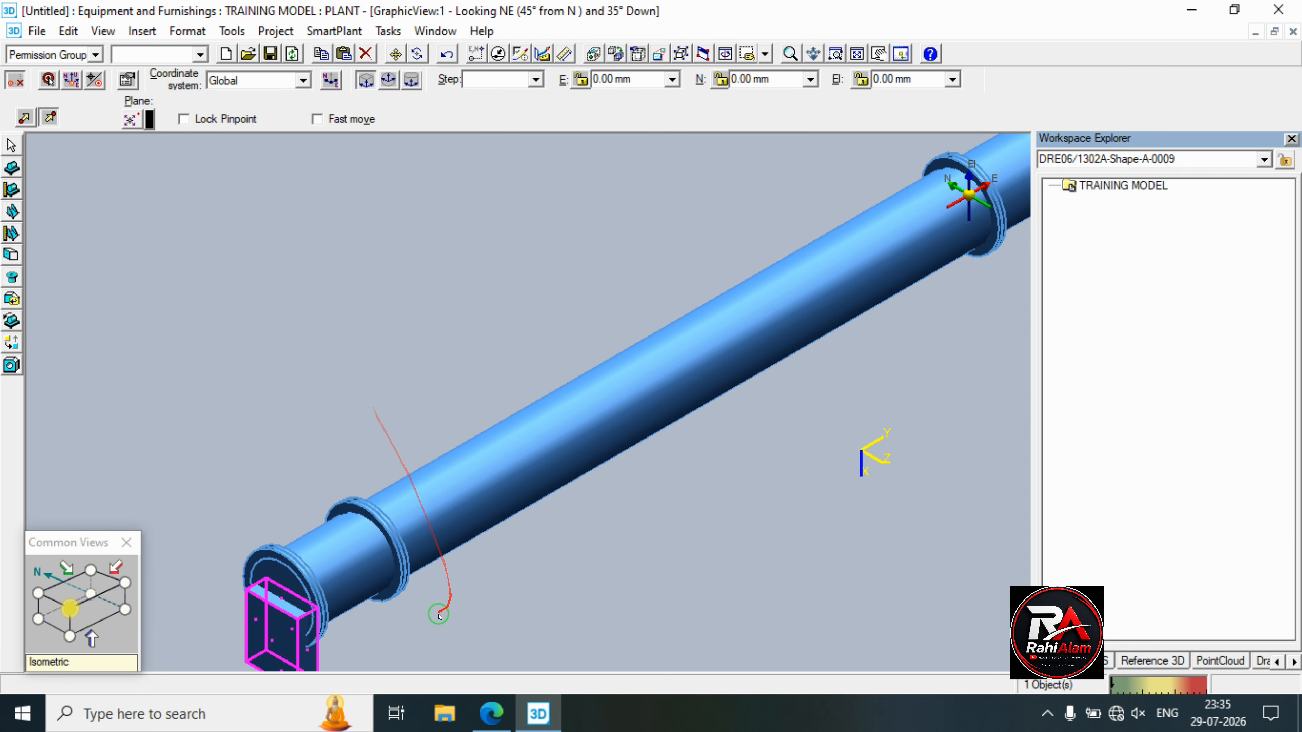
# Check the support spacing in SAMPLE.pdf, and move the support block 1438 mm east of the west end face in plan view.
pyautogui.click(493, 706)
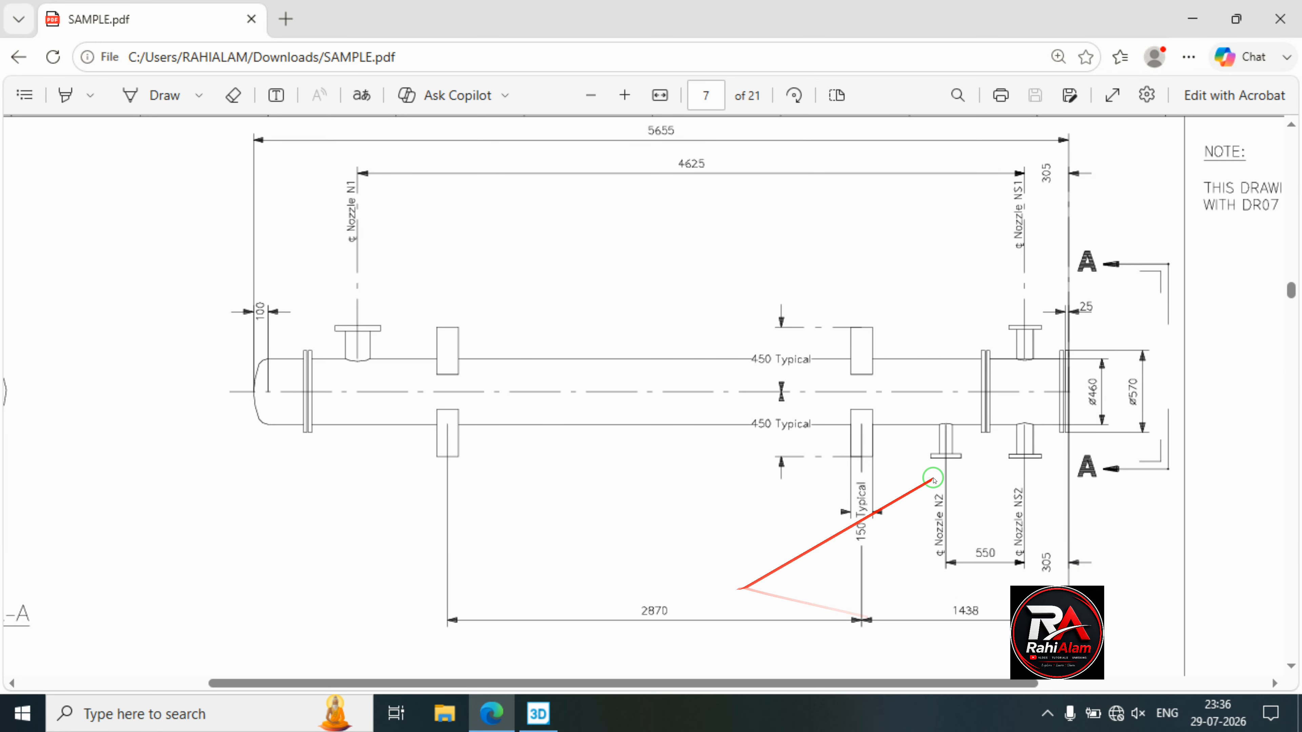
pyautogui.click(1192, 18)
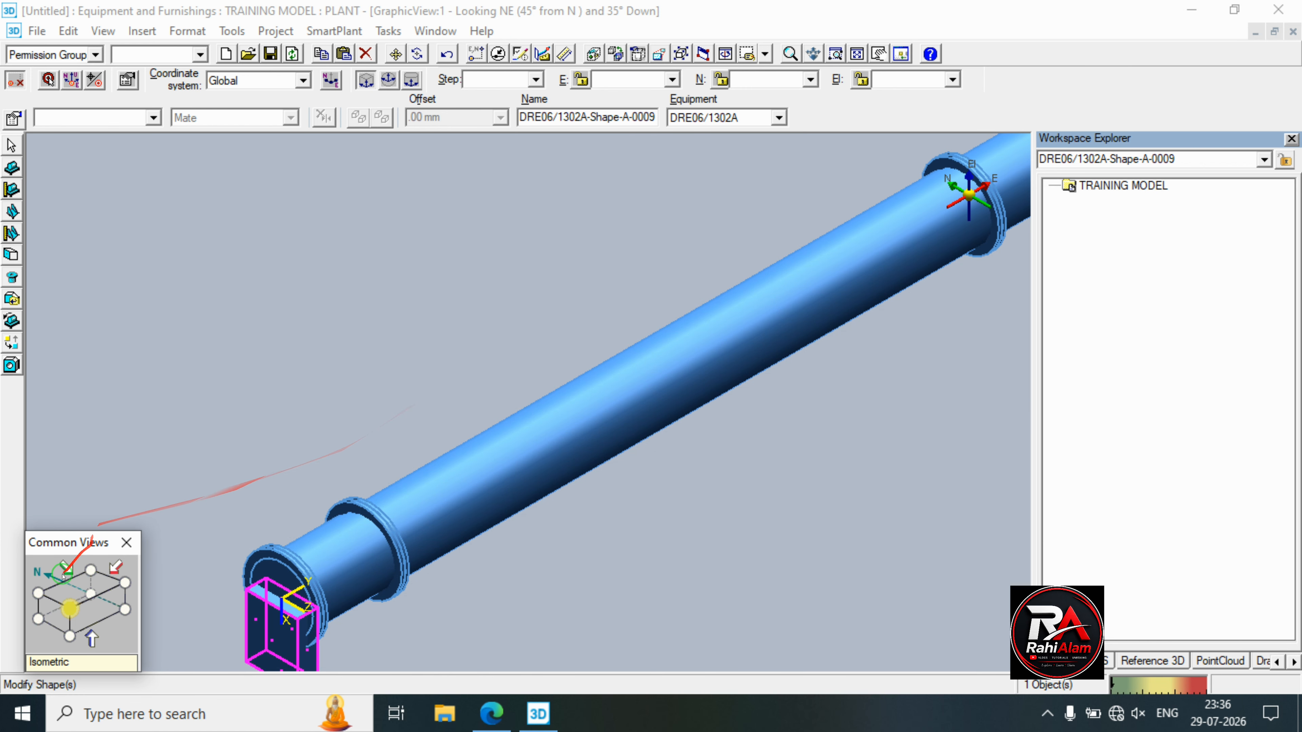
pyautogui.click(73, 591)
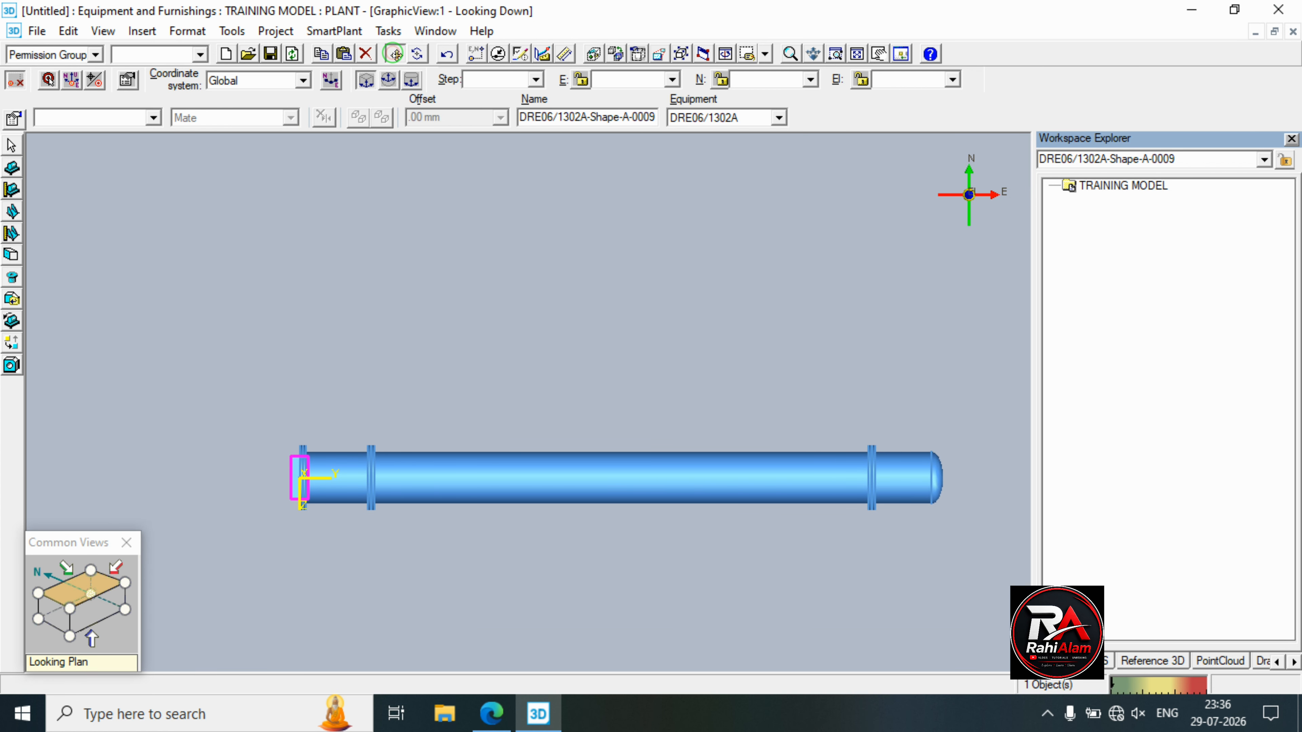
pyautogui.click(366, 79)
pyautogui.click(340, 115)
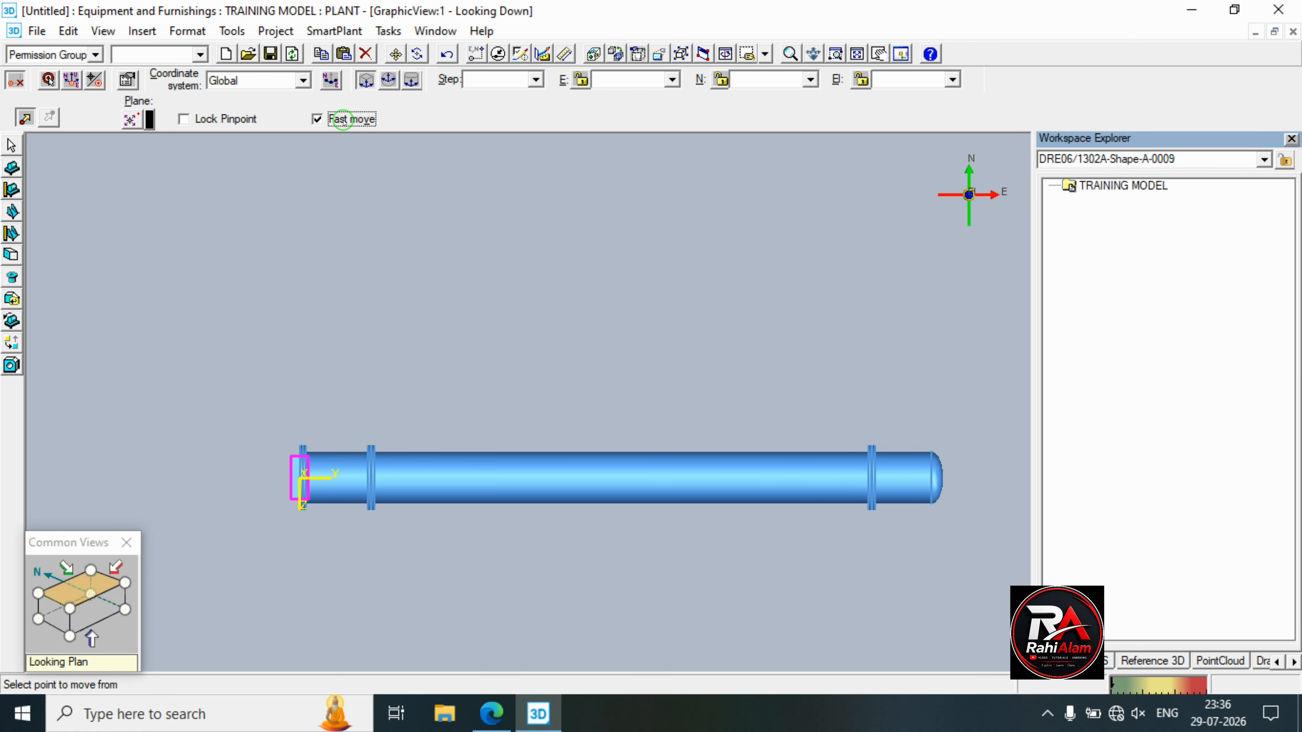
pyautogui.click(296, 470)
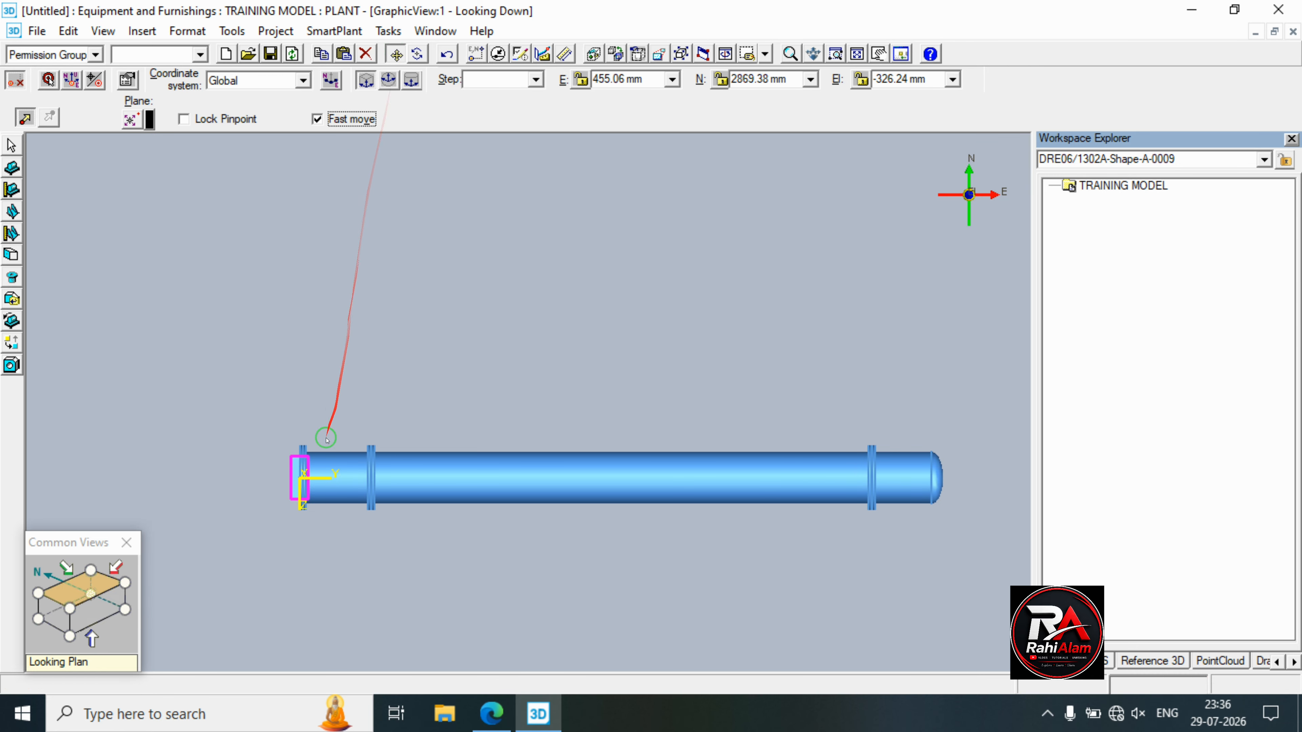
pyautogui.click(305, 484)
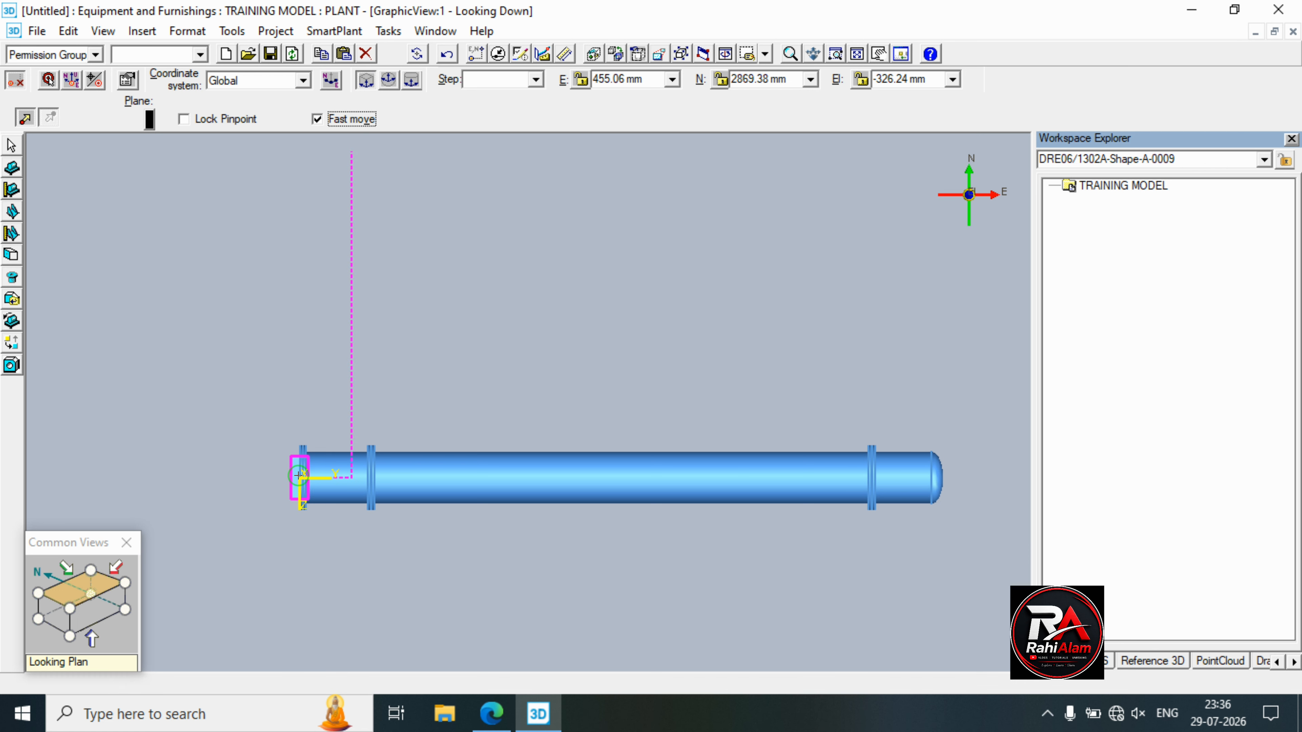
pyautogui.rightClick(268, 480)
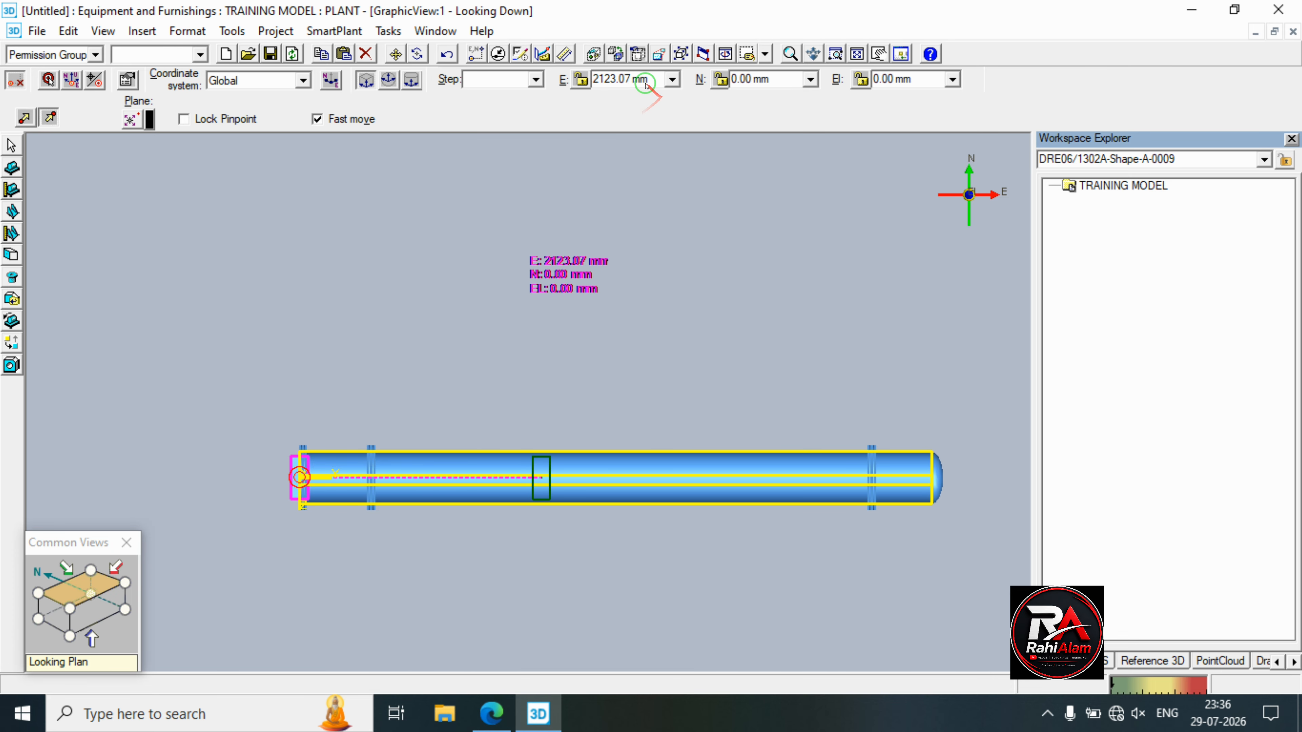
pyautogui.click(503, 718)
pyautogui.click(502, 718)
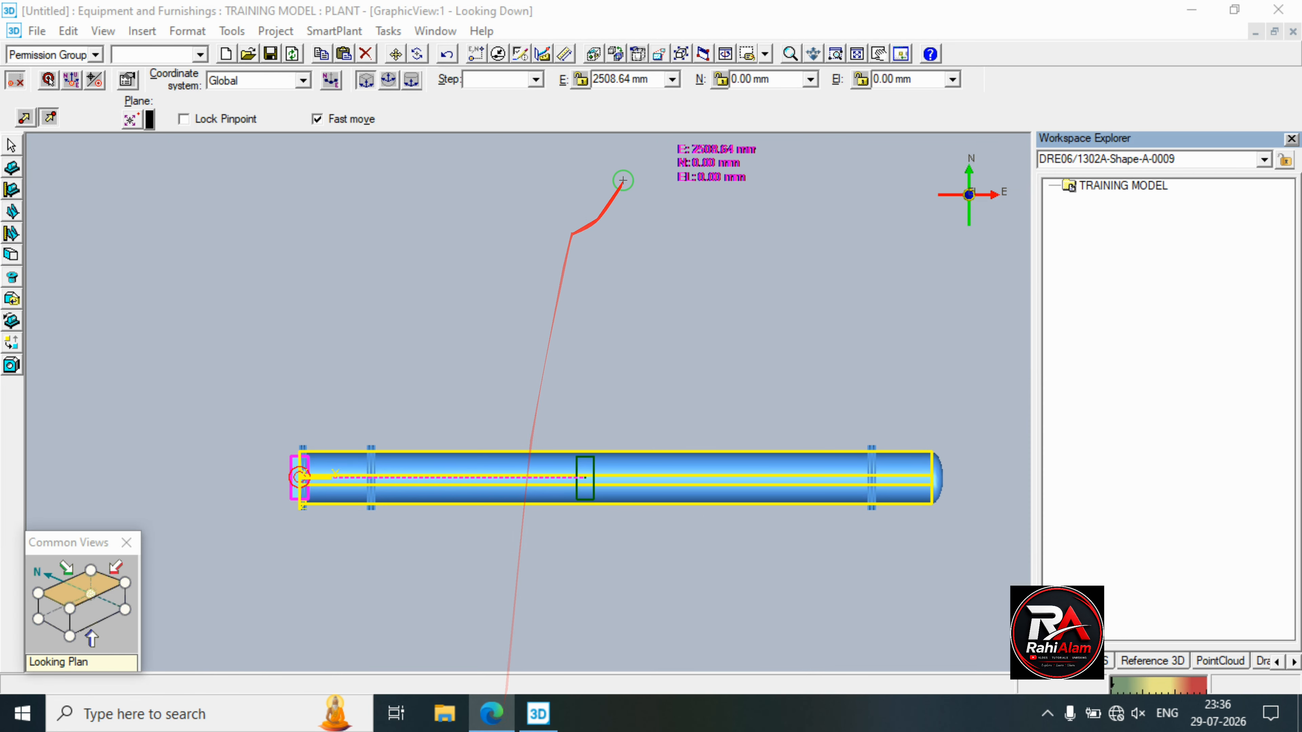
pyautogui.click(634, 82)
pyautogui.write('1438')
pyautogui.press('Return')
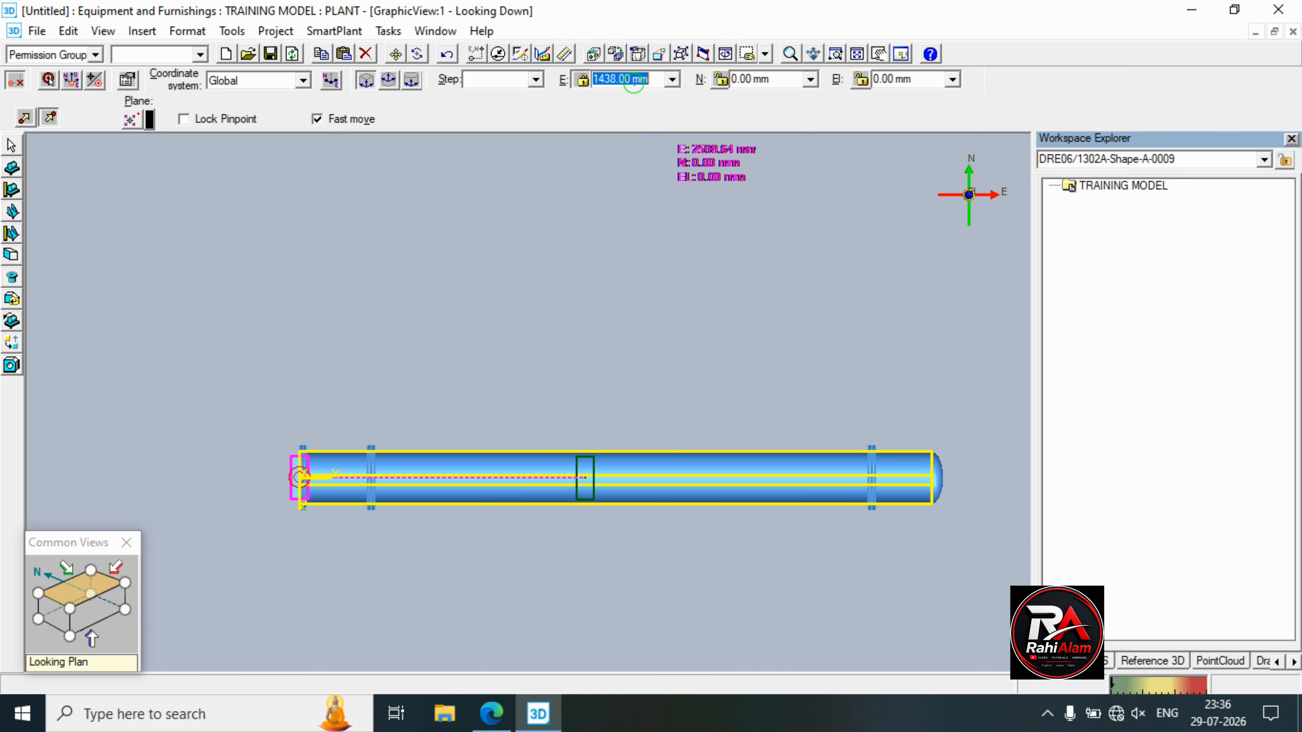
pyautogui.click(533, 327)
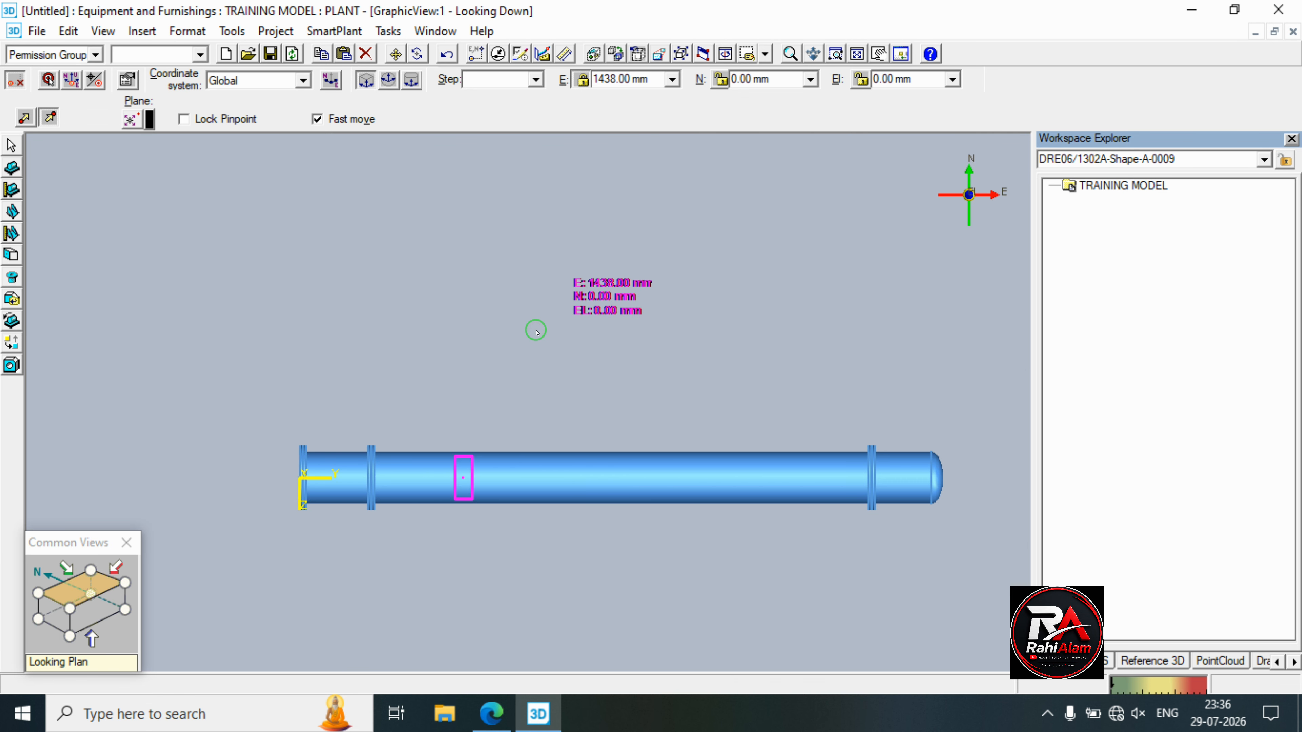
# Copy the support block using its point on the condenser centreline as reference, and start pasting the copy.
pyautogui.click(323, 53)
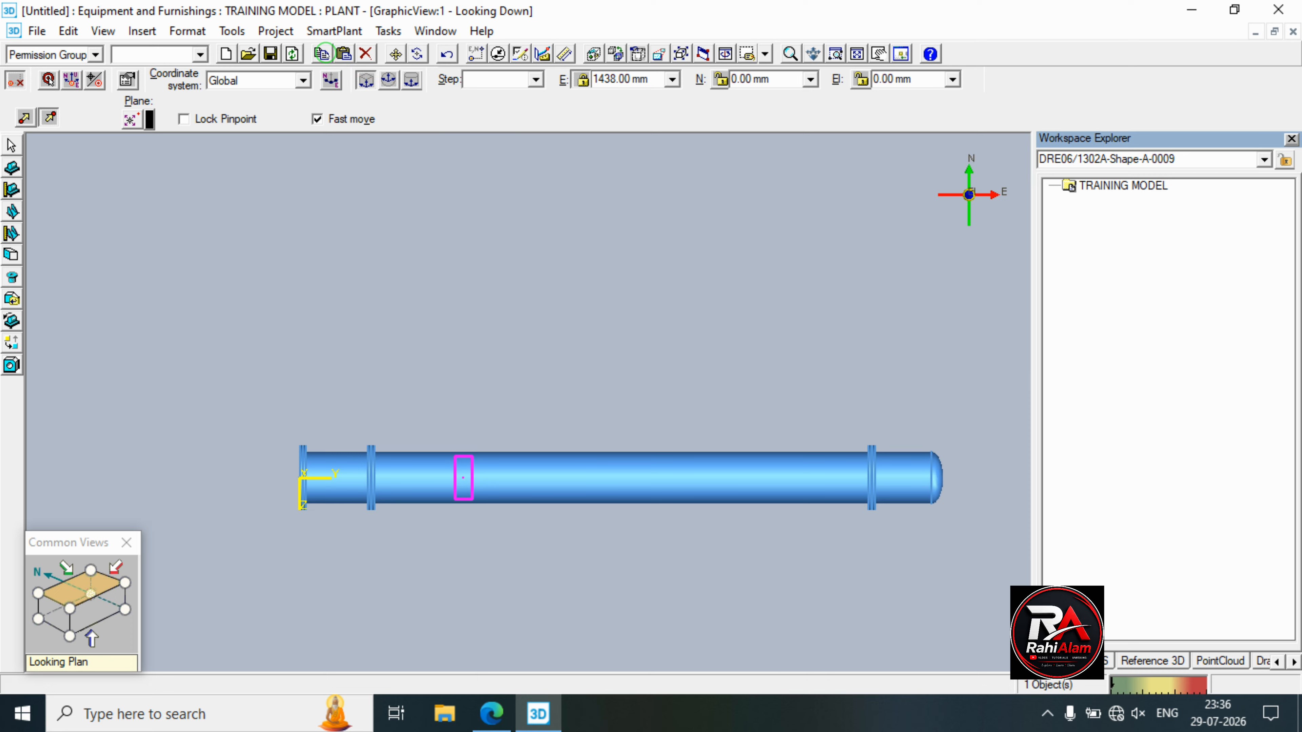
pyautogui.click(463, 482)
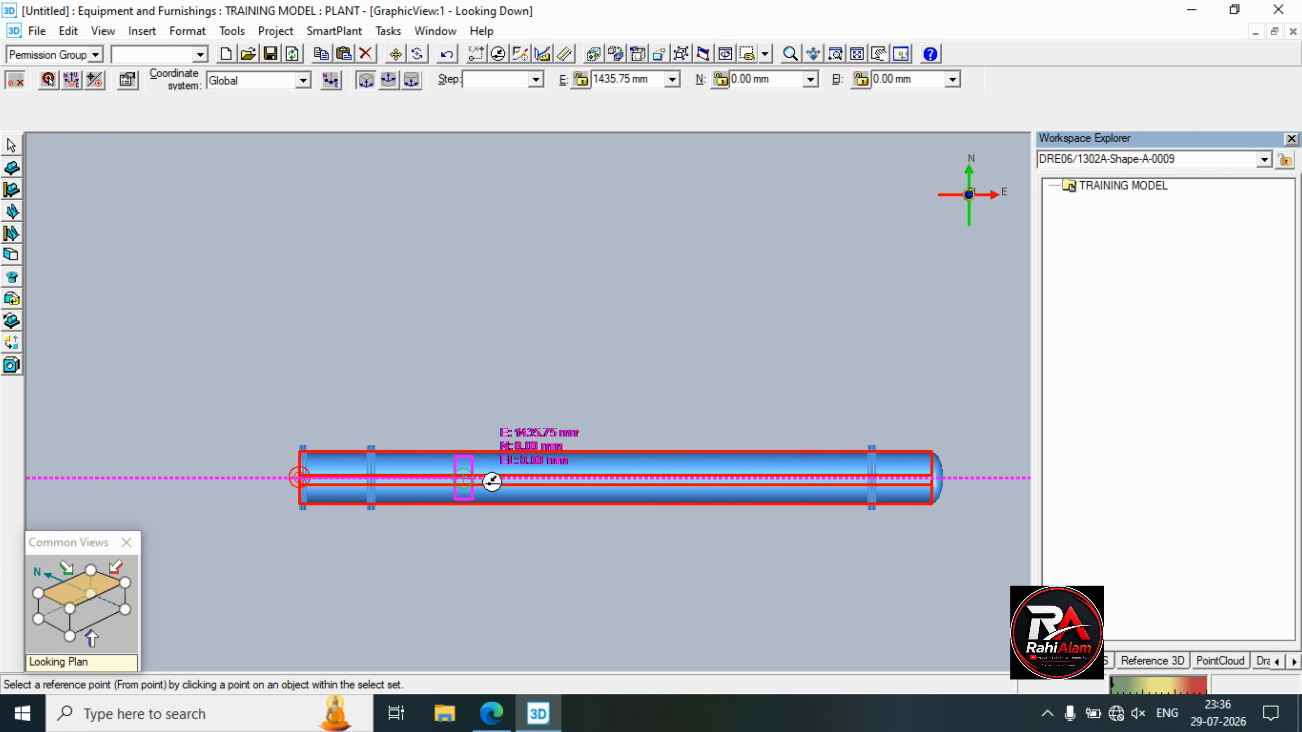
pyautogui.click(463, 482)
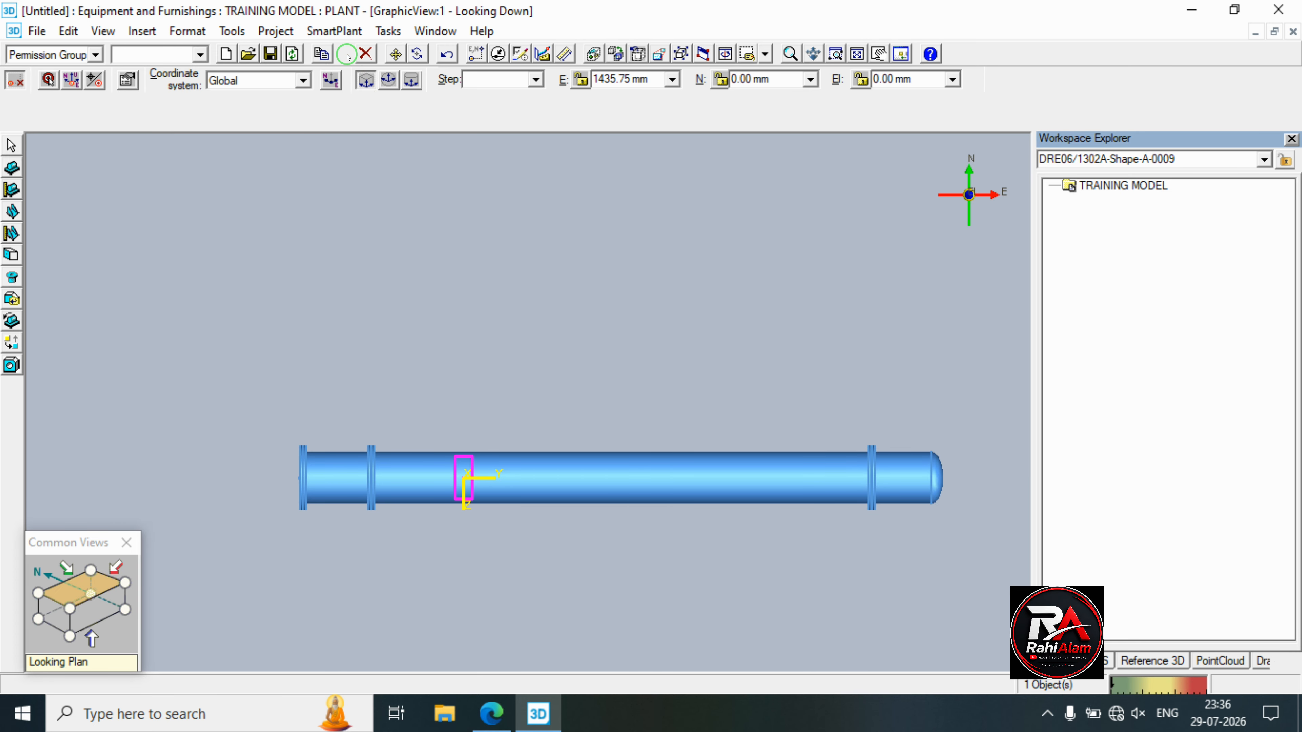
pyautogui.click(347, 55)
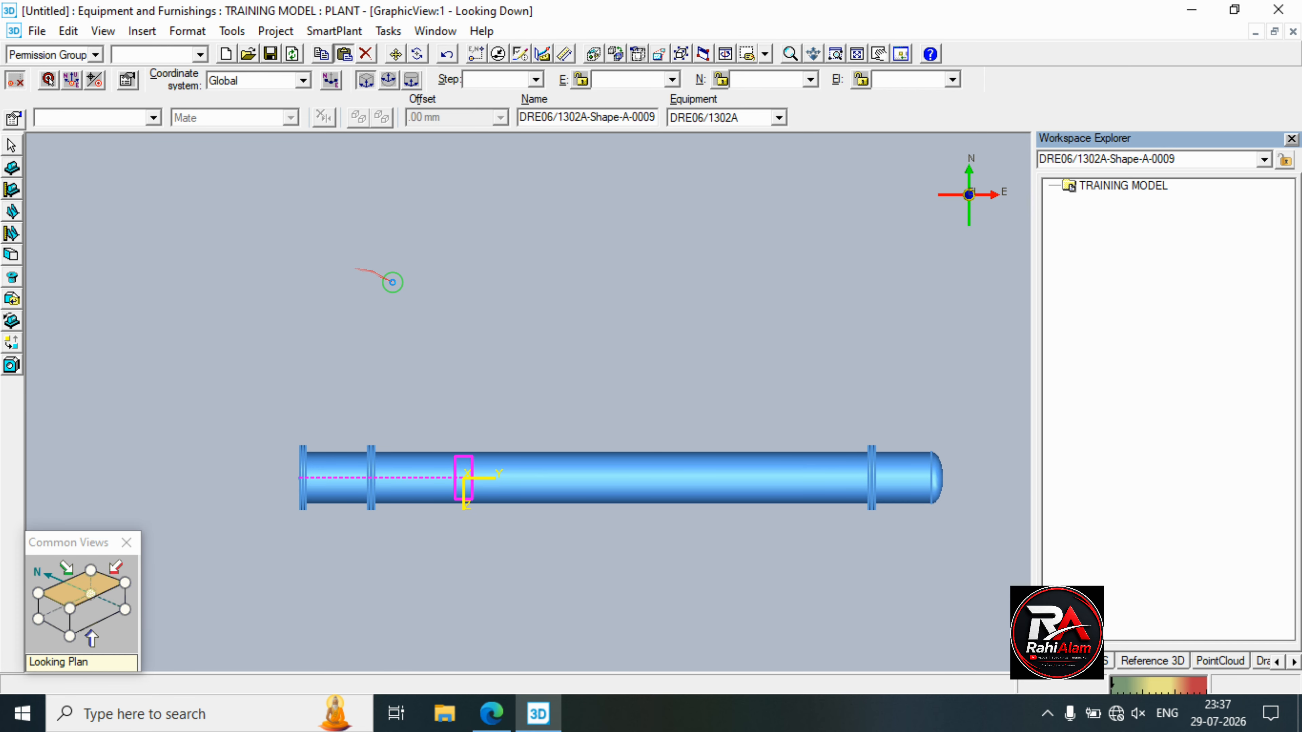
# Add the SAMPLE.pdf dimensions 2870 and 1438 in Calculator to find the far support's distance from the end face.
pyautogui.click(485, 714)
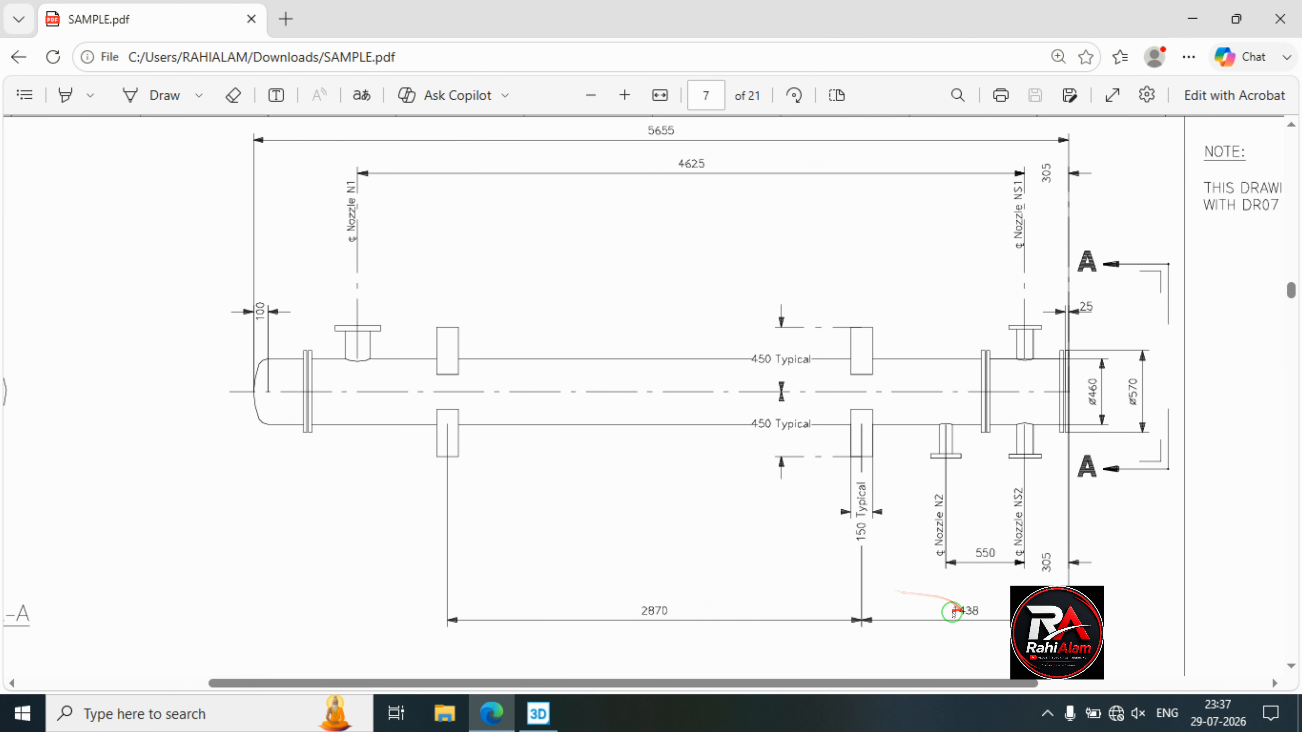
pyautogui.click(194, 708)
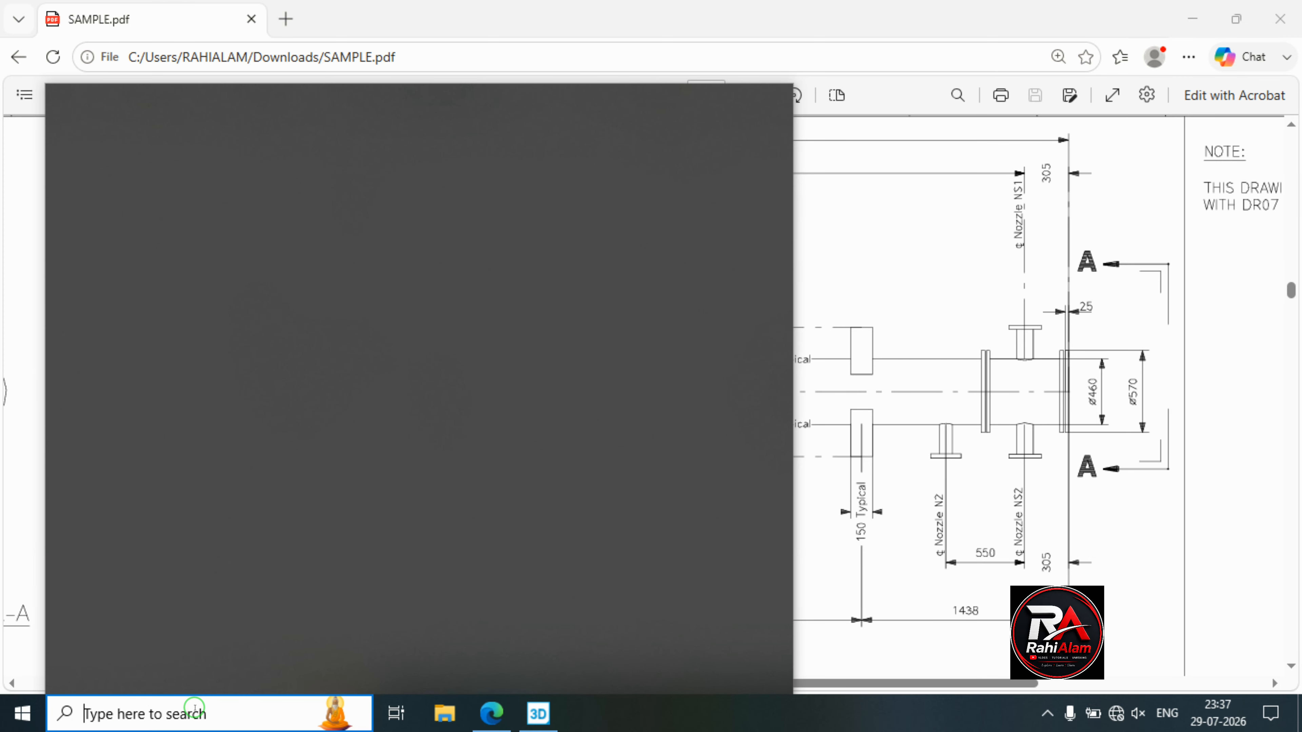
pyautogui.write('CAL')
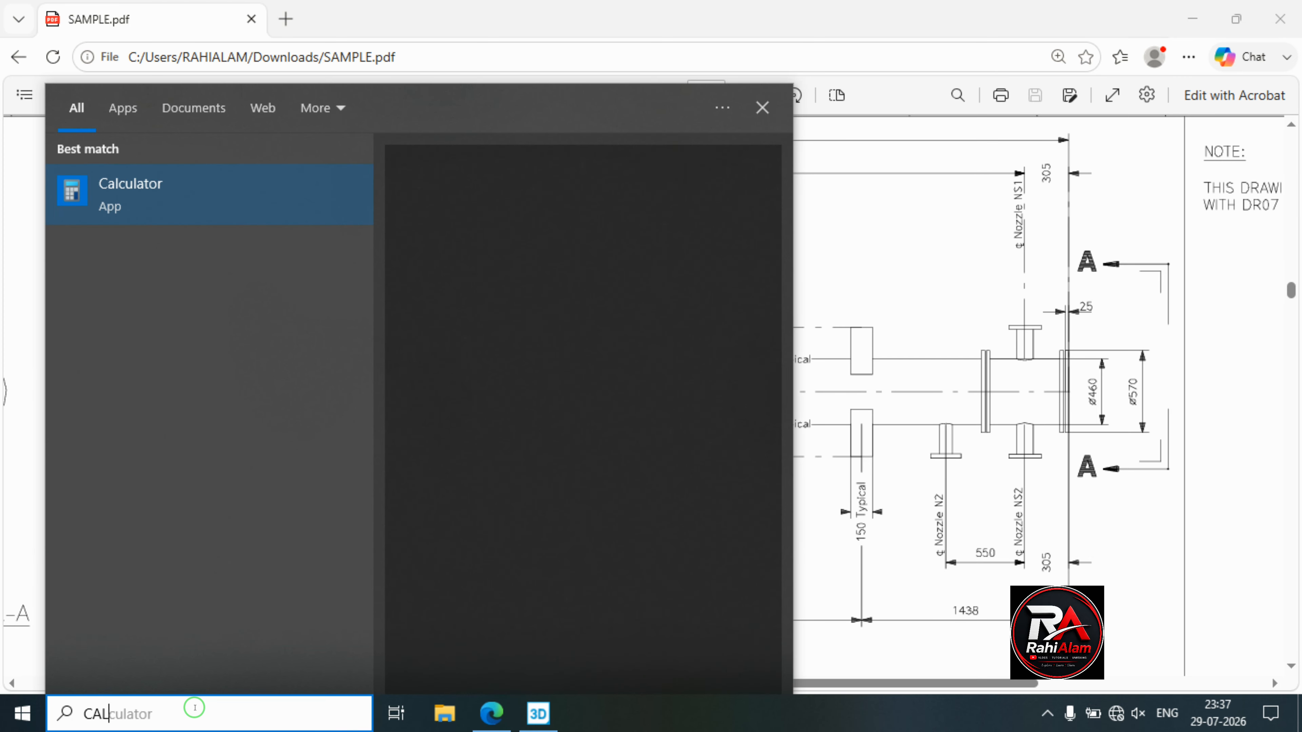
pyautogui.press('Return')
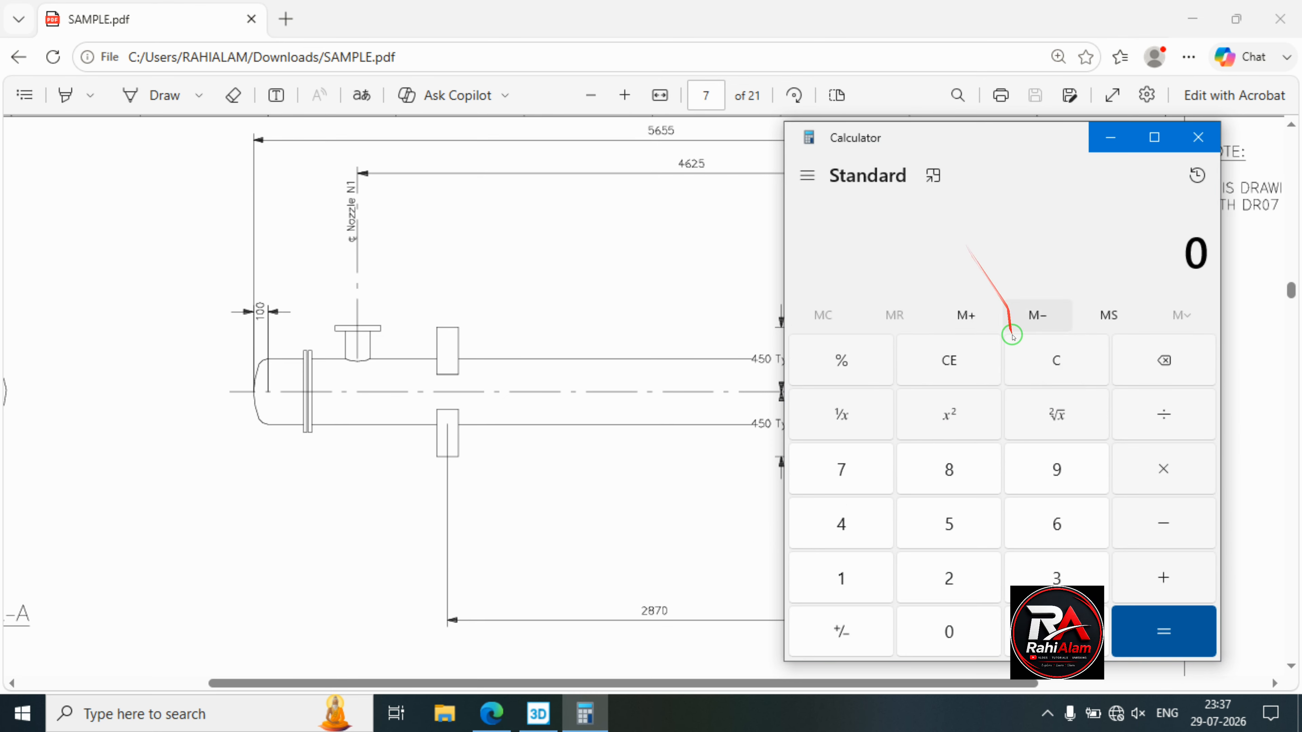
pyautogui.write('52')
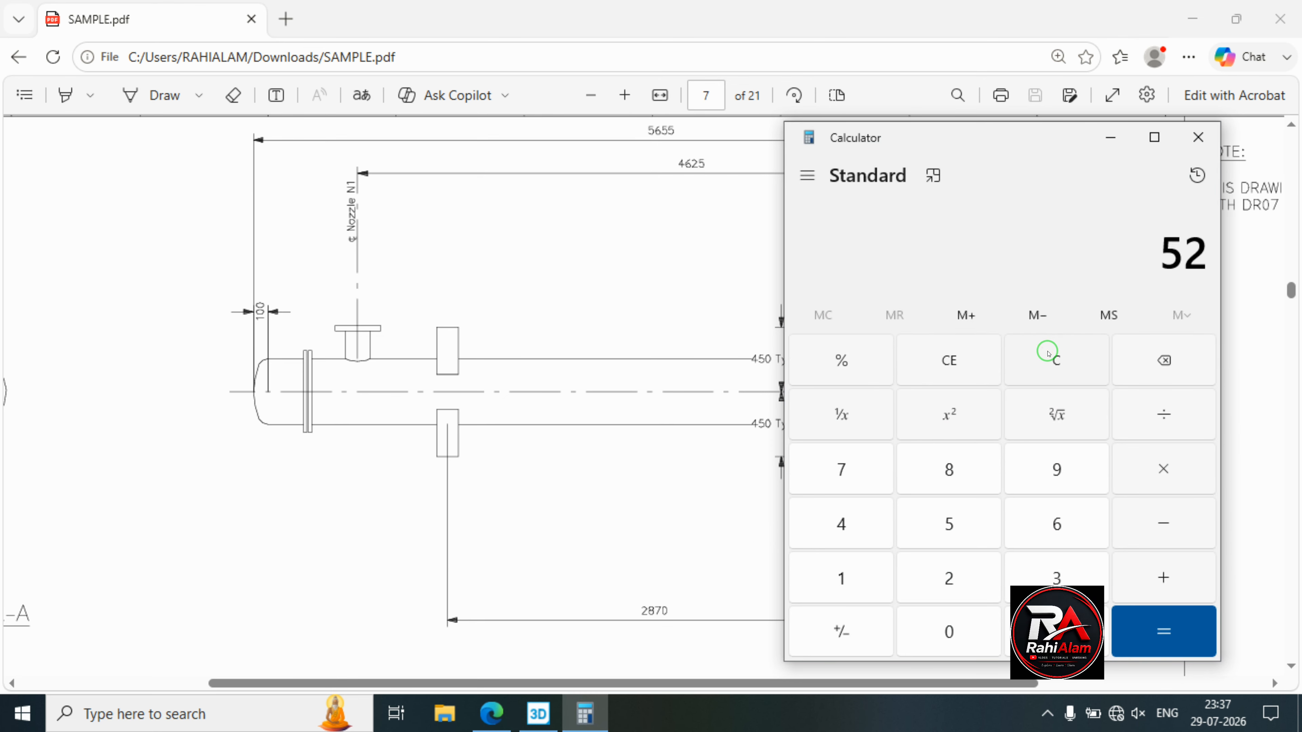
pyautogui.write(',870')
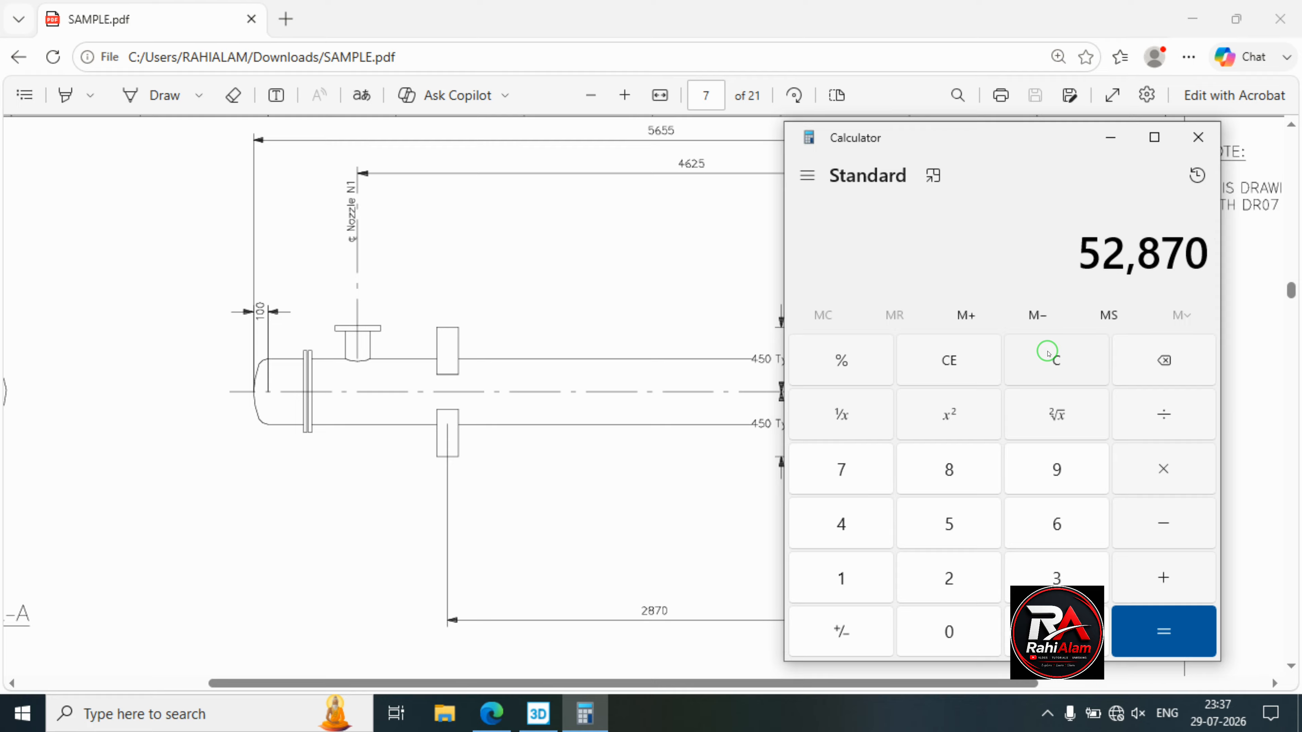
pyautogui.press('Return')
pyautogui.click(1049, 353)
pyautogui.write('2870 + ')
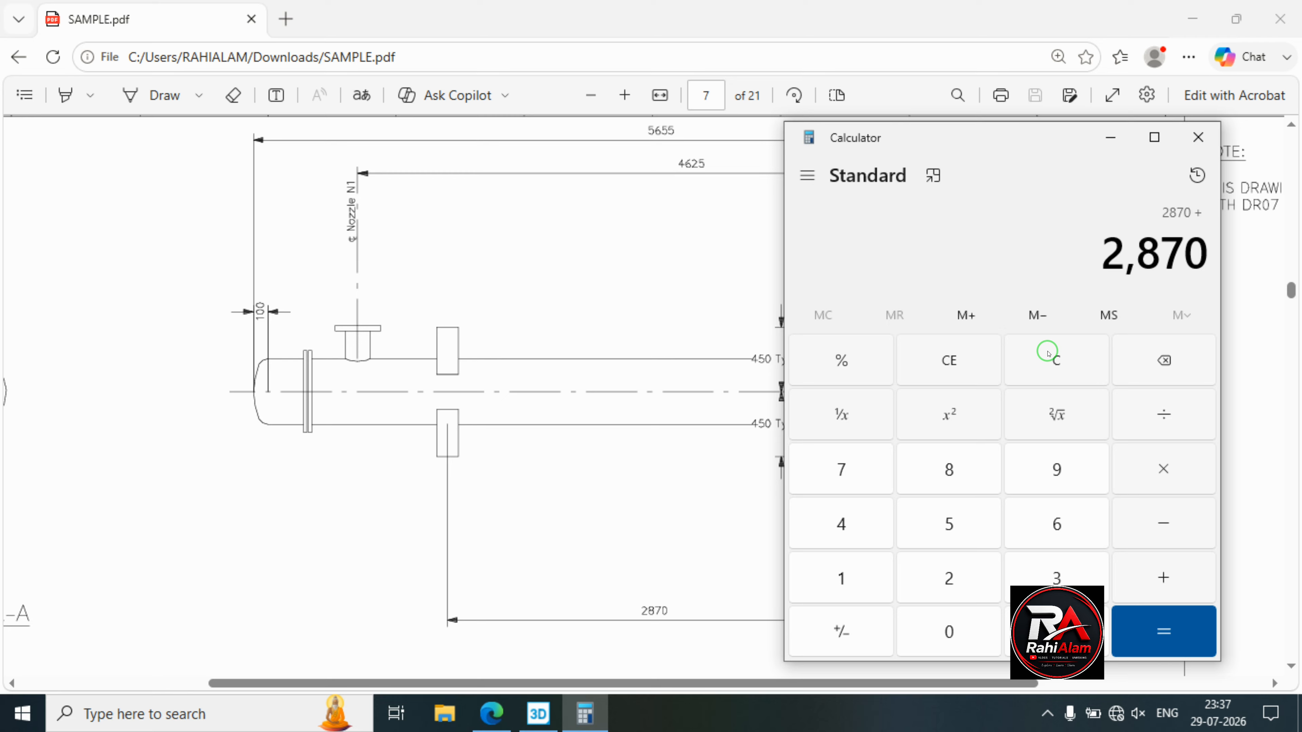
pyautogui.write('1438')
pyautogui.press('Return')
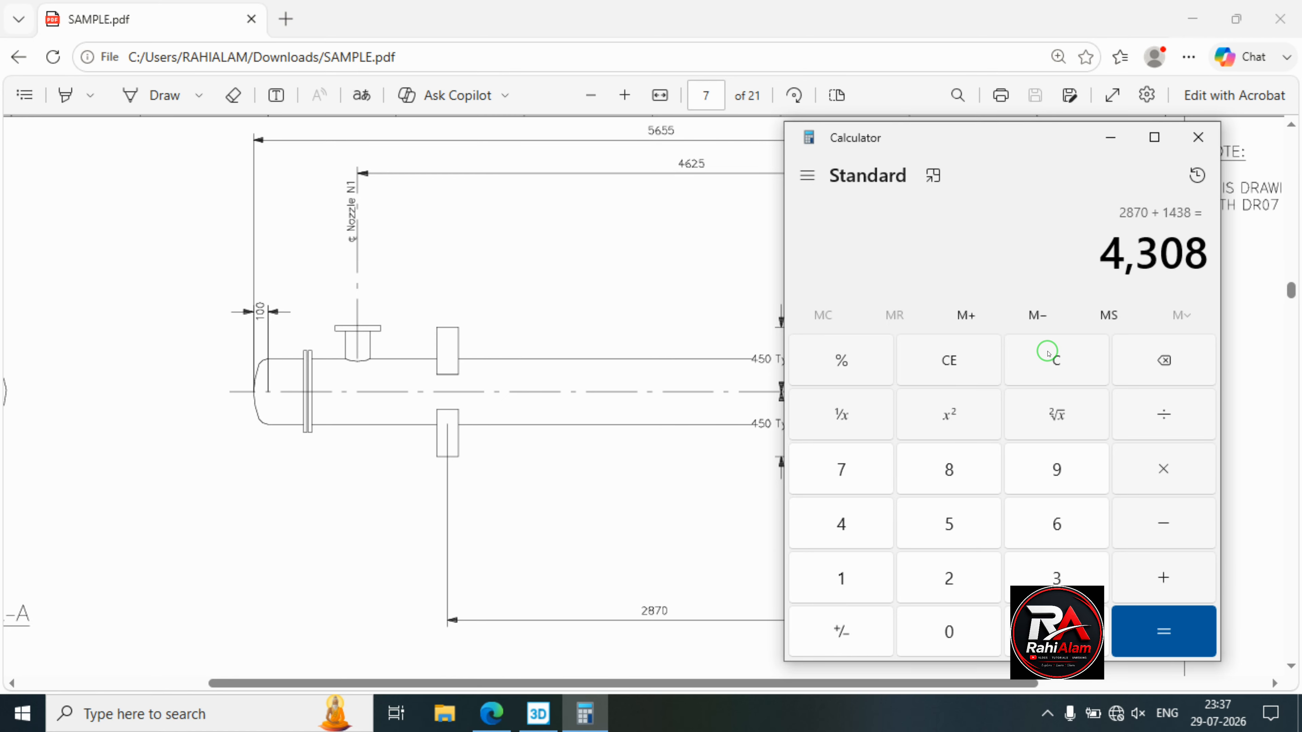
pyautogui.click(1110, 138)
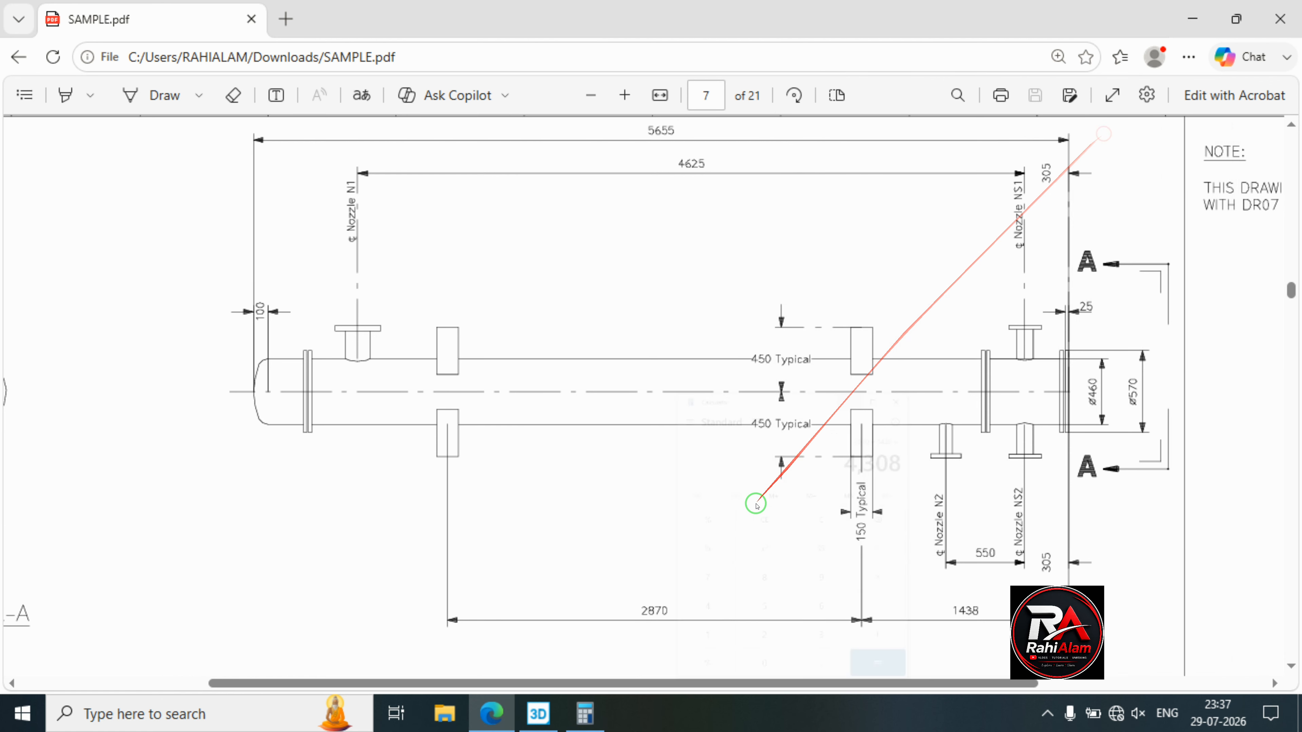
# Handwrite 4308 above the 2870 dimension in SAMPLE.pdf and draw an arrow beneath it pointing to the far support's centreline.
pyautogui.click(133, 95)
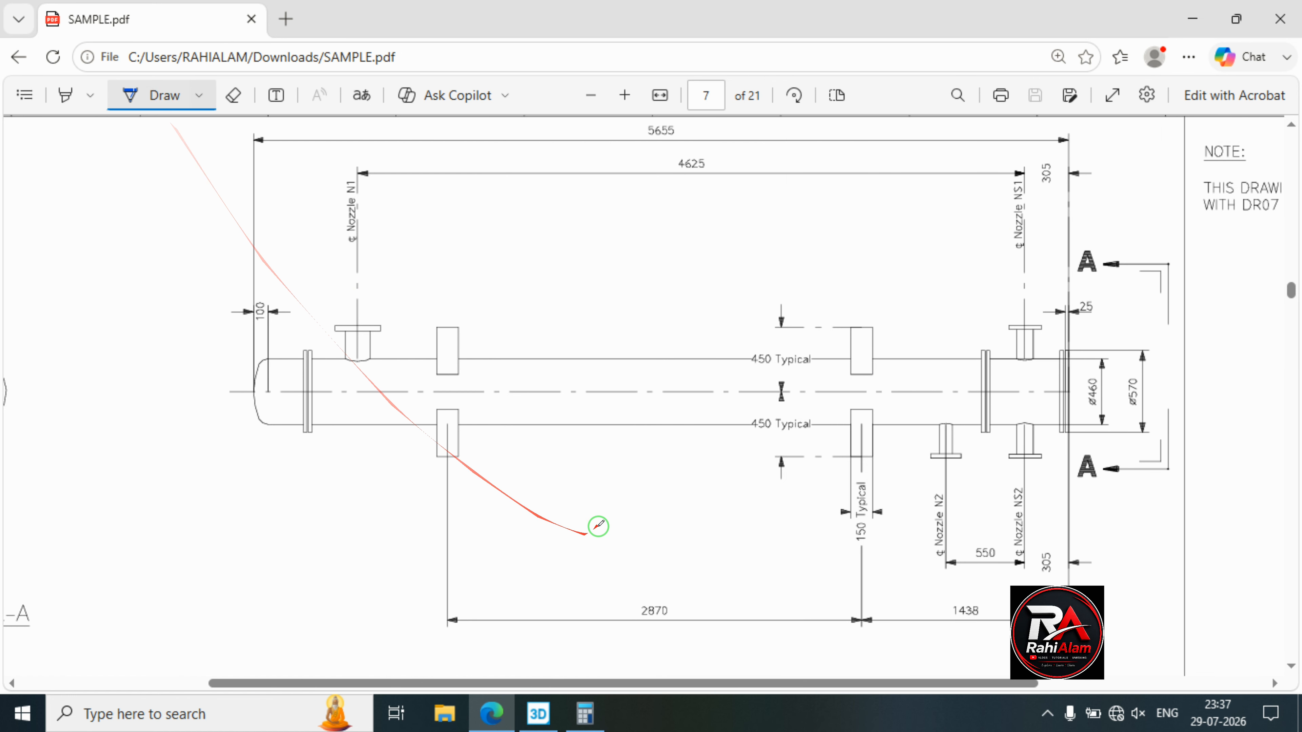
pyautogui.moveTo(621, 577)
pyautogui.mouseDown()
pyautogui.moveTo(640, 606)
pyautogui.moveTo(669, 581)
pyautogui.moveTo(657, 600)
pyautogui.moveTo(697, 595)
pyautogui.moveTo(689, 582)
pyautogui.moveTo(729, 604)
pyautogui.moveTo(728, 582)
pyautogui.mouseUp()
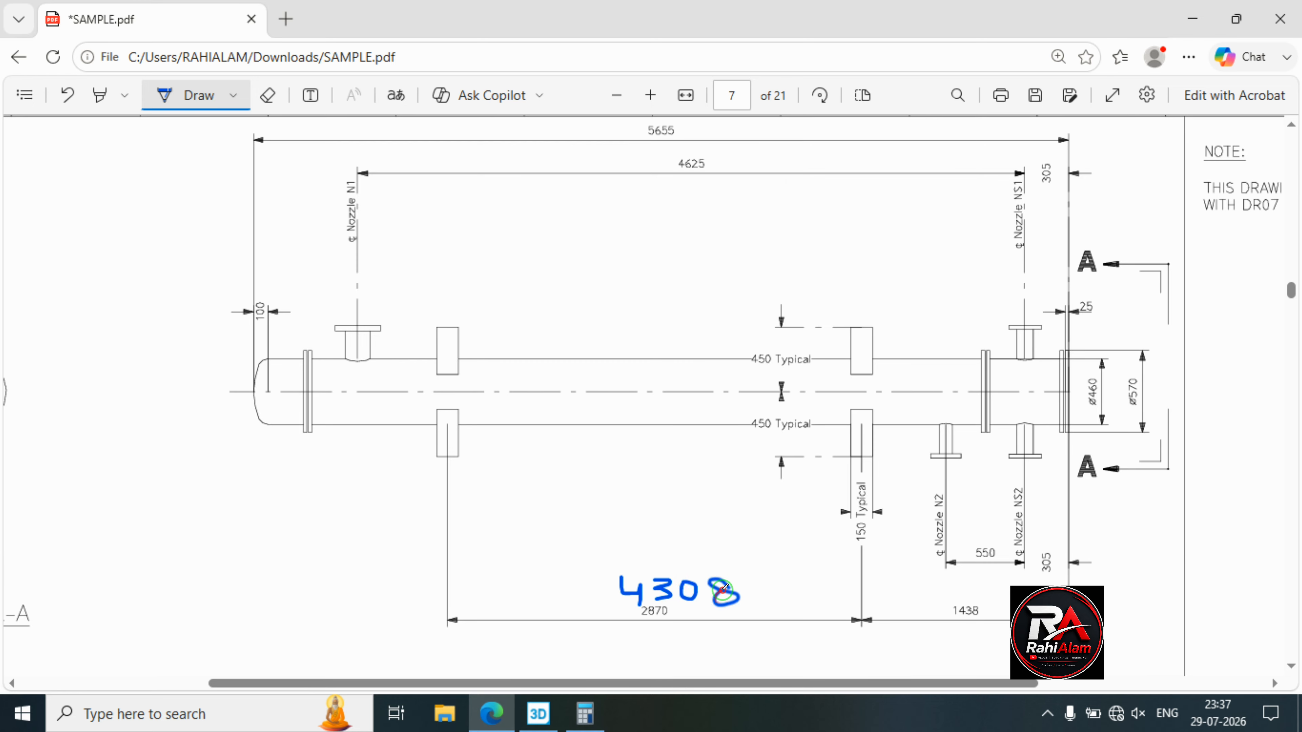
pyautogui.moveTo(455, 645)
pyautogui.mouseDown()
pyautogui.moveTo(819, 635)
pyautogui.moveTo(1011, 652)
pyautogui.mouseUp()
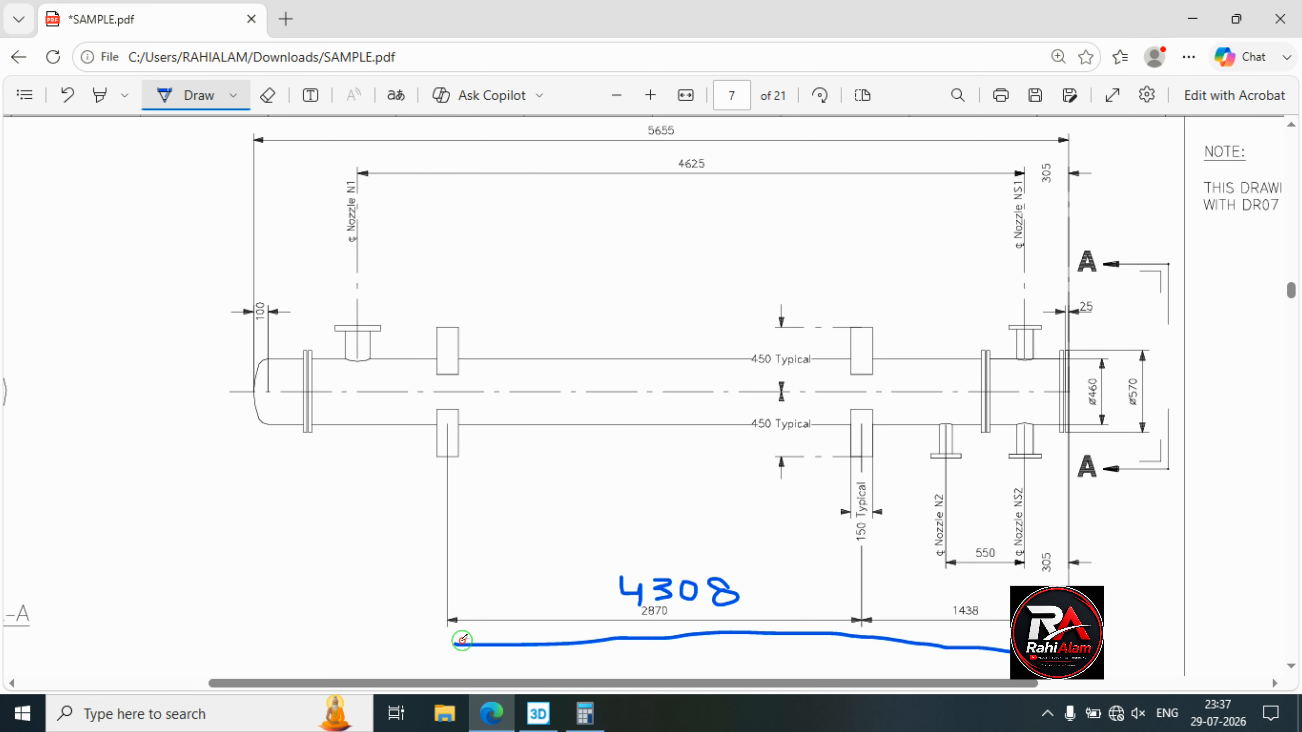
pyautogui.moveTo(472, 638); pyautogui.dragTo(477, 659)
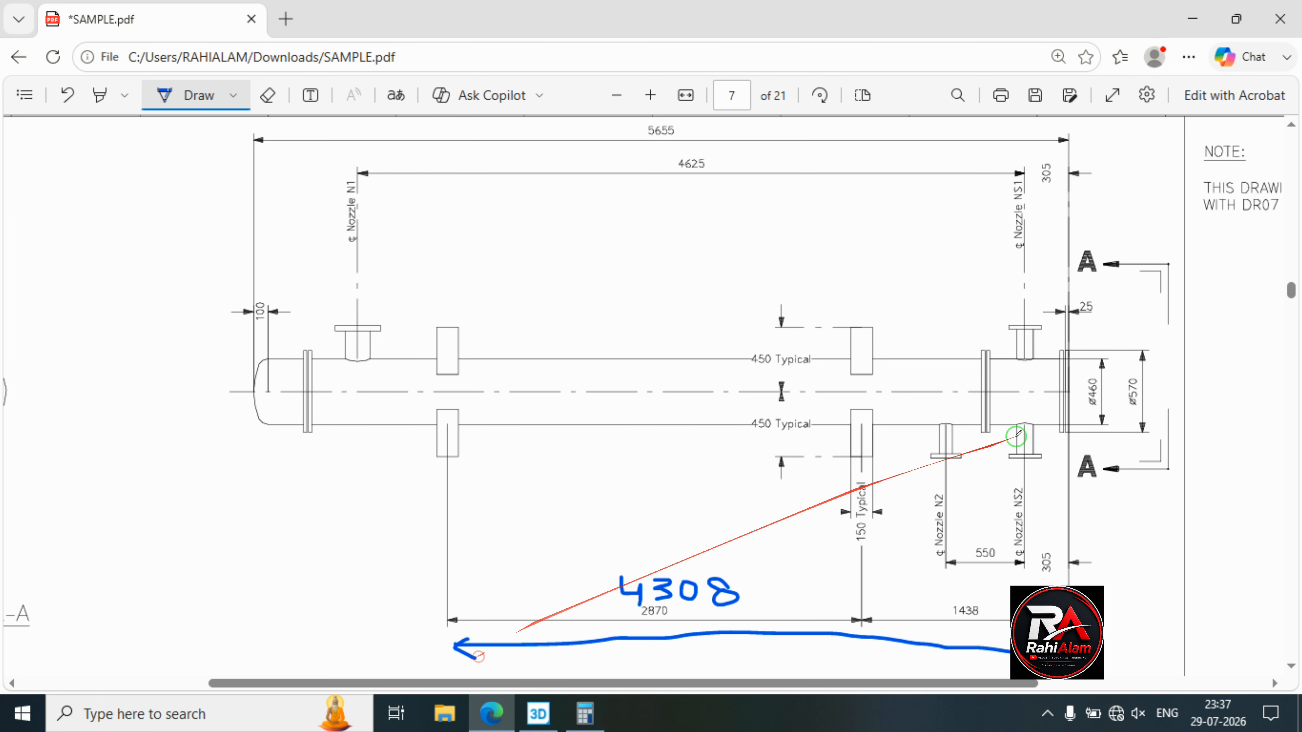
# Paste the copied support block into equipment DRE06/1302A, placing it 4308 mm east of the condenser's west end face.
pyautogui.click(1196, 4)
pyautogui.click(854, 339)
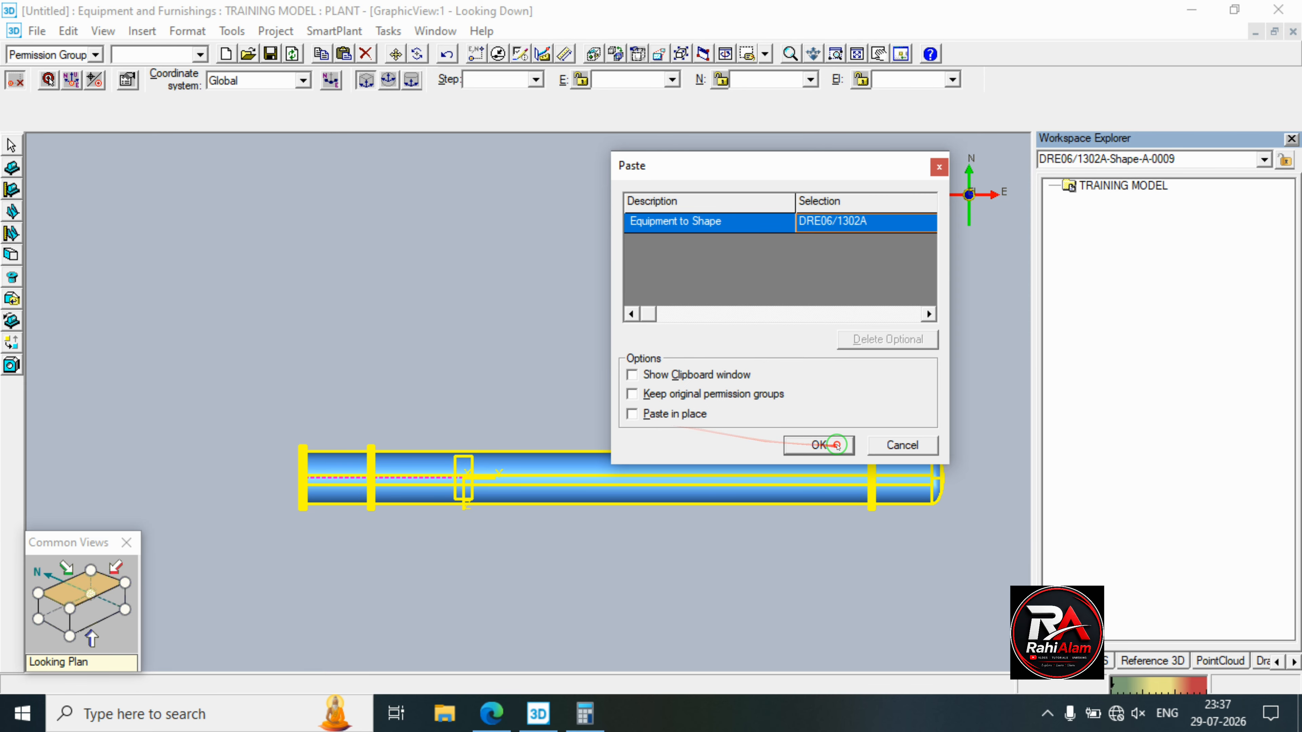
pyautogui.click(819, 444)
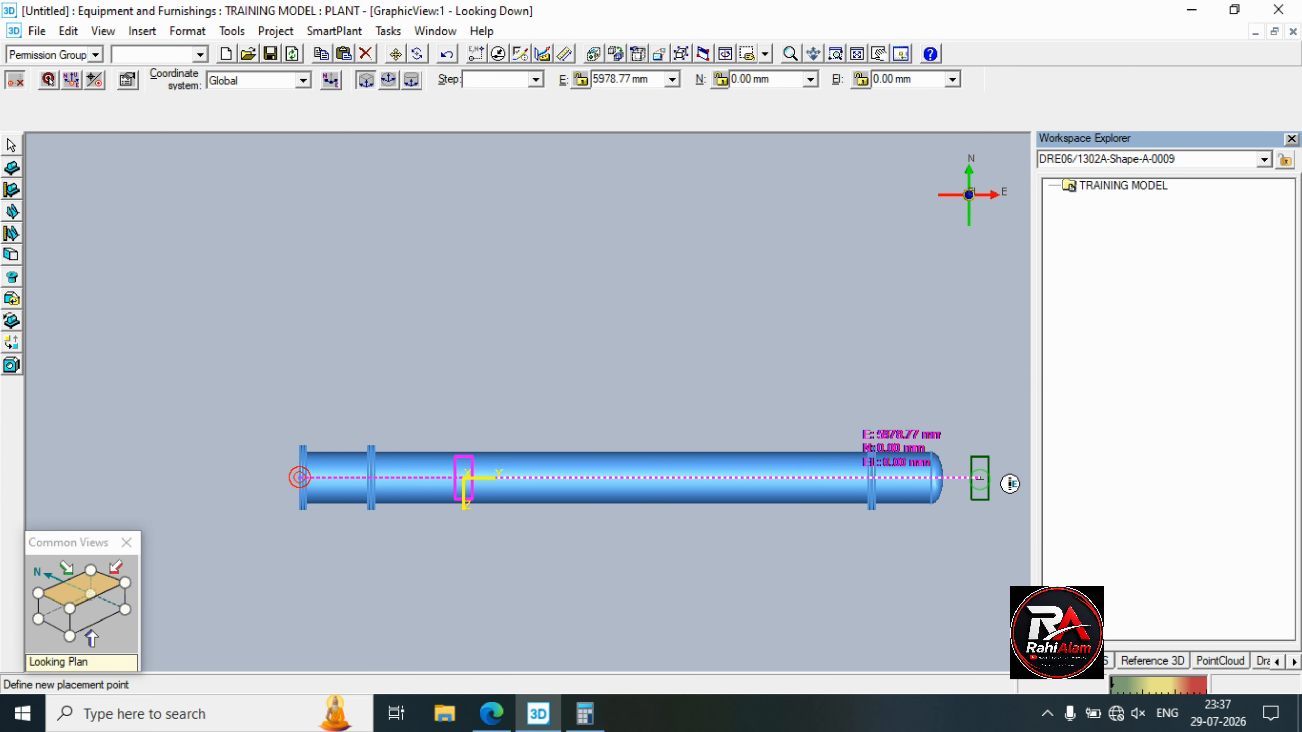
pyautogui.click(631, 80)
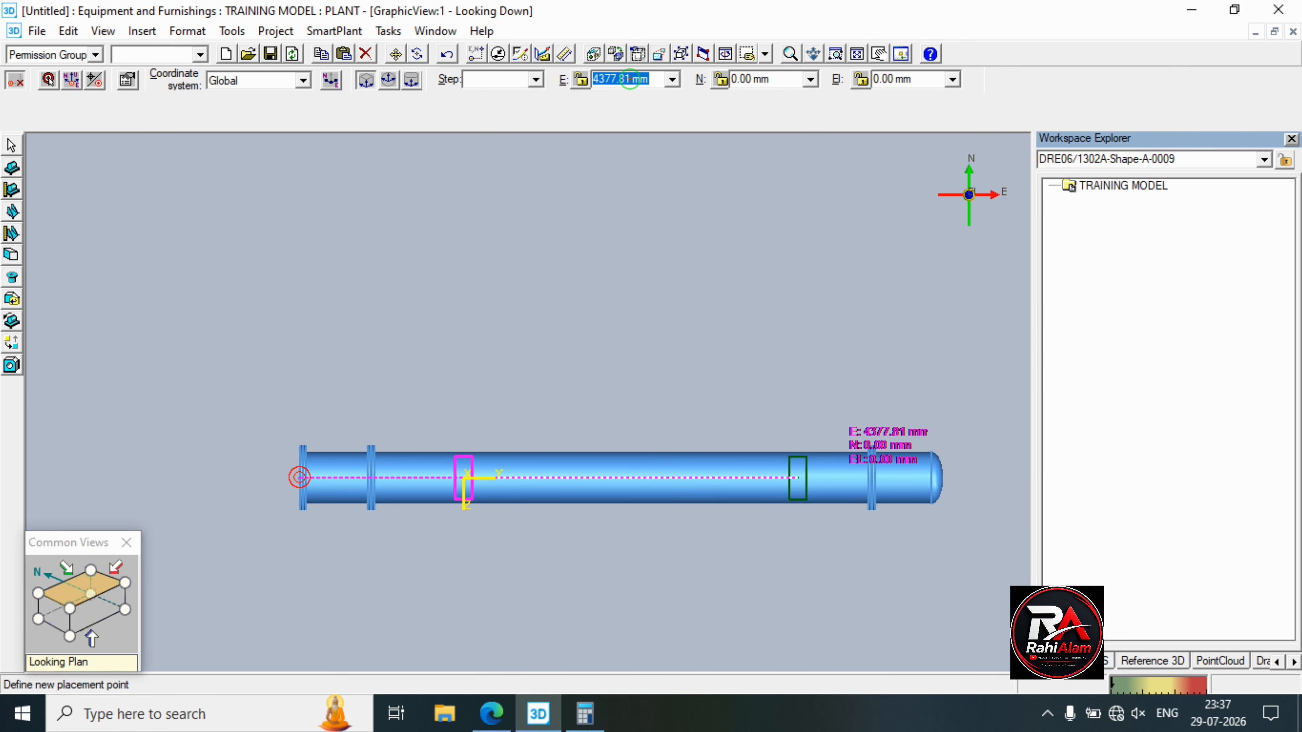
pyautogui.write('4308')
pyautogui.press('Return')
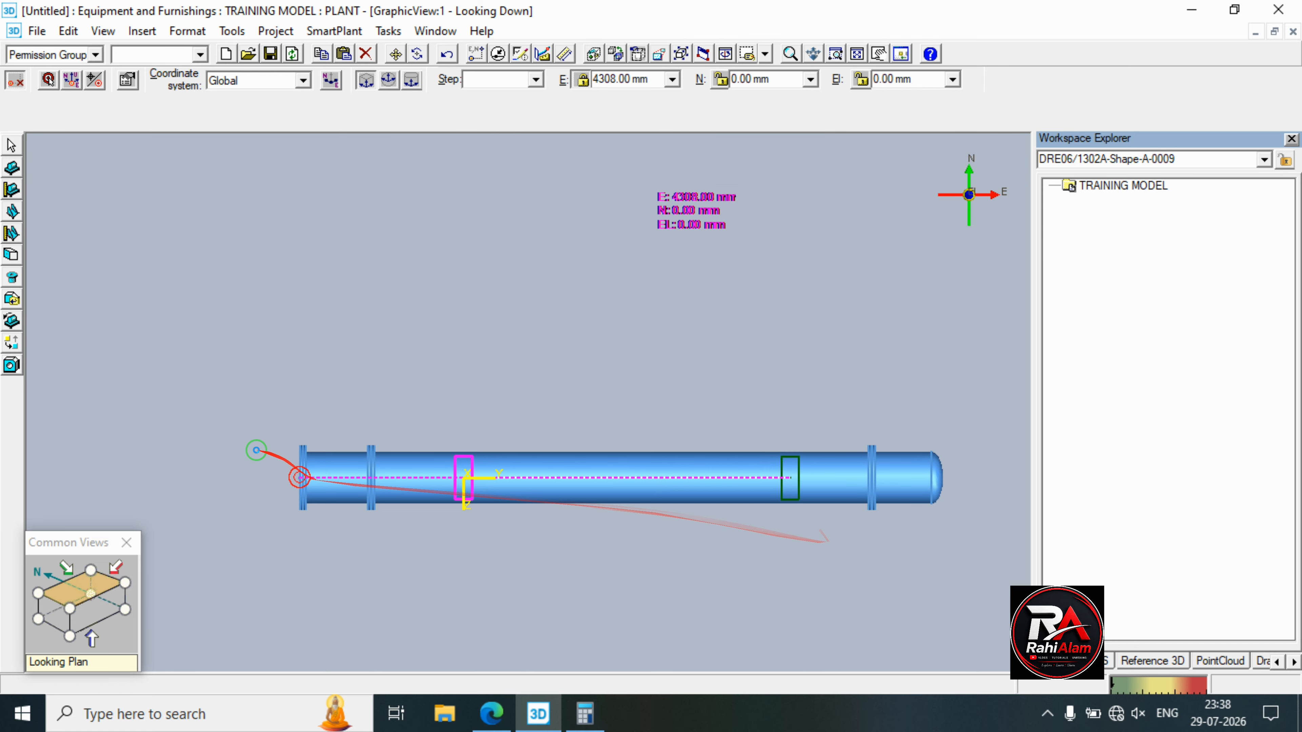
pyautogui.click(295, 476)
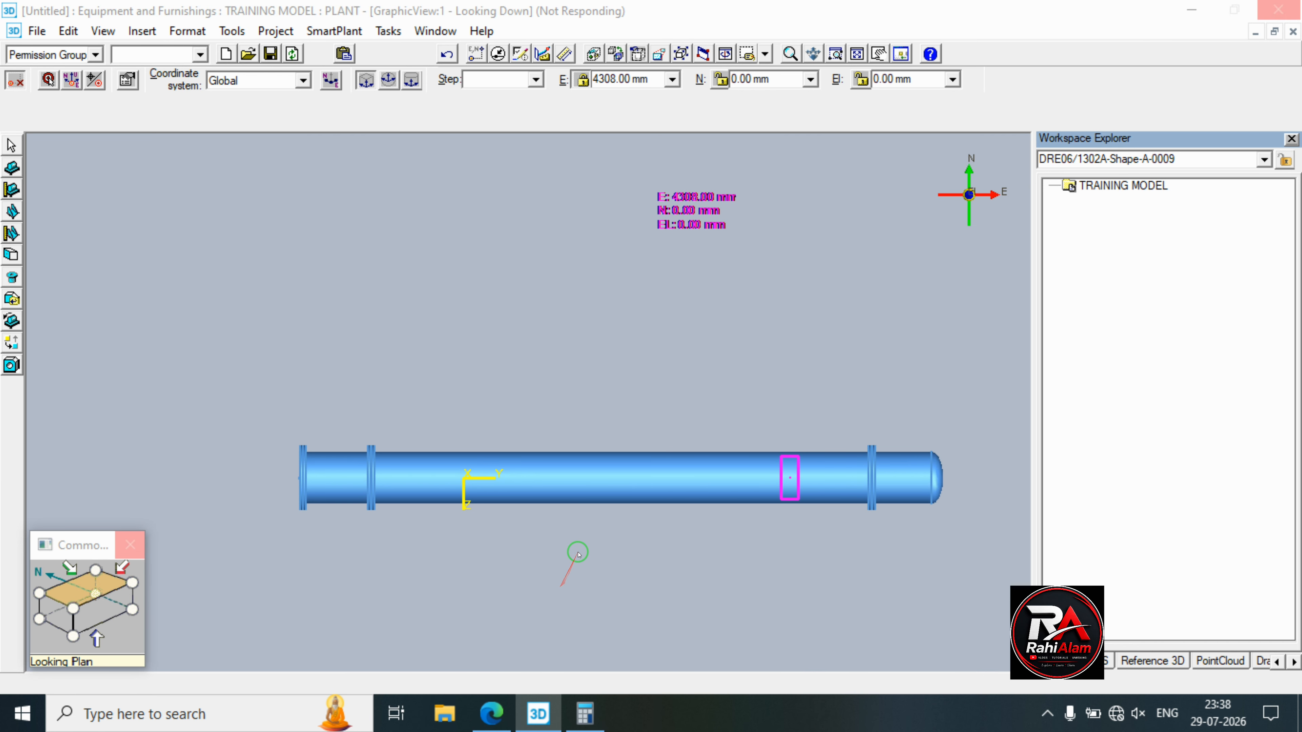
# Save the handwritten annotations in SAMPLE.pdf, and review end view A-A and the condenser elevation.
pyautogui.click(491, 713)
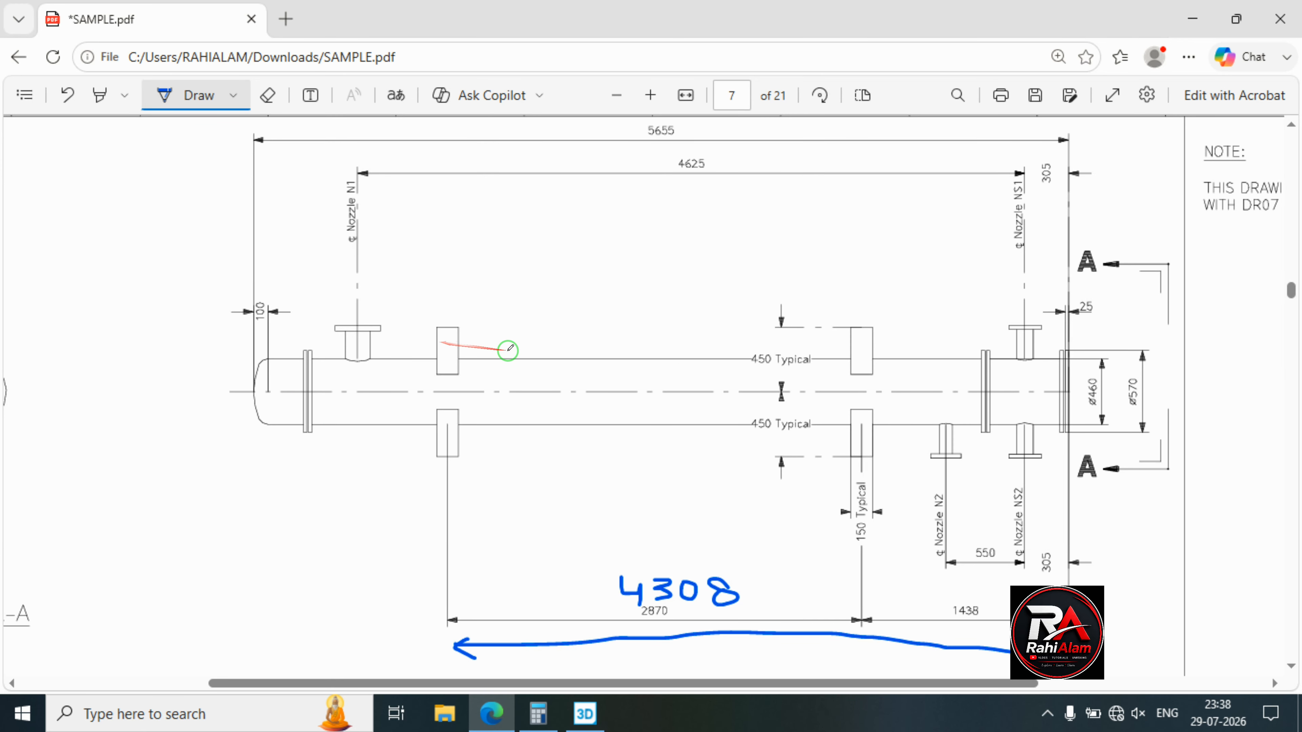
pyautogui.press('Escape')
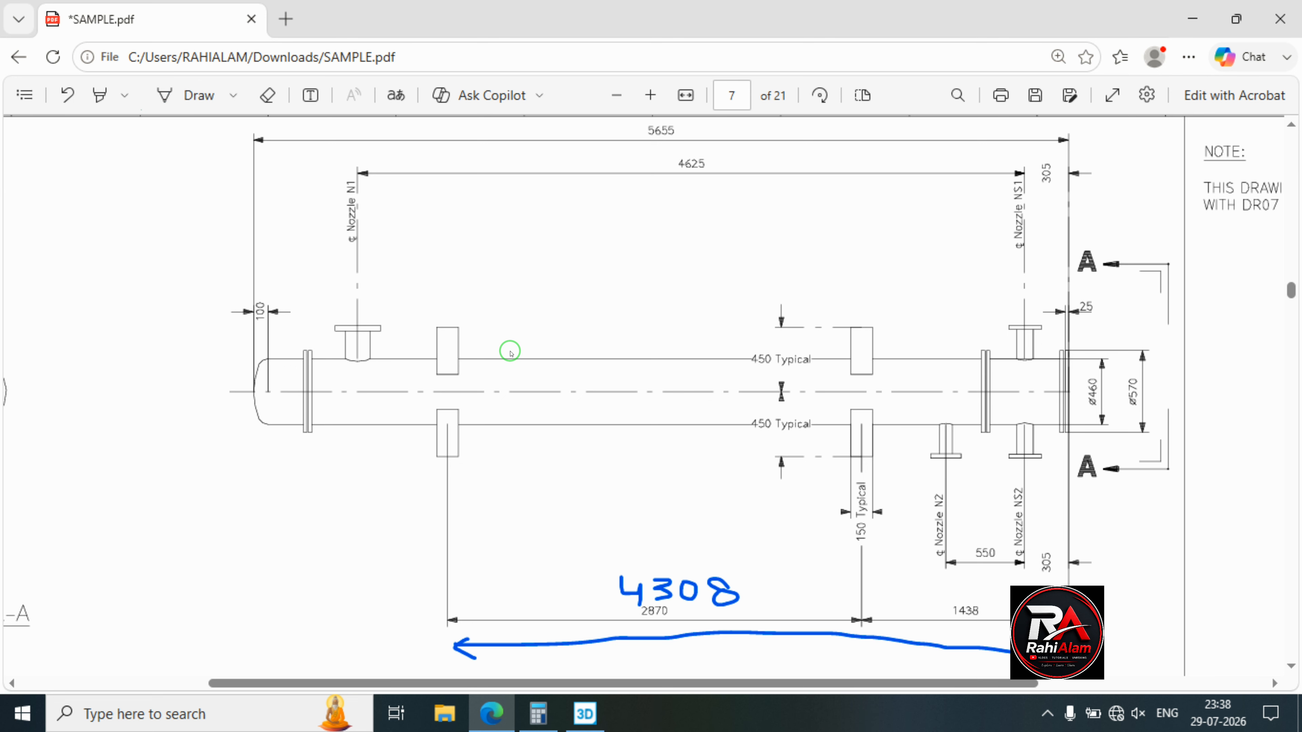
pyautogui.hotkey('ctrl', 's')
pyautogui.hscroll(-5, 473, 343)
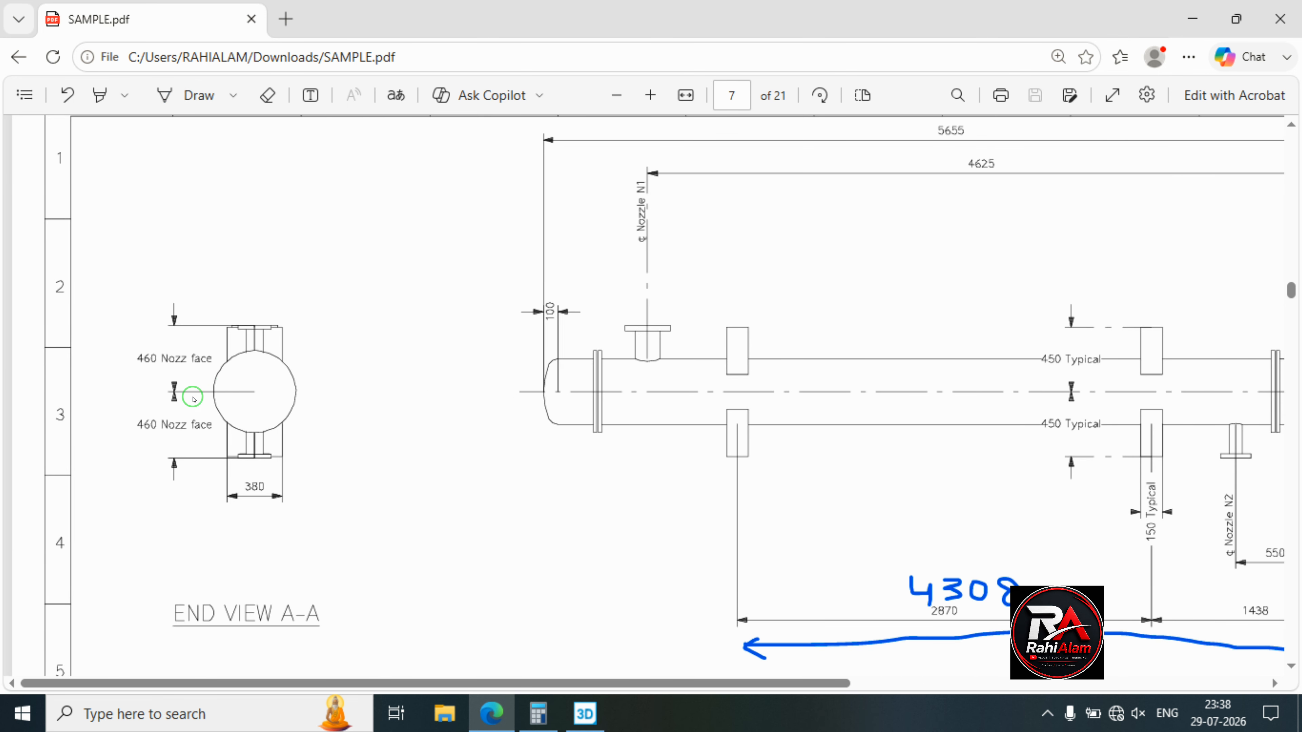
pyautogui.hscroll(6, 843, 357)
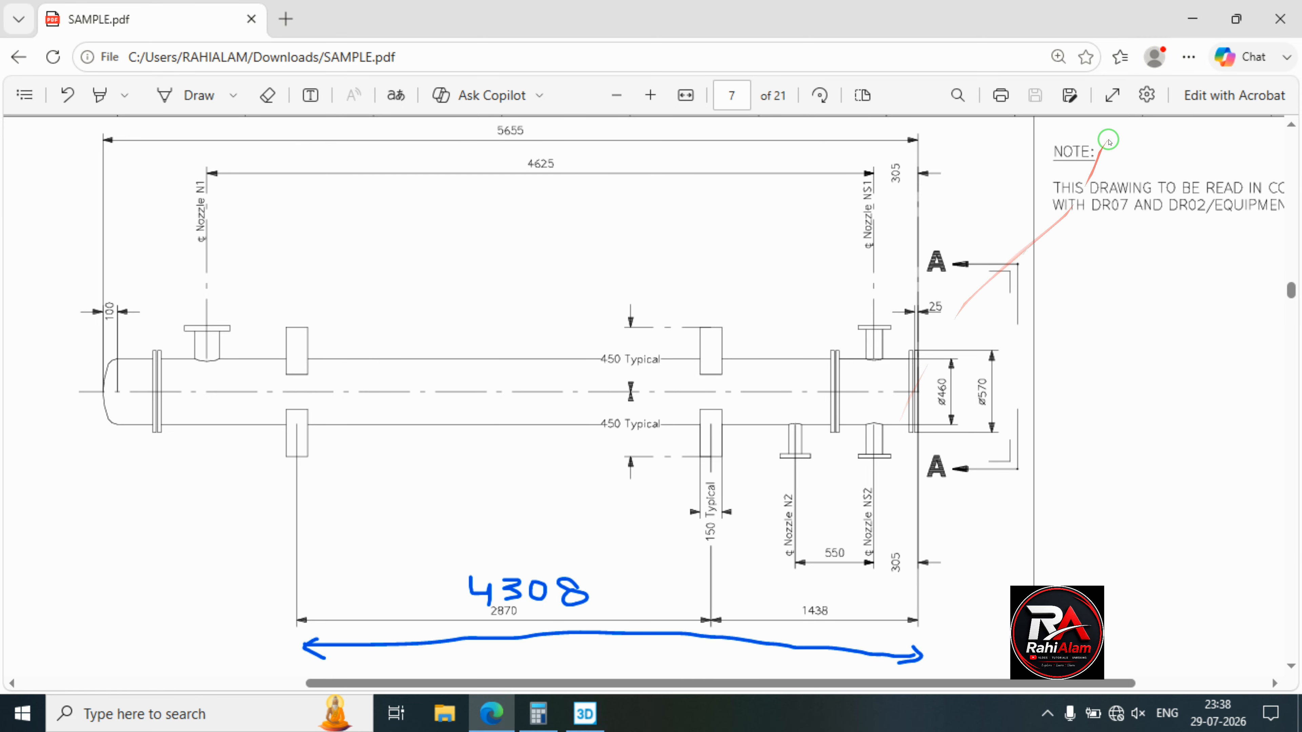
# Check both supports looking north in Smart 3D, and start adding a DatumShape 001 to equipment DRE06/1302A.
pyautogui.click(1193, 19)
pyautogui.moveTo(614, 284); pyautogui.dragTo(578, 282, button='middle')
pyautogui.click(79, 614)
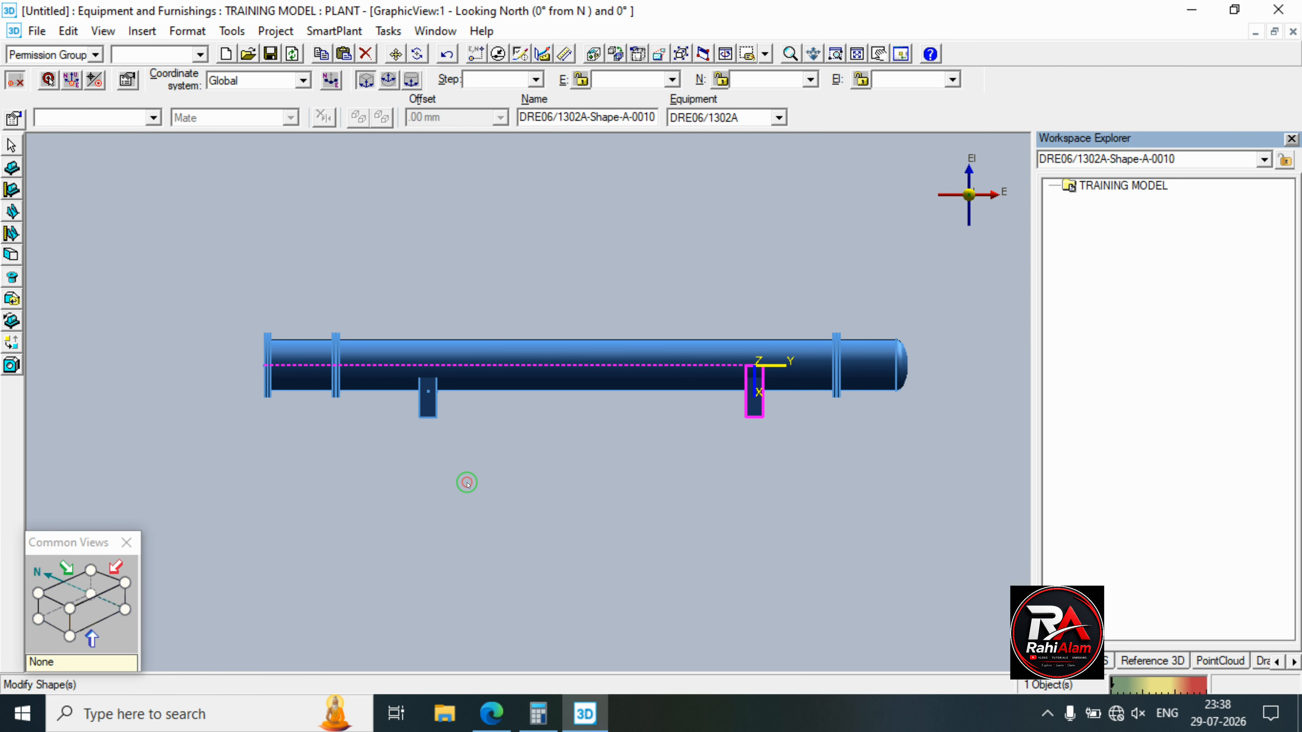
pyautogui.moveTo(467, 483); pyautogui.dragTo(377, 477, button='middle')
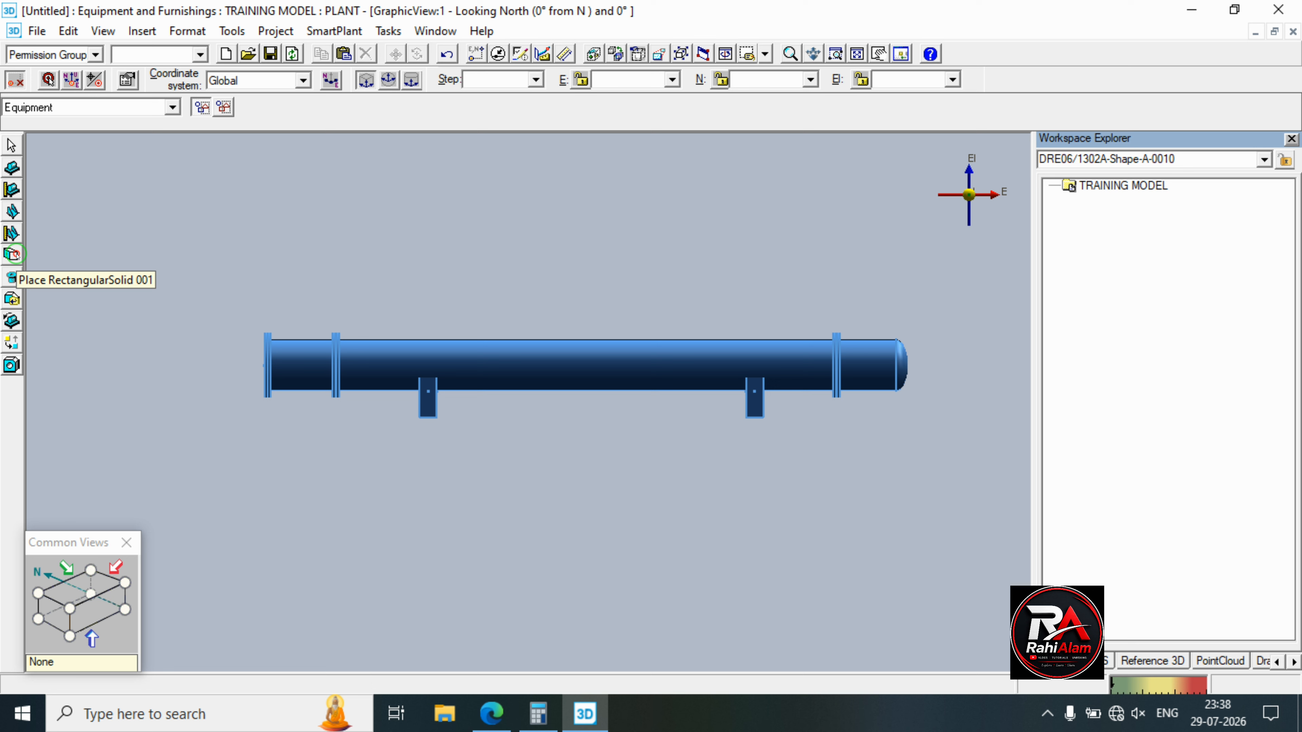
pyautogui.click(14, 255)
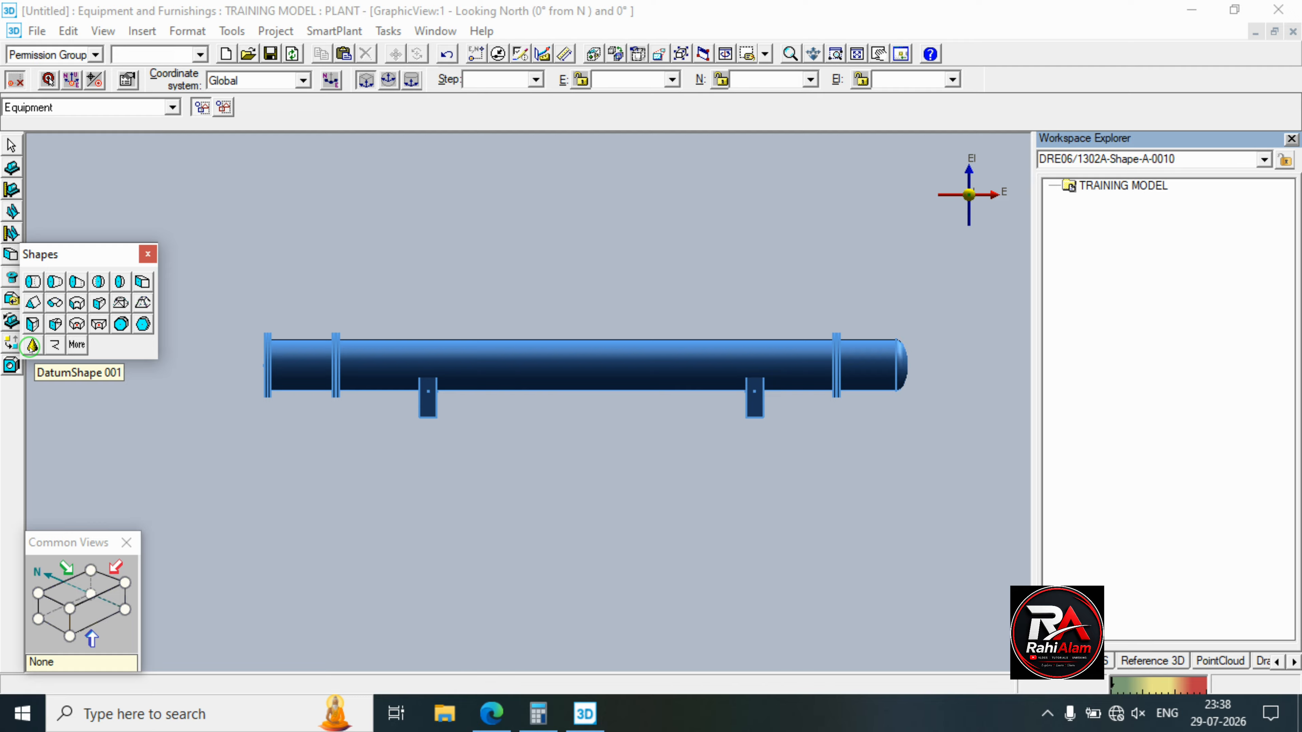
pyautogui.click(31, 346)
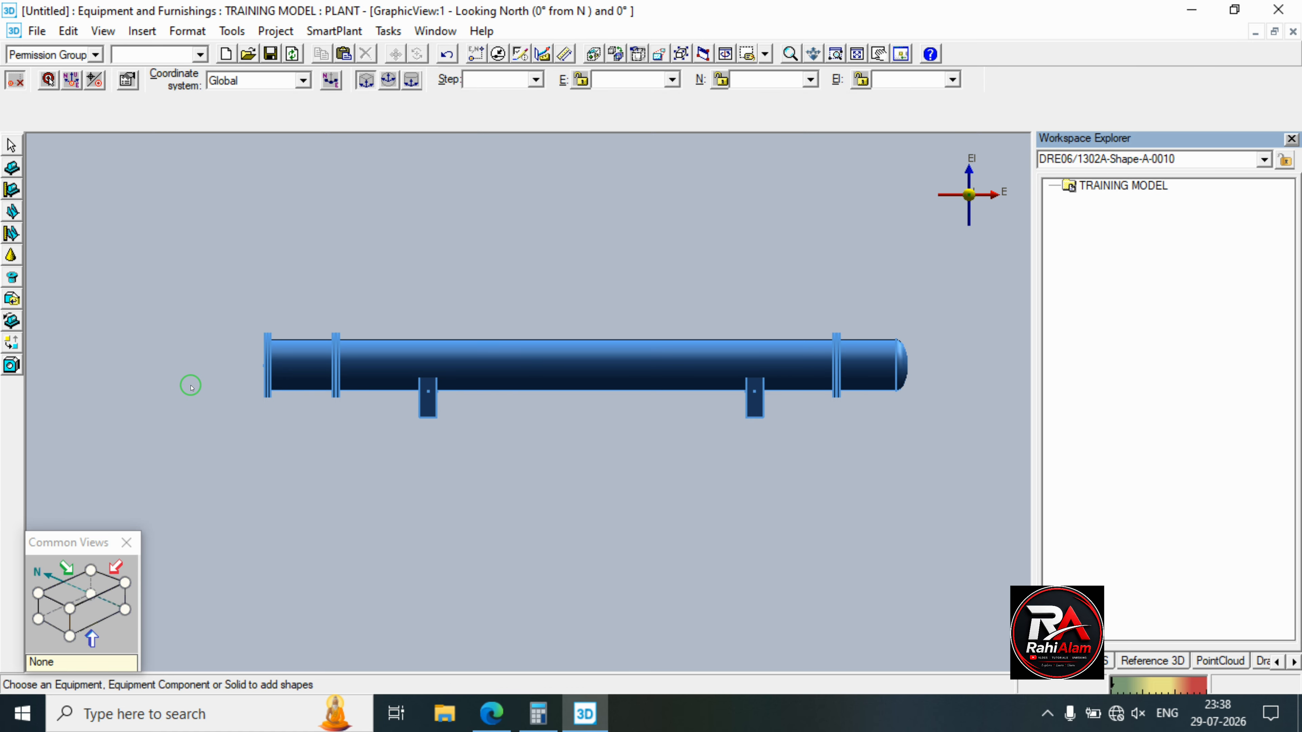
pyautogui.click(381, 370)
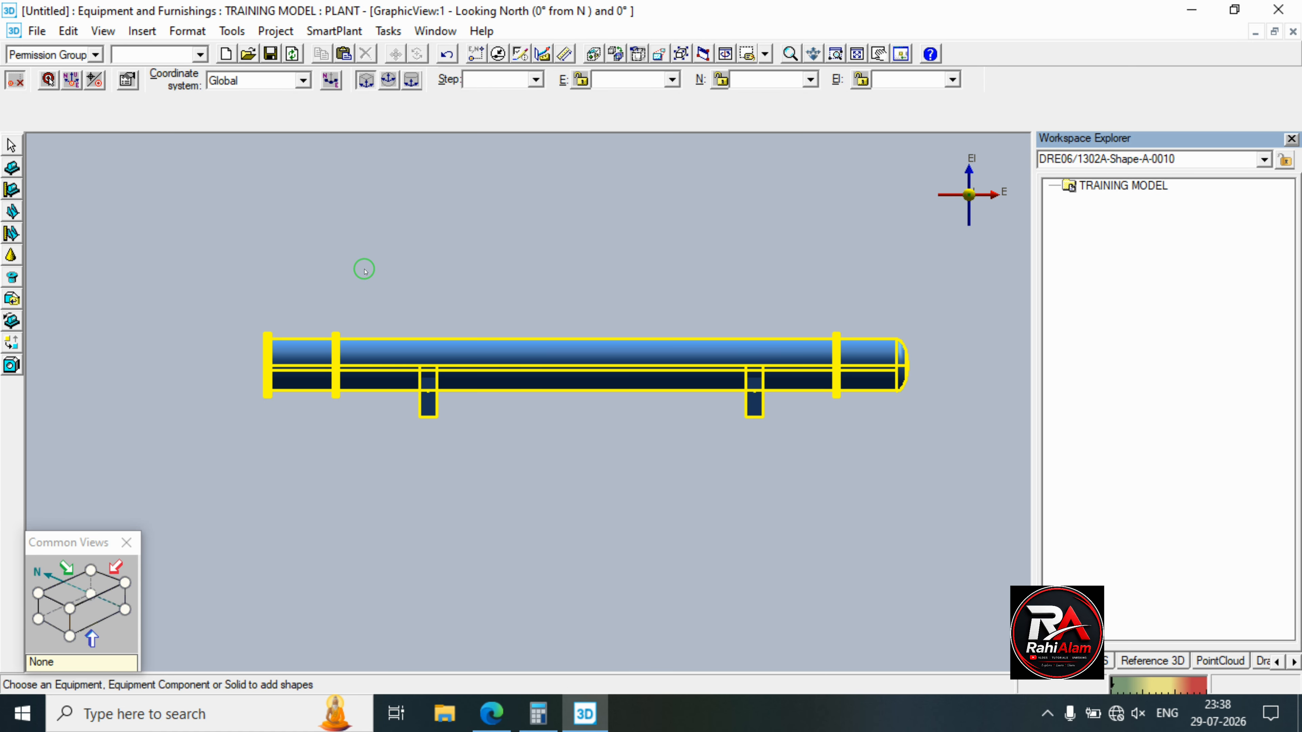
pyautogui.click(524, 415)
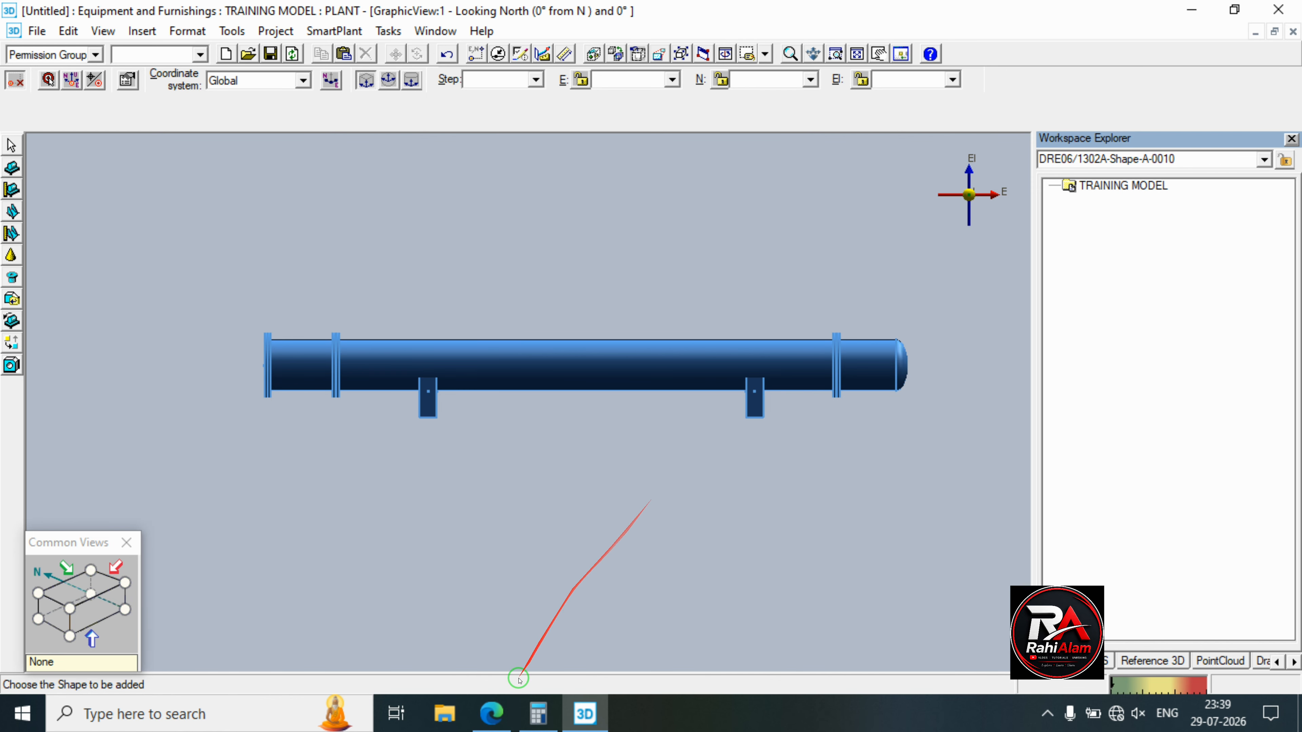
# Check the sizes, ratings and facings in the nozzle specification table of SAMPLE.pdf.
pyautogui.click(489, 724)
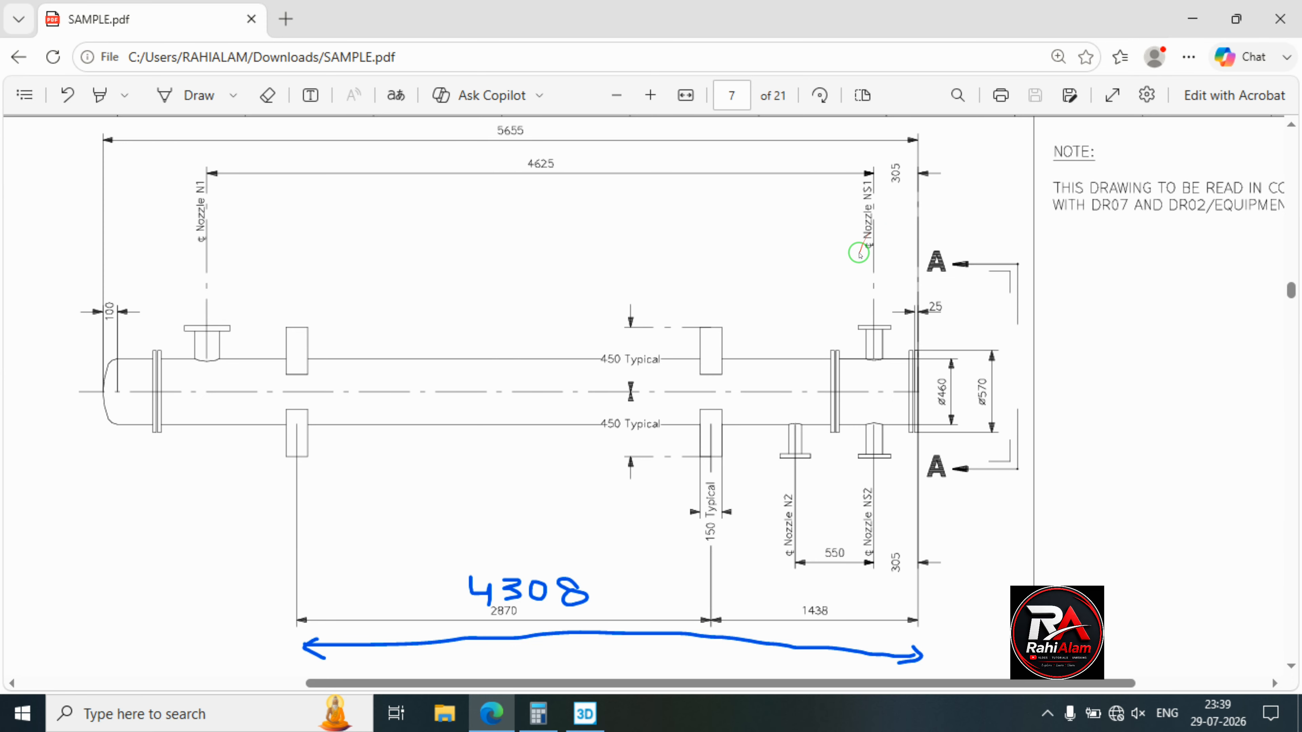
pyautogui.scroll(-10, 859, 255)
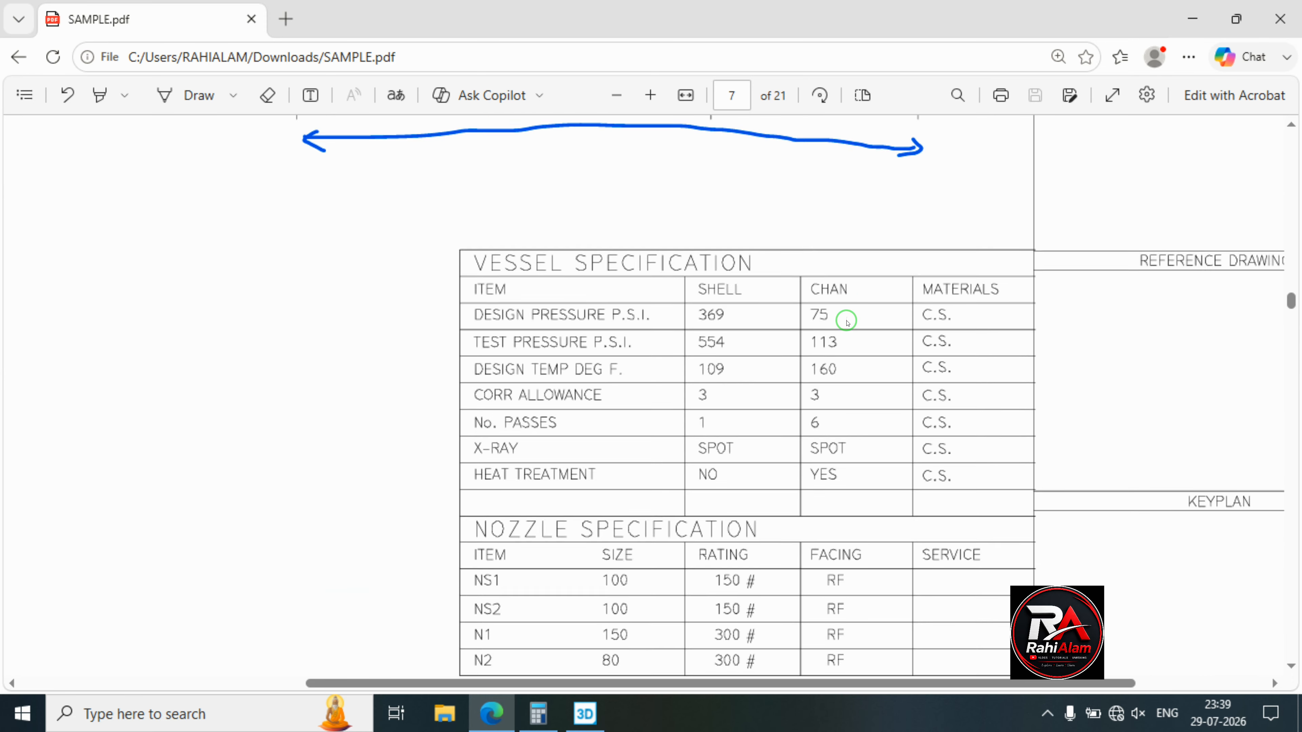
pyautogui.scroll(4, 654, 415)
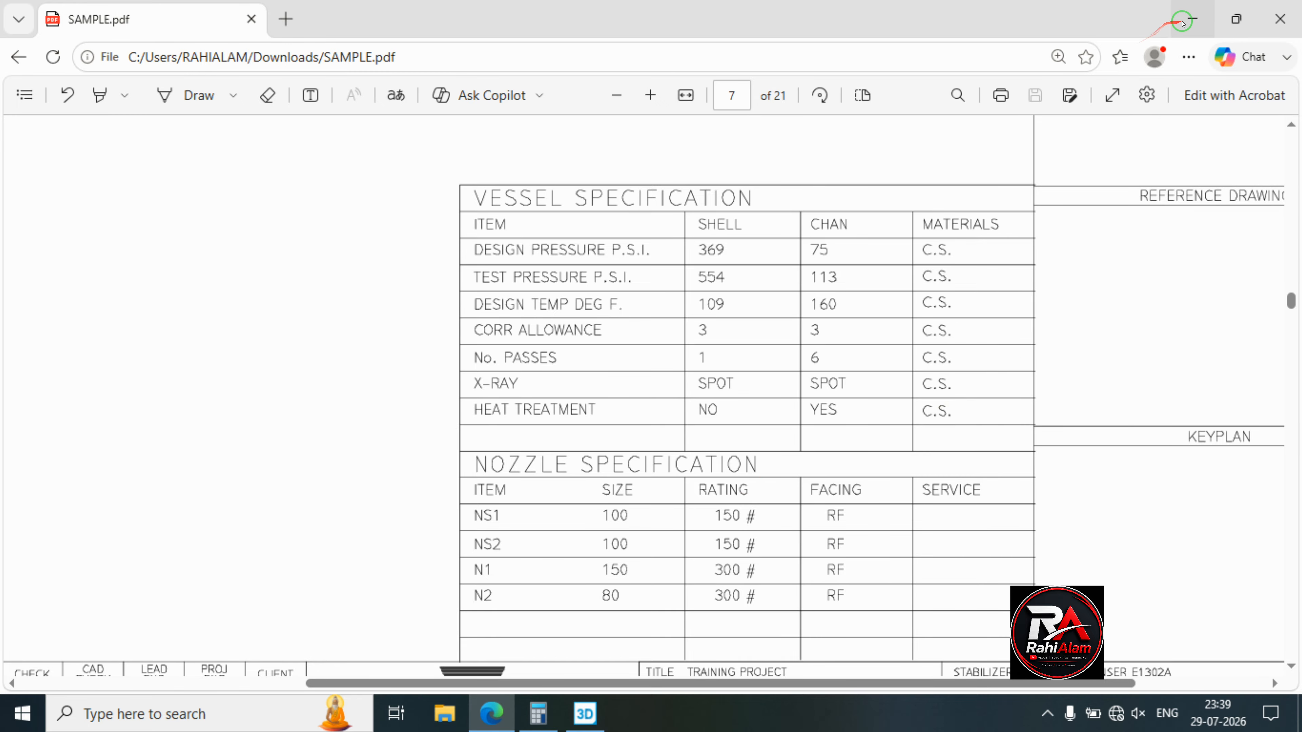
pyautogui.click(1192, 19)
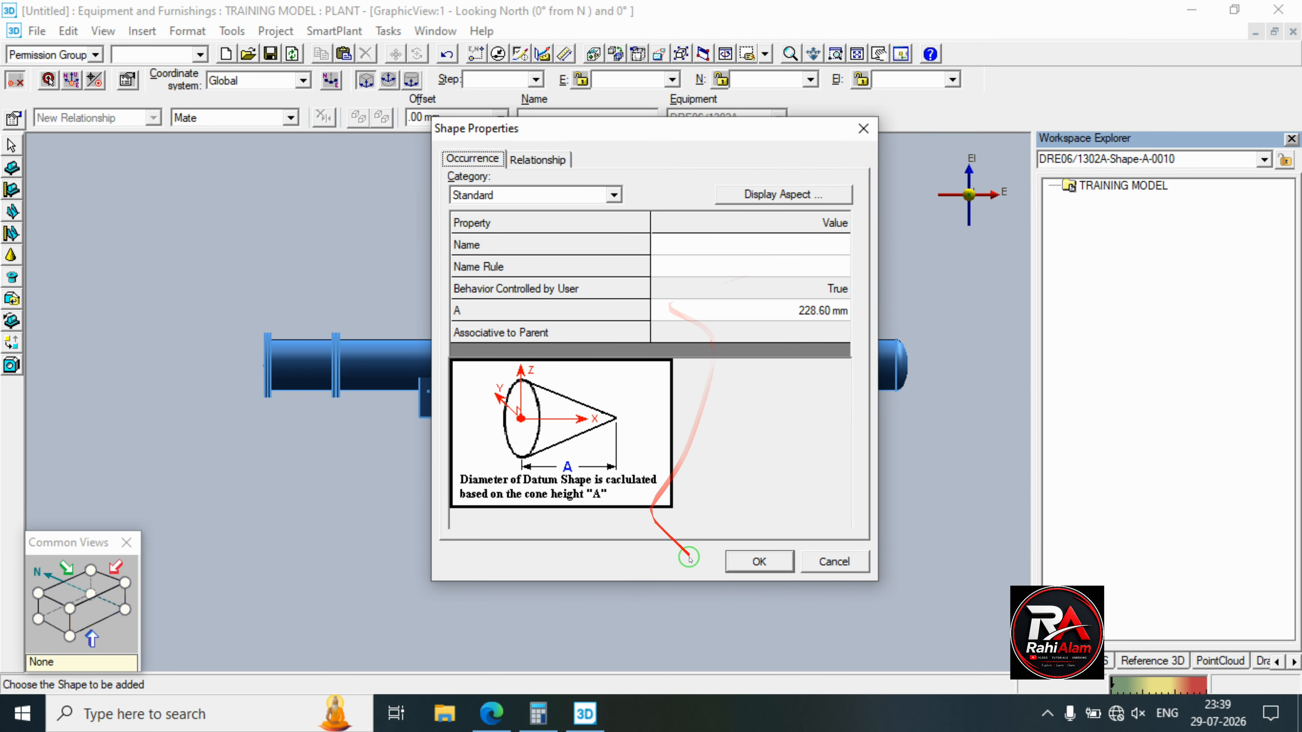
# Place the datum shape with cone height A of 228.60 mm at the centre of the condenser's west end face, and select it.
pyautogui.click(751, 560)
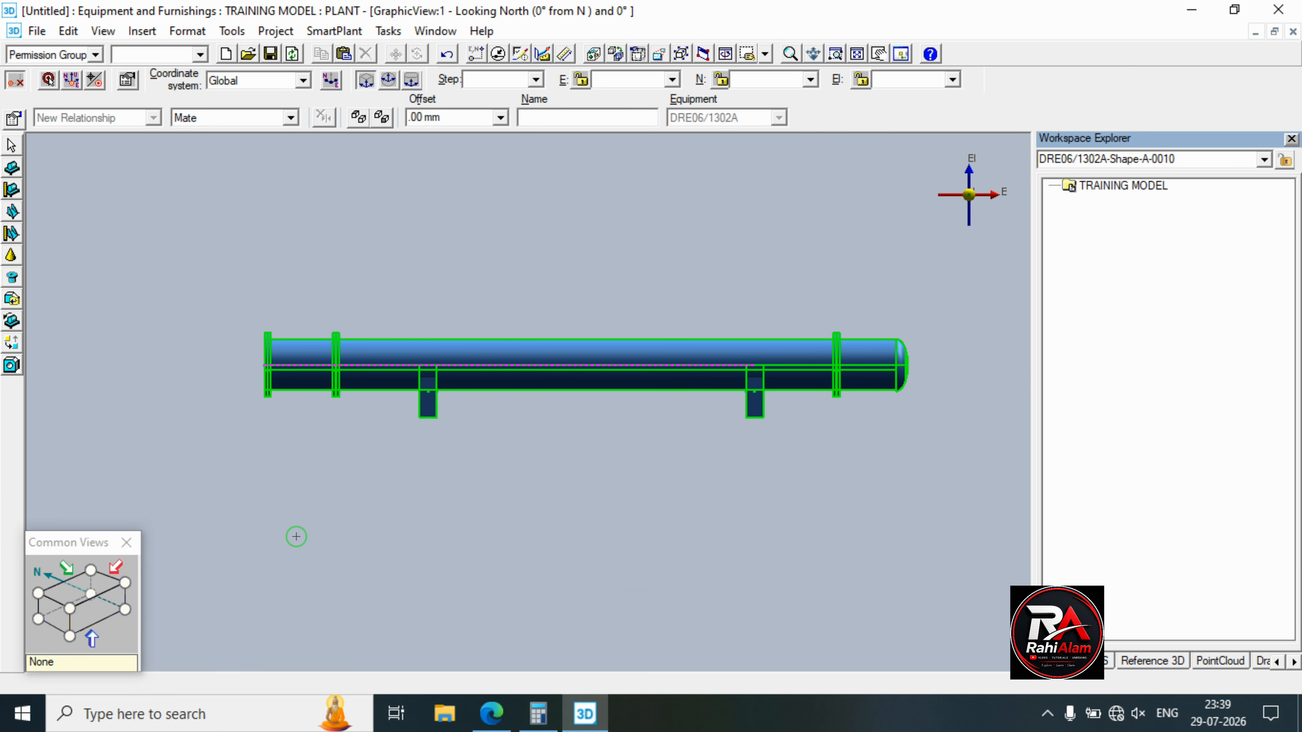
pyautogui.click(70, 608)
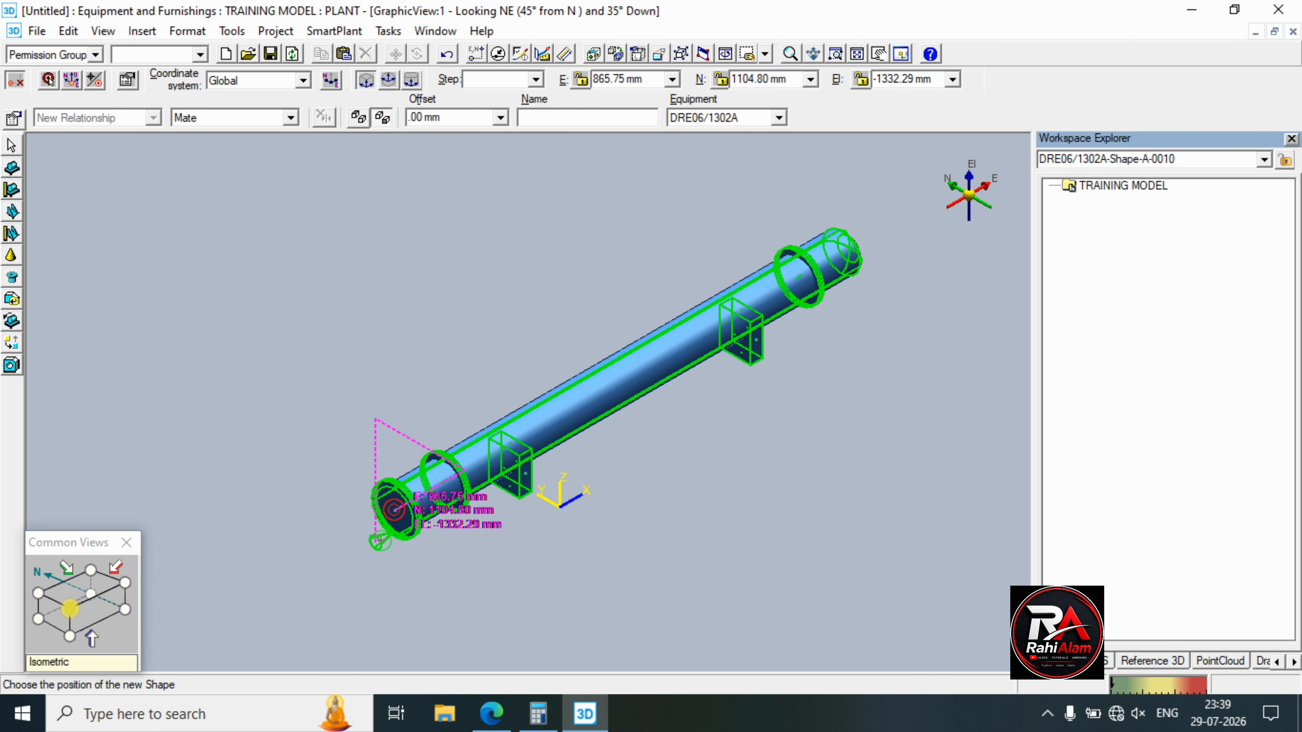
pyautogui.scroll(3, 380, 541)
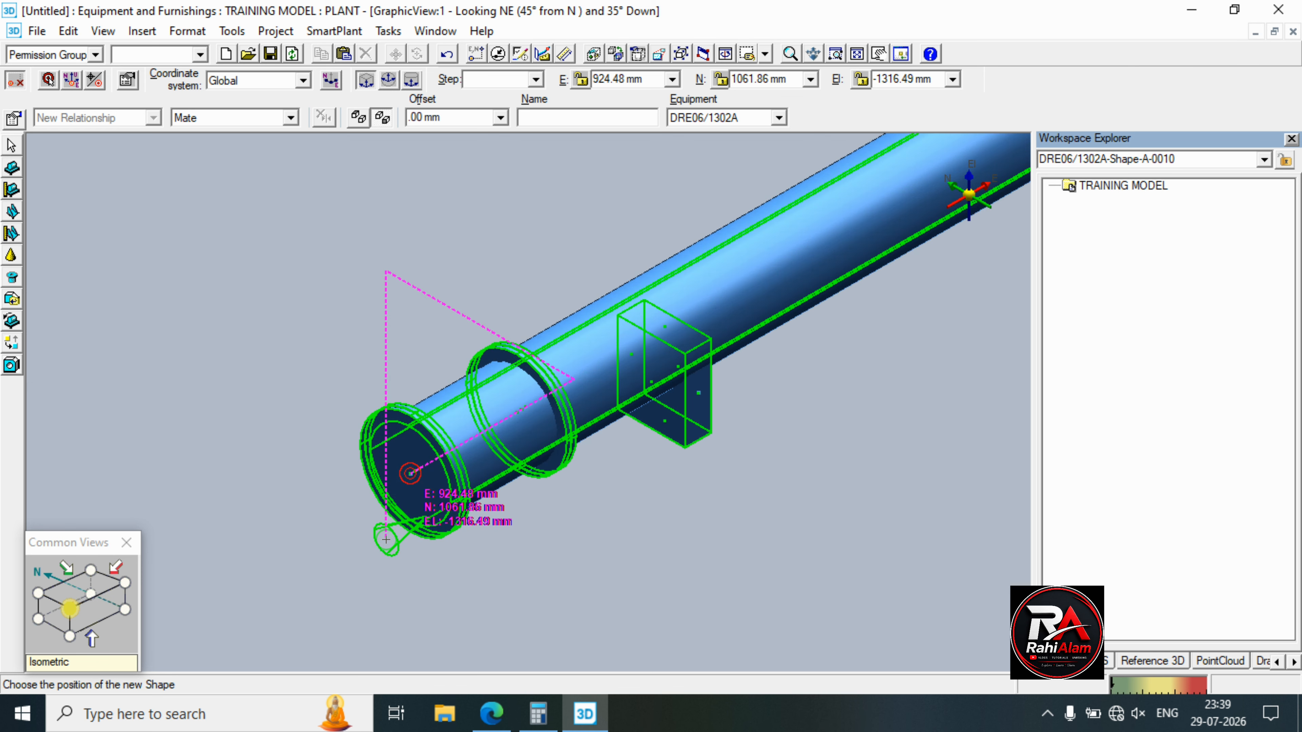
pyautogui.scroll(2, 385, 537)
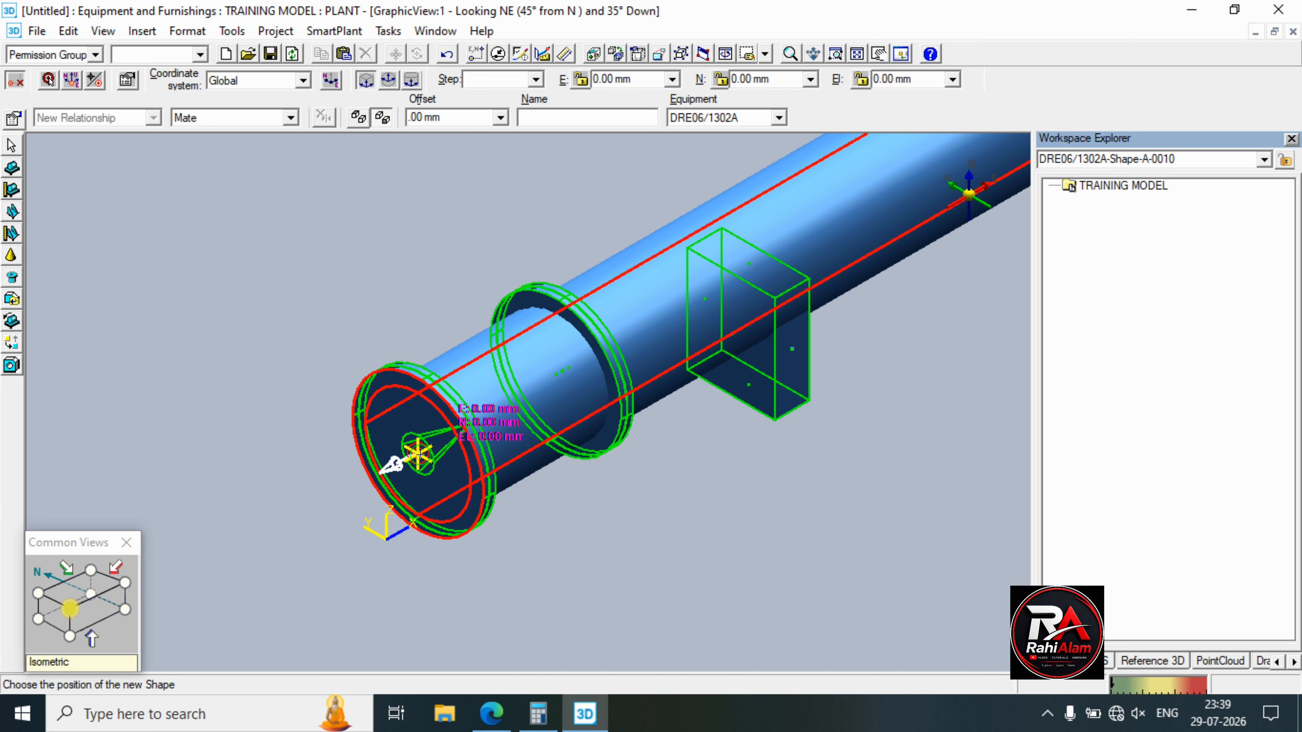
pyautogui.click(418, 454)
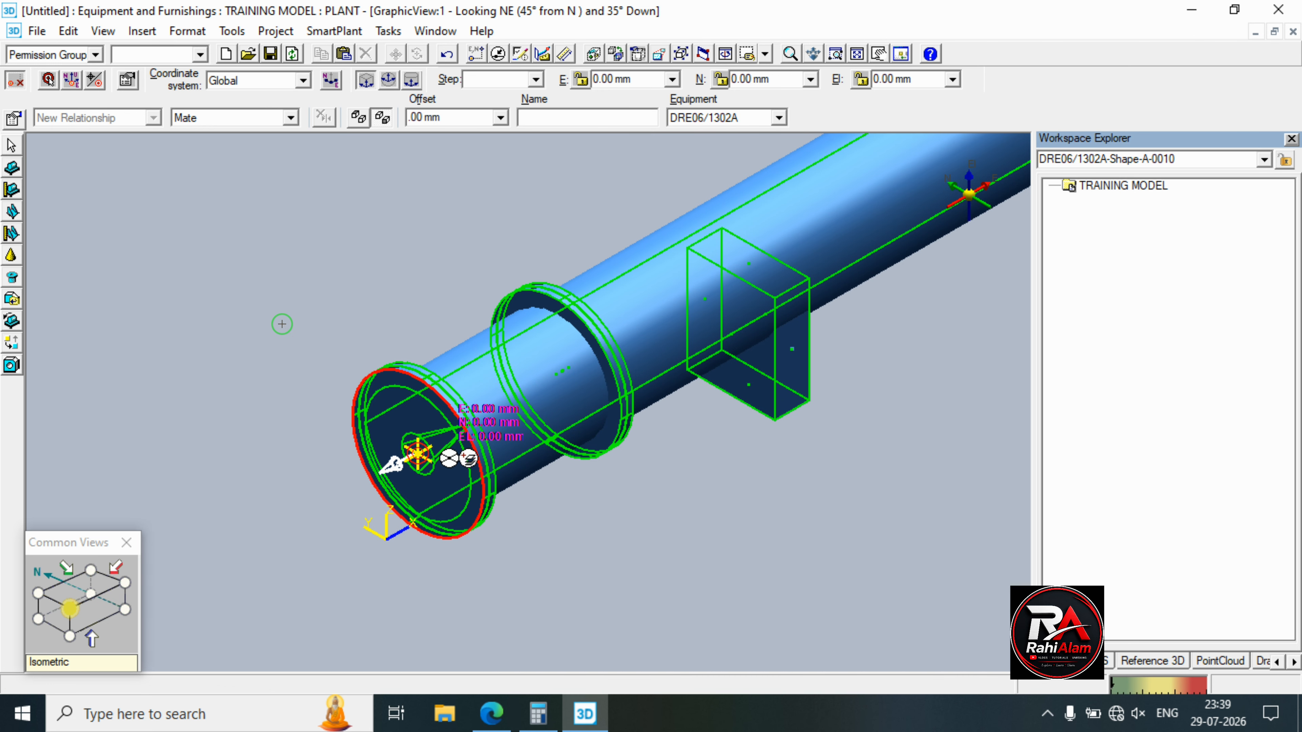
pyautogui.click(374, 538)
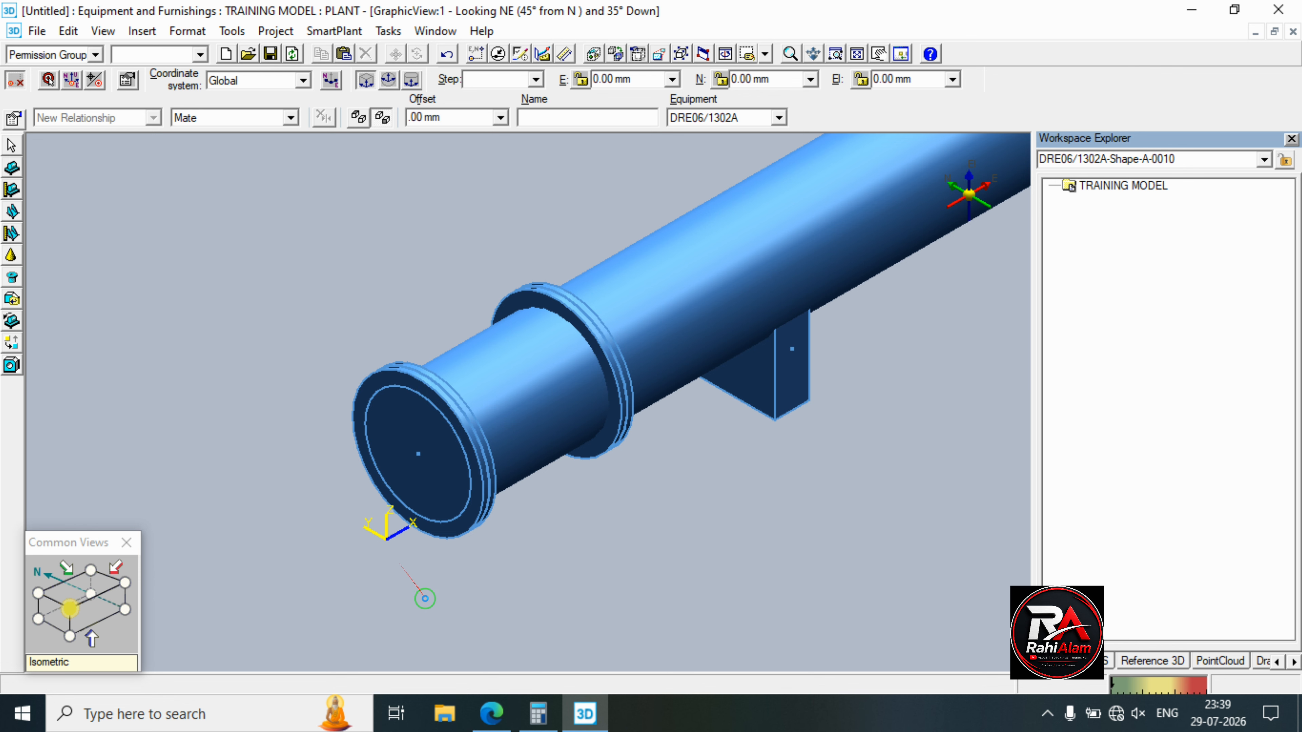
pyautogui.click(491, 713)
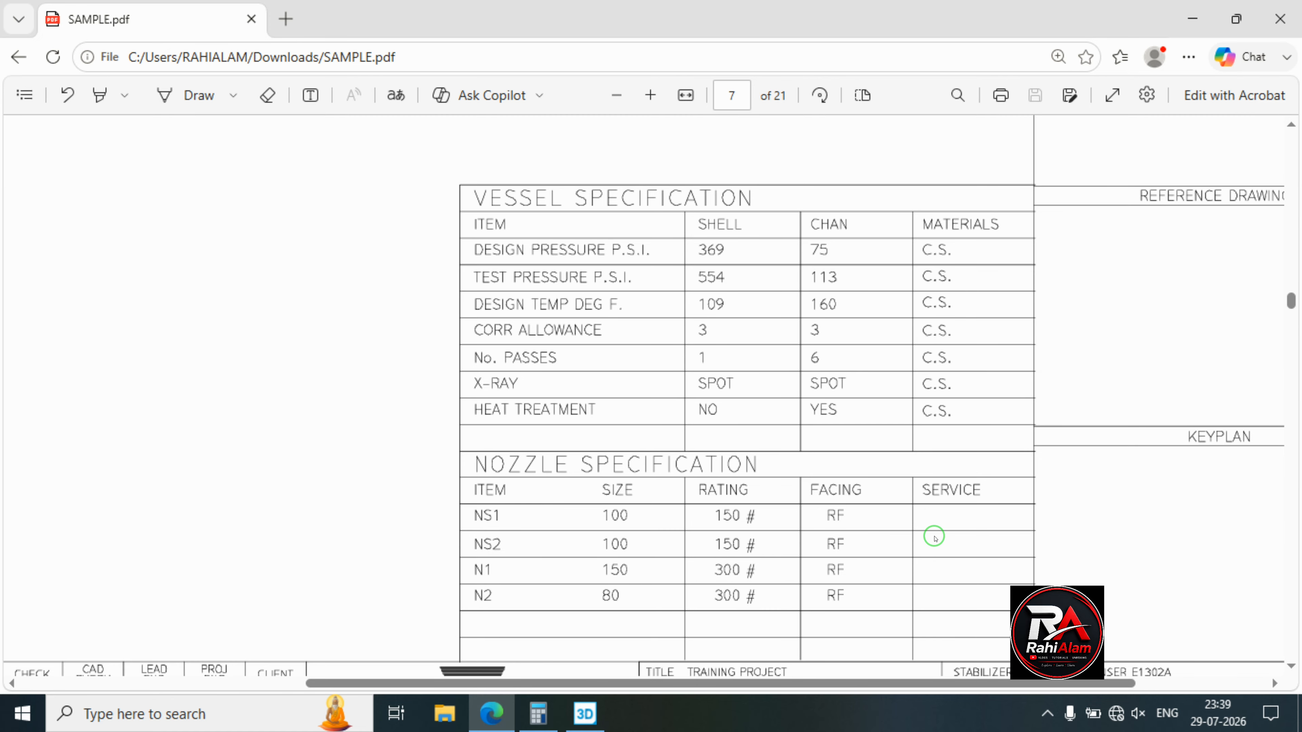
pyautogui.click(1192, 18)
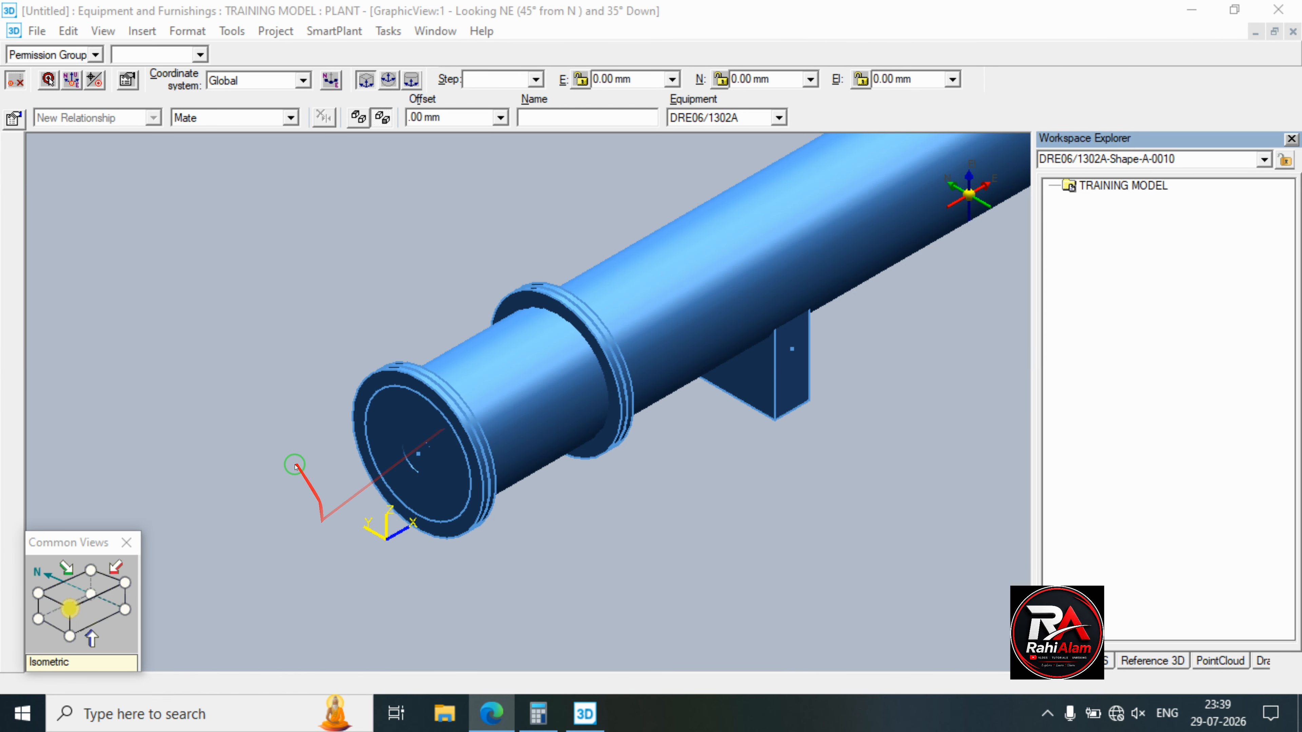
pyautogui.click(402, 486)
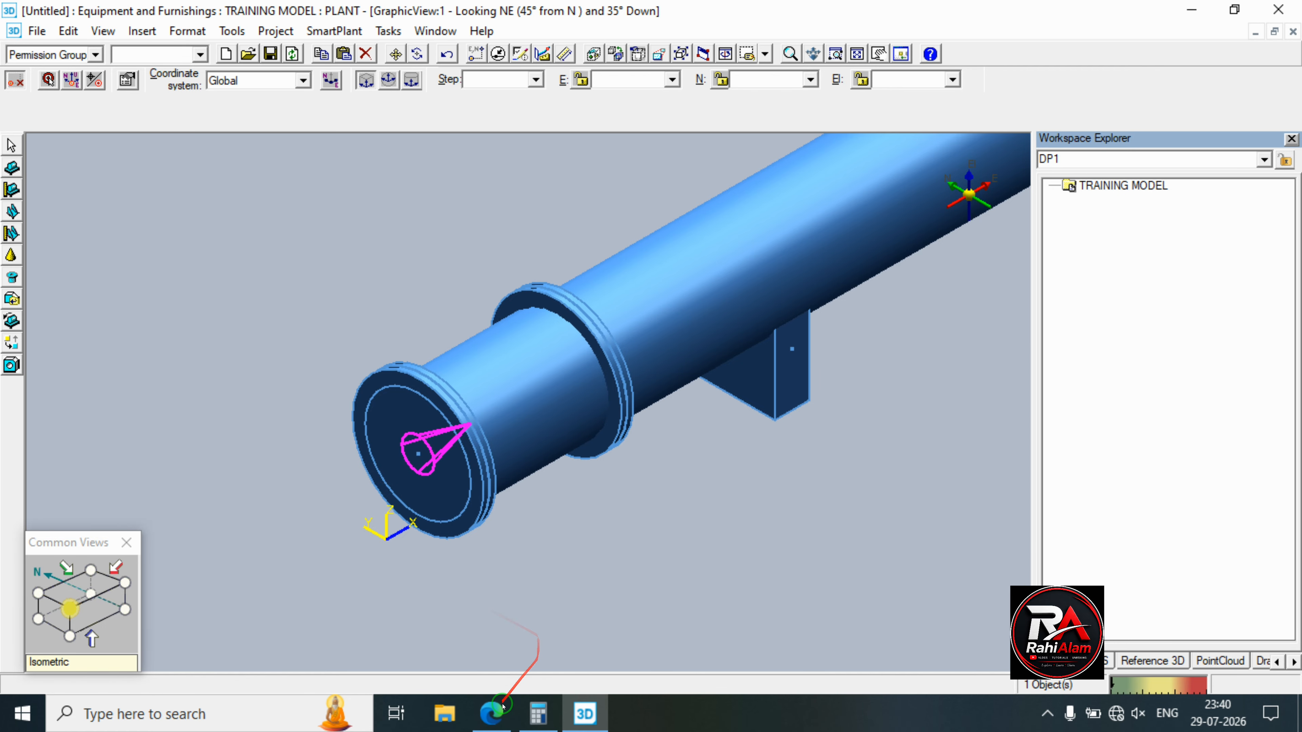
# Sketch a datum cone labelled DP at the channel end face on the condenser centreline in SAMPLE.pdf, and return to Smart 3D.
pyautogui.click(498, 716)
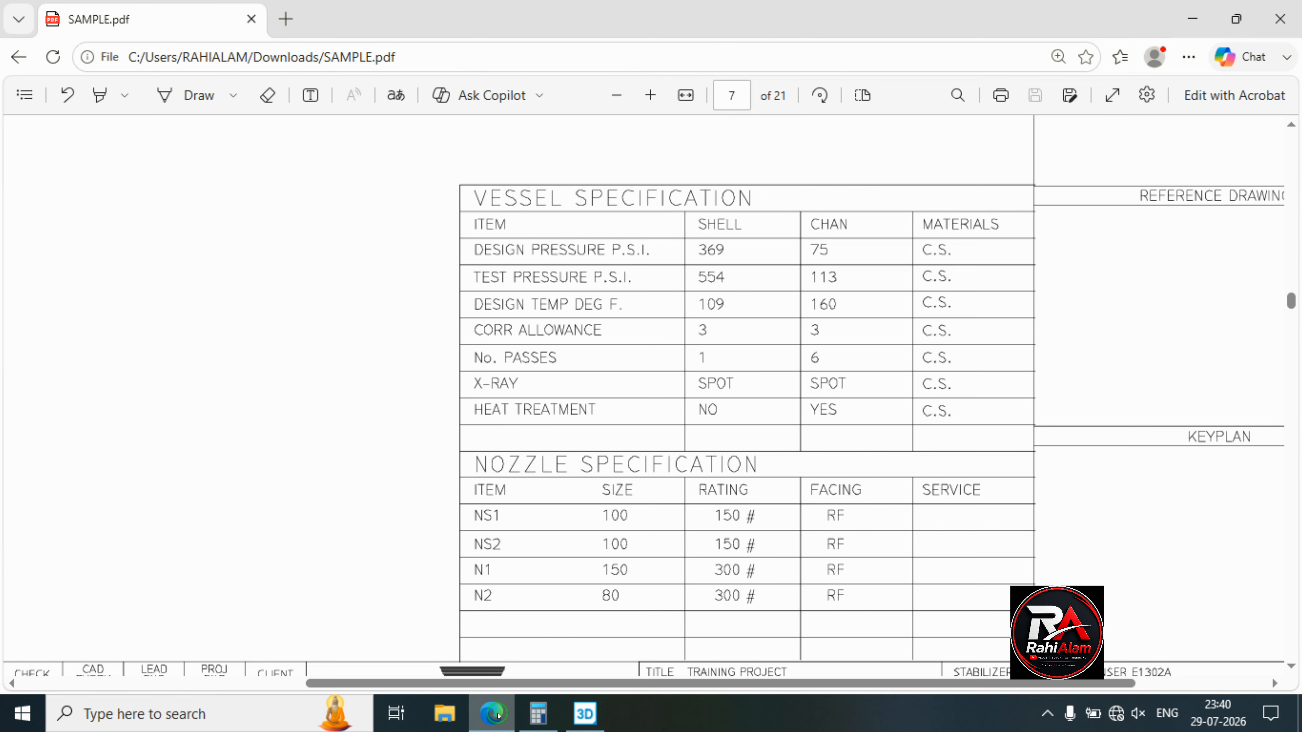
pyautogui.scroll(1, 659, 492)
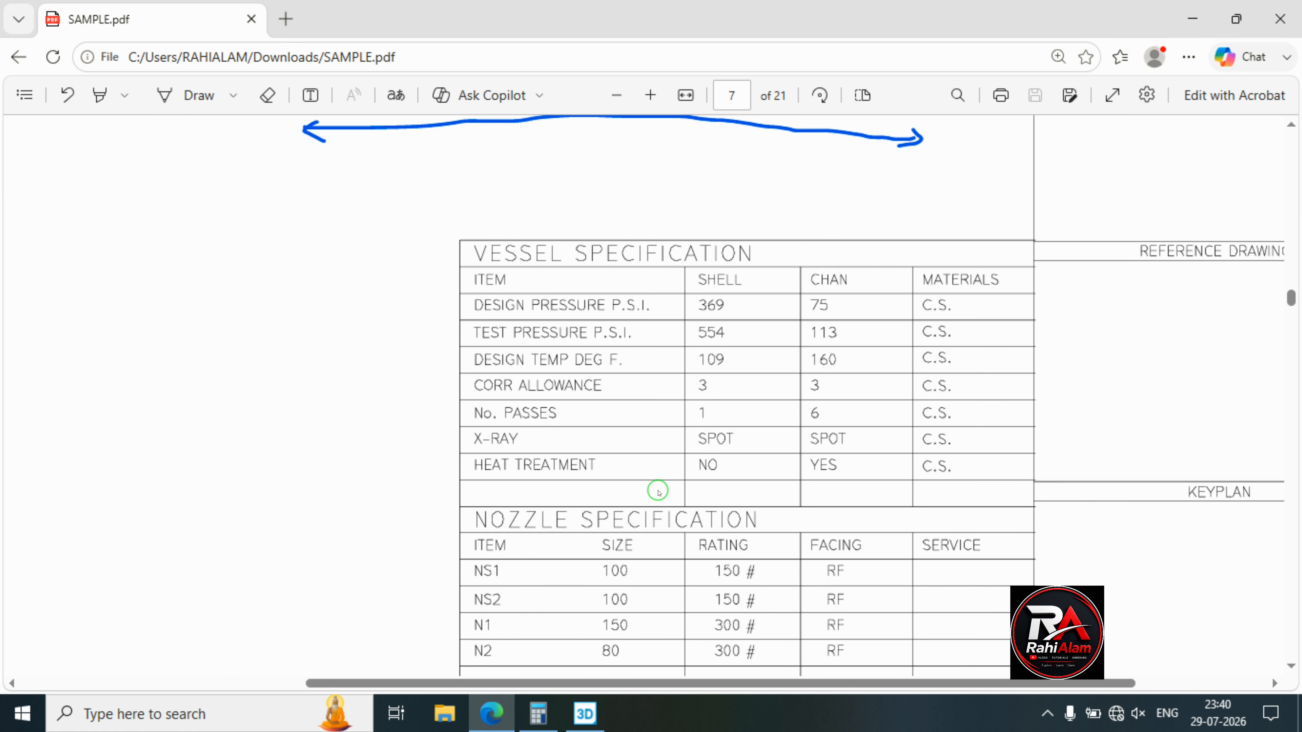
pyautogui.scroll(6, 659, 493)
pyautogui.scroll(5, 657, 488)
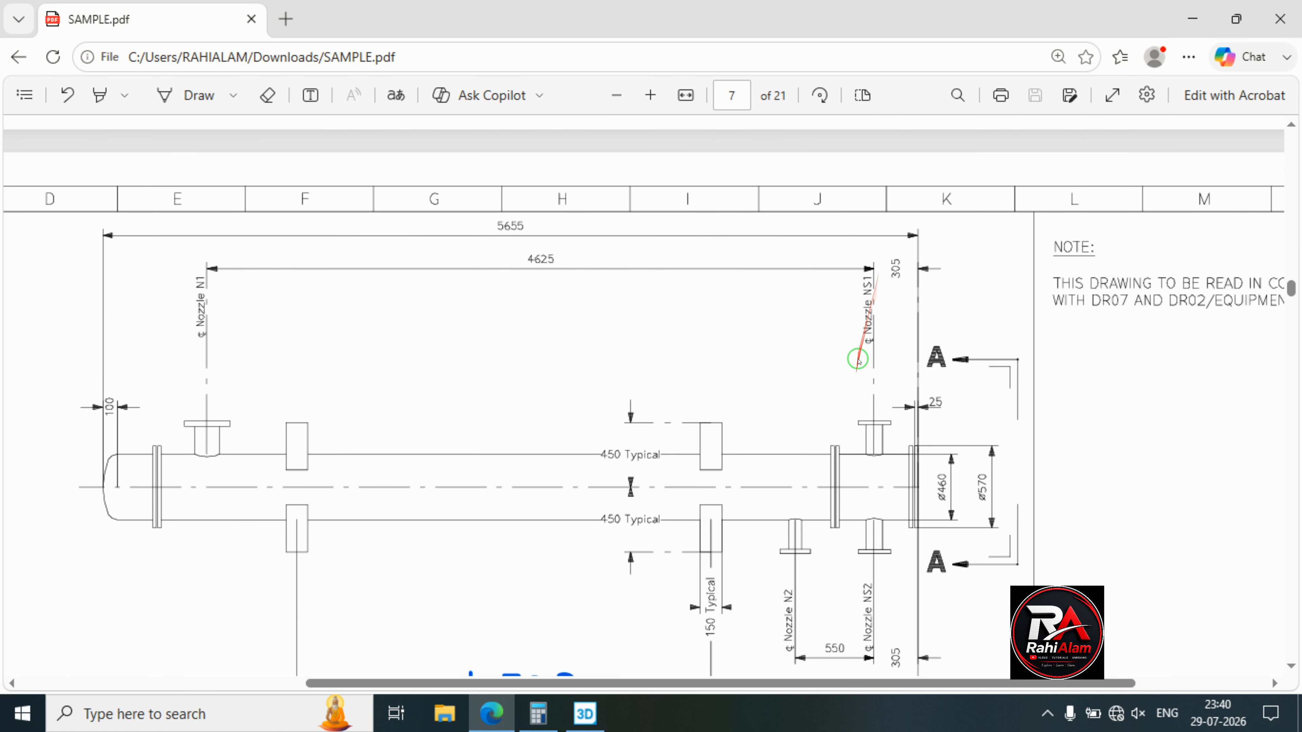
pyautogui.scroll(-4, 858, 360)
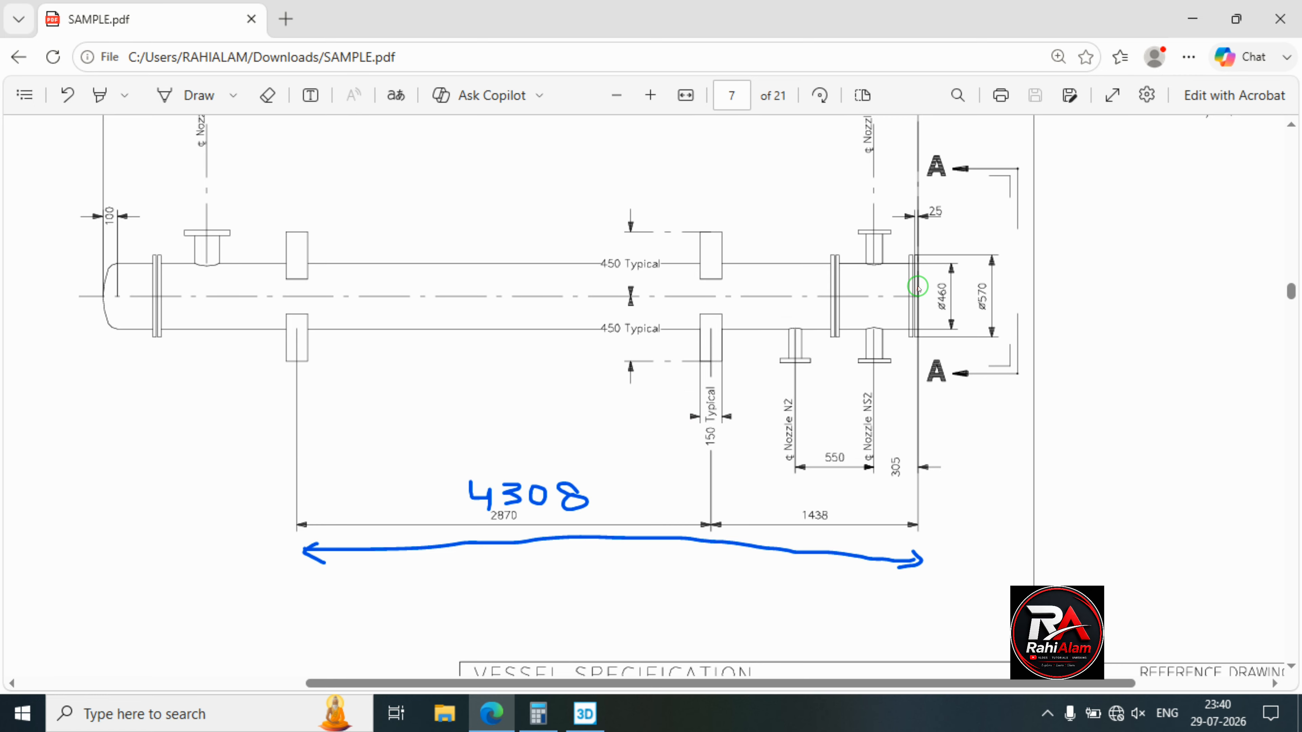
pyautogui.click(192, 96)
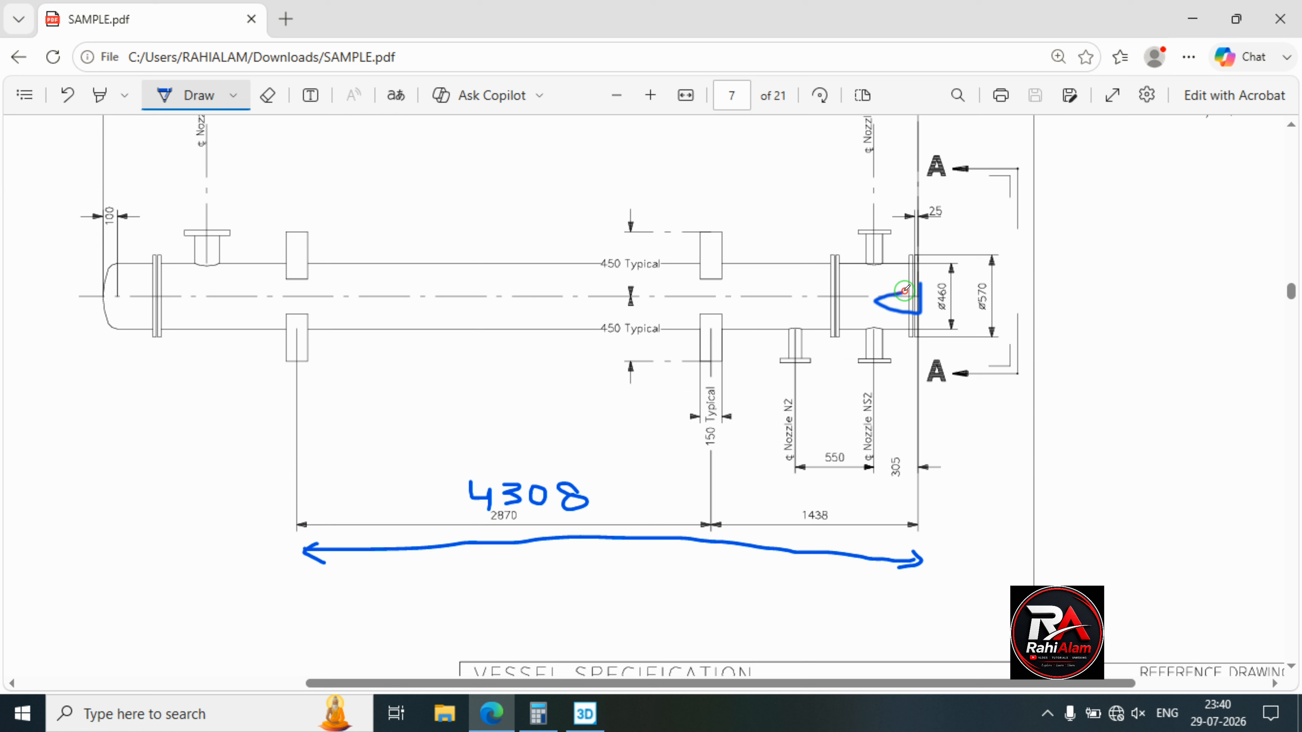
pyautogui.moveTo(918, 285); pyautogui.dragTo(887, 295)
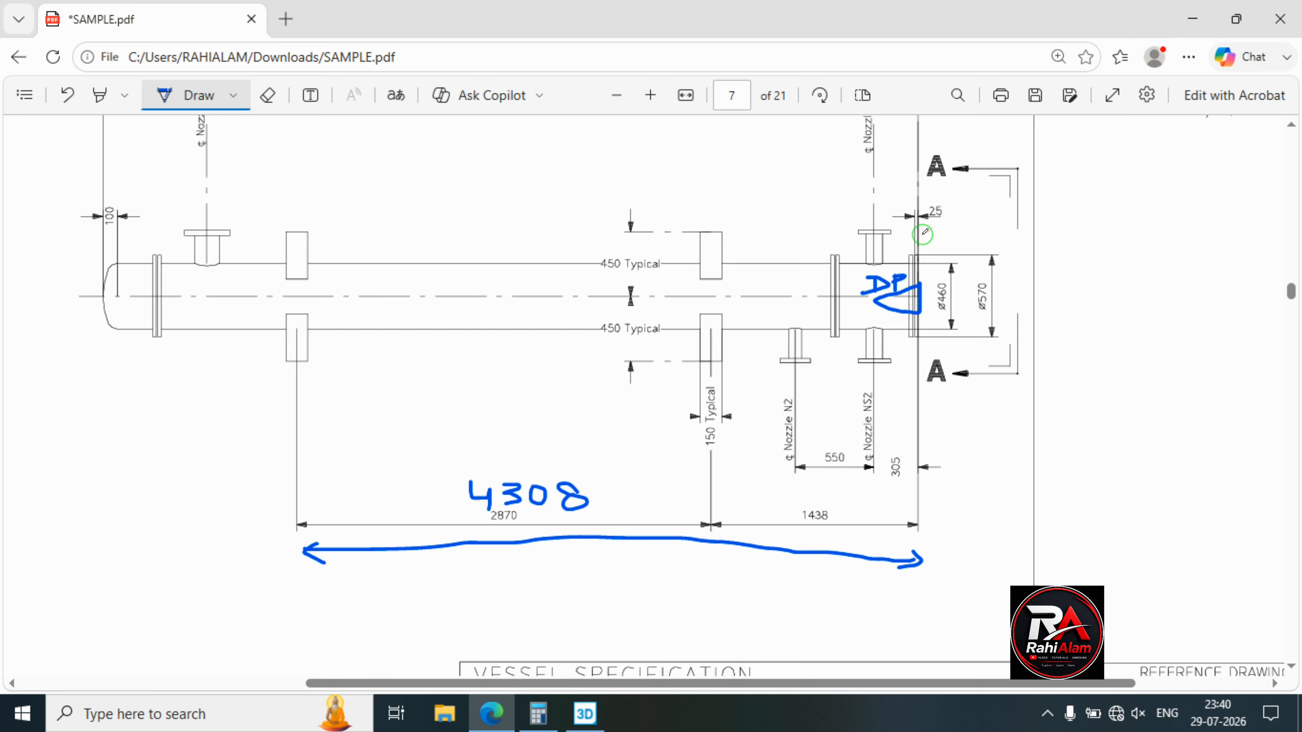
pyautogui.click(1199, 11)
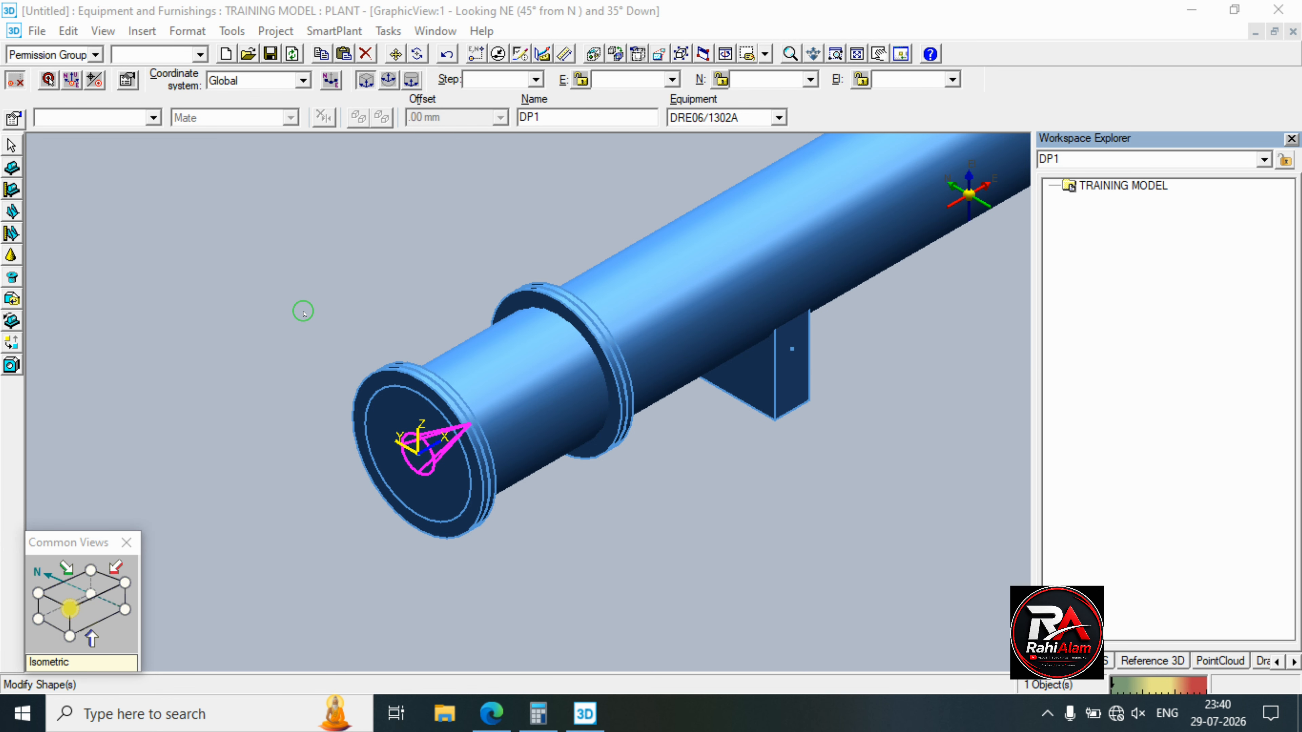
# Start placing a nozzle on the condenser with datum shape DP1 at the channel end face as its parent.
pyautogui.moveTo(302, 312); pyautogui.dragTo(265, 321, button='middle')
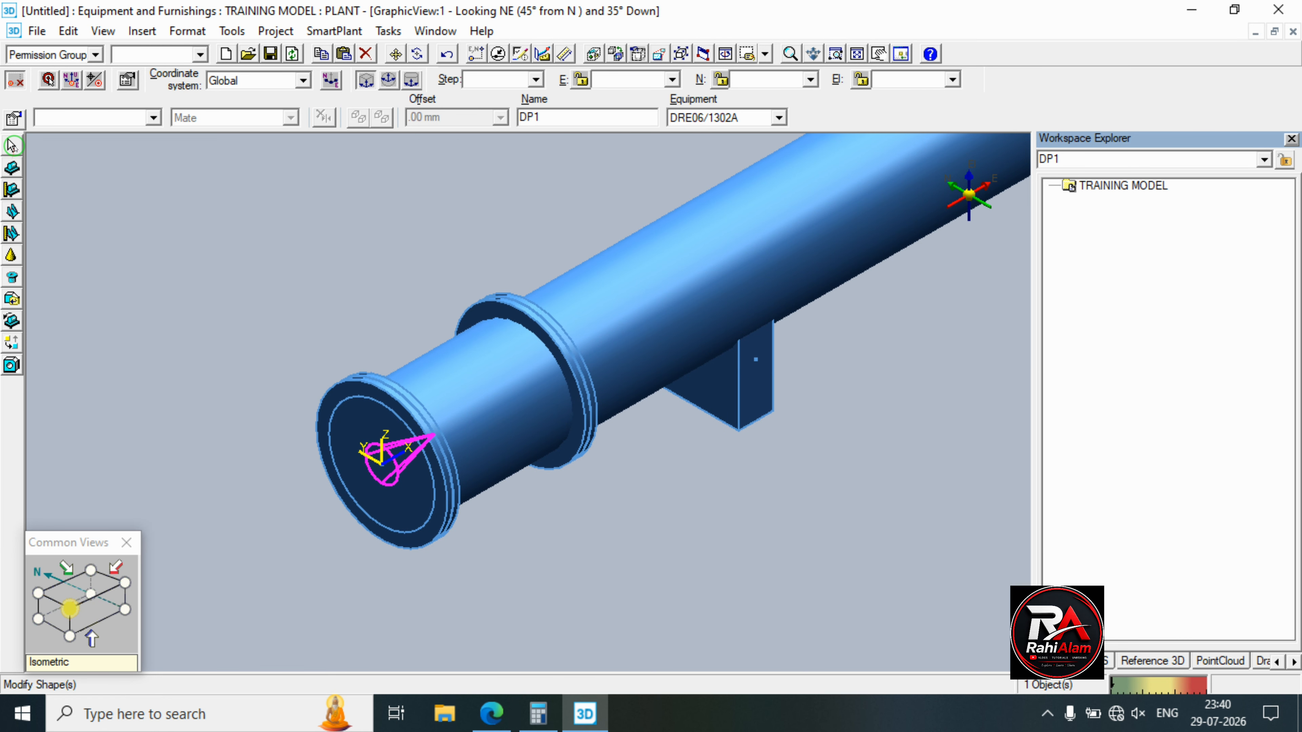
pyautogui.click(207, 260)
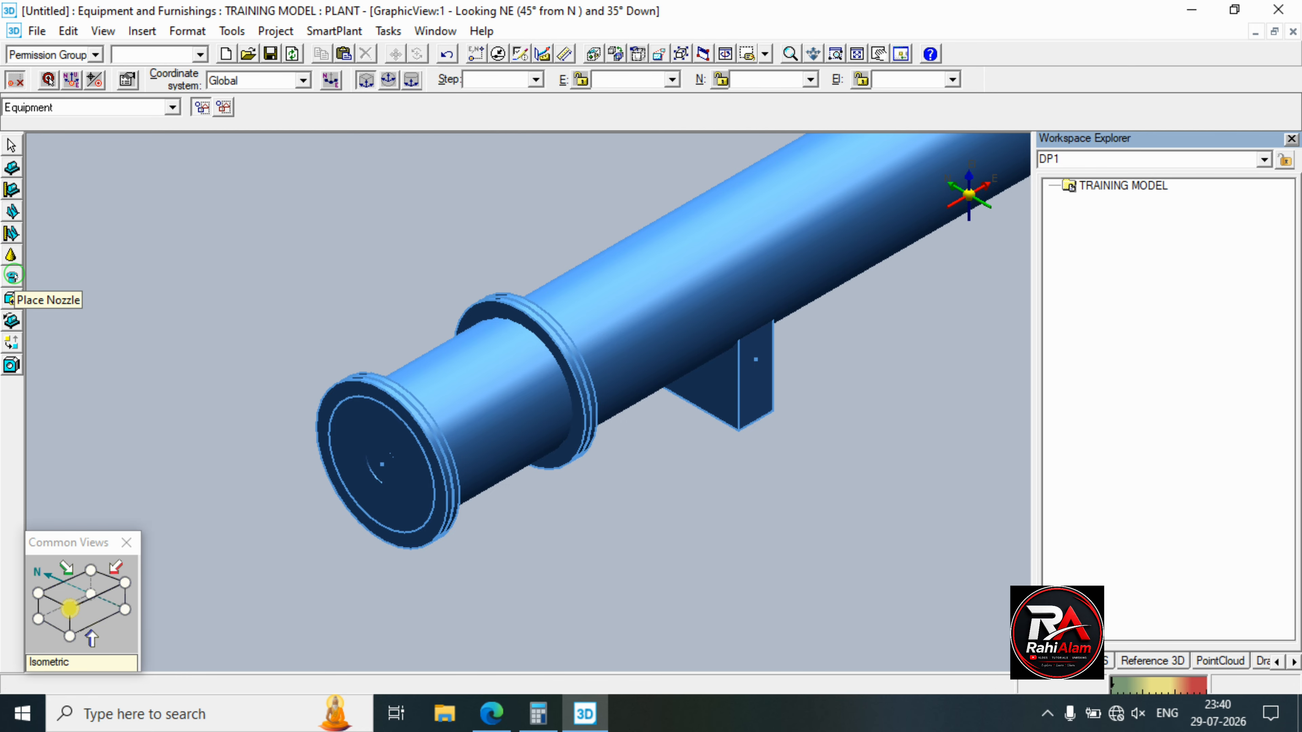
pyautogui.click(14, 276)
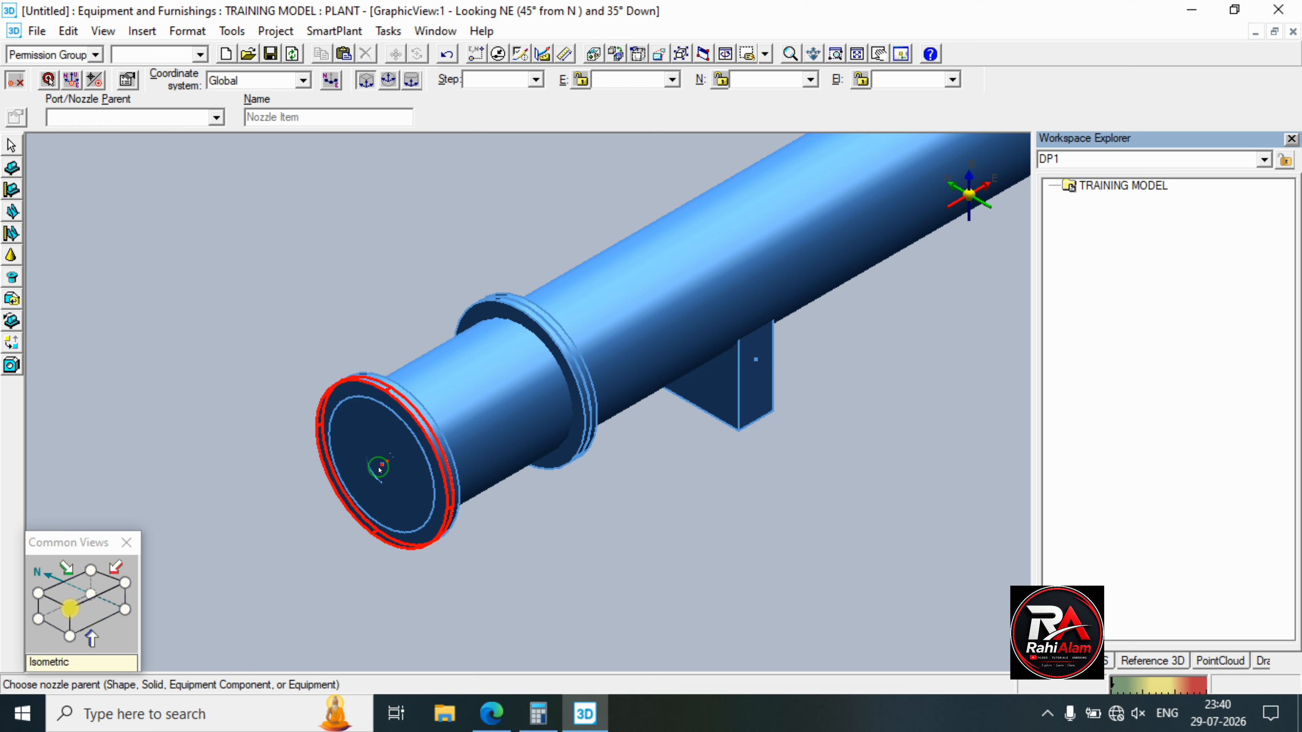
pyautogui.click(379, 470)
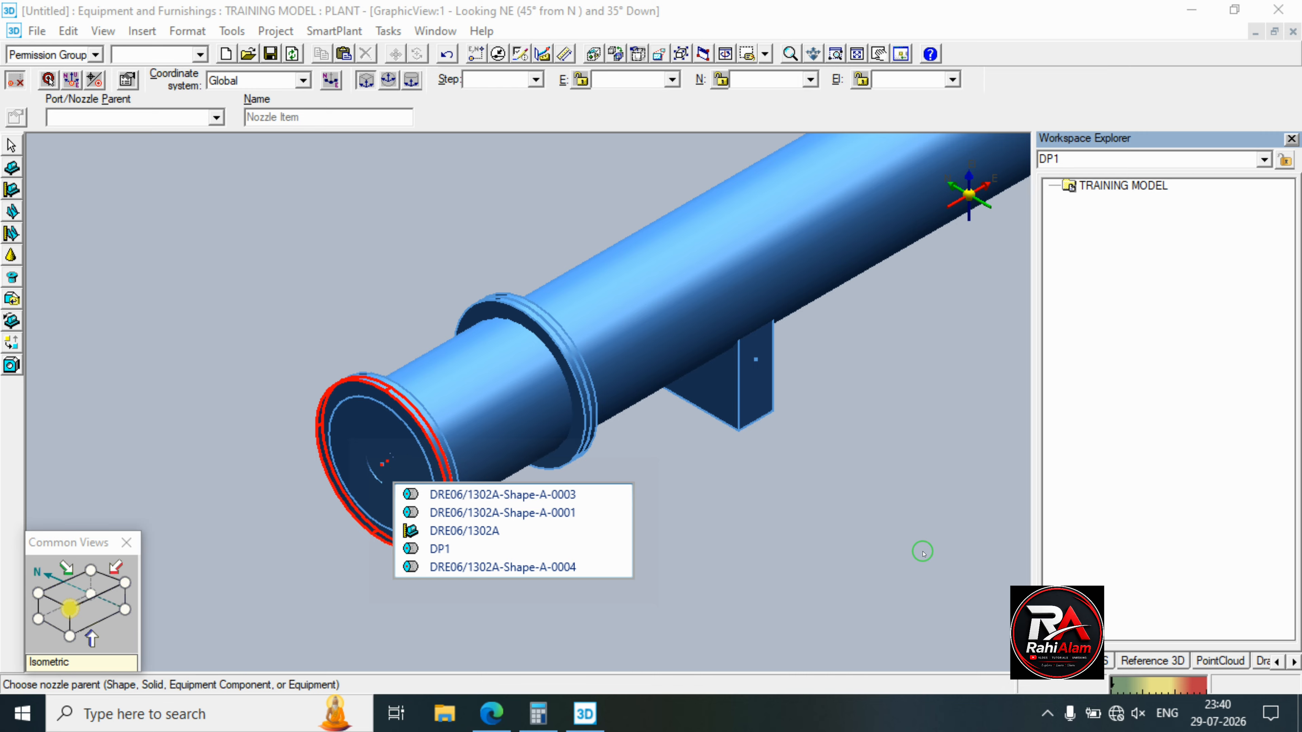
pyautogui.click(739, 481)
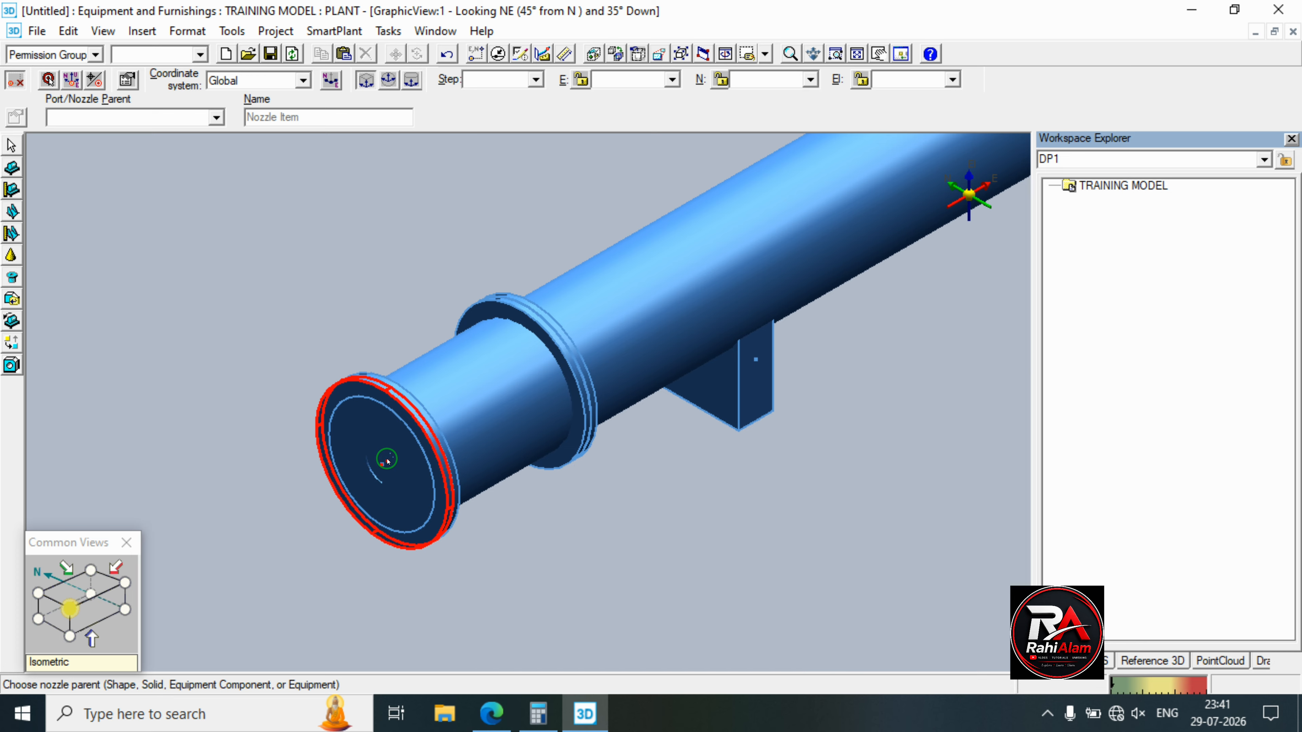
pyautogui.click(388, 461)
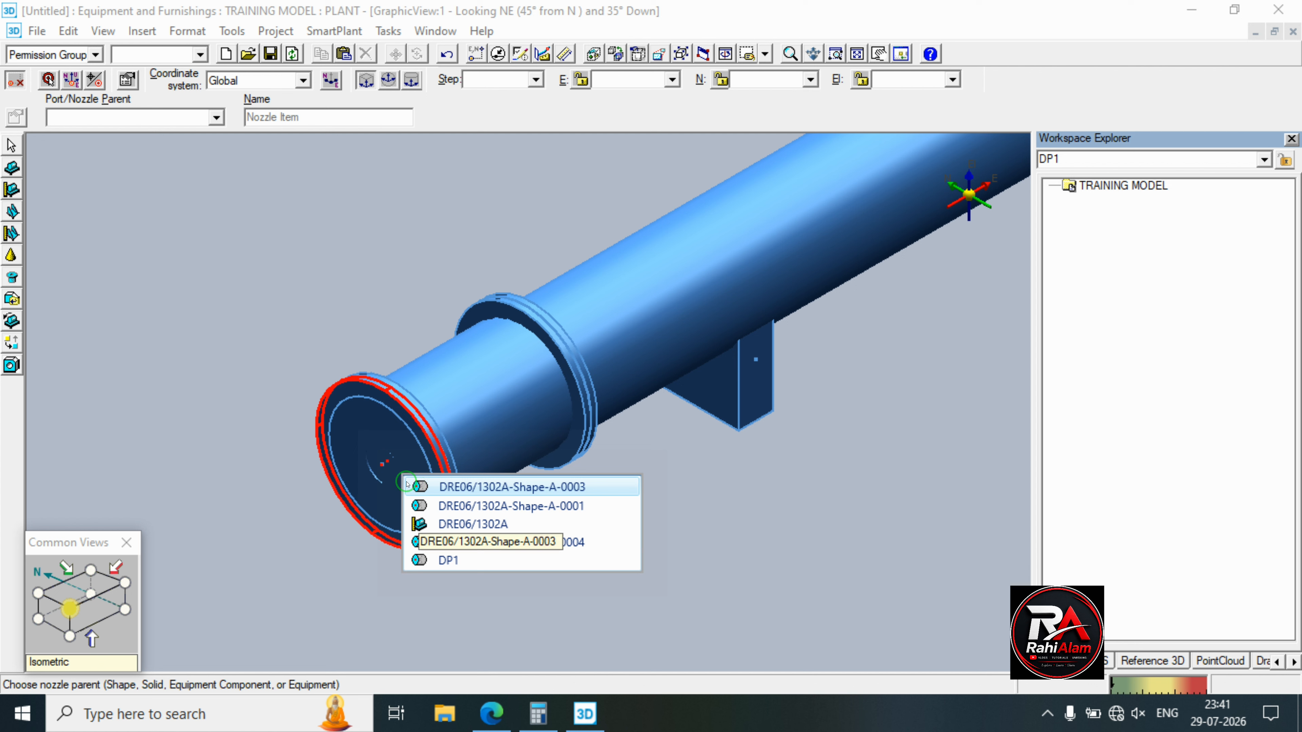
pyautogui.click(450, 560)
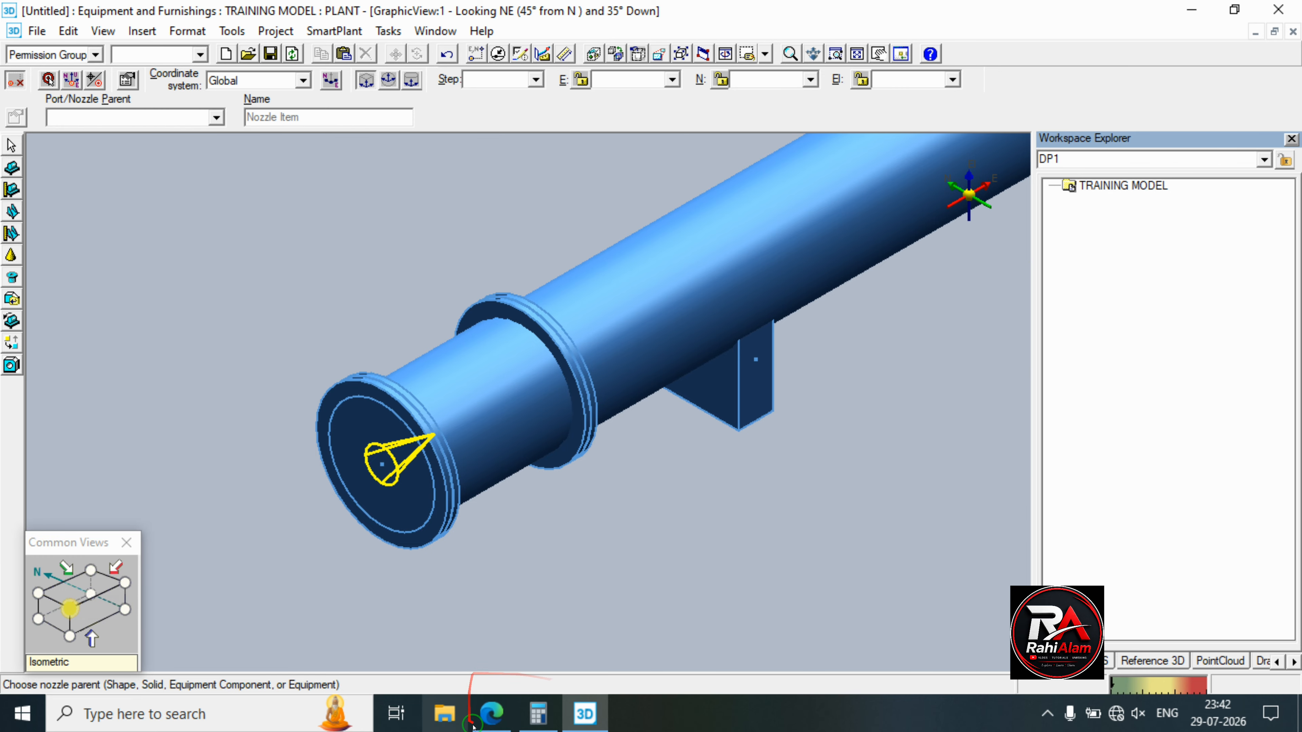
# In the nozzle specification table of SAMPLE.pdf, handwrite sizes 4" for NS1, 6" for N1 and 3" for N2, and return to Smart 3D.
pyautogui.click(488, 715)
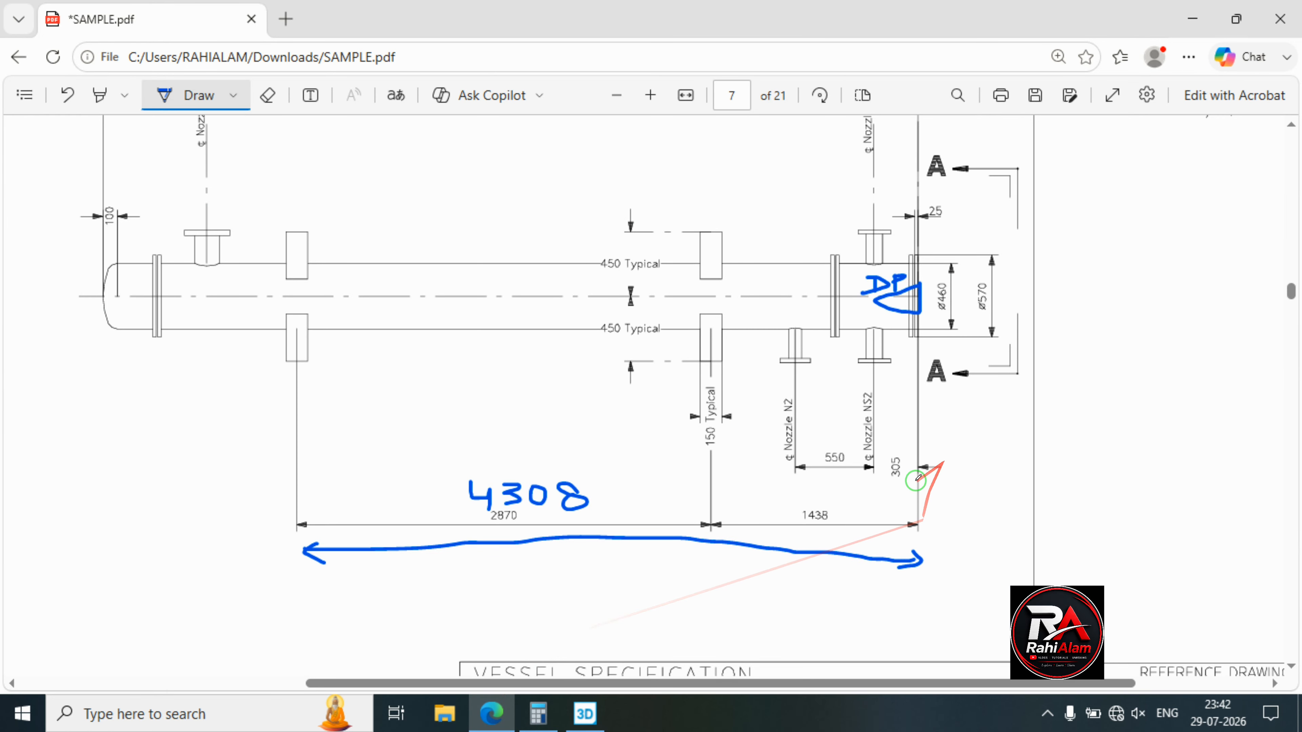
pyautogui.scroll(-6, 861, 453)
pyautogui.scroll(-3, 862, 453)
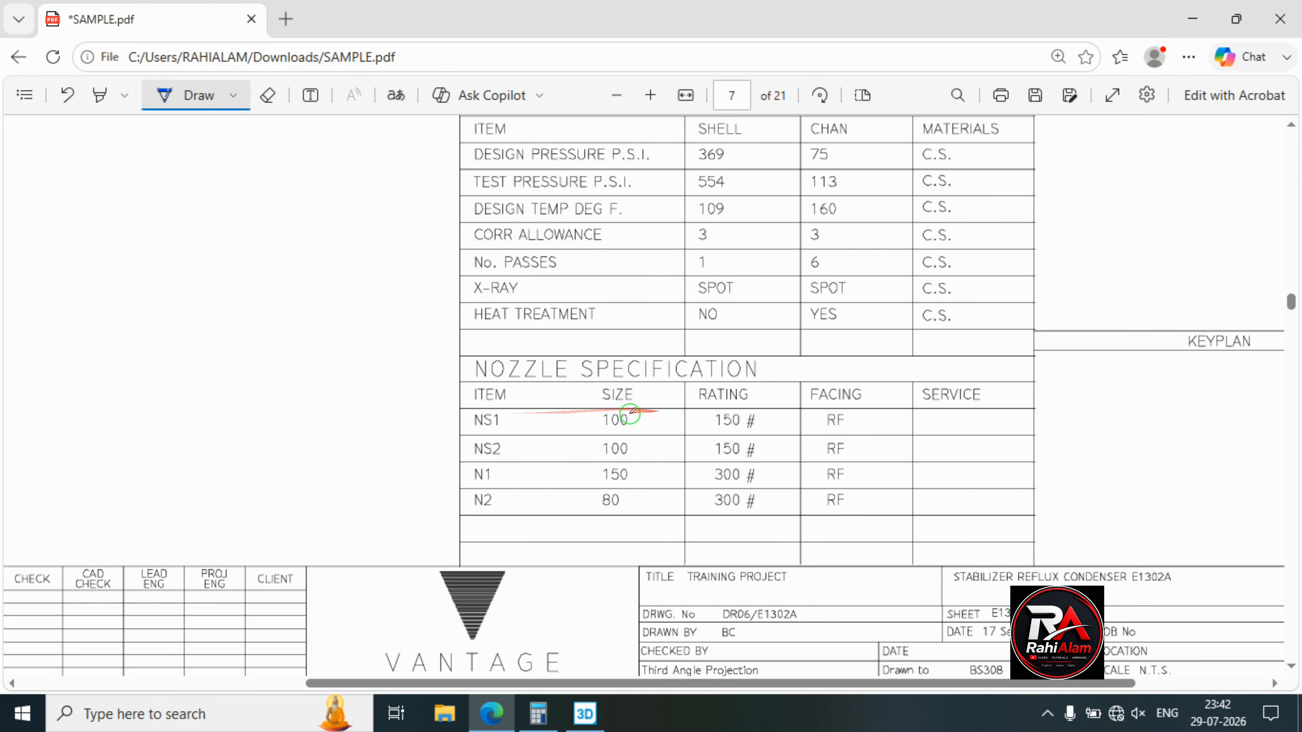
pyautogui.moveTo(632, 421)
pyautogui.mouseDown()
pyautogui.moveTo(667, 435)
pyautogui.moveTo(679, 423)
pyautogui.mouseUp()
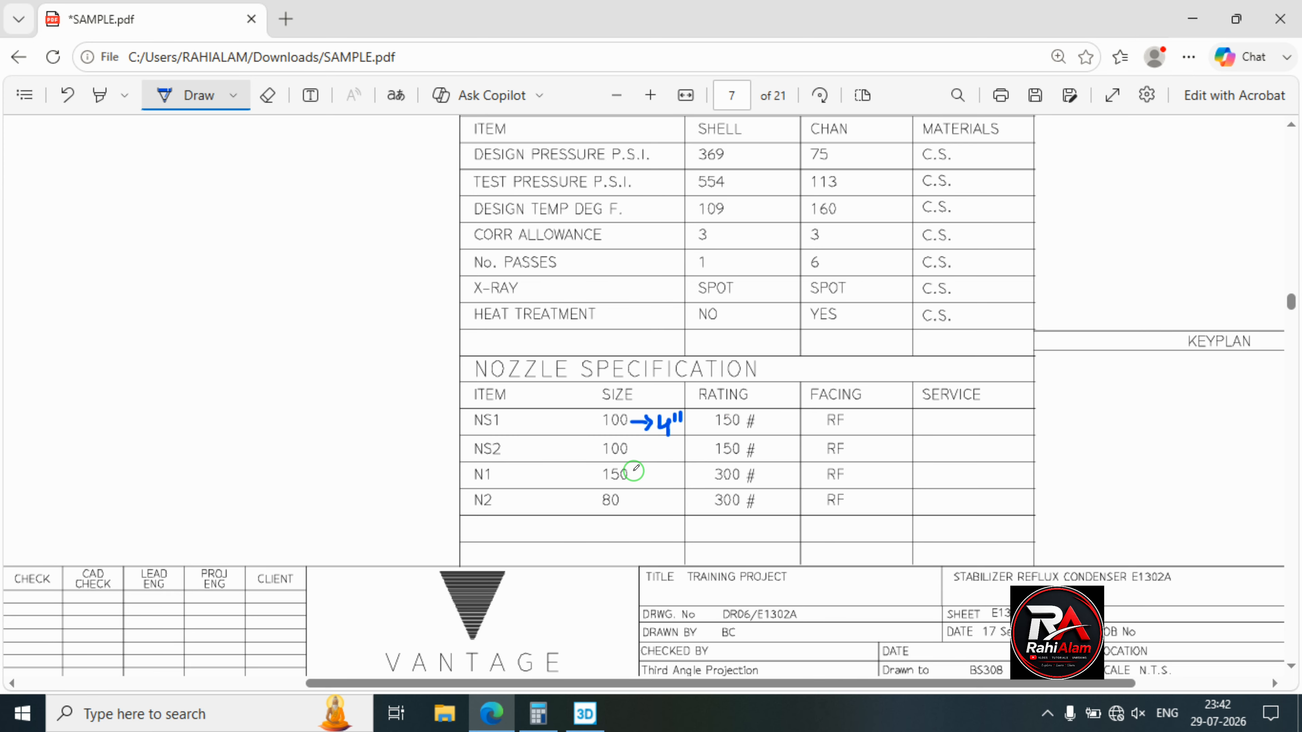
pyautogui.moveTo(631, 472)
pyautogui.mouseDown()
pyautogui.moveTo(668, 469)
pyautogui.moveTo(670, 485)
pyautogui.moveTo(684, 467)
pyautogui.mouseUp()
pyautogui.moveTo(626, 501); pyautogui.dragTo(665, 495)
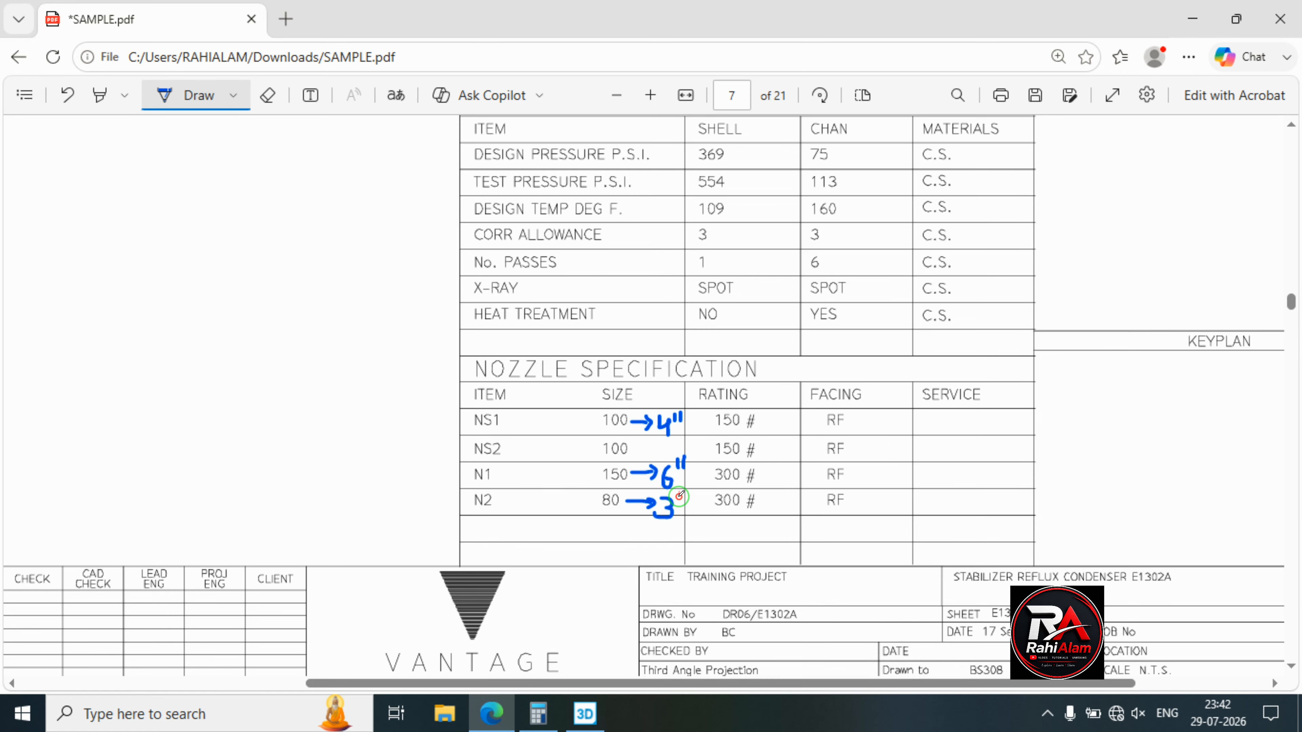
pyautogui.moveTo(680, 492); pyautogui.dragTo(679, 496)
pyautogui.moveTo(740, 478); pyautogui.dragTo(752, 482)
pyautogui.click(1192, 18)
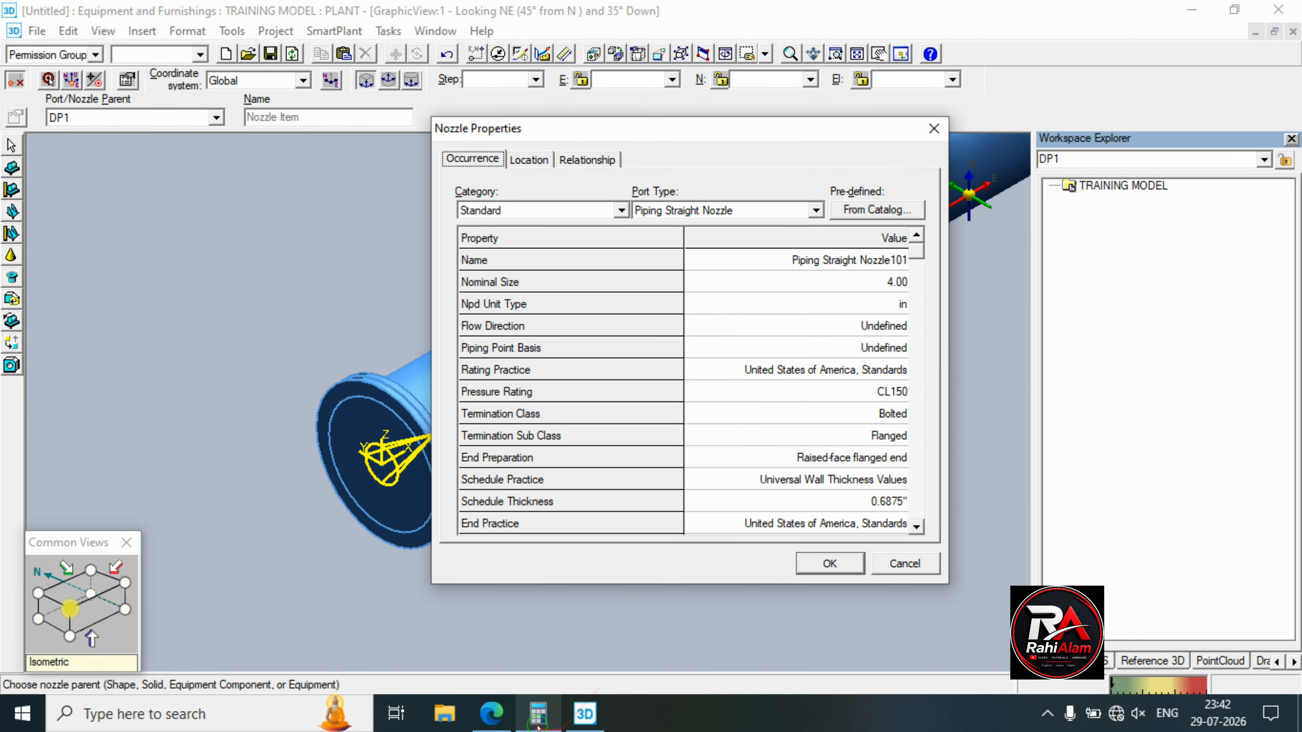
# Recheck the nozzle table in SAMPLE.pdf, name the new nozzle NS1 and enter its nozzle length.
pyautogui.click(496, 720)
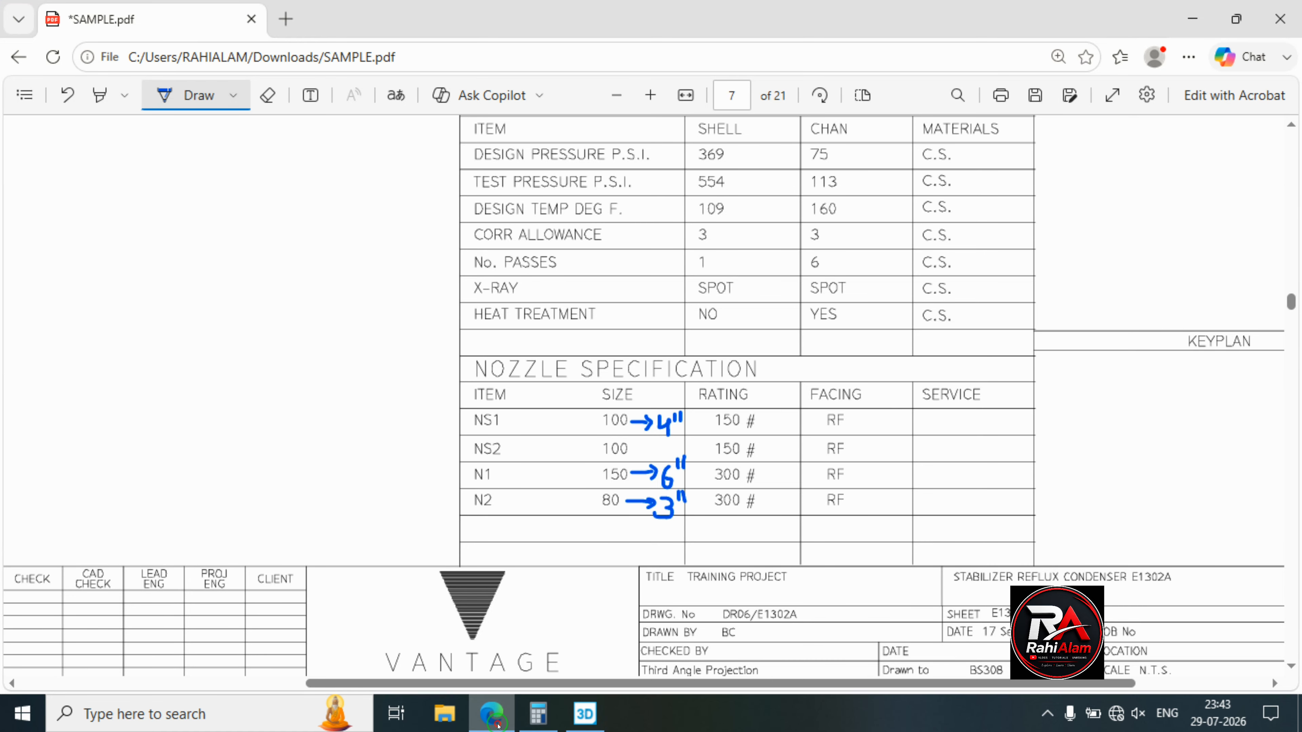
pyautogui.click(496, 720)
pyautogui.click(824, 258)
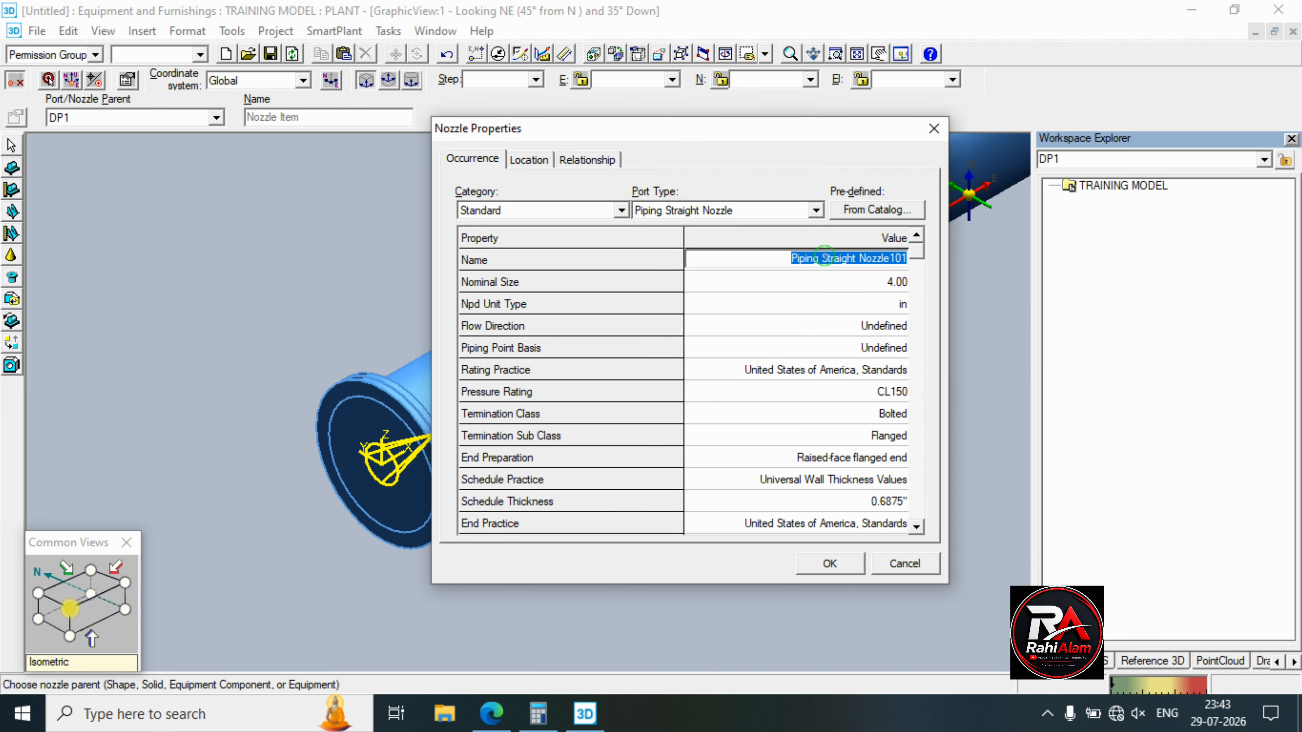
pyautogui.write('NS1')
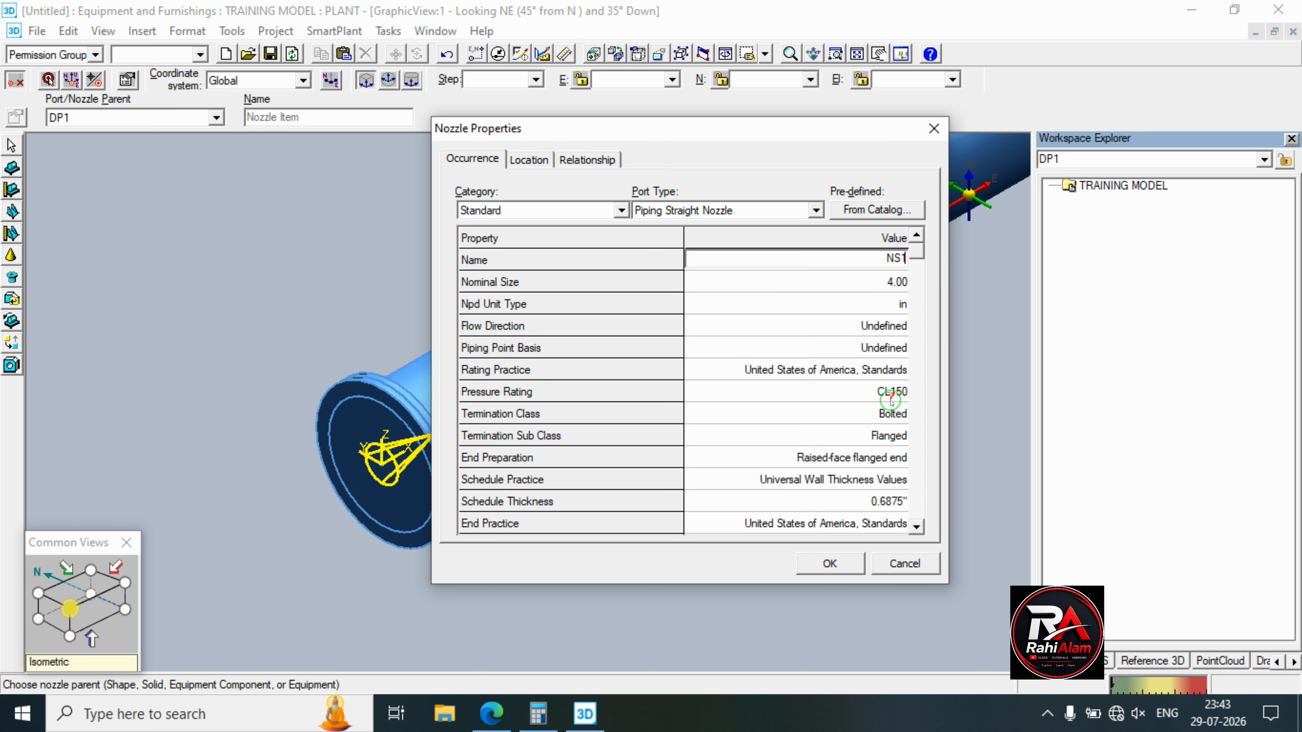
pyautogui.click(916, 512)
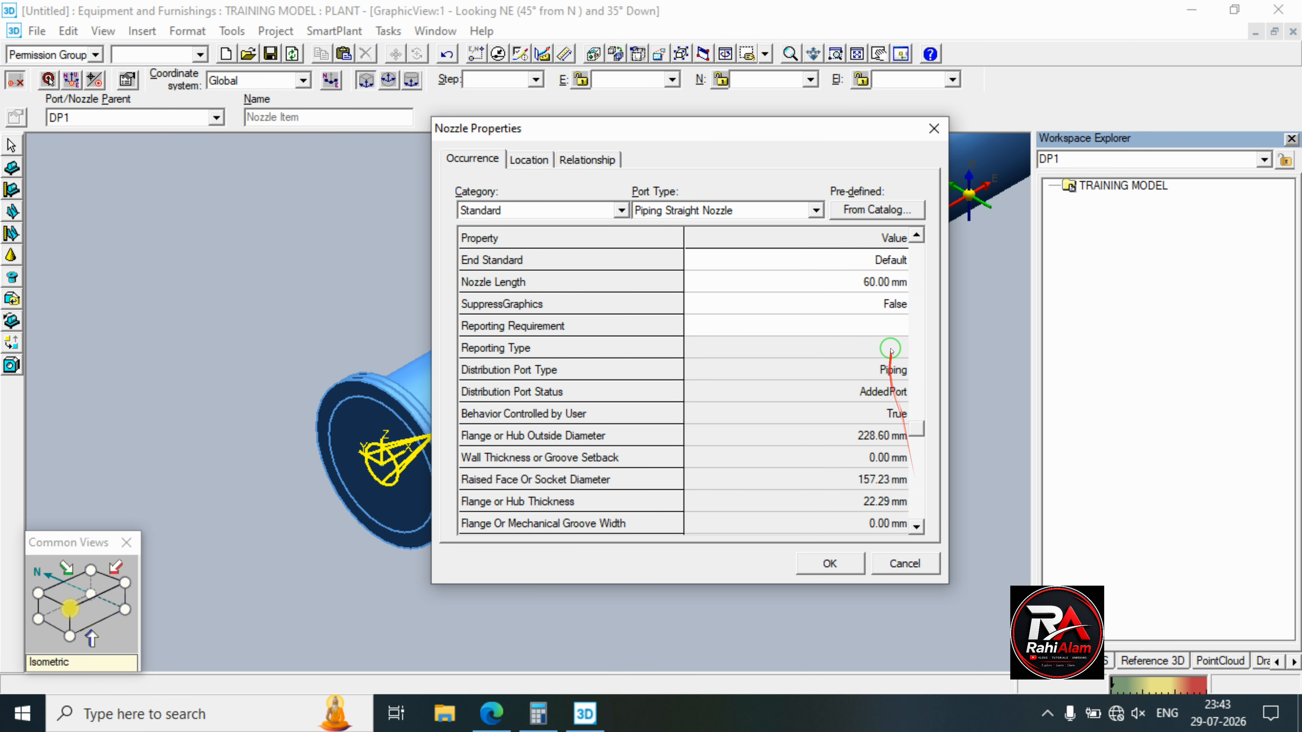
pyautogui.click(915, 287)
pyautogui.write('4')
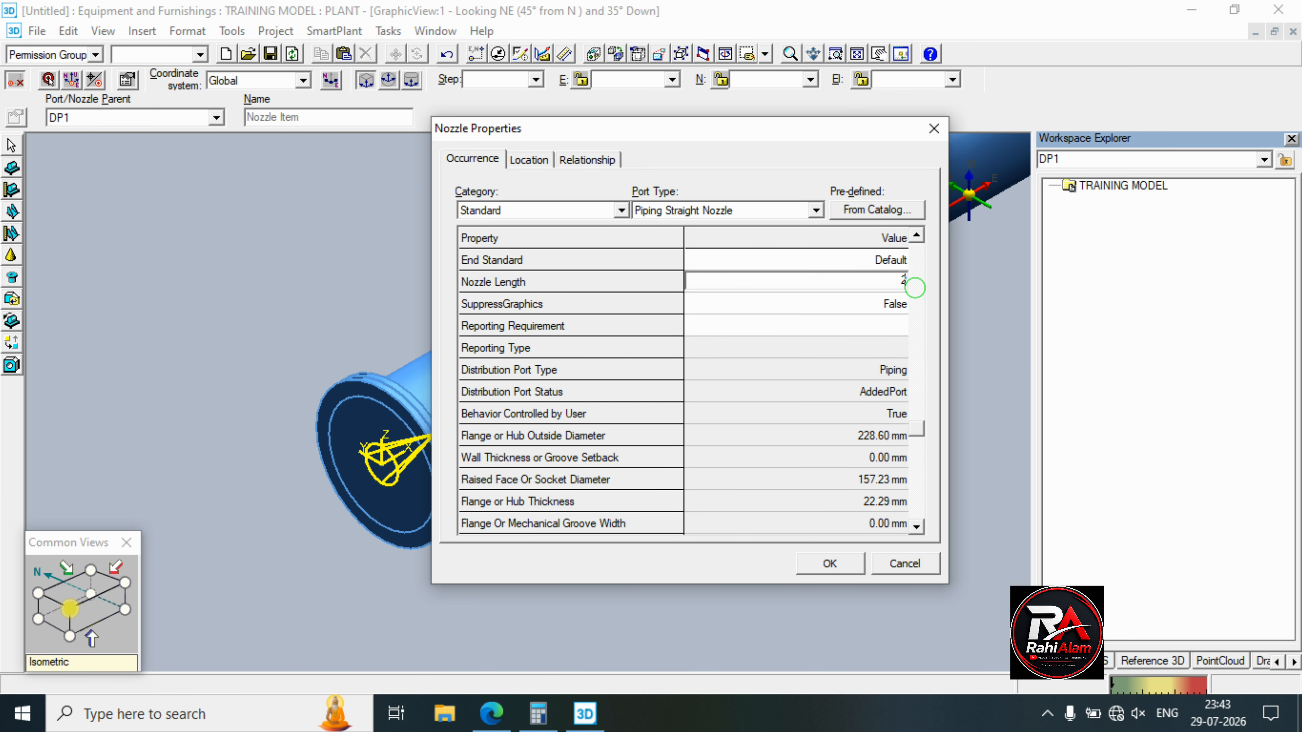
# Set the placement type of nozzle NS1 to Radial in its location properties.
pyautogui.click(525, 160)
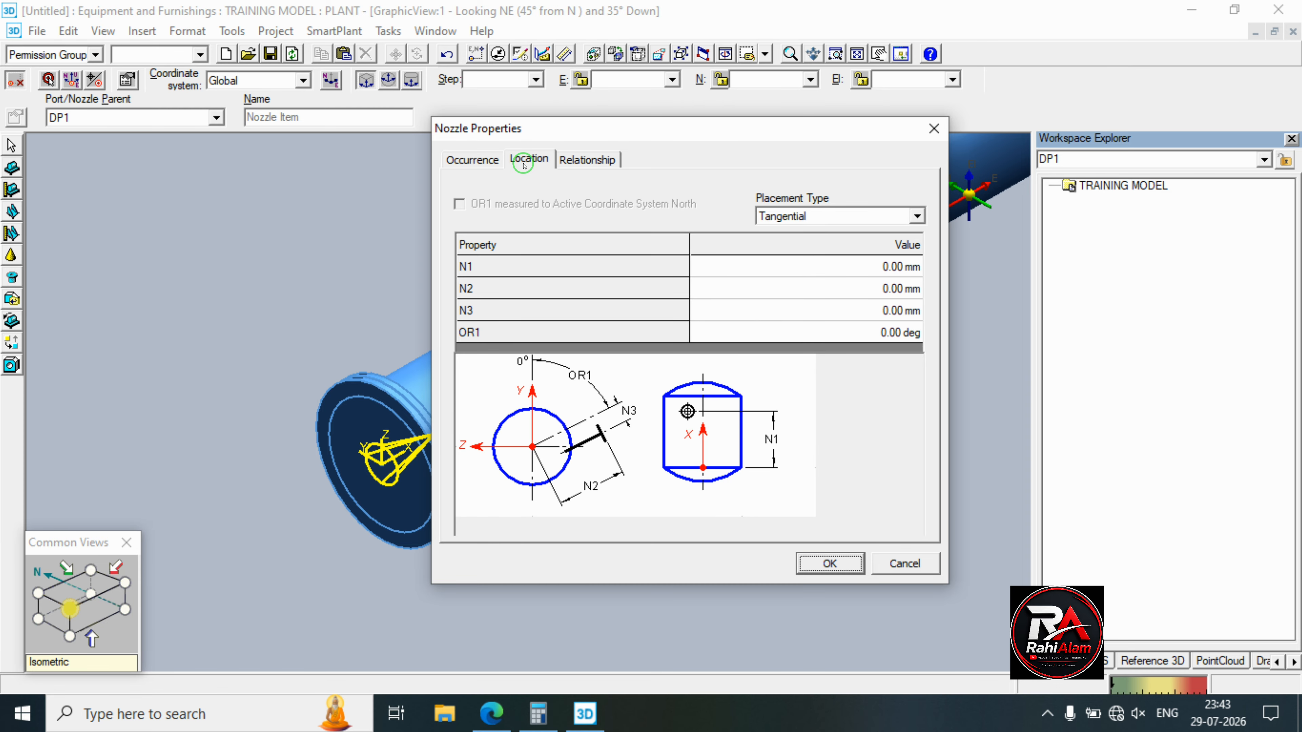
pyautogui.moveTo(552, 129); pyautogui.dragTo(750, 151)
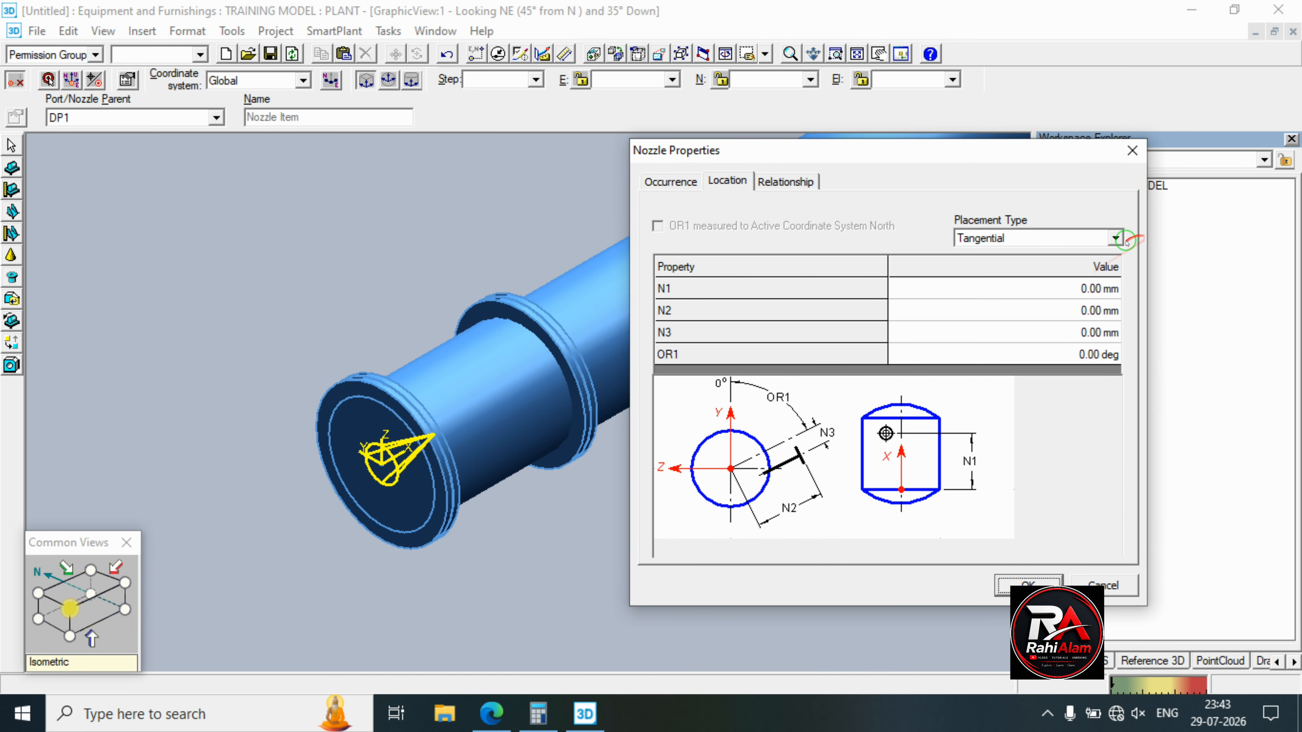
pyautogui.click(1116, 238)
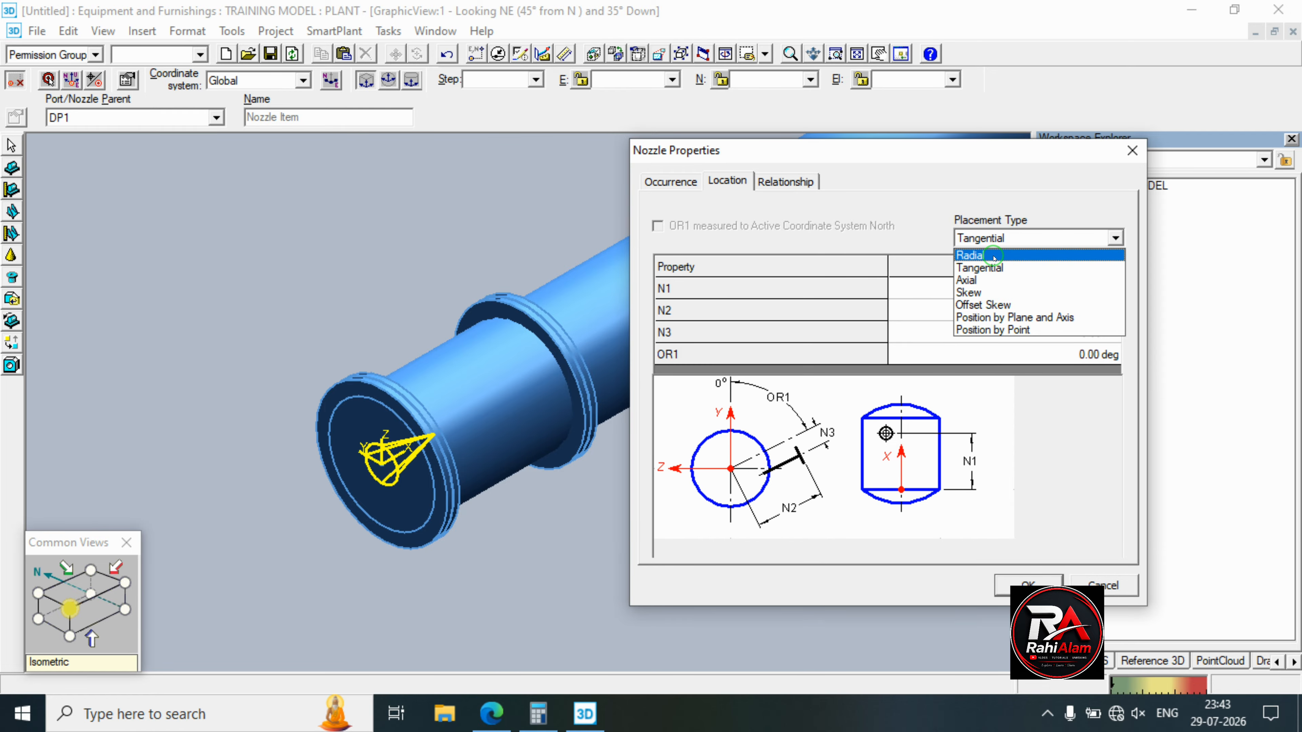
pyautogui.click(994, 256)
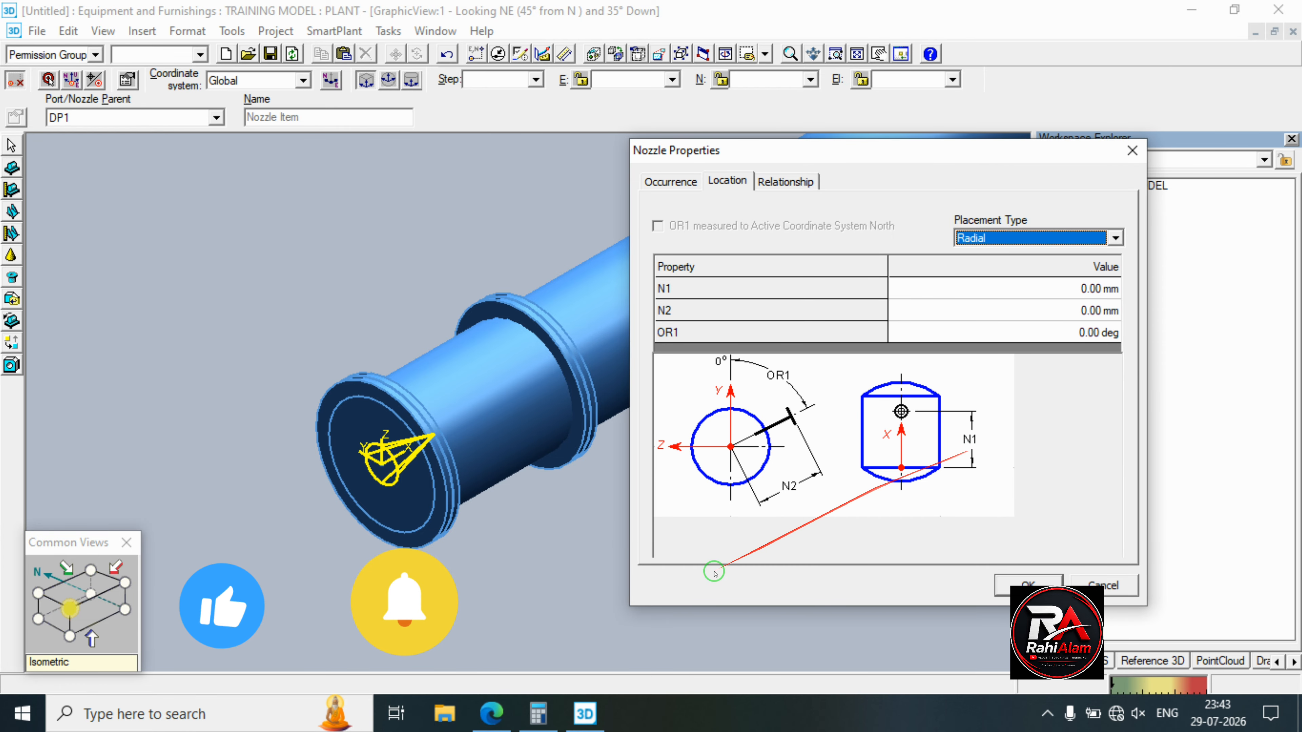
# Switch to SAMPLE.pdf and mark the 305 dimension between nozzle NS2's centreline and the channel end with a double-headed arrow.
pyautogui.click(489, 713)
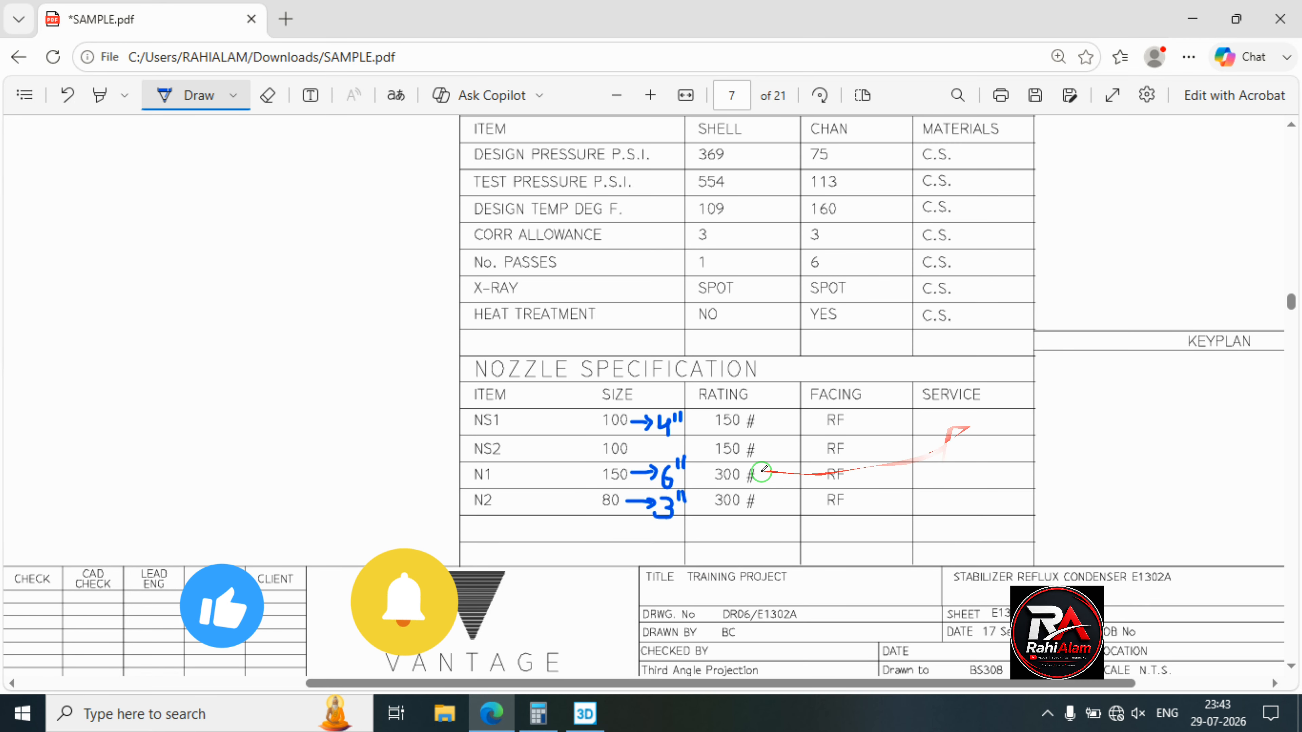
pyautogui.scroll(10, 762, 470)
pyautogui.scroll(-1, 762, 470)
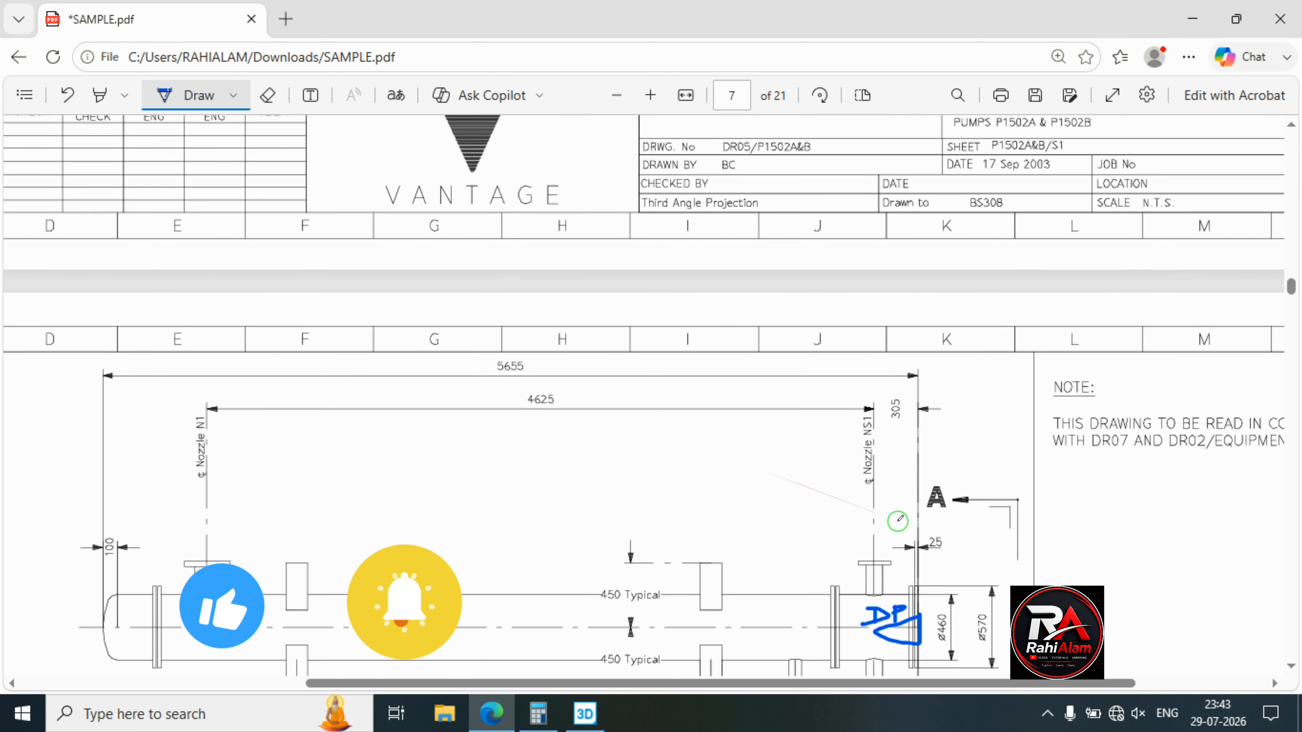
pyautogui.scroll(-10, 897, 520)
pyautogui.scroll(1, 932, 527)
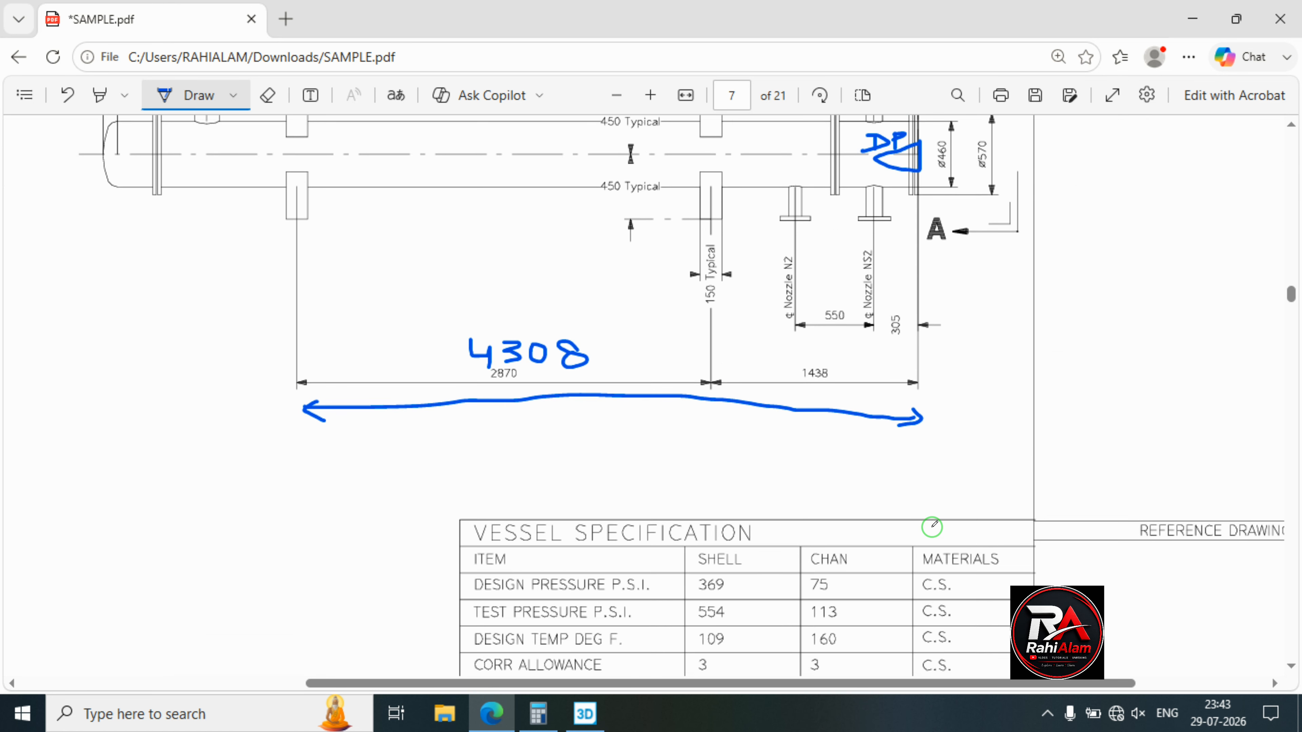
pyautogui.scroll(5, 932, 527)
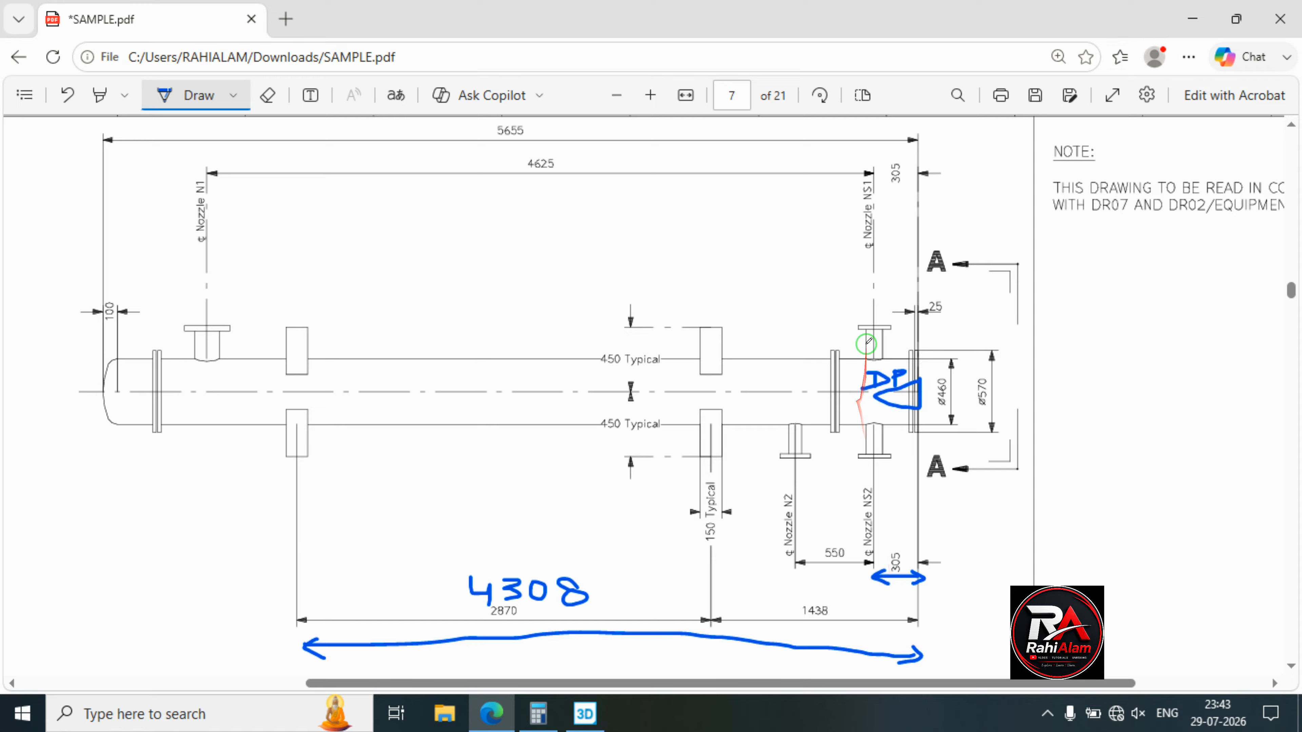
# Return to Smart 3D and set the N1 distance of nozzle NS1 to 305 mm.
pyautogui.click(584, 715)
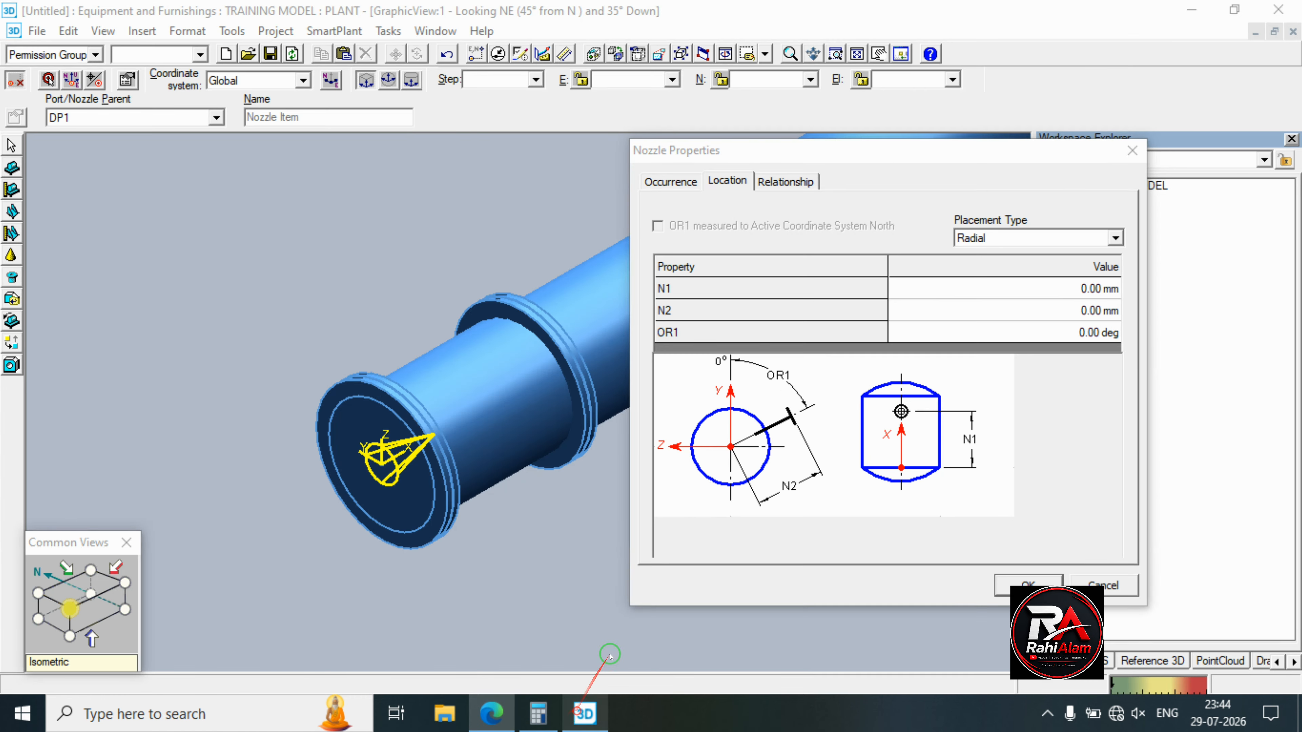
pyautogui.click(1000, 291)
pyautogui.write('305')
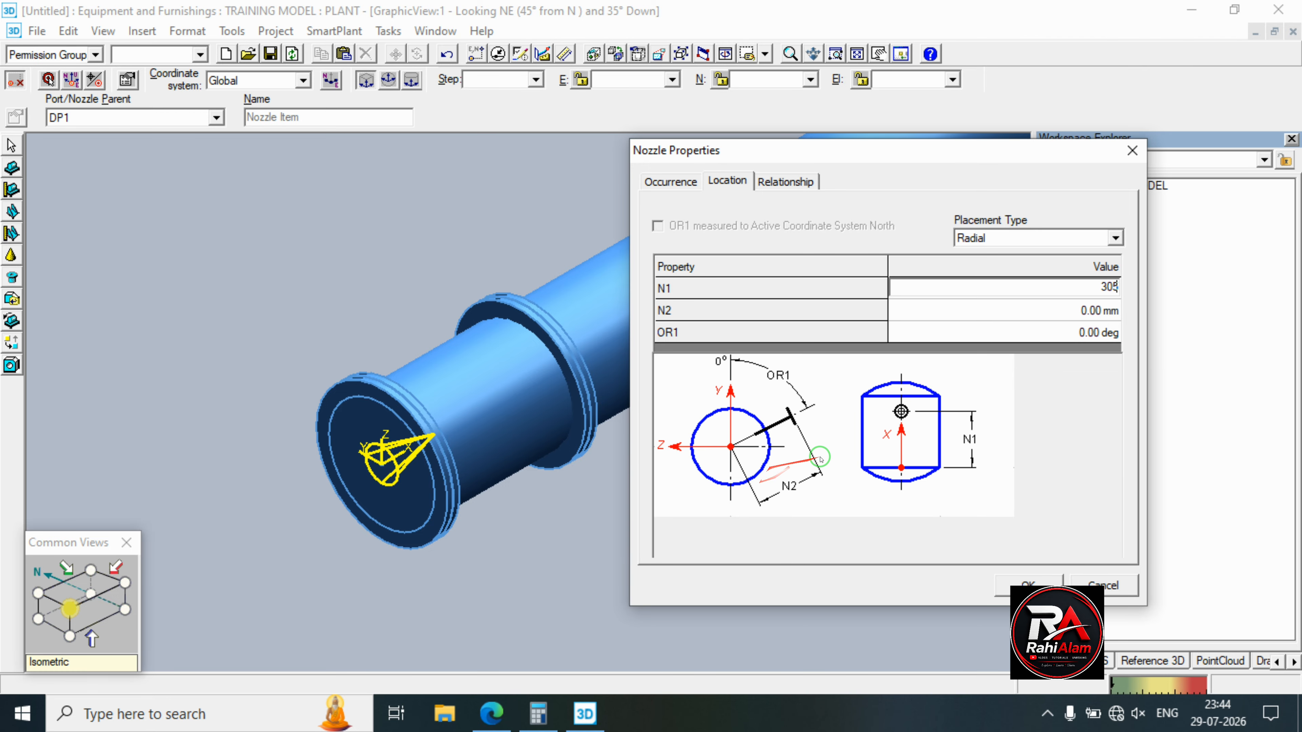
# Check the nozzle face distance in End View A-A of SAMPLE.pdf, and set N2 of nozzle NS1 to 460 mm in Smart 3D.
pyautogui.click(491, 714)
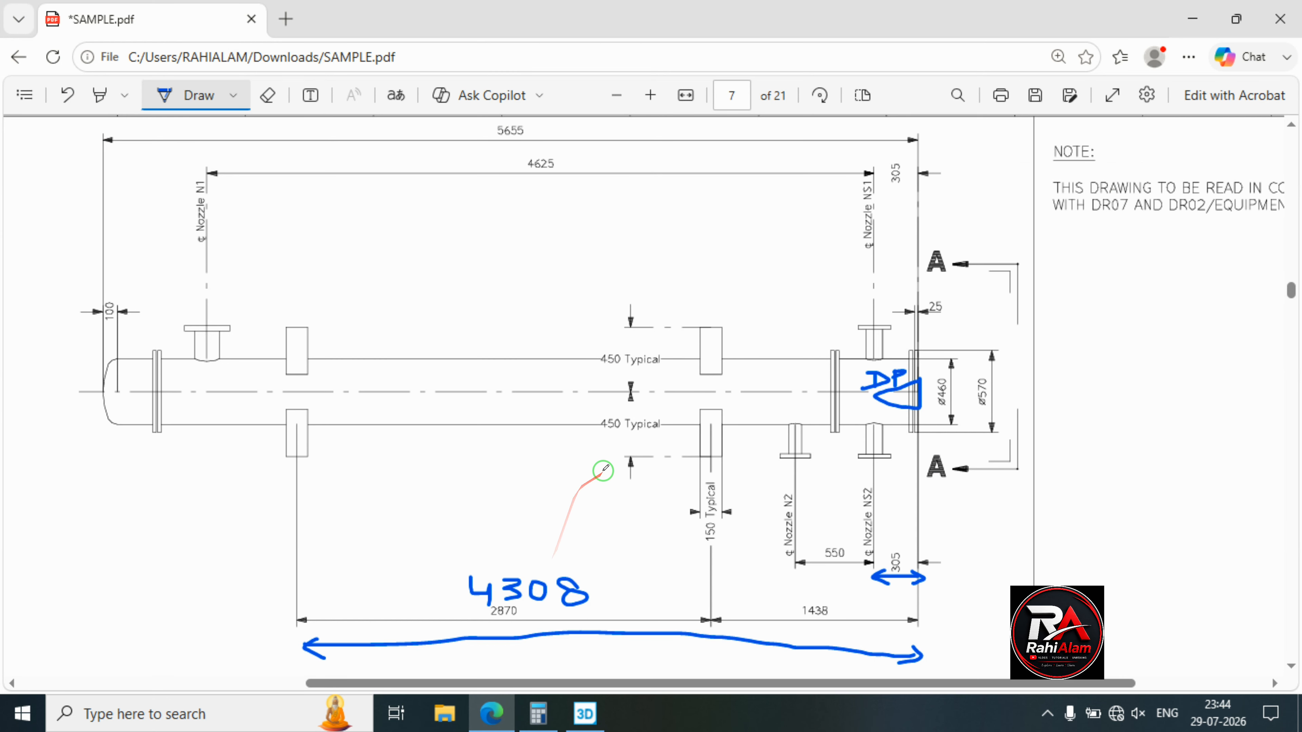
pyautogui.press('Escape')
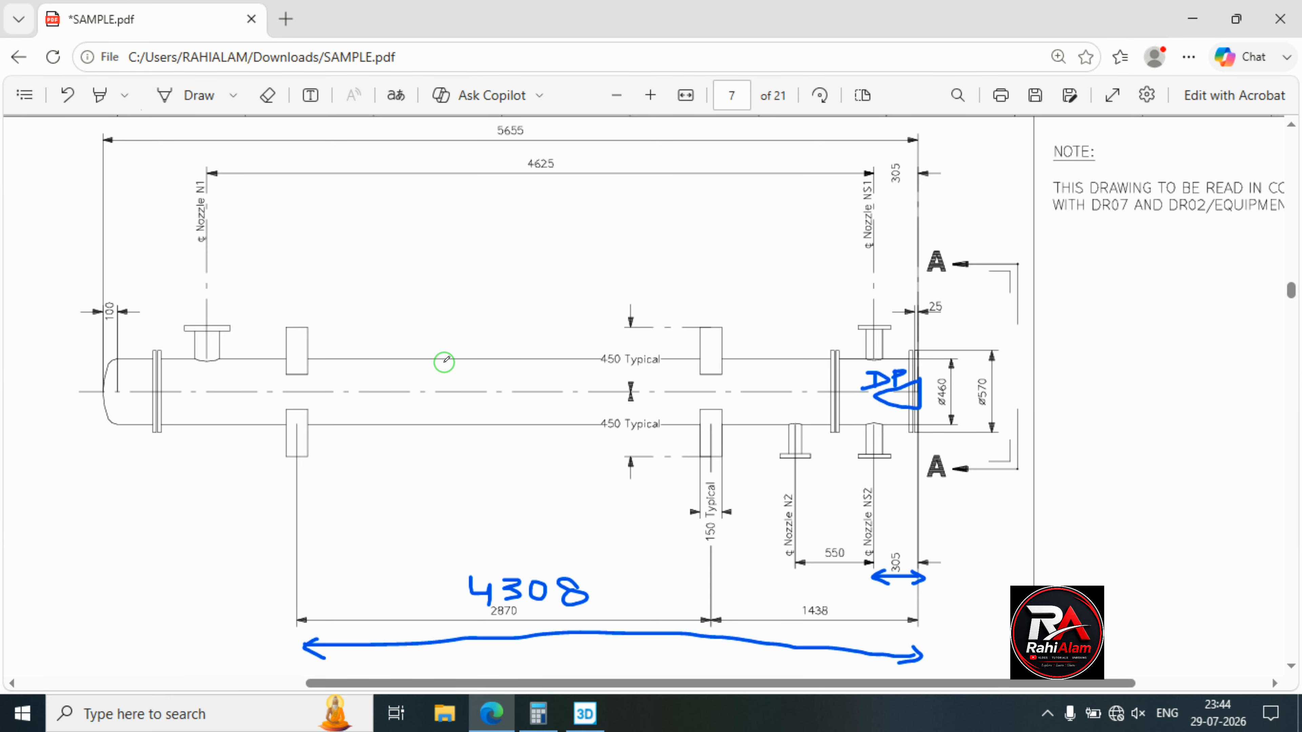
pyautogui.hscroll(-8, 277, 305)
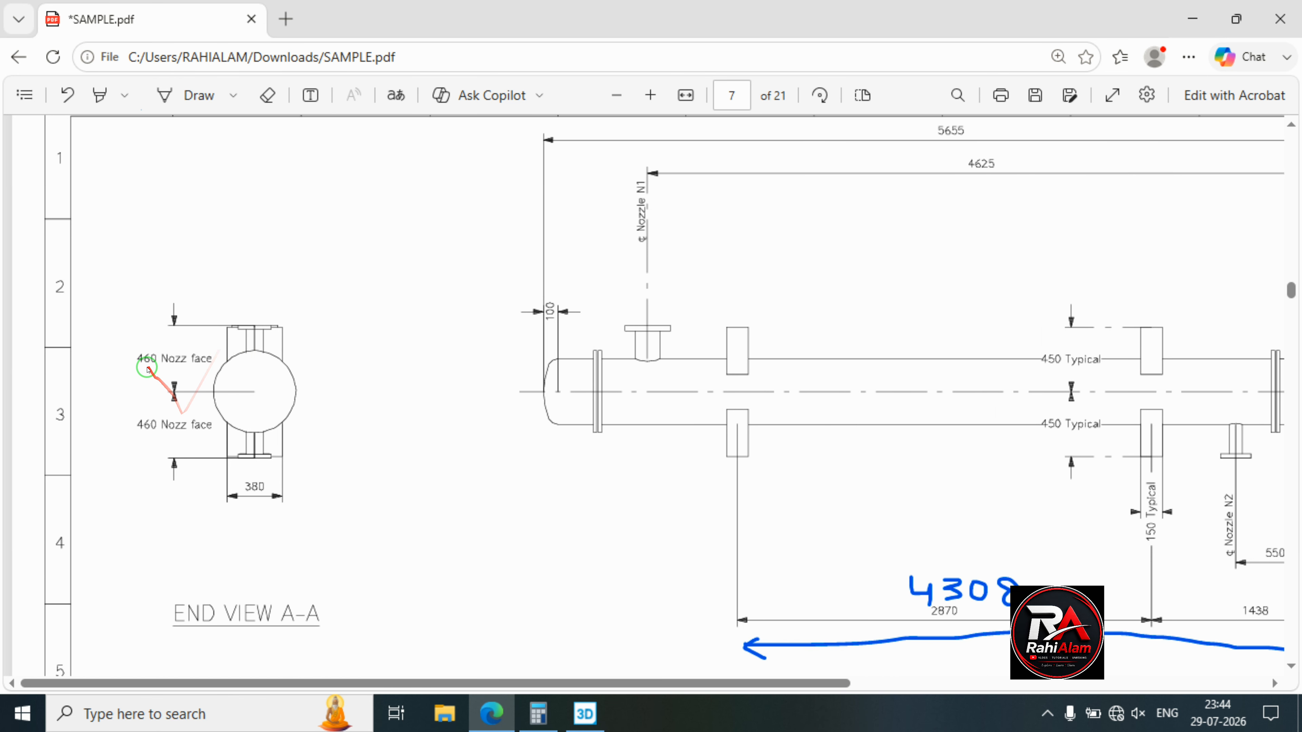
pyautogui.click(1192, 18)
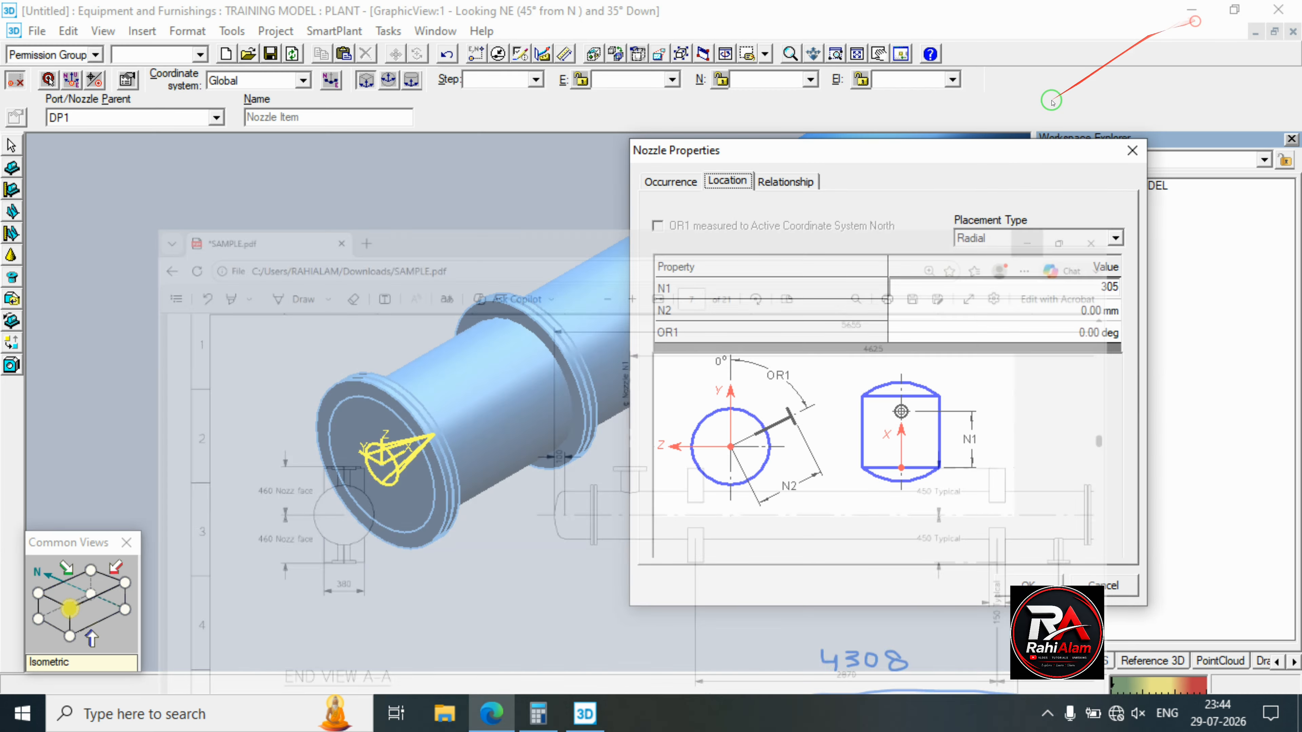
pyautogui.click(1040, 314)
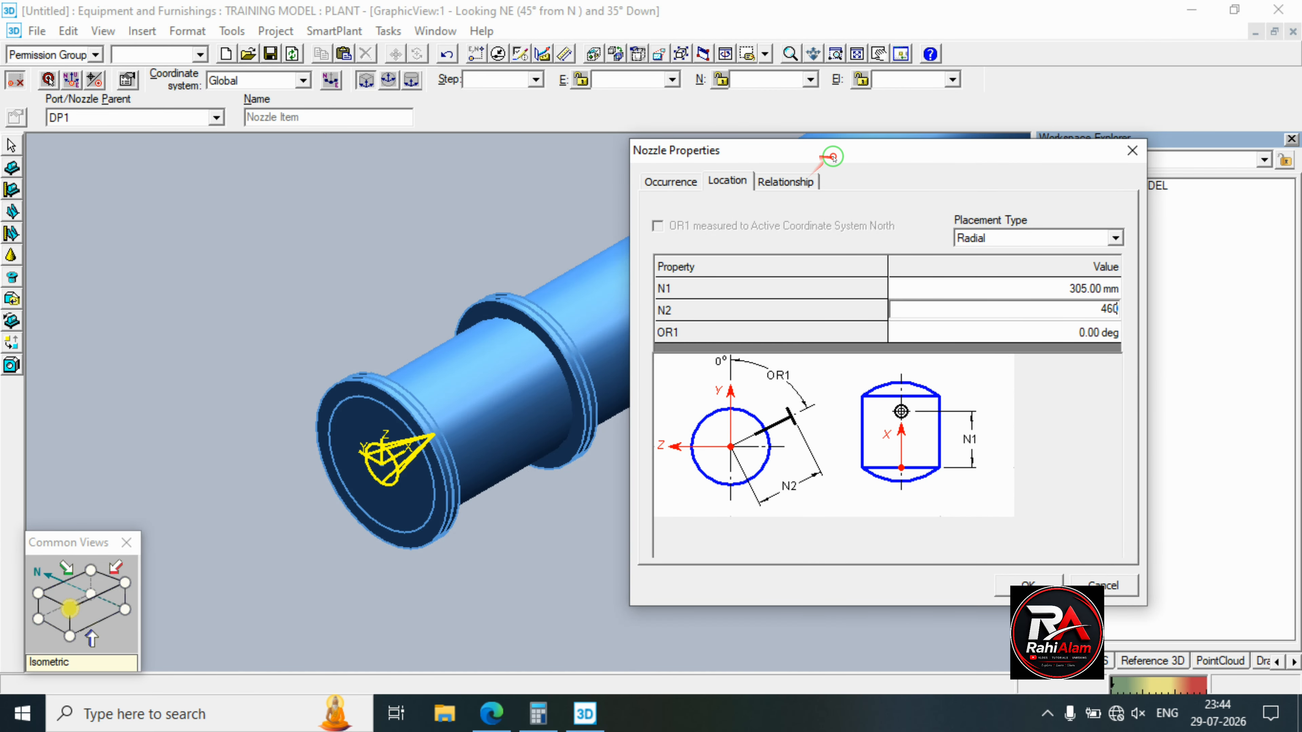
# Set the OR1 orientation angle of nozzle NS1 to 90 degrees.
pyautogui.moveTo(828, 151); pyautogui.dragTo(1082, 171)
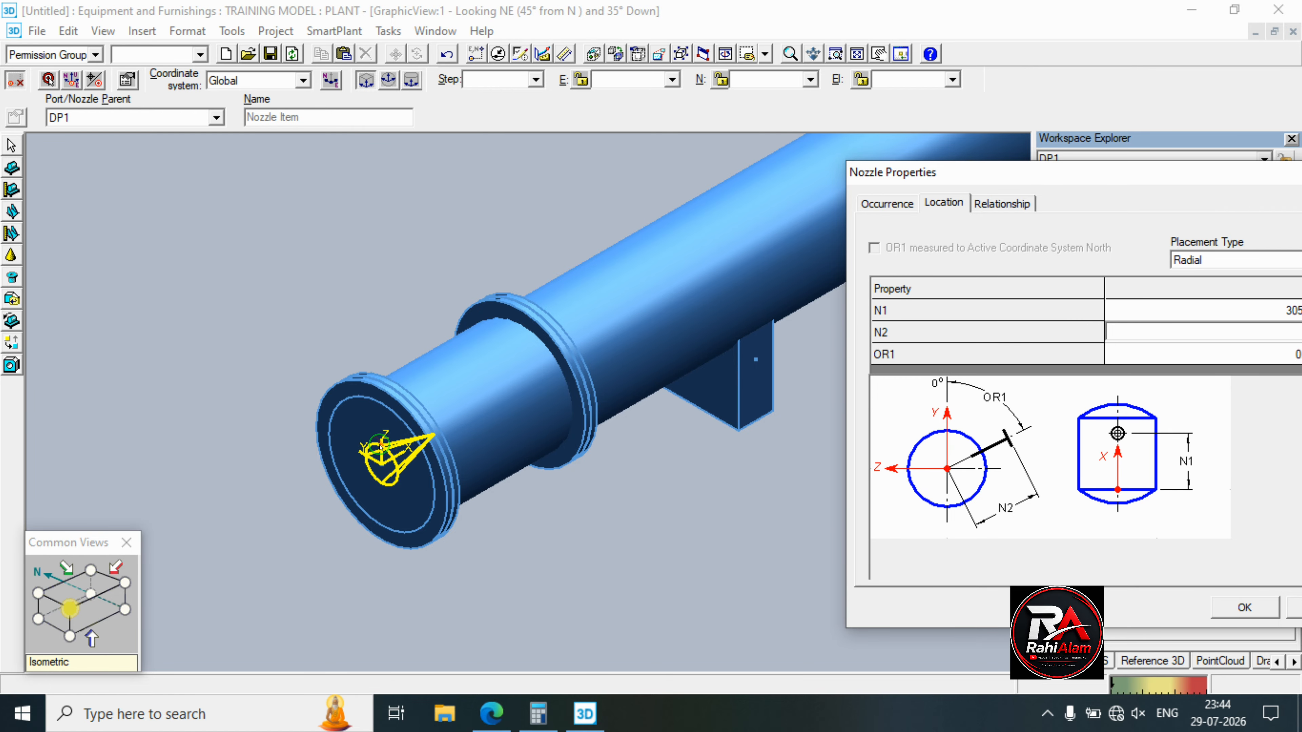
pyautogui.moveTo(912, 173); pyautogui.dragTo(752, 191)
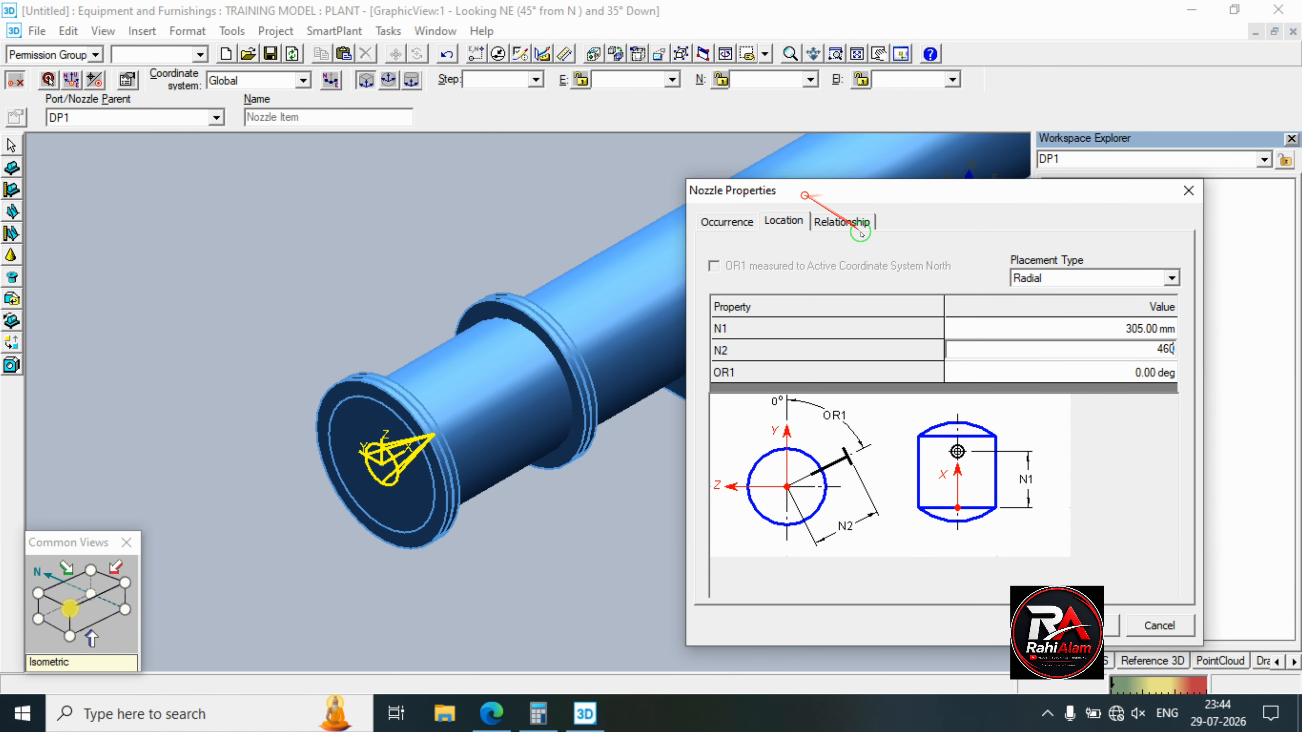
pyautogui.click(1037, 378)
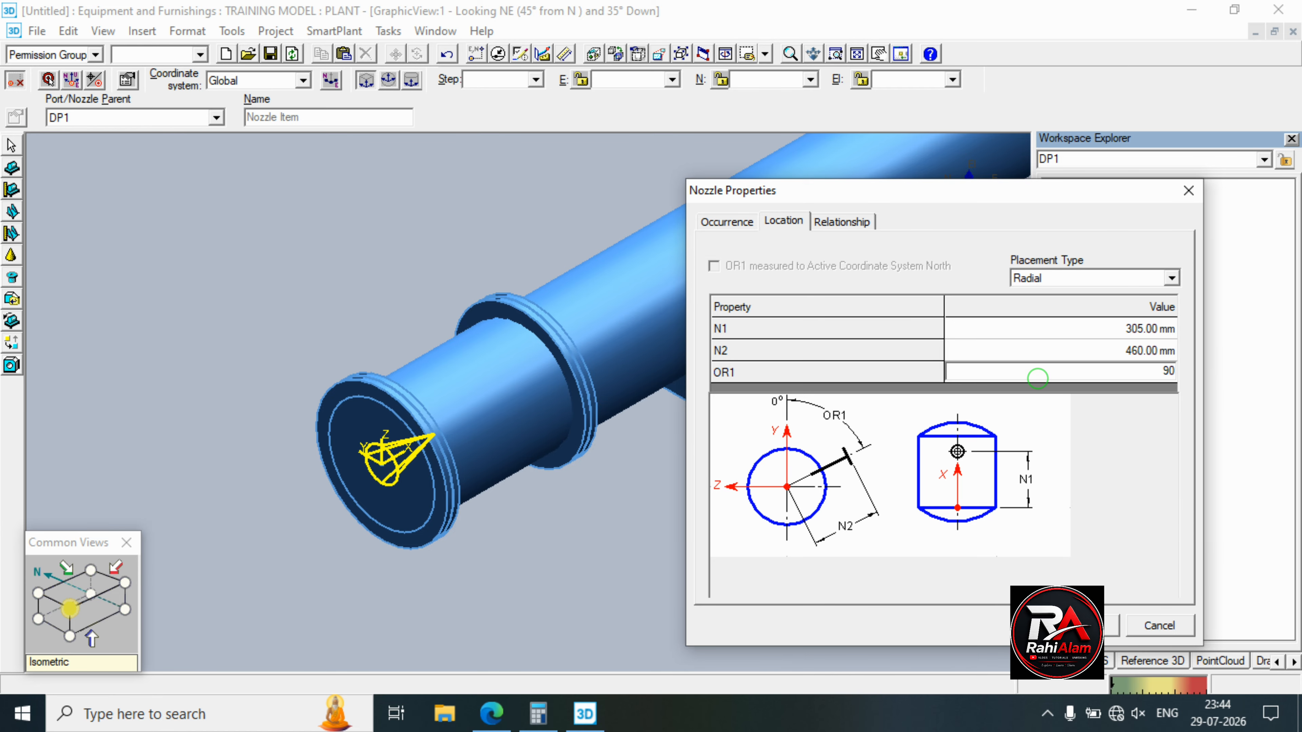
# Confirm the placement of nozzle NS1, reopen its location properties and apply an OR1 orientation angle of -90 degrees.
pyautogui.click(1085, 625)
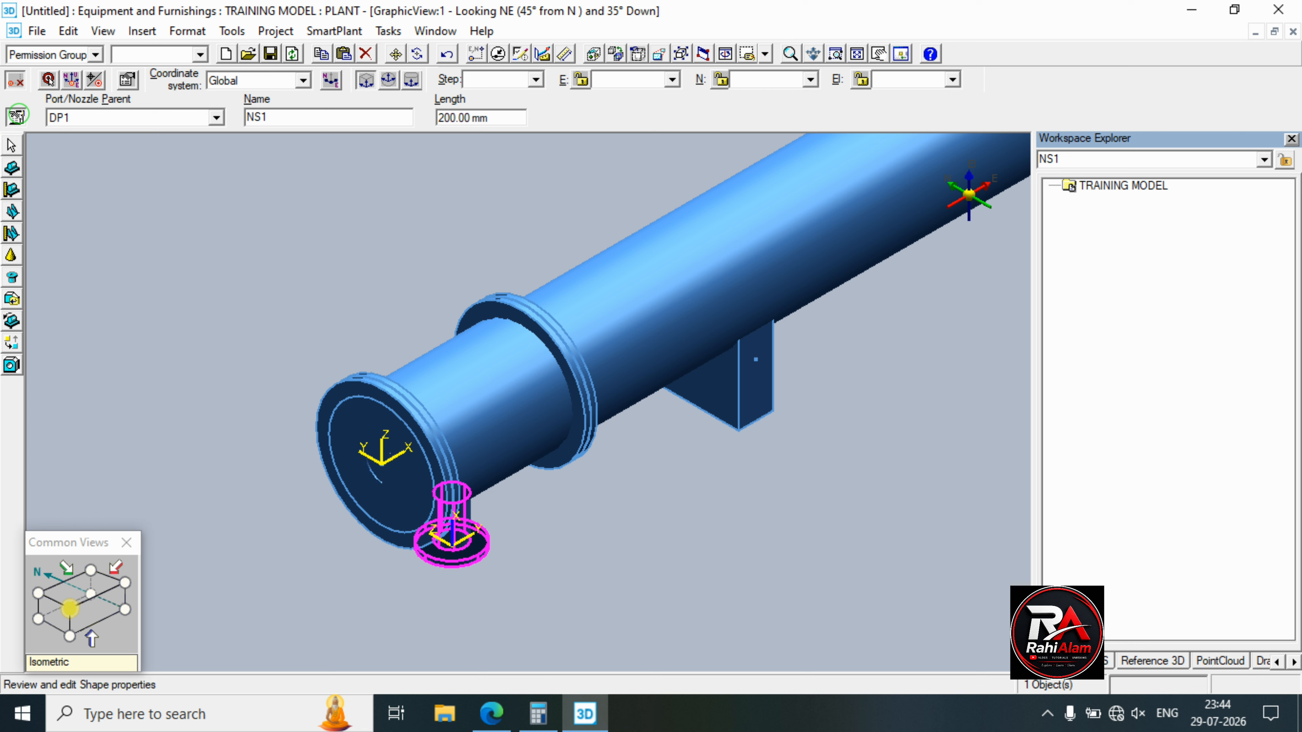
pyautogui.click(452, 544)
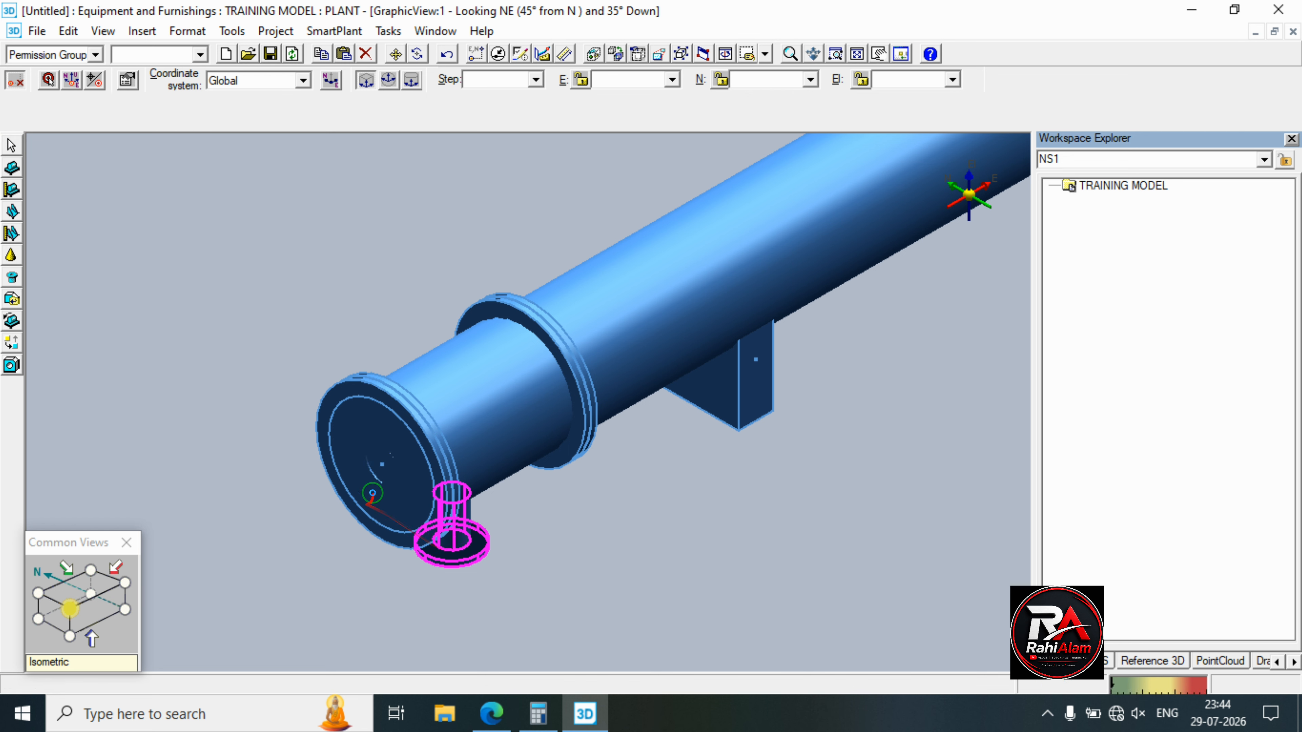
pyautogui.click(382, 480)
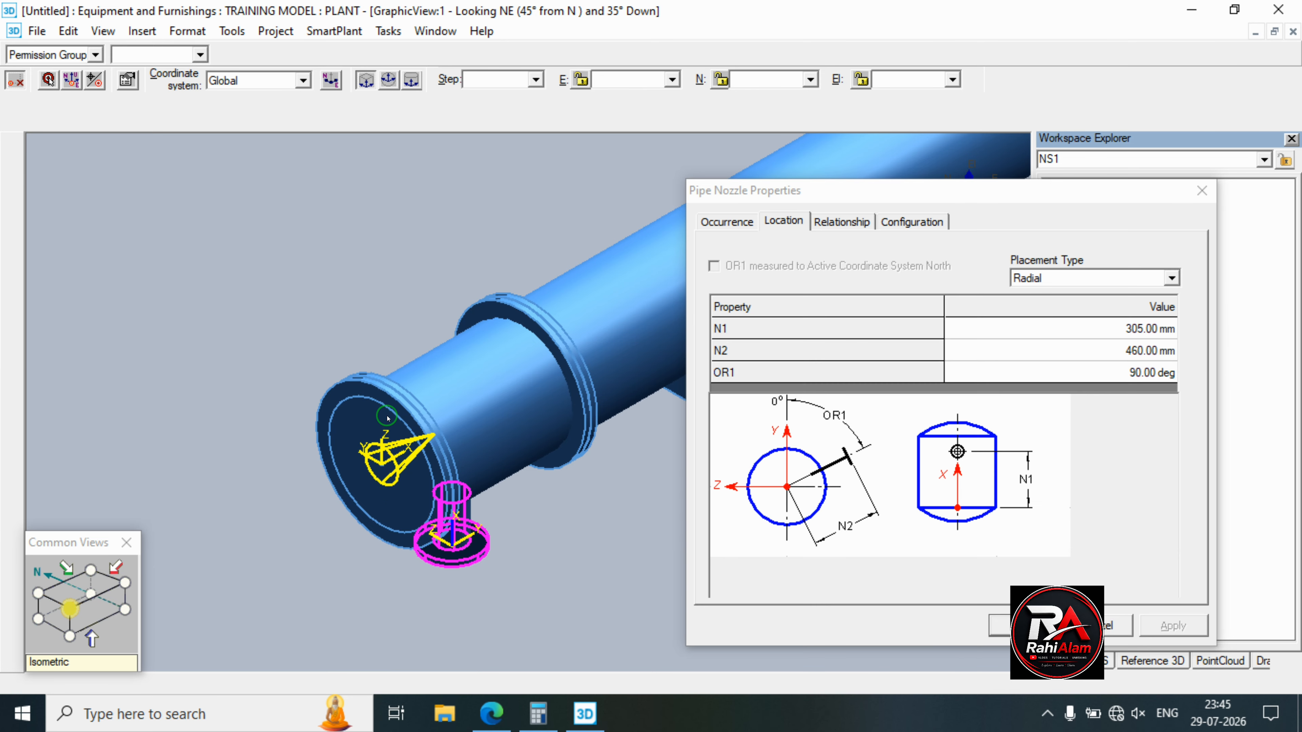
pyautogui.click(1107, 377)
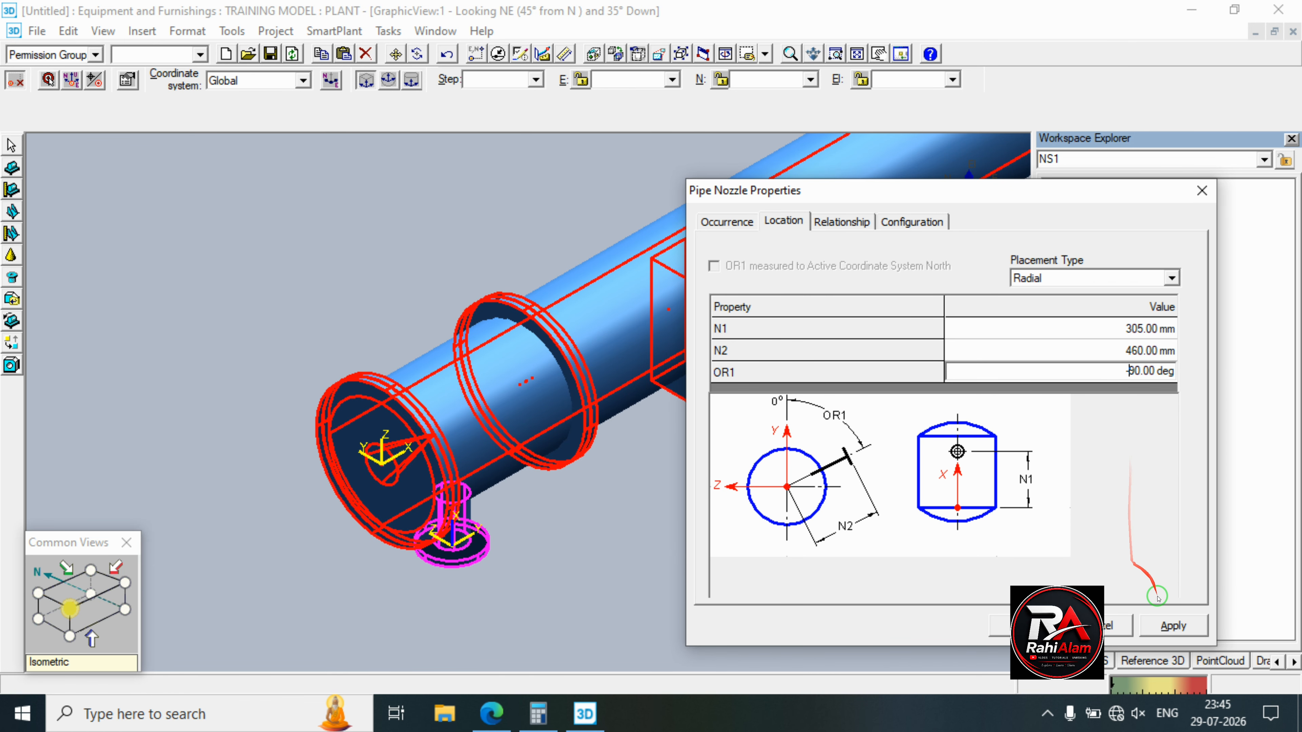
pyautogui.click(1173, 625)
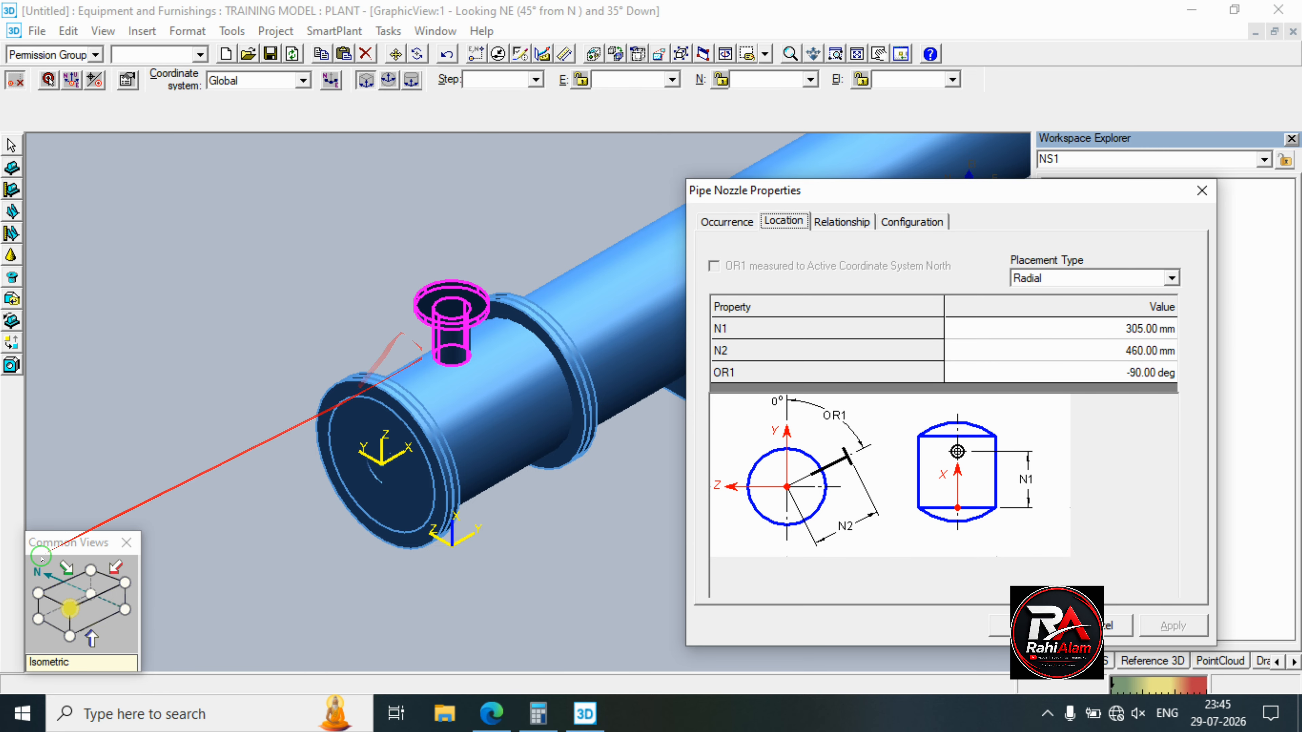
# Look north at nozzle NS1 on the channel and try a nozzle length of 250 mm in its occurrence properties.
pyautogui.click(94, 608)
pyautogui.scroll(-2, 317, 538)
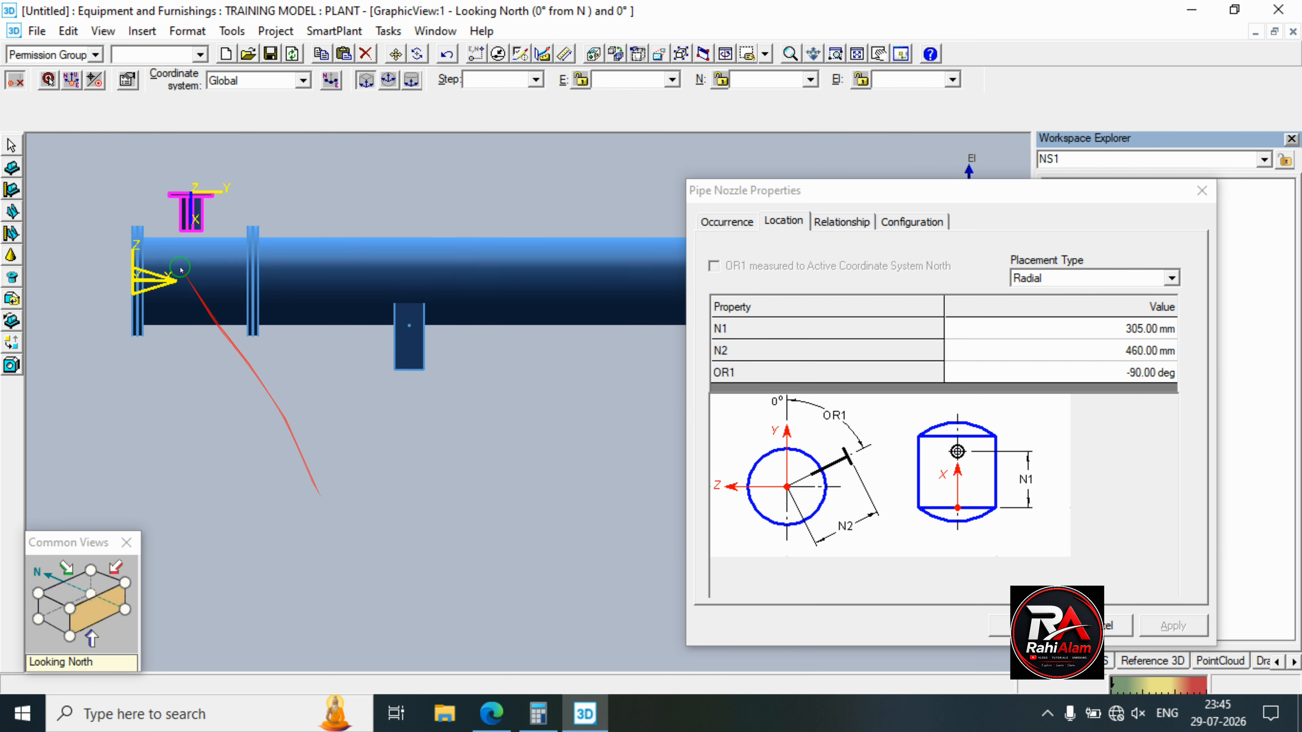
pyautogui.scroll(2, 170, 208)
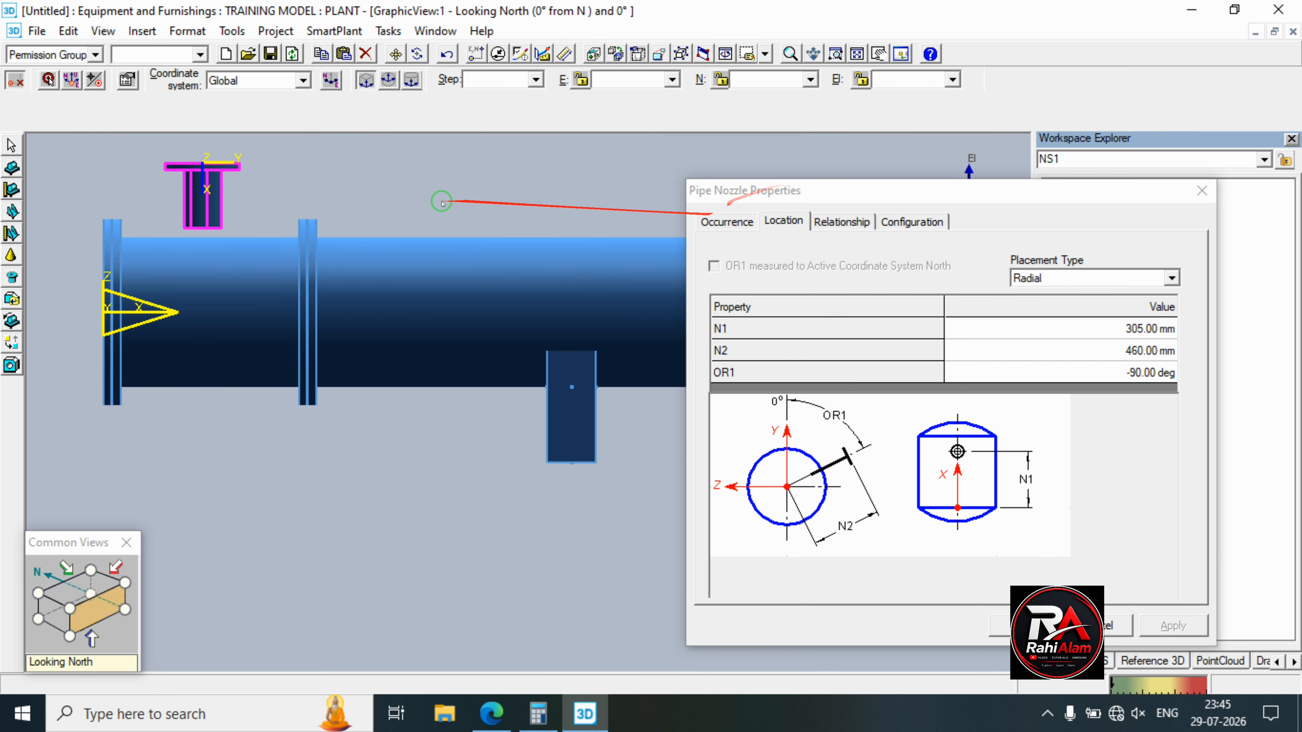
pyautogui.click(742, 220)
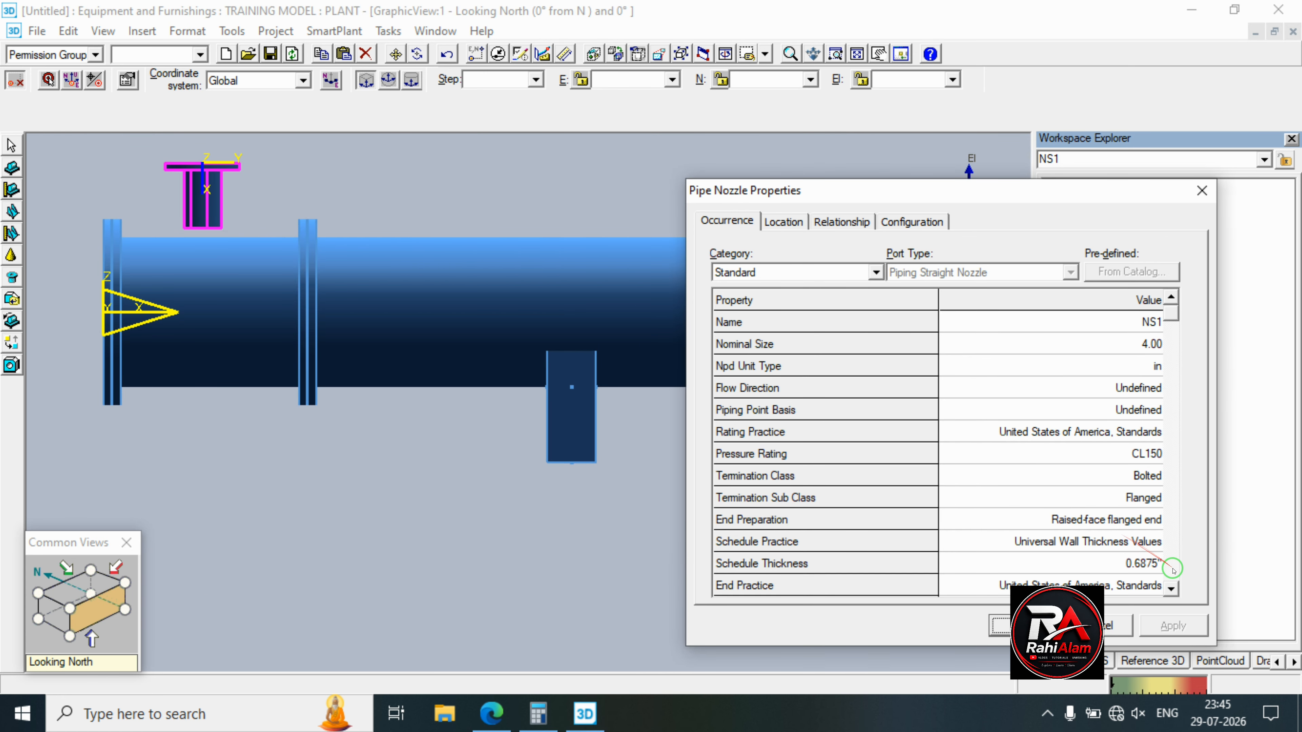
pyautogui.scroll(-5, 1100, 491)
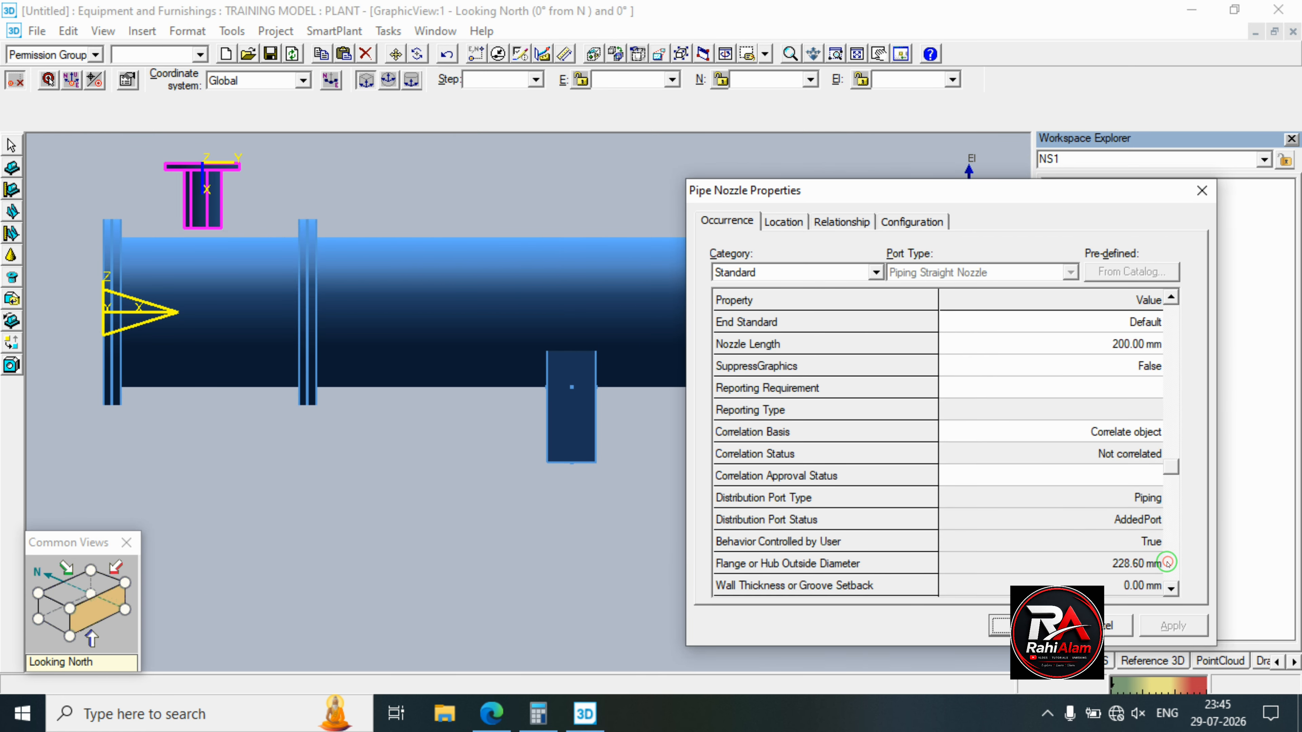
pyautogui.click(1088, 344)
pyautogui.write('250')
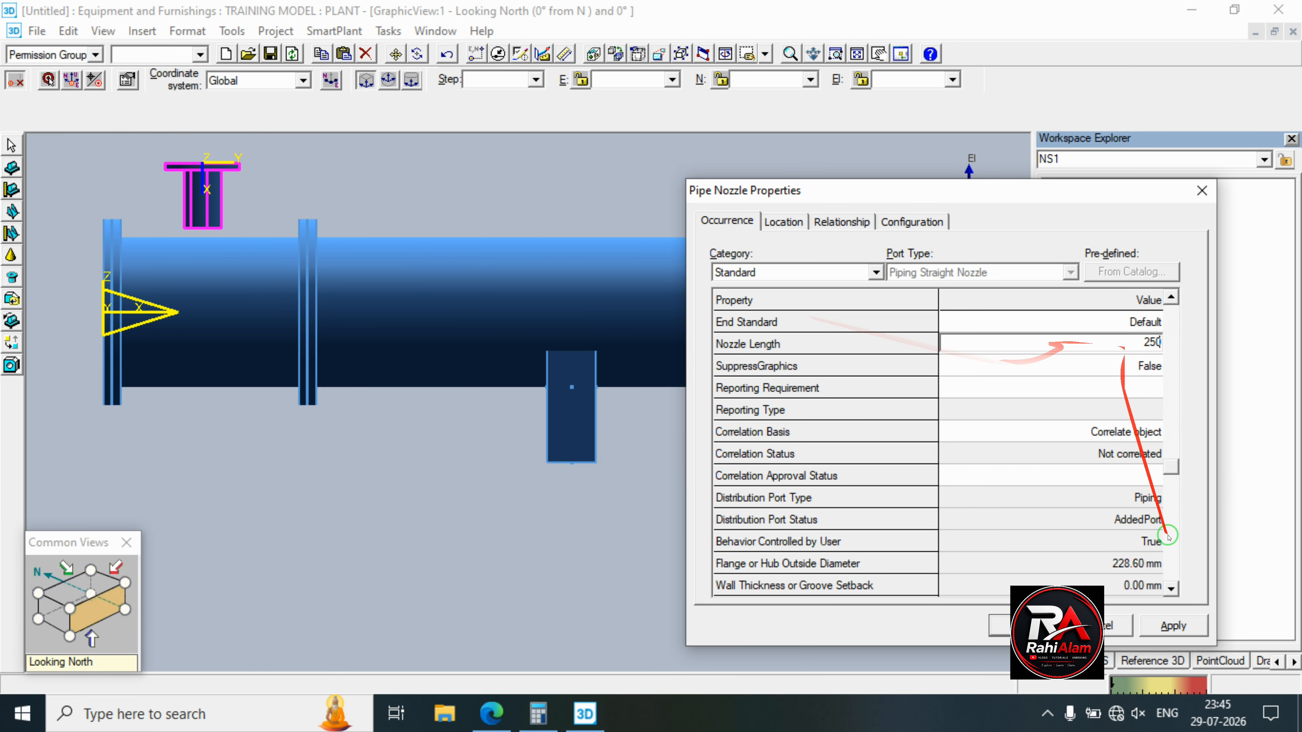
pyautogui.click(1173, 626)
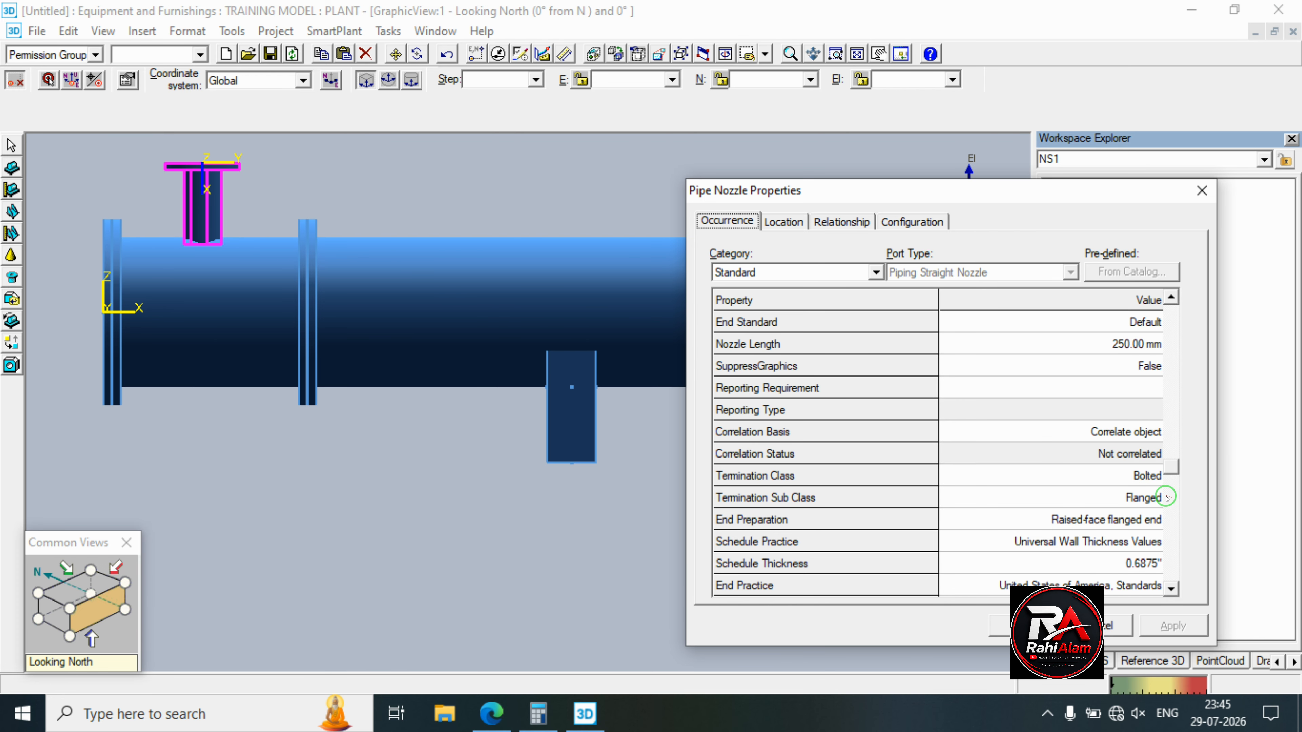
# Apply a nozzle length of 300 mm to NS1 so that its neck reaches into the channel.
pyautogui.click(1093, 341)
pyautogui.write('300')
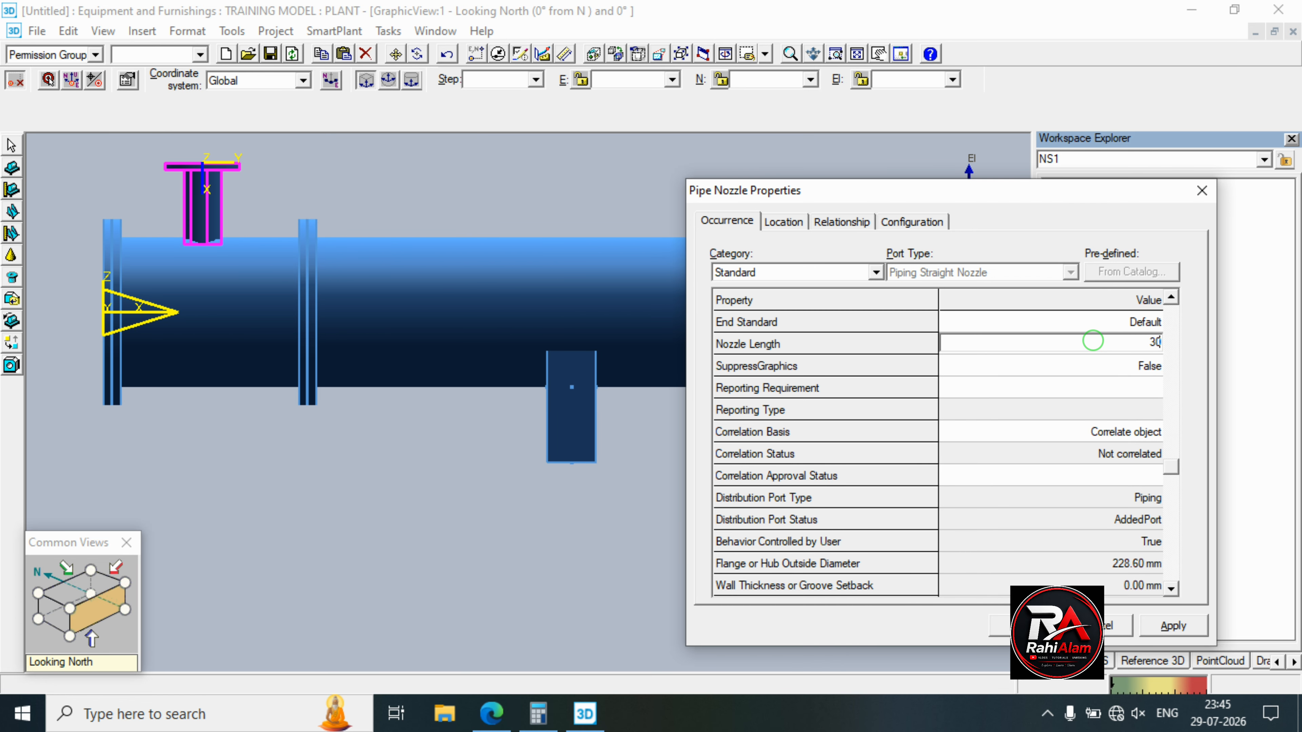
pyautogui.click(1173, 623)
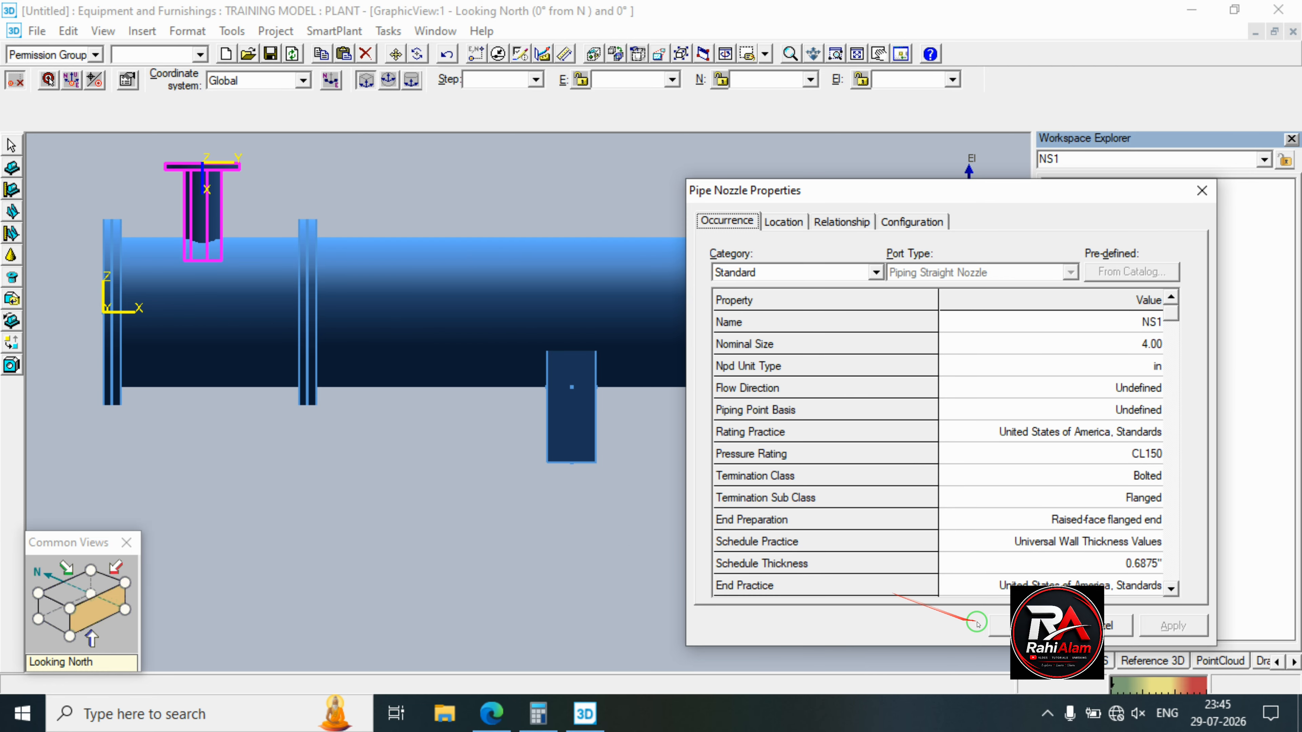
# Accept the nozzle NS1 properties and check nozzle NS2's location and specification in SAMPLE.pdf.
pyautogui.click(1005, 631)
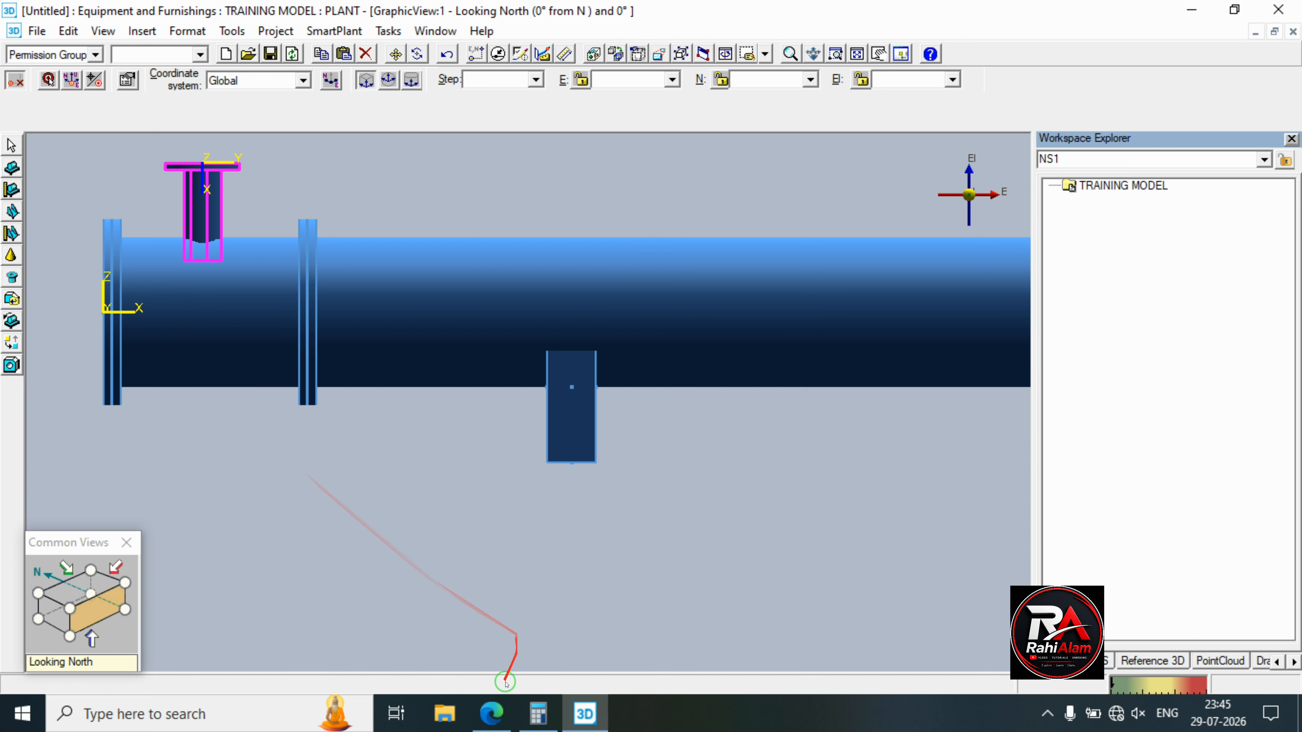
pyautogui.click(491, 713)
pyautogui.hscroll(12, 634, 387)
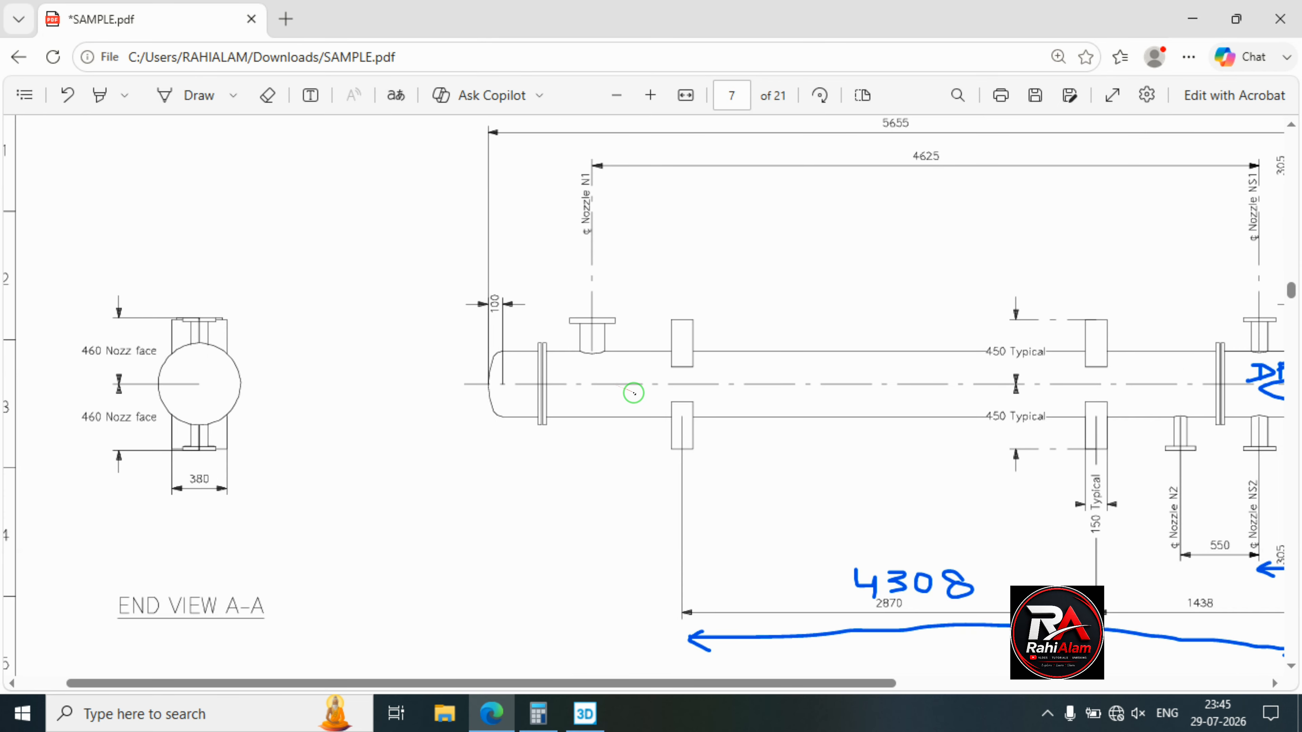
pyautogui.scroll(-4, 634, 387)
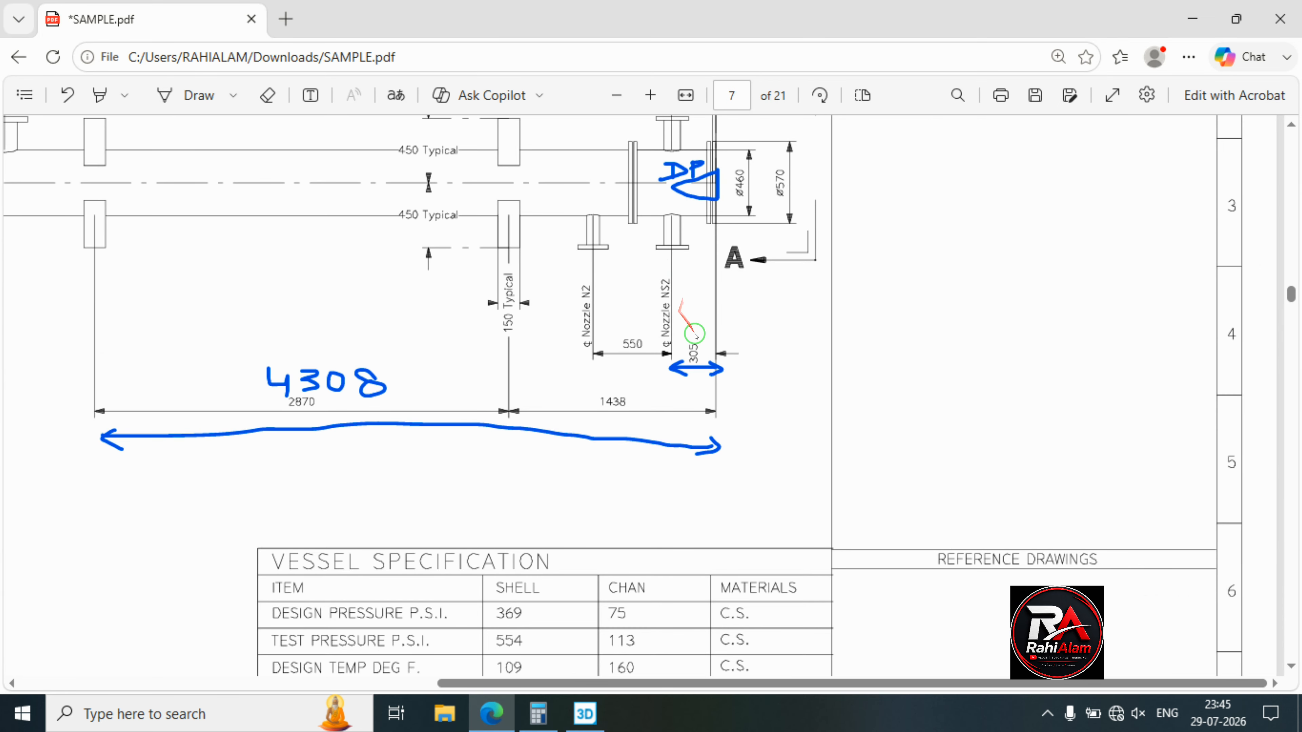
pyautogui.scroll(-5, 666, 369)
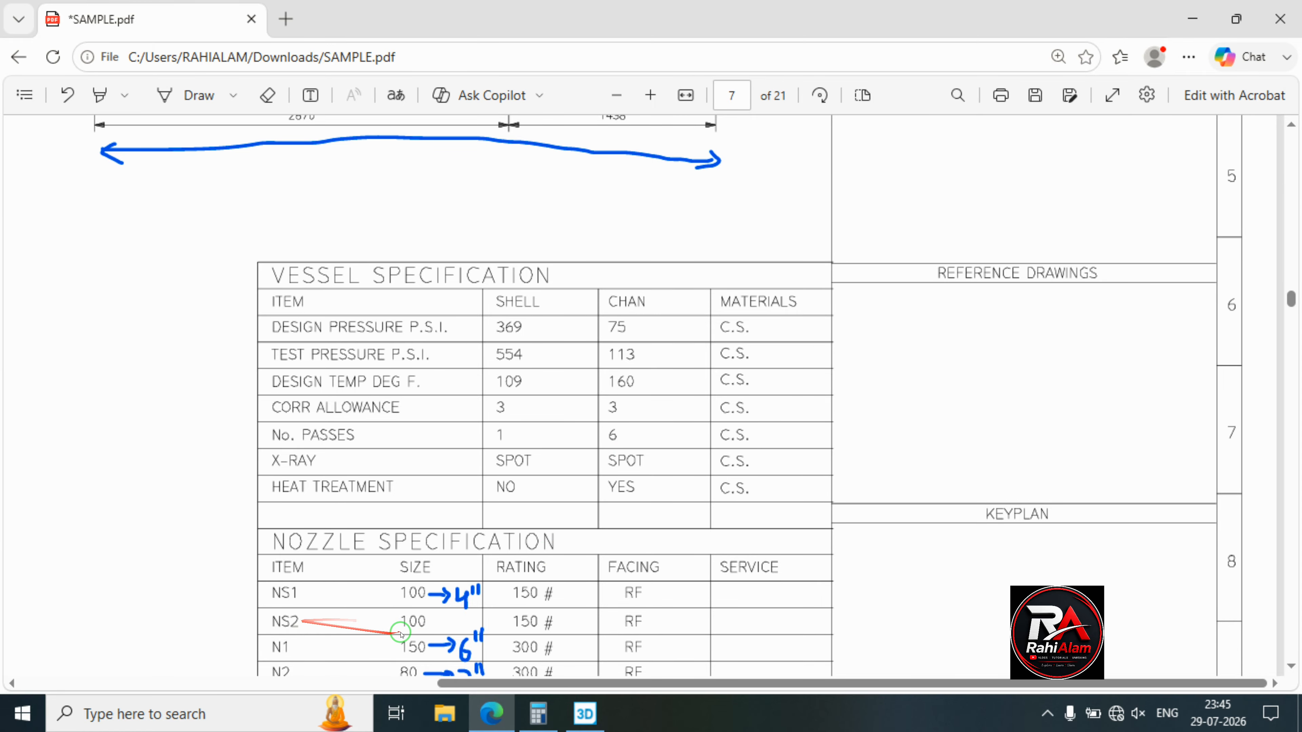
pyautogui.click(1193, 11)
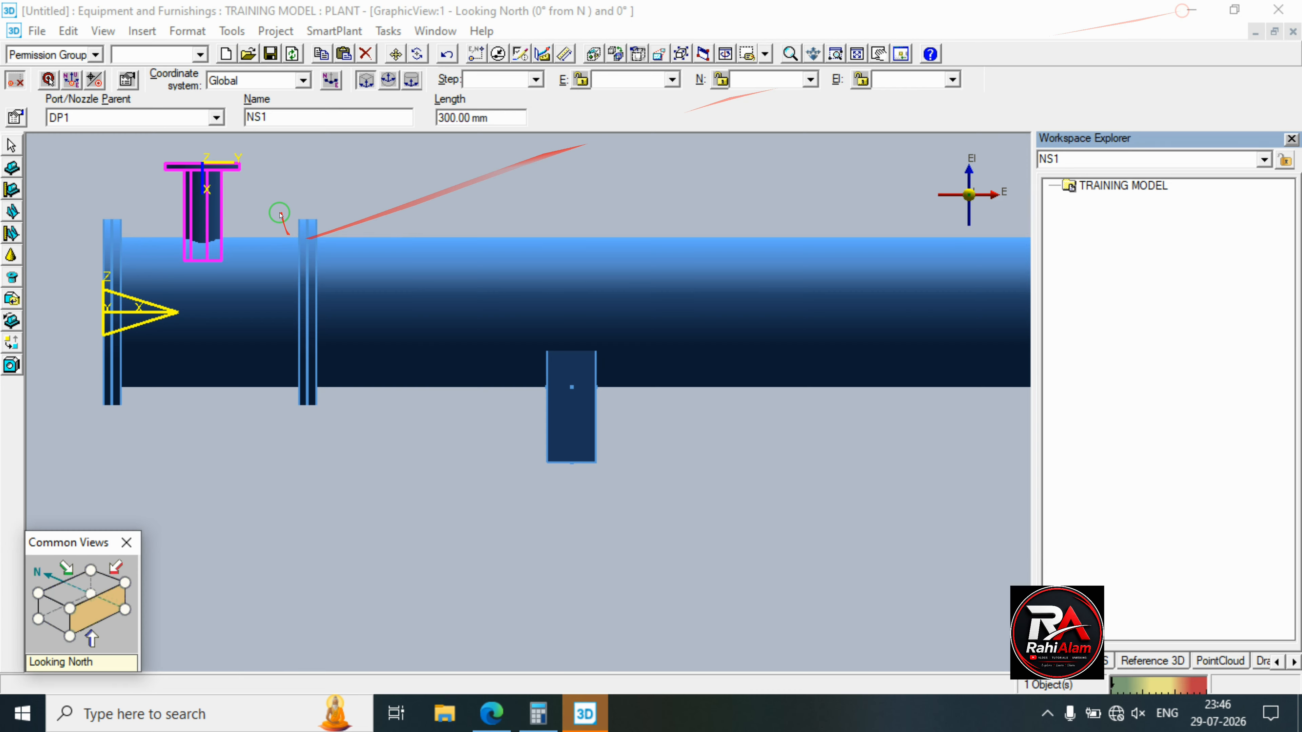
# Copy nozzle NS1 and paste it in place with DP1 as the nozzle's parent.
pyautogui.click(318, 53)
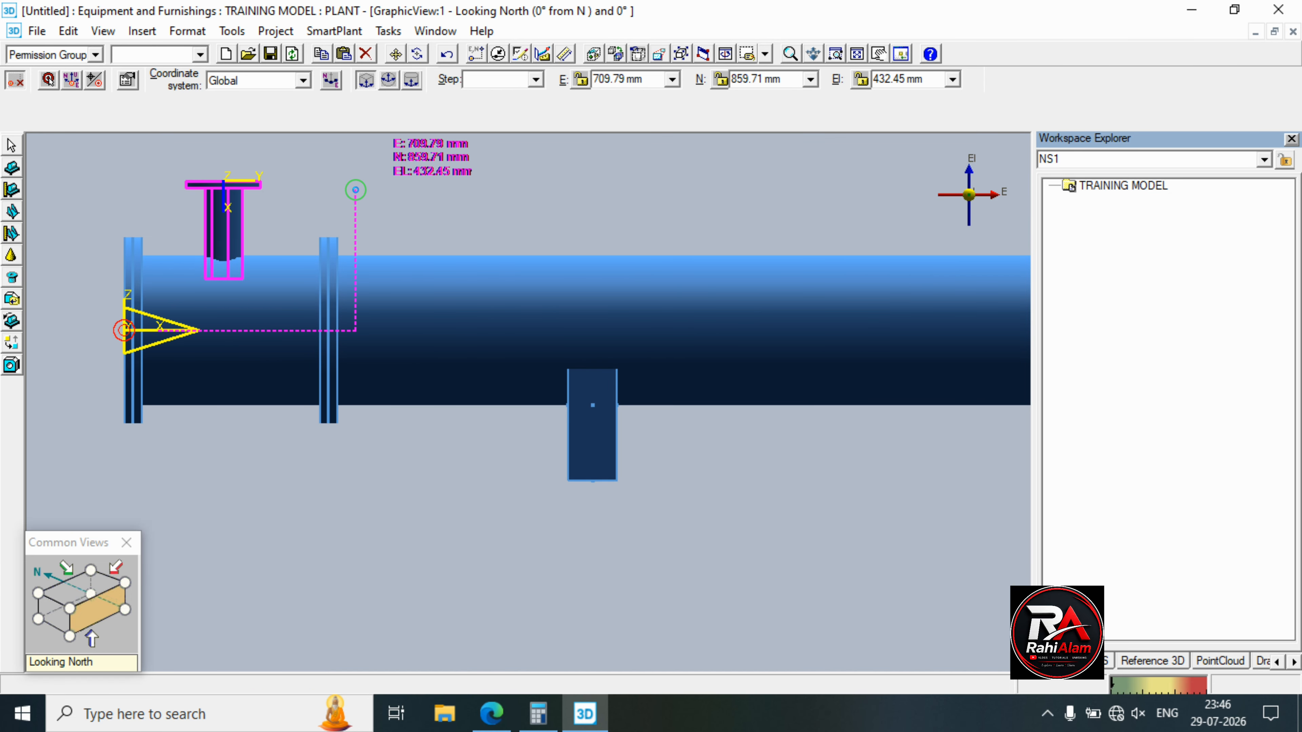
pyautogui.click(343, 55)
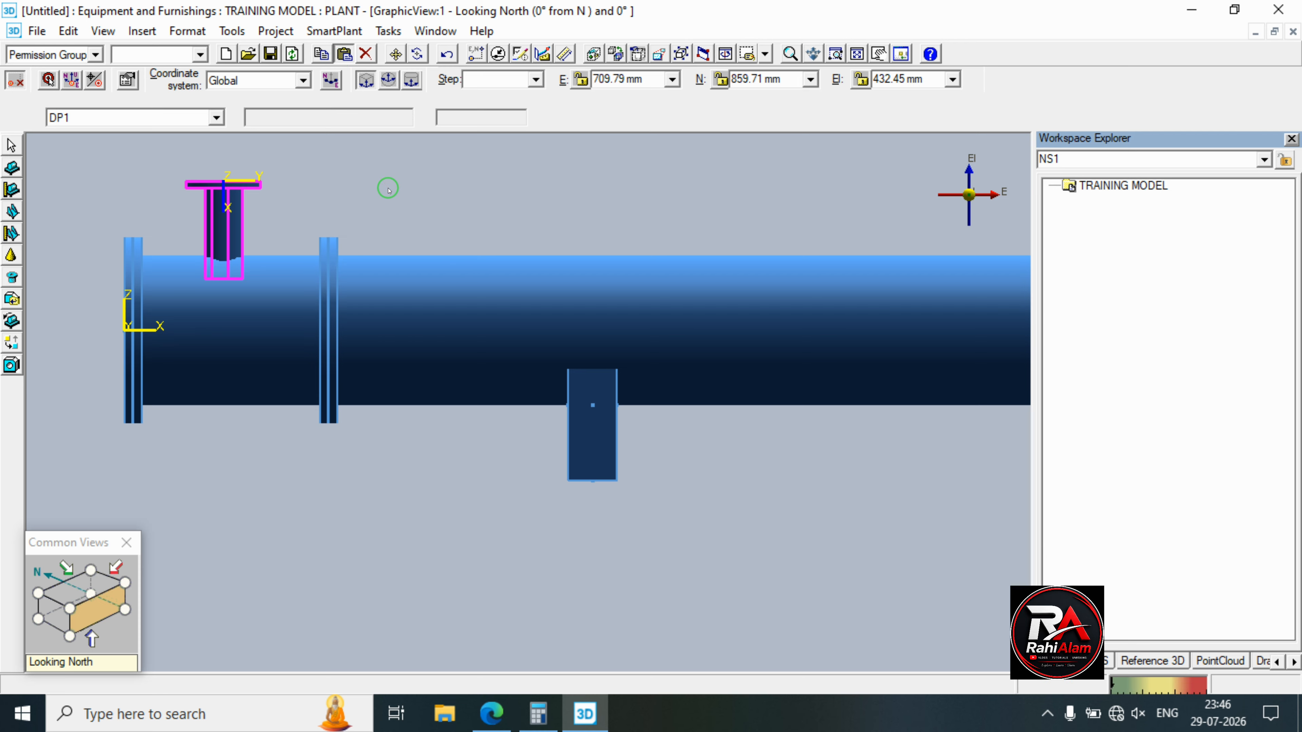
pyautogui.click(457, 227)
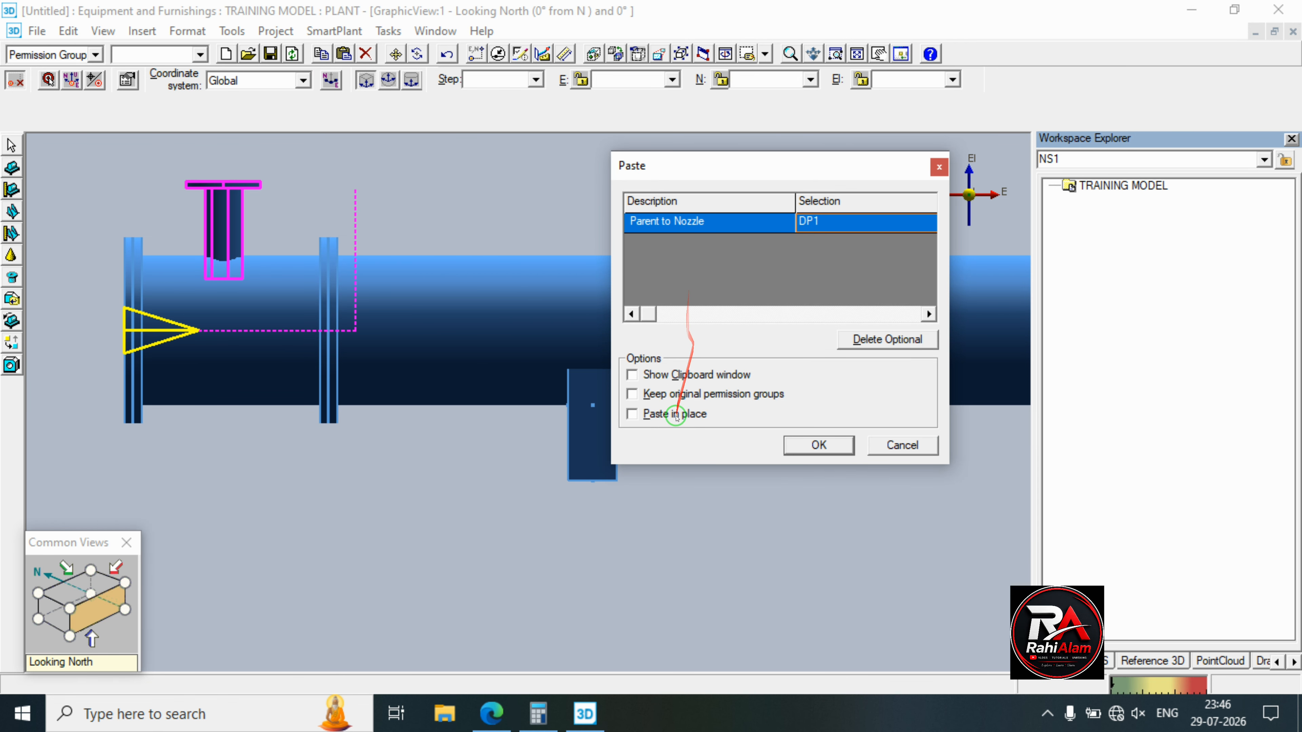
pyautogui.click(632, 414)
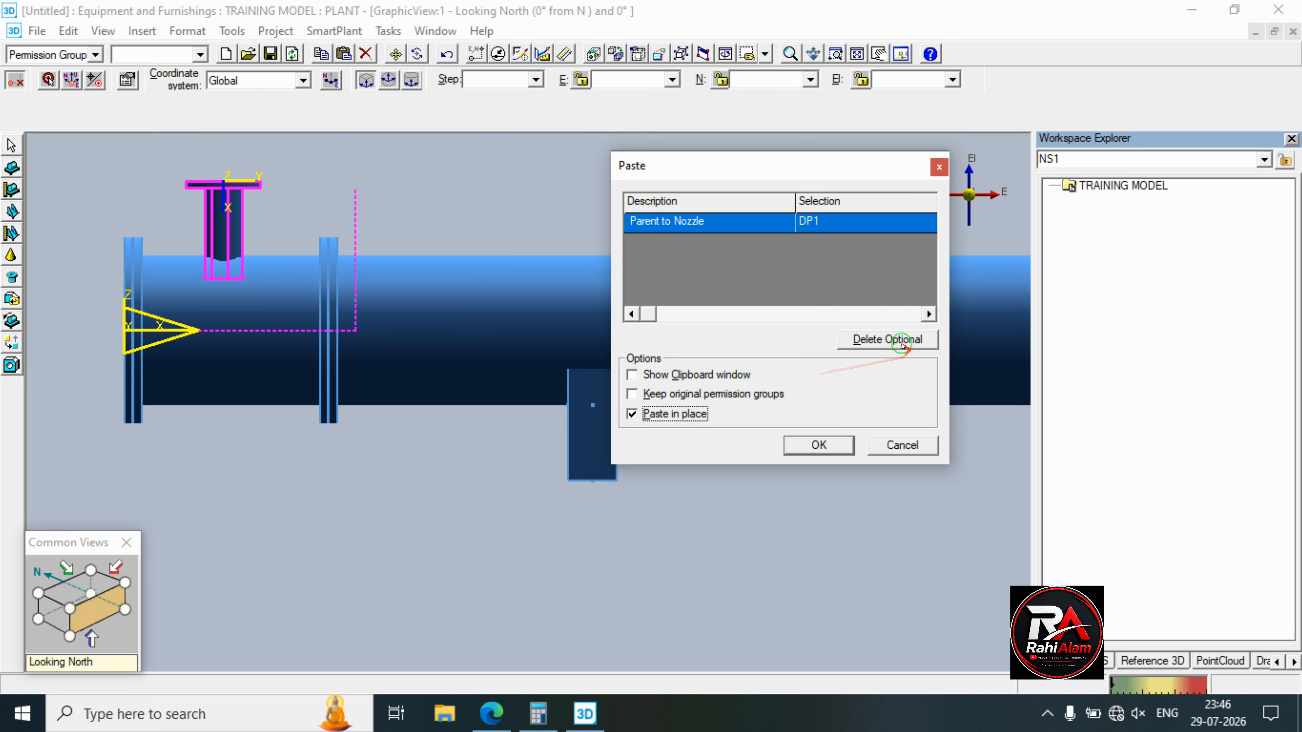
pyautogui.click(819, 444)
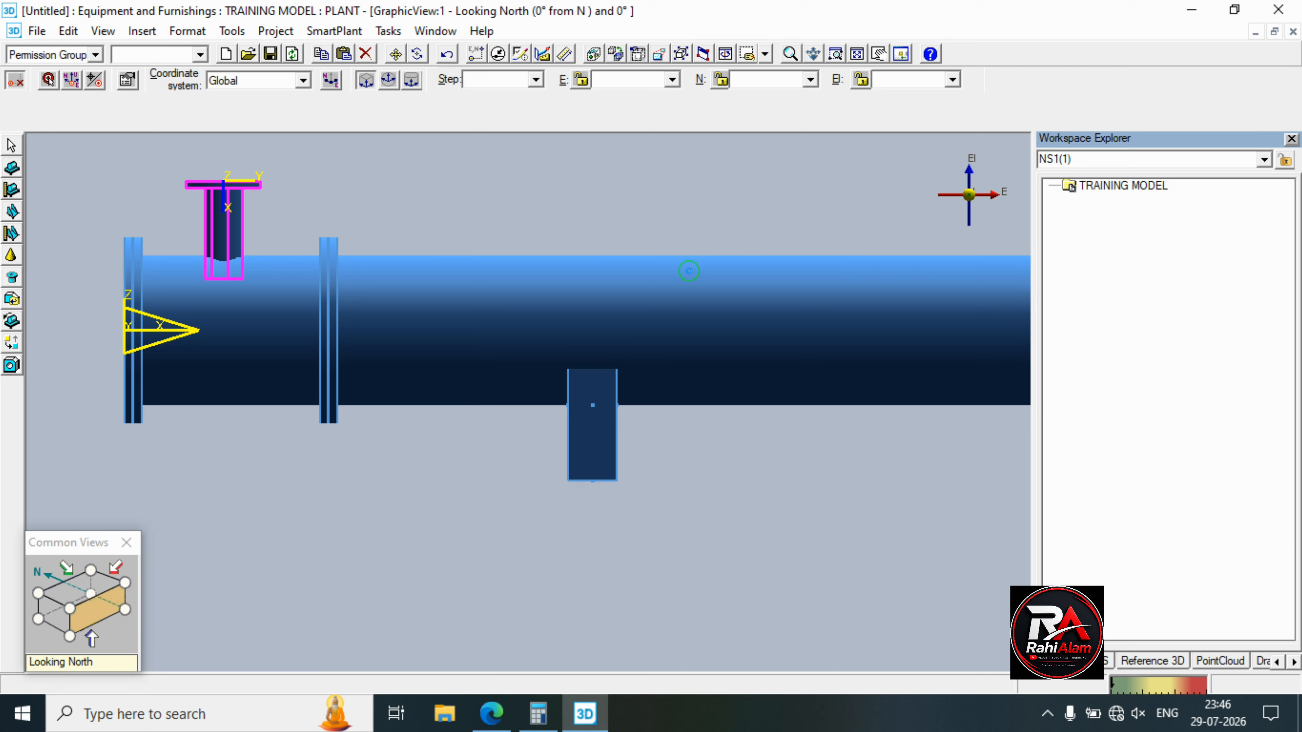
# Following the nozzle specification, rename the pasted nozzle NS2 and set its OR1 angle to 90 deg.
pyautogui.click(491, 713)
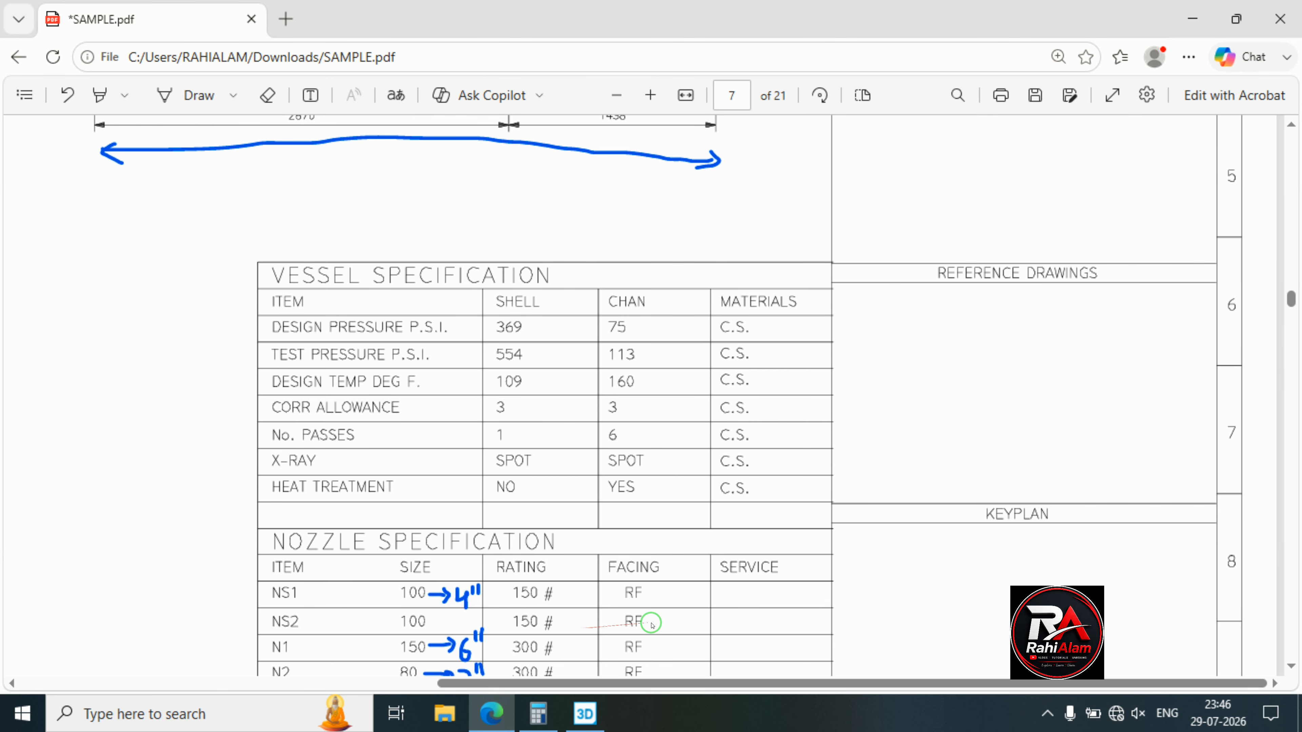
pyautogui.click(1192, 19)
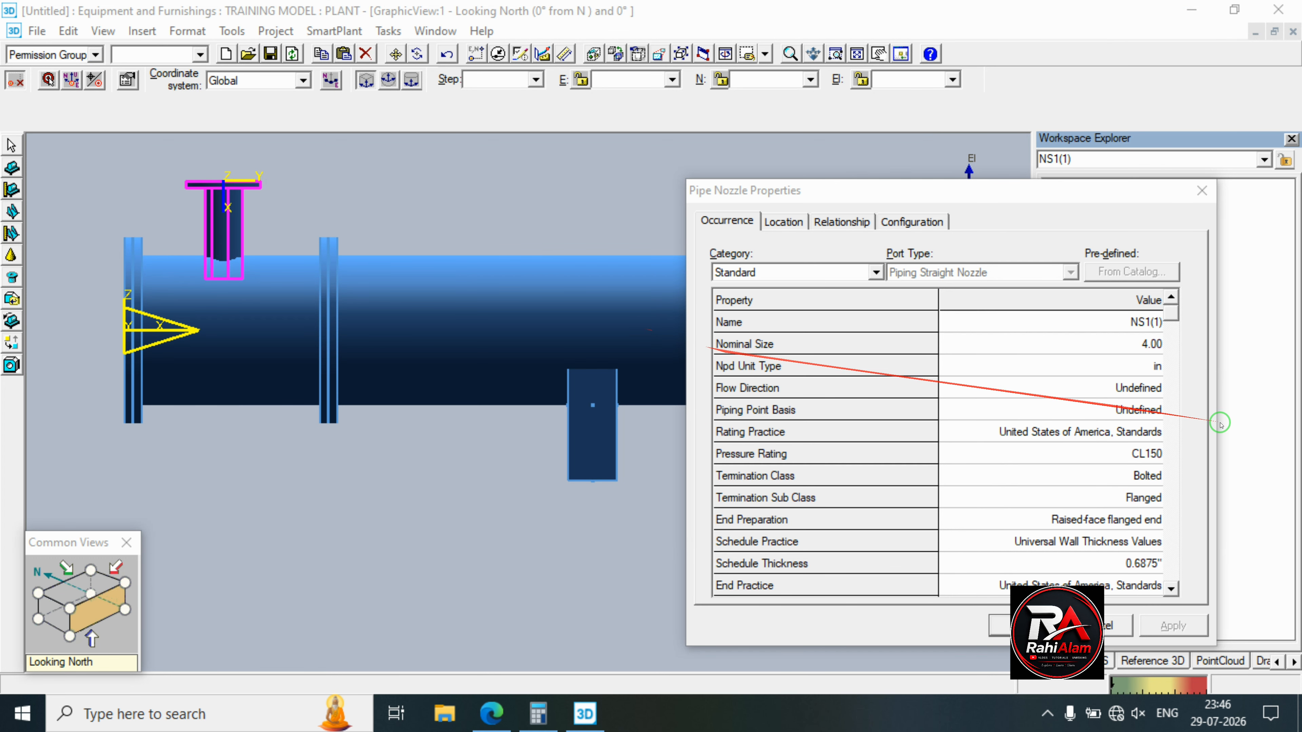
pyautogui.click(1132, 327)
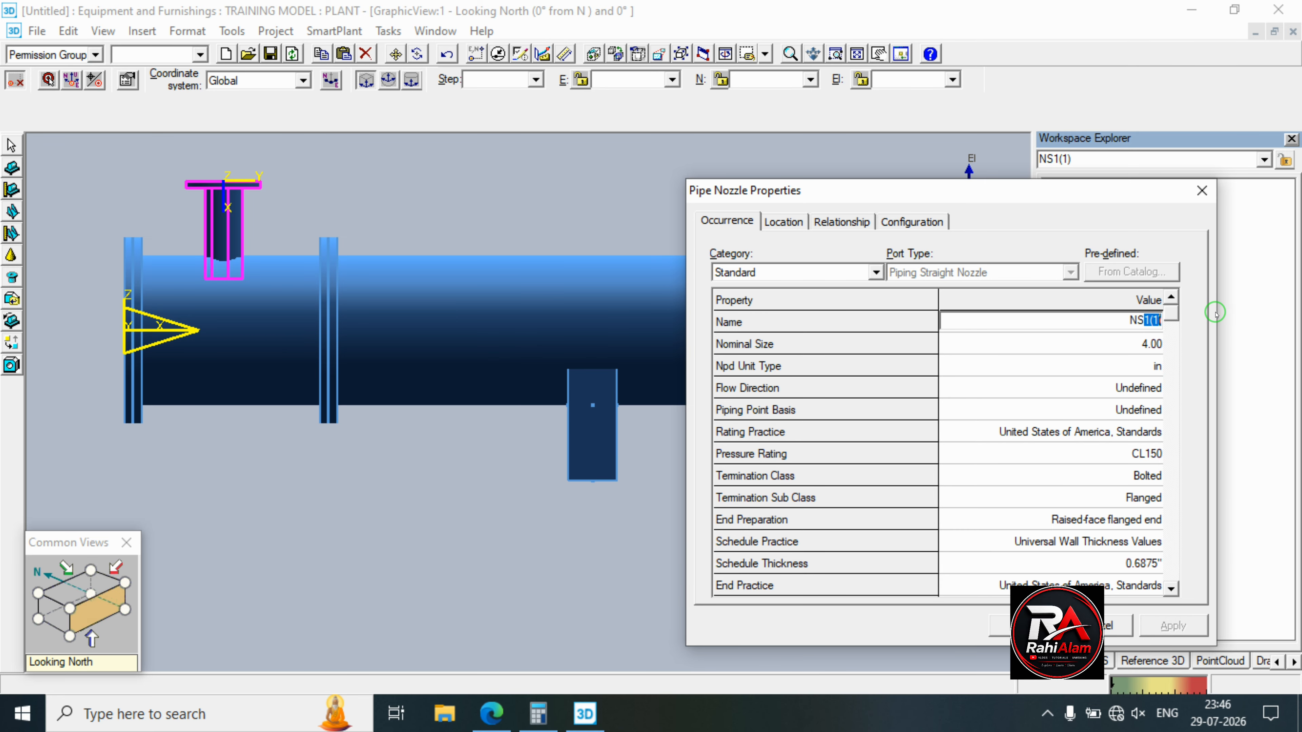
pyautogui.write('NS2')
pyautogui.click(783, 221)
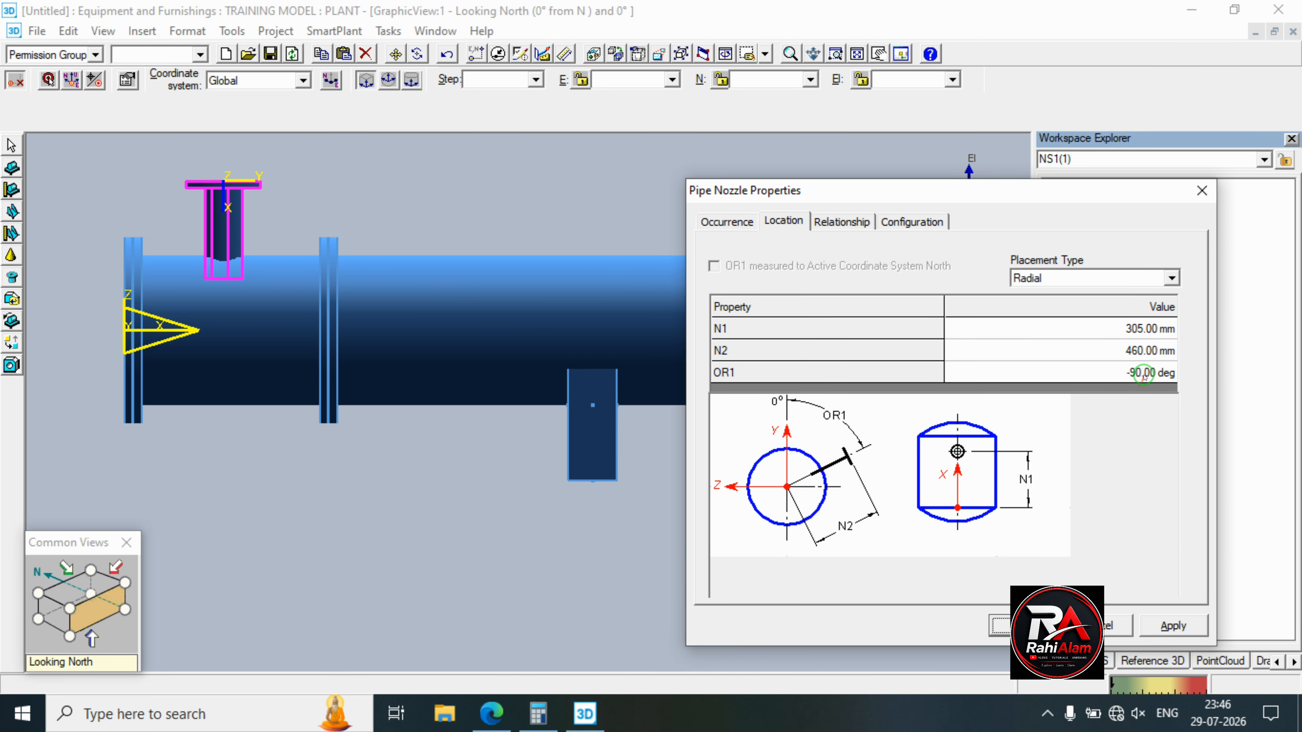
pyautogui.click(1143, 376)
pyautogui.click(1127, 371)
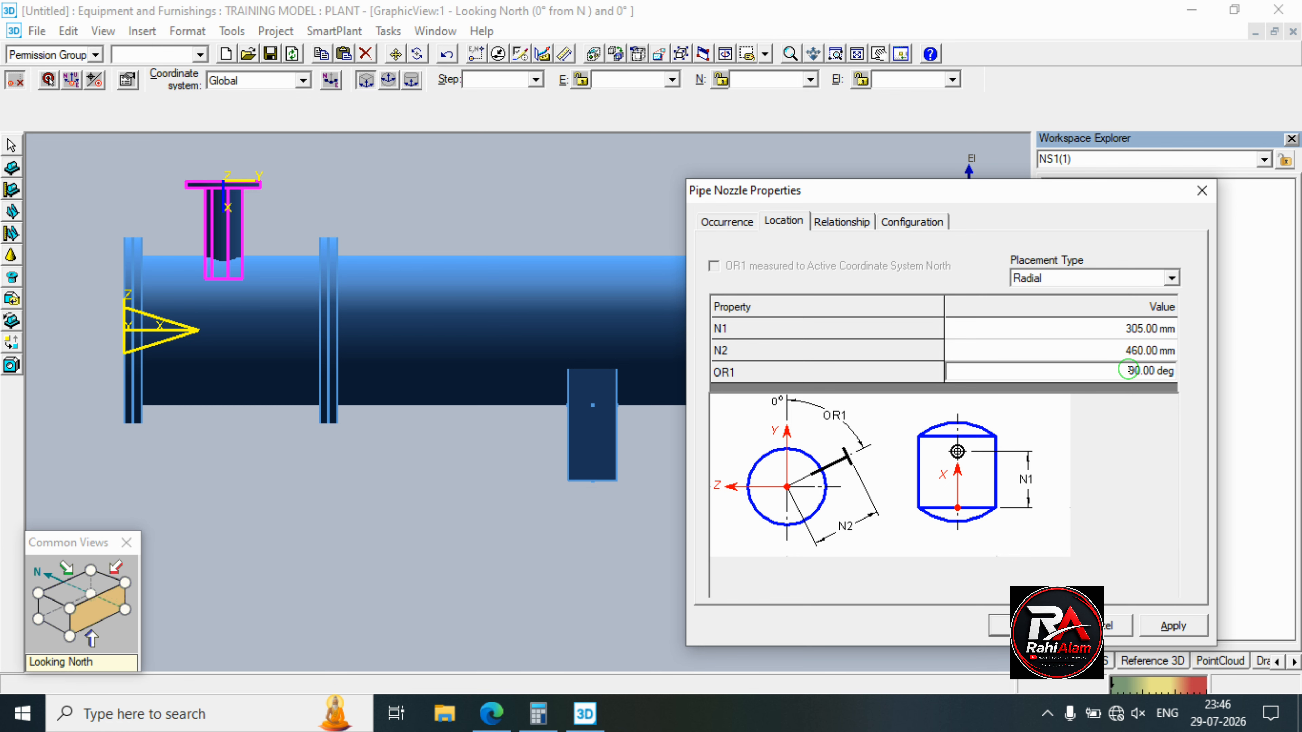
pyautogui.click(1172, 625)
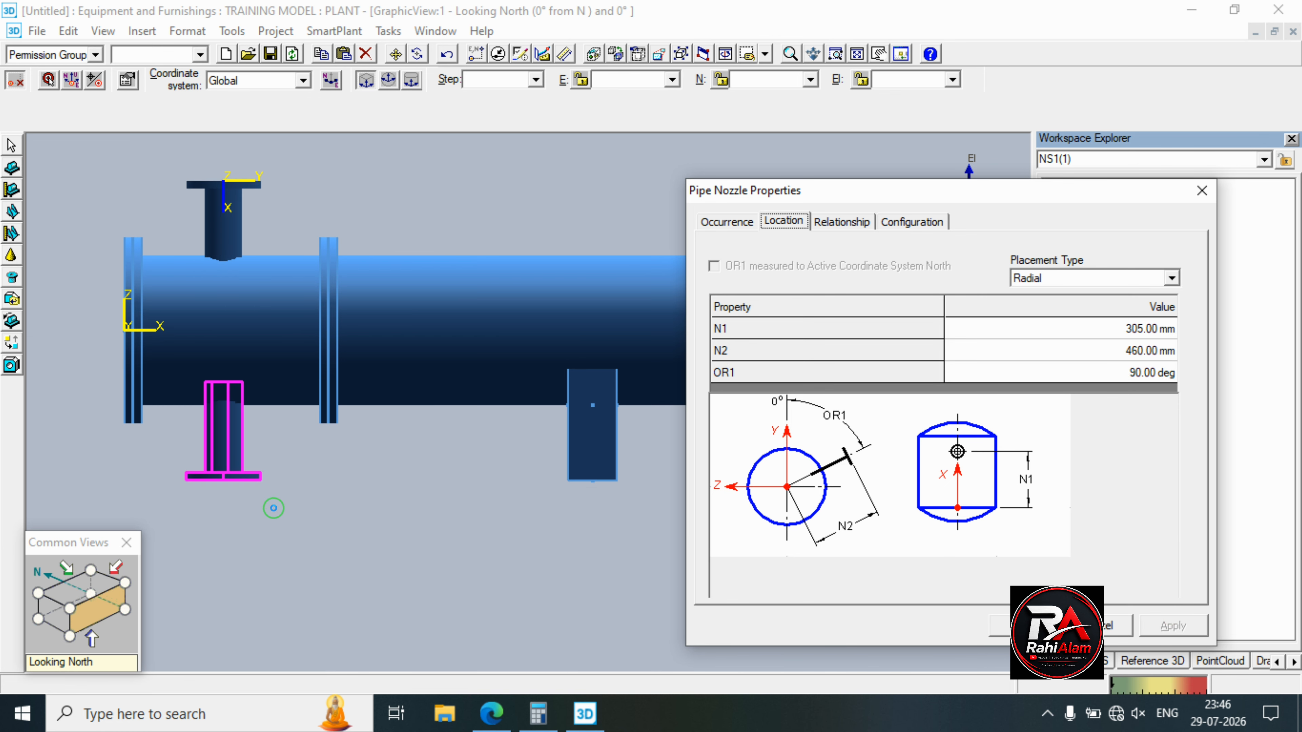
# Examine the vessel elevation in SAMPLE.pdf for the positions and dimensions of nozzles N1, N2, NS1 and NS2.
pyautogui.click(492, 710)
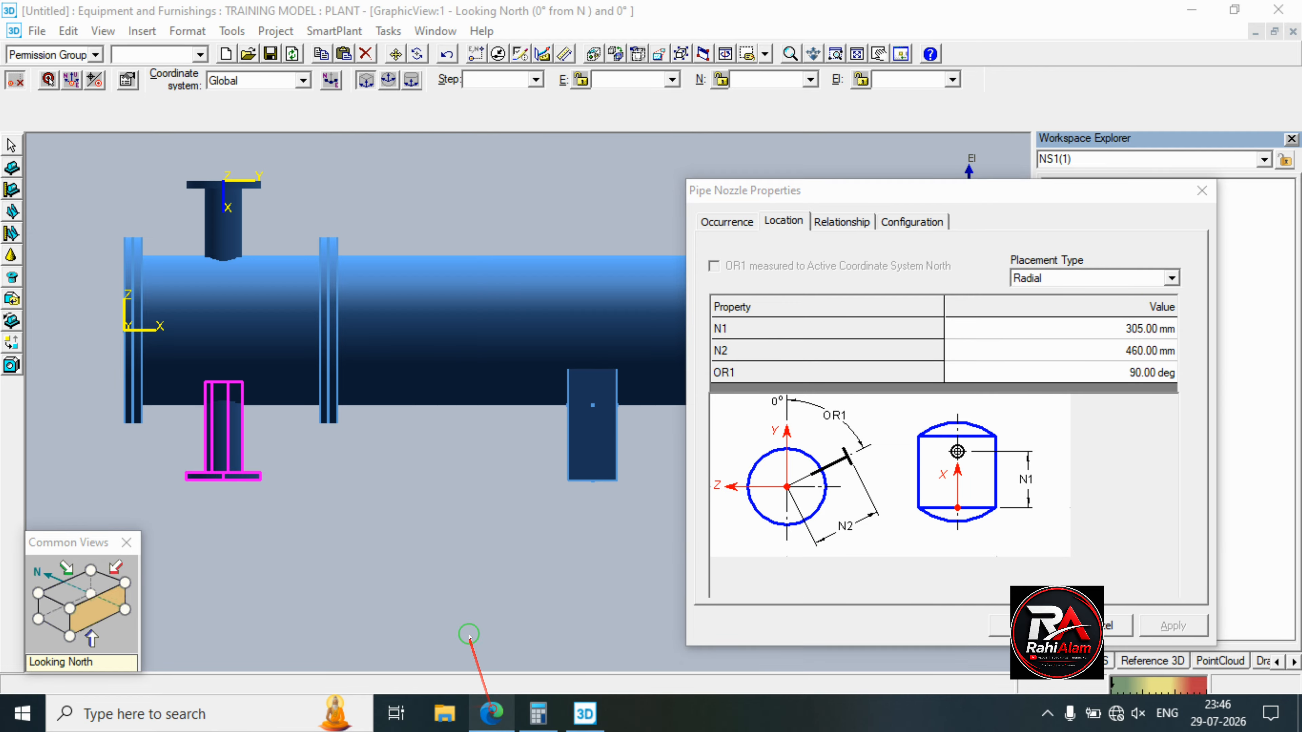
pyautogui.hscroll(-4, 357, 401)
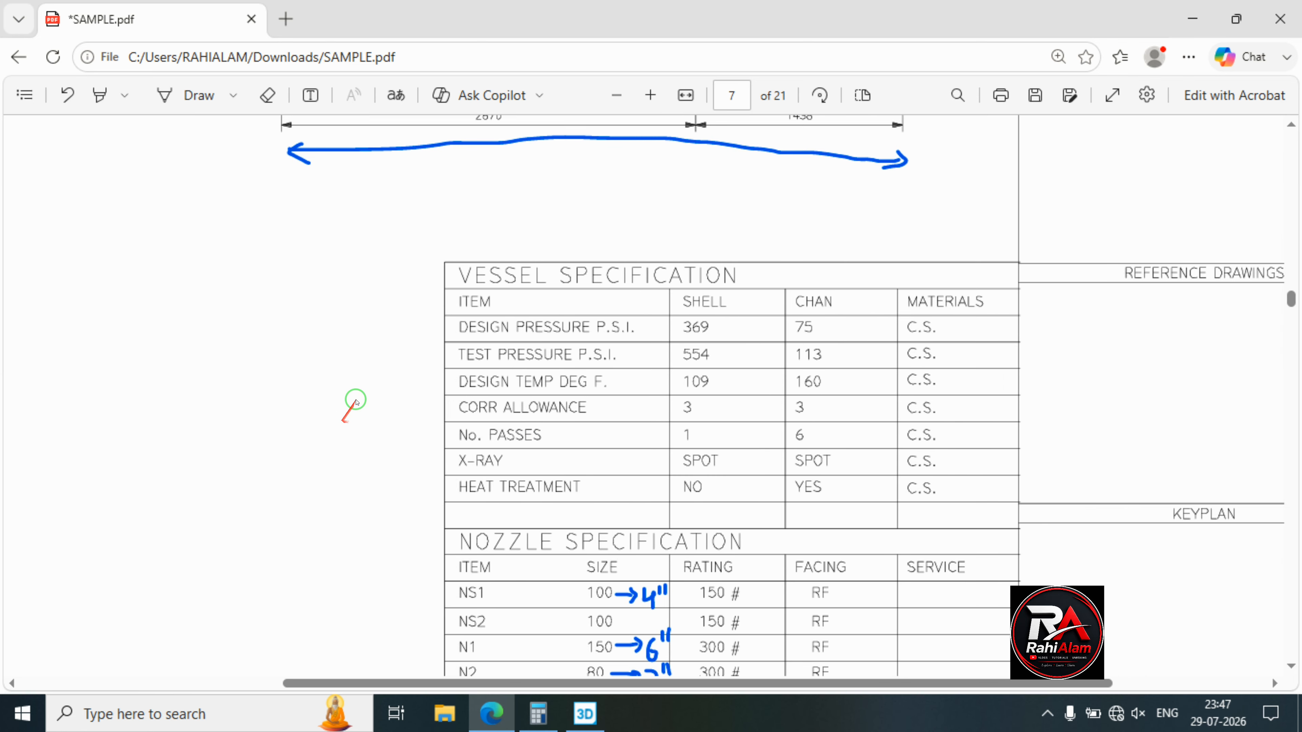
pyautogui.hscroll(-5, 357, 401)
pyautogui.scroll(10, 389, 366)
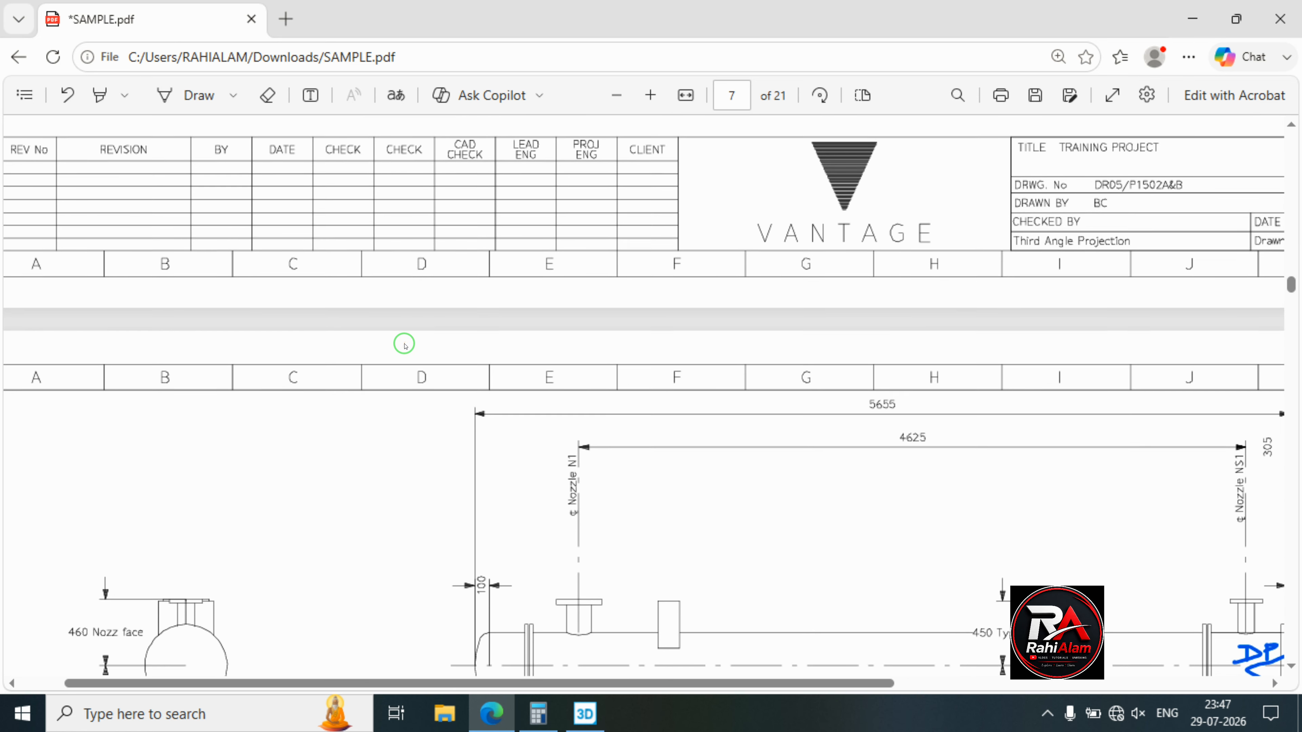
pyautogui.scroll(-7, 405, 344)
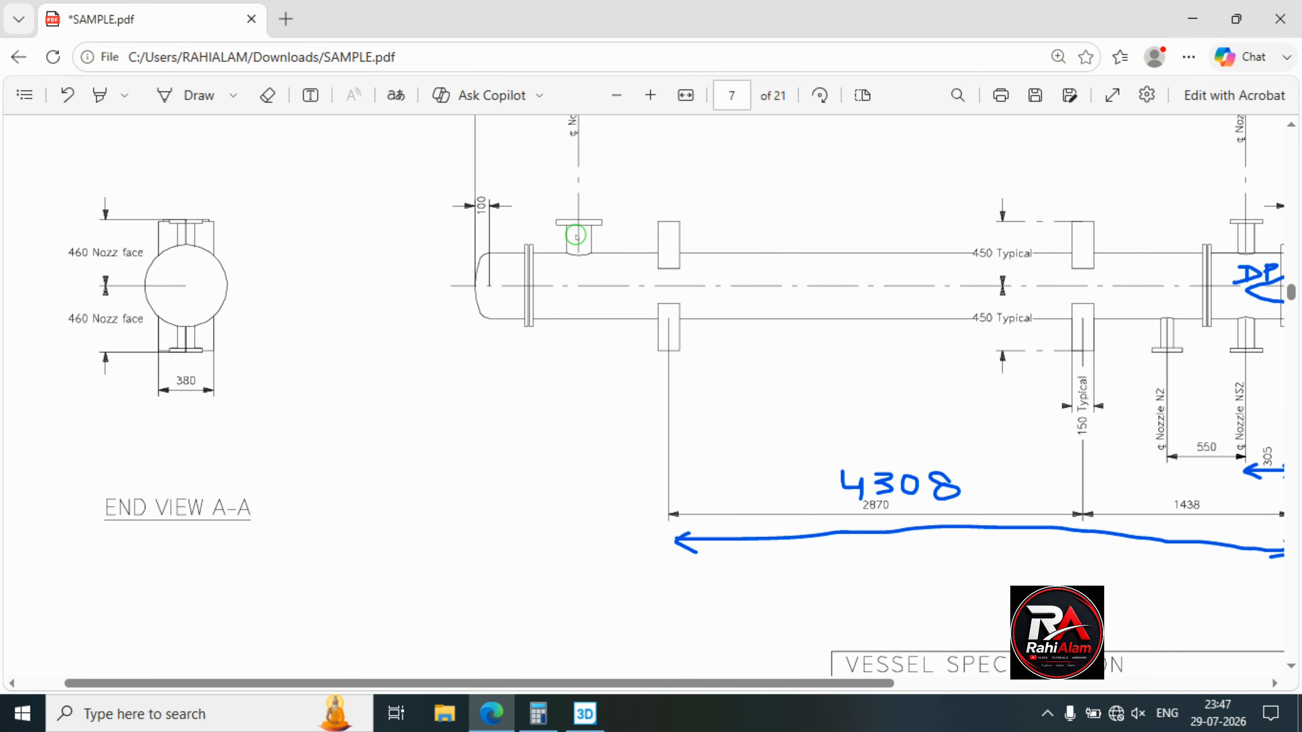
pyautogui.scroll(3, 718, 277)
pyautogui.scroll(-2, 857, 320)
pyautogui.hscroll(3, 915, 323)
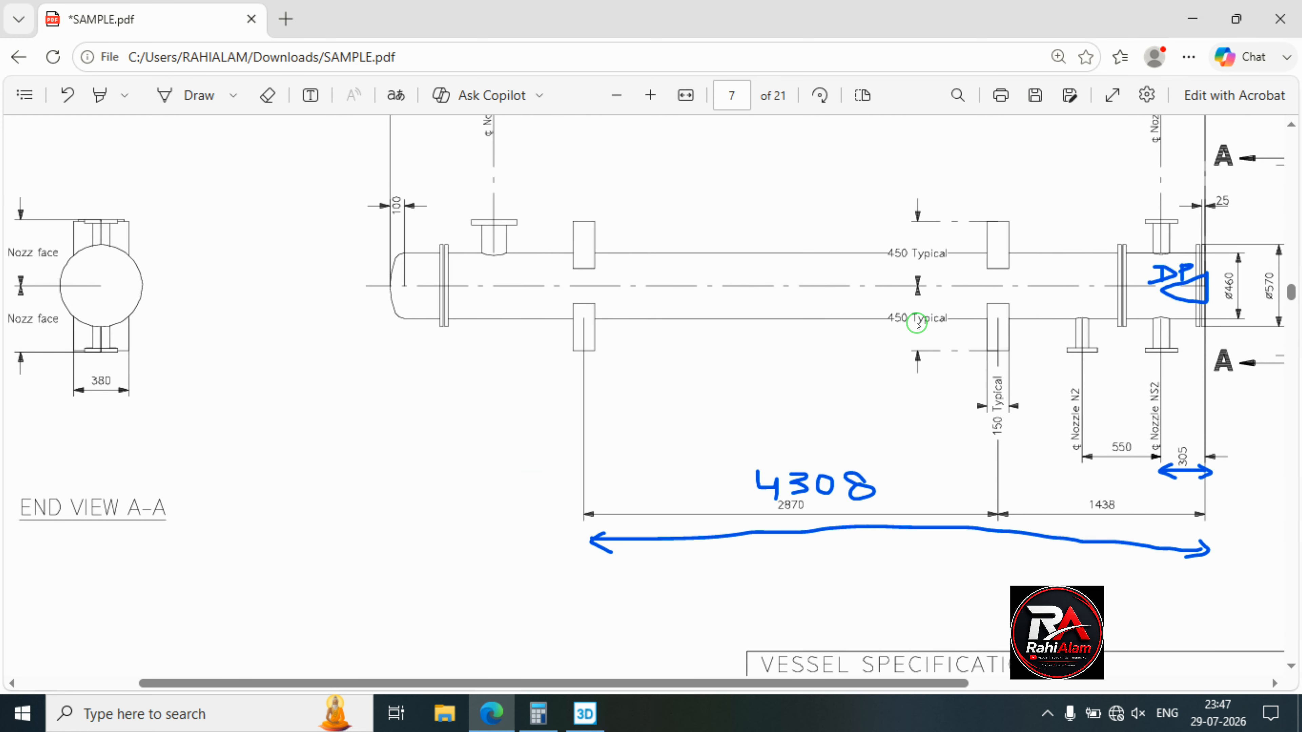
pyautogui.scroll(2, 917, 323)
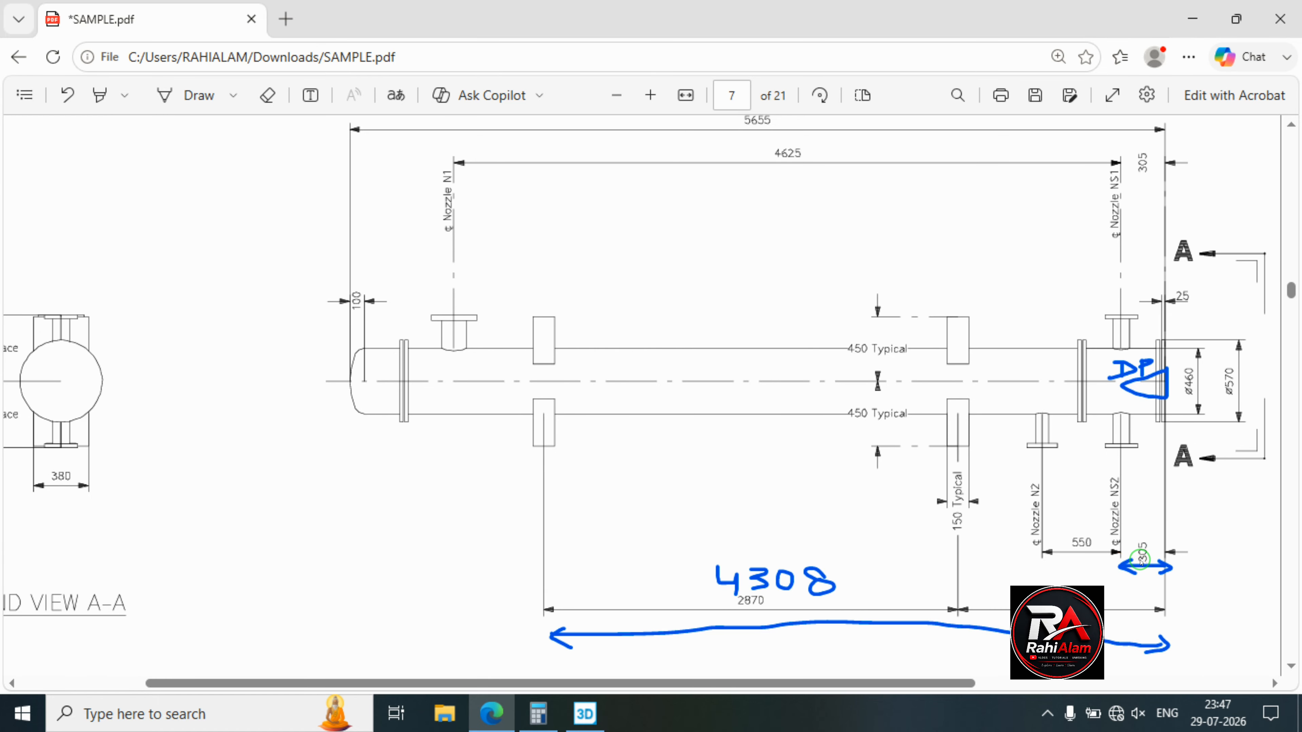
pyautogui.click(1193, 19)
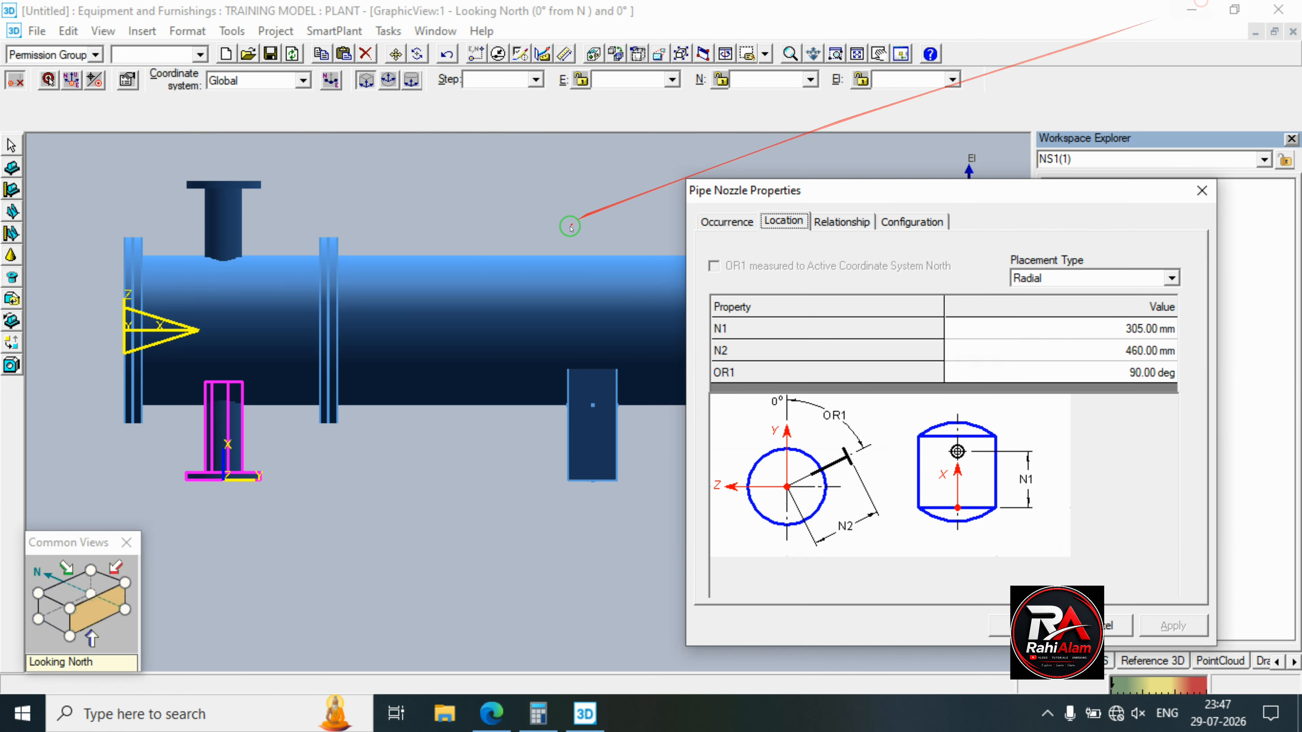
# Accept the nozzle NS2 properties with its radial placement.
pyautogui.click(574, 229)
pyautogui.moveTo(574, 229); pyautogui.dragTo(398, 231, button='middle')
pyautogui.scroll(-2, 399, 231)
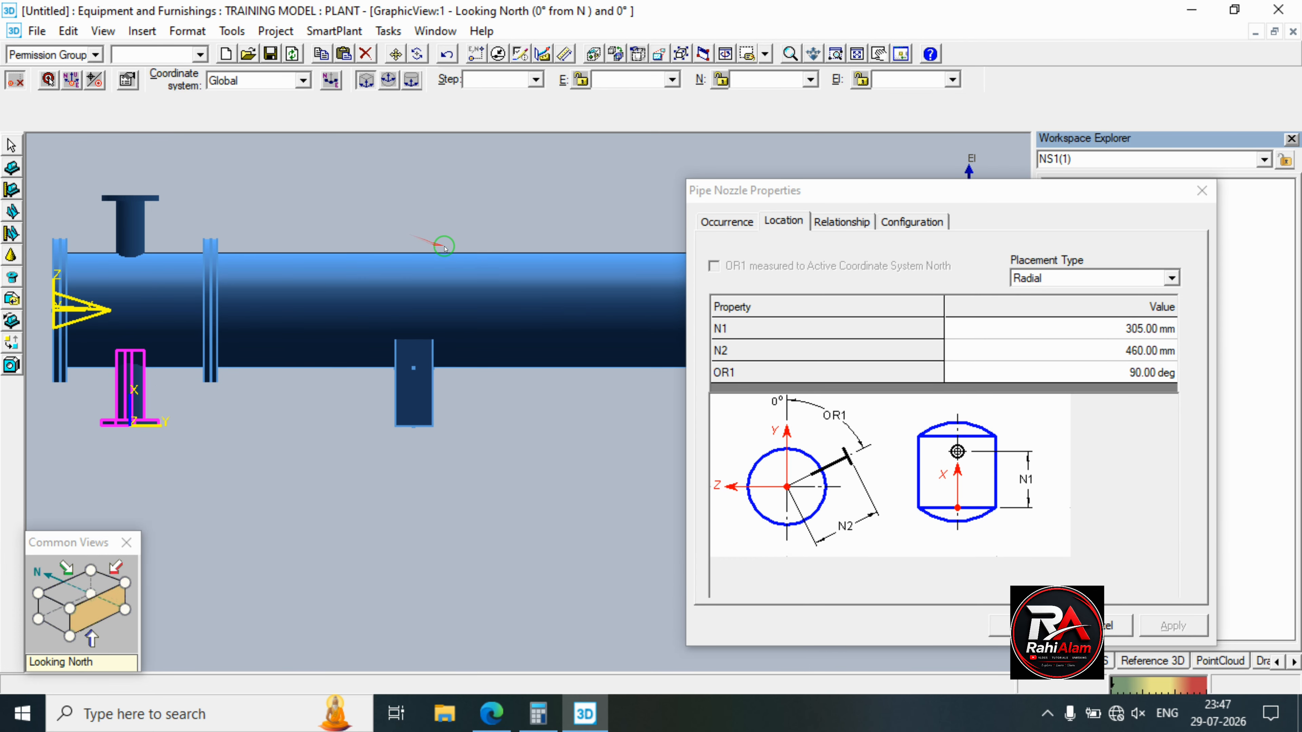
pyautogui.click(1018, 622)
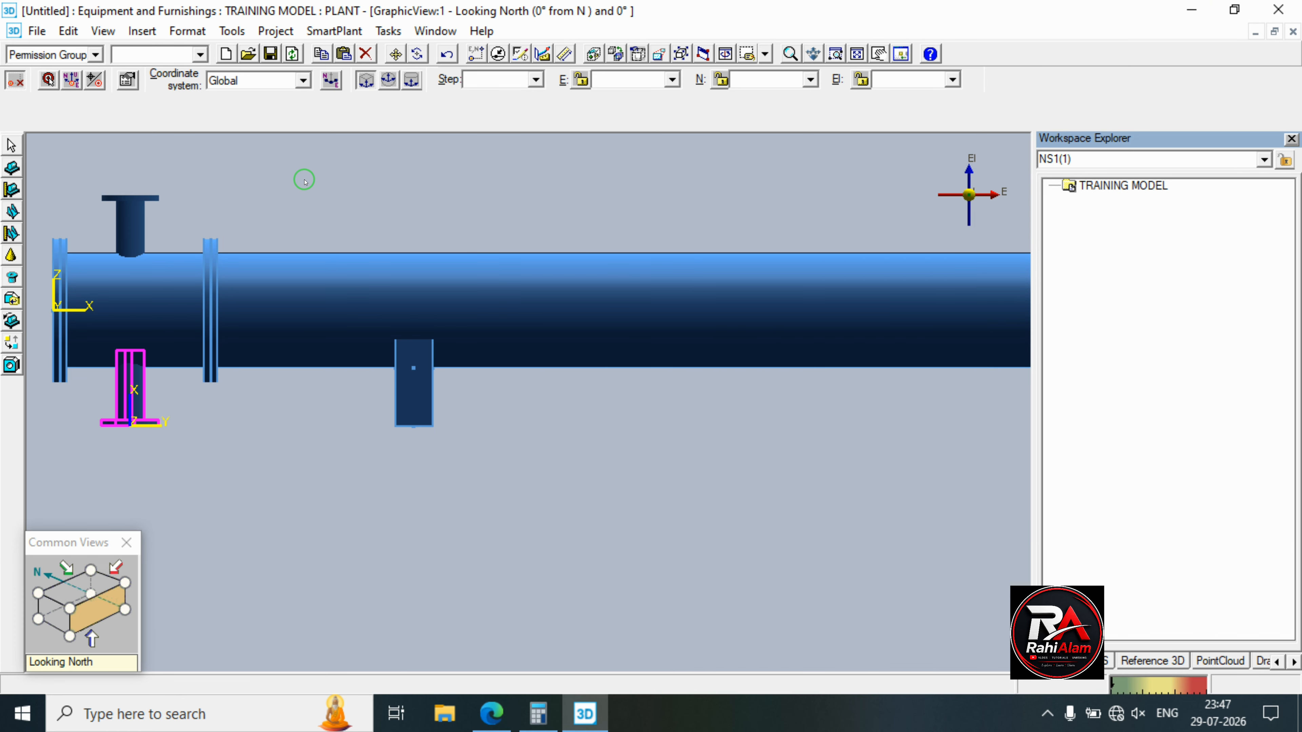
# Review the size, rating and facing of nozzle N1 in SAMPLE.pdf, along with its distance from nozzle NS1.
pyautogui.click(491, 713)
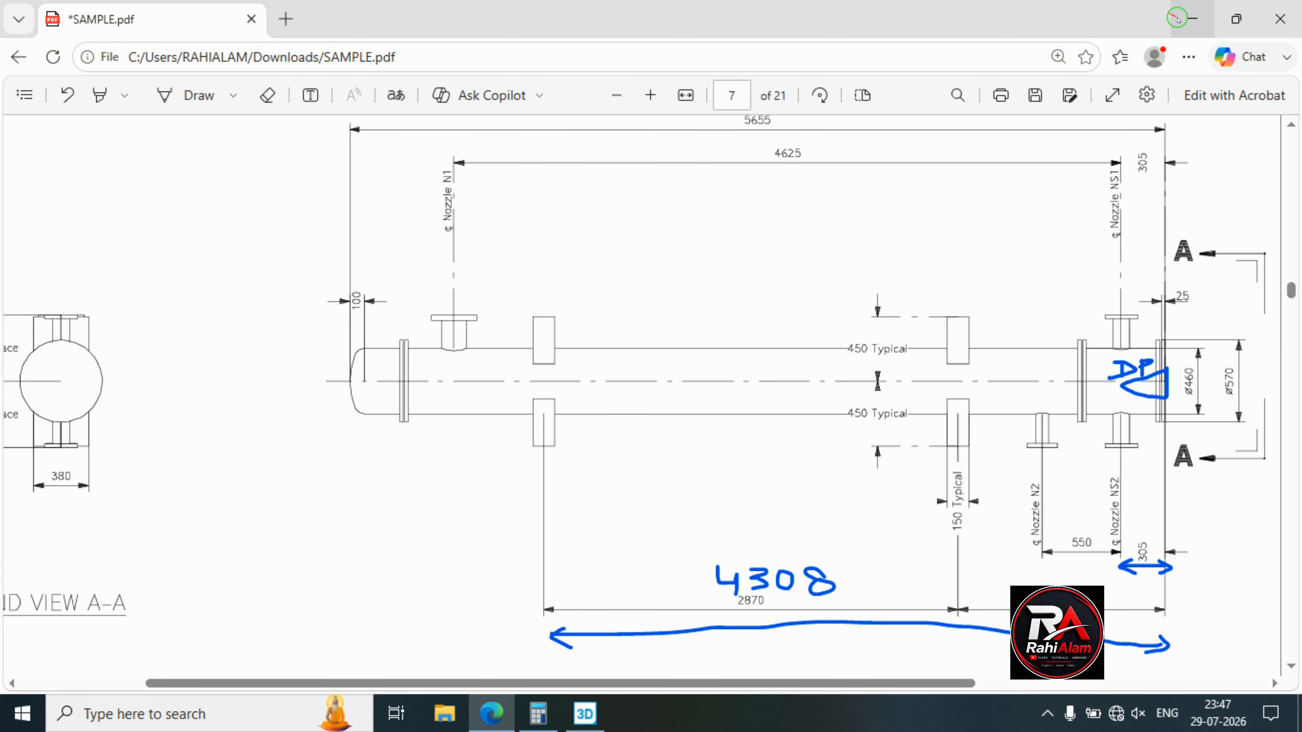
pyautogui.scroll(-10, 429, 291)
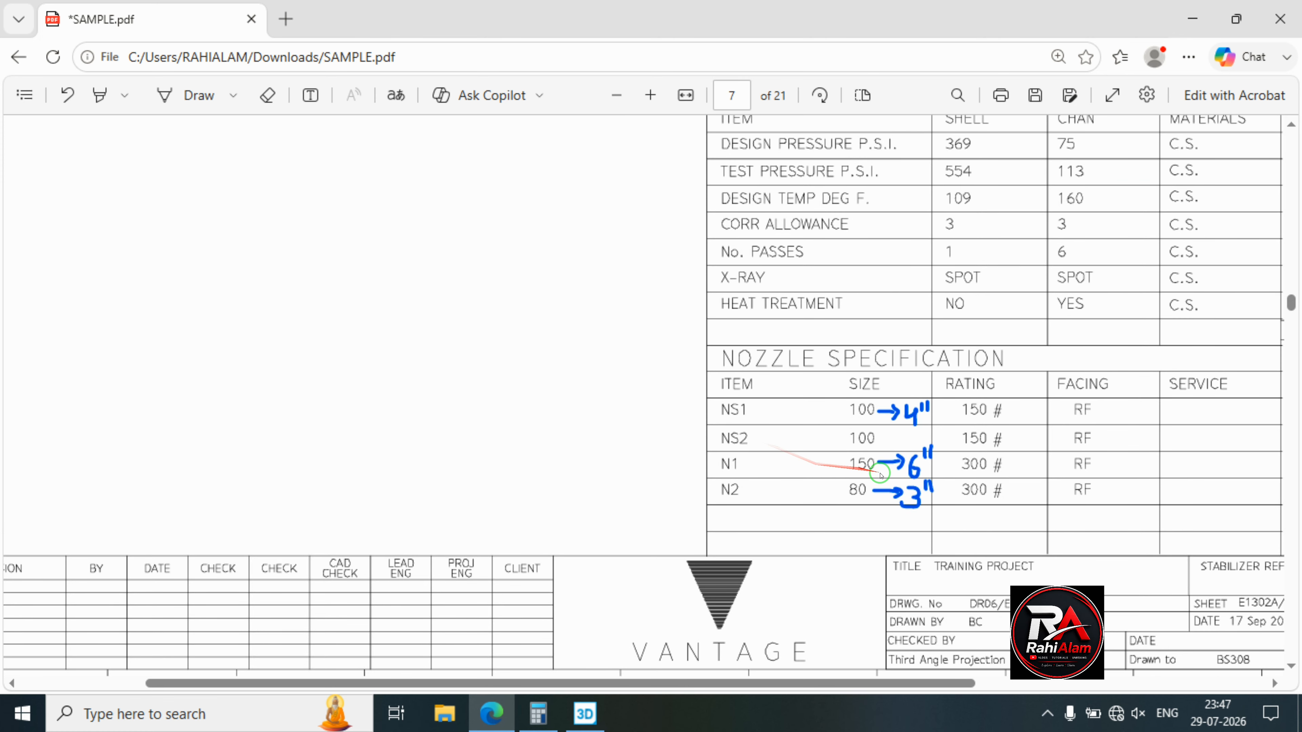
pyautogui.scroll(10, 862, 464)
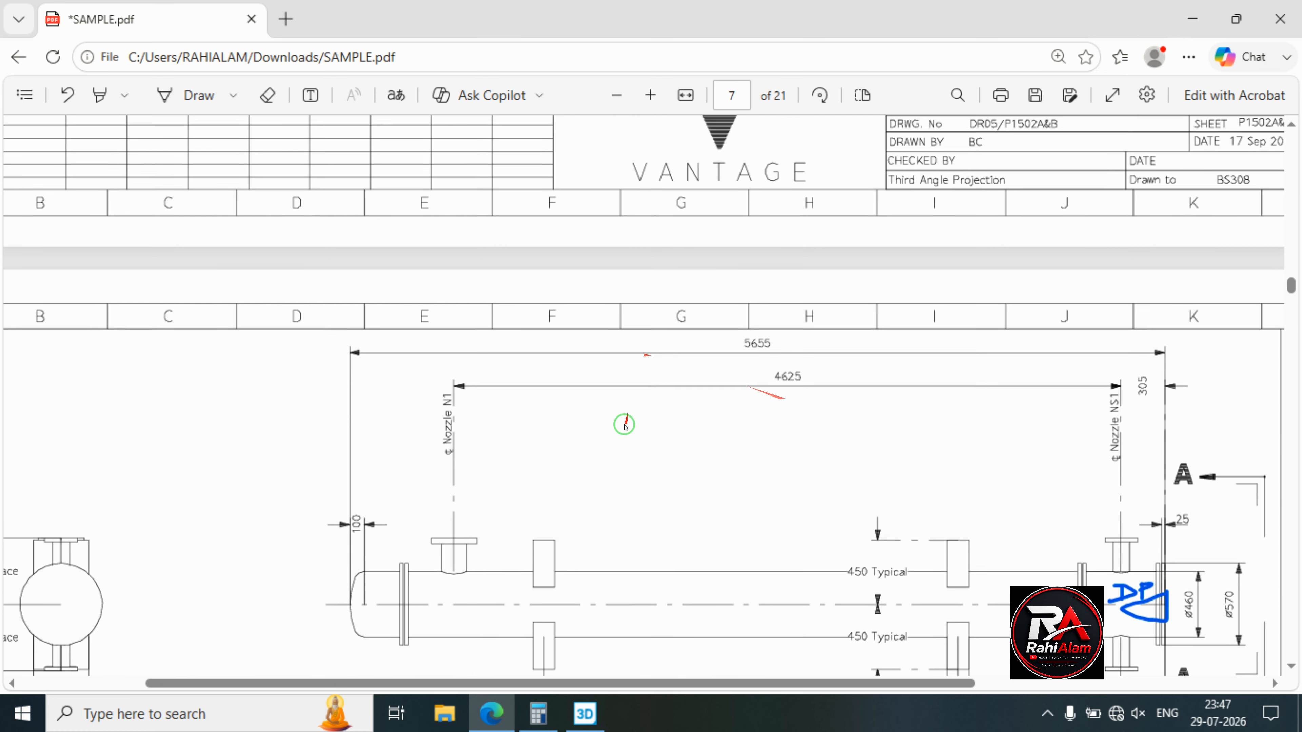
pyautogui.scroll(-3, 477, 529)
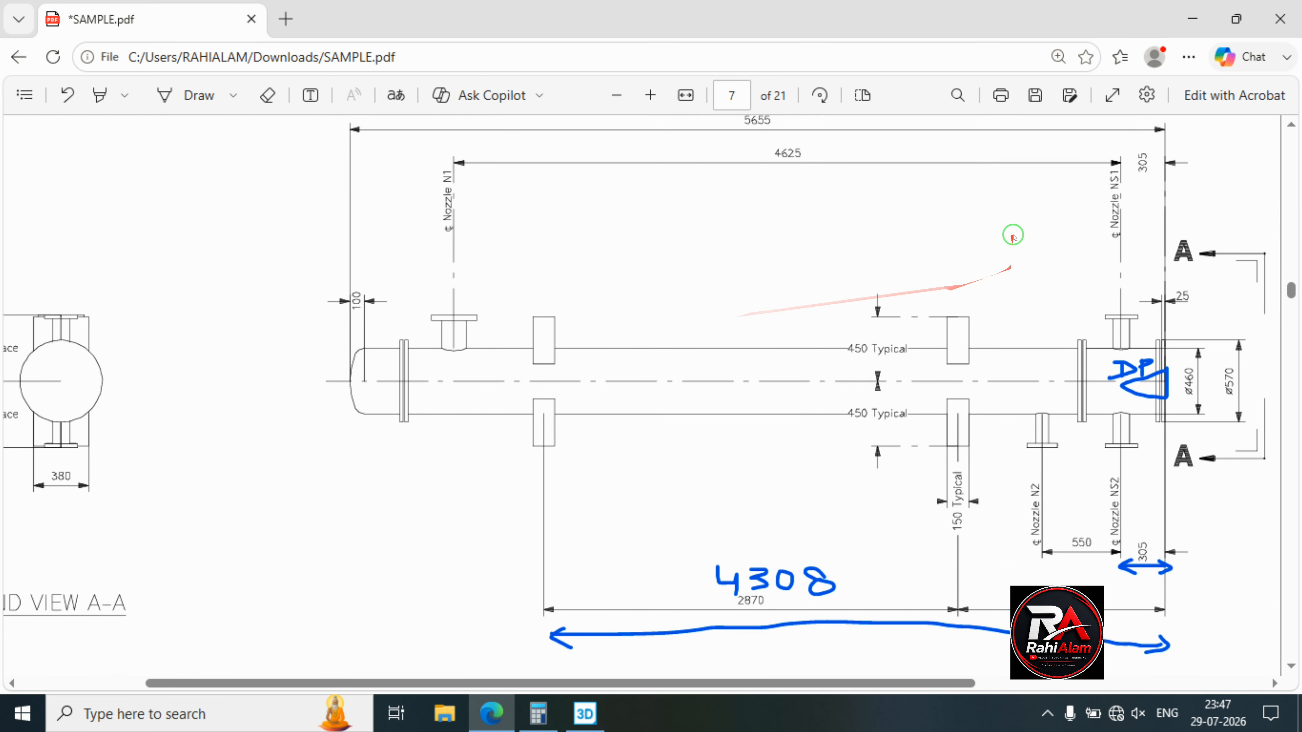
pyautogui.click(1190, 19)
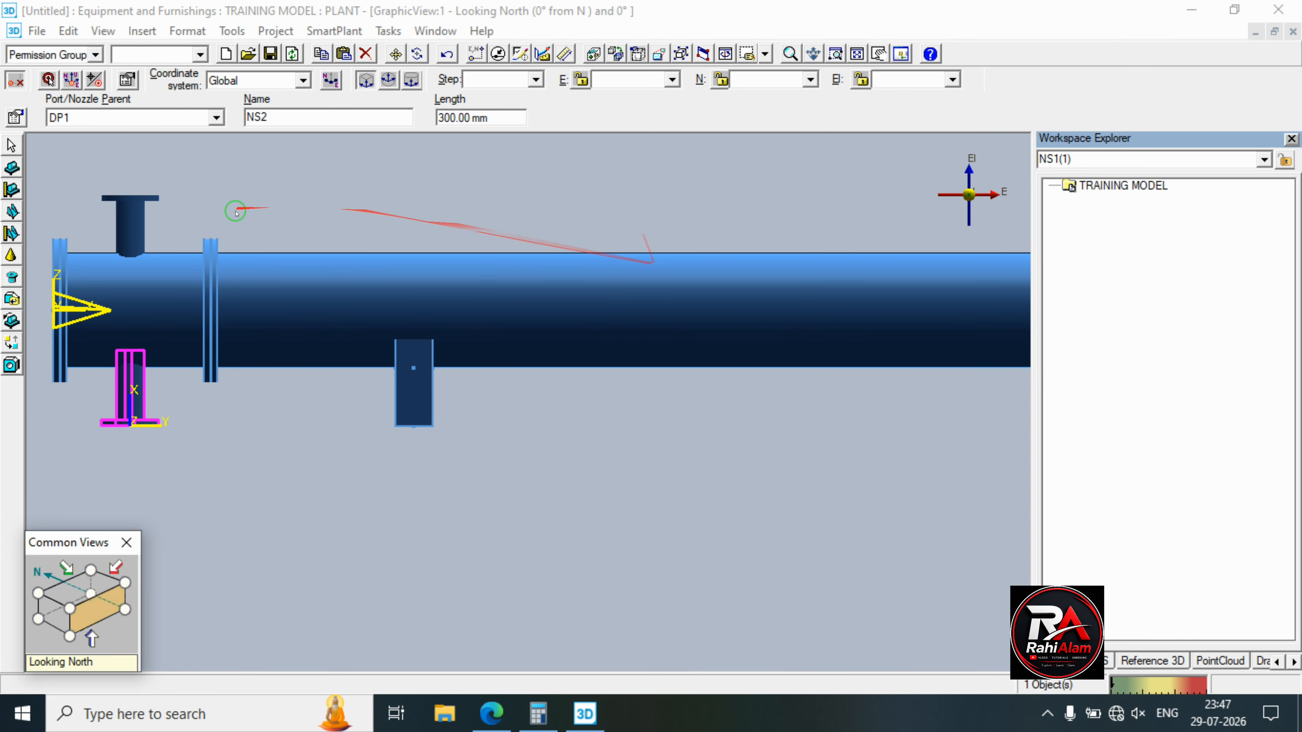
# Paste another copy of the NS1 nozzle in place on the vessel, with DP1 as its parent.
pyautogui.click(295, 143)
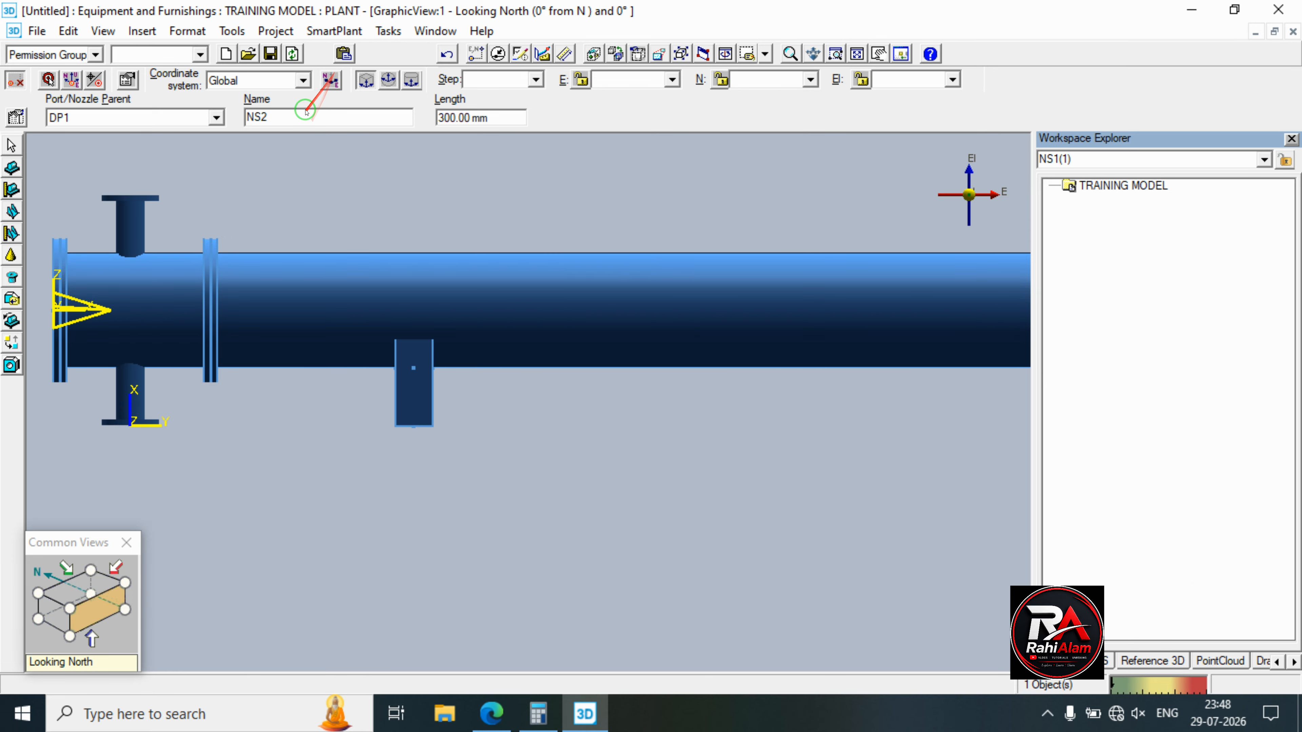
pyautogui.click(344, 56)
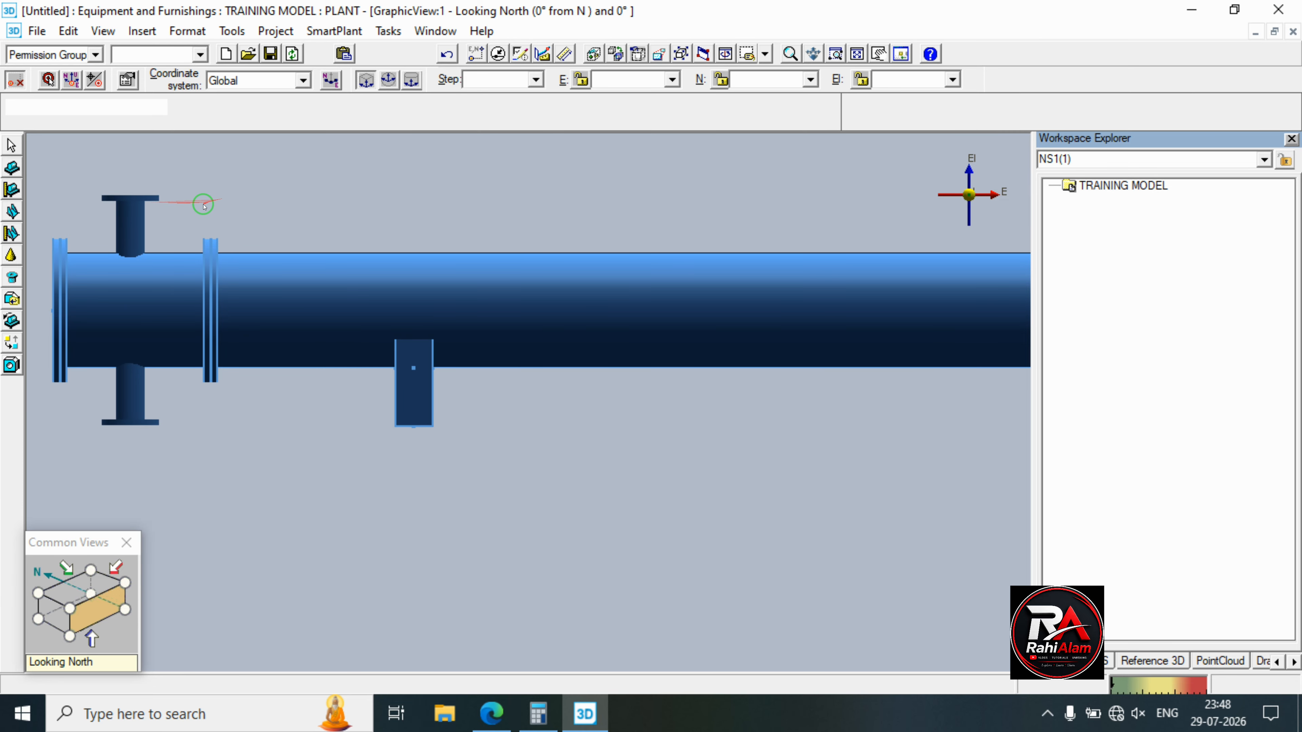
pyautogui.click(909, 230)
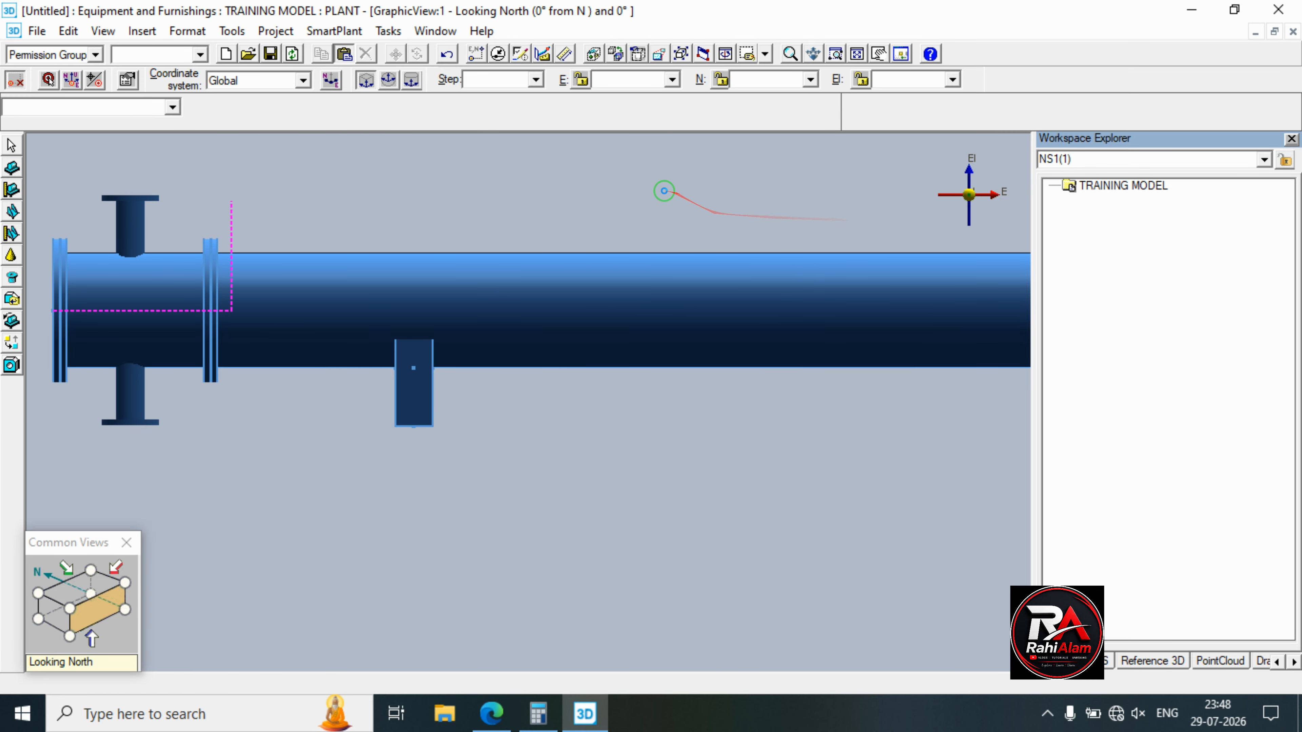
pyautogui.hotkey('ctrl', 'v')
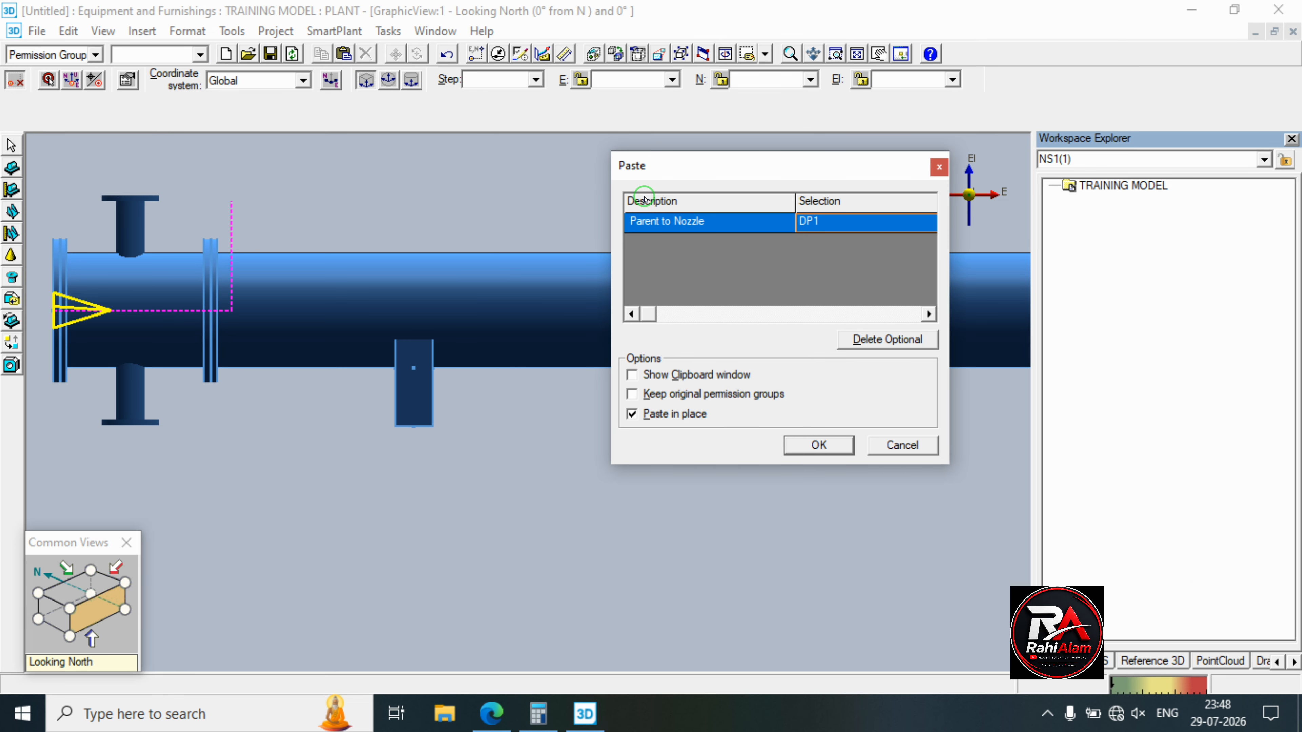
pyautogui.click(877, 339)
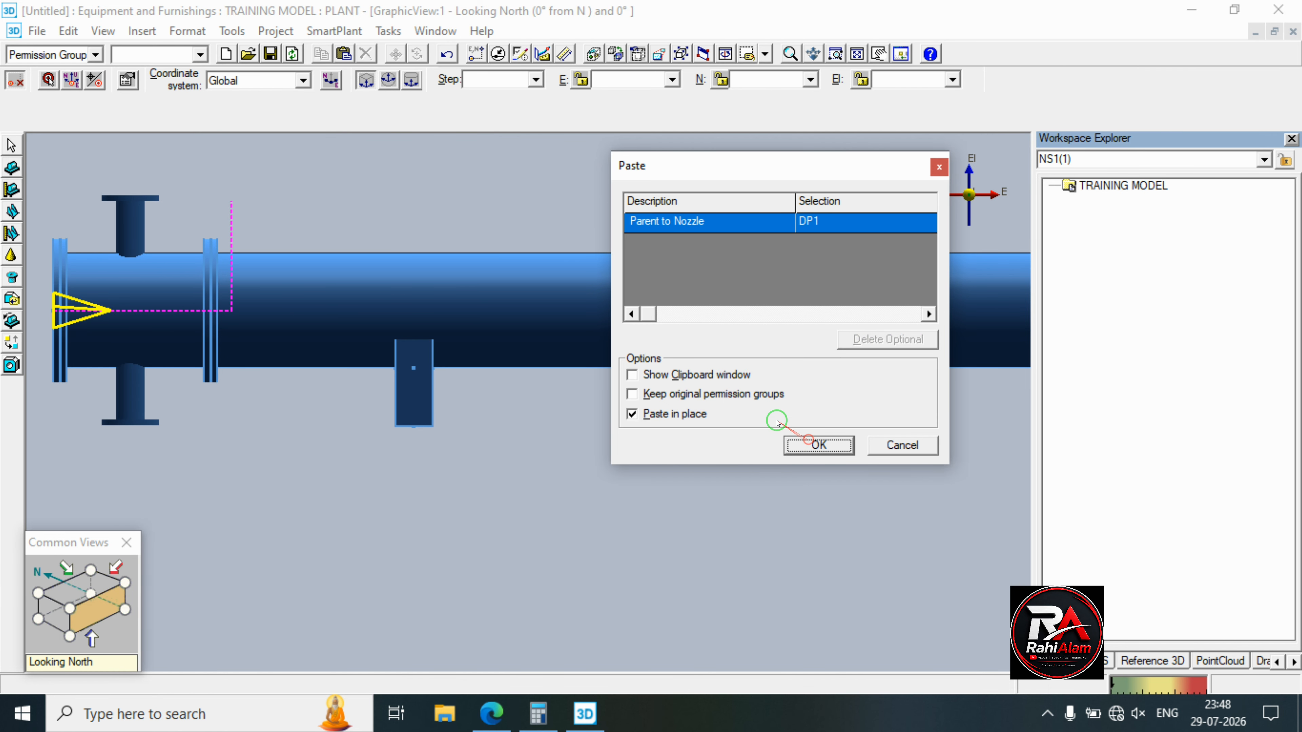
pyautogui.click(810, 441)
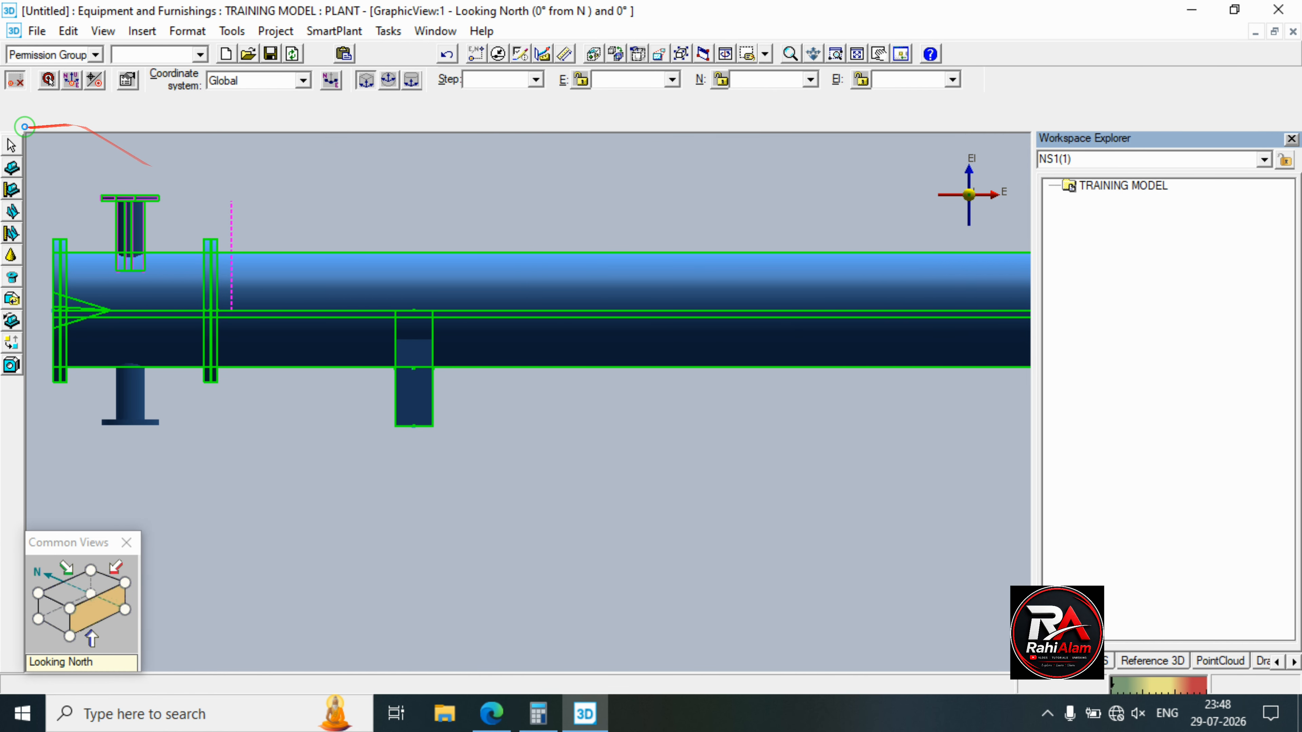
pyautogui.click(25, 127)
# Check nozzle N1's size, rating and facing in the nozzle specification table of SAMPLE.pdf.
pyautogui.click(511, 689)
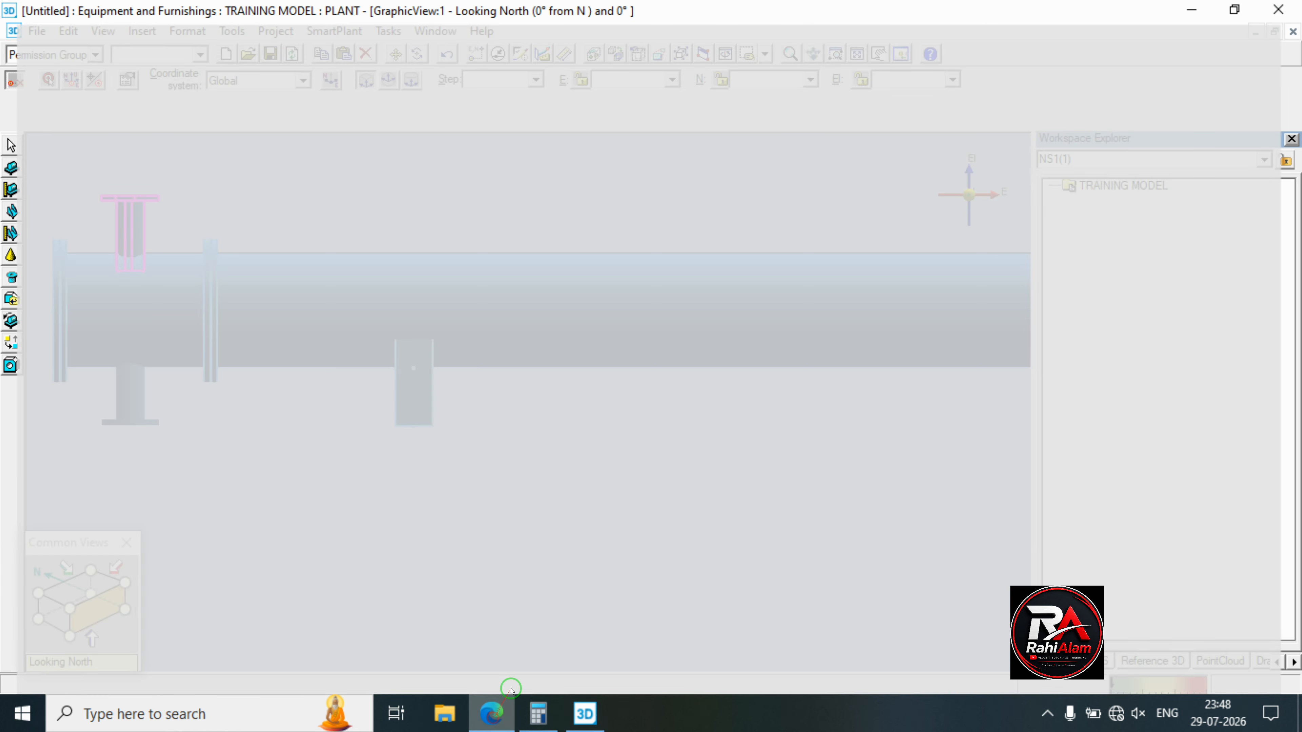
pyautogui.scroll(-8, 940, 401)
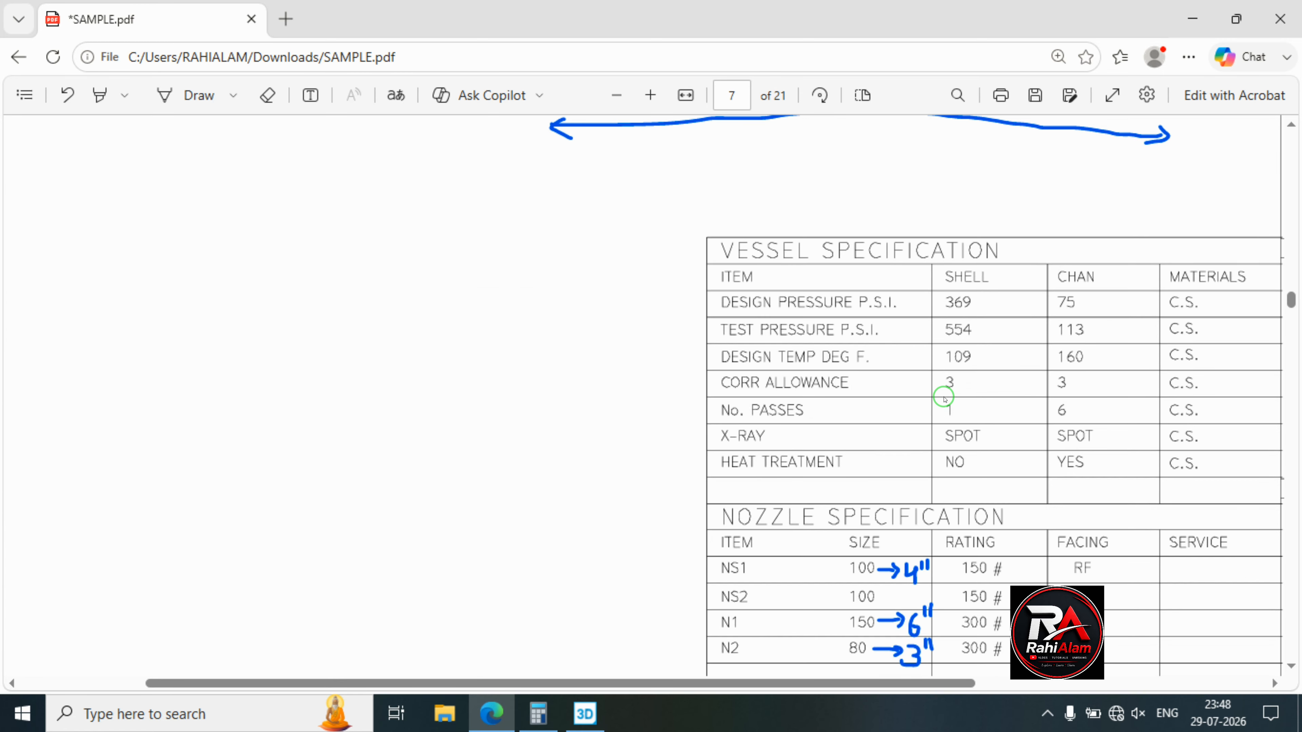
pyautogui.scroll(-1, 943, 398)
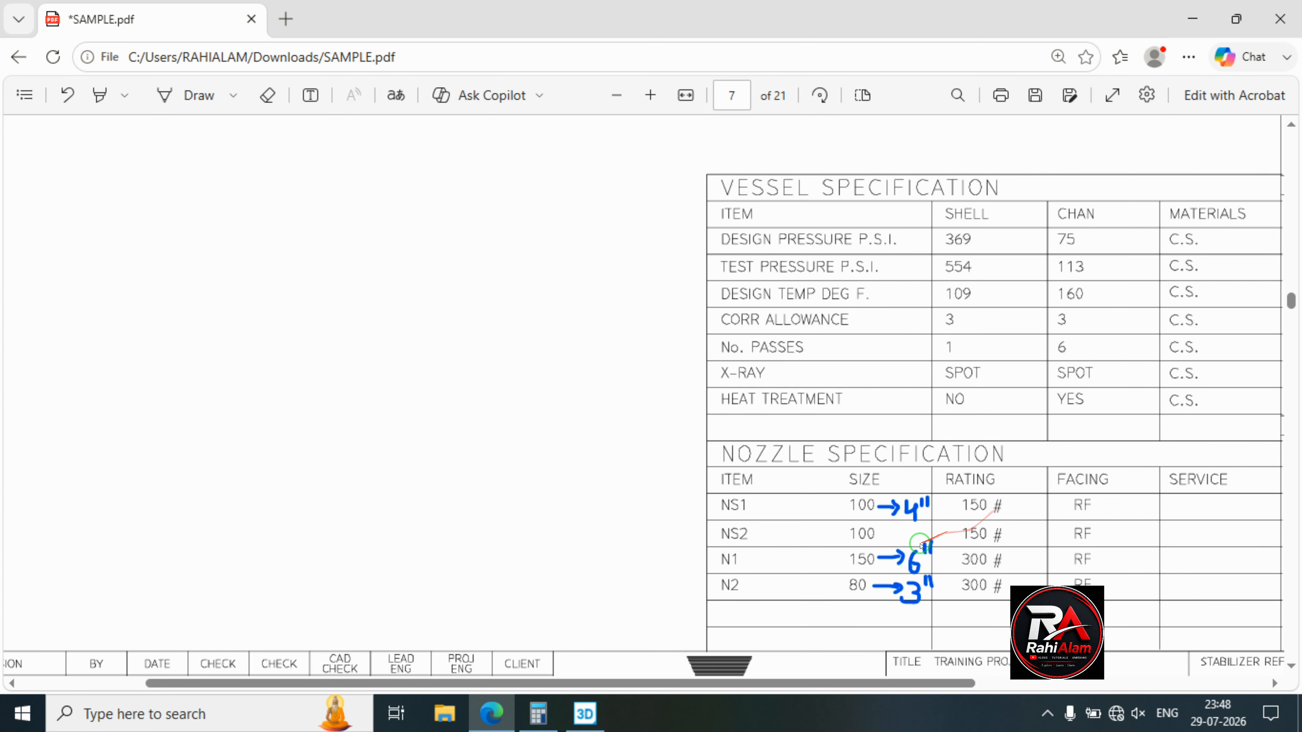
pyautogui.click(1199, 24)
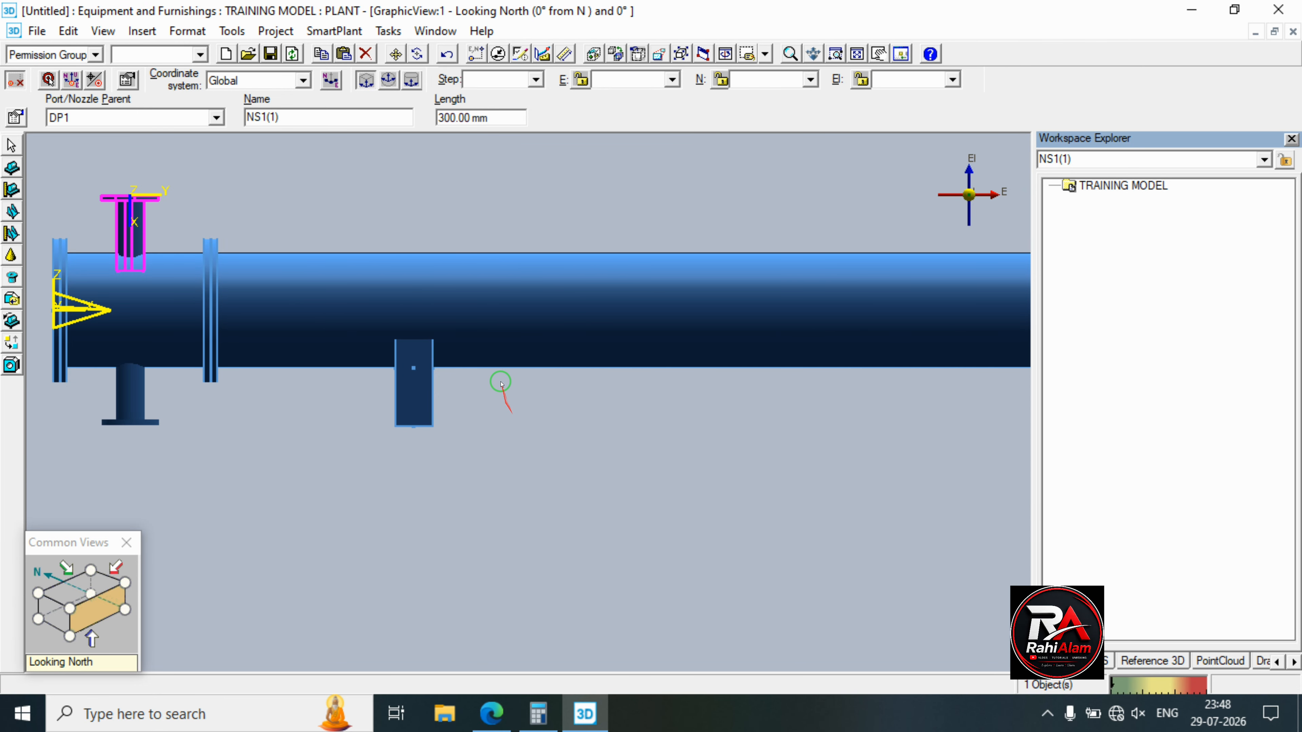
# Following the vessel elevation in SAMPLE.pdf, set the pasted nozzle's N1 location distance to 4930 mm with radial placement.
pyautogui.scroll(-3, 505, 379)
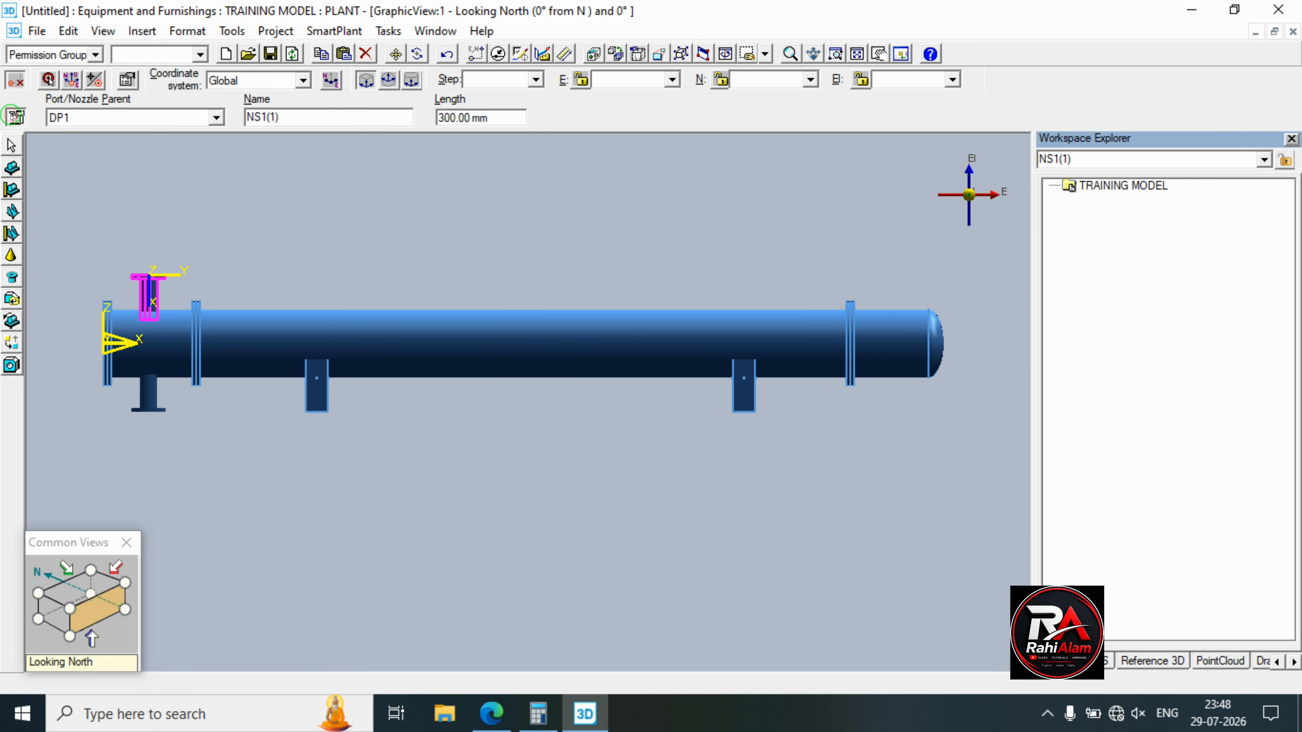
pyautogui.click(10, 145)
pyautogui.click(349, 199)
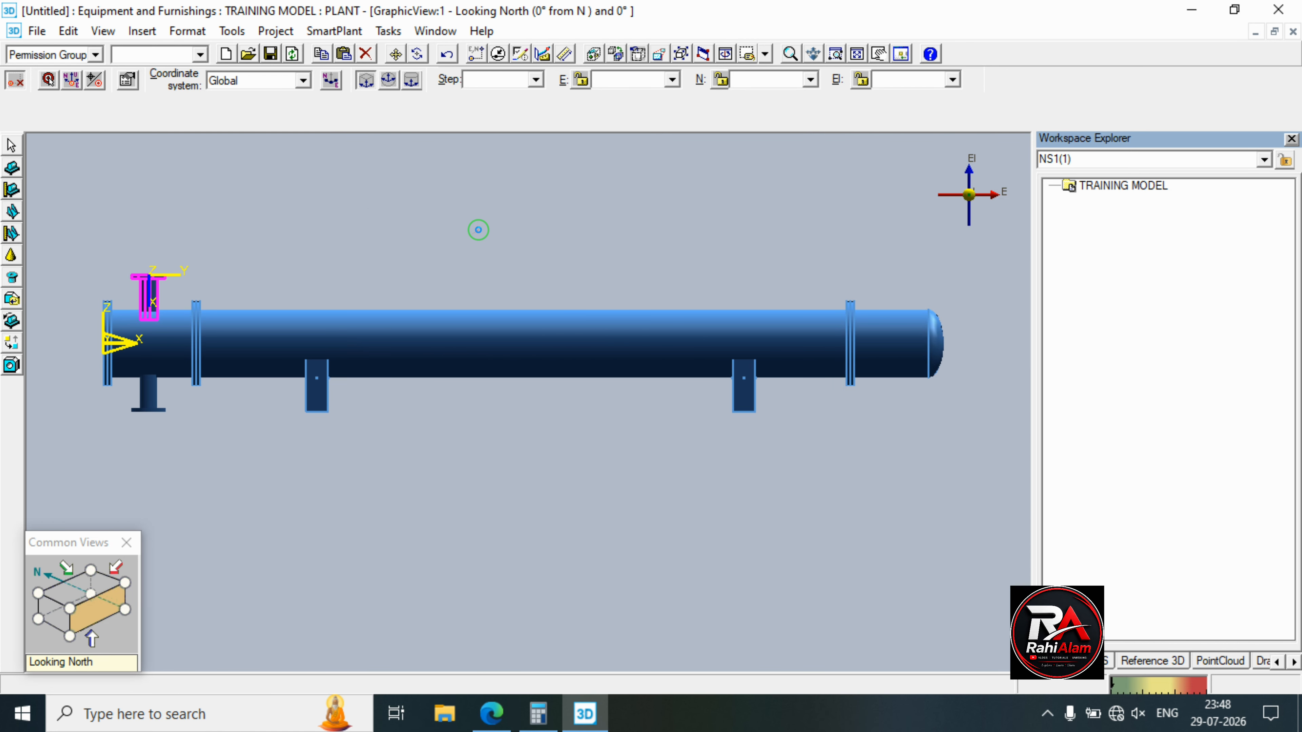
pyautogui.click(505, 719)
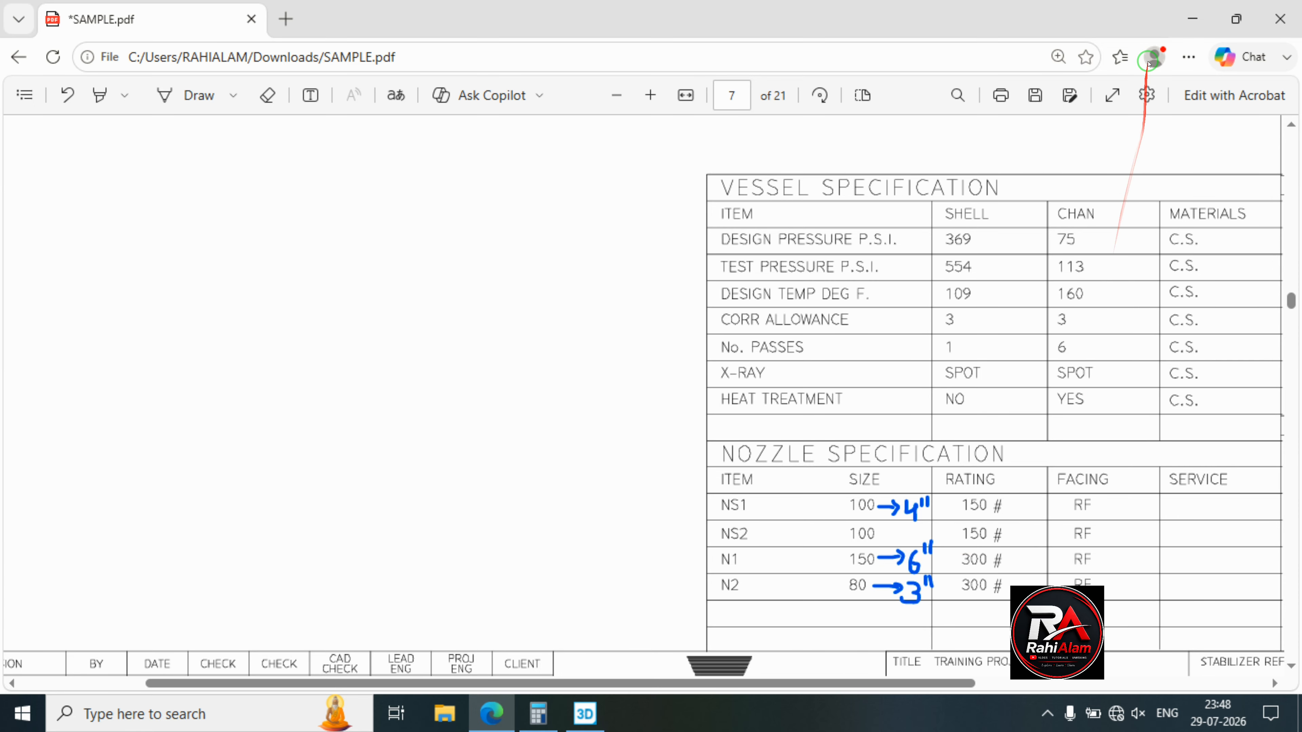
pyautogui.click(1192, 19)
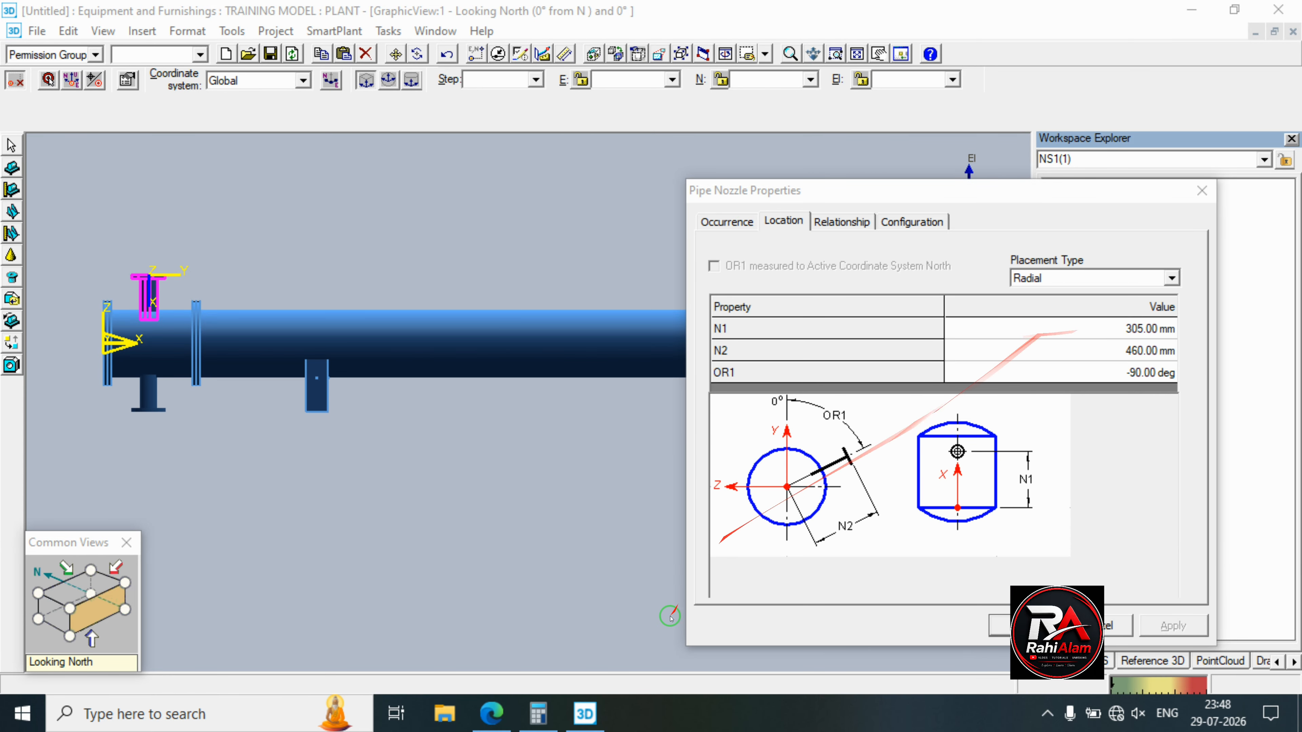
pyautogui.click(485, 720)
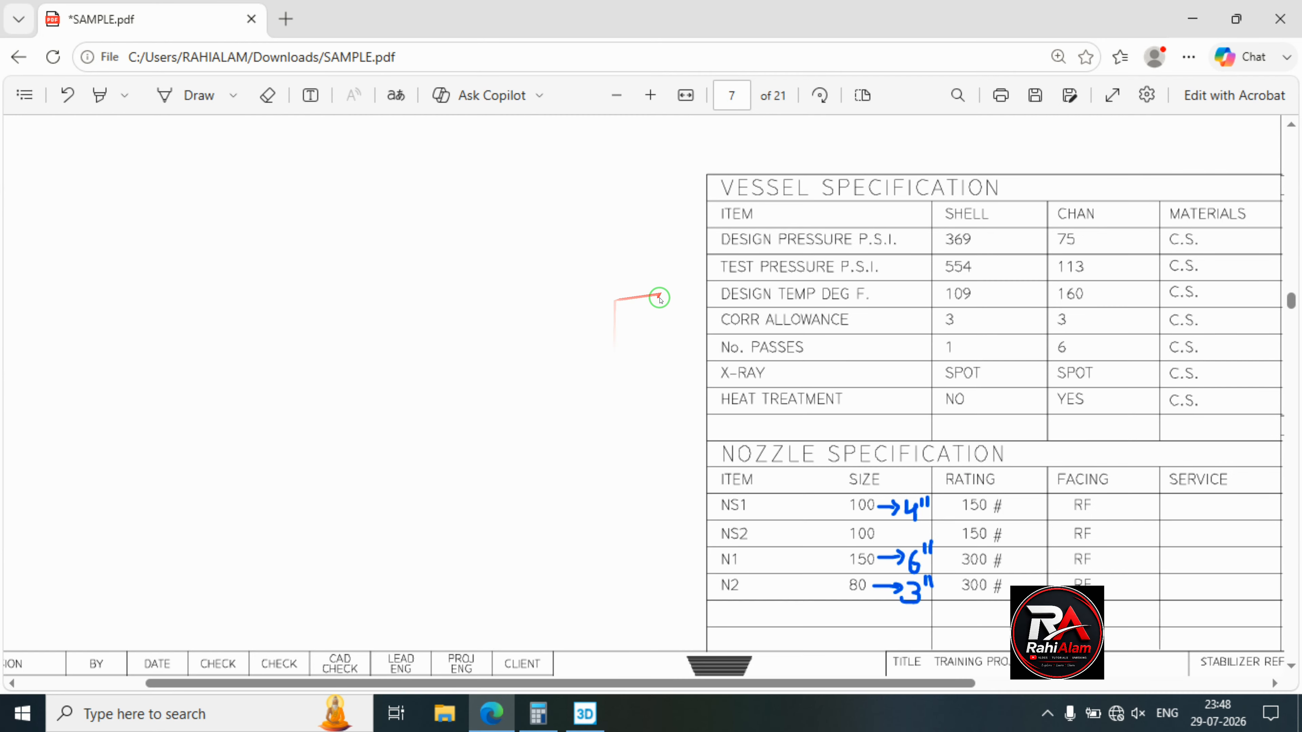
pyautogui.scroll(10, 598, 364)
pyautogui.scroll(10, 597, 363)
pyautogui.scroll(-9, 596, 361)
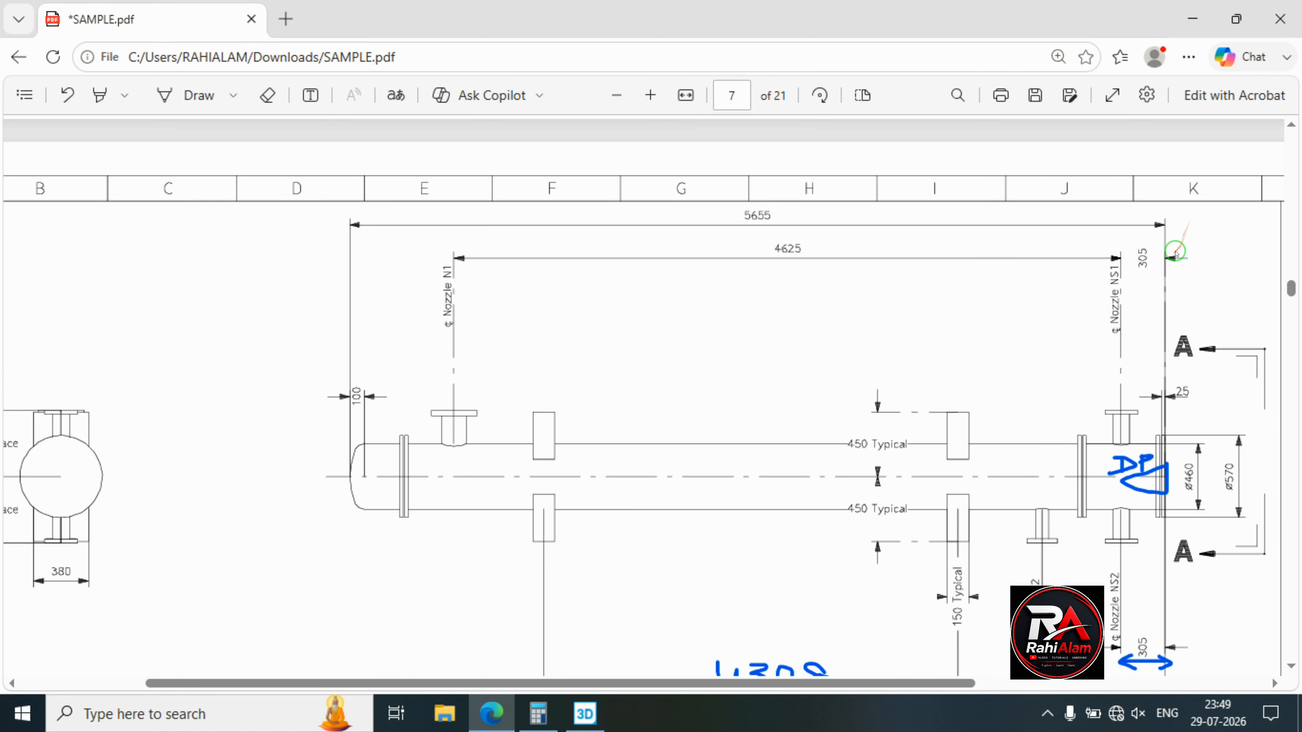
pyautogui.click(1192, 18)
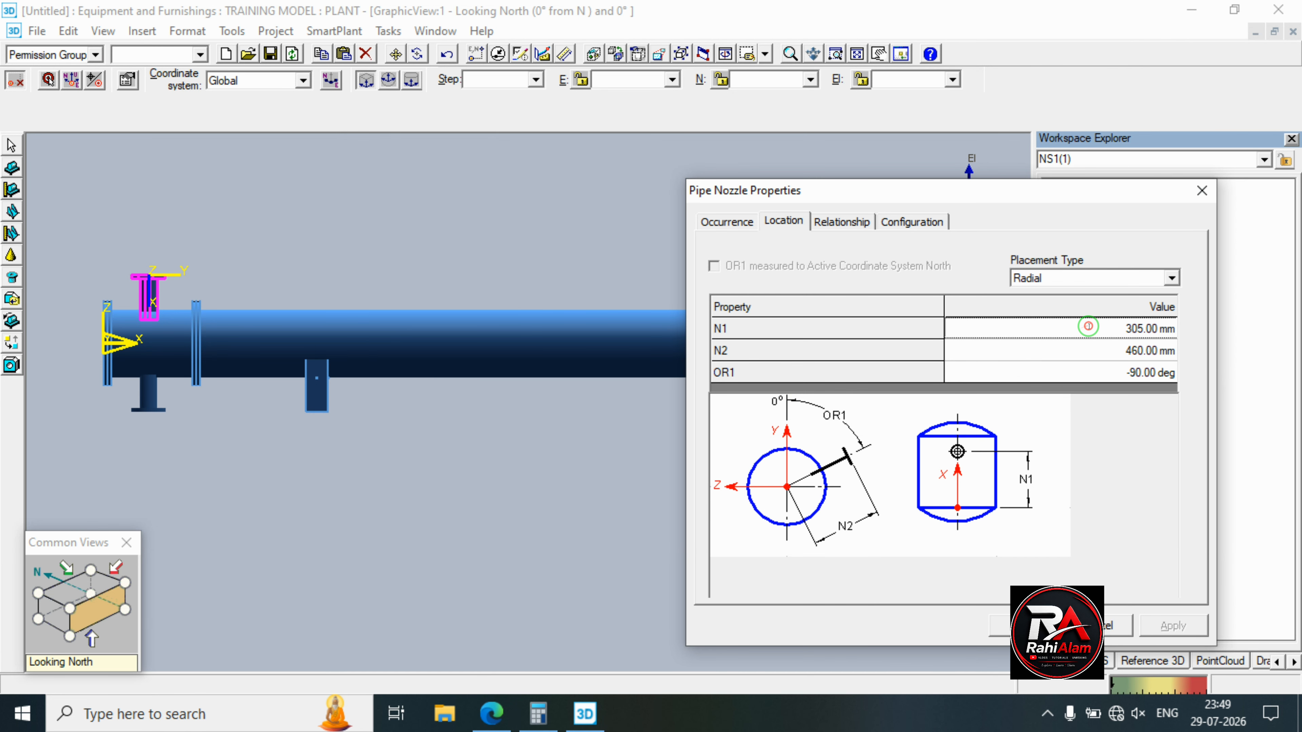
pyautogui.click(1088, 326)
pyautogui.write('4930')
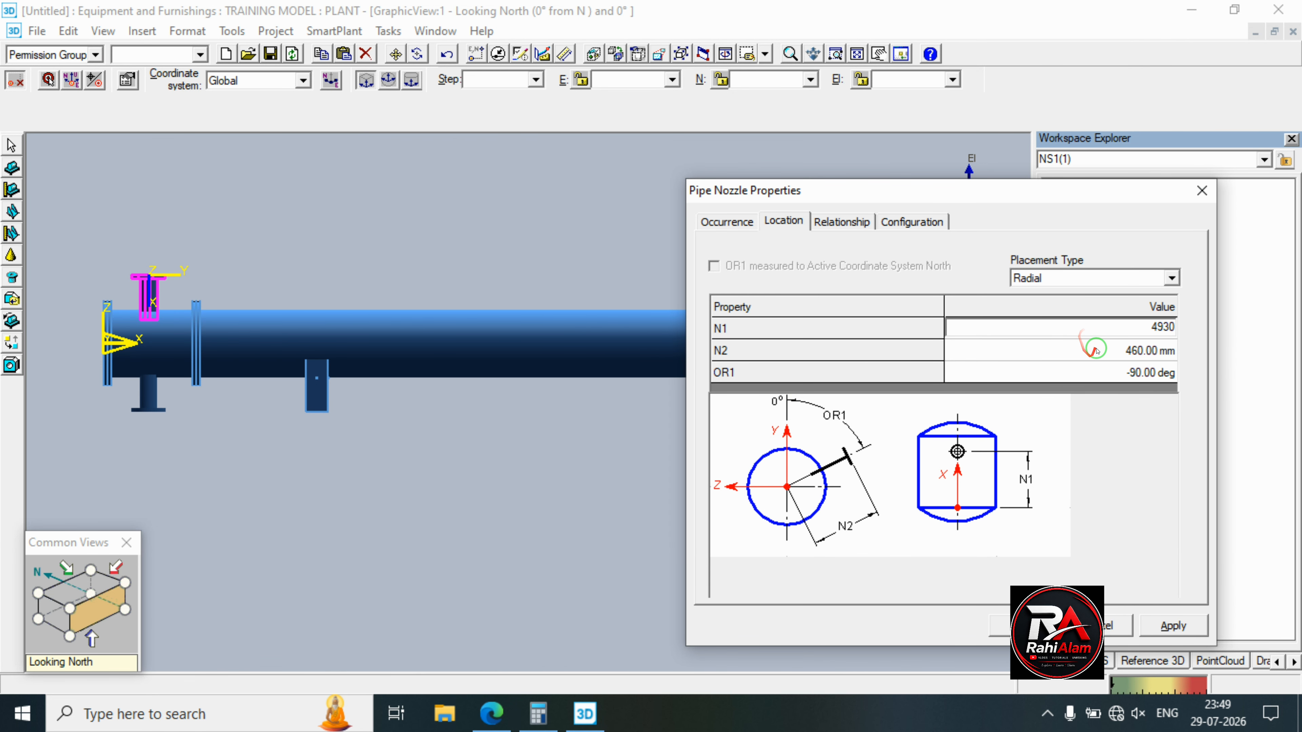
# Rename the pasted nozzle N1, set its nominal size to 6 in and pressure rating to CL300, and accept the properties.
pyautogui.click(726, 222)
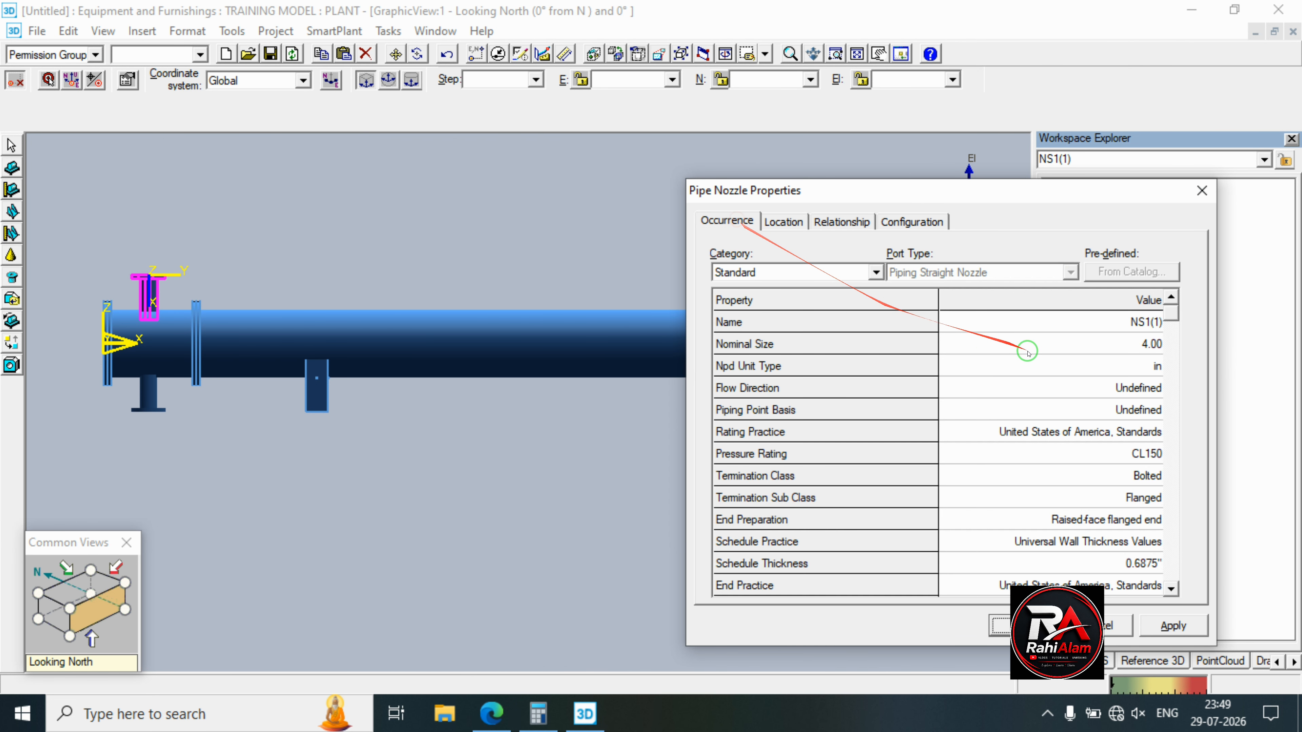
pyautogui.click(1126, 321)
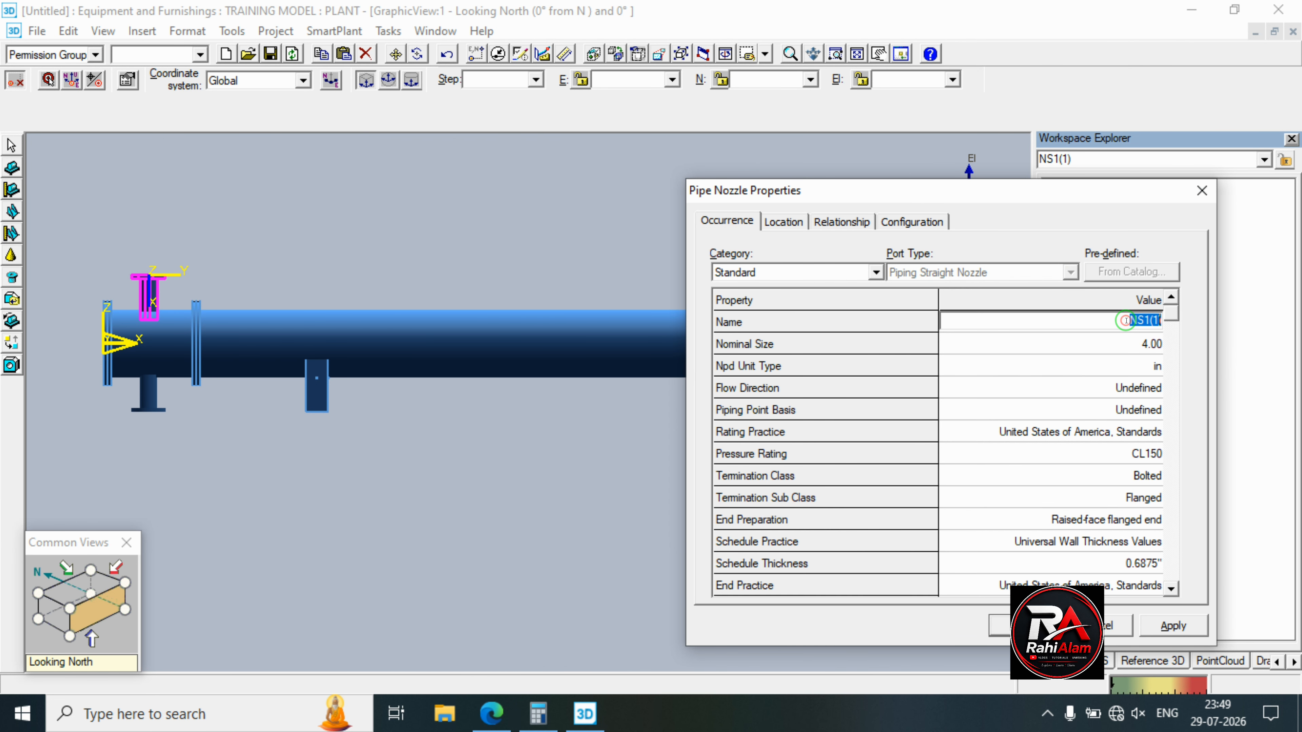
pyautogui.click(1135, 344)
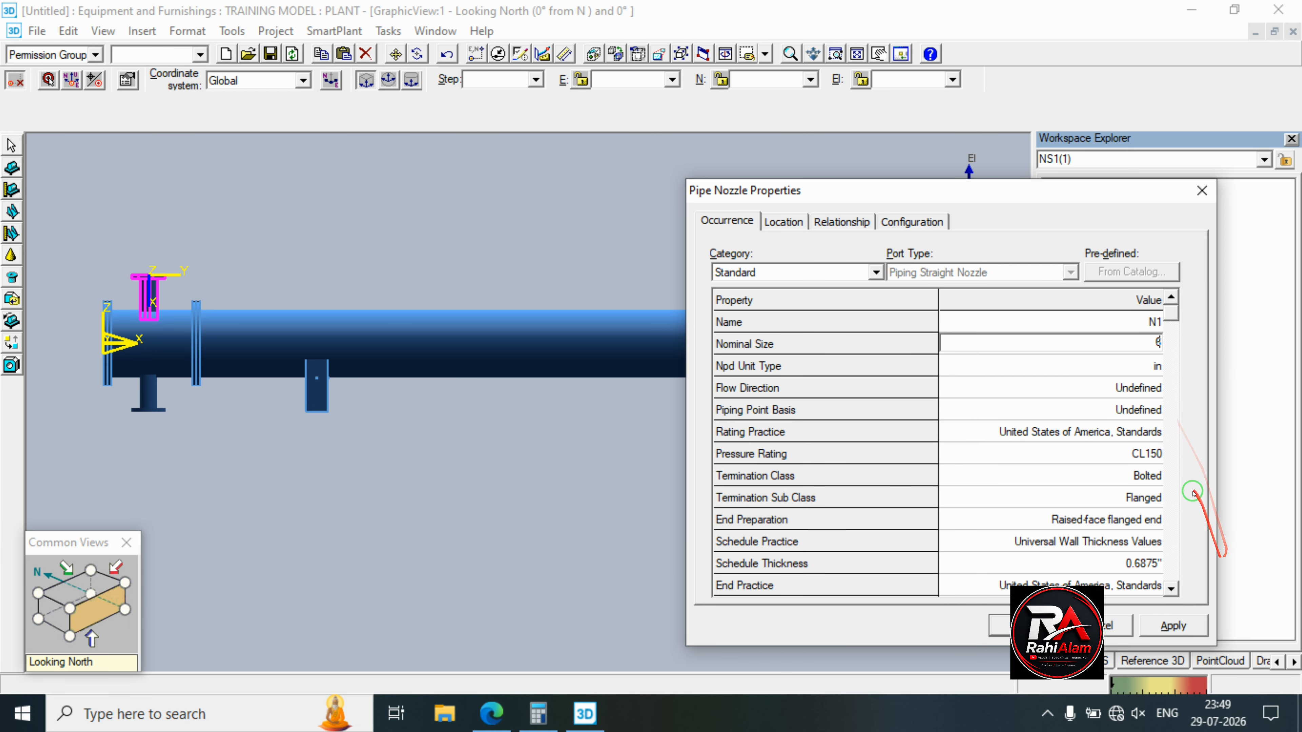
pyautogui.click(1123, 454)
pyautogui.click(1128, 456)
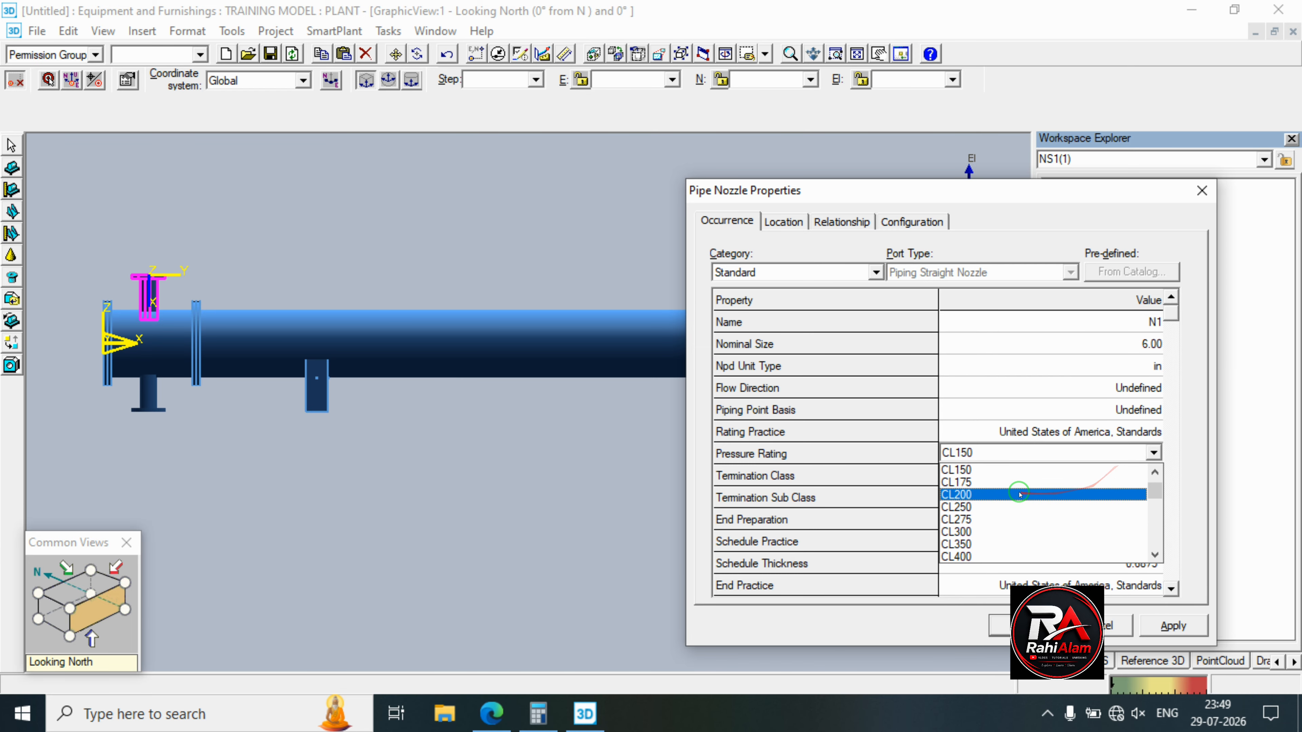
pyautogui.click(1010, 527)
pyautogui.click(1161, 634)
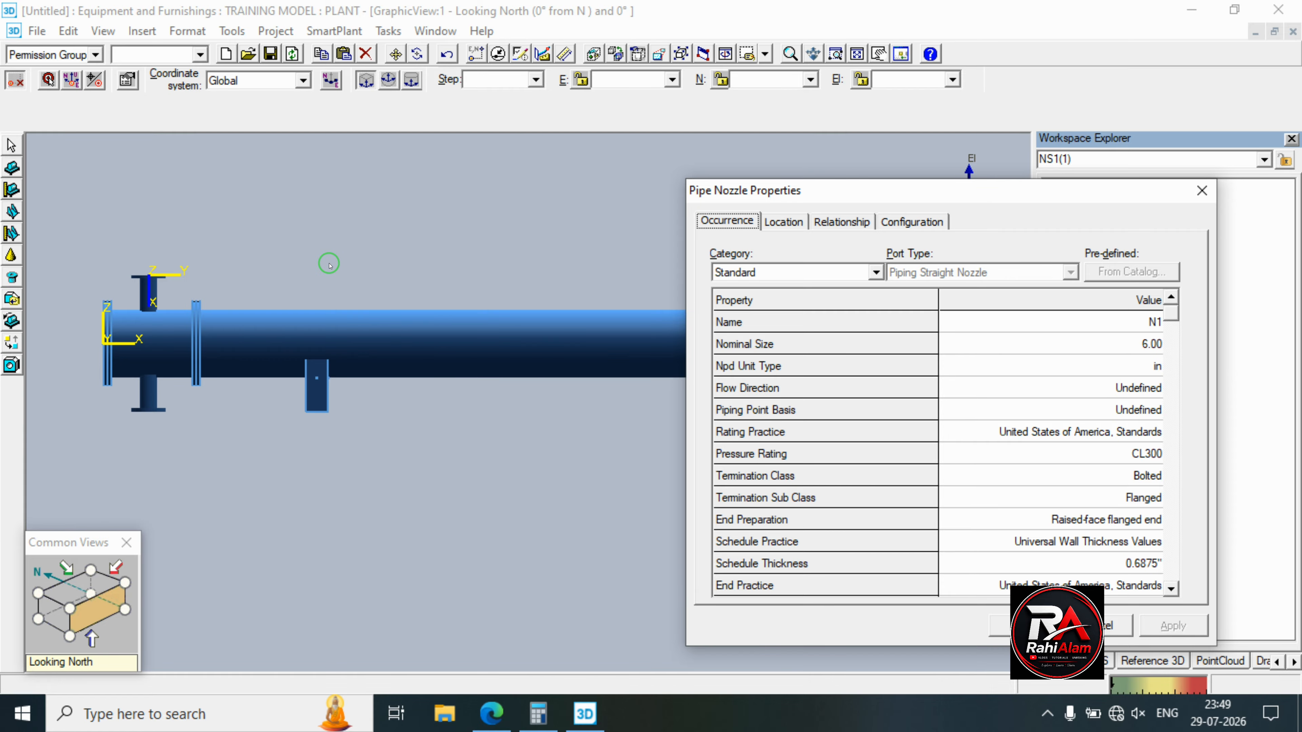
pyautogui.moveTo(330, 266); pyautogui.dragTo(266, 279, button='middle')
pyautogui.scroll(-1, 260, 281)
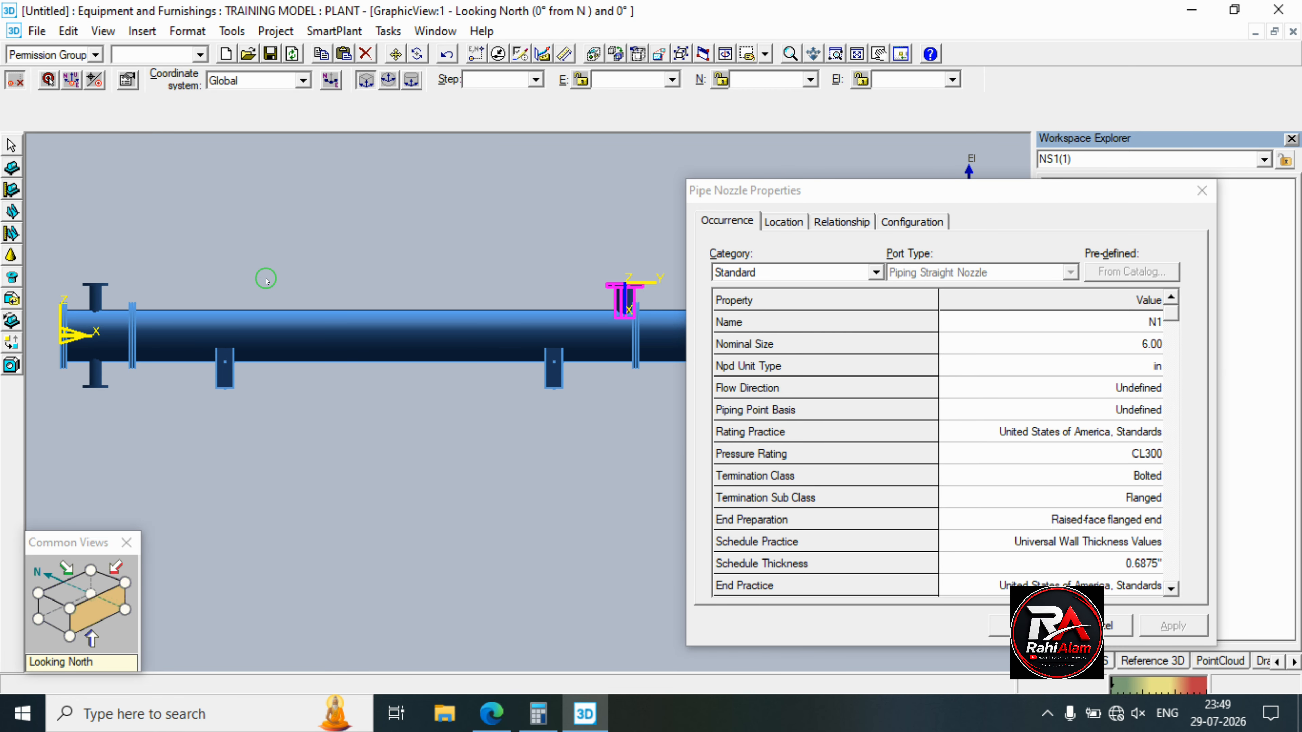
pyautogui.moveTo(513, 316); pyautogui.dragTo(511, 299, button='middle')
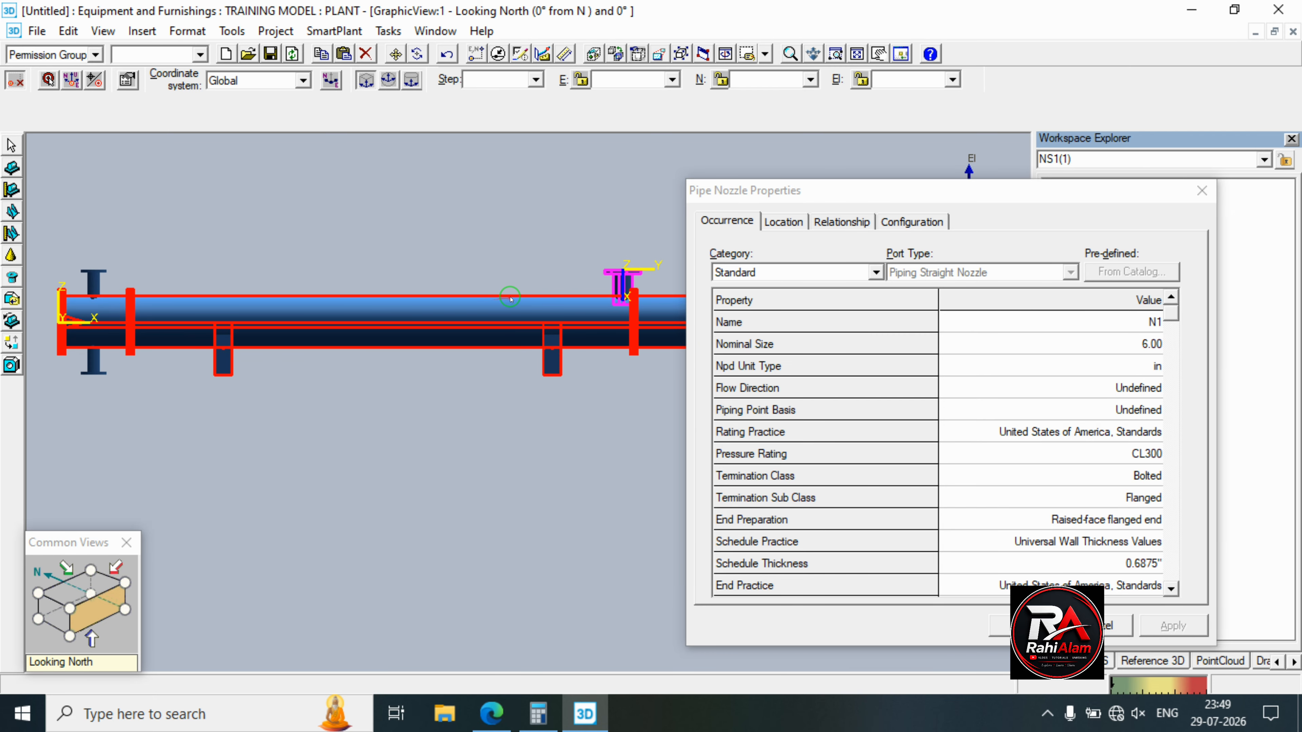
pyautogui.click(1024, 628)
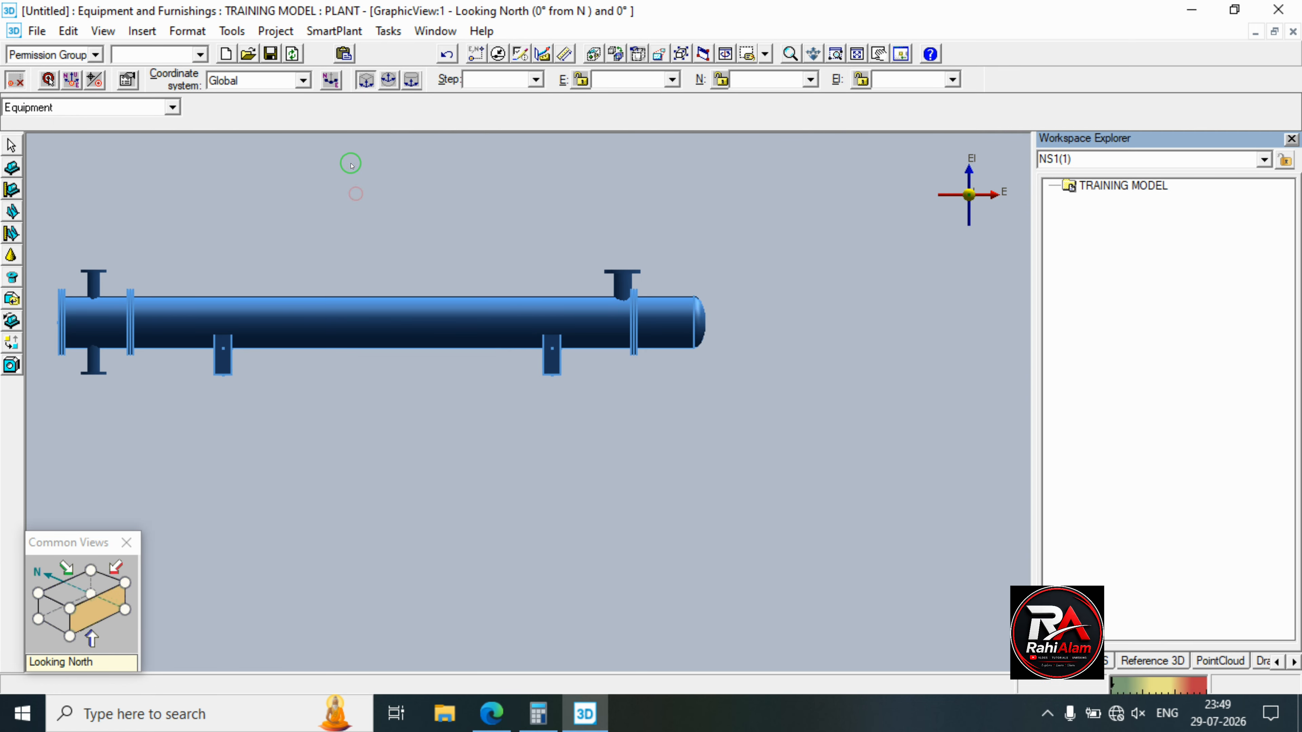
# Paste one more copy of the NS1 nozzle in place under DP1 as the basis for nozzle N2.
pyautogui.click(344, 53)
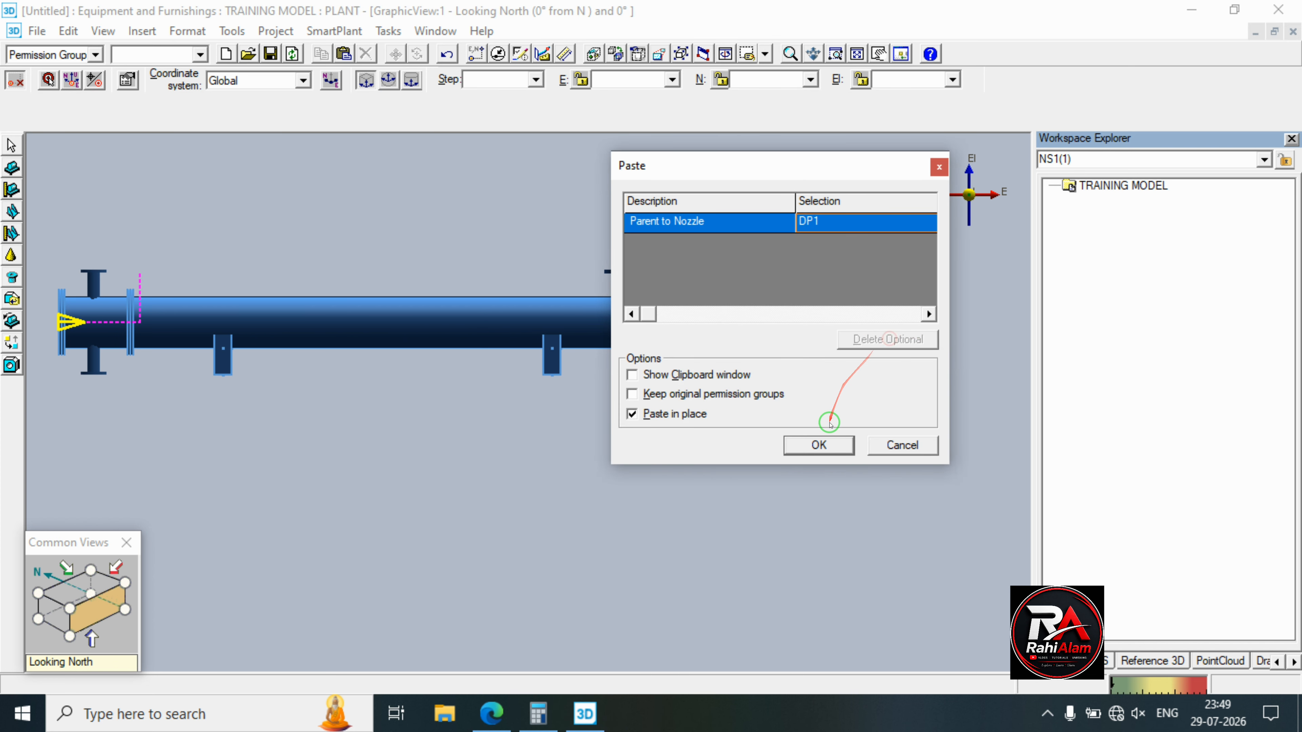
pyautogui.click(818, 444)
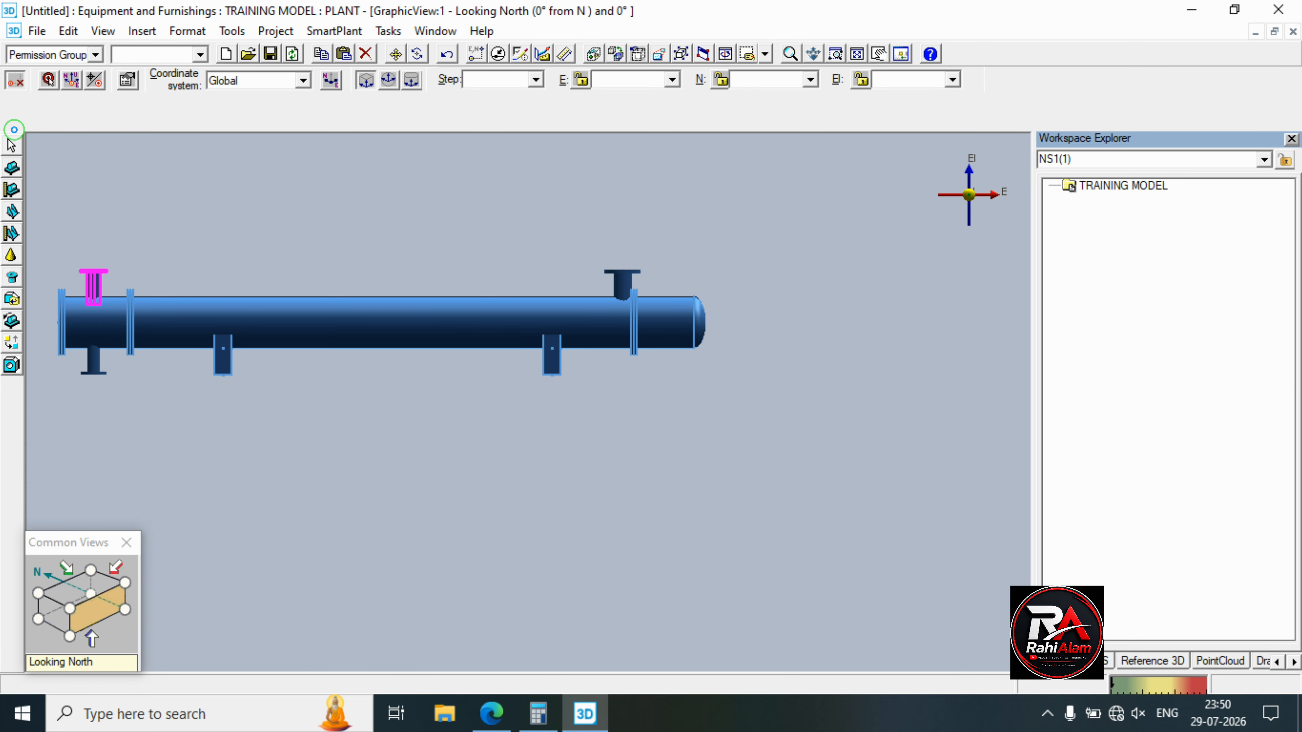
# Review nozzle N2's distance from NS2 in the SAMPLE.pdf elevation, along with its size, rating and facing in the nozzle specification.
pyautogui.click(491, 713)
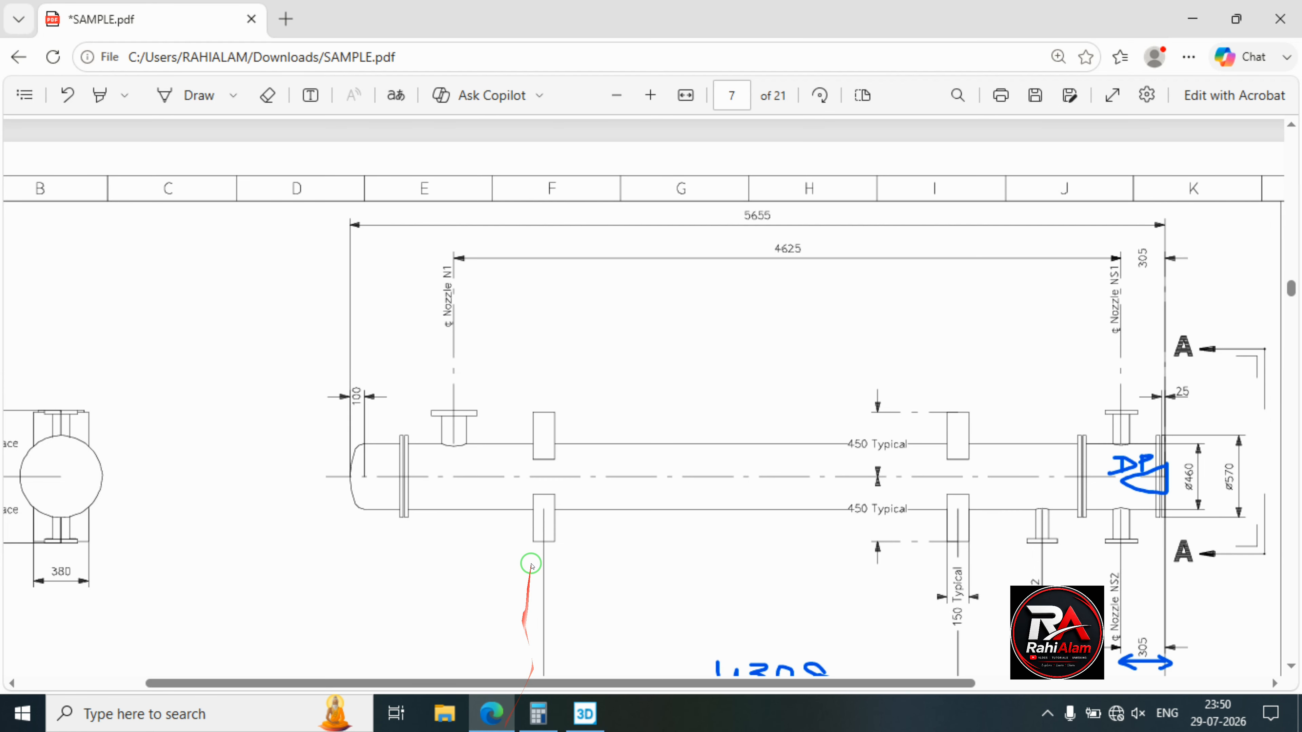
pyautogui.scroll(-5, 724, 512)
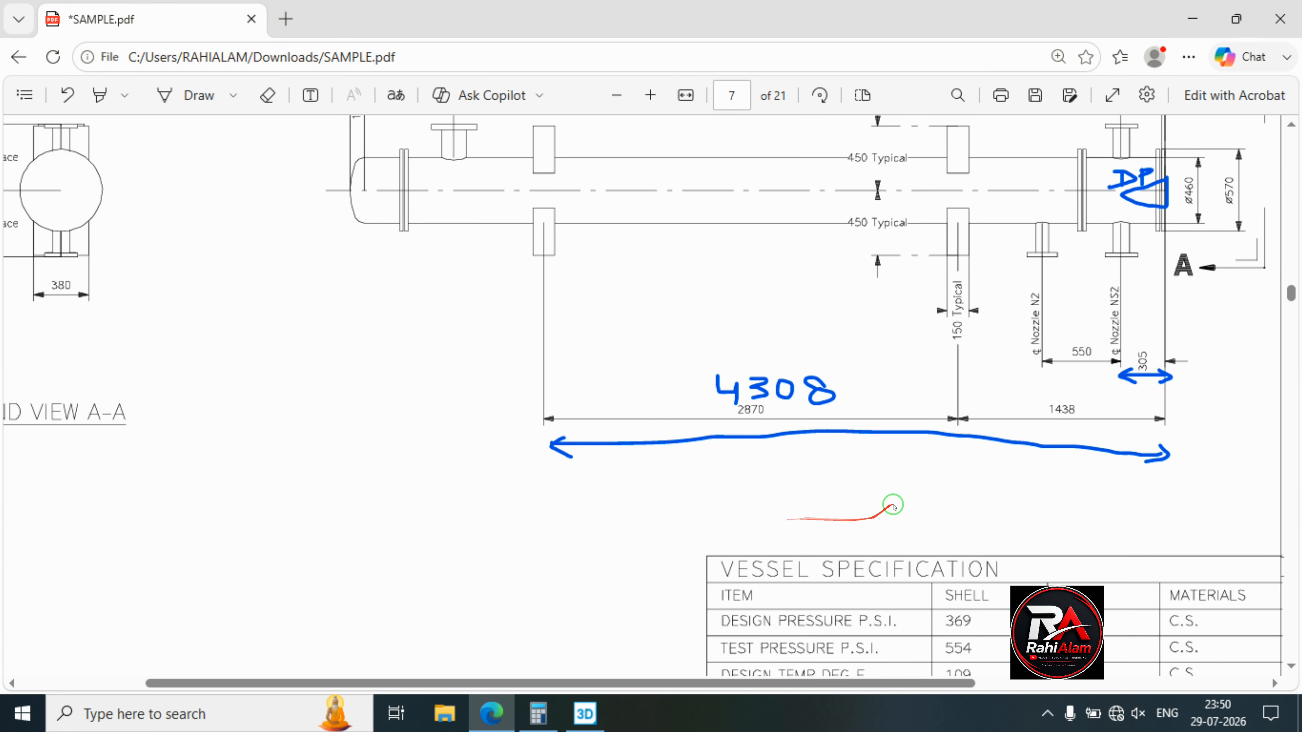
pyautogui.scroll(2, 1042, 432)
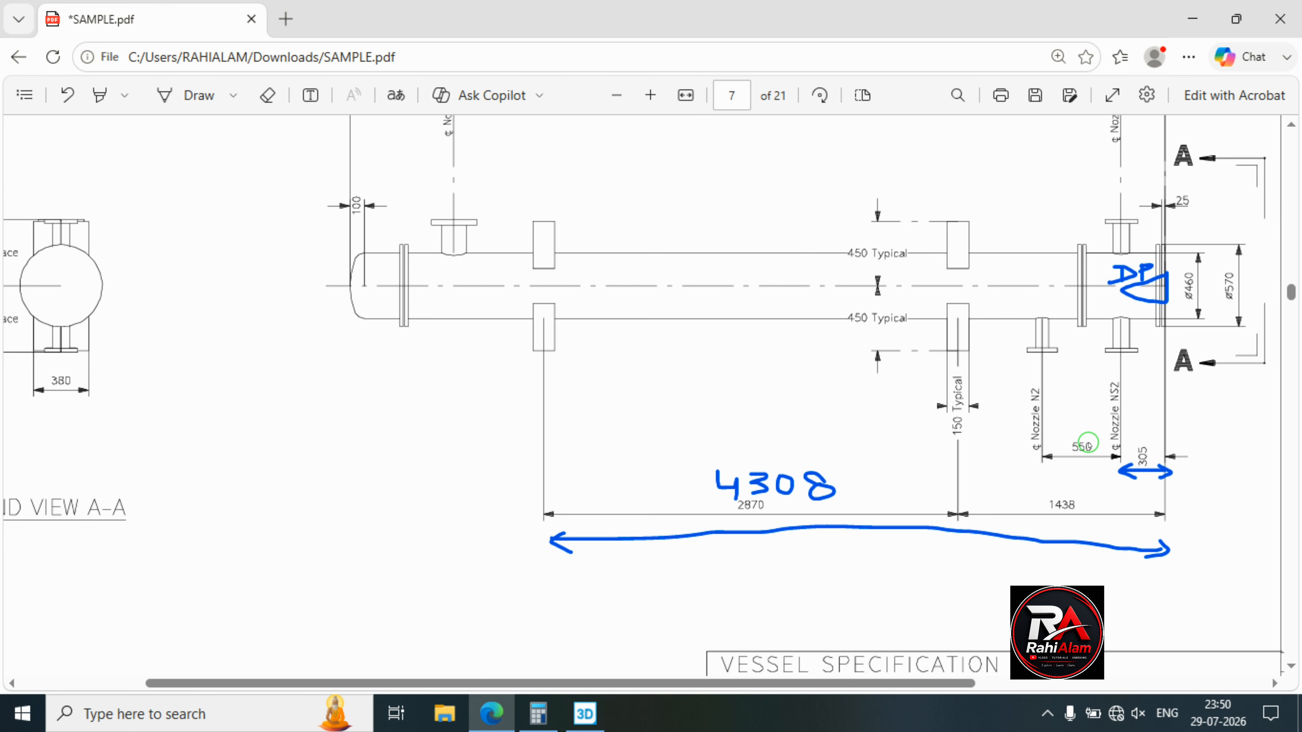
pyautogui.click(1192, 19)
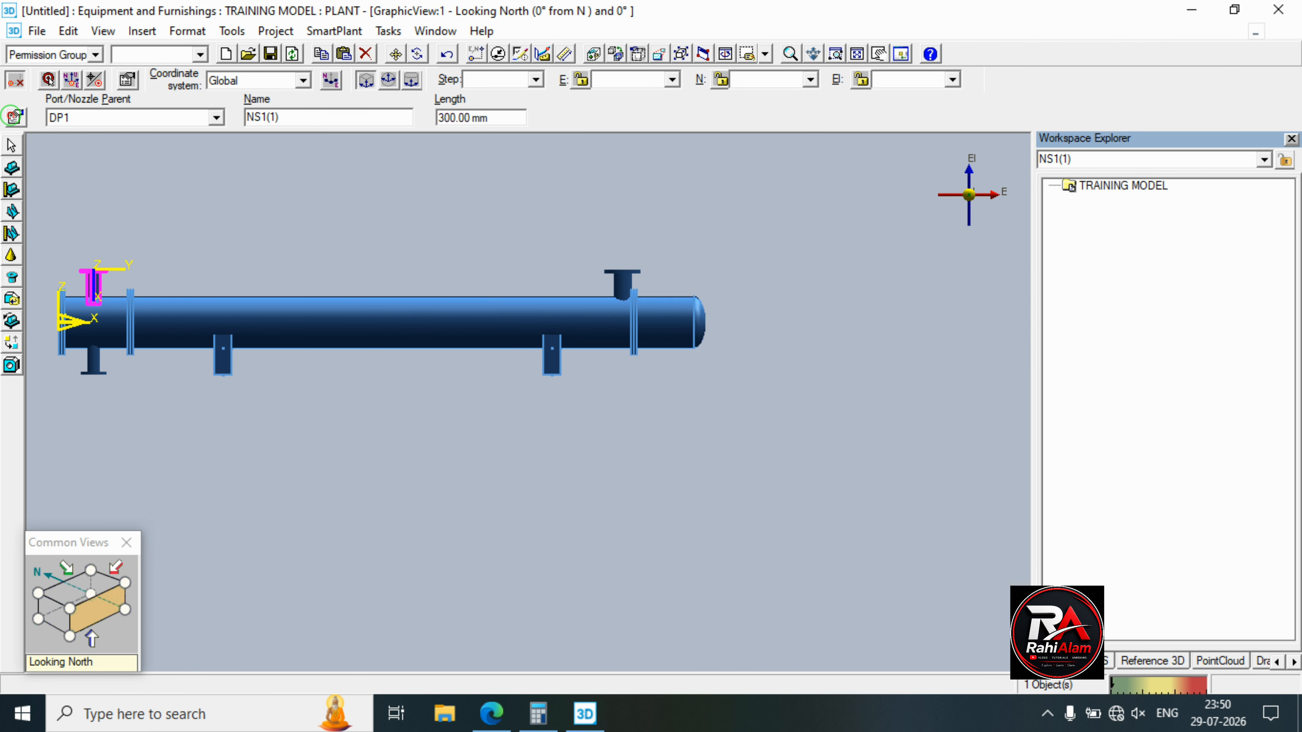
pyautogui.click(349, 234)
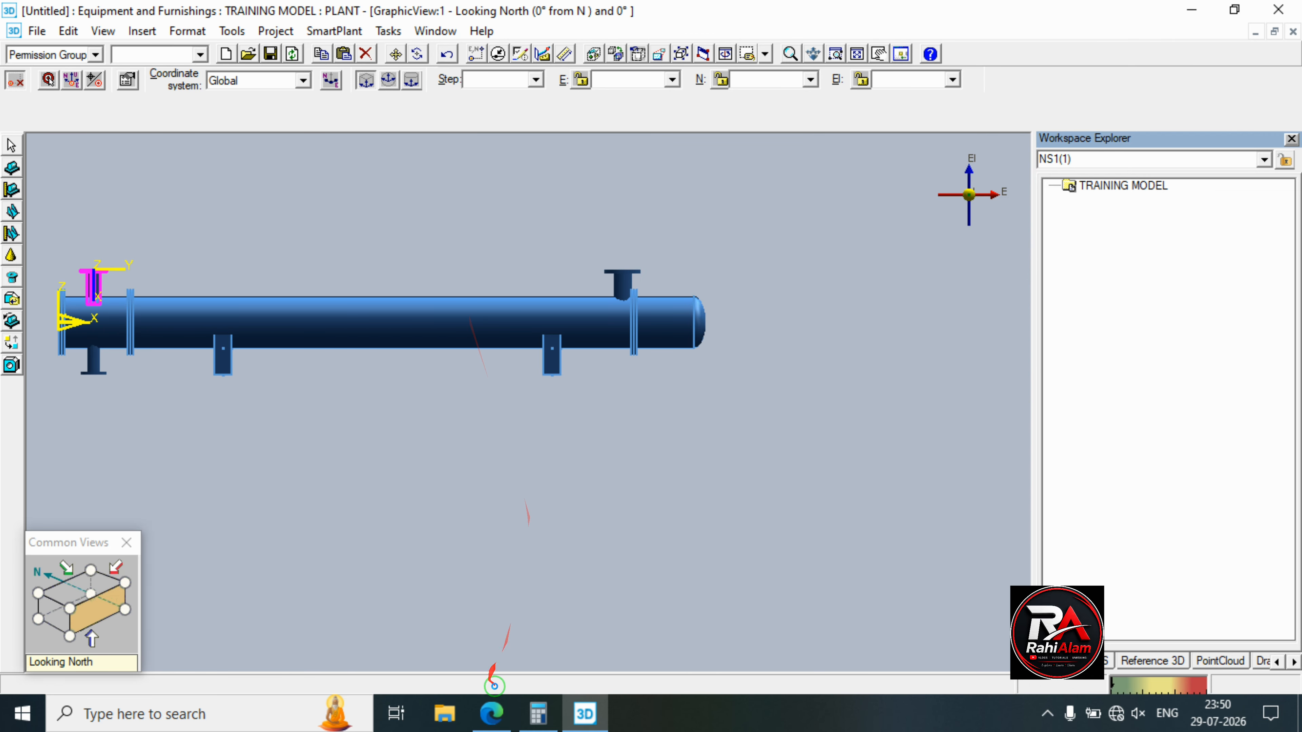
pyautogui.click(491, 713)
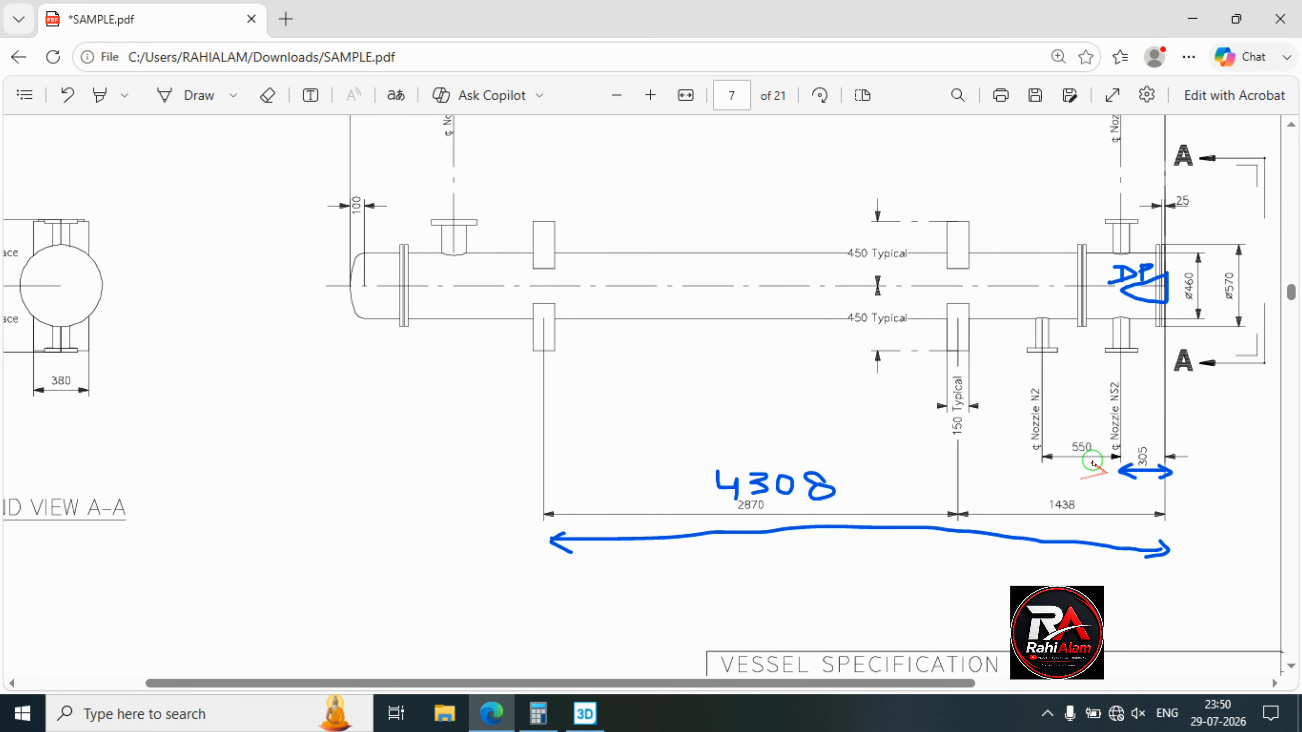
pyautogui.scroll(2, 1092, 462)
pyautogui.scroll(-10, 1093, 461)
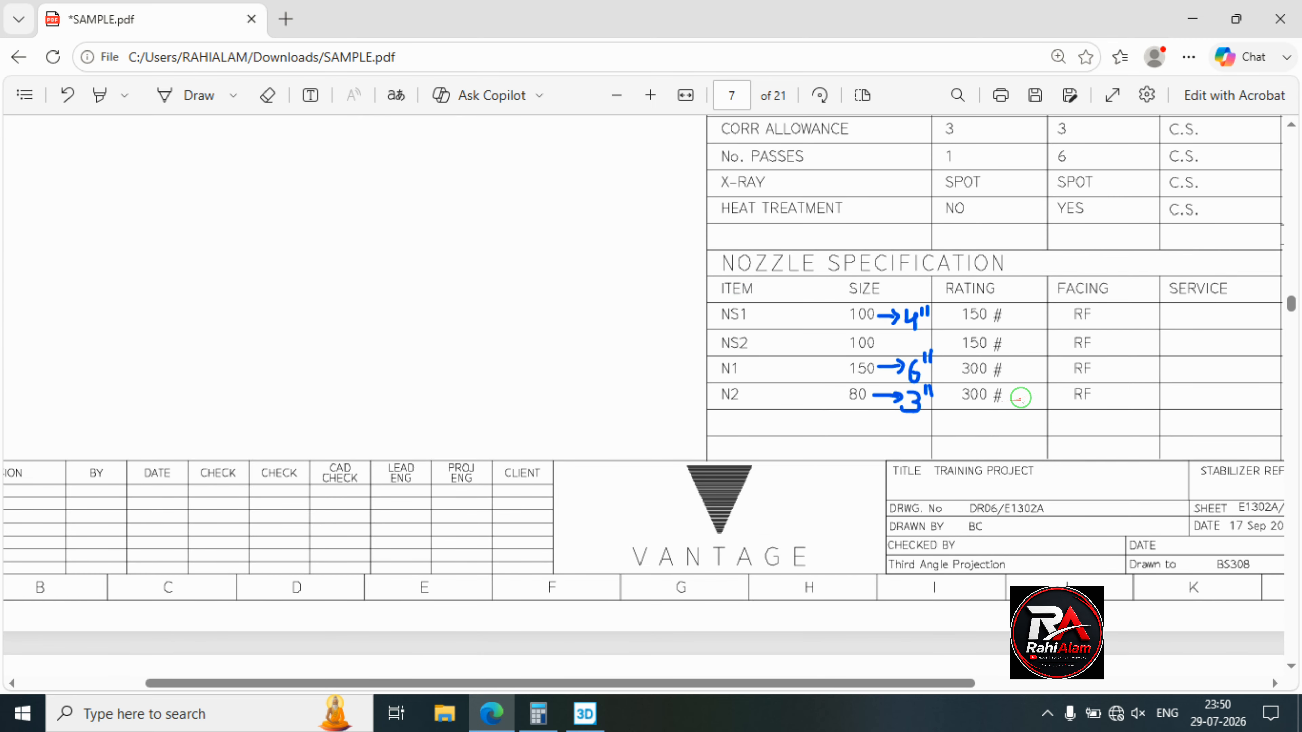
# Back in the 3D model, rename the pasted nozzle N2 and set its nominal size to 3 in and pressure rating to CL300.
pyautogui.click(1193, 18)
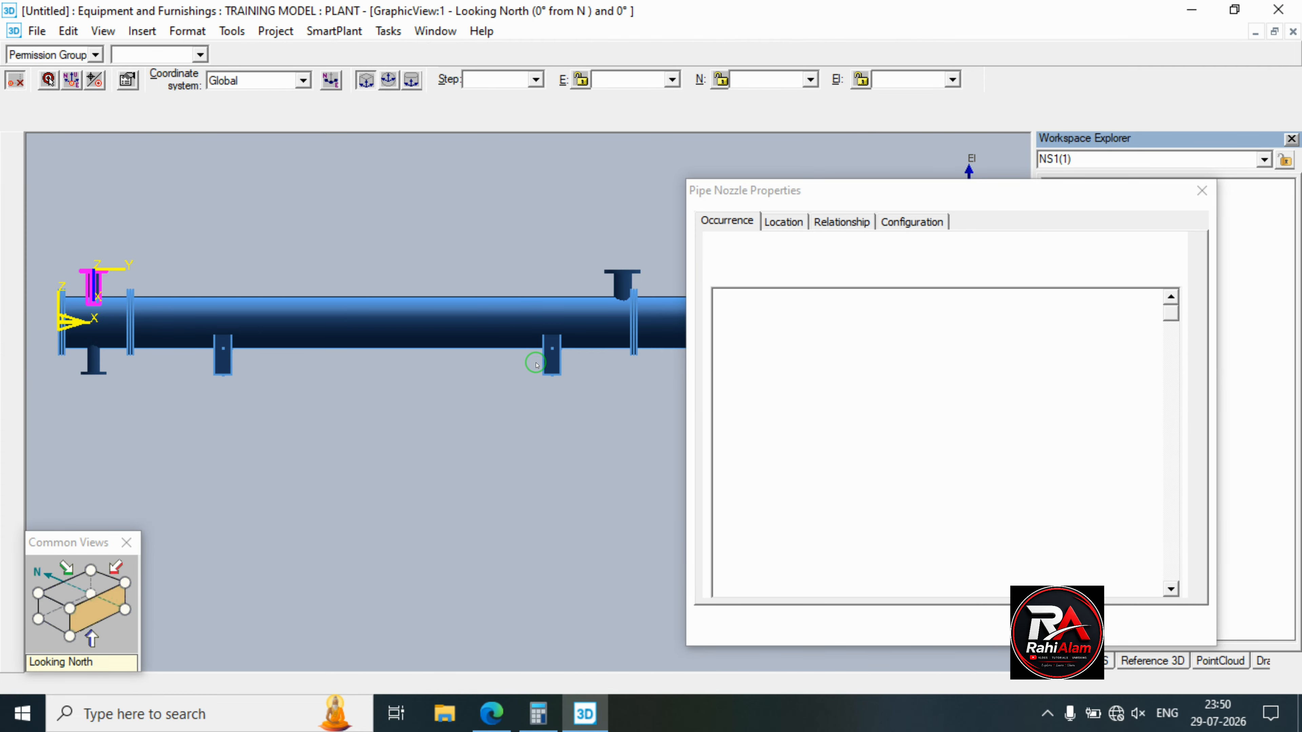
pyautogui.click(1101, 318)
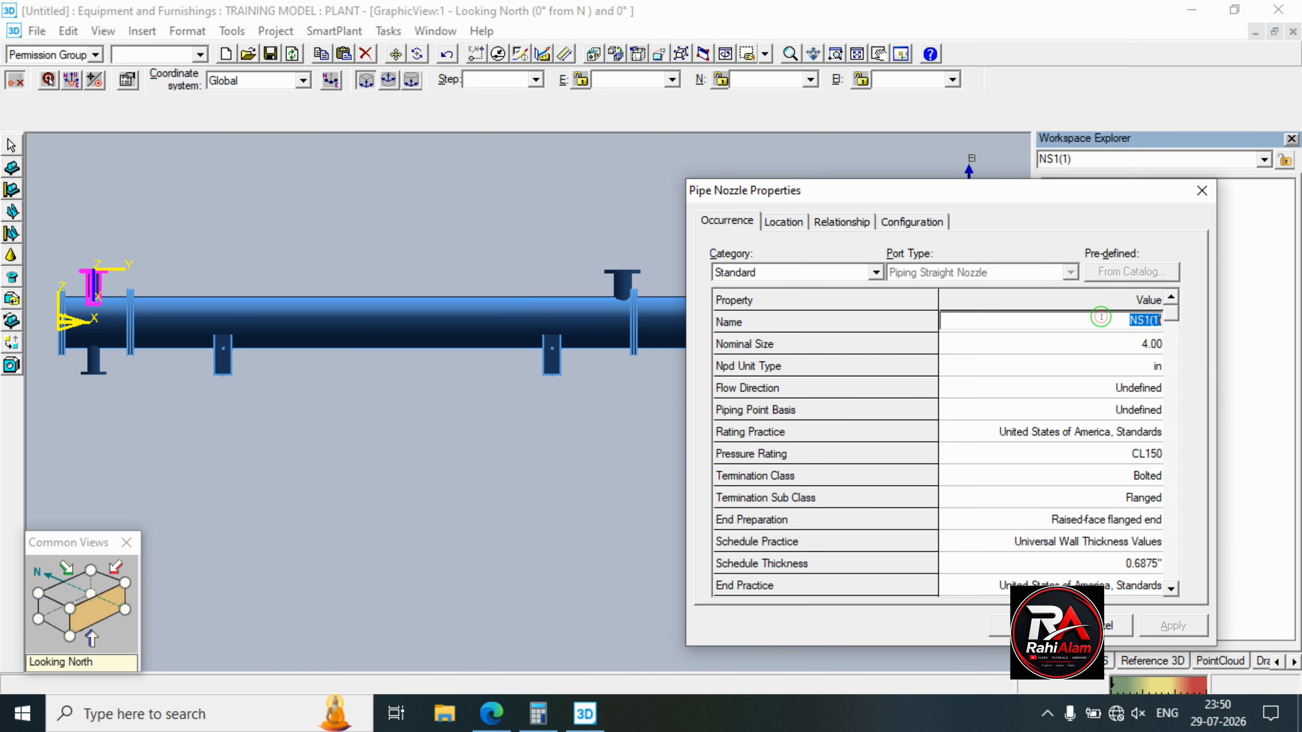
pyautogui.write('M')
pyautogui.click(1118, 339)
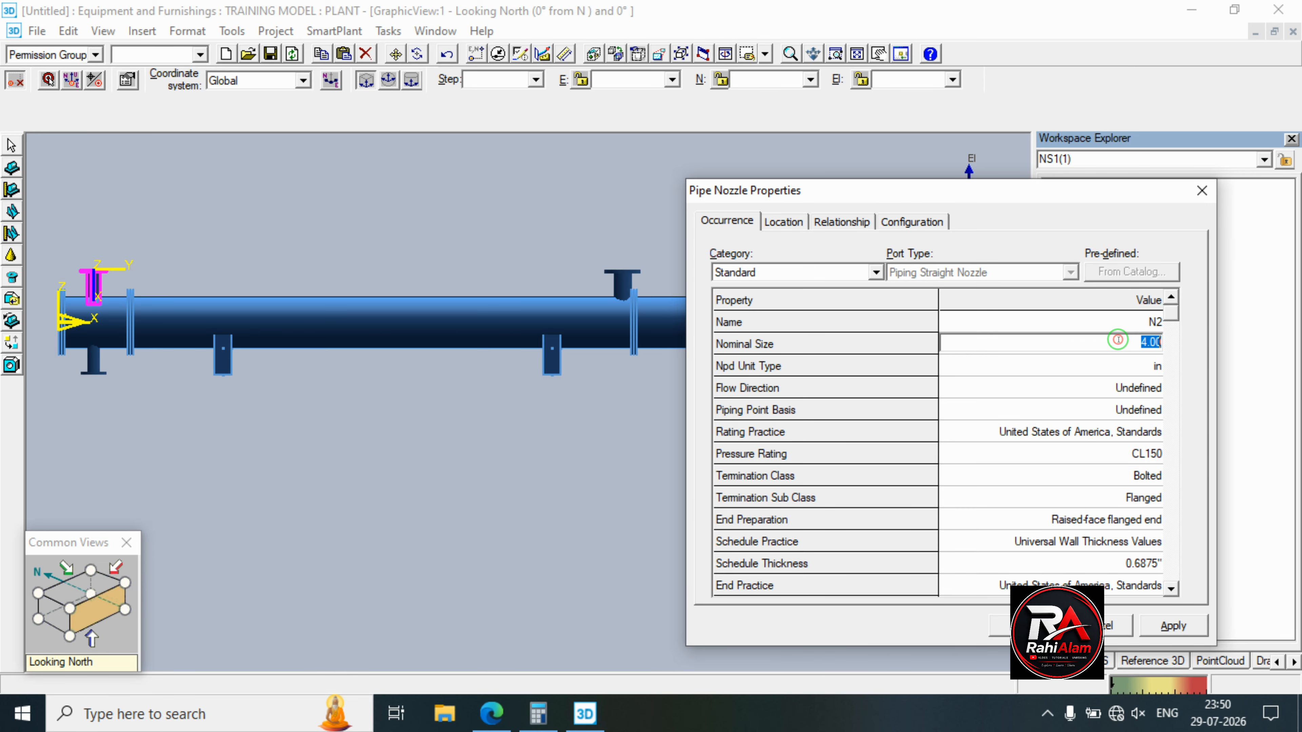
pyautogui.write('3')
pyautogui.click(1143, 454)
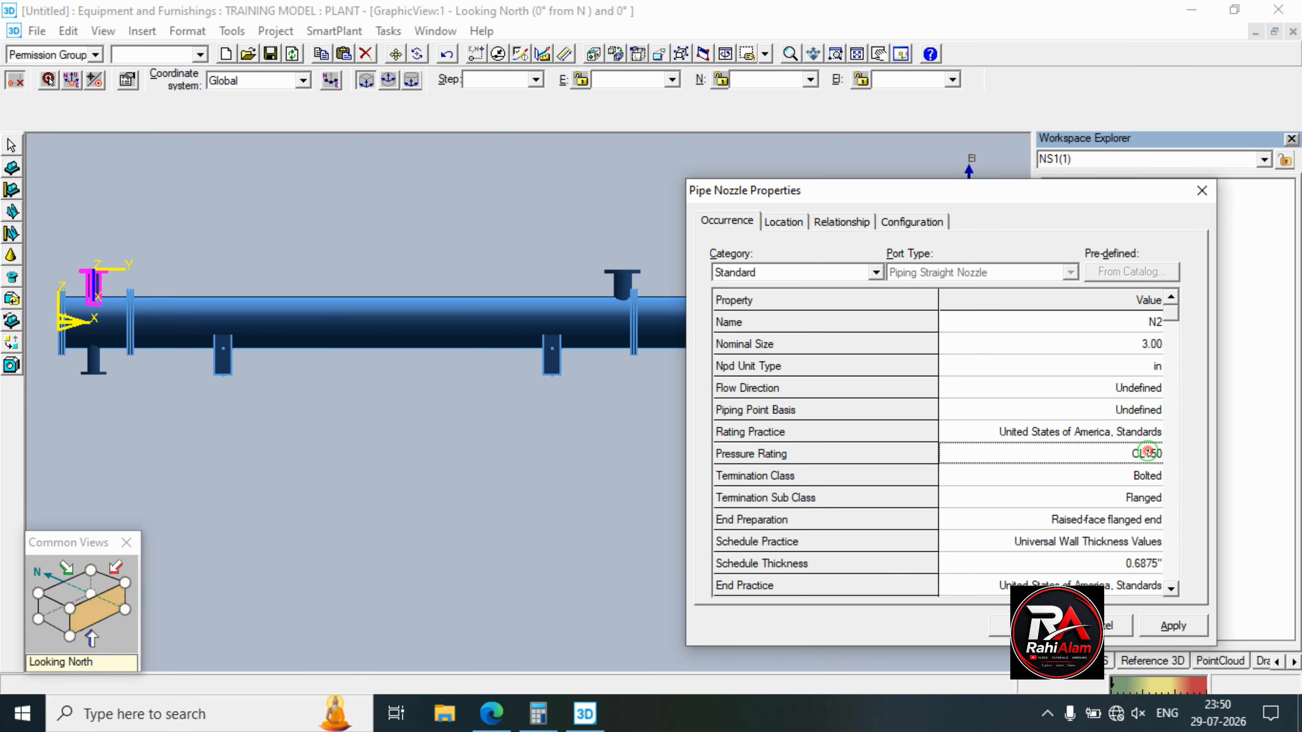
pyautogui.click(1154, 453)
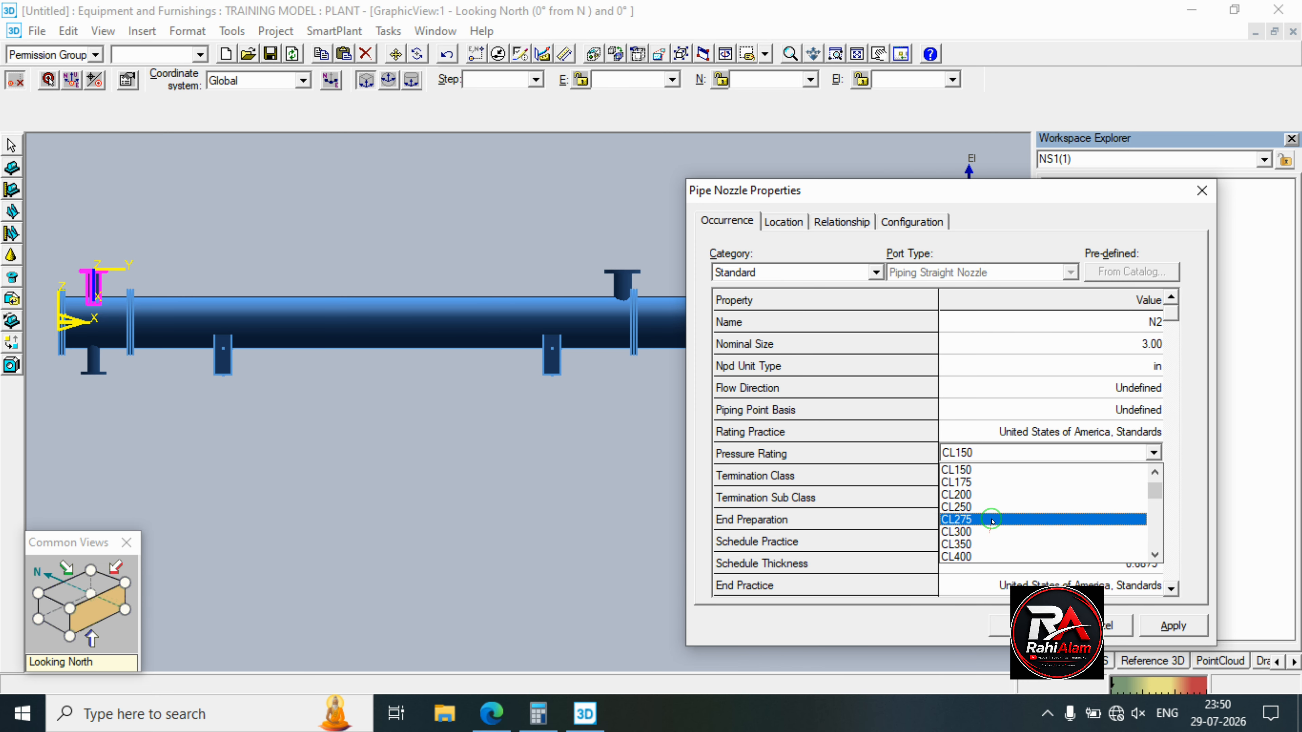
pyautogui.click(991, 532)
# Set nozzle N2's radial location to an N1 distance of 855 mm and an OR1 angle of 90 deg, and accept the properties.
pyautogui.click(783, 221)
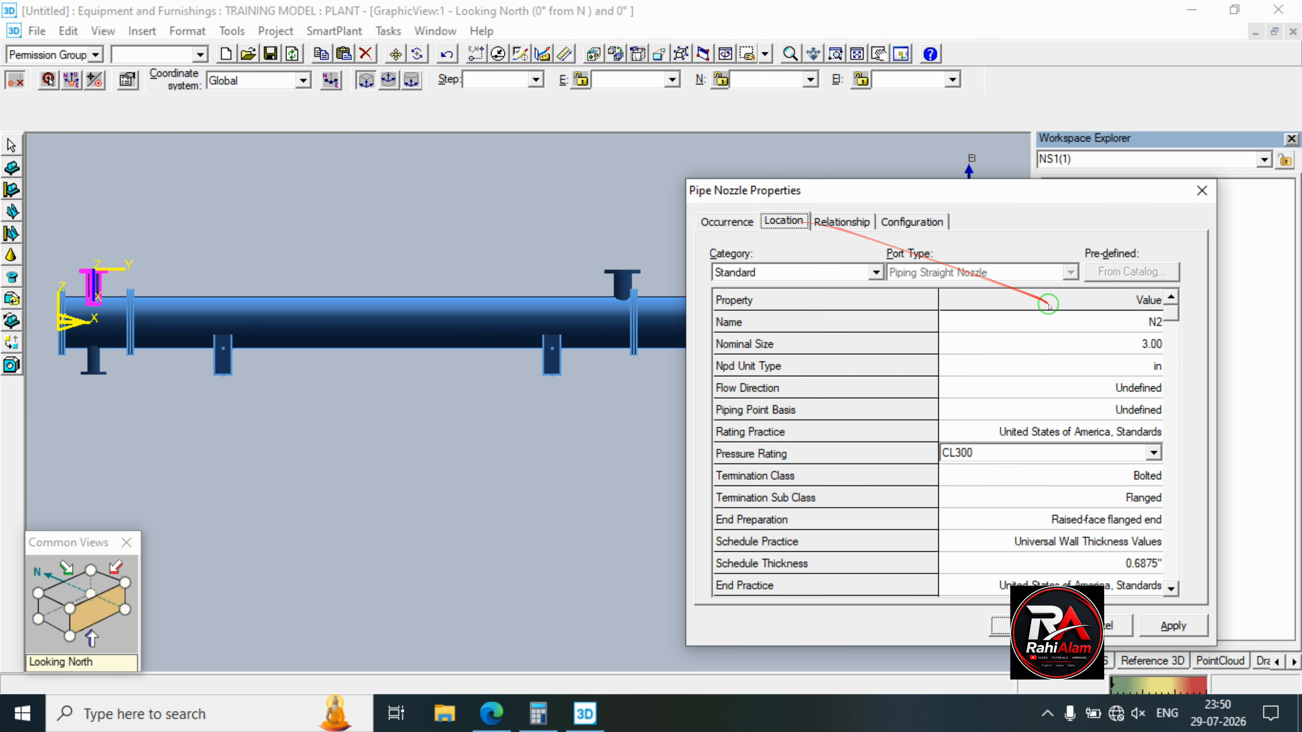
pyautogui.click(1106, 321)
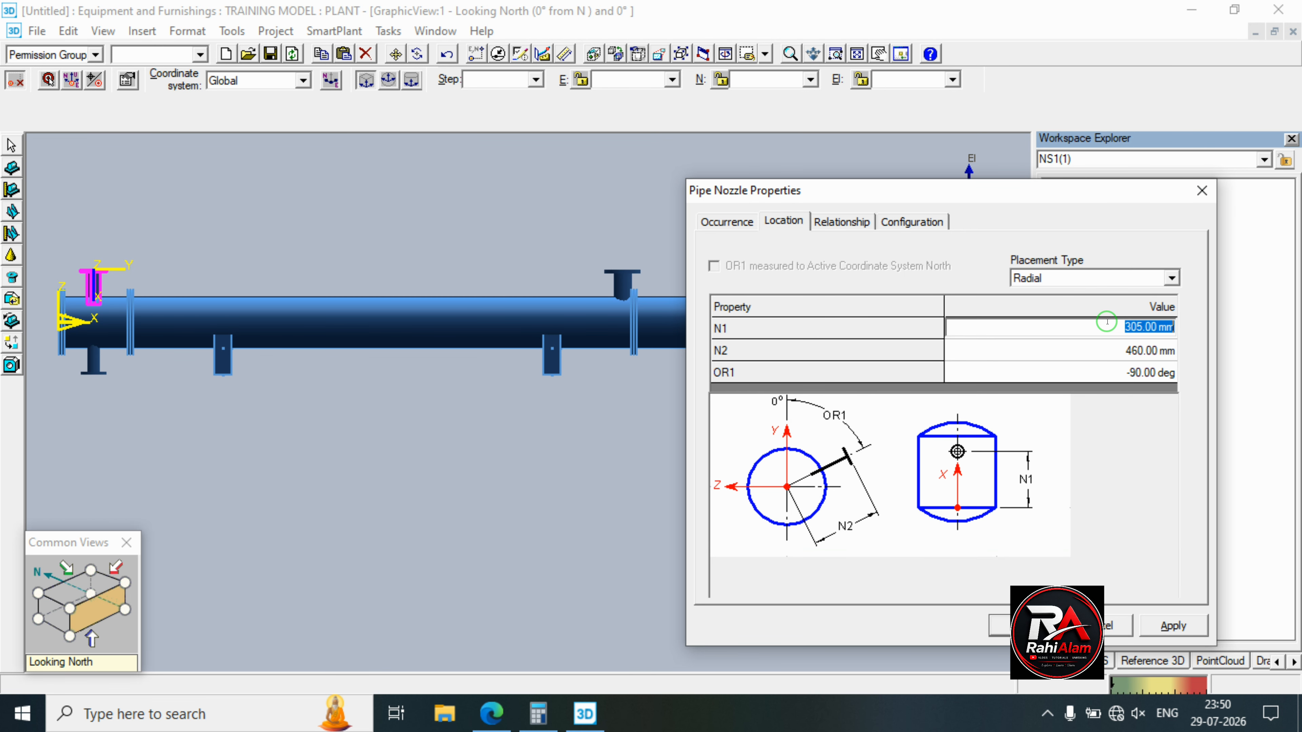
pyautogui.write('88')
pyautogui.write('55')
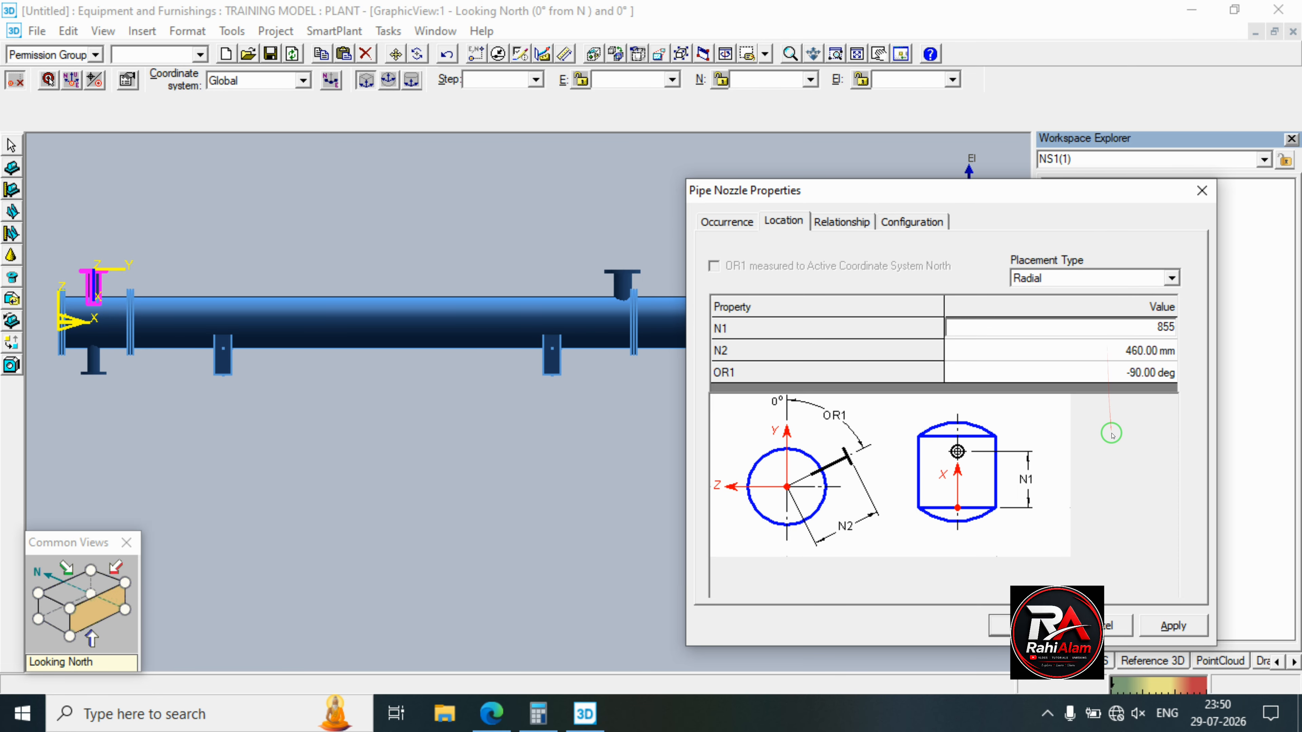
pyautogui.click(1112, 378)
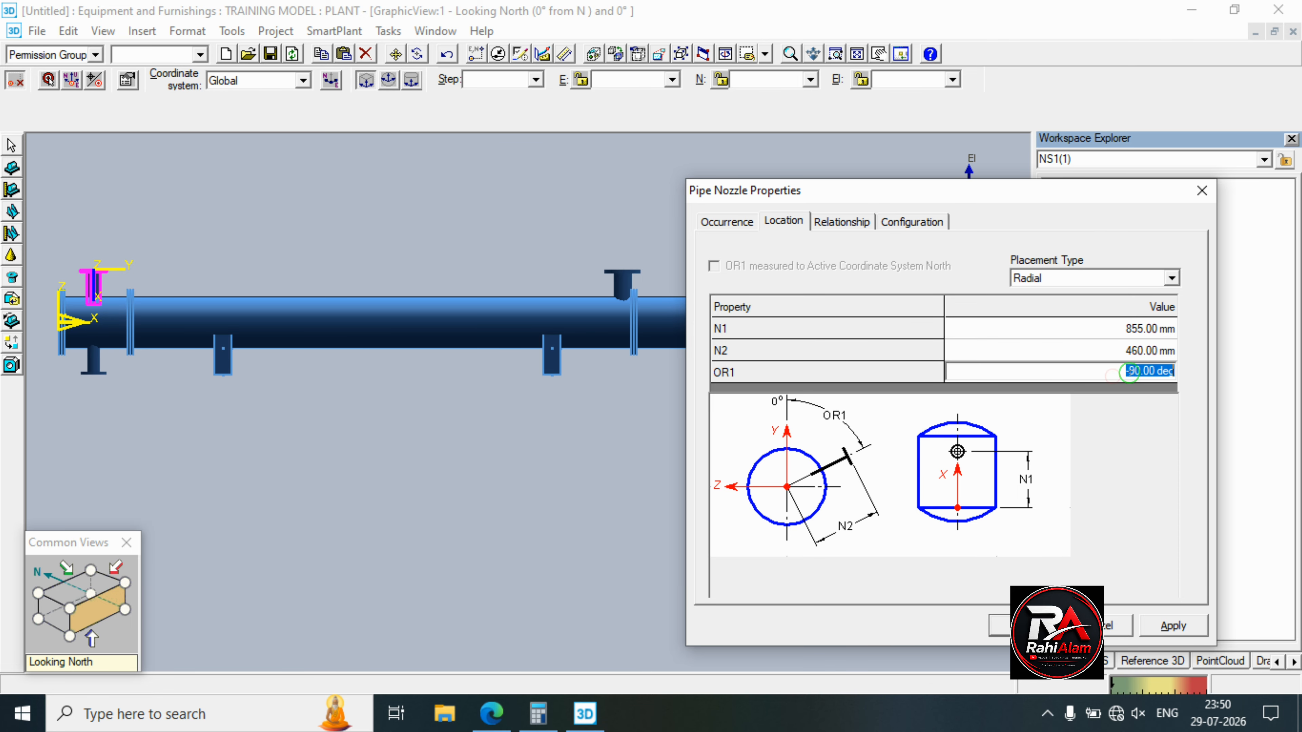
pyautogui.click(1129, 372)
pyautogui.press('BackSpace')
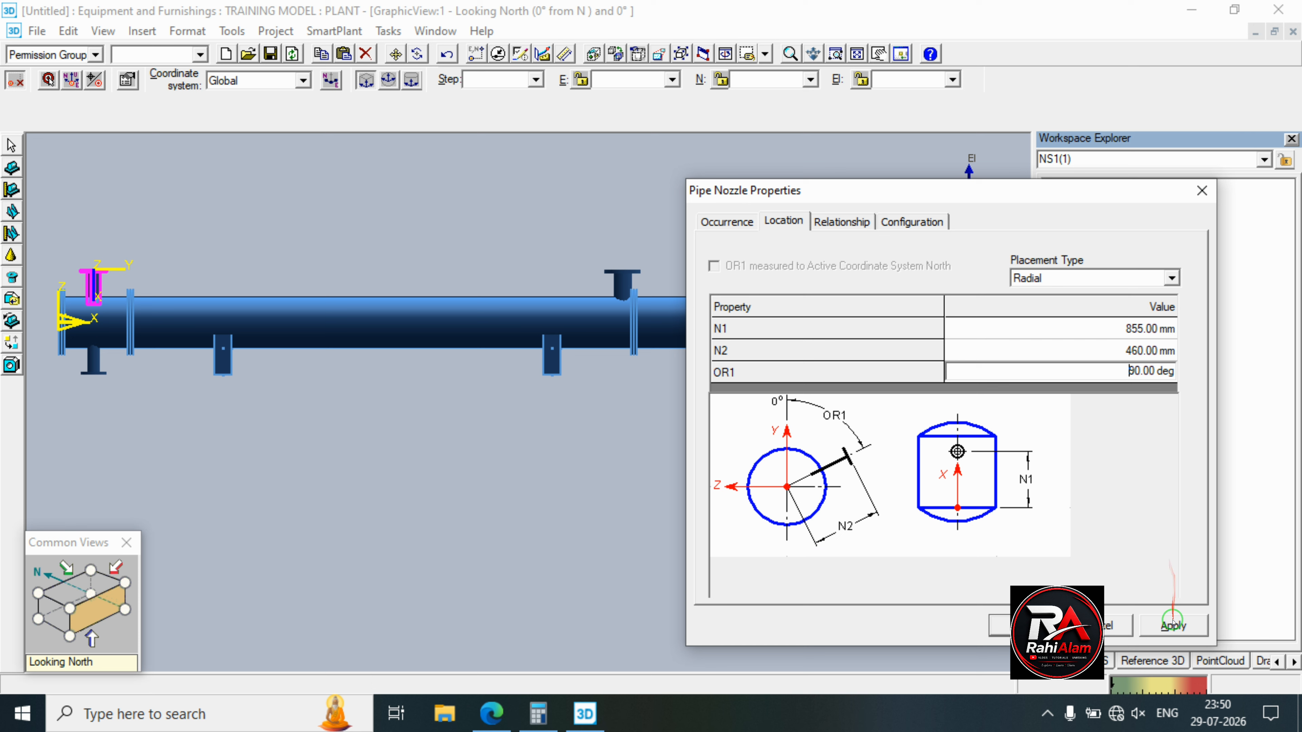
pyautogui.click(1170, 624)
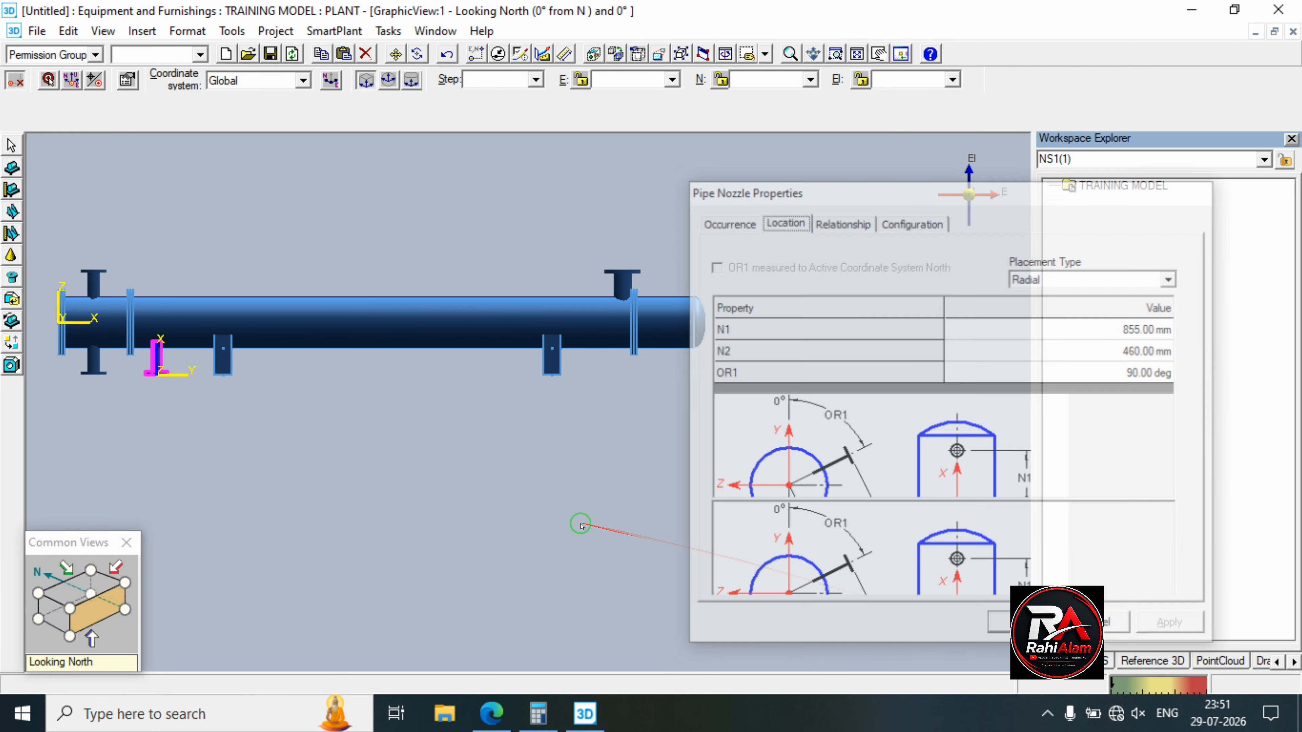
# In SAMPLE.pdf, review the E1302A vessel elevation, the E1302B sheet with its stacking arrangement, and the following vessel sheet.
pyautogui.click(491, 713)
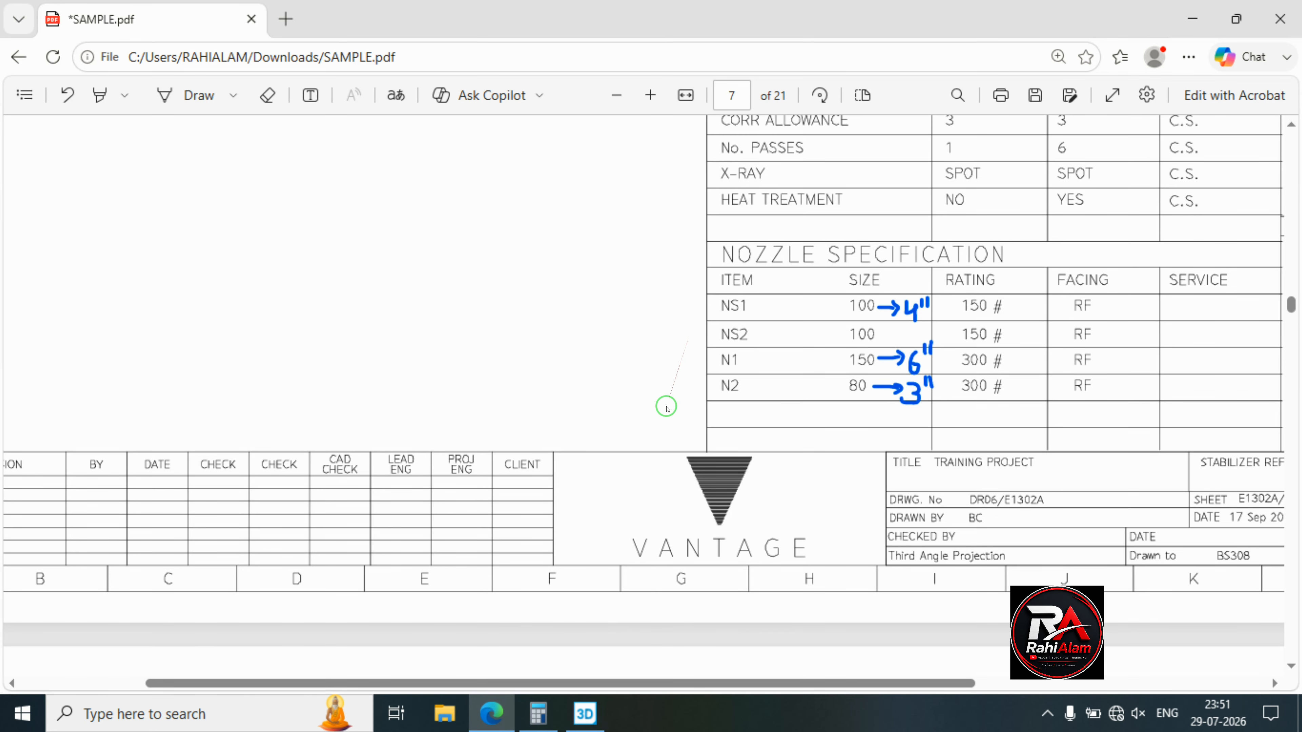
pyautogui.scroll(-2, 665, 407)
pyautogui.keyDown('ctrl'); pyautogui.scroll(-5, 665, 407); pyautogui.keyUp('ctrl')
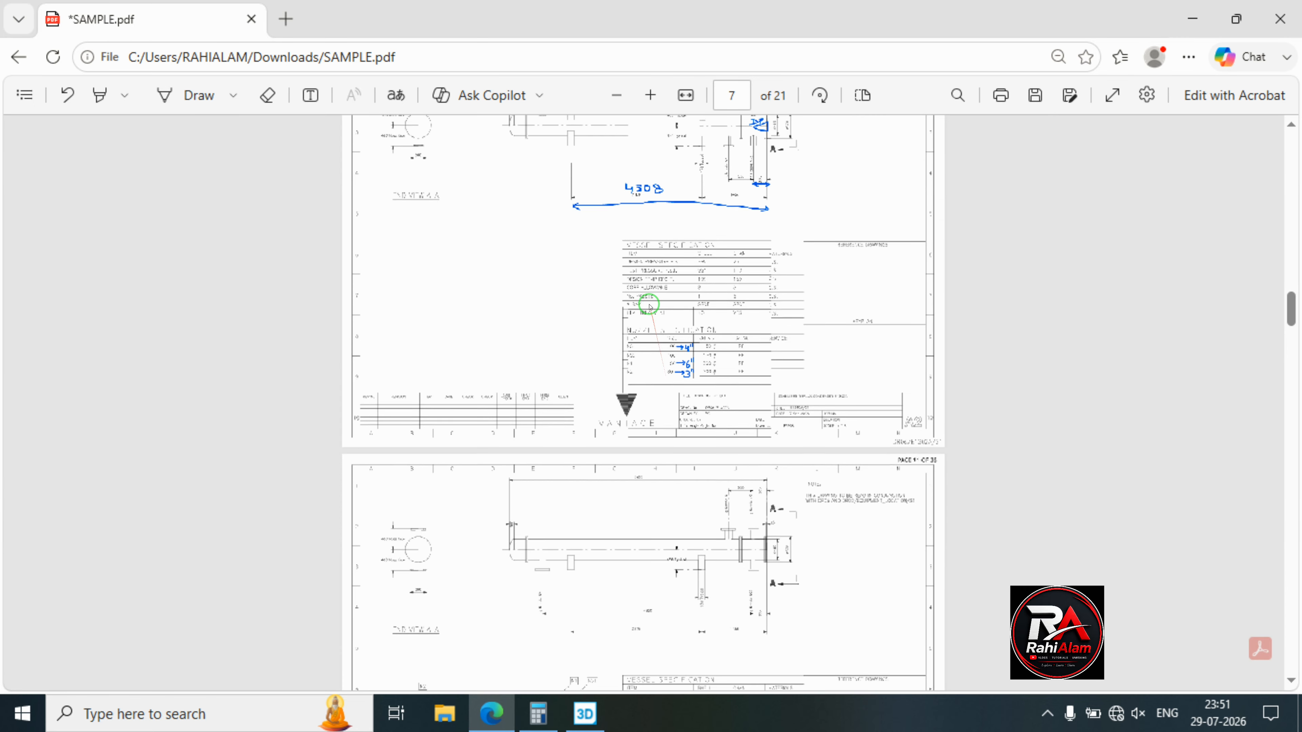
pyautogui.scroll(6, 645, 333)
pyautogui.scroll(-4, 640, 411)
pyautogui.keyDown('ctrl'); pyautogui.scroll(3, 640, 432); pyautogui.keyUp('ctrl')
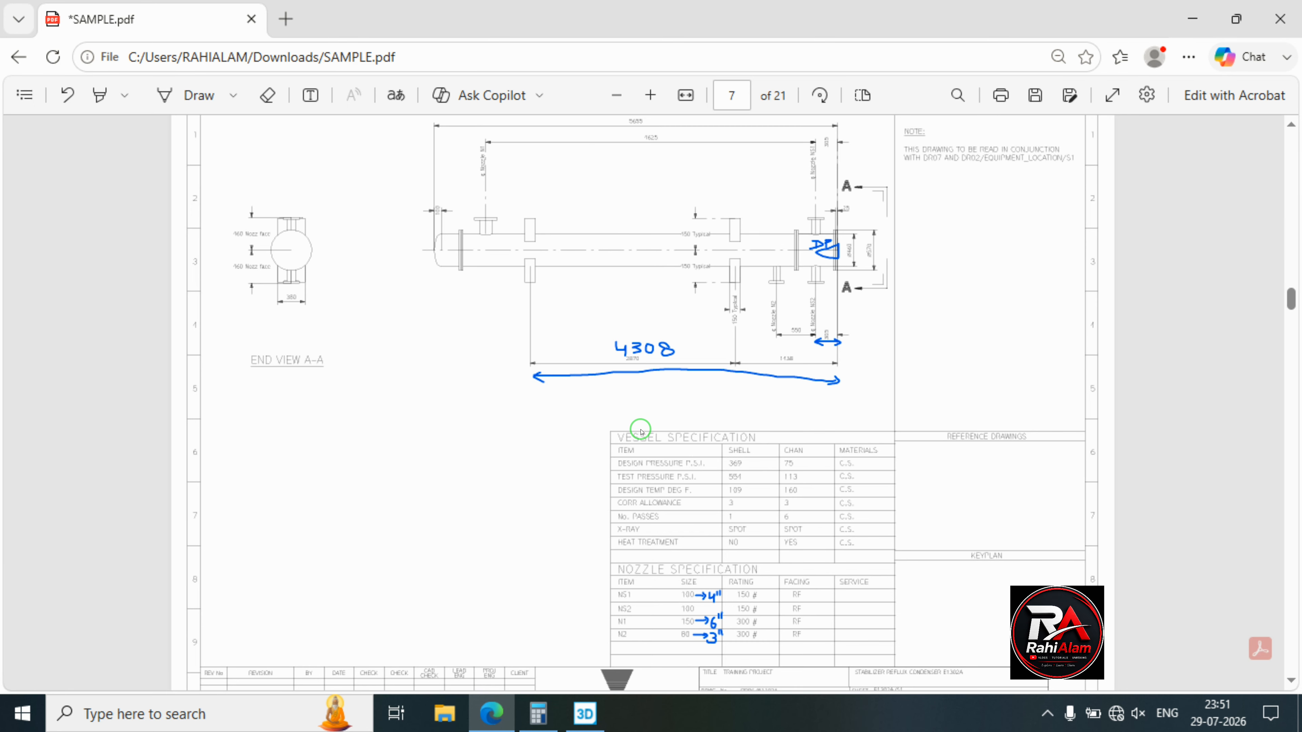
pyautogui.scroll(-3, 638, 428)
pyautogui.scroll(3, 637, 428)
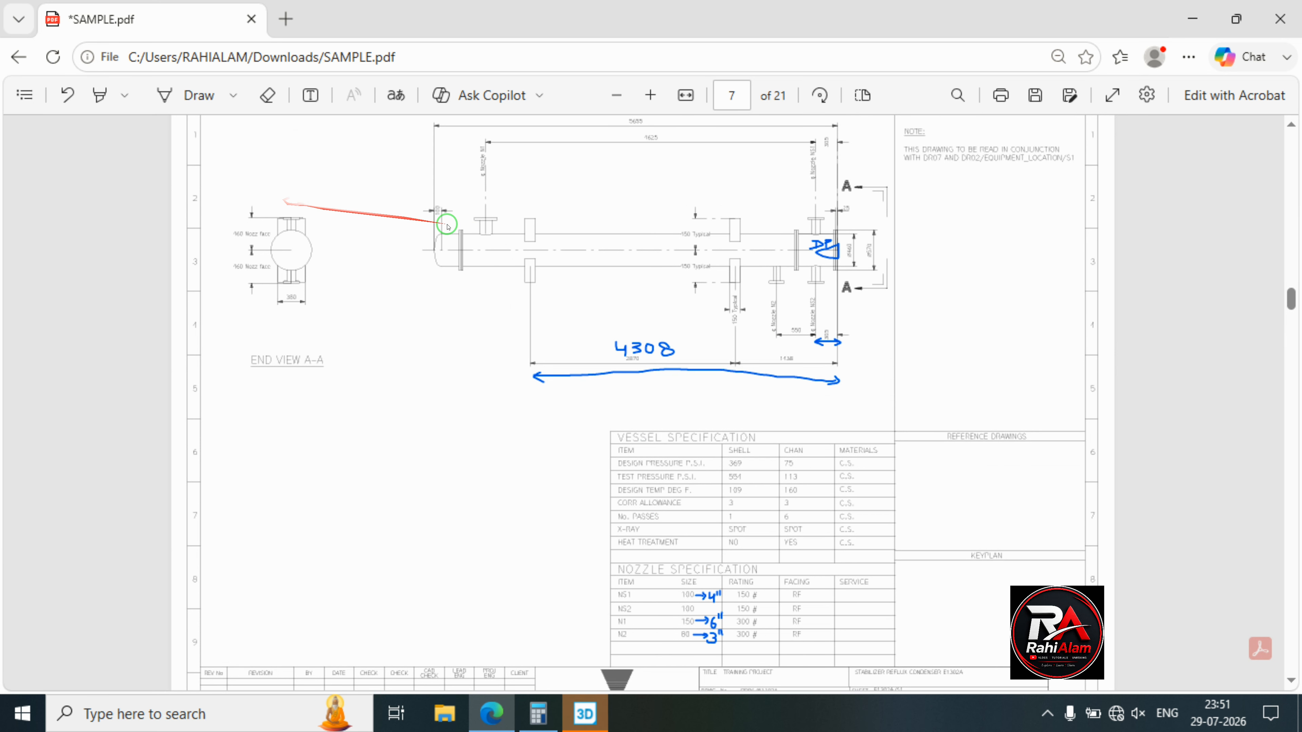
pyautogui.scroll(-2, 670, 279)
pyautogui.scroll(-10, 670, 280)
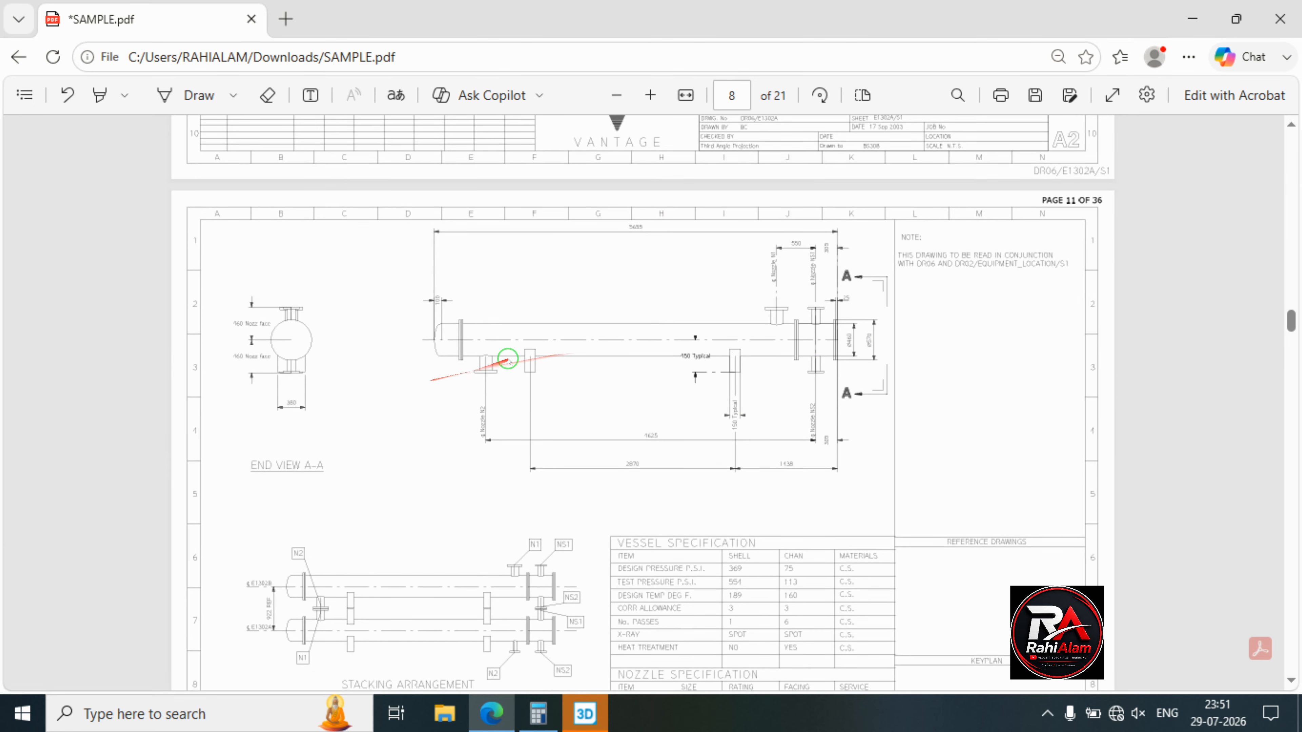
pyautogui.scroll(-8, 531, 359)
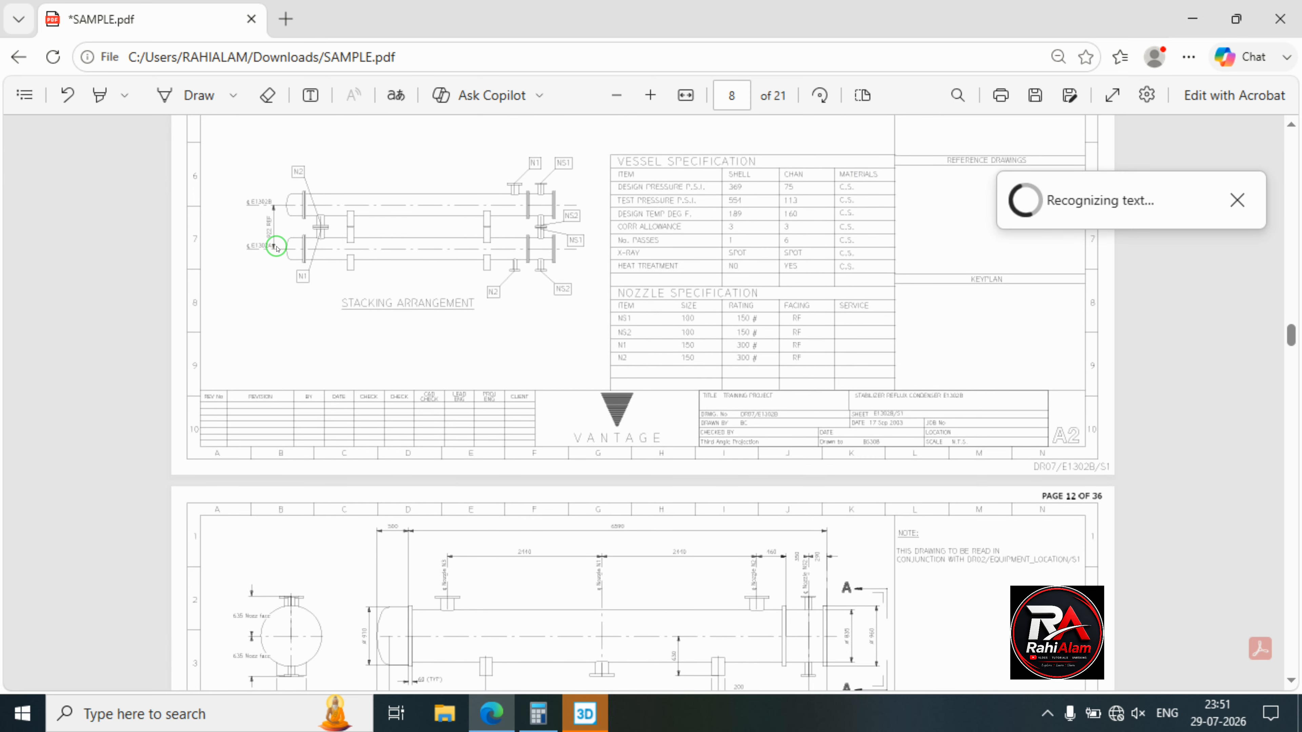
pyautogui.scroll(-5, 330, 275)
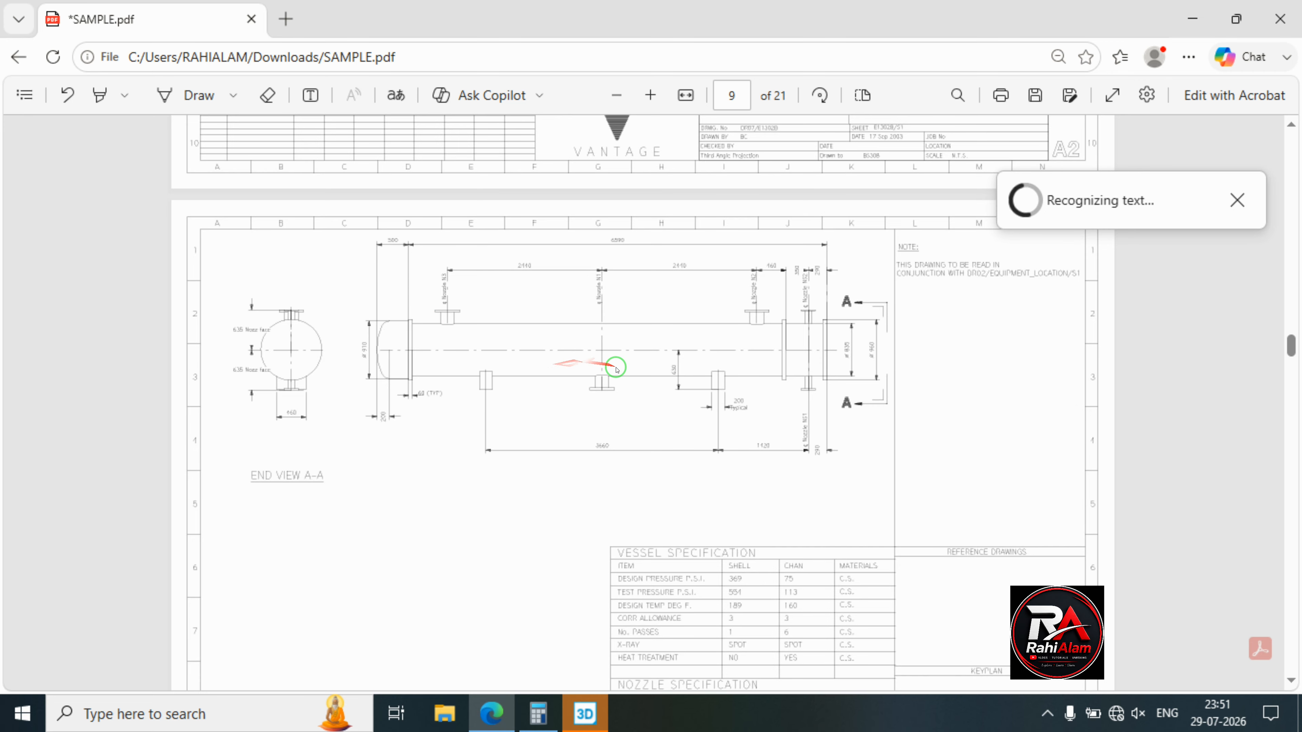
# Compare the E1302A elevation and nozzle table in SAMPLE.pdf with the stacking arrangement and nozzle specification on the E1302B sheet.
pyautogui.scroll(18, 468, 366)
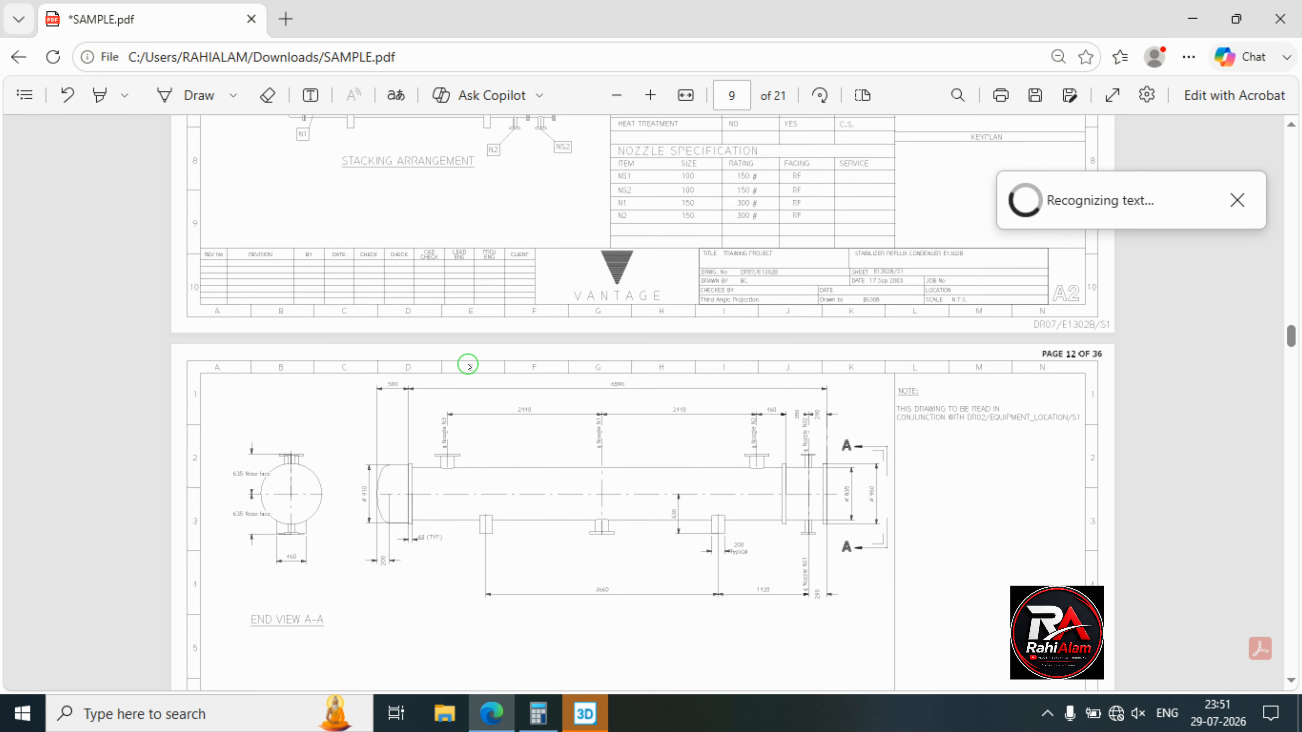
pyautogui.scroll(5, 468, 365)
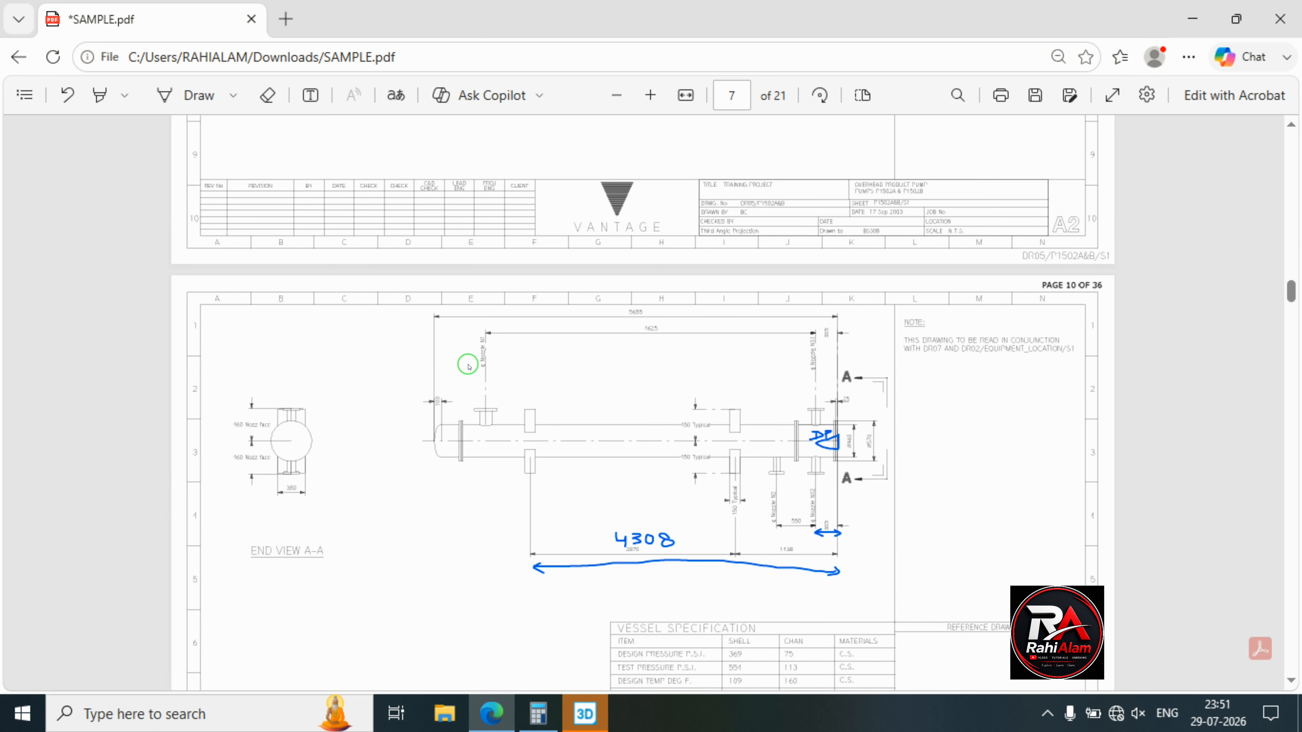
pyautogui.scroll(-6, 467, 366)
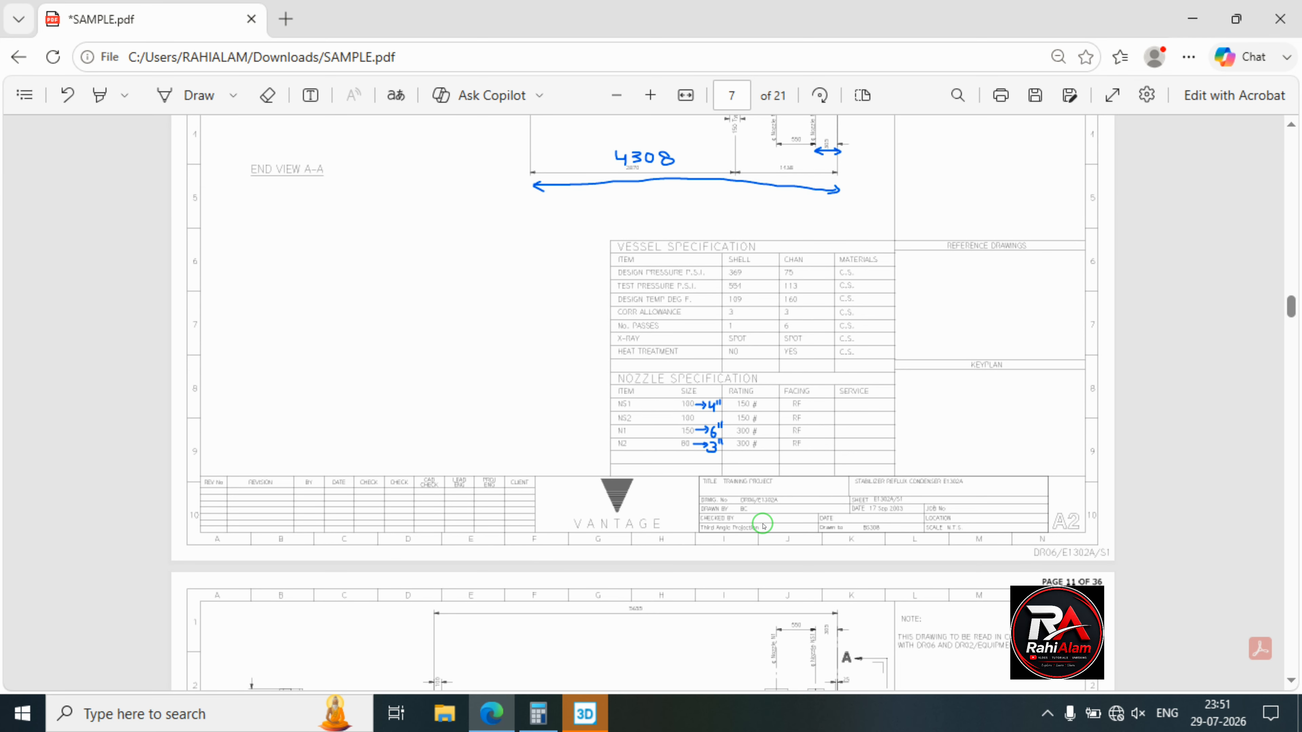
pyautogui.scroll(5, 763, 491)
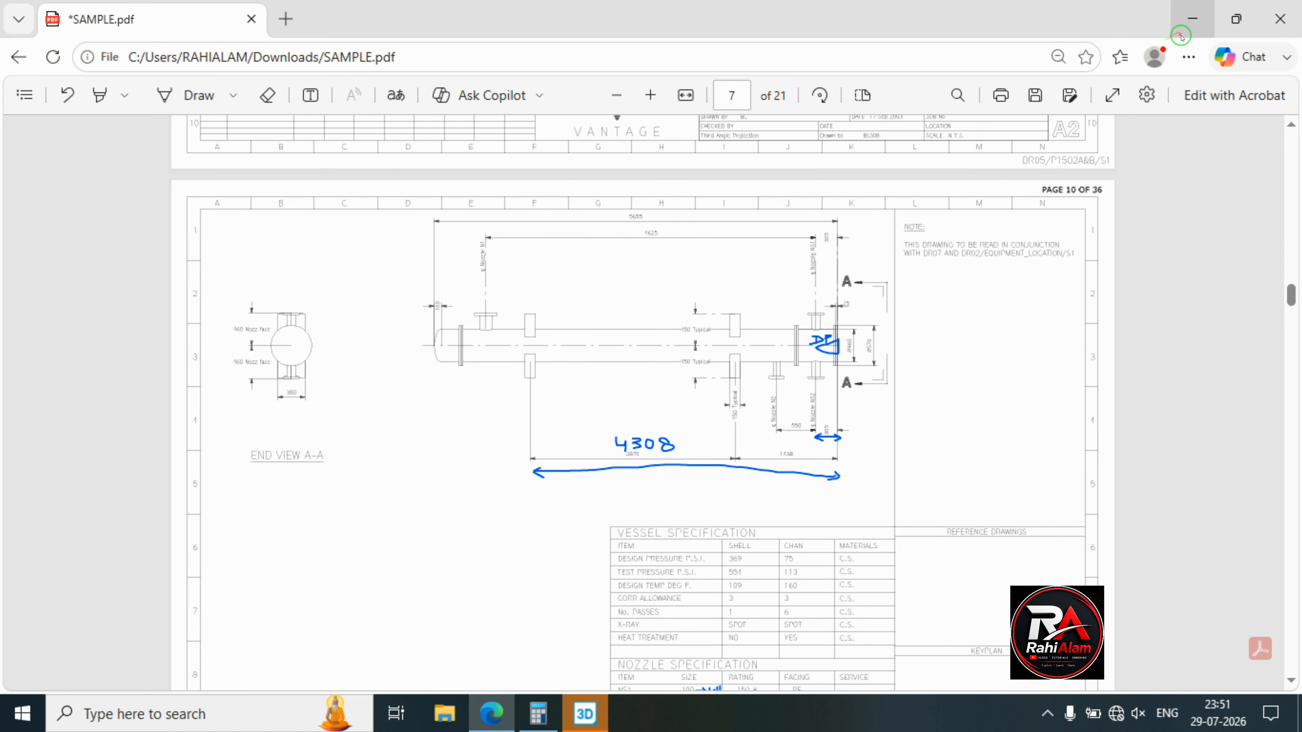
pyautogui.scroll(9, 787, 459)
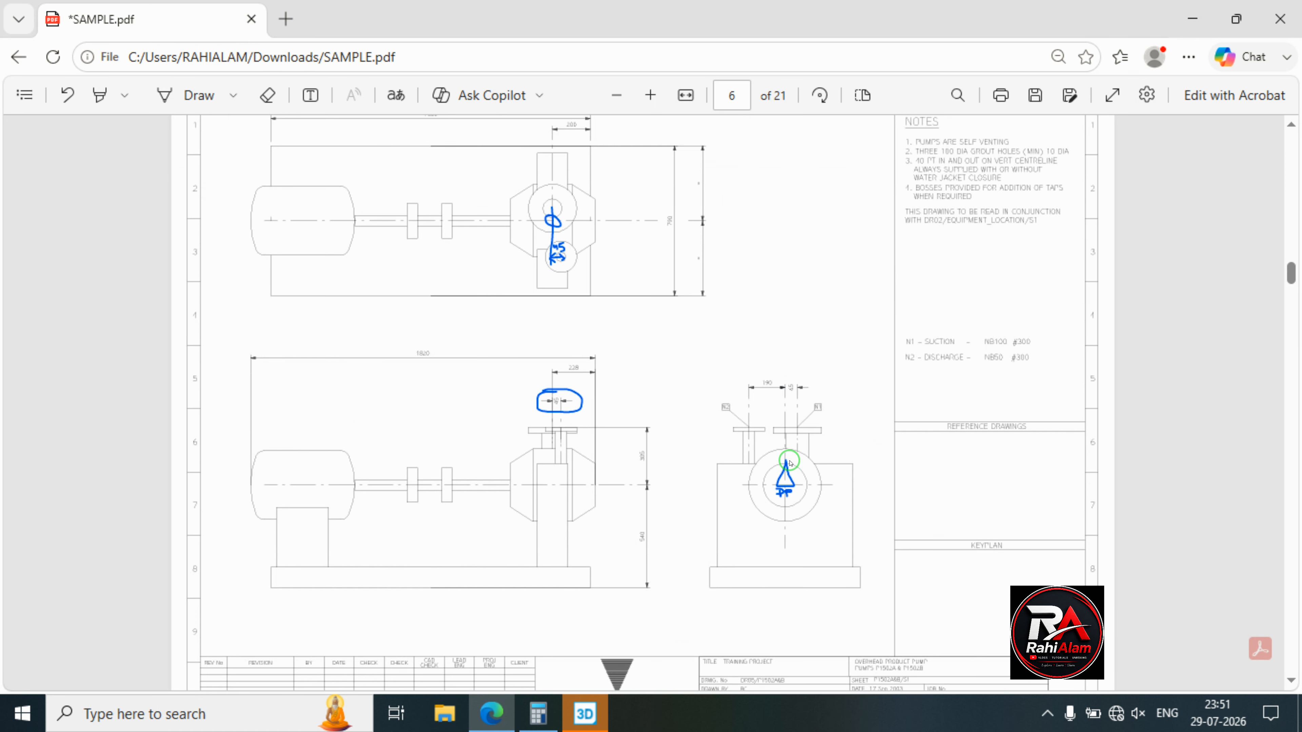
pyautogui.scroll(-20, 791, 441)
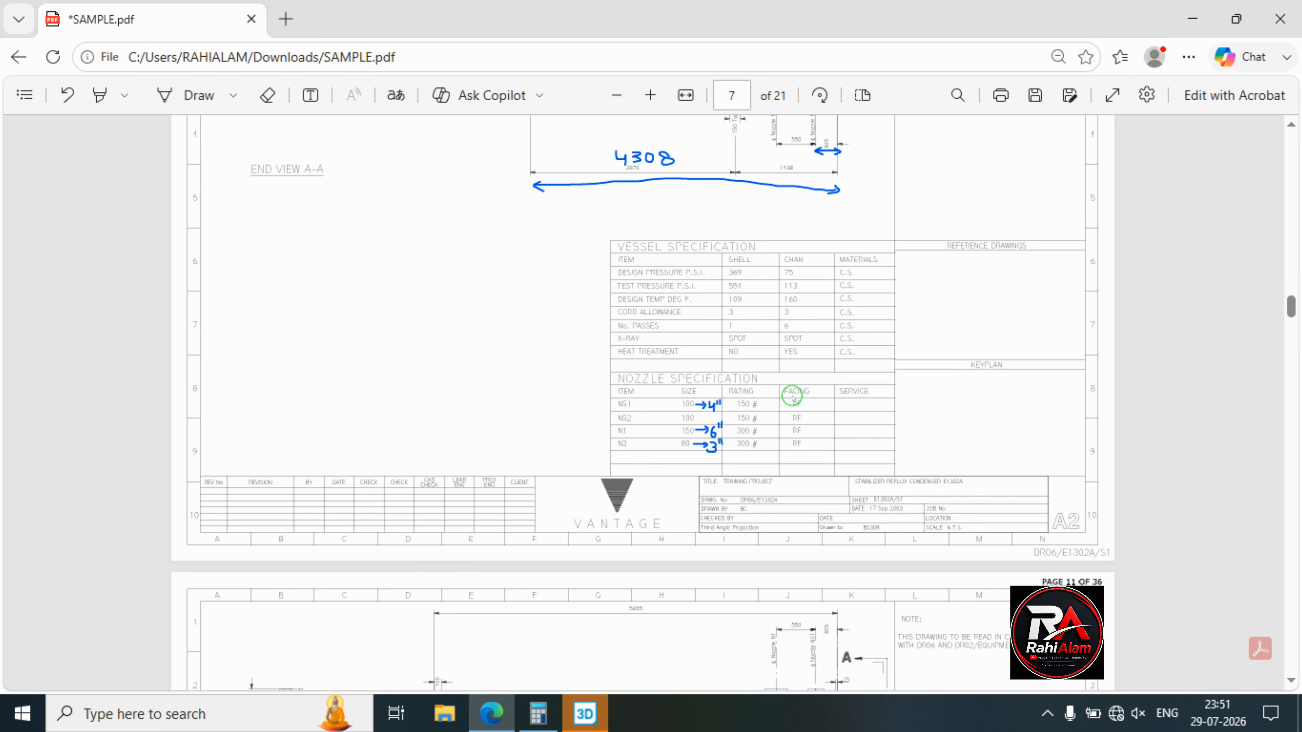
pyautogui.scroll(-3, 598, 463)
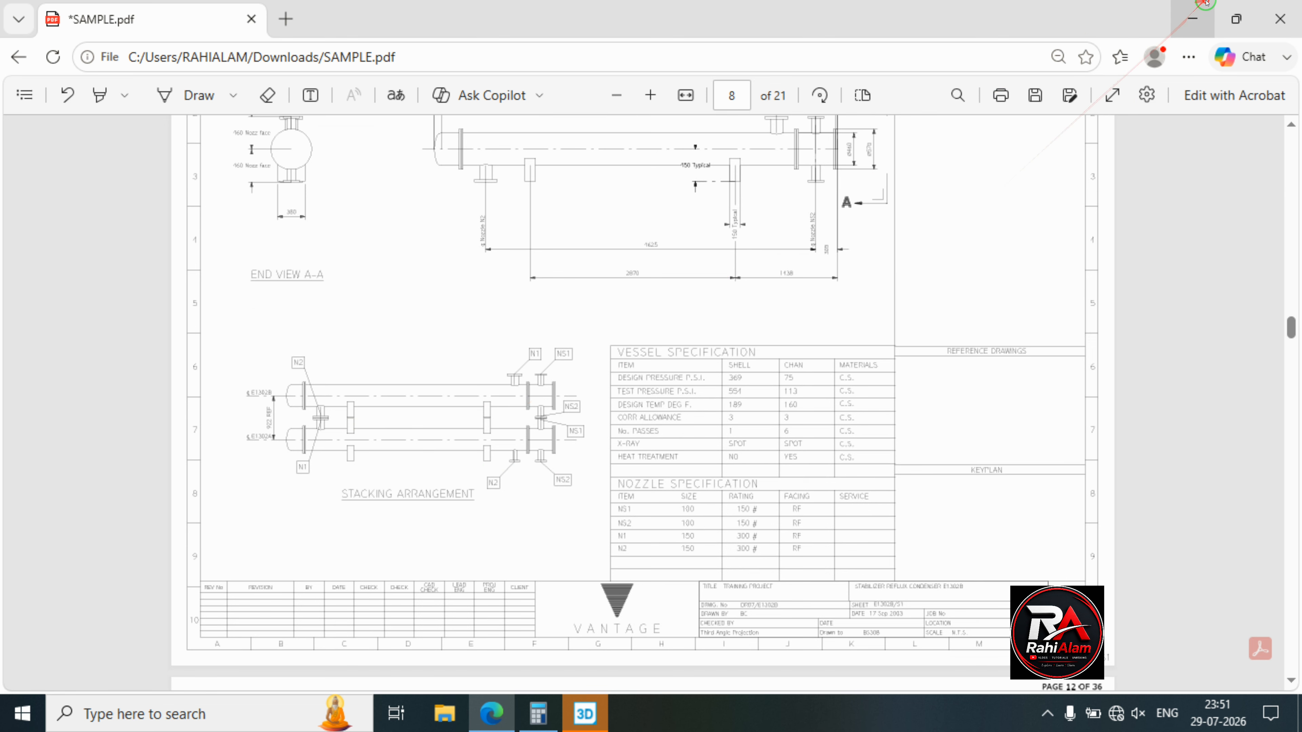
# Return to the 3D model, restrict selection to shapes, and select the pair of flange shapes near the vessel's domed end.
pyautogui.click(1192, 19)
pyautogui.moveTo(656, 405); pyautogui.dragTo(773, 400, button='middle')
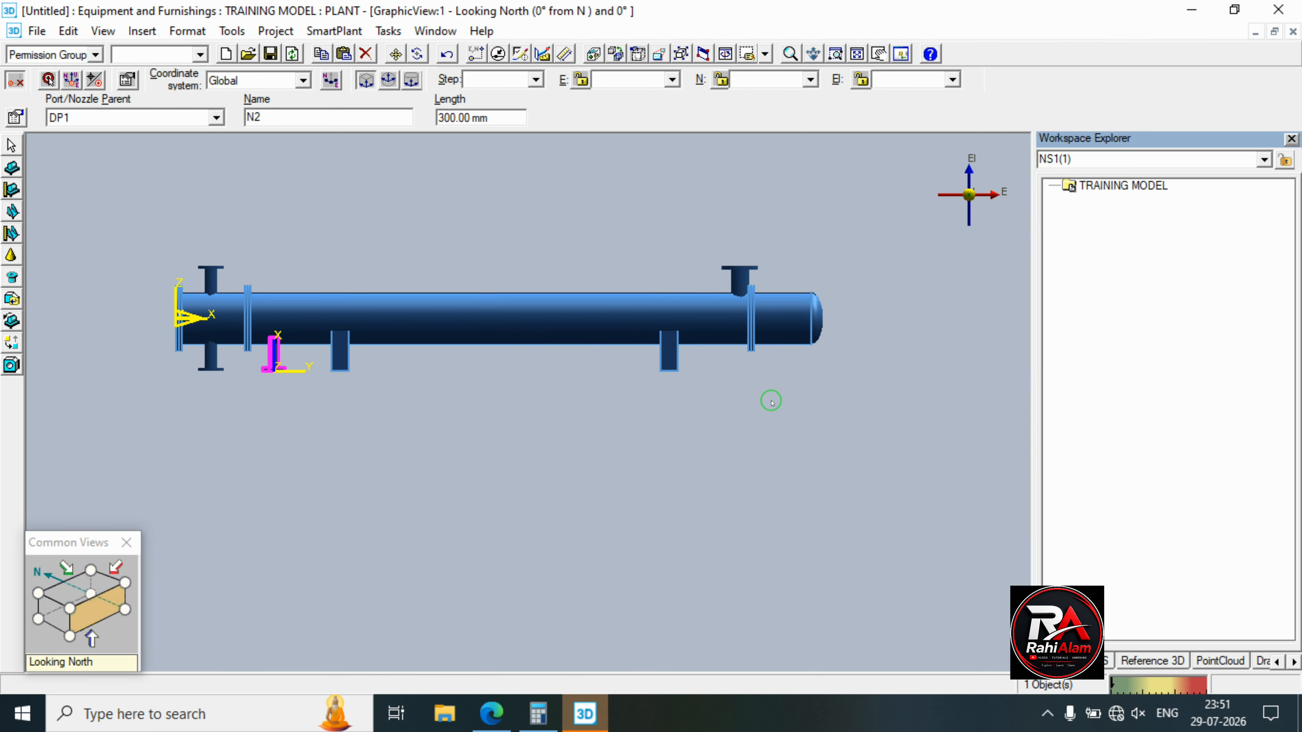
pyautogui.click(461, 173)
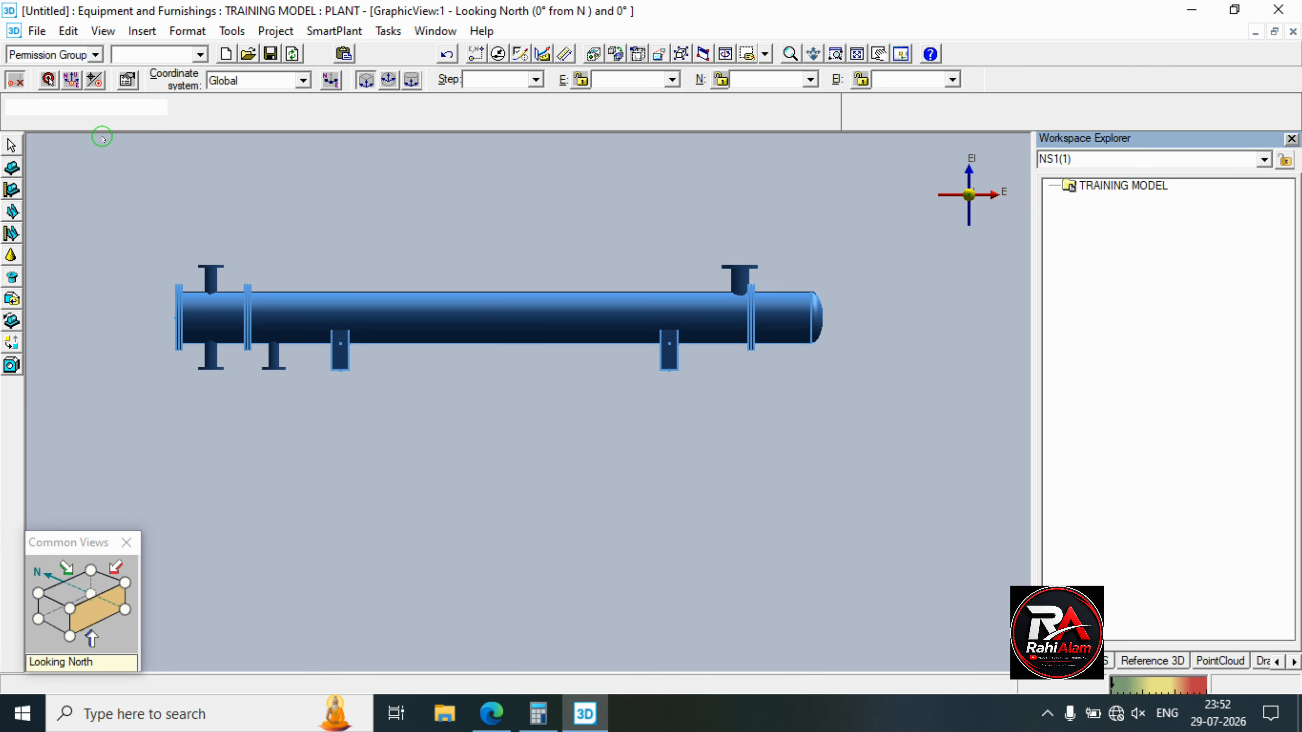
pyautogui.click(109, 109)
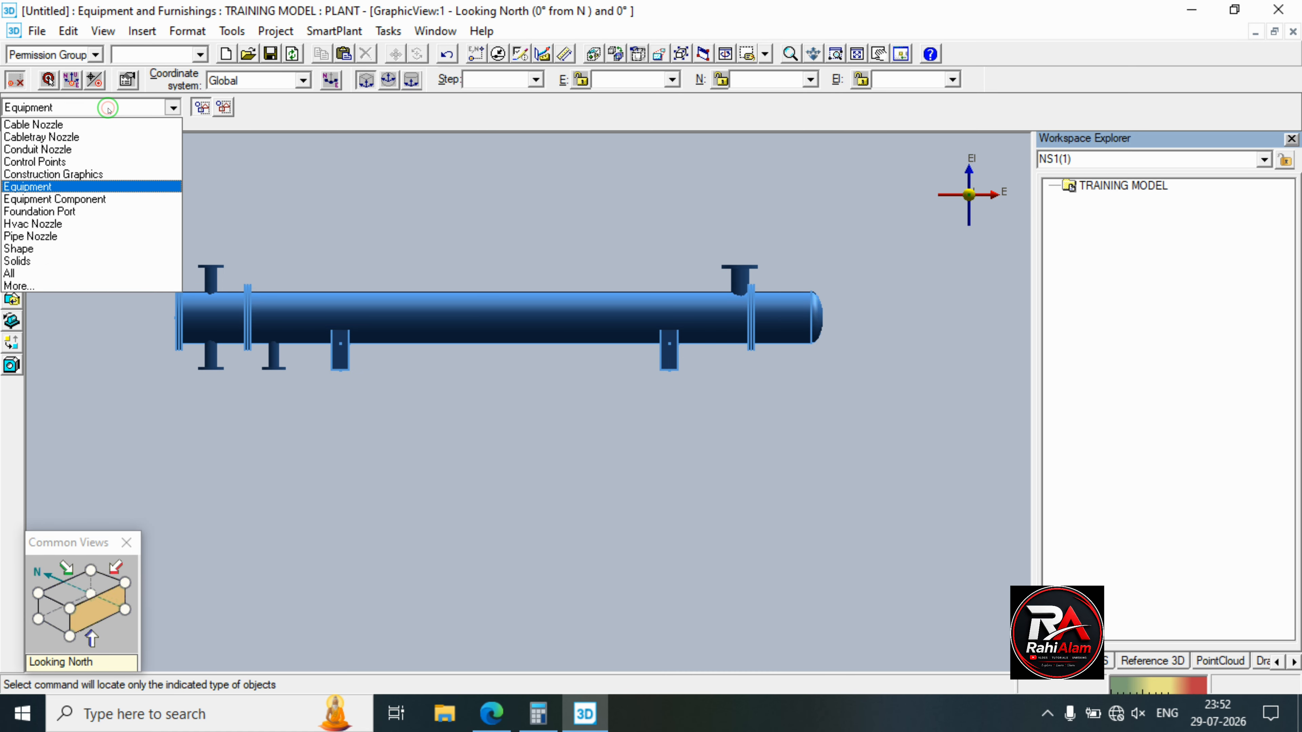
pyautogui.click(82, 249)
pyautogui.moveTo(702, 233); pyautogui.dragTo(773, 385)
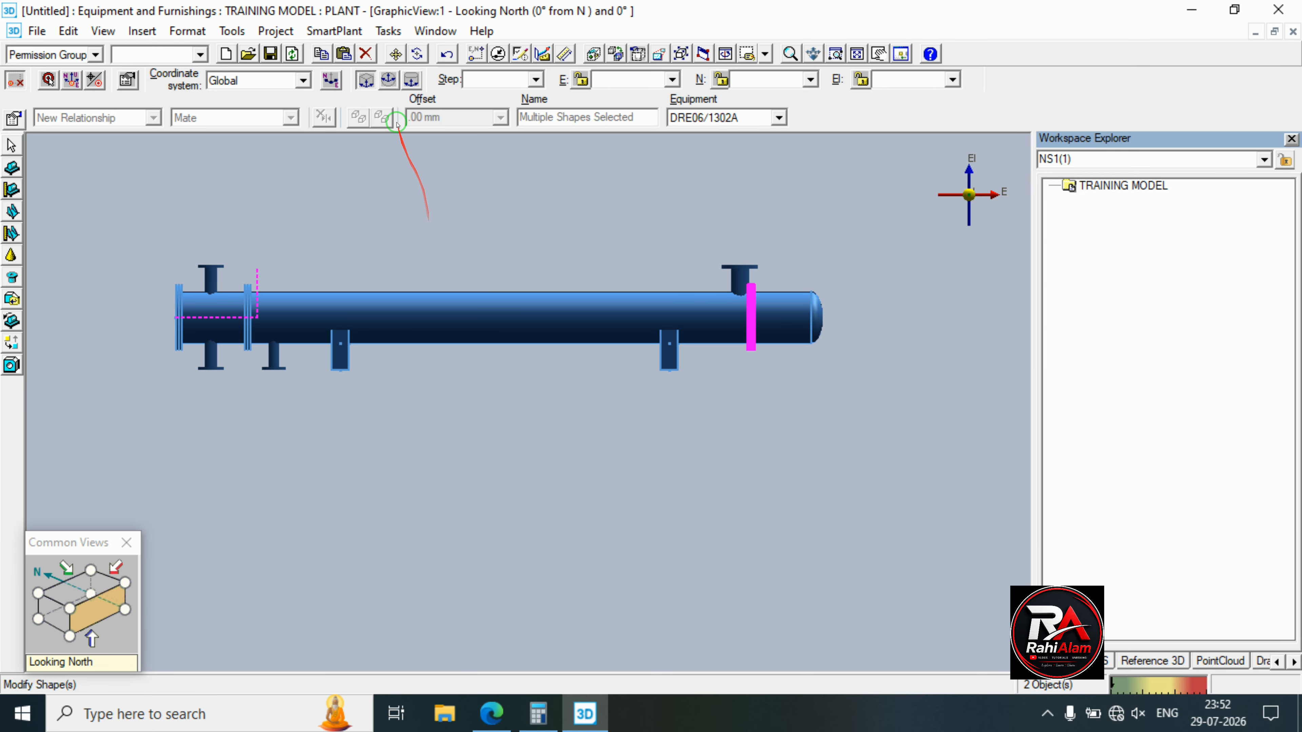
# Move the selected flange pair along the vessel axis toward the domed end, to an easting of 5200 mm.
pyautogui.click(395, 56)
pyautogui.click(764, 334)
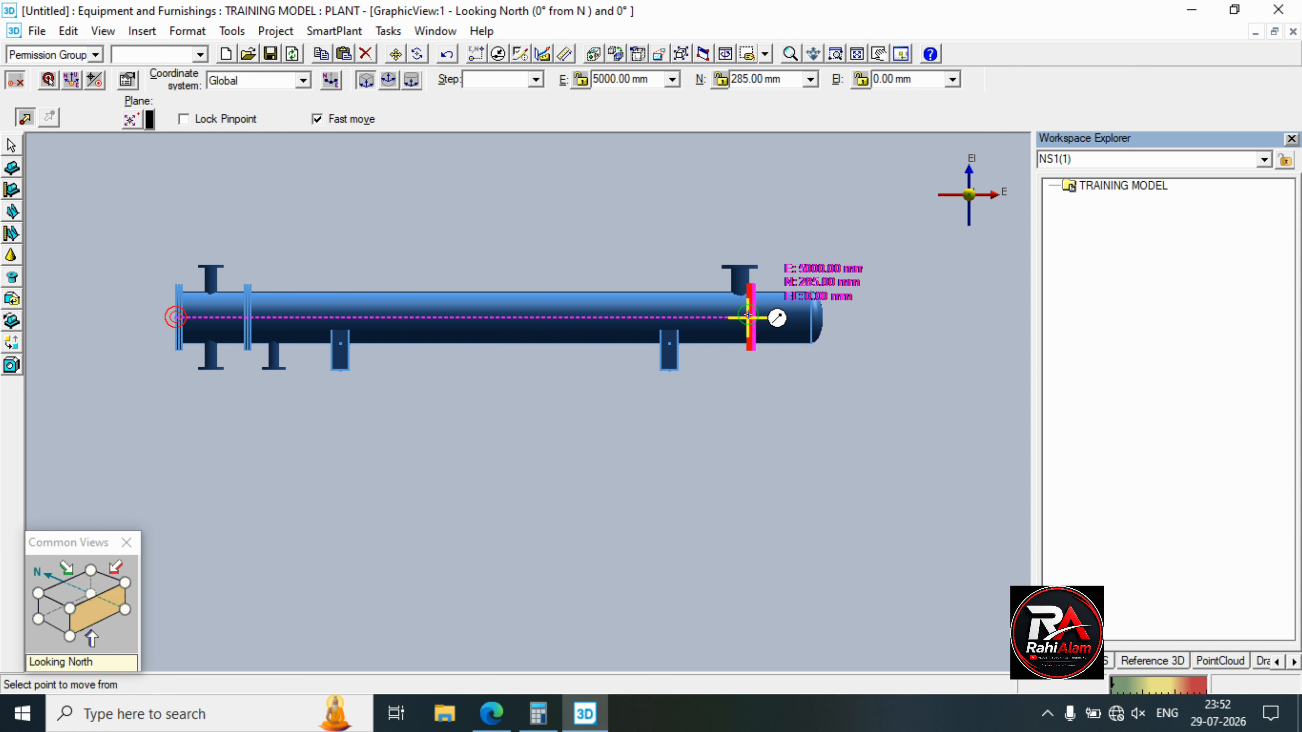
pyautogui.click(772, 317)
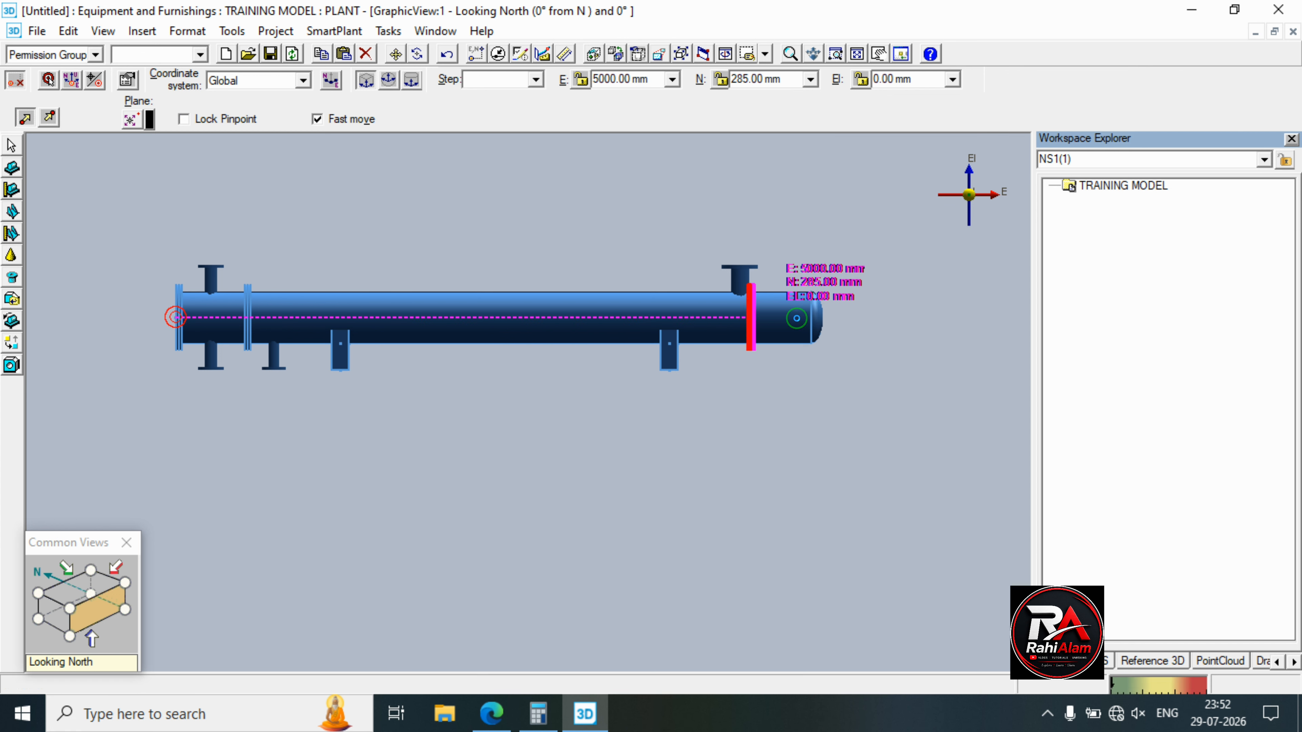
pyautogui.click(797, 319)
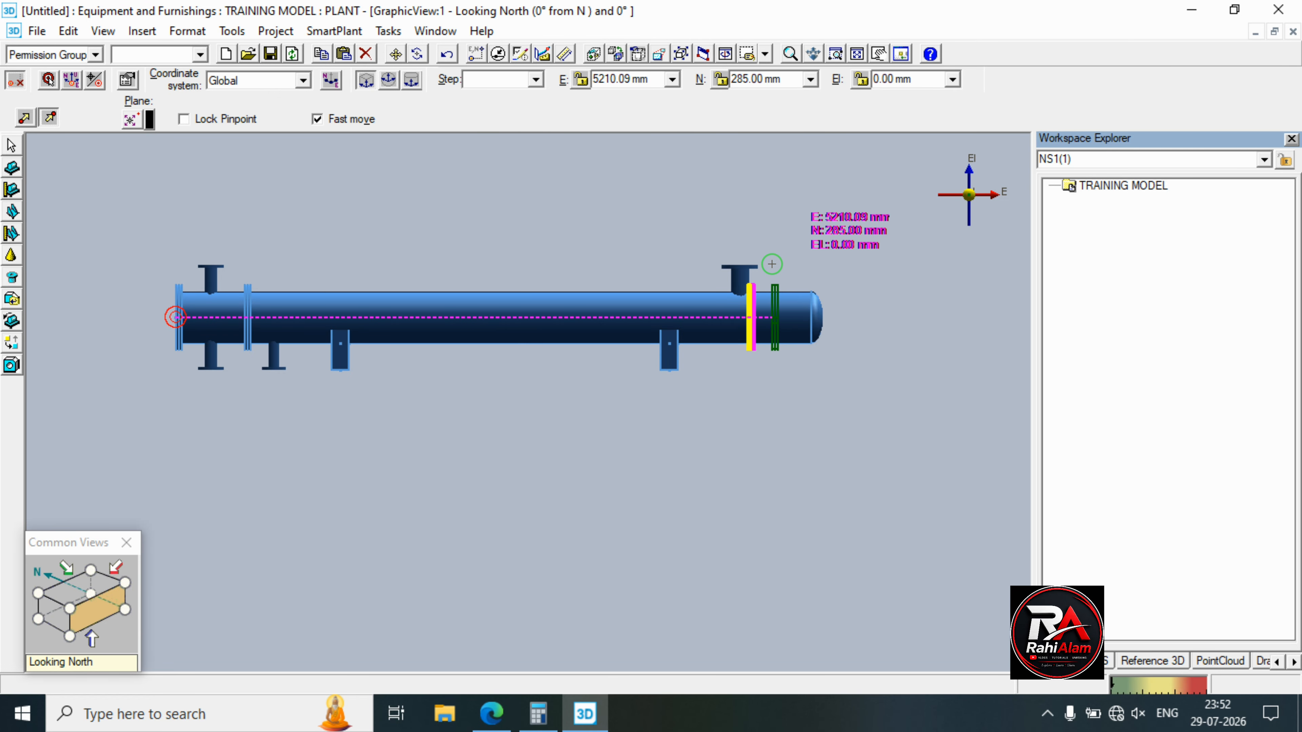
pyautogui.click(596, 78)
pyautogui.write('5200')
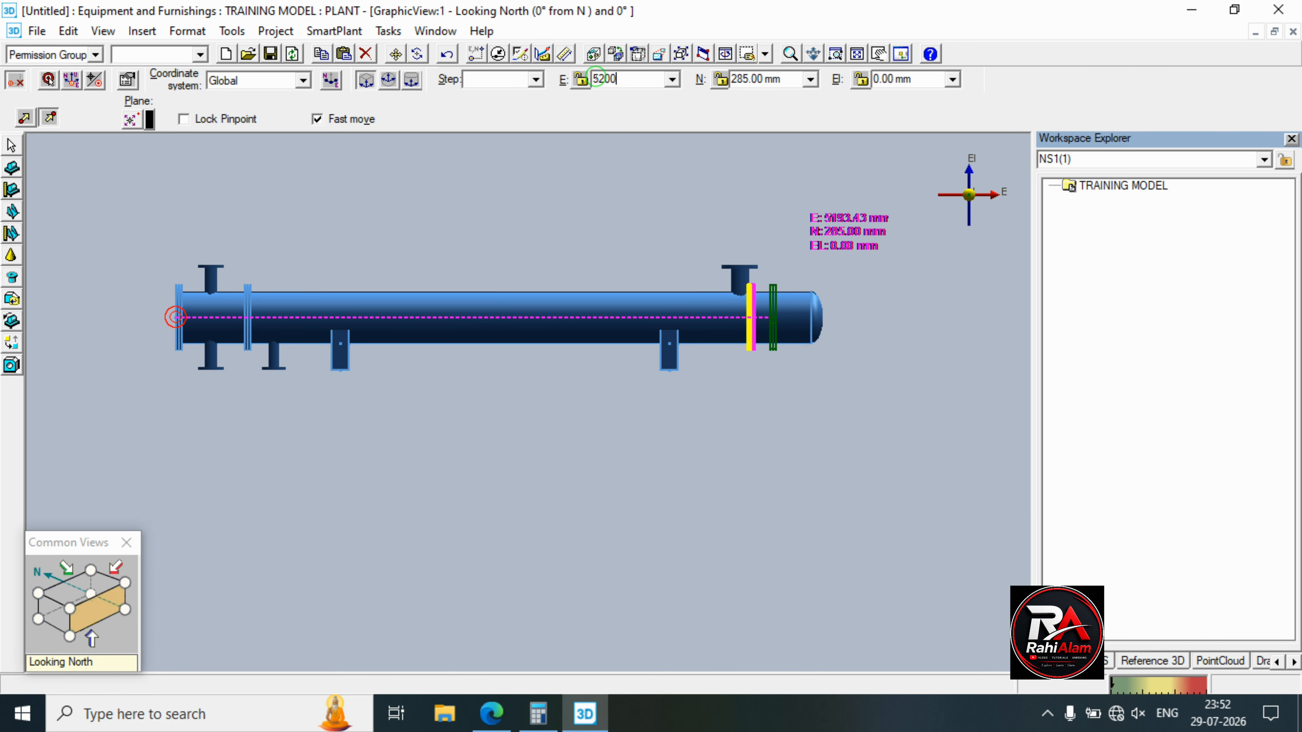
pyautogui.press('Return')
pyautogui.click(674, 161)
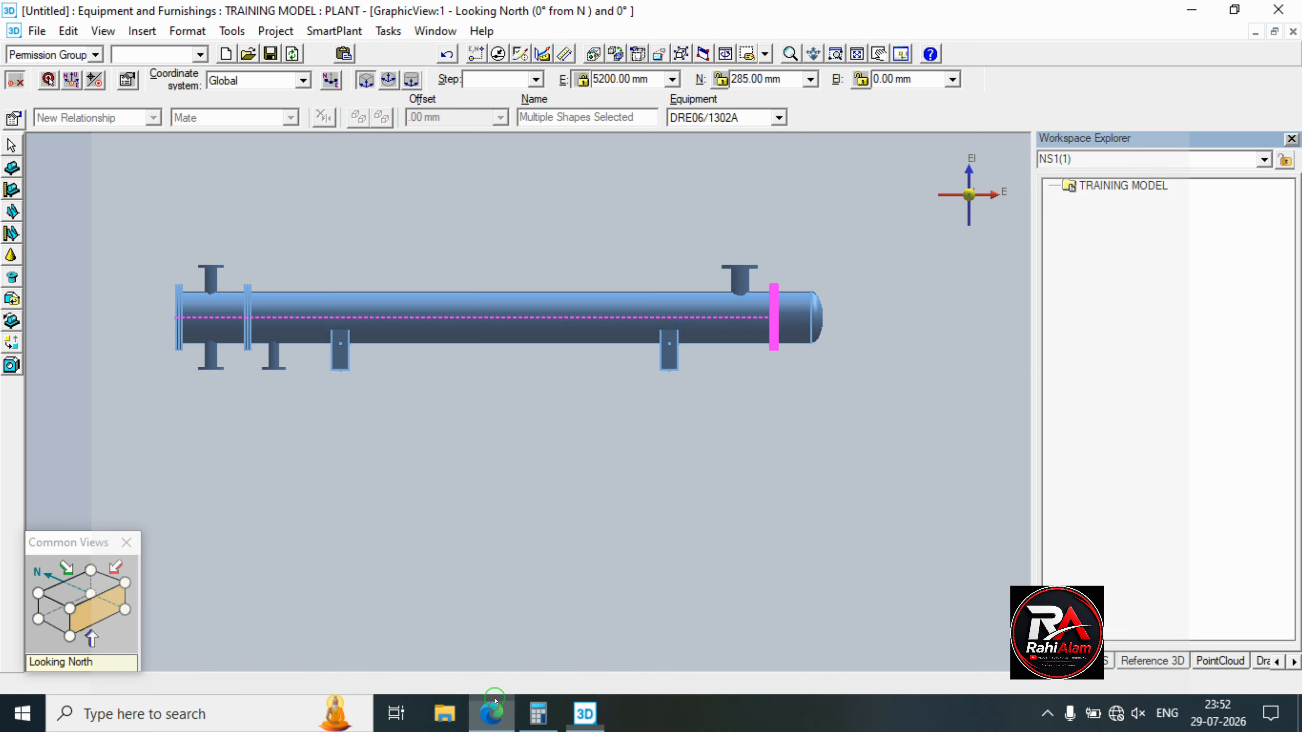
# Switch to SAMPLE.pdf and check the support positions on the E1302A elevation and end view A-A.
pyautogui.click(491, 713)
pyautogui.scroll(10, 491, 358)
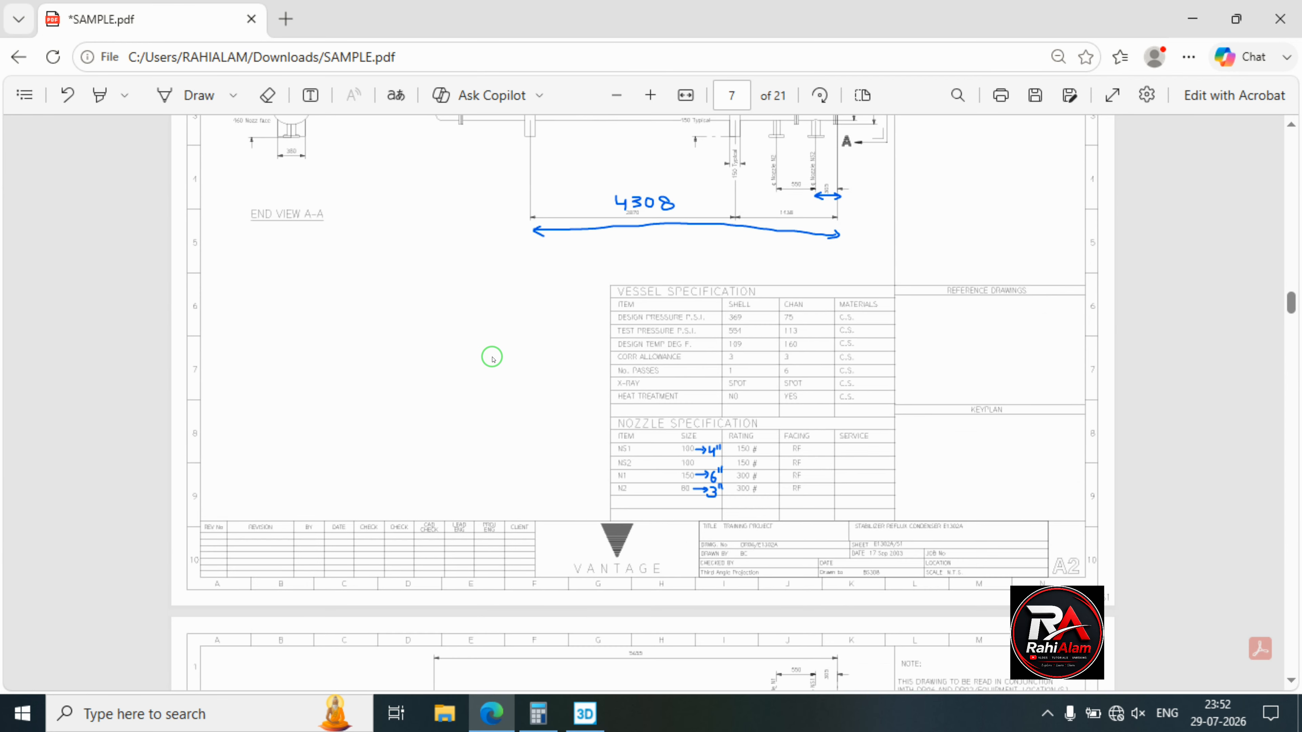
pyautogui.scroll(3, 513, 351)
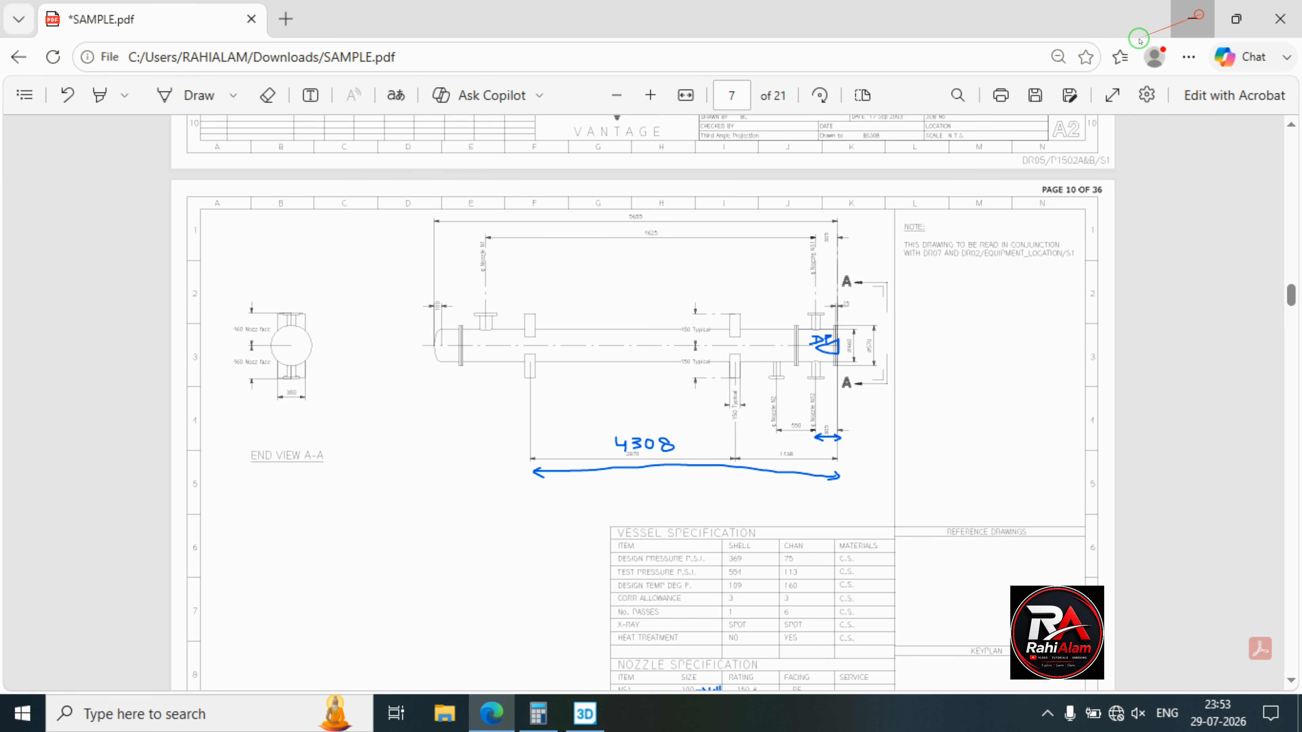
# Return to the 3D model and select the two support blocks beneath the vessel.
pyautogui.click(1192, 19)
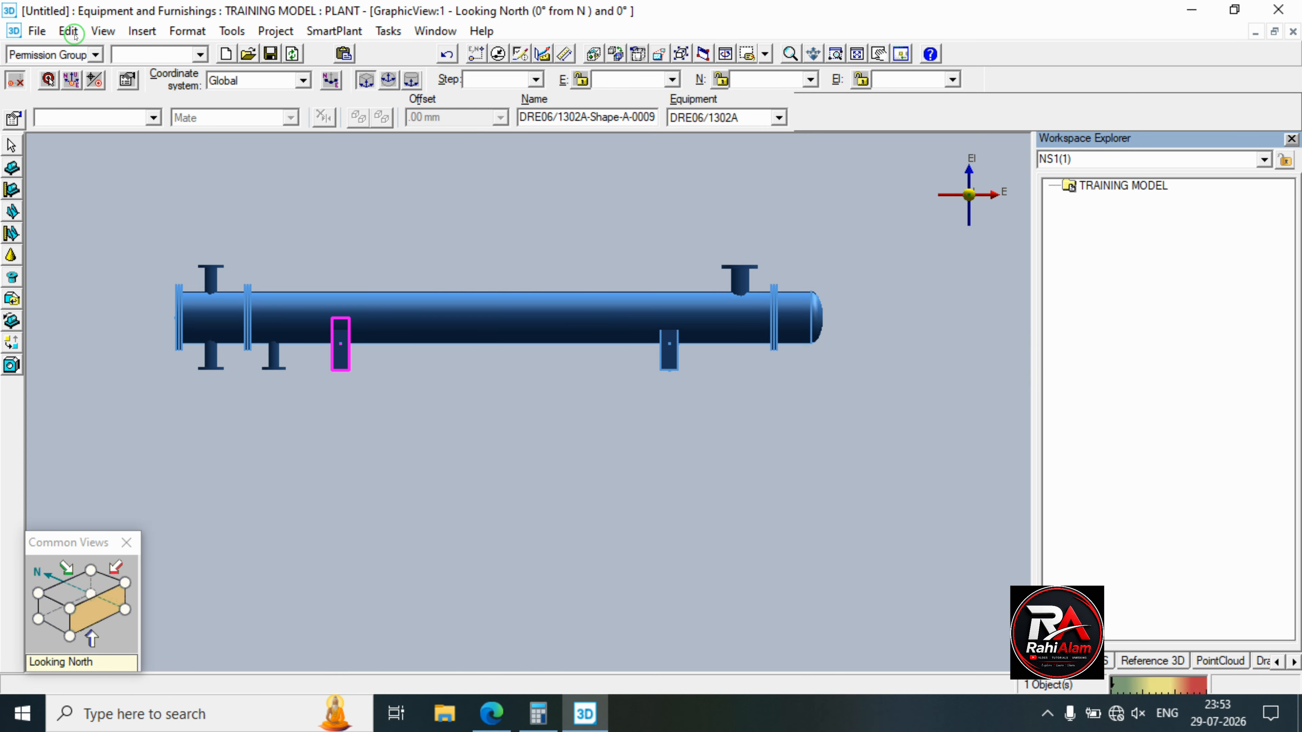
pyautogui.click(678, 370)
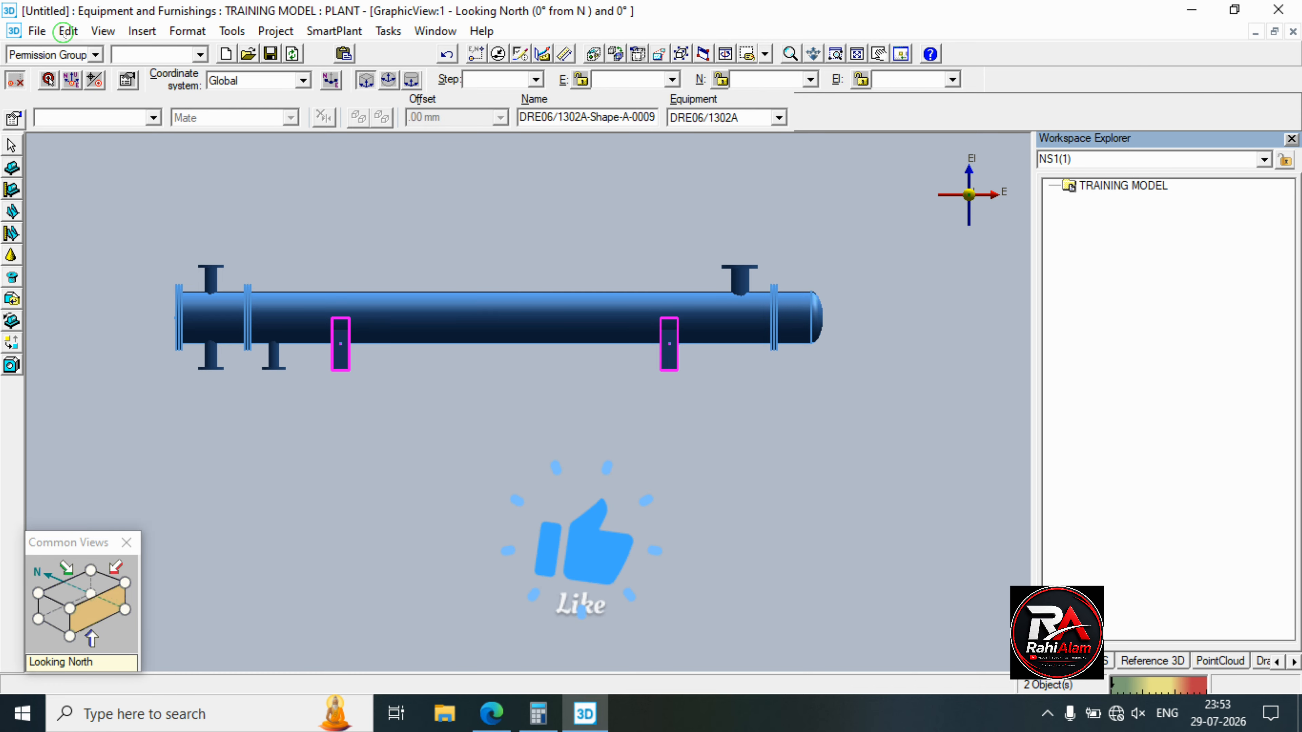
pyautogui.click(63, 32)
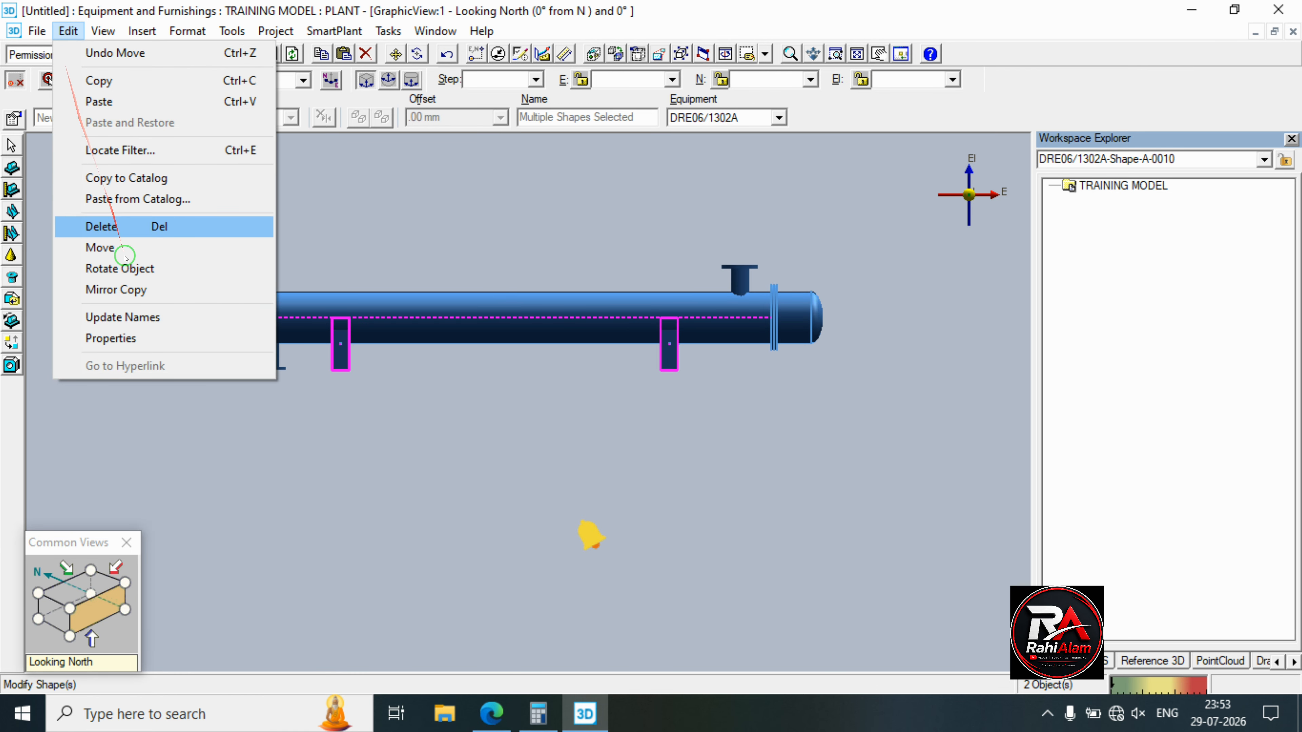
pyautogui.click(135, 291)
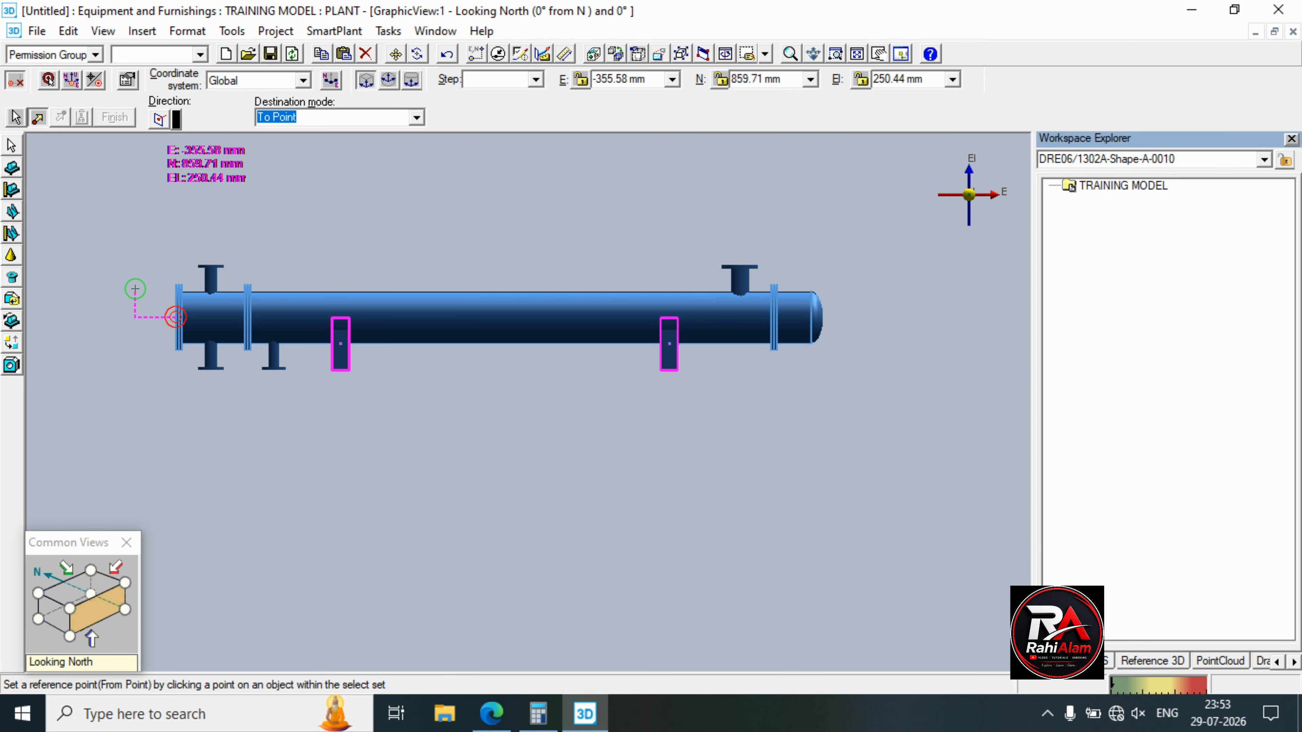
pyautogui.click(72, 608)
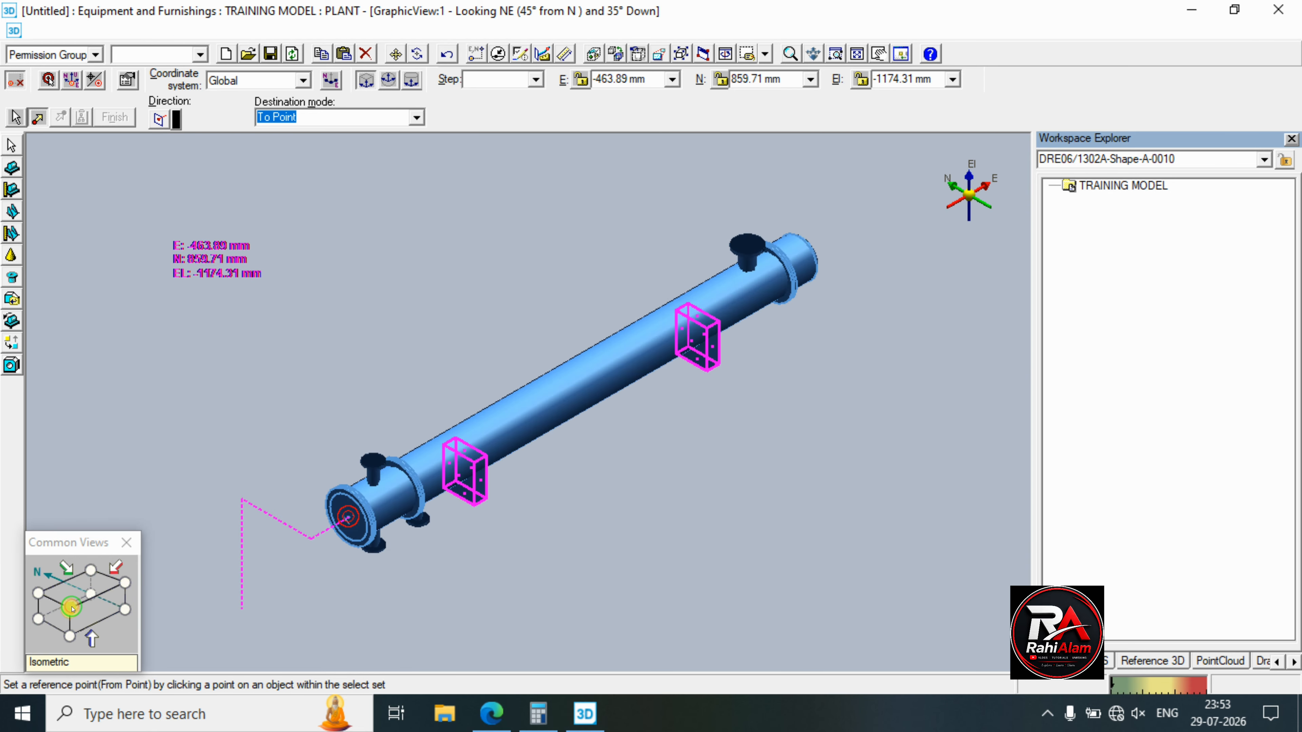
pyautogui.scroll(3, 311, 582)
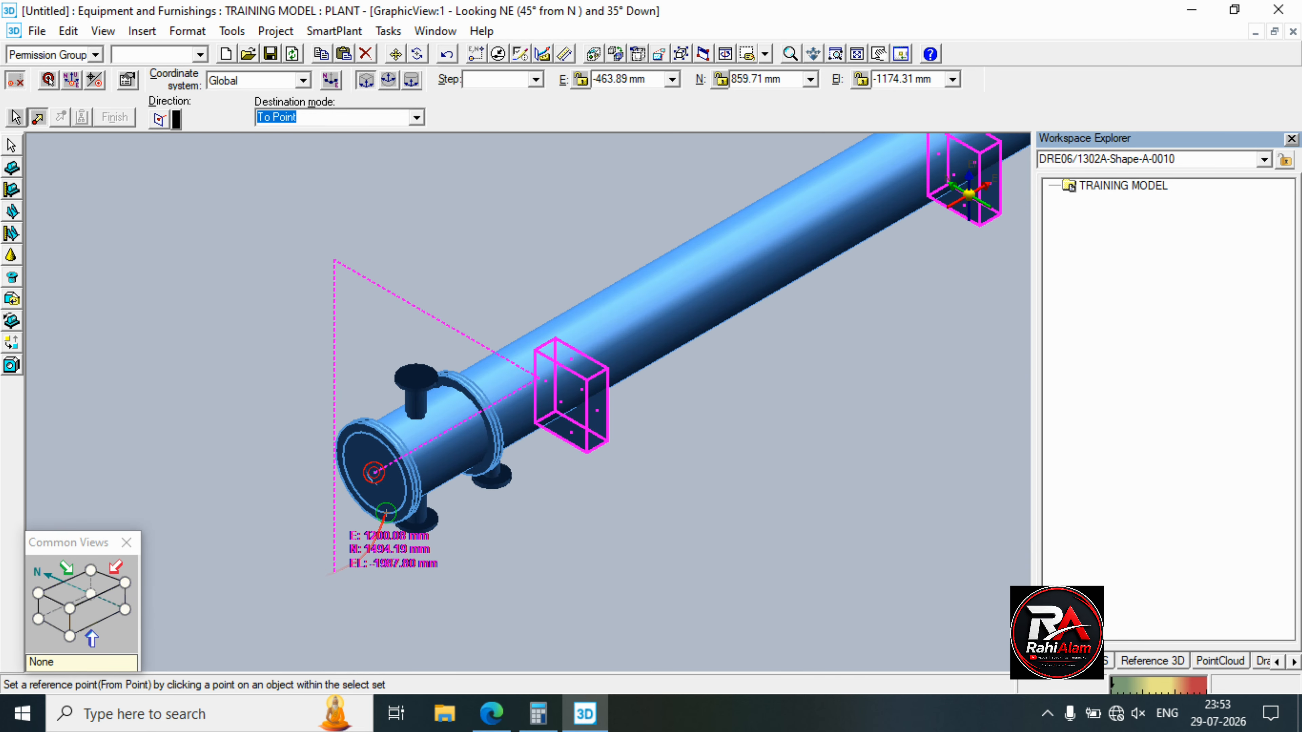
pyautogui.click(375, 472)
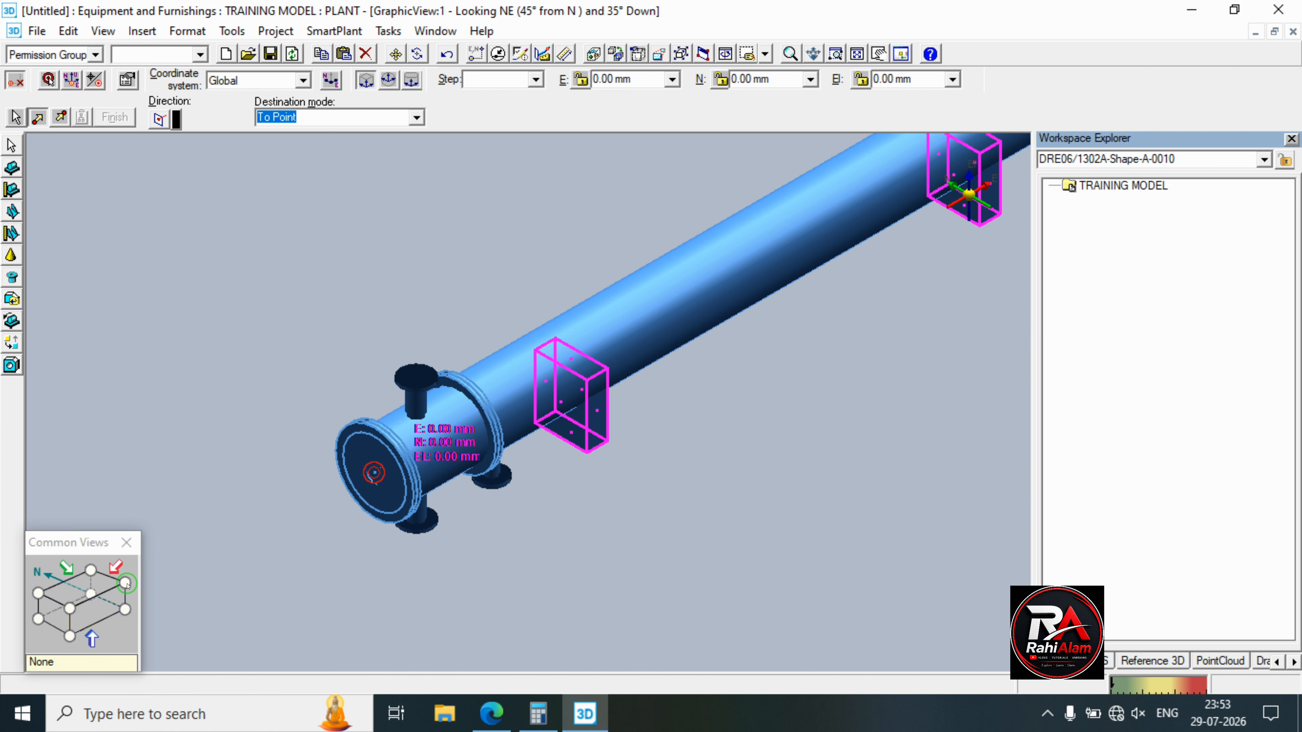
pyautogui.click(126, 584)
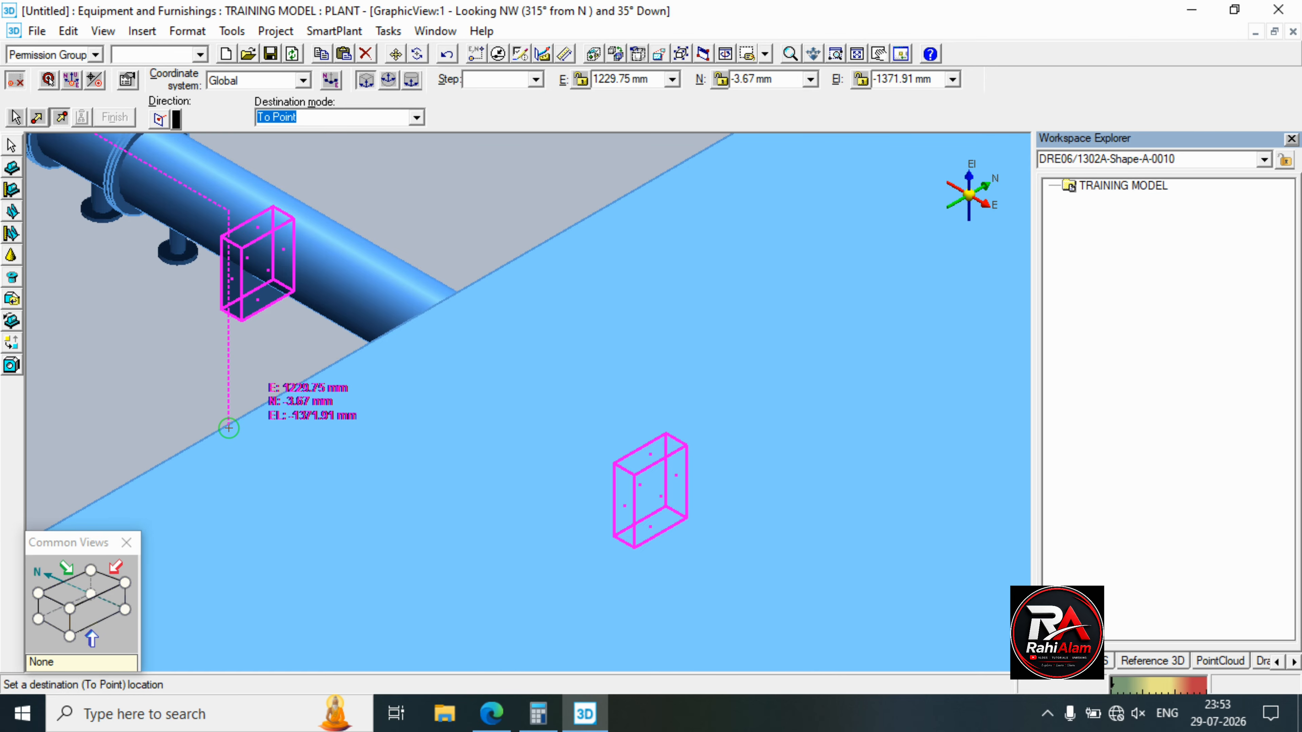
pyautogui.click(124, 610)
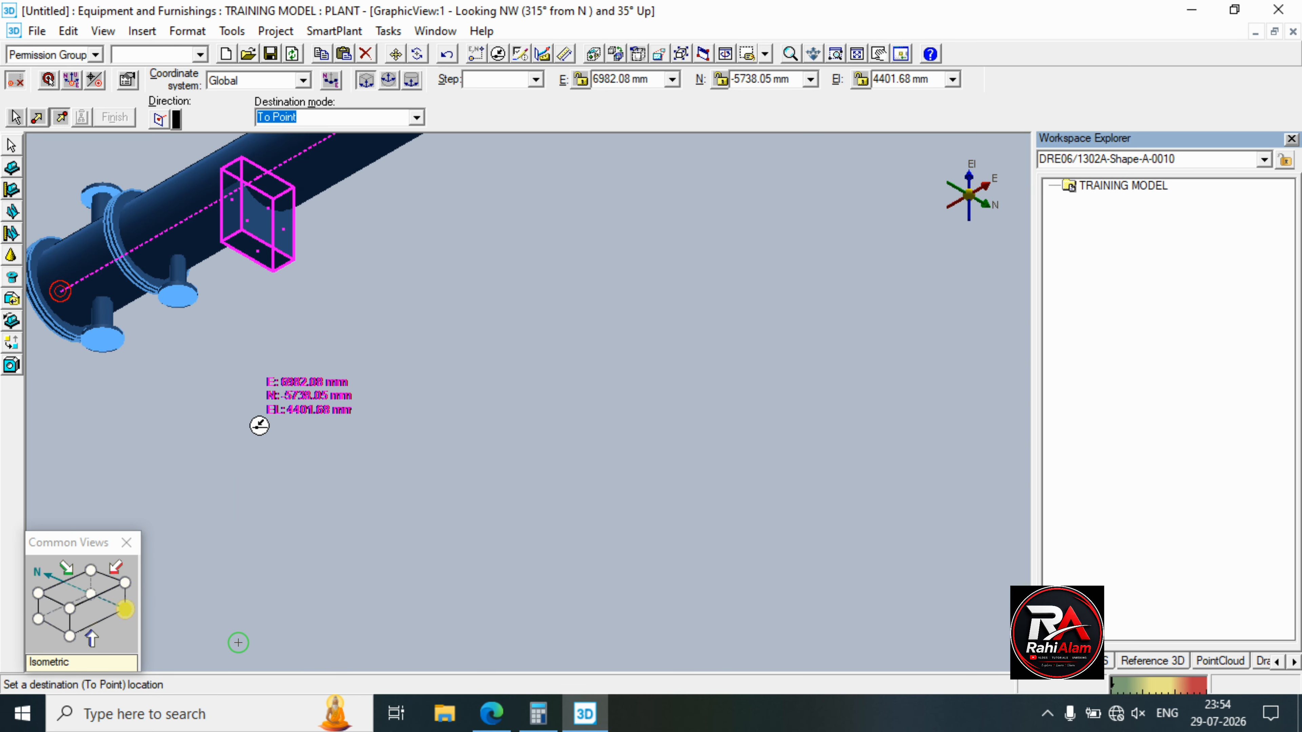
pyautogui.scroll(-1, 242, 644)
pyautogui.scroll(-1, 545, 436)
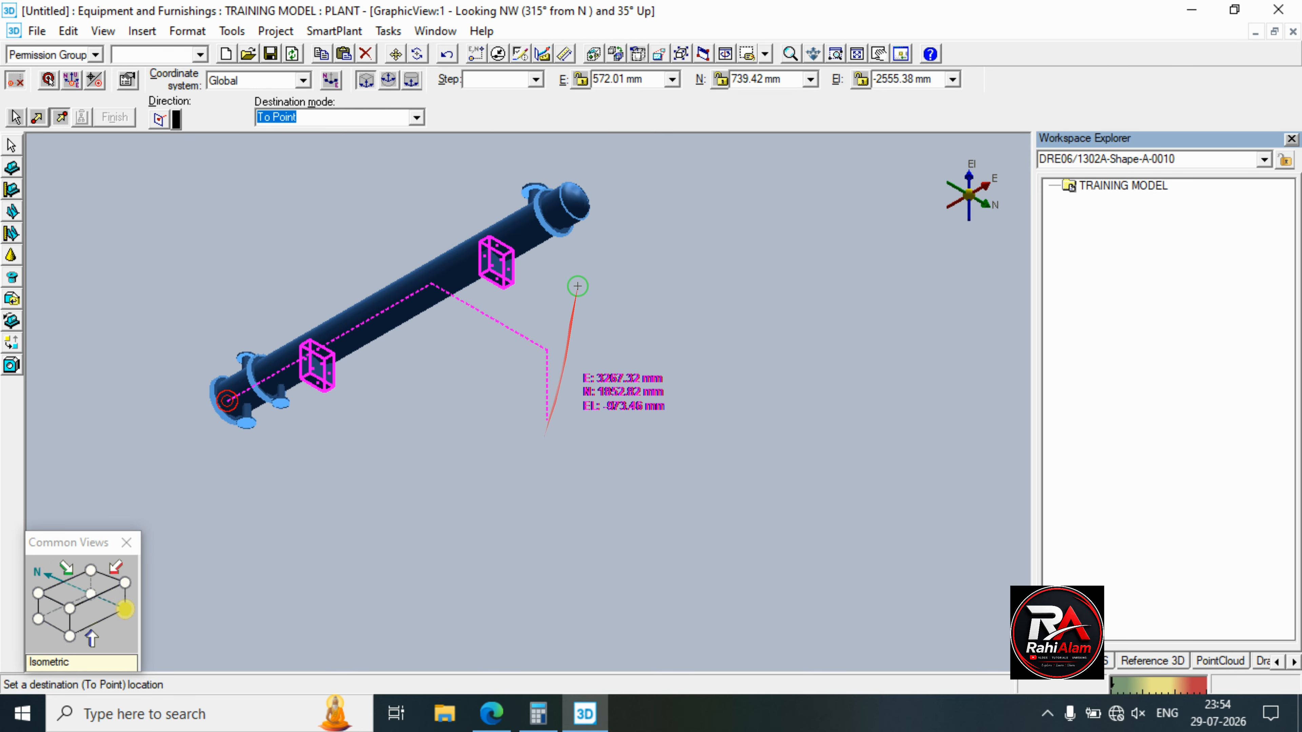
pyautogui.scroll(3, 585, 195)
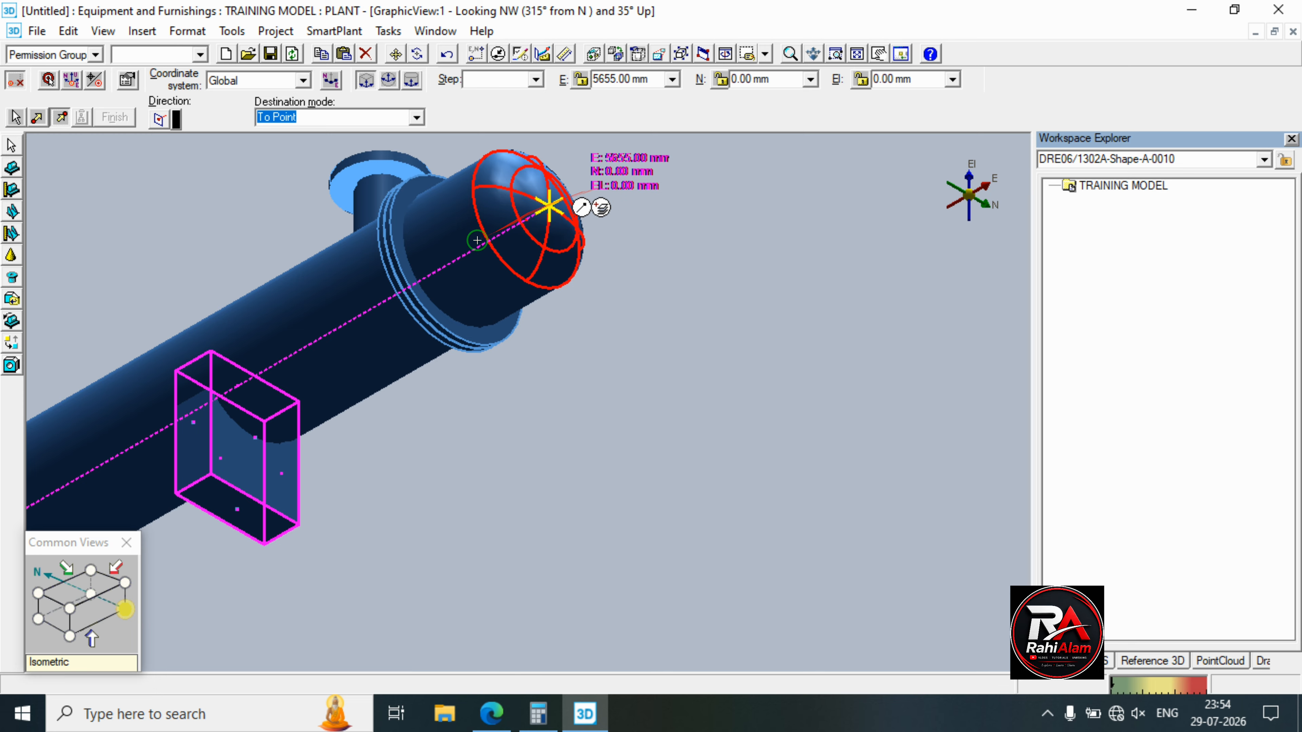
pyautogui.click(319, 343)
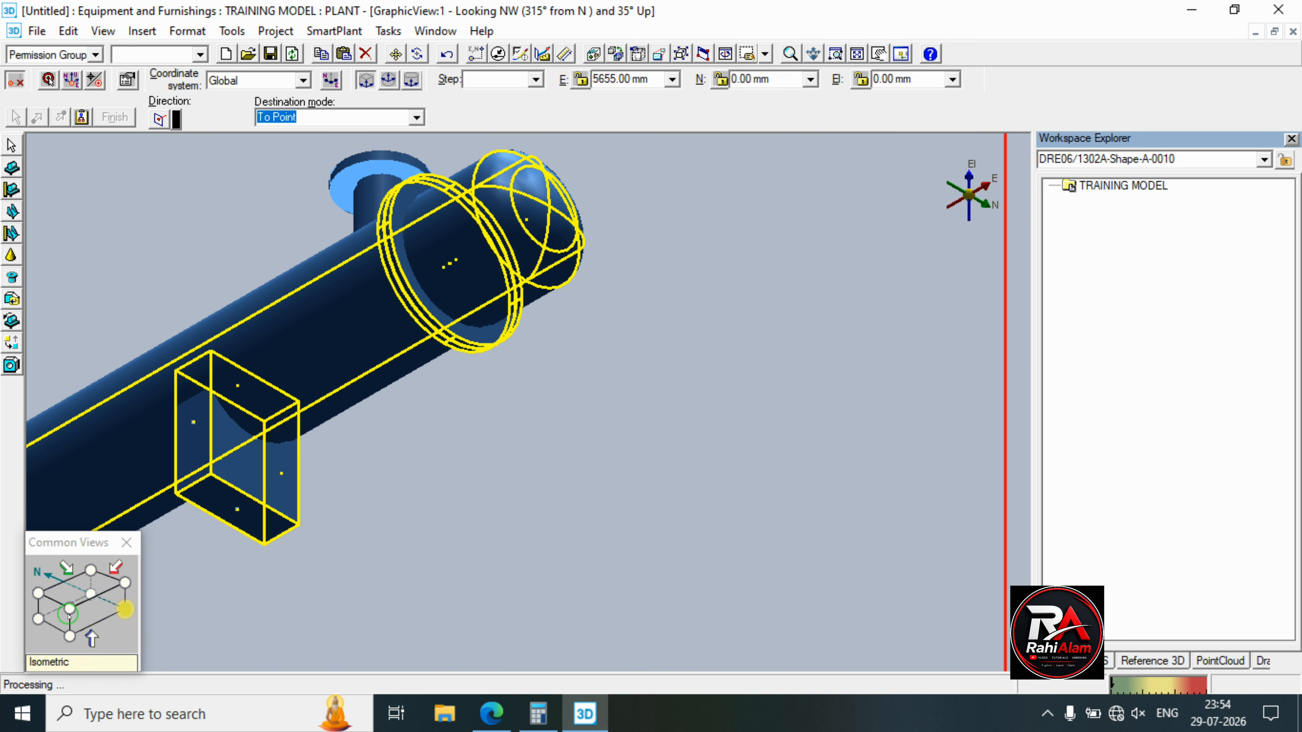
pyautogui.click(381, 310)
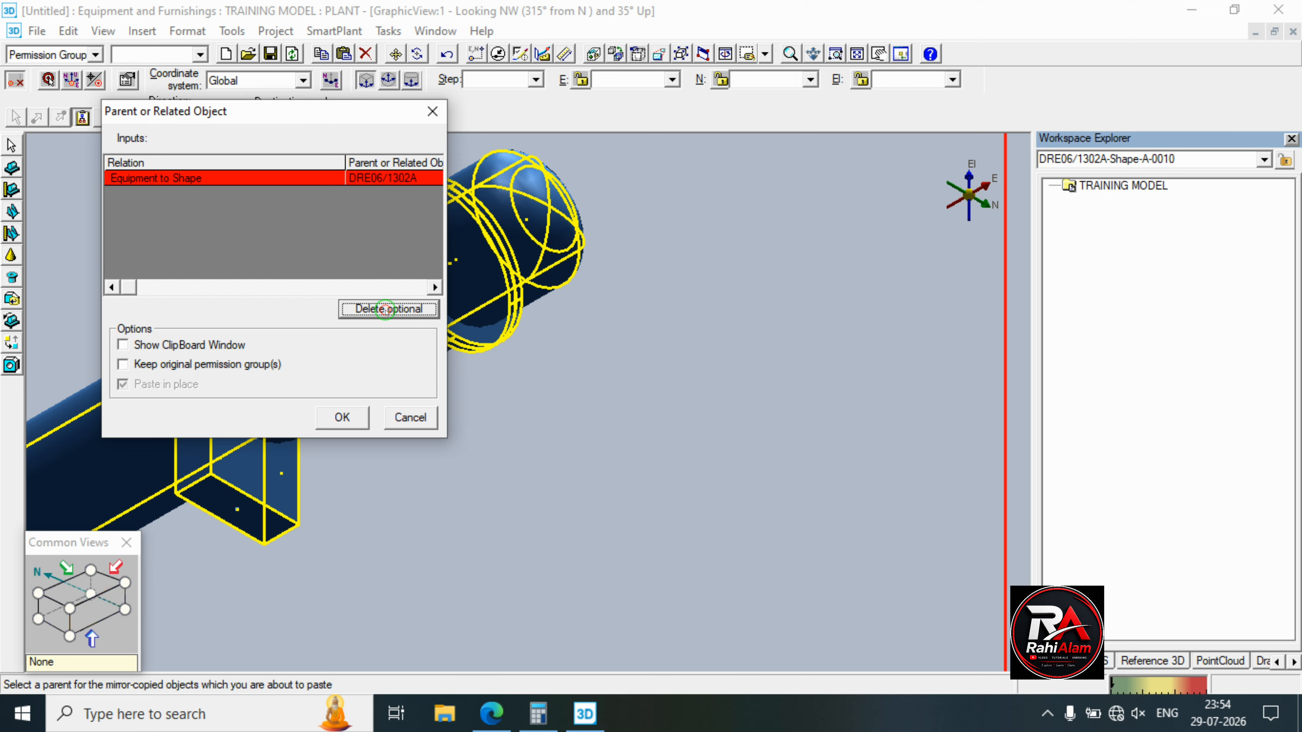
pyautogui.click(93, 615)
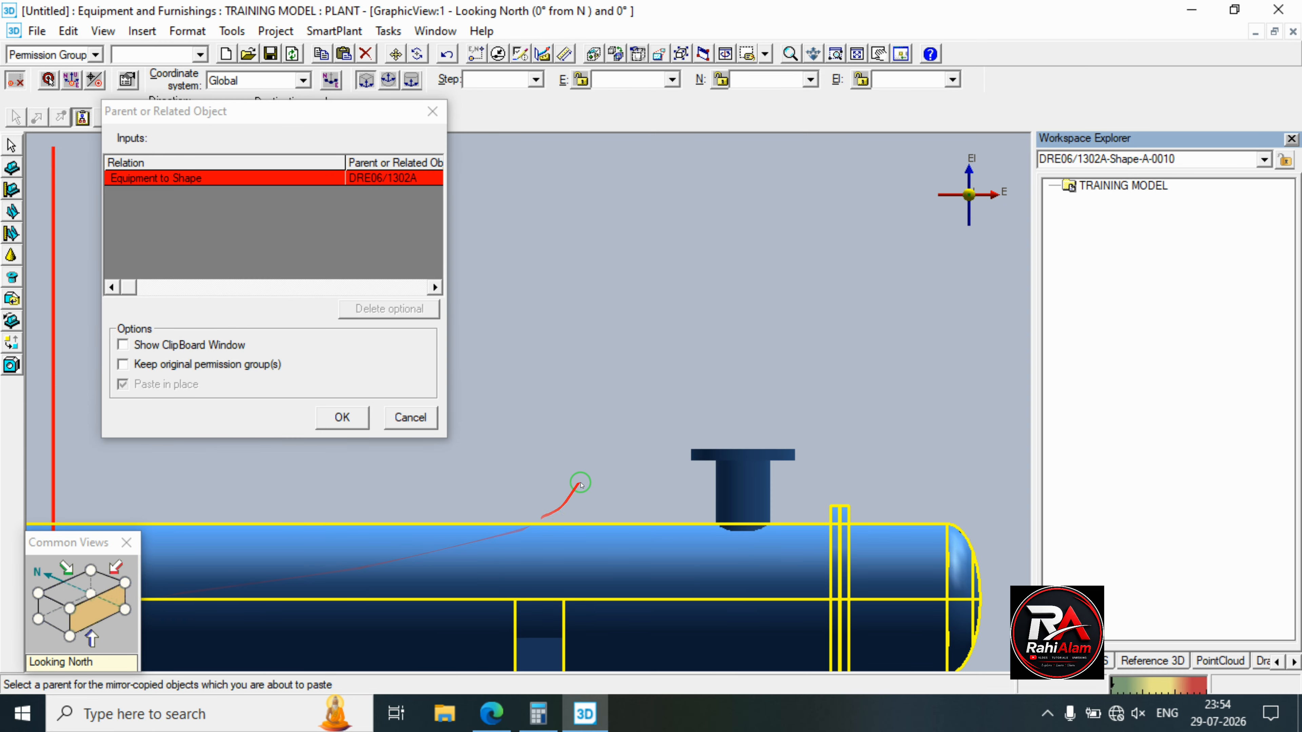
pyautogui.scroll(-5, 597, 450)
pyautogui.scroll(-3, 597, 450)
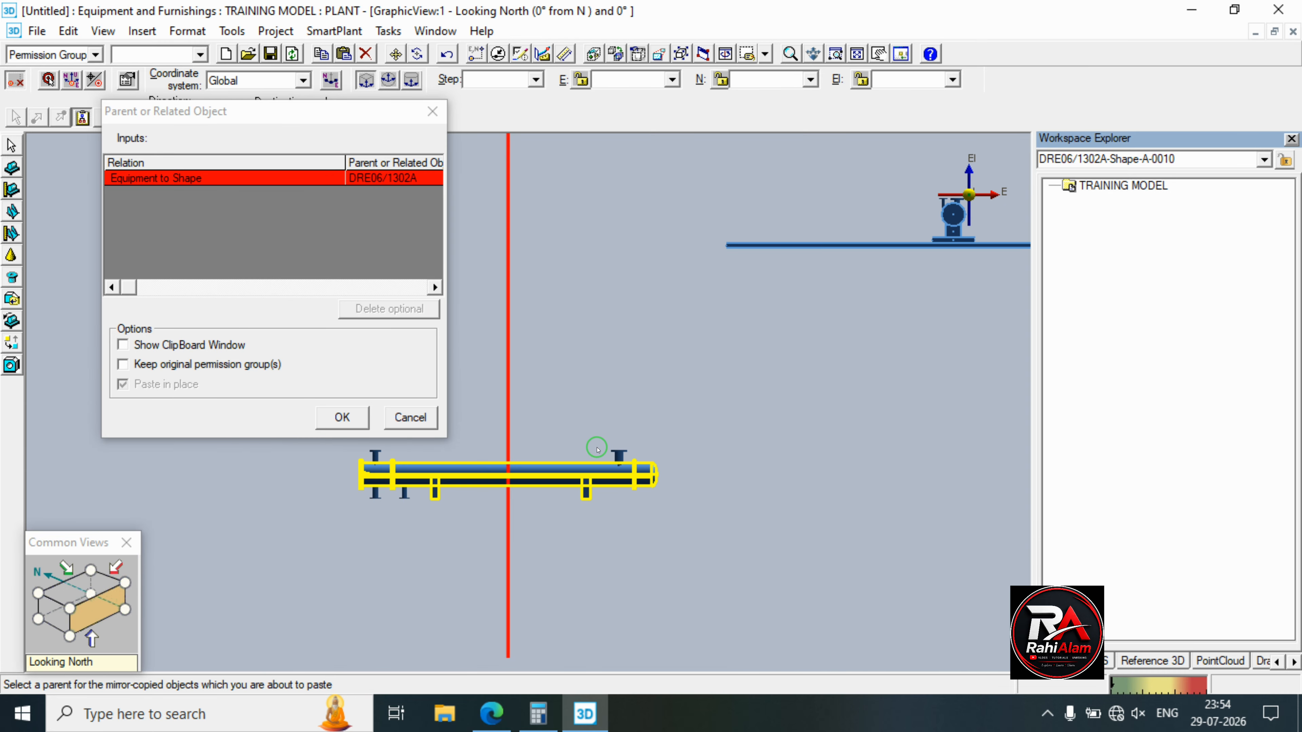
pyautogui.scroll(3, 596, 451)
pyautogui.scroll(-2, 595, 451)
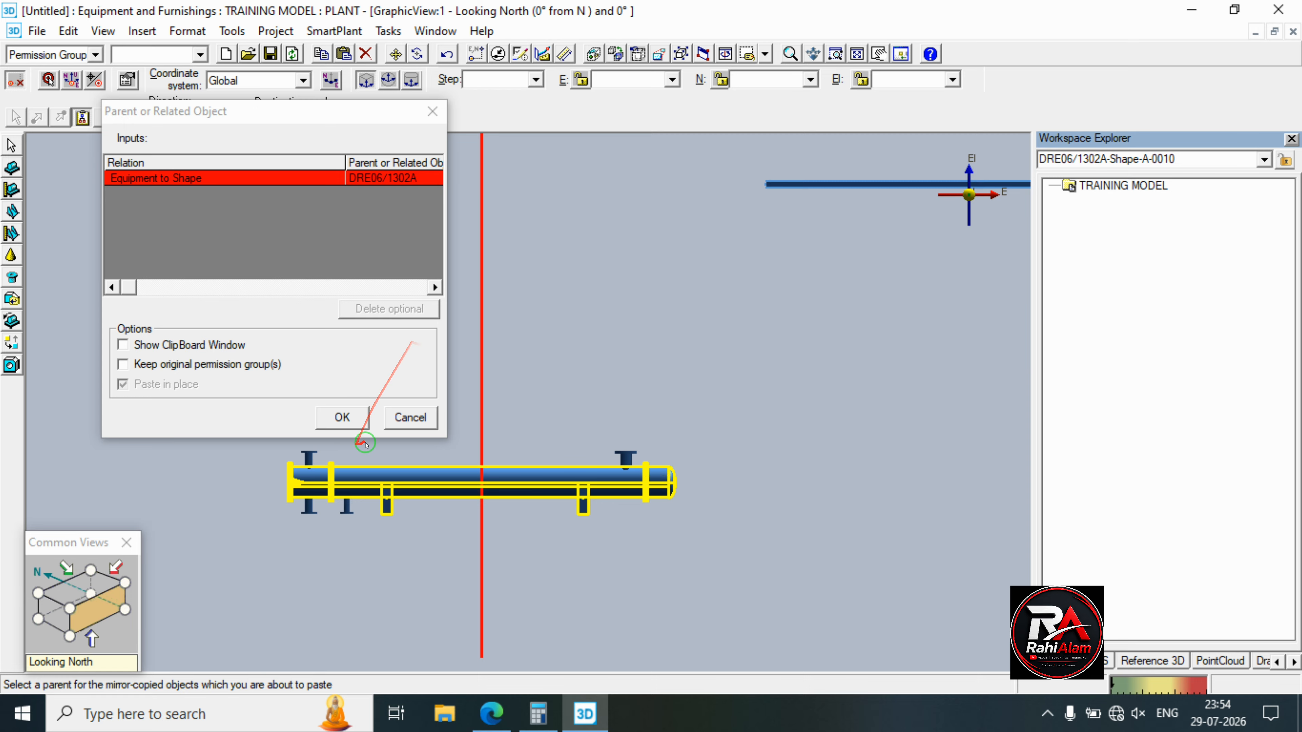
pyautogui.click(395, 426)
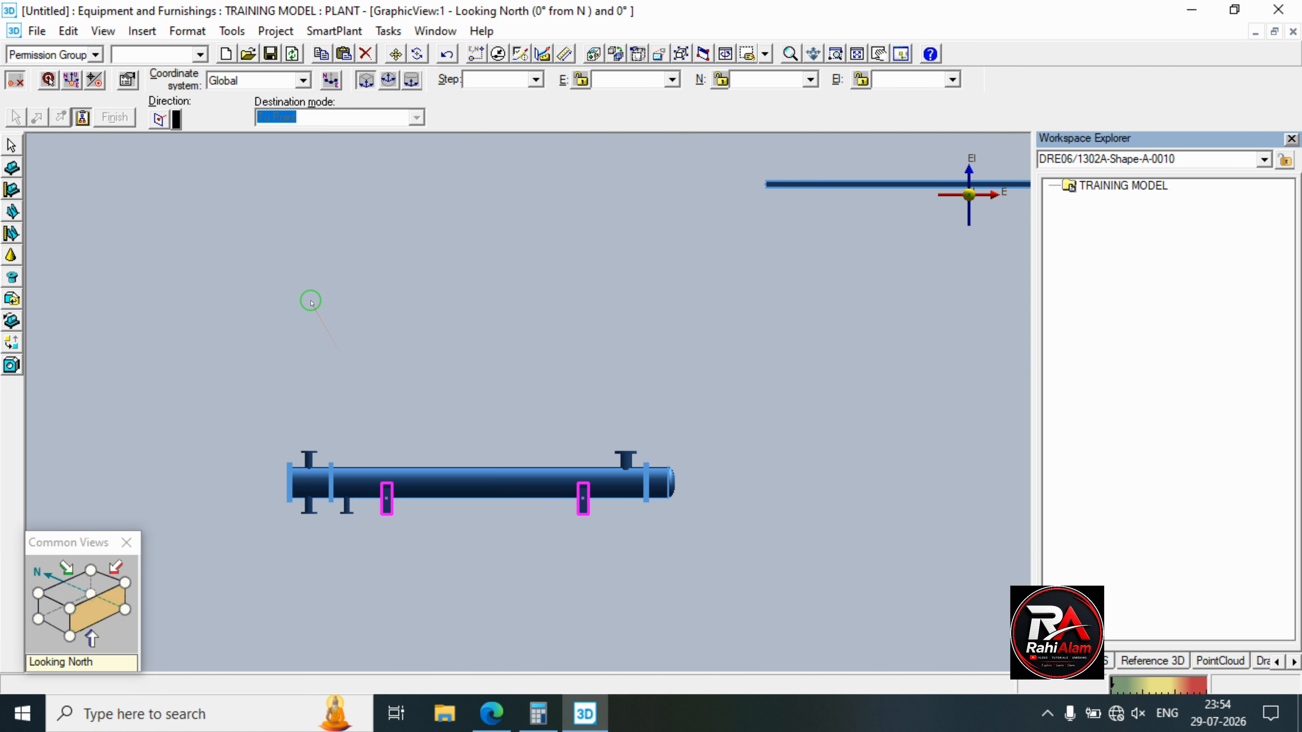
# Mirror-copy the two selected supports about the horizontal plane through the vessel axis, keeping DRE06/1302A as parent, and clear the selection.
pyautogui.click(69, 33)
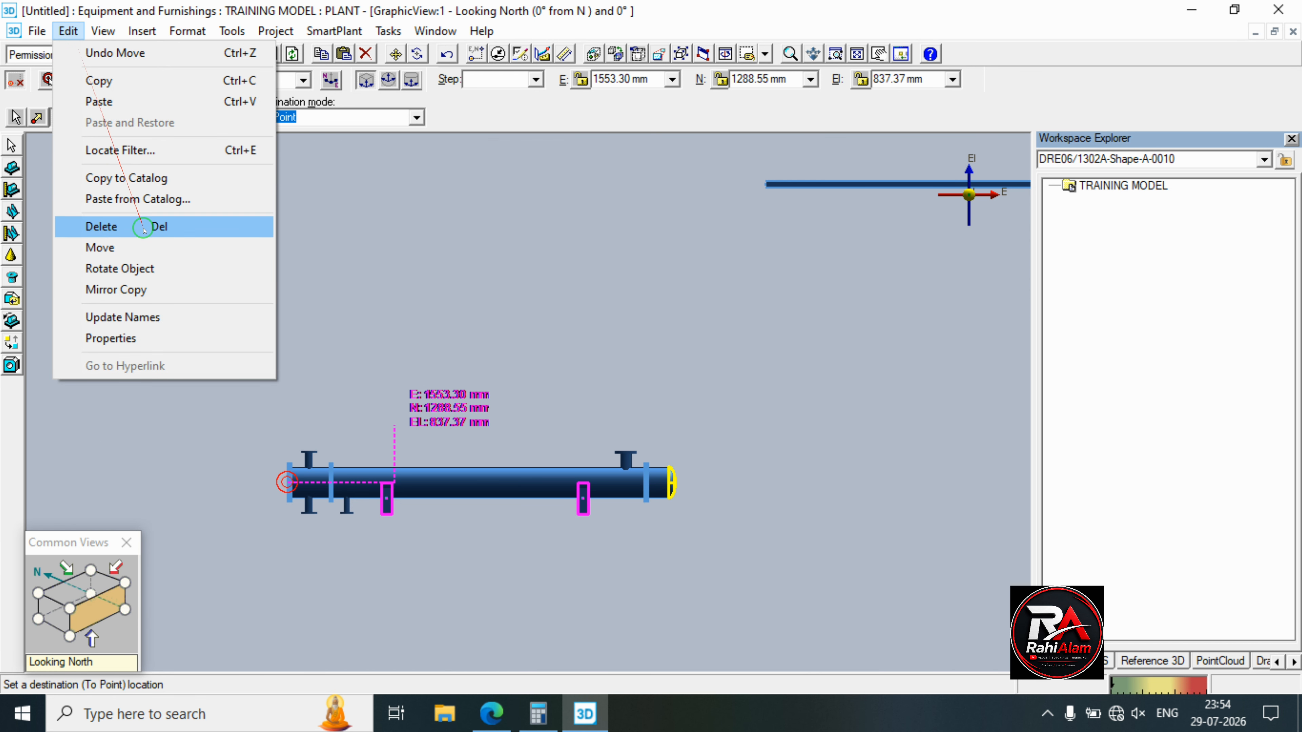
pyautogui.click(145, 289)
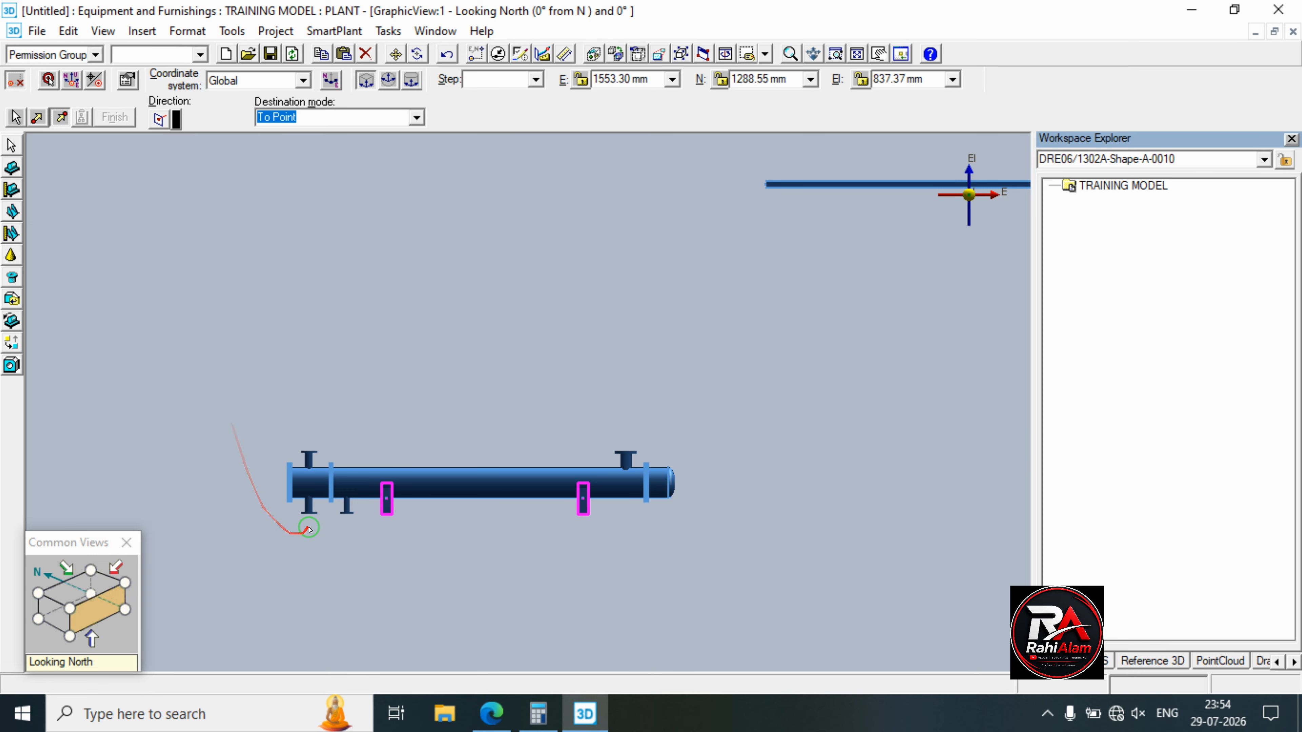
pyautogui.click(305, 483)
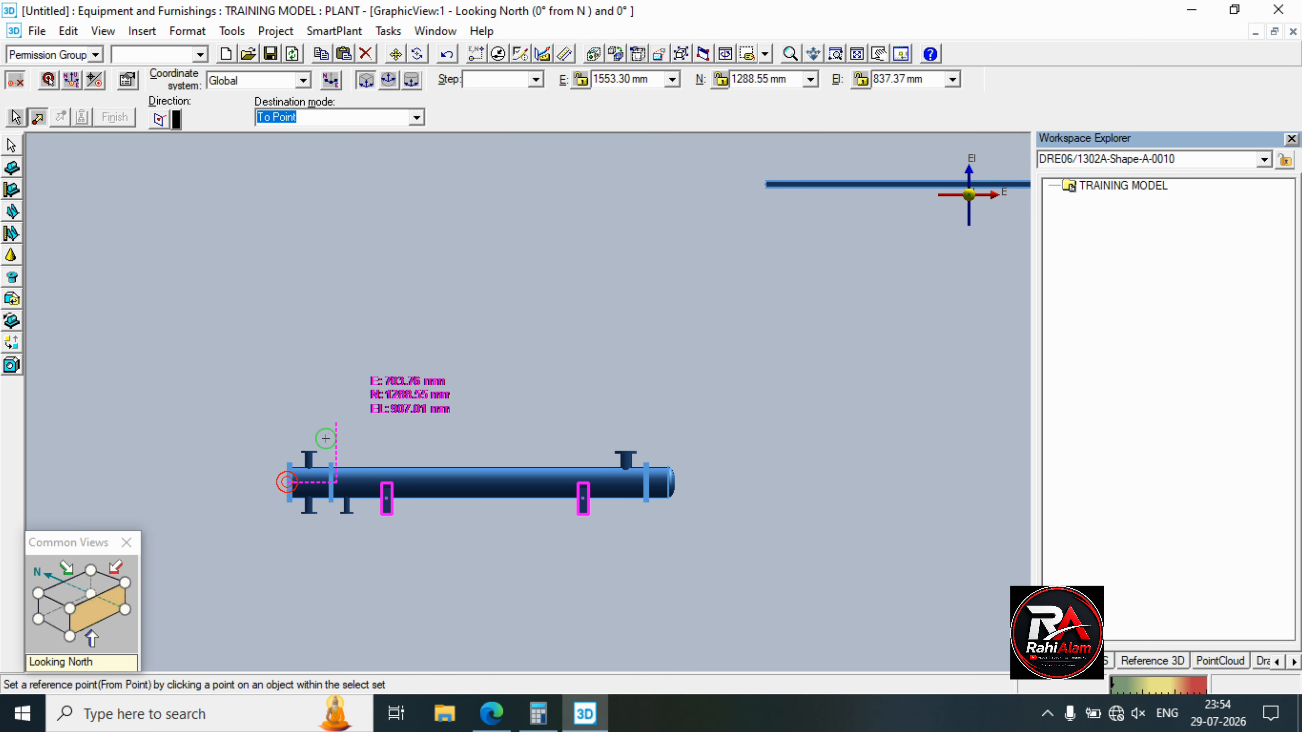
pyautogui.click(309, 451)
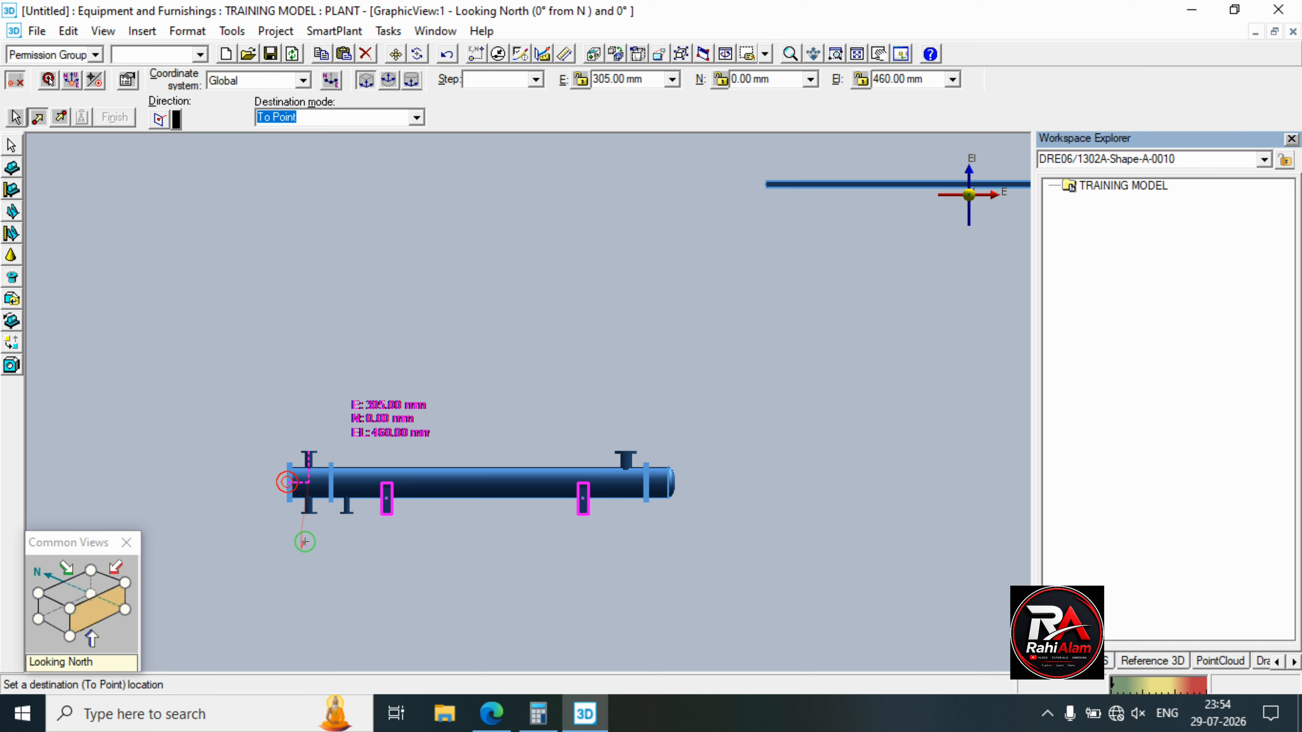
pyautogui.click(309, 515)
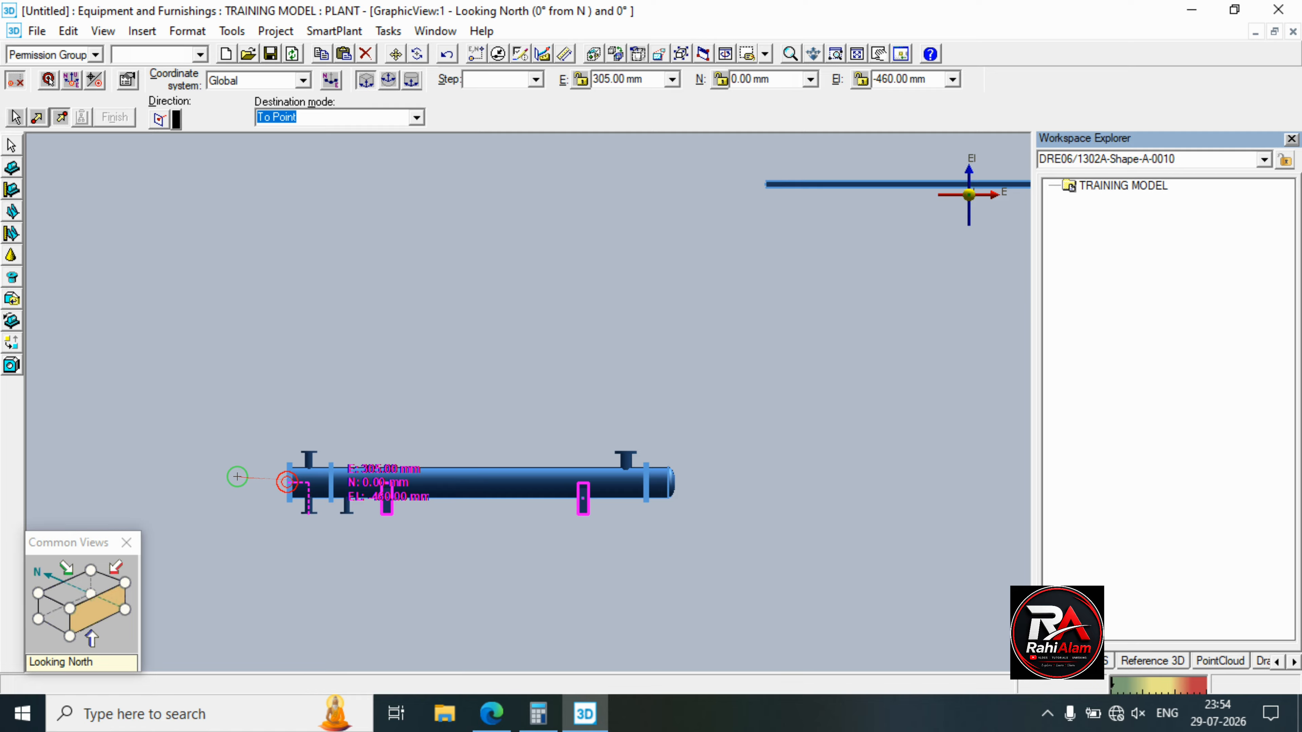
pyautogui.click(288, 482)
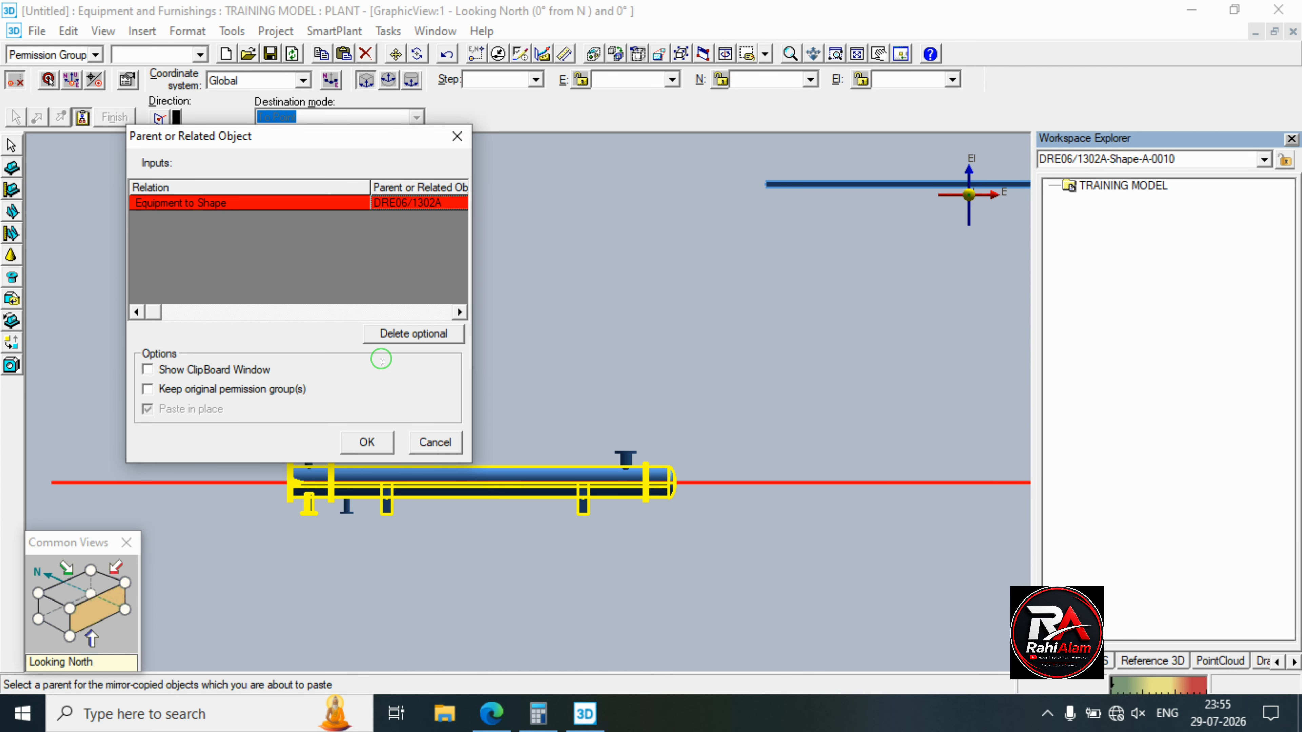
pyautogui.click(403, 334)
pyautogui.click(367, 441)
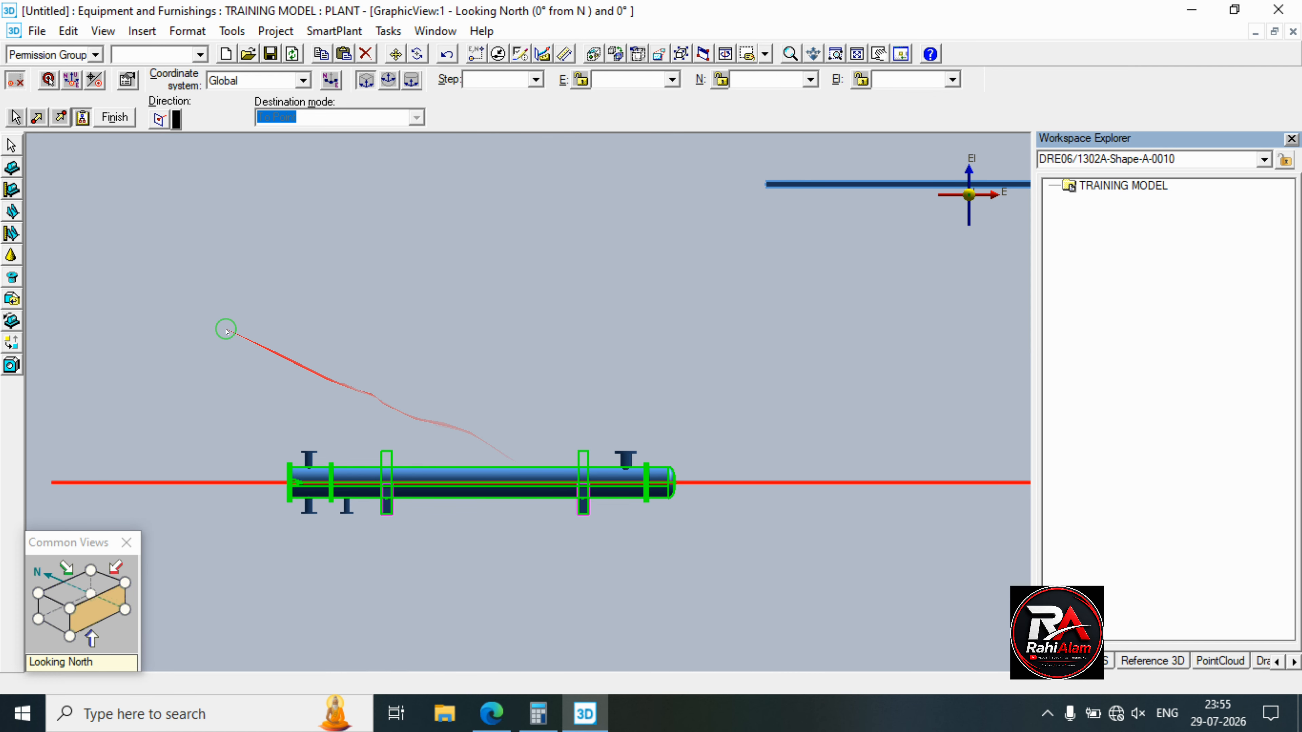
pyautogui.click(116, 119)
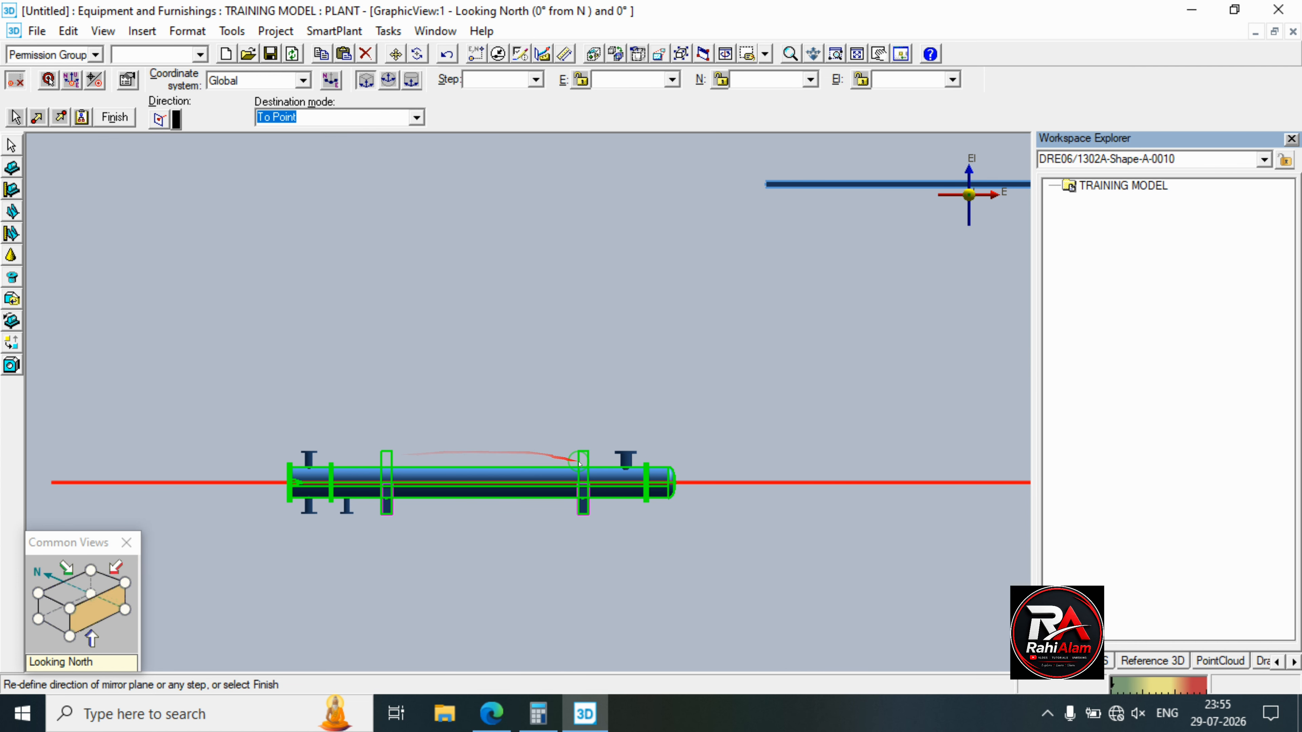
pyautogui.click(122, 118)
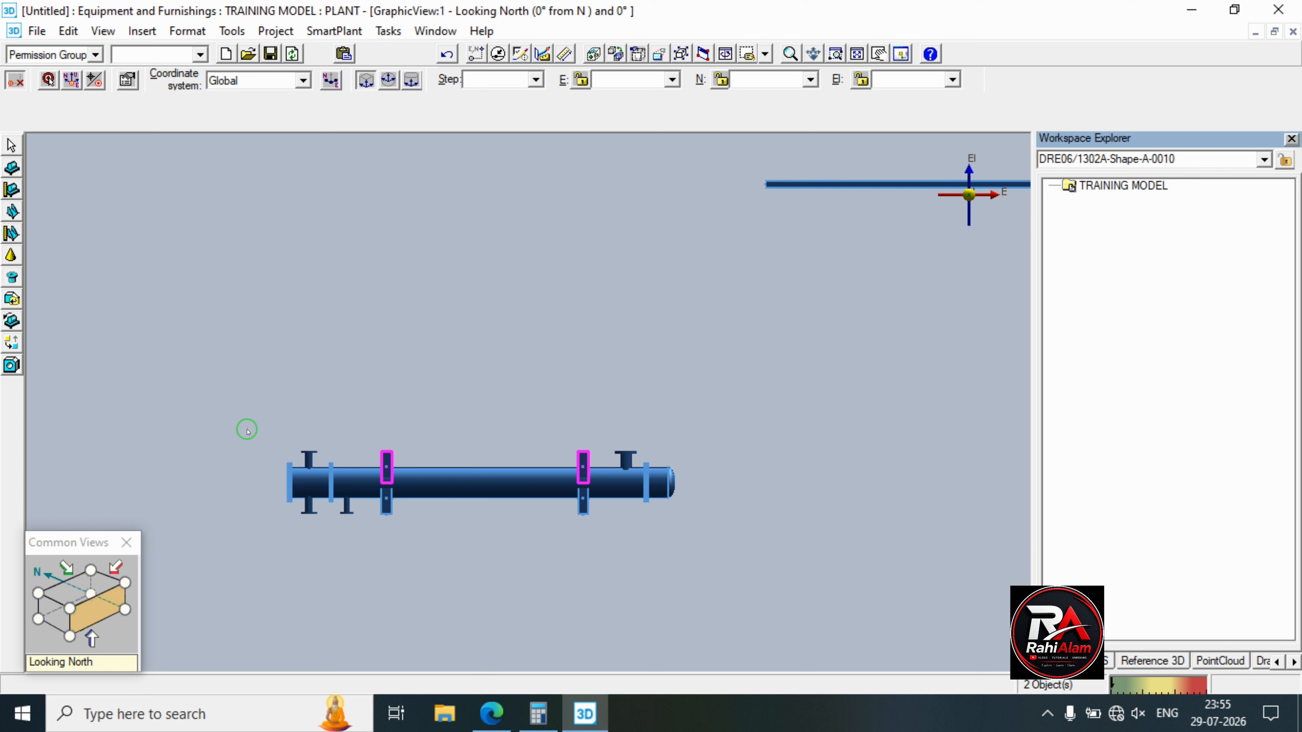
pyautogui.click(82, 175)
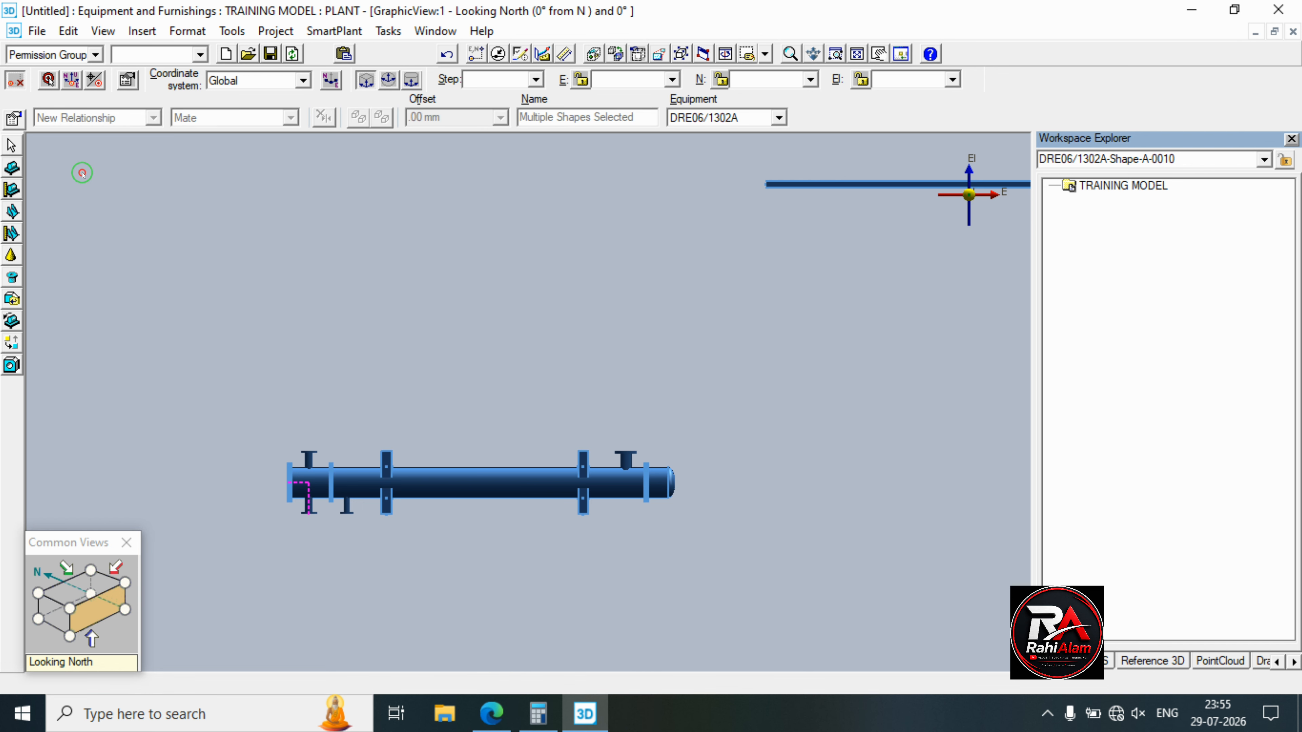
pyautogui.click(14, 145)
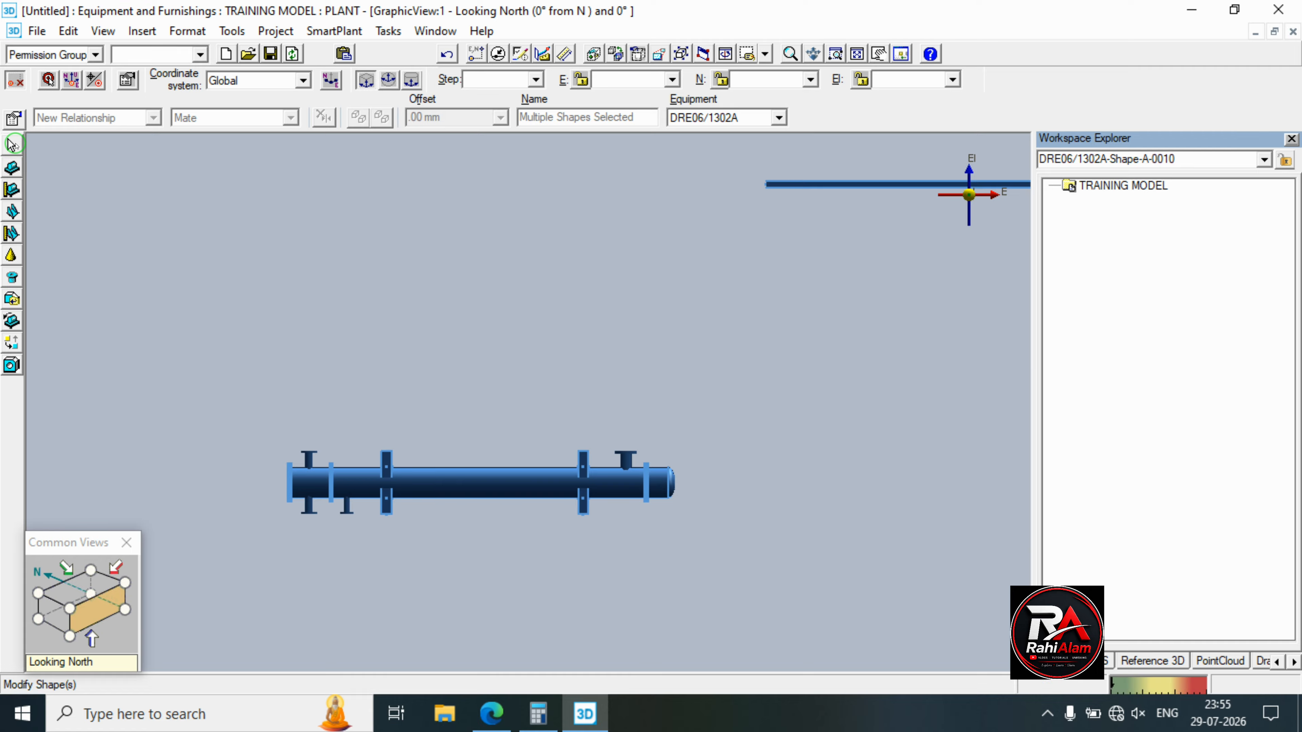
# Switch to the isometric view, limit selection to Equipment, select vessel DRE06/1302A and bring up its reference coordinate system.
pyautogui.click(72, 609)
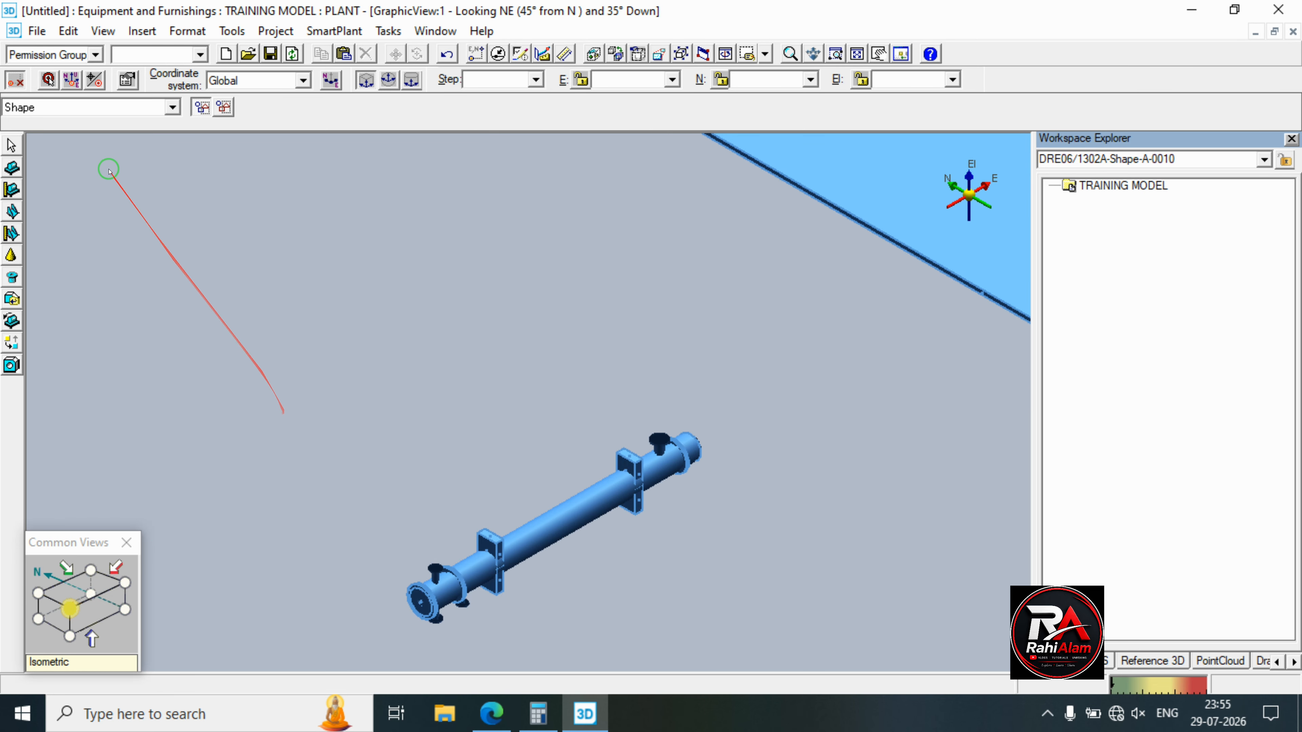
pyautogui.click(99, 106)
pyautogui.click(72, 192)
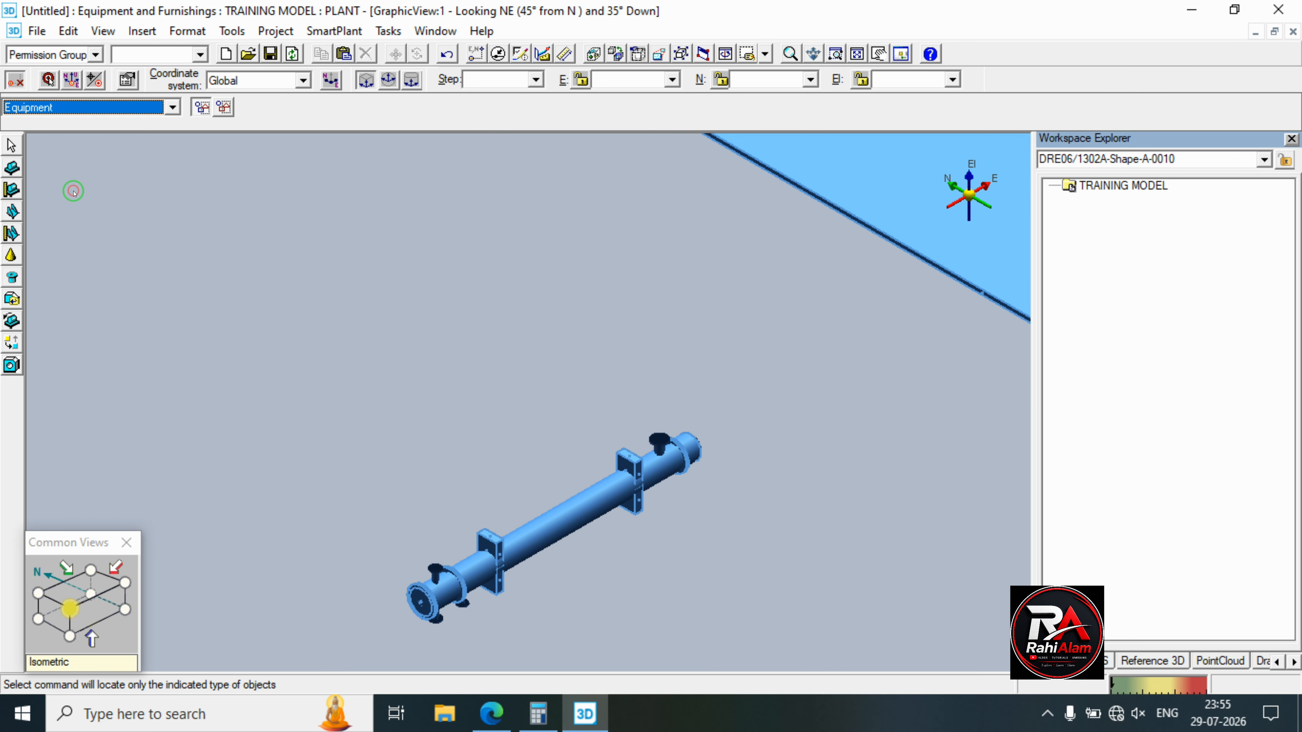
pyautogui.click(525, 538)
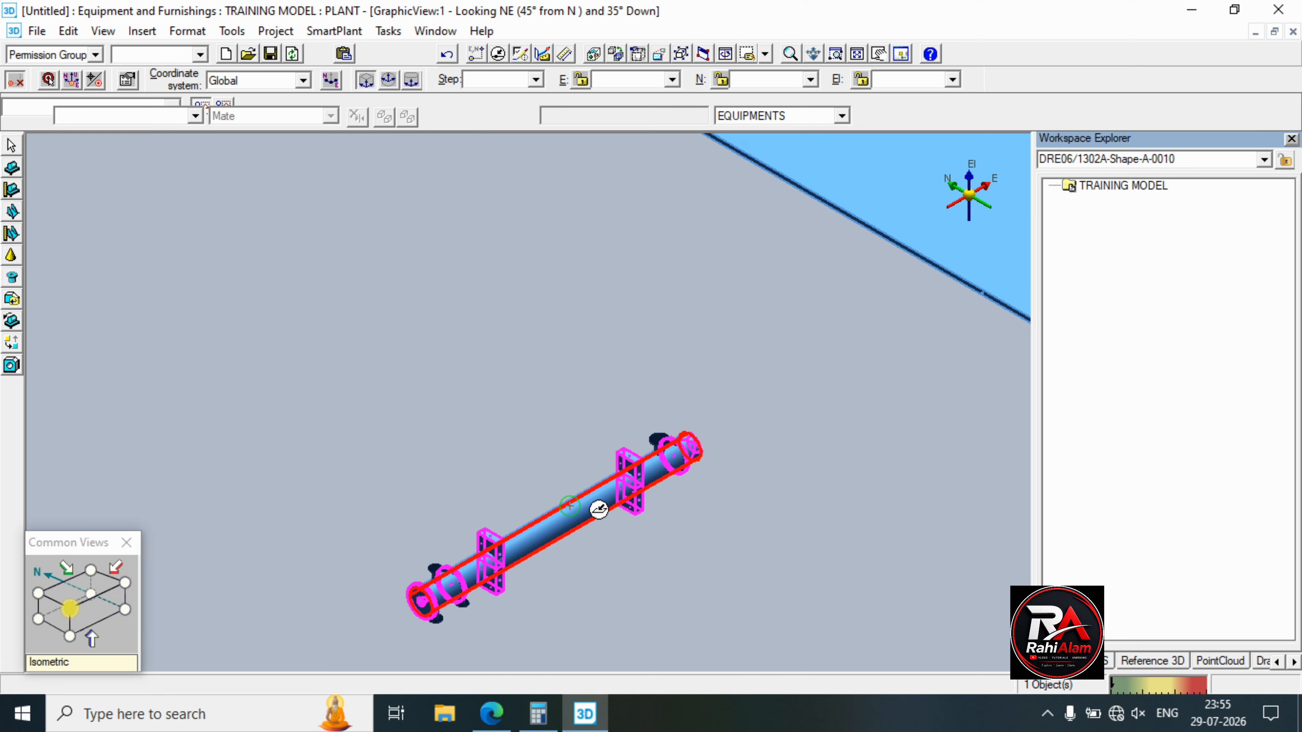
pyautogui.rightClick(570, 506)
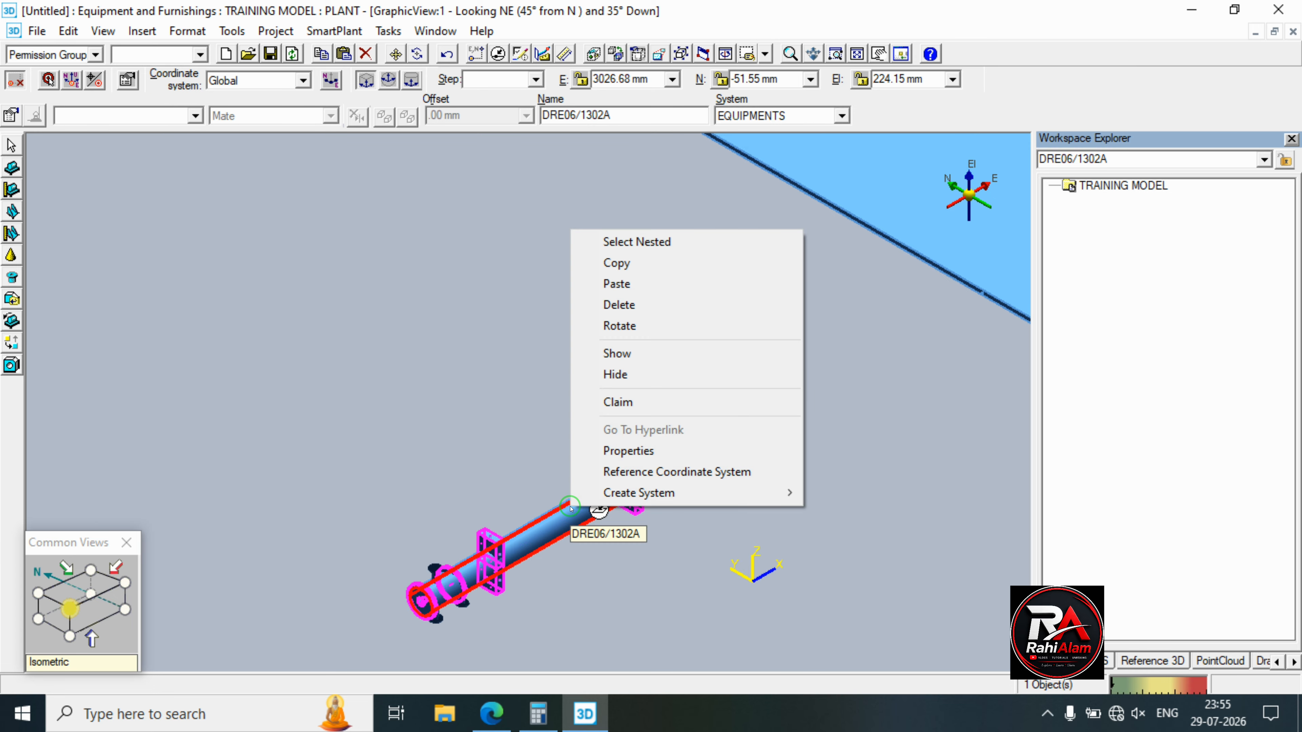
pyautogui.click(621, 476)
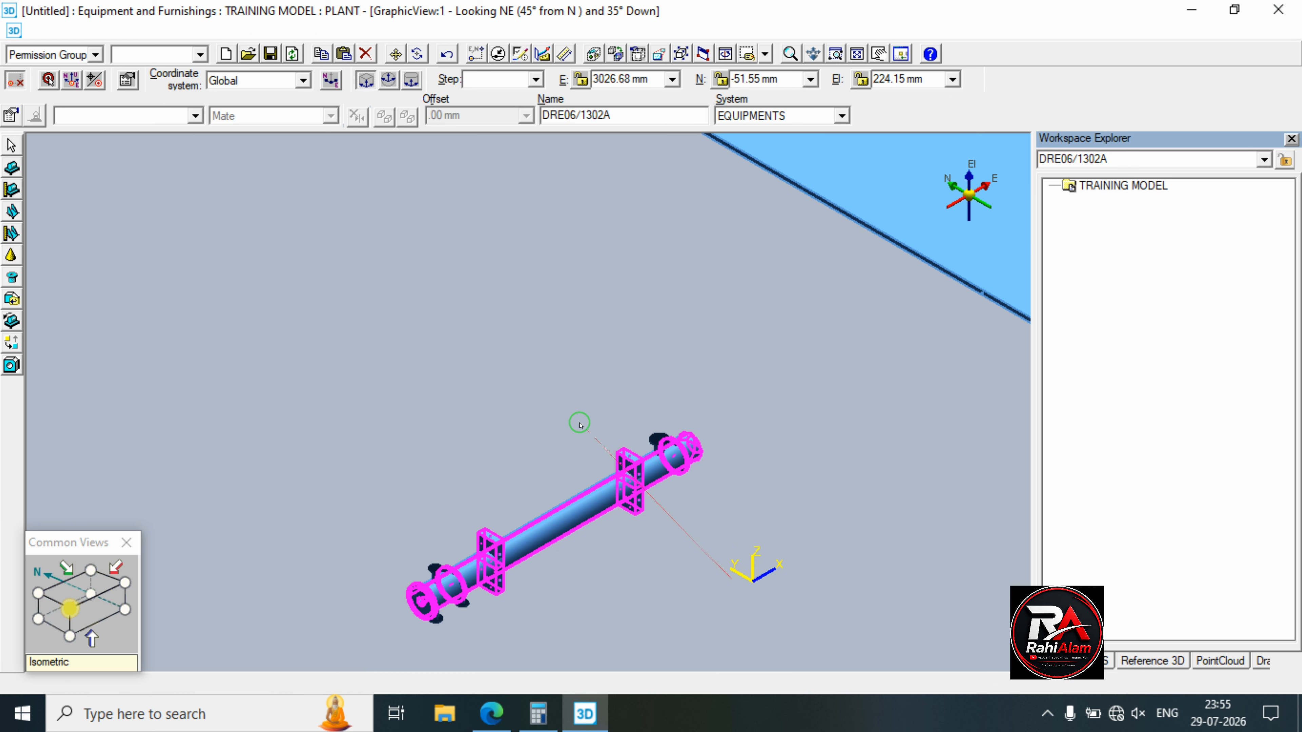
pyautogui.click(299, 199)
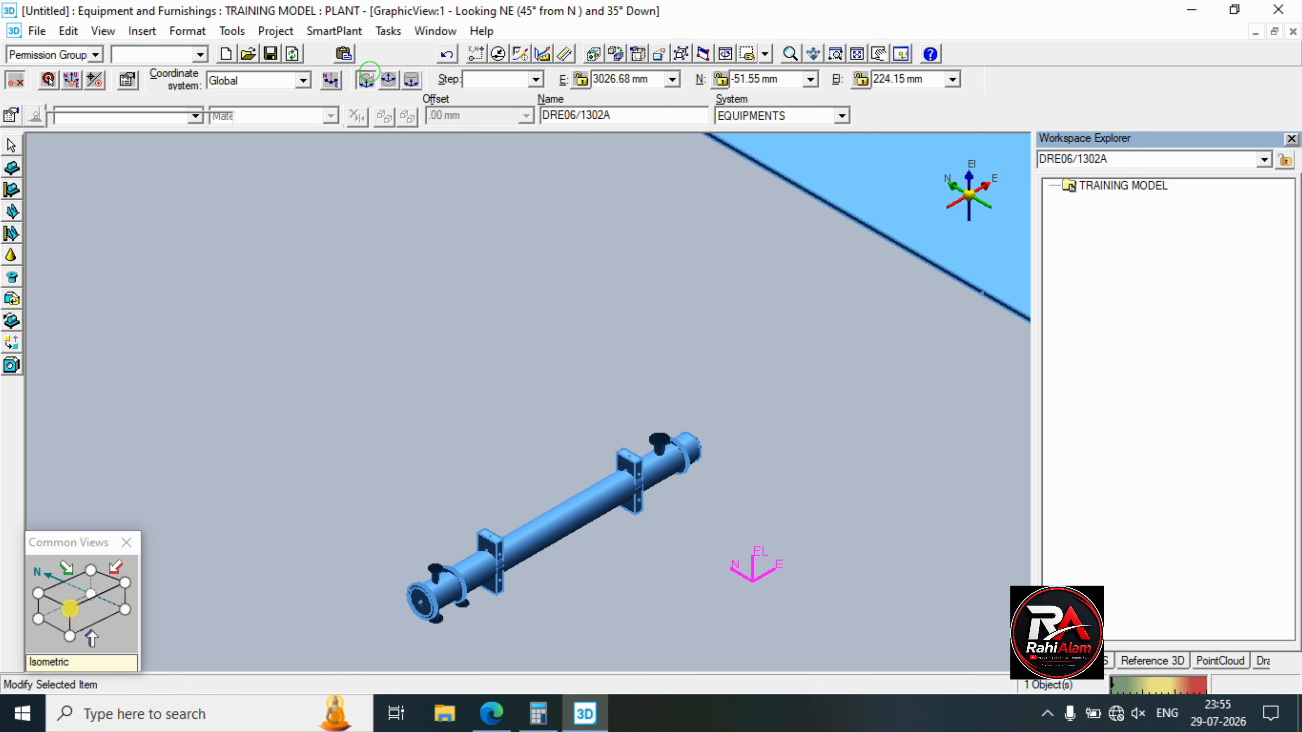
# Move the reference coordinate system to the centre of the vessel's flanged channel-end face with Fast move off, and clear the selection.
pyautogui.click(395, 54)
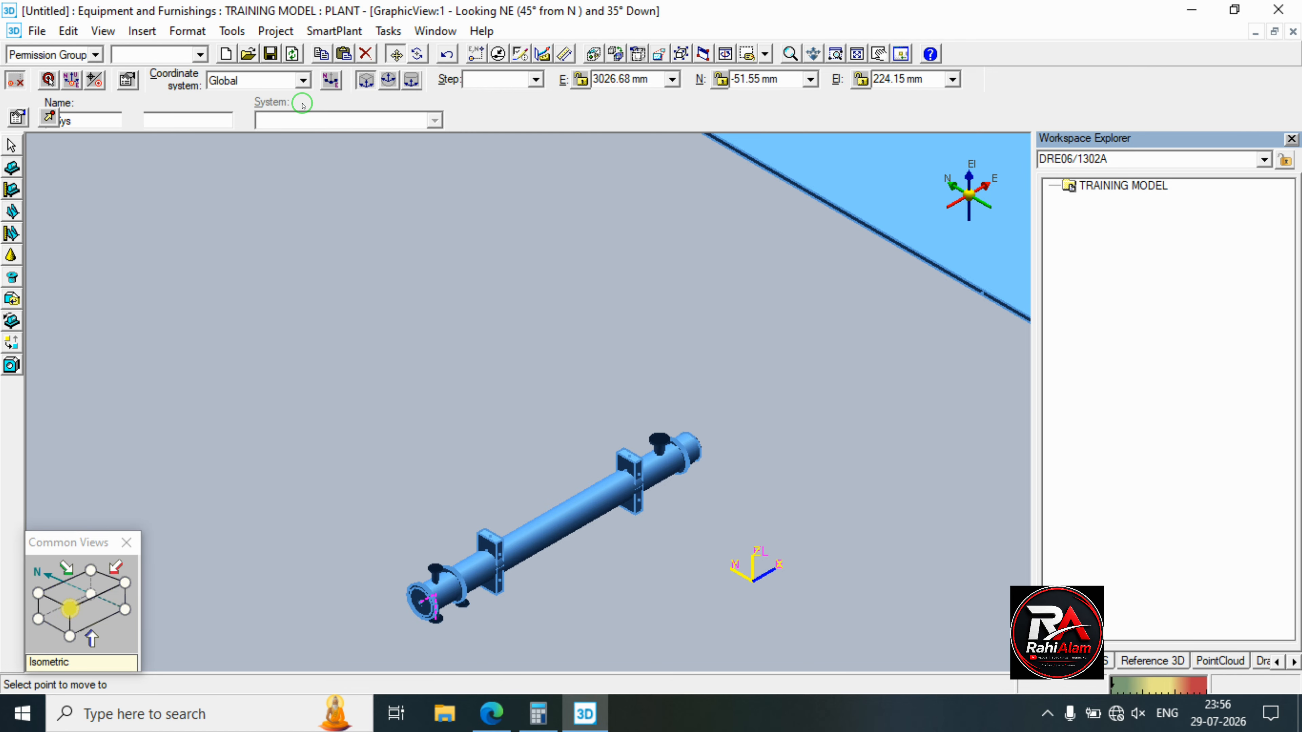
pyautogui.click(340, 119)
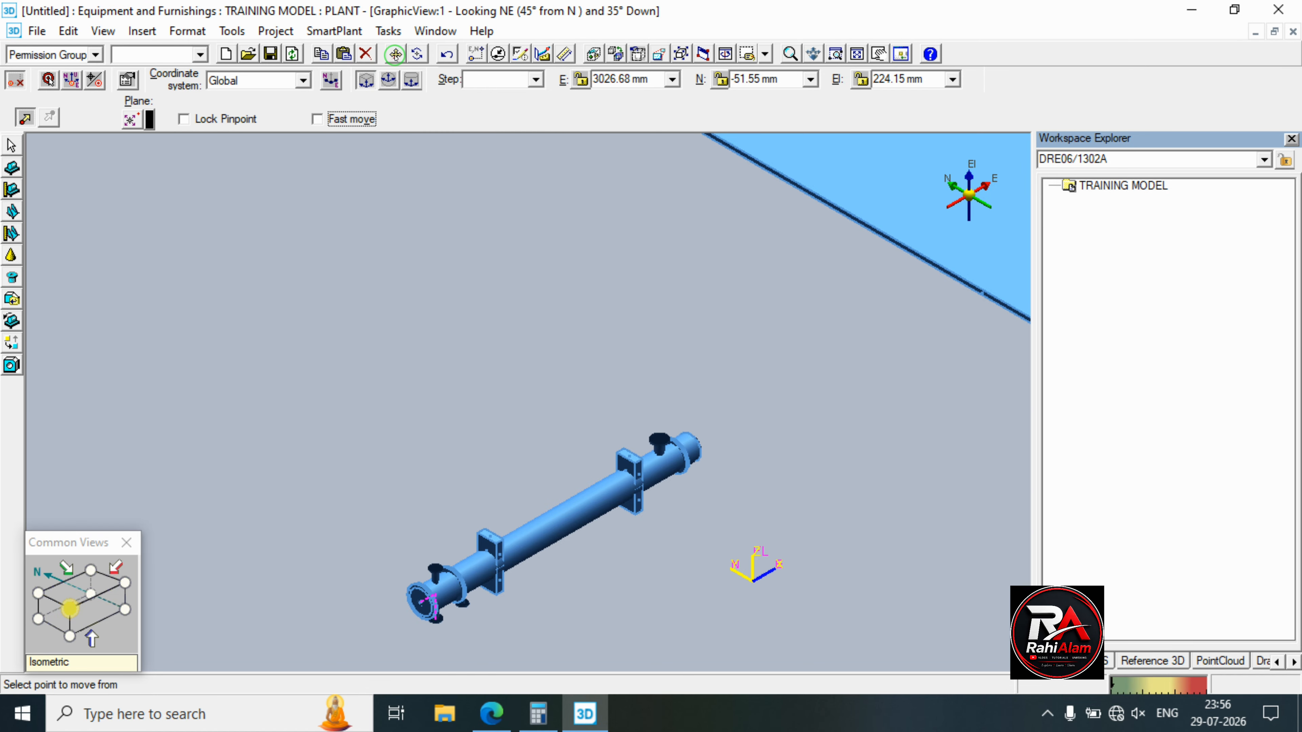
pyautogui.click(396, 55)
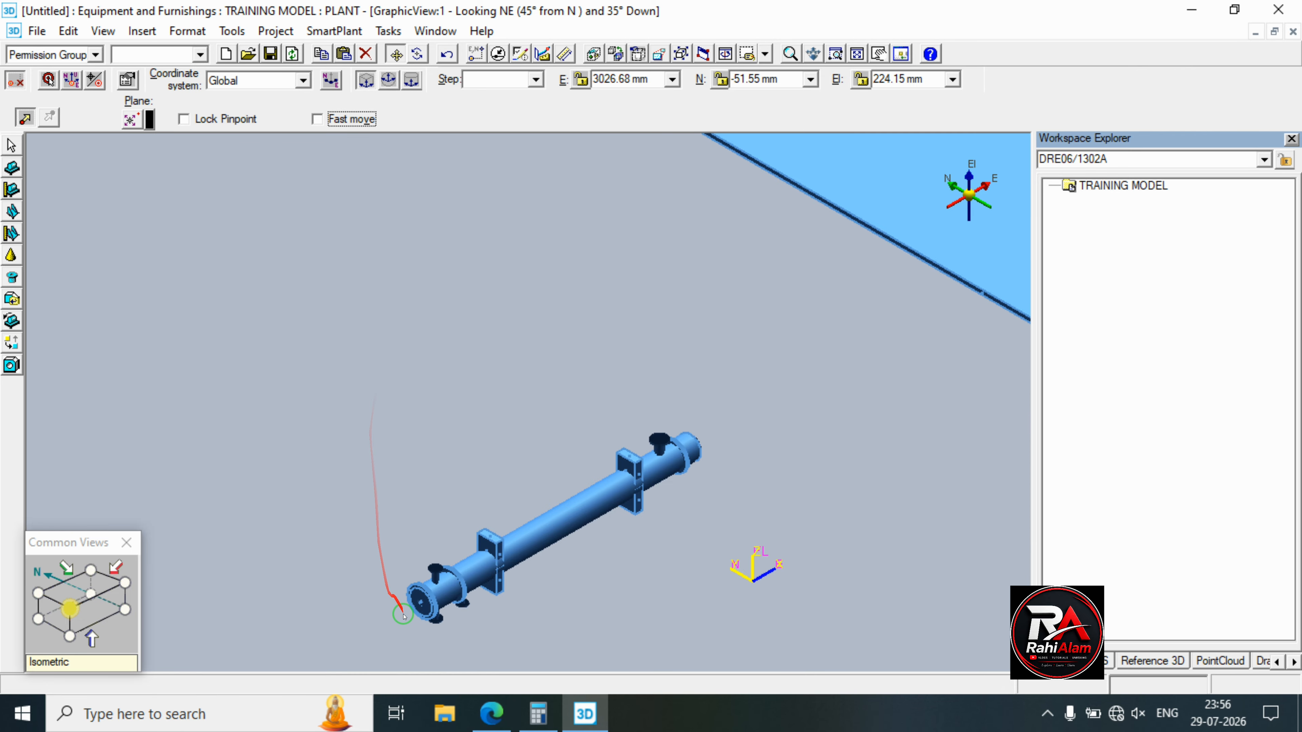
pyautogui.click(425, 638)
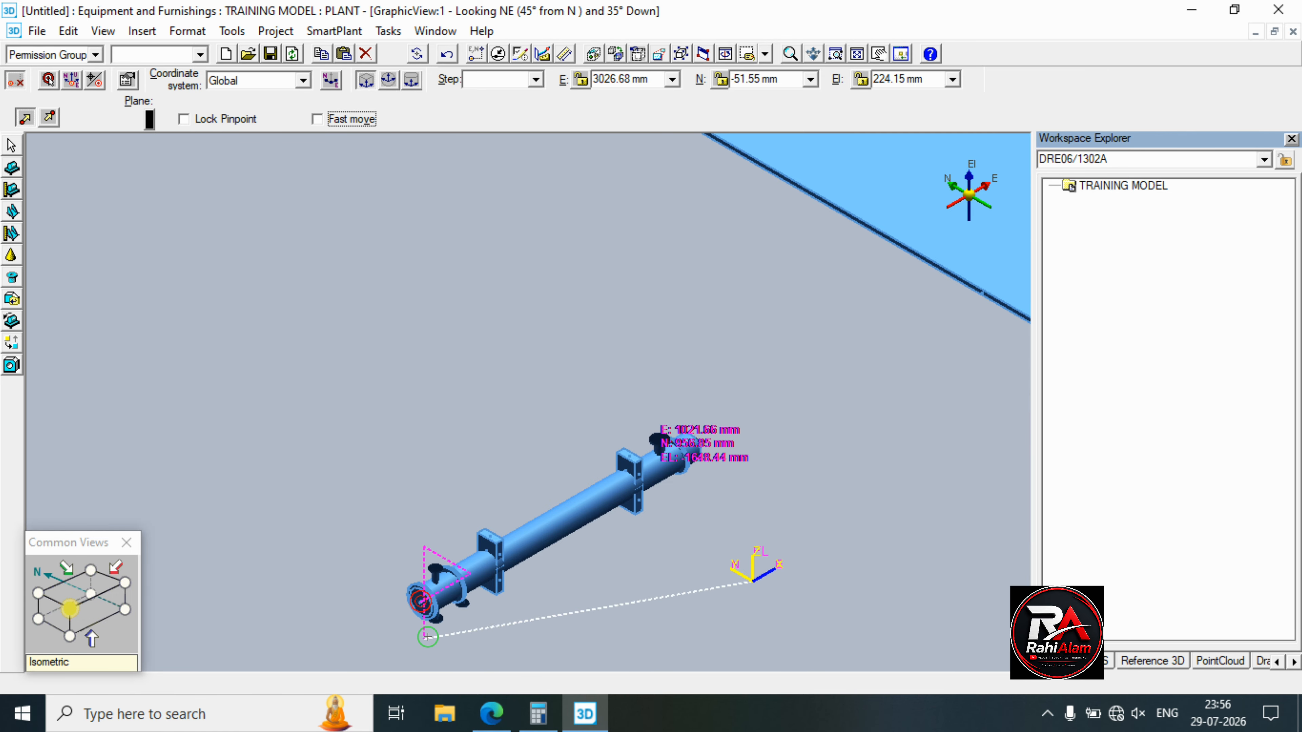
pyautogui.scroll(5, 427, 637)
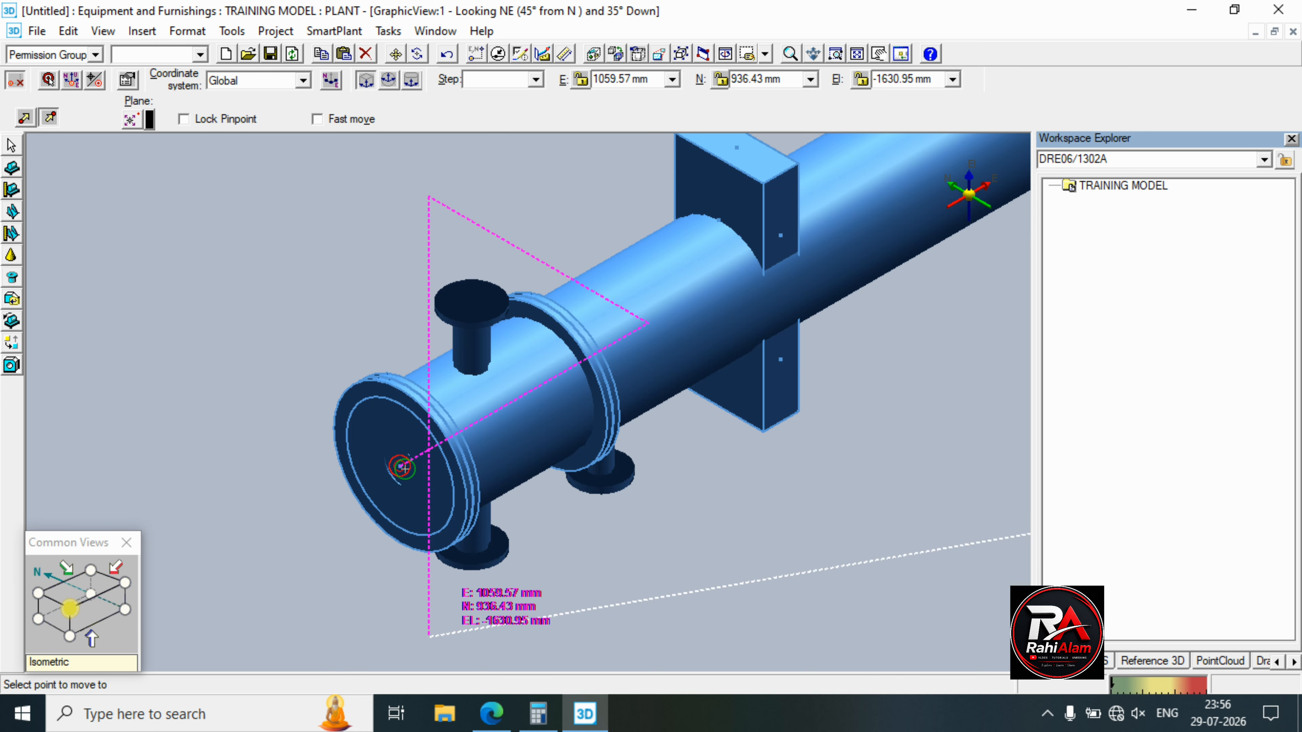
pyautogui.click(400, 464)
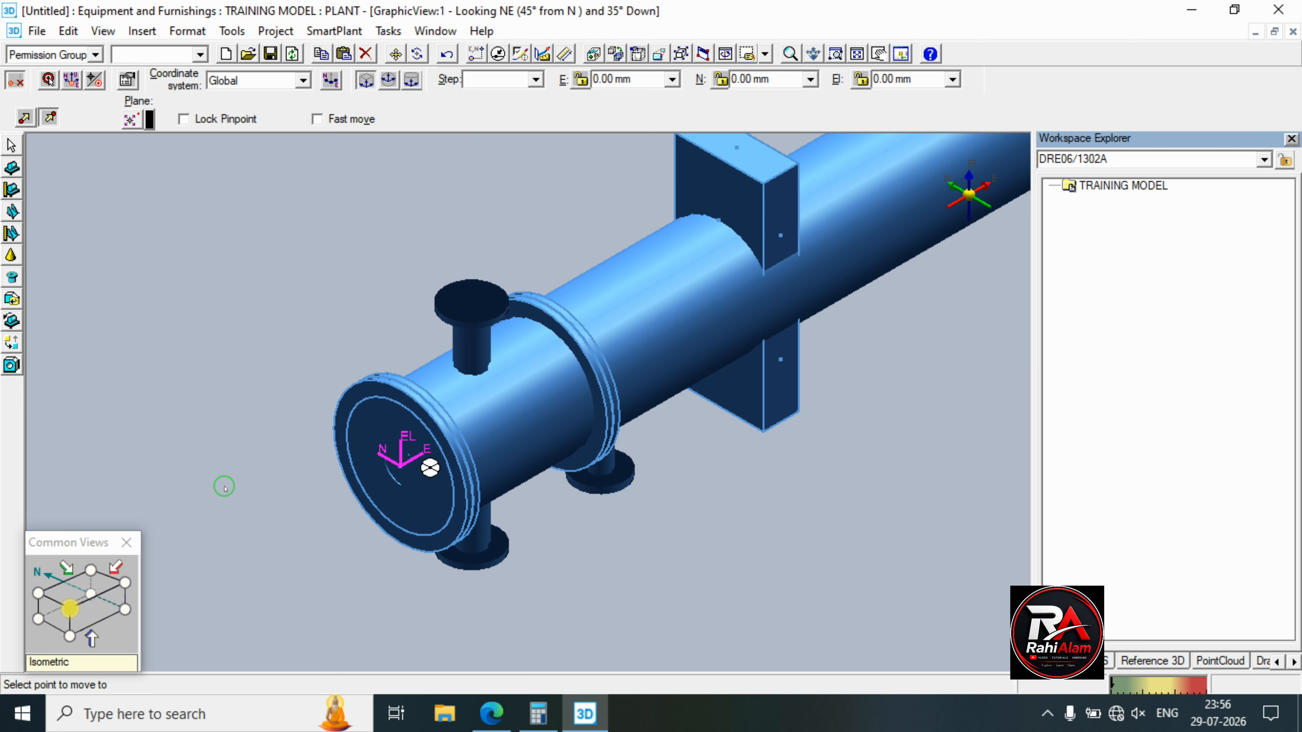
pyautogui.click(186, 423)
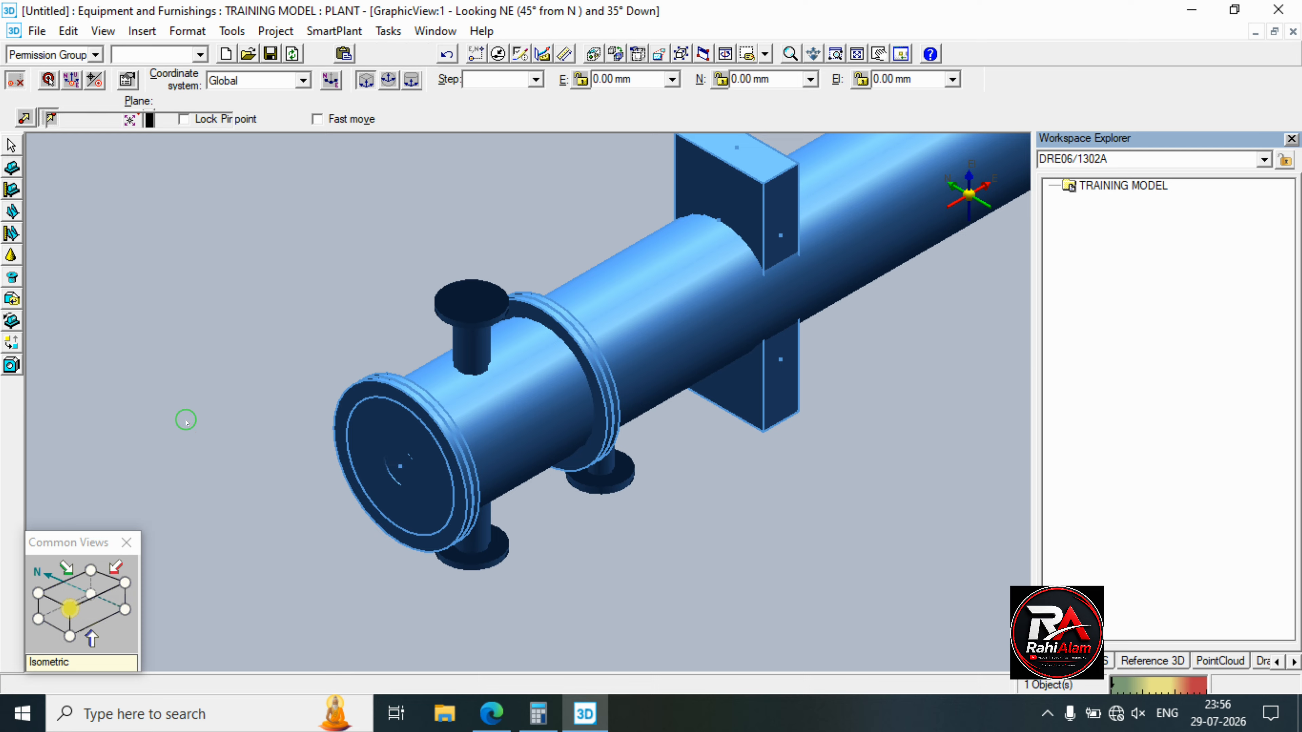
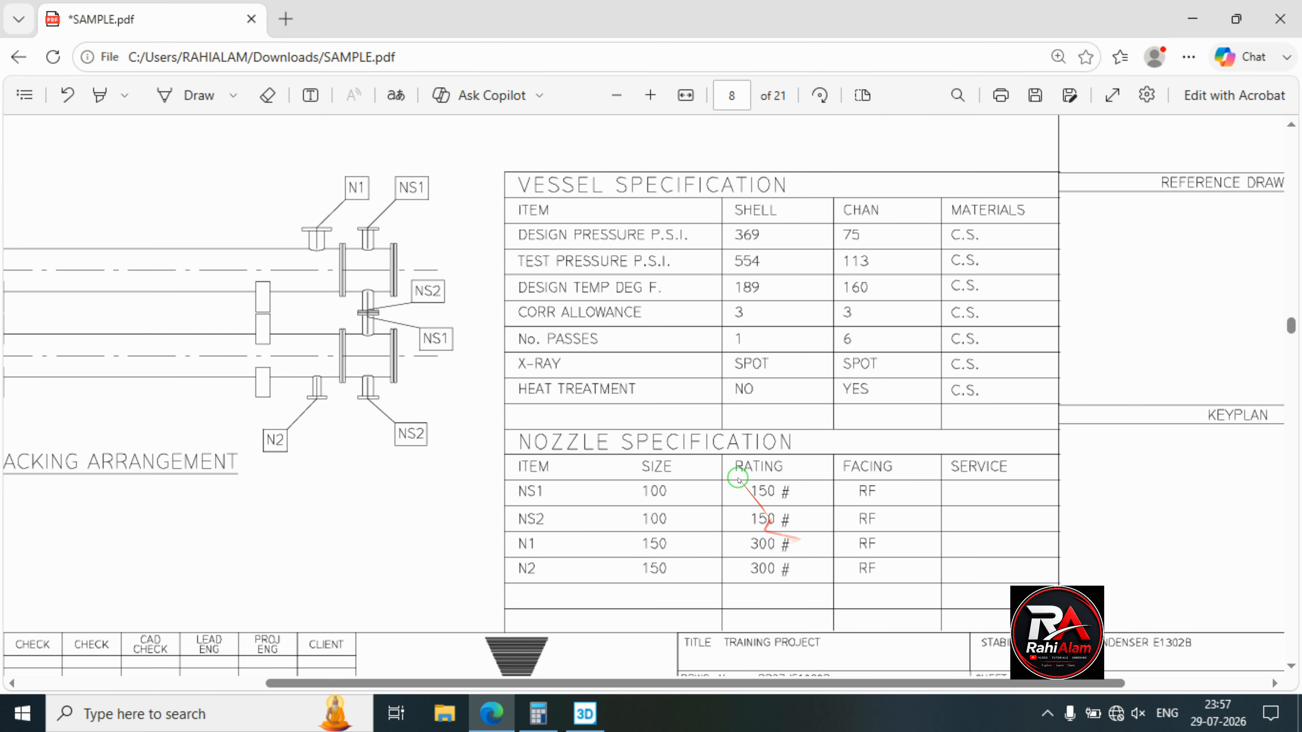
# Check the E1302B elevation in SAMPLE.pdf, return to the 3D model and open the properties of the upper vessel copy.
pyautogui.scroll(10, 707, 399)
pyautogui.scroll(-4, 750, 404)
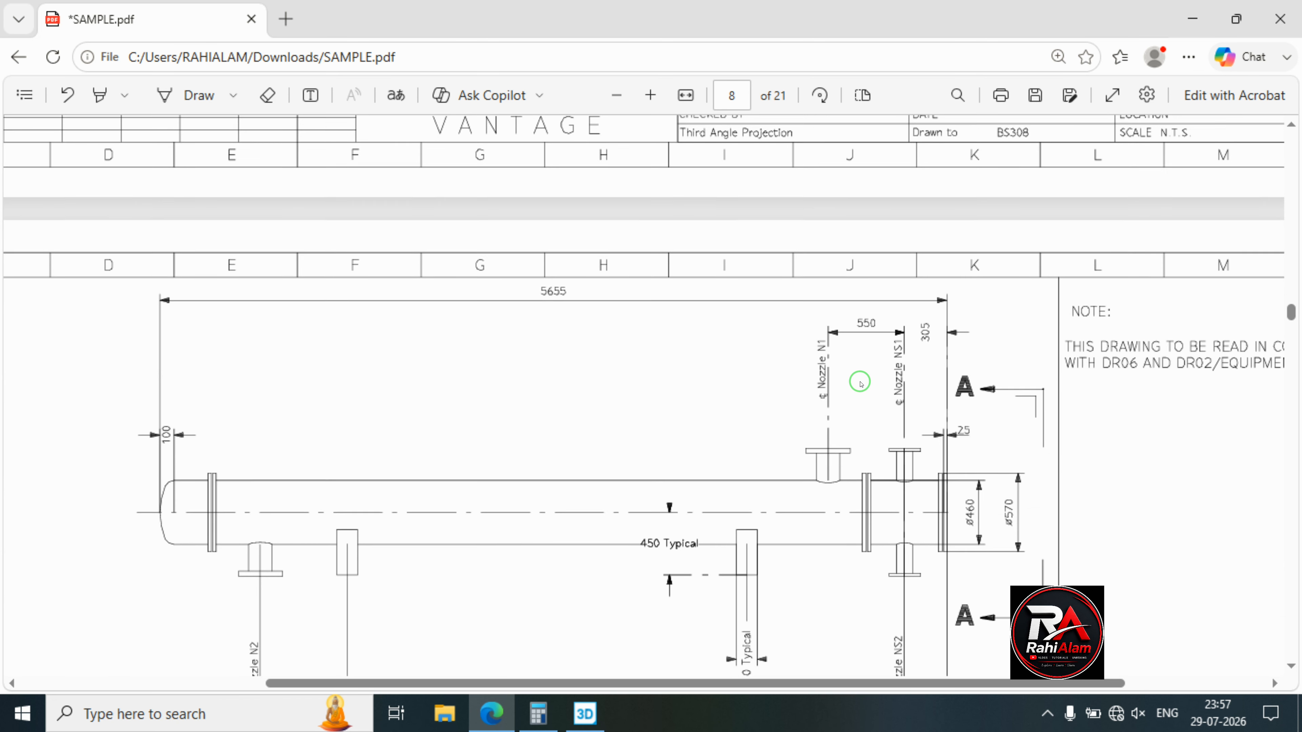
pyautogui.scroll(2, 876, 291)
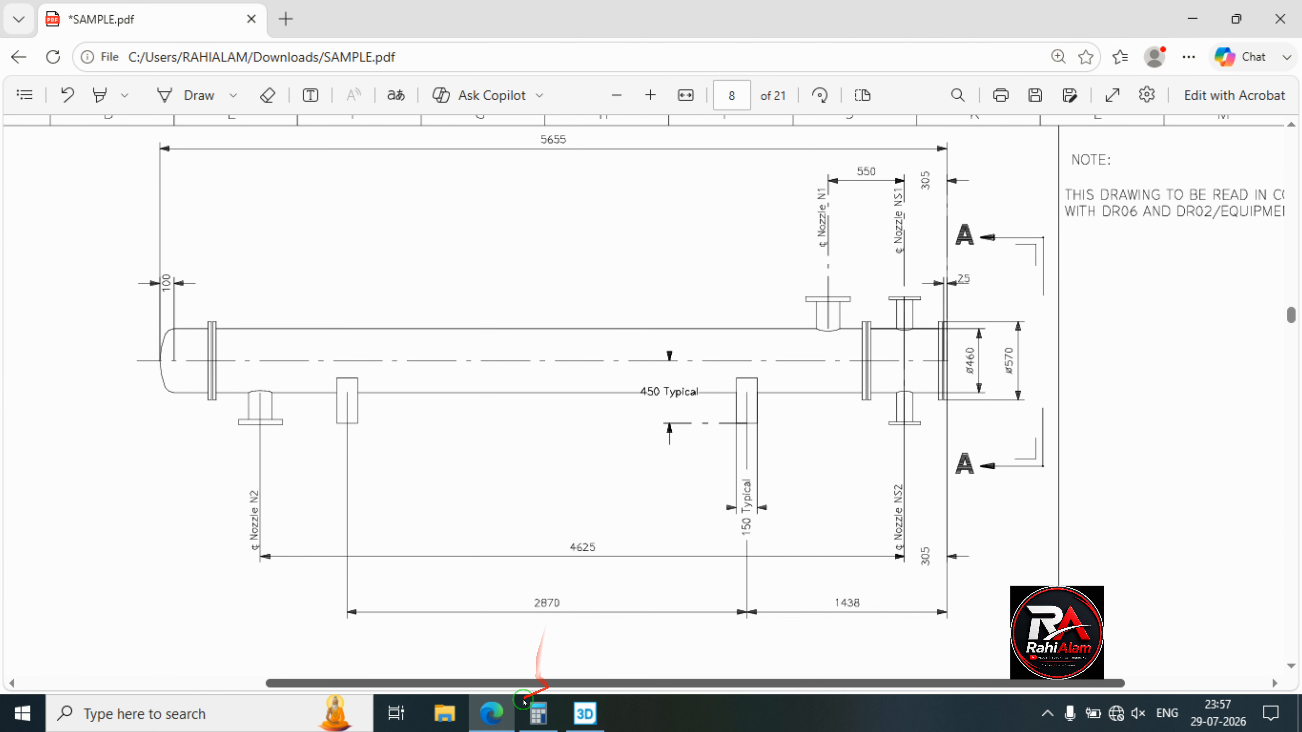
pyautogui.click(584, 714)
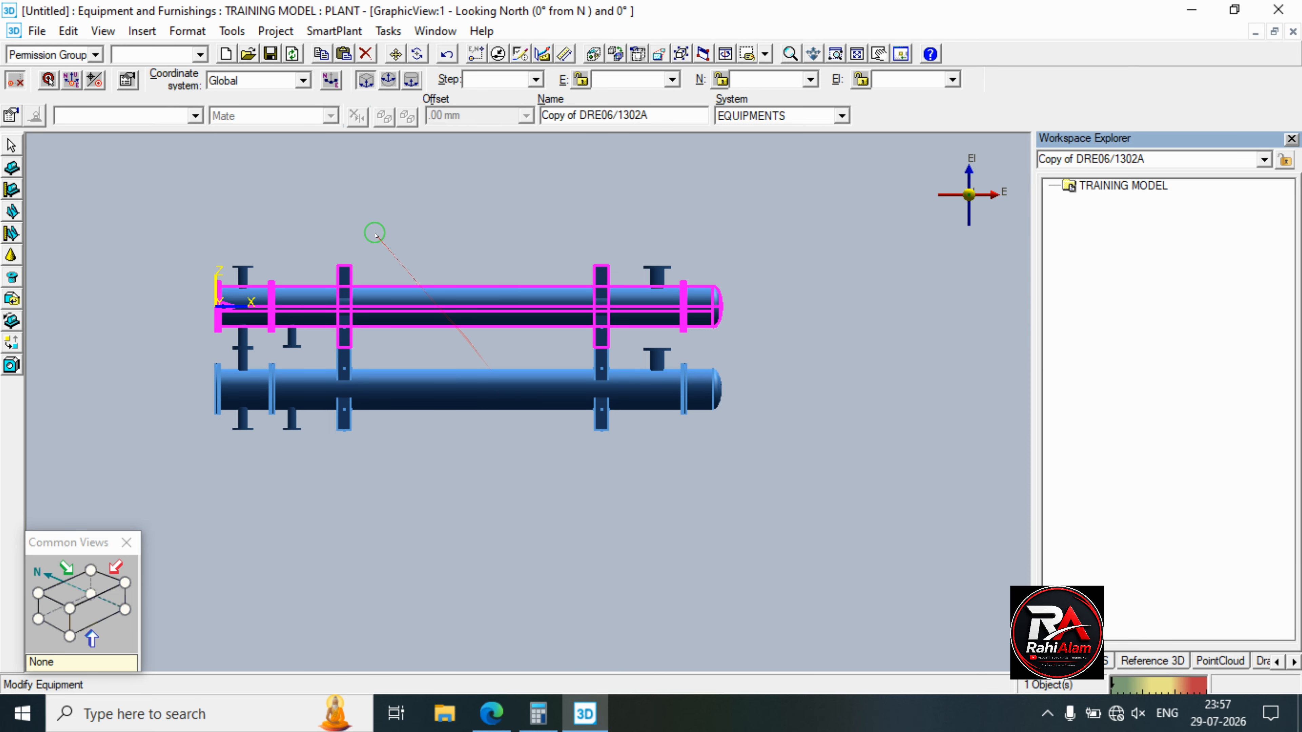
pyautogui.click(11, 116)
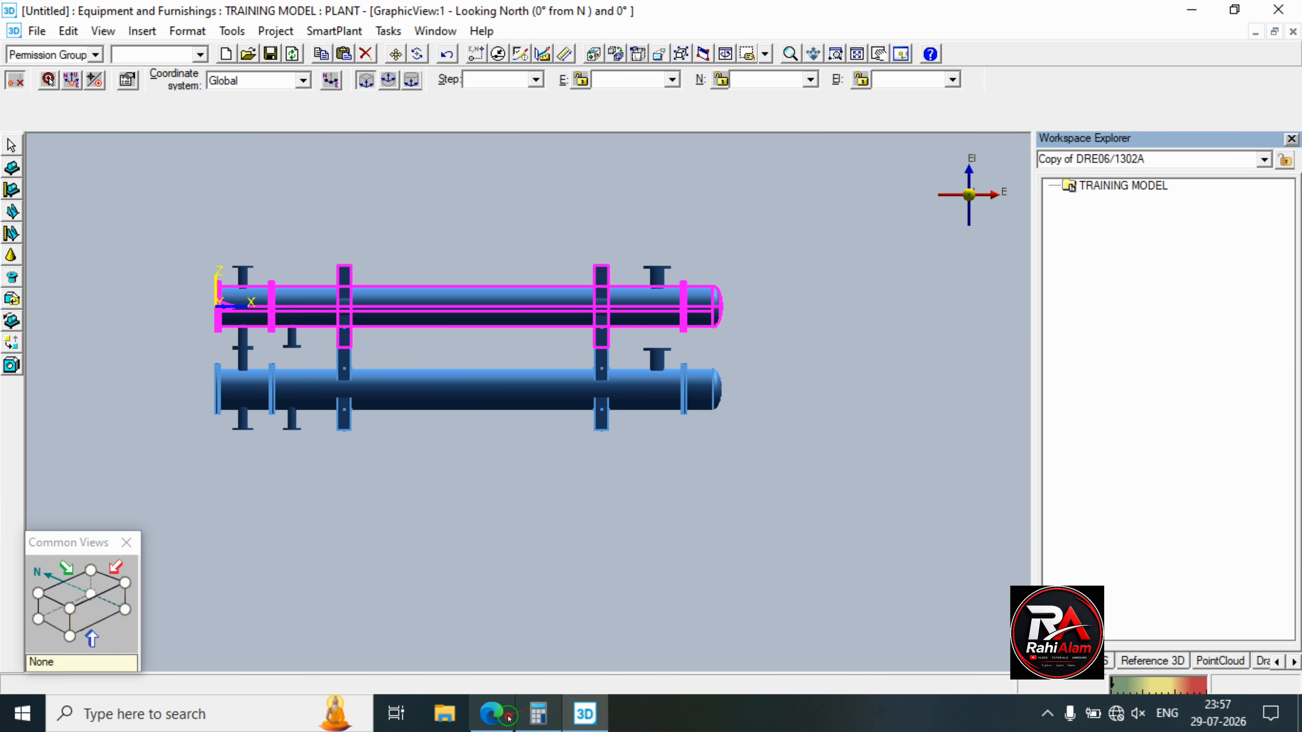
# Switch to SAMPLE.pdf and check the E1302B sheet's title block, nozzle specification and elevation.
pyautogui.click(491, 714)
pyautogui.scroll(-1, 798, 510)
pyautogui.scroll(10, 797, 509)
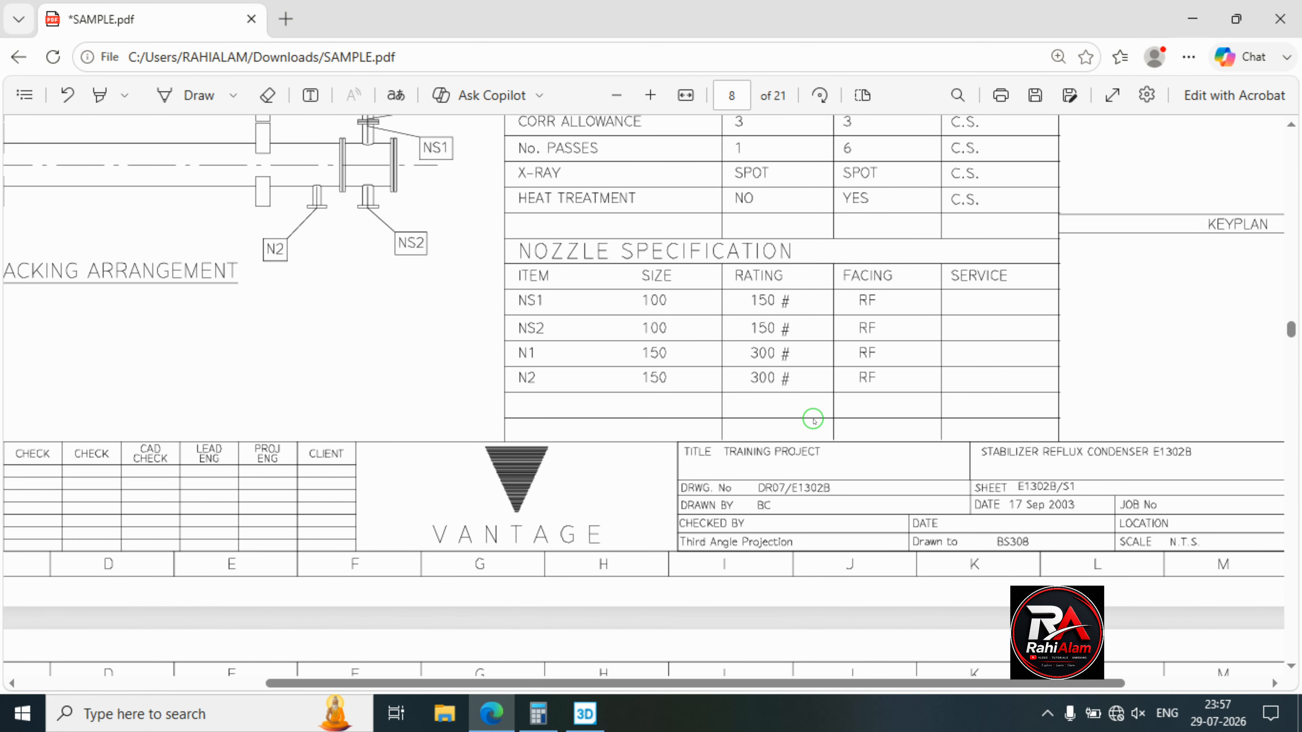
pyautogui.scroll(10, 813, 421)
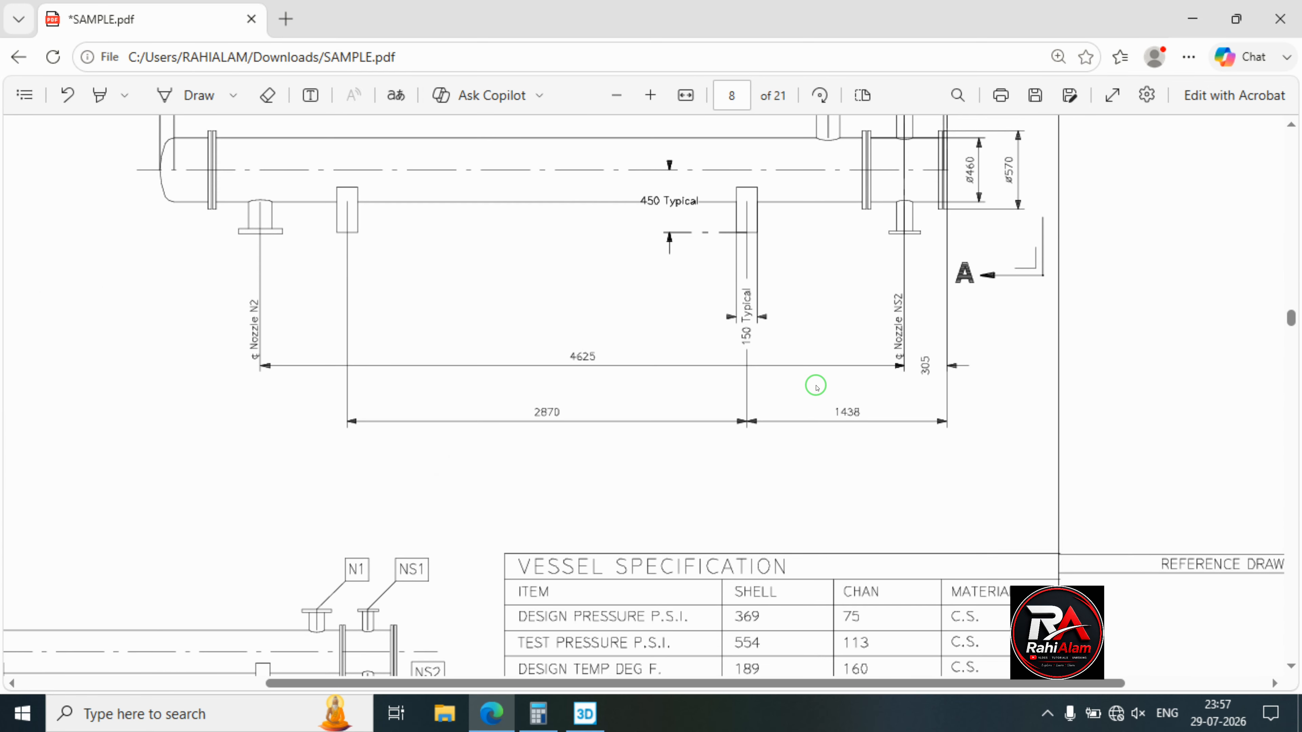
pyautogui.scroll(5, 816, 388)
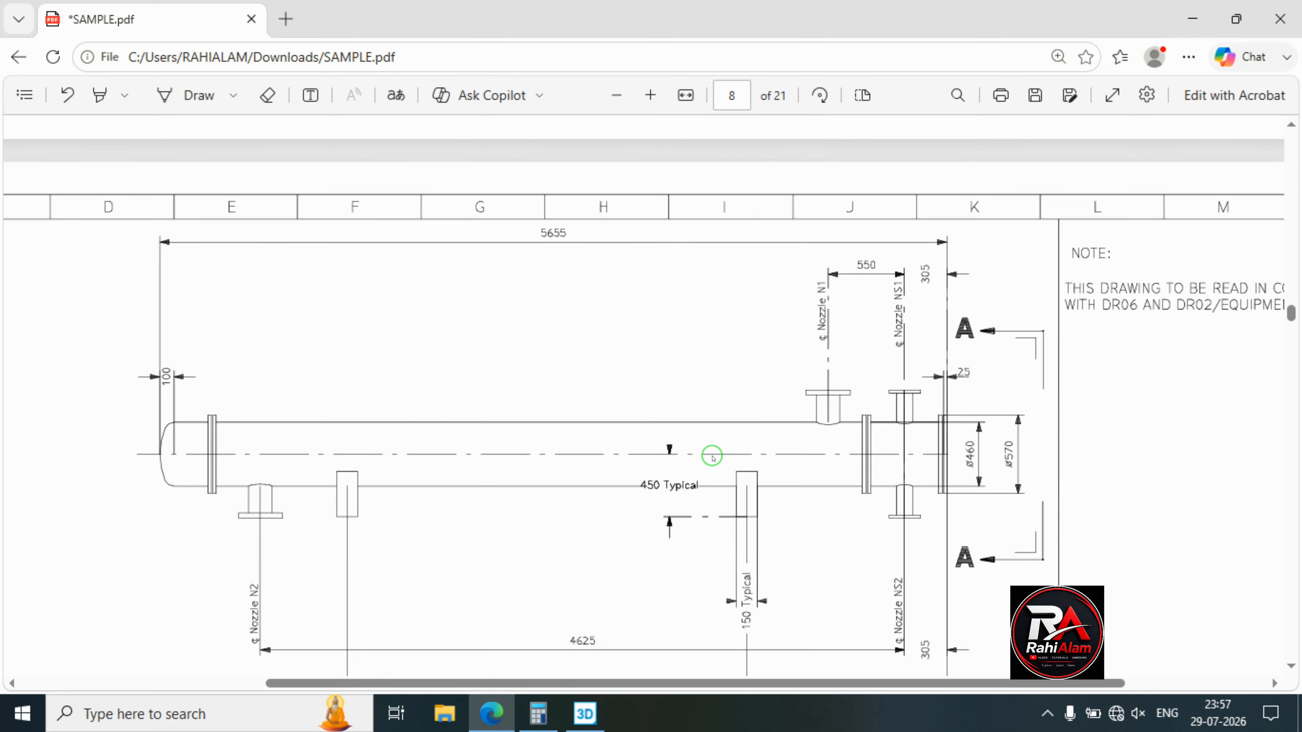
pyautogui.scroll(-5, 711, 456)
# Return to the 3D model and rename the copied upper vessel to DRE07/1302B in its equipment properties.
pyautogui.click(584, 714)
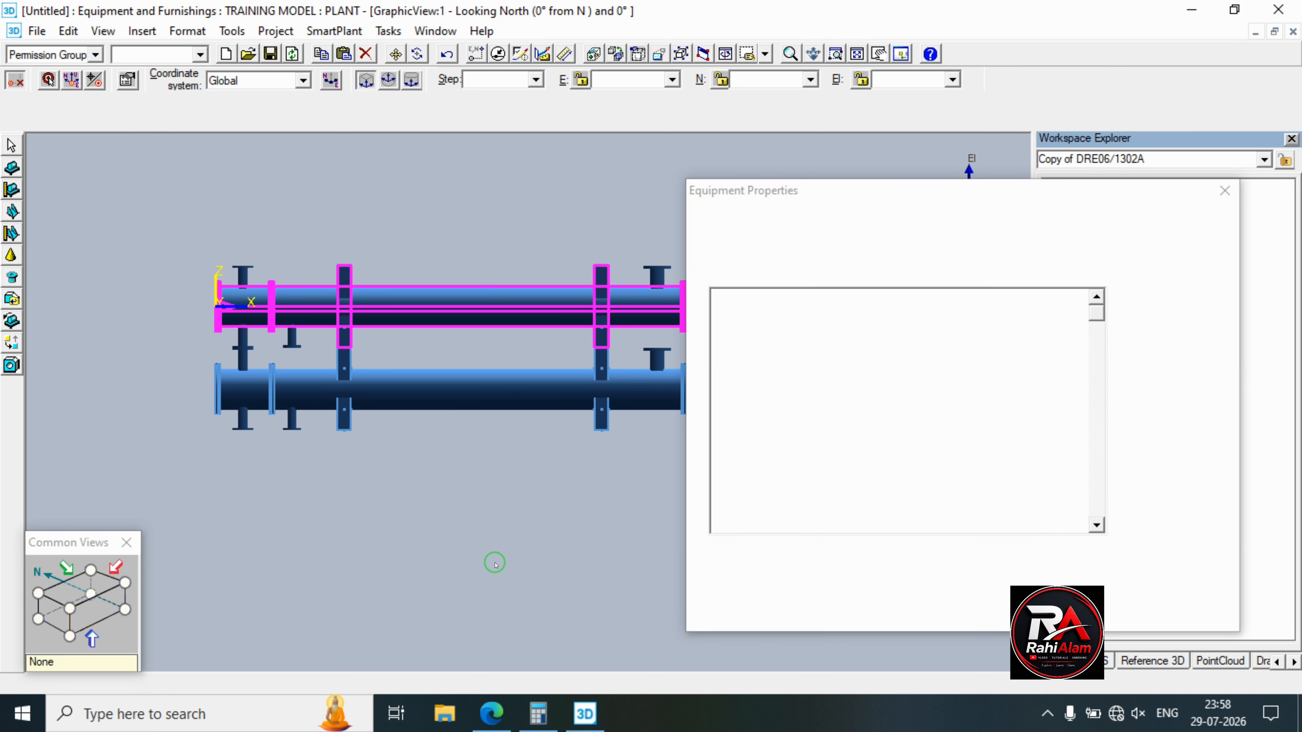
pyautogui.click(1020, 322)
pyautogui.press('BackSpace')
pyautogui.press('BackSpace')
pyautogui.press('BackSpace')
pyautogui.press('BackSpace')
pyautogui.press('BackSpace')
pyautogui.press('BackSpace')
pyautogui.press('BackSpace')
pyautogui.press('BackSpace')
pyautogui.click(1051, 322)
pyautogui.press('BackSpace')
pyautogui.write('7')
pyautogui.click(1087, 323)
pyautogui.press('BackSpace')
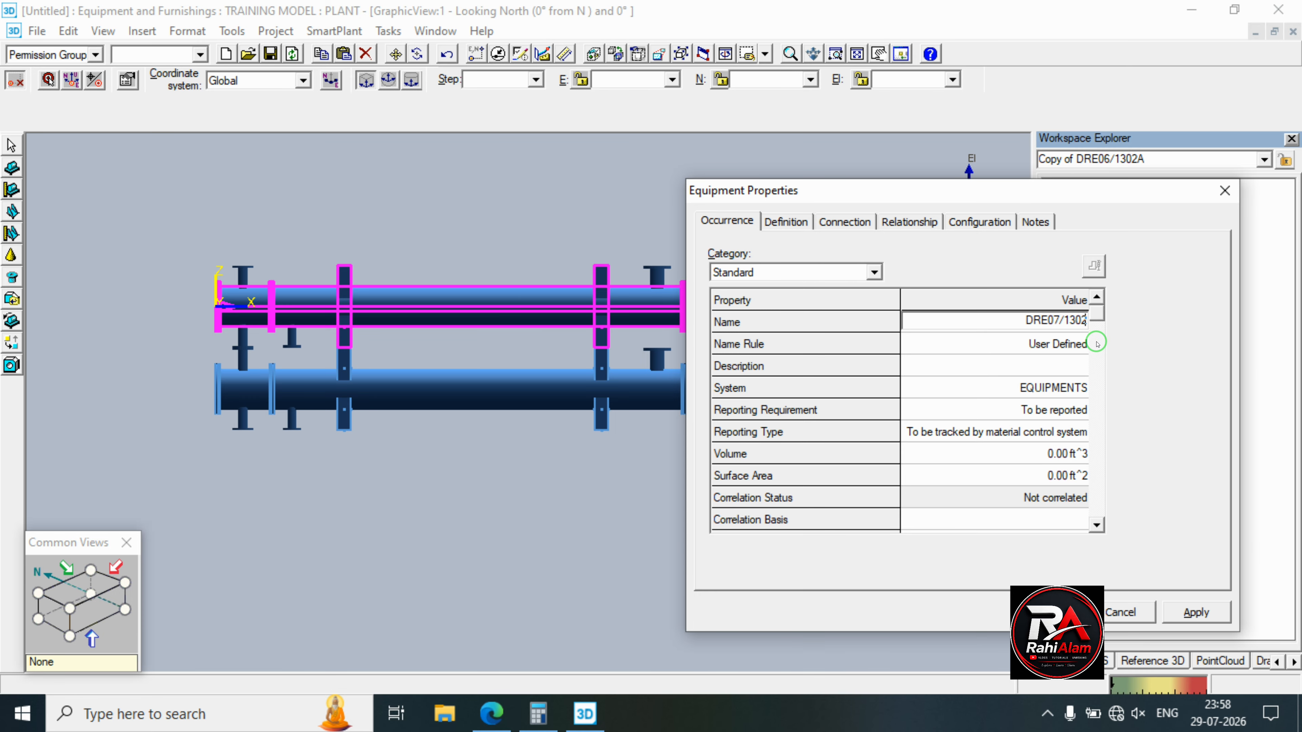
pyautogui.write('B')
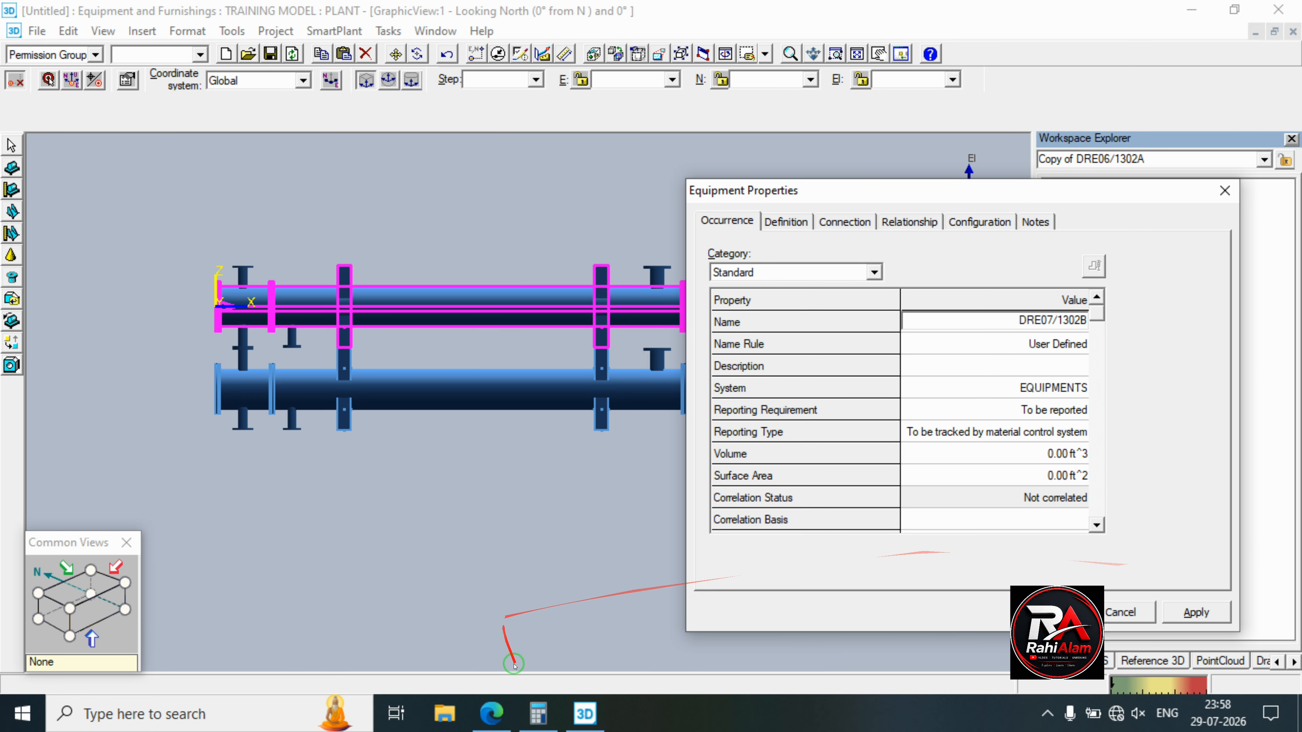
# Switch to SAMPLE.pdf and examine the stacking arrangement of E1302A and E1302B, including nozzle positions and the nozzle specification table.
pyautogui.click(491, 713)
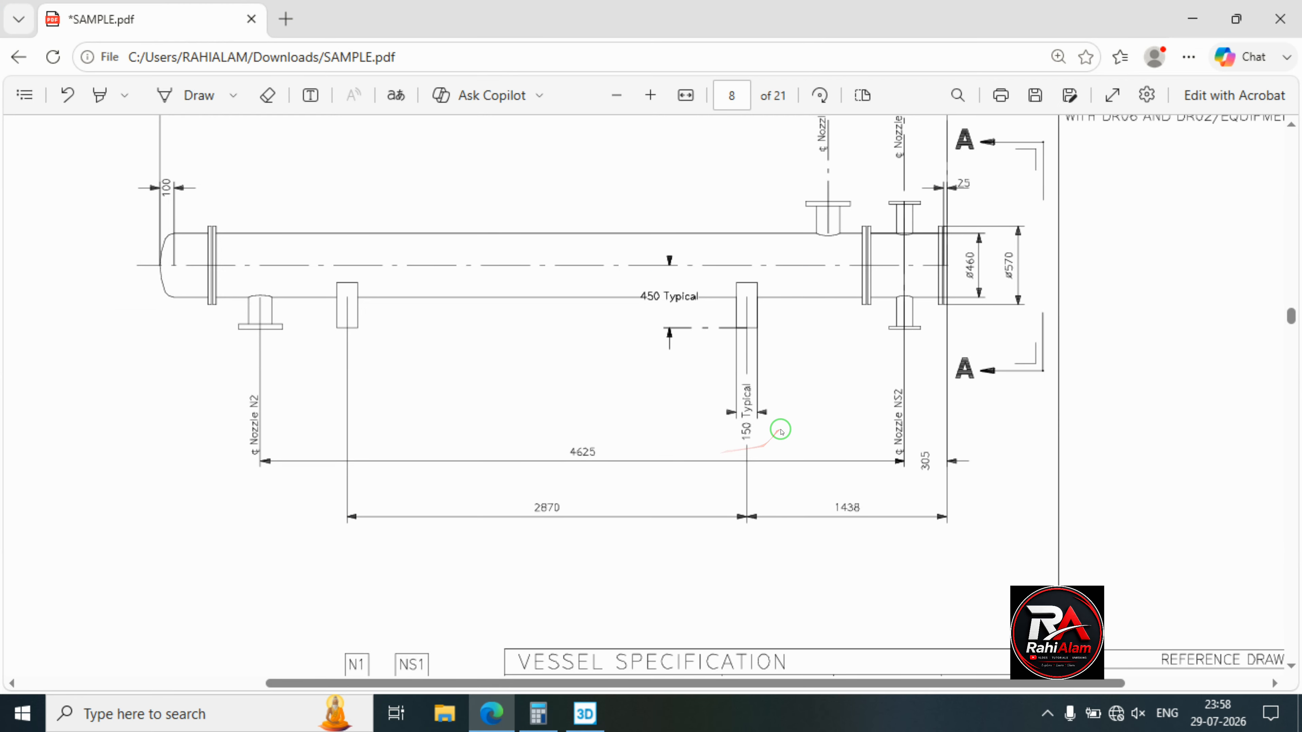
pyautogui.keyDown('ctrl'); pyautogui.scroll(-3, 646, 295); pyautogui.keyUp('ctrl')
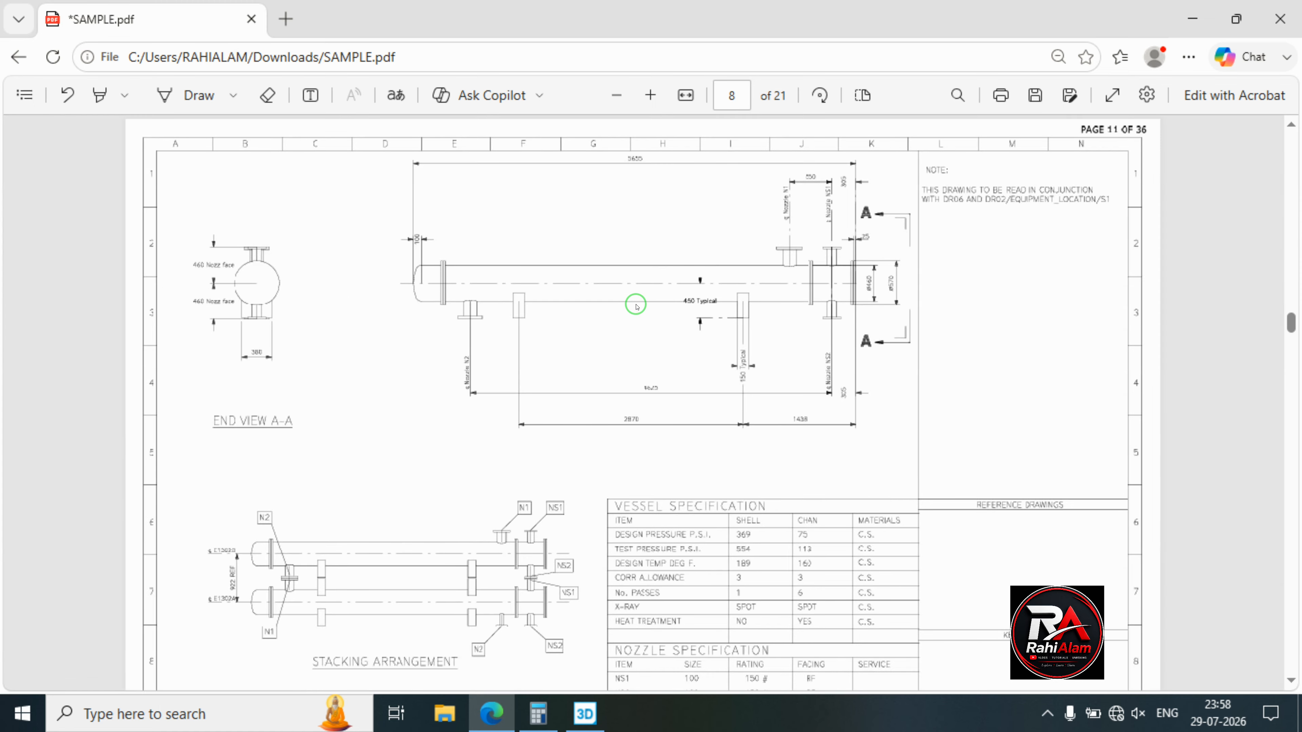
pyautogui.scroll(-5, 499, 378)
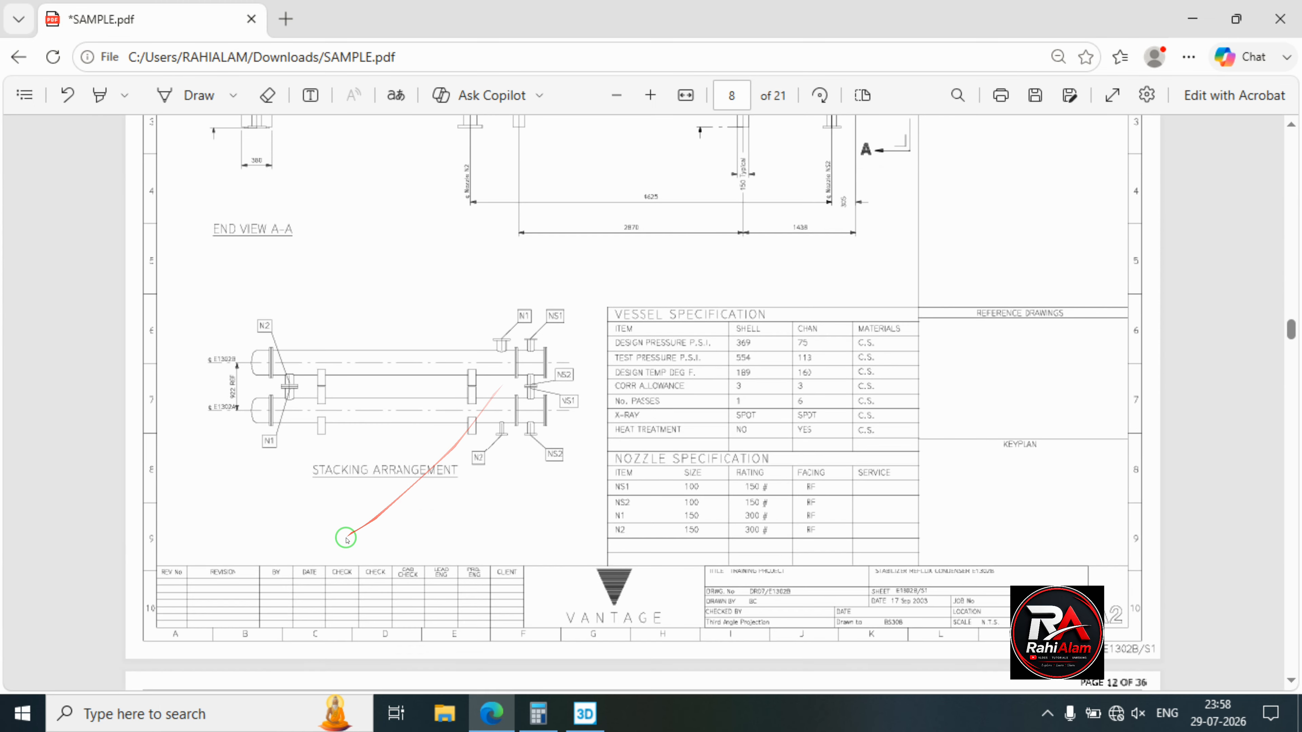
pyautogui.keyDown('ctrl'); pyautogui.scroll(3, 343, 534); pyautogui.keyUp('ctrl')
pyautogui.keyDown('ctrl'); pyautogui.scroll(1, 345, 538); pyautogui.keyUp('ctrl')
pyautogui.keyDown('shift'); pyautogui.hscroll(-3, 479, 456); pyautogui.keyUp('shift')
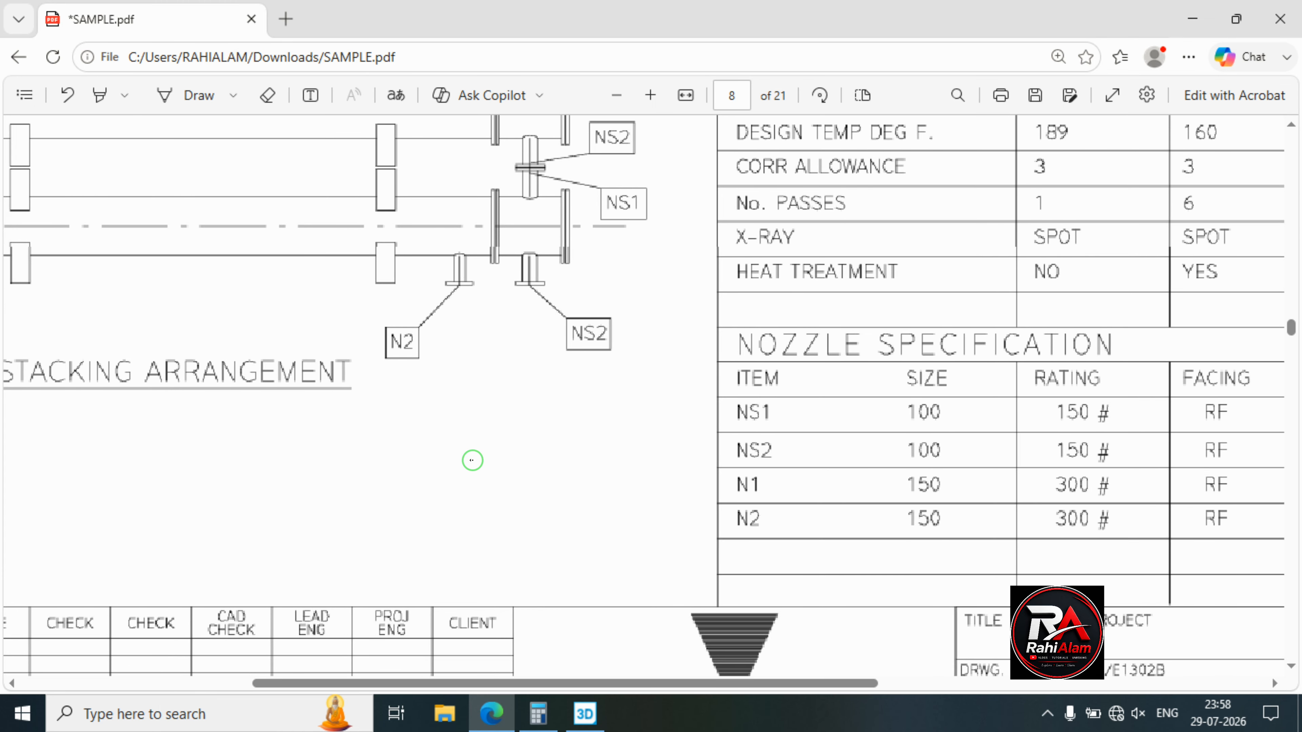
pyautogui.keyDown('ctrl'); pyautogui.scroll(-2, 481, 451); pyautogui.keyUp('ctrl')
pyautogui.keyDown('ctrl'); pyautogui.scroll(1, 482, 448); pyautogui.keyUp('ctrl')
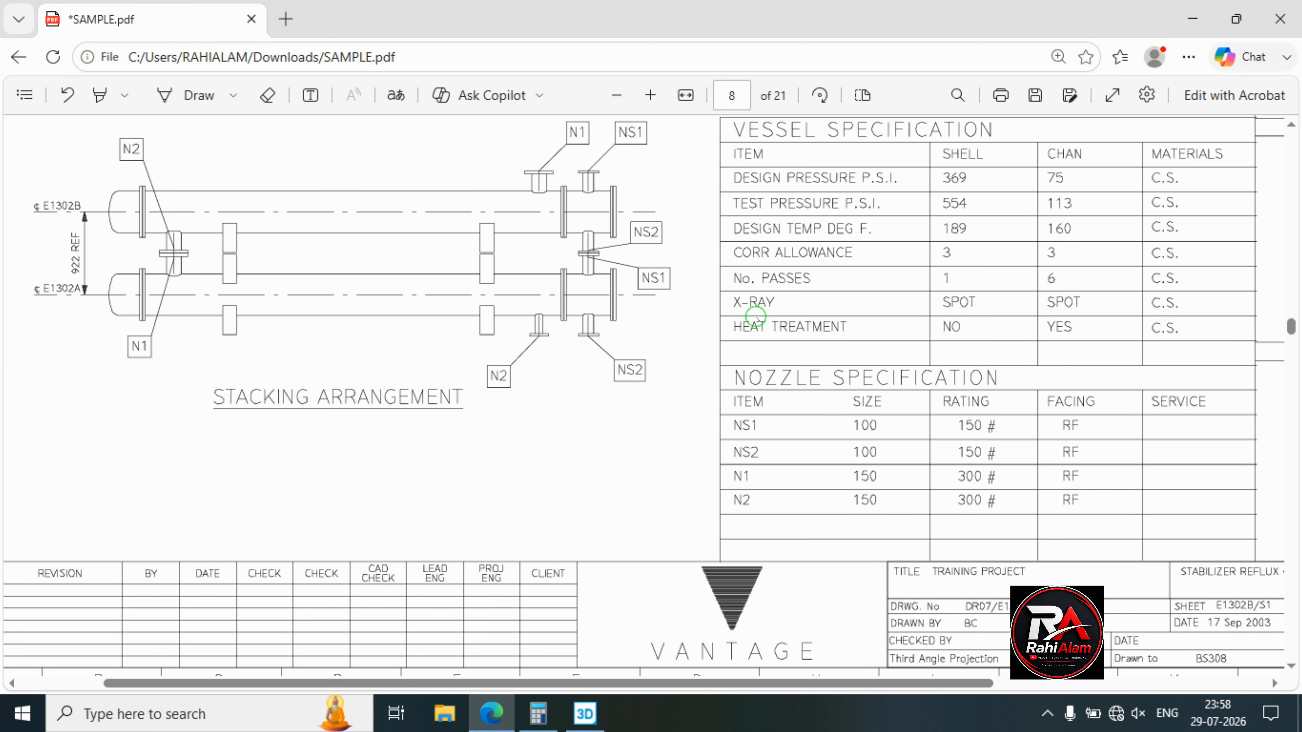
pyautogui.keyDown('ctrl'); pyautogui.scroll(-3, 756, 318); pyautogui.keyUp('ctrl')
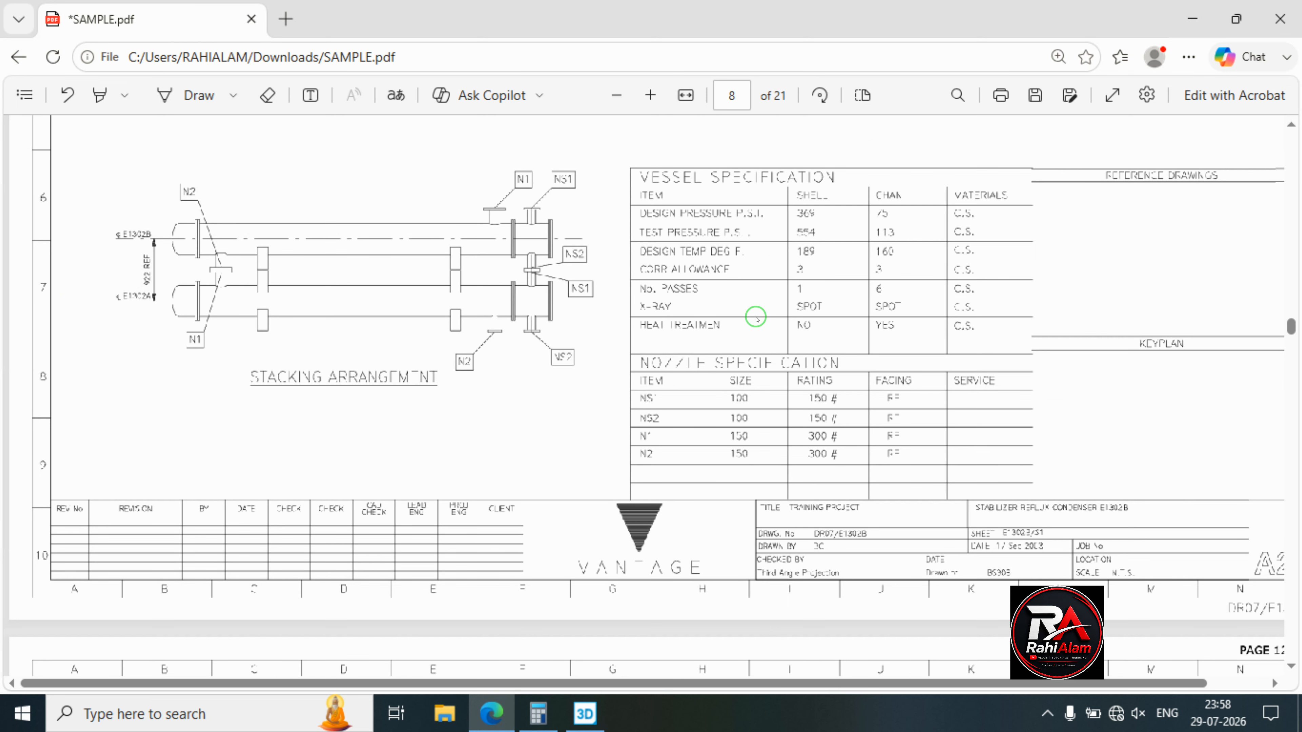
# Browse SAMPLE.pdf from the E1302A and E1302B sheets through the overall plant and equipment layout drawings, ending on the E1302B sheet.
pyautogui.scroll(10, 756, 318)
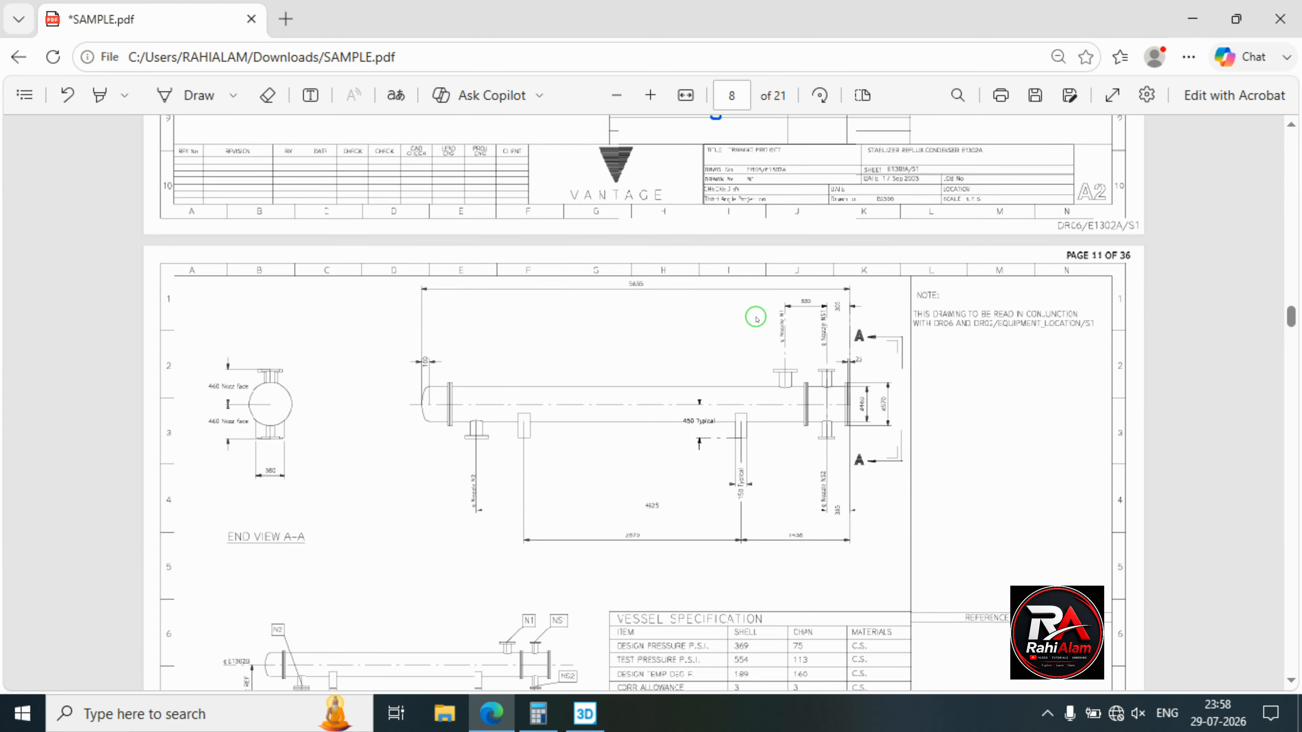
pyautogui.scroll(3, 757, 318)
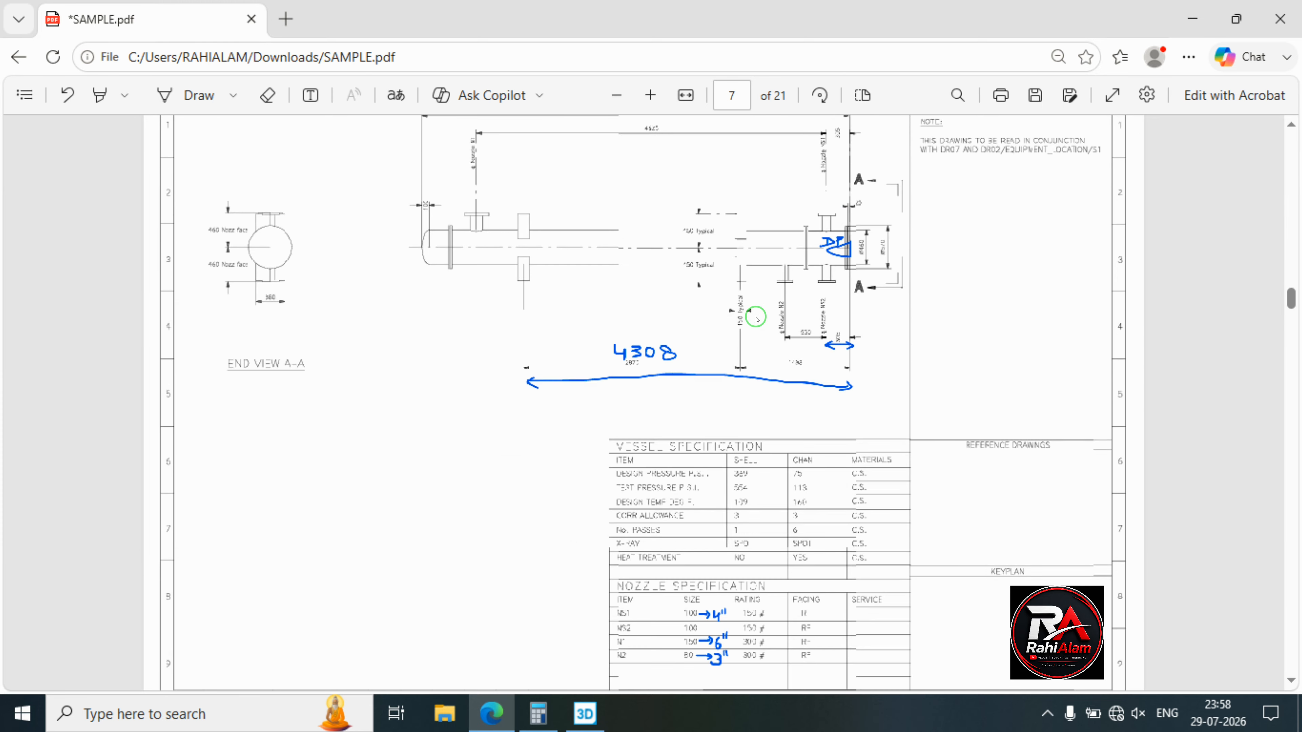
pyautogui.scroll(-15, 756, 318)
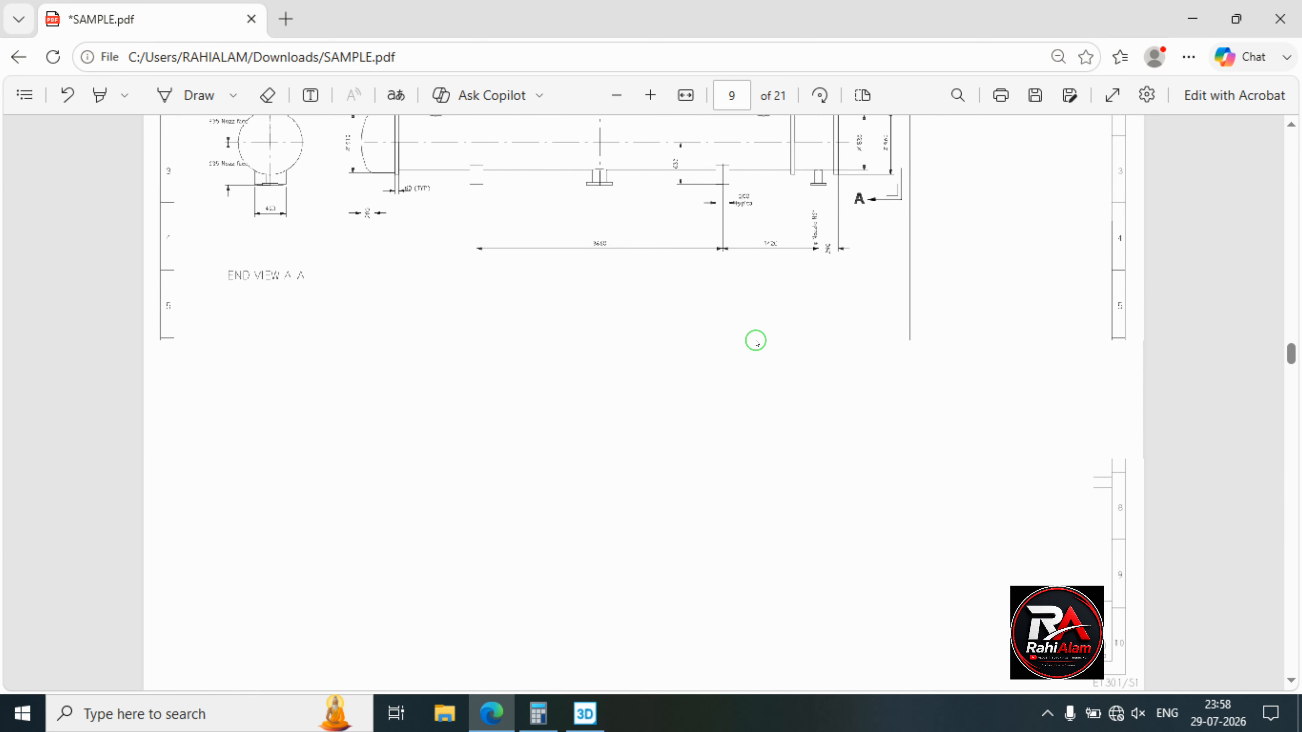
pyautogui.scroll(15, 756, 342)
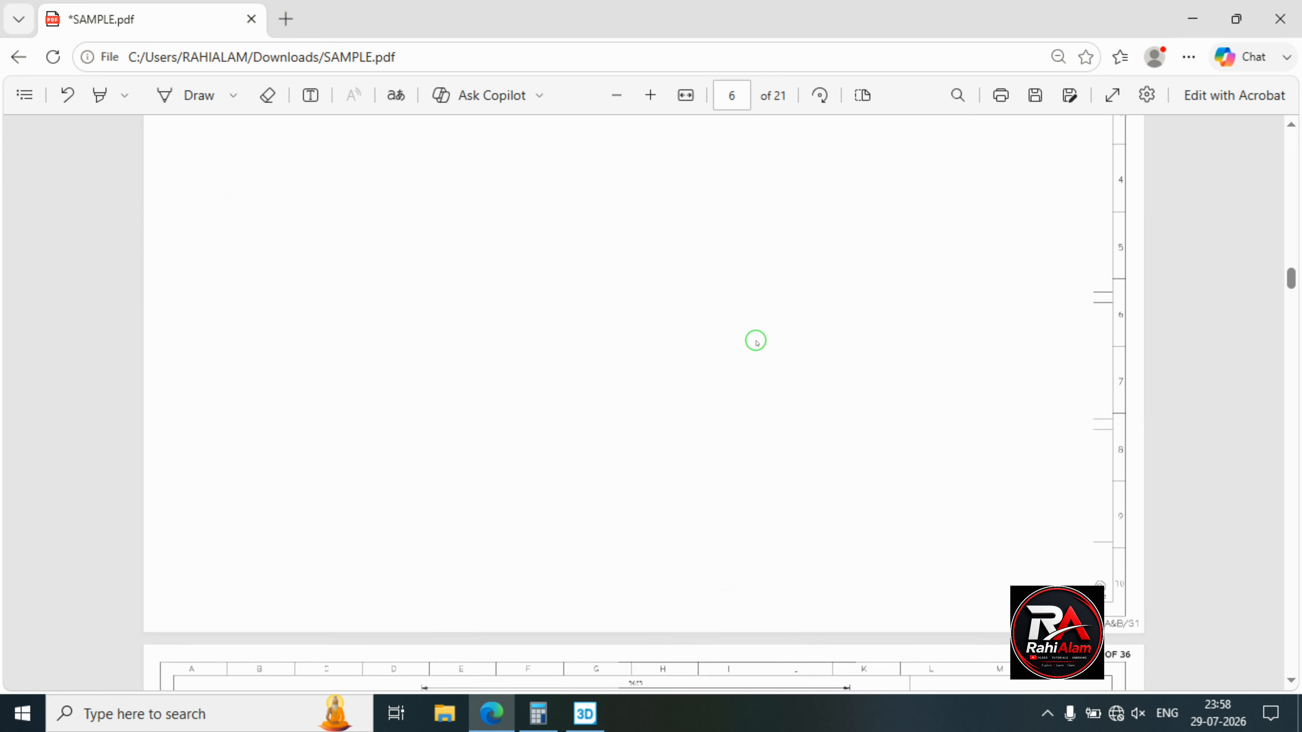
pyautogui.scroll(8, 756, 342)
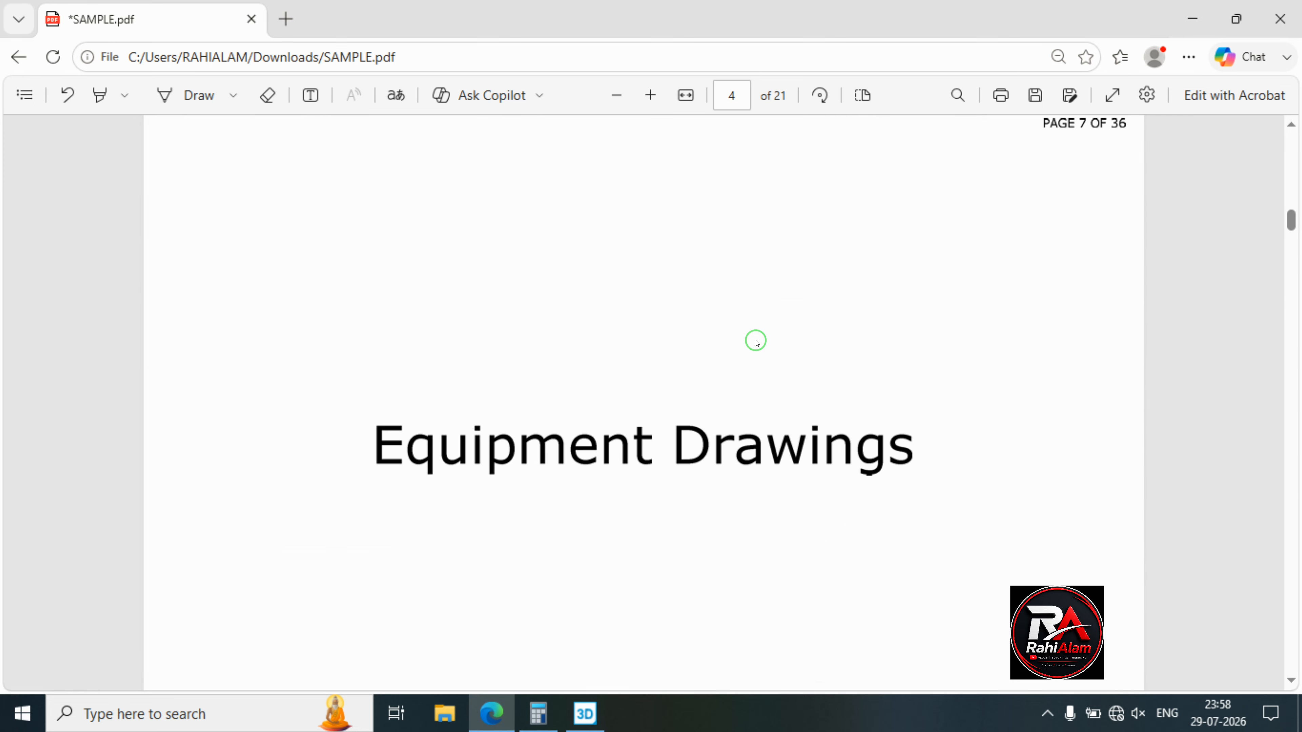
pyautogui.scroll(10, 753, 341)
pyautogui.scroll(-5, 753, 341)
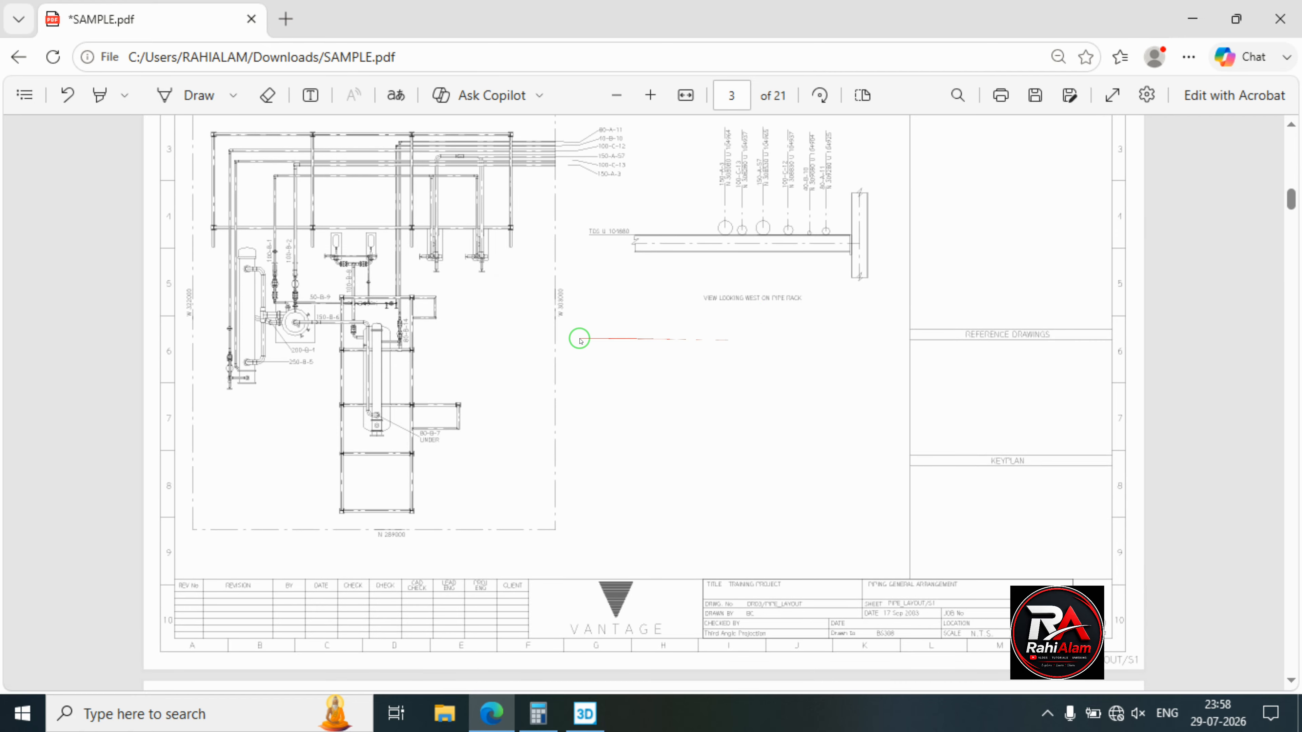
pyautogui.scroll(15, 570, 347)
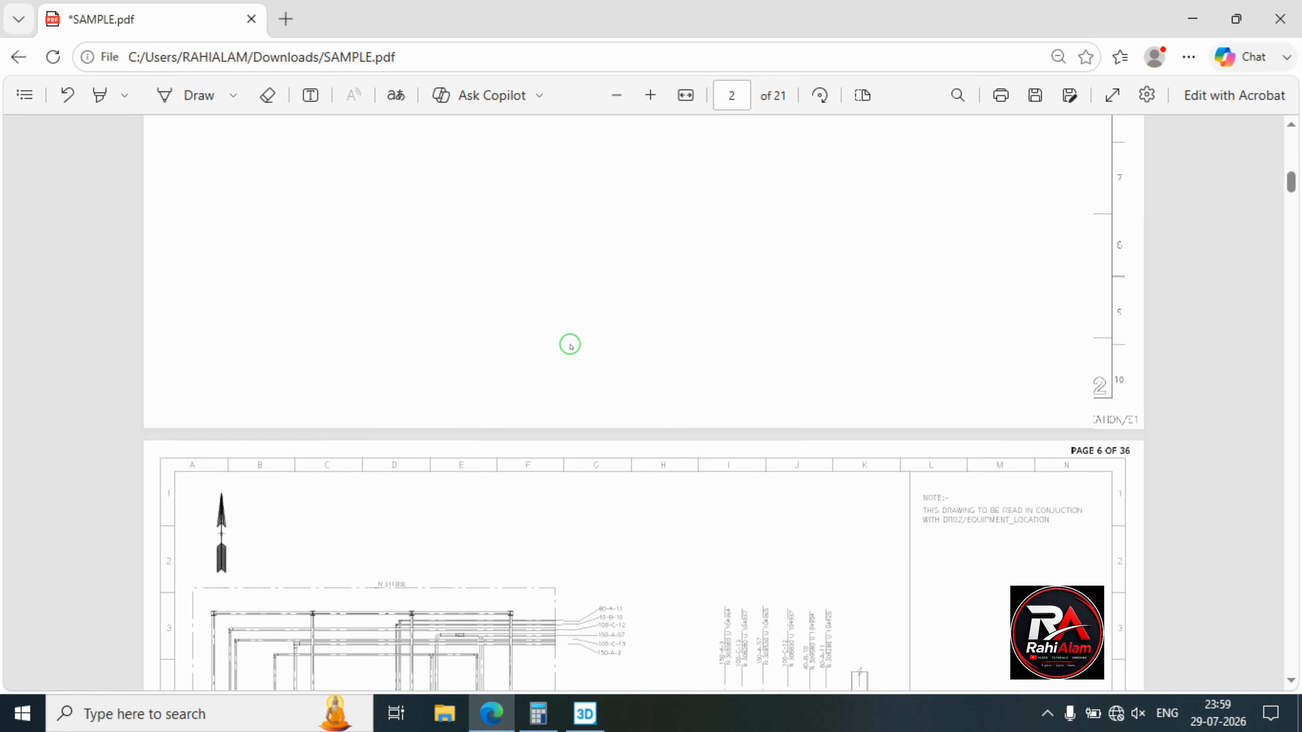
pyautogui.scroll(10, 571, 347)
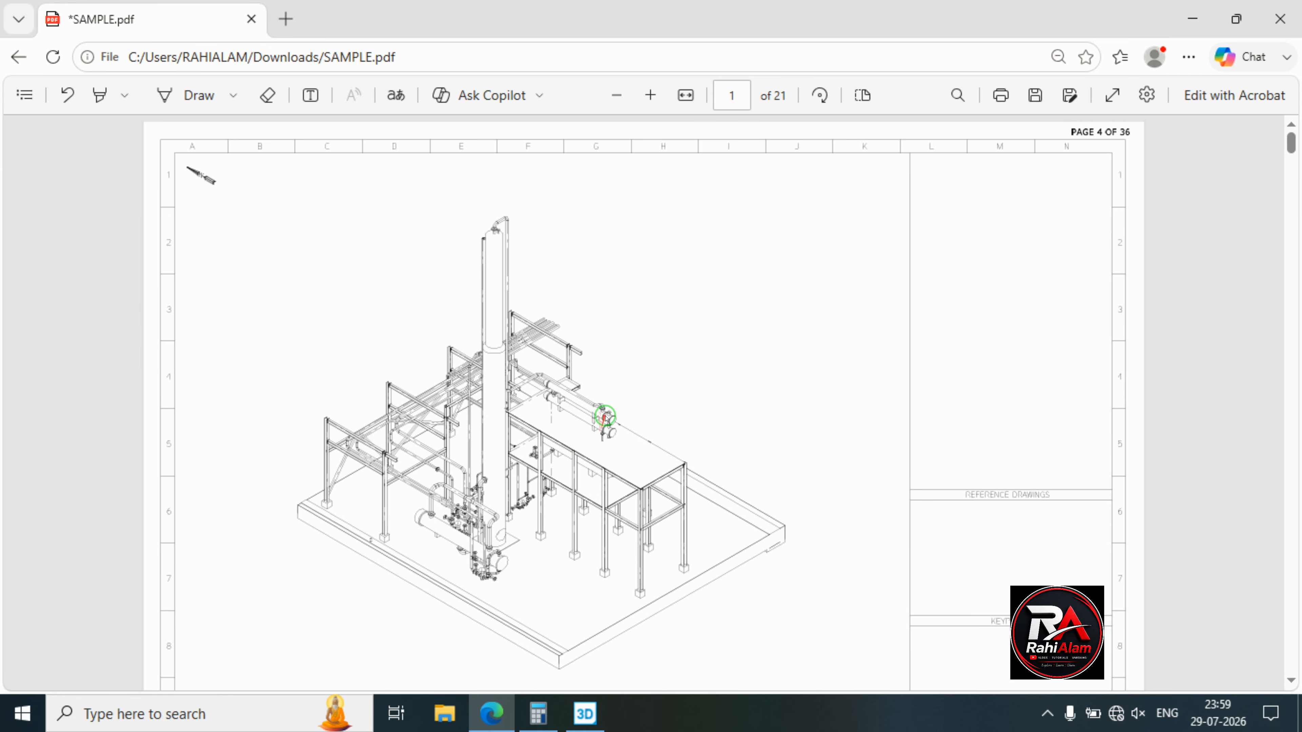
pyautogui.scroll(-20, 599, 427)
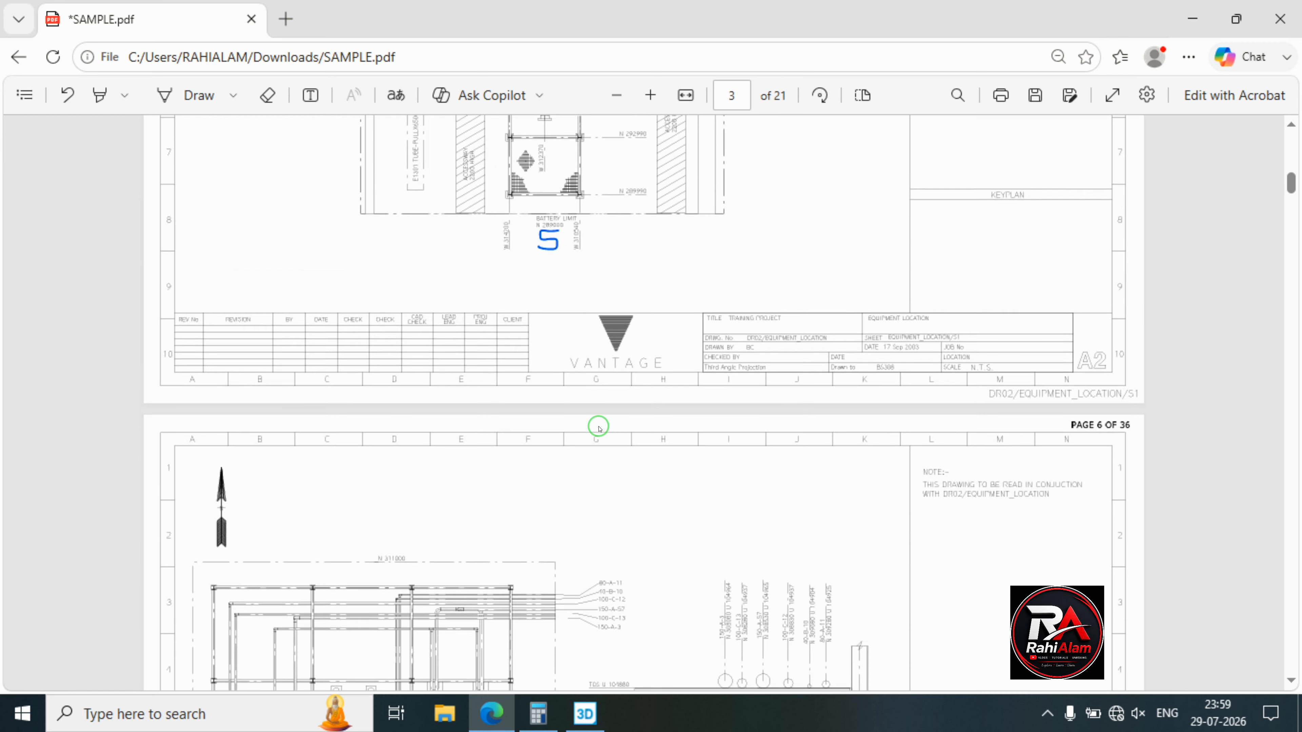
pyautogui.scroll(-20, 599, 427)
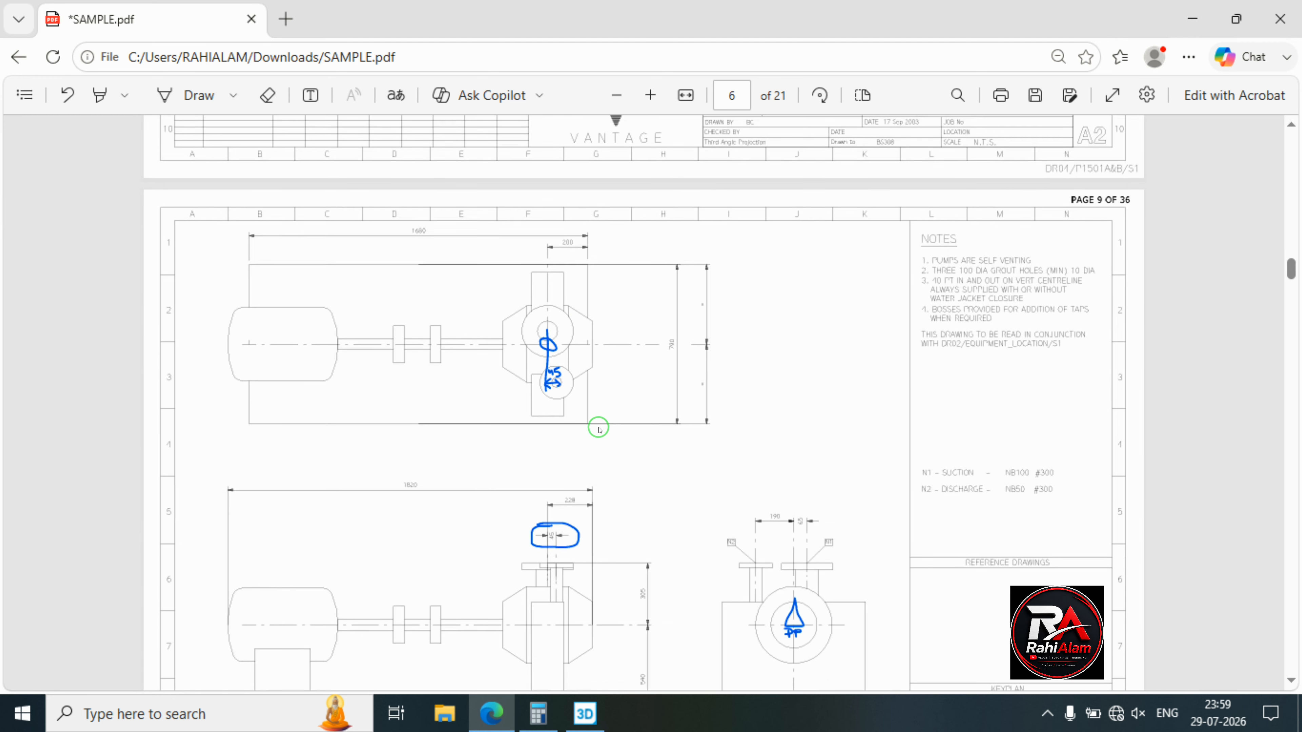
pyautogui.scroll(-20, 597, 437)
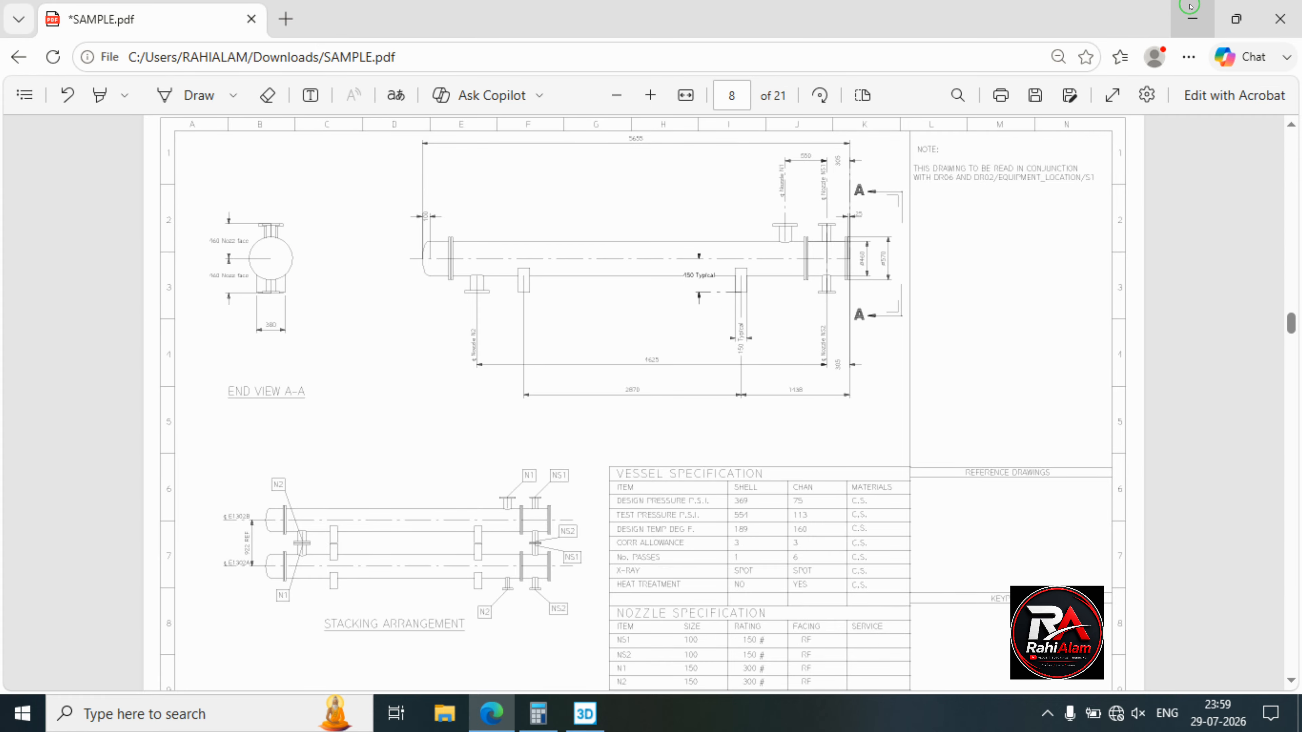
# Return to the 3D model, apply the name DRE07/1302B to the upper vessel, close its properties and clear the selection.
pyautogui.click(1191, 17)
pyautogui.click(1062, 321)
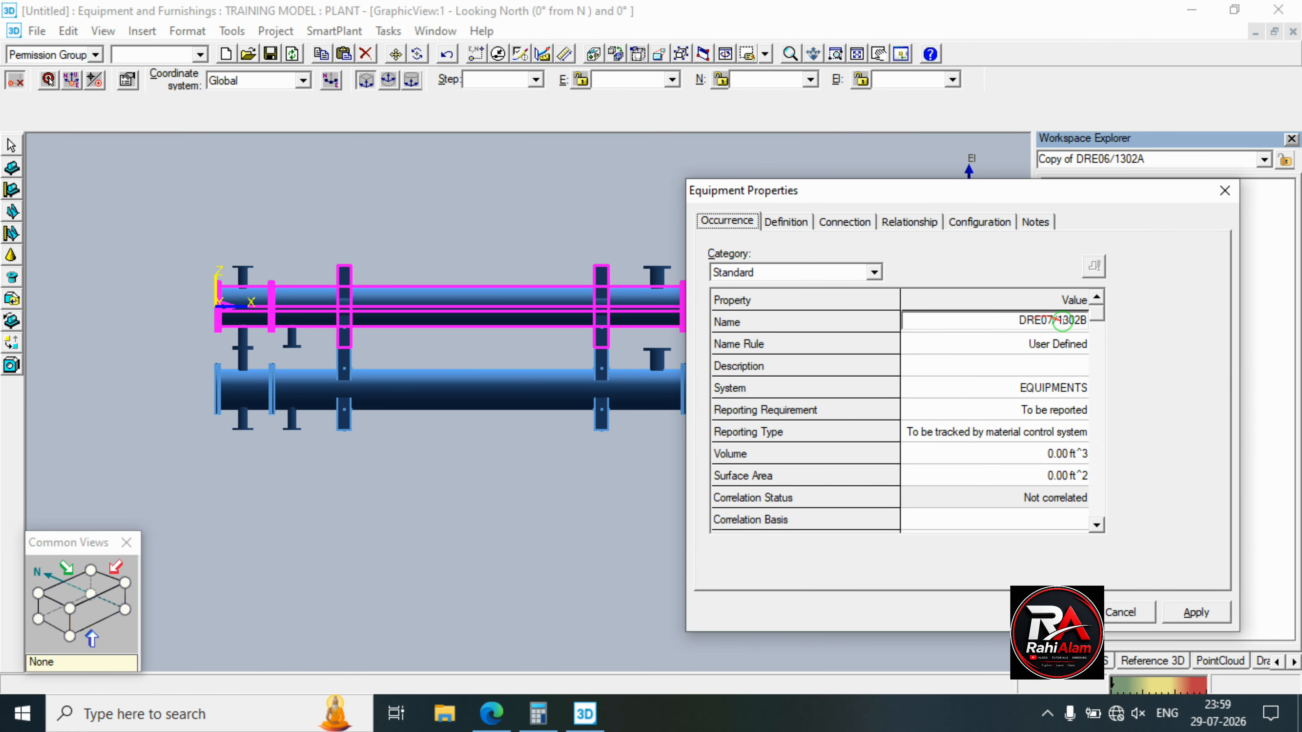
pyautogui.click(1194, 612)
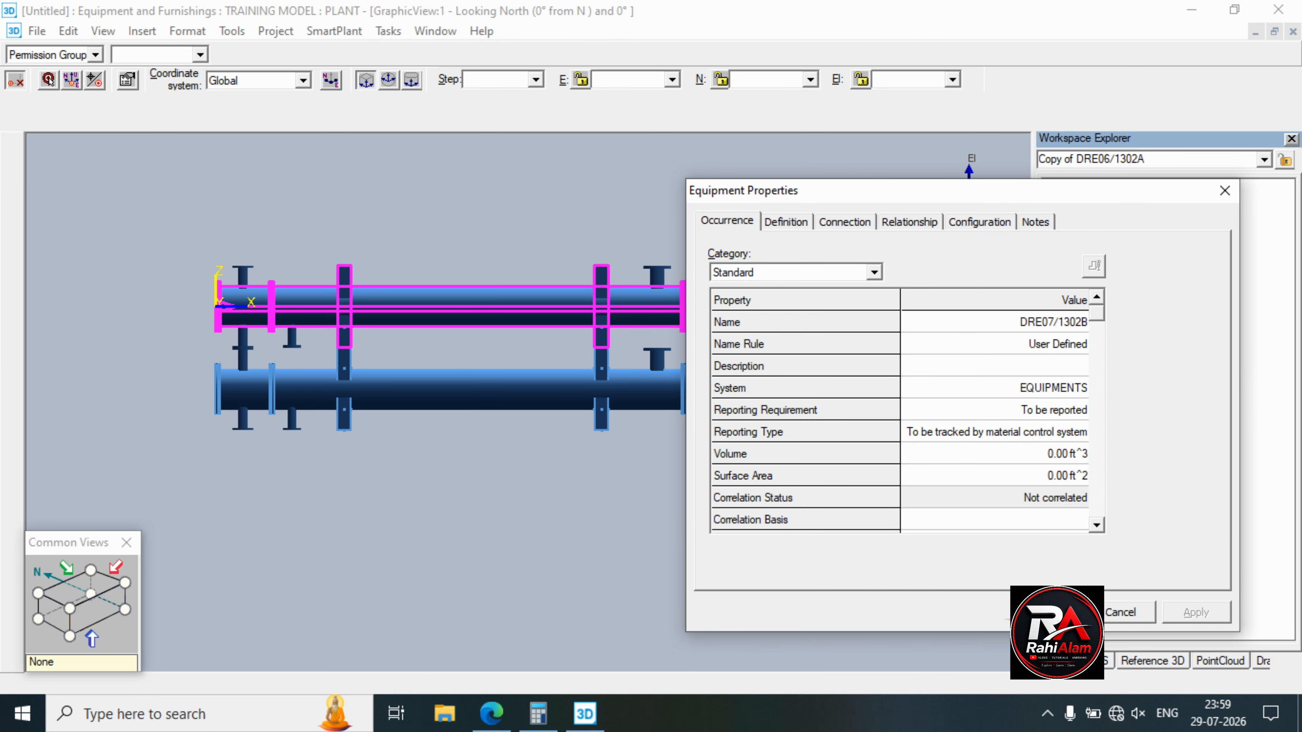
pyautogui.click(1044, 612)
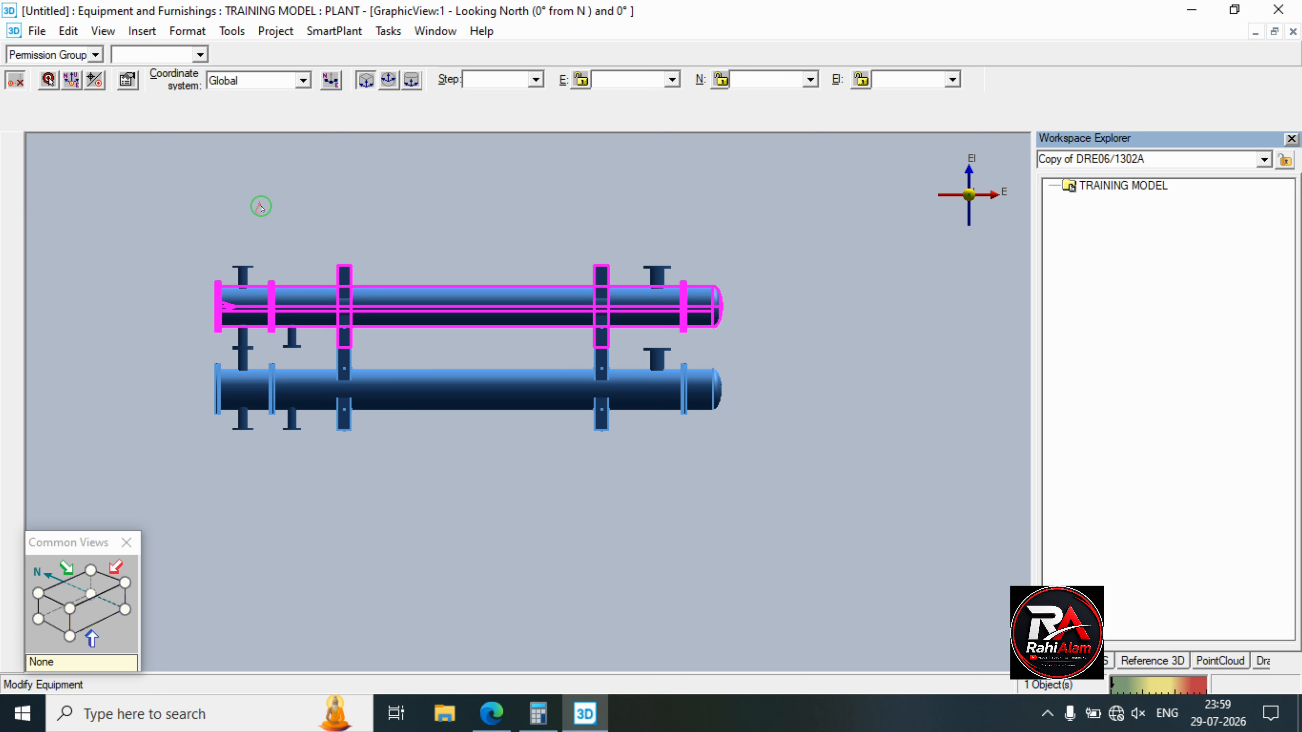
pyautogui.press('Escape')
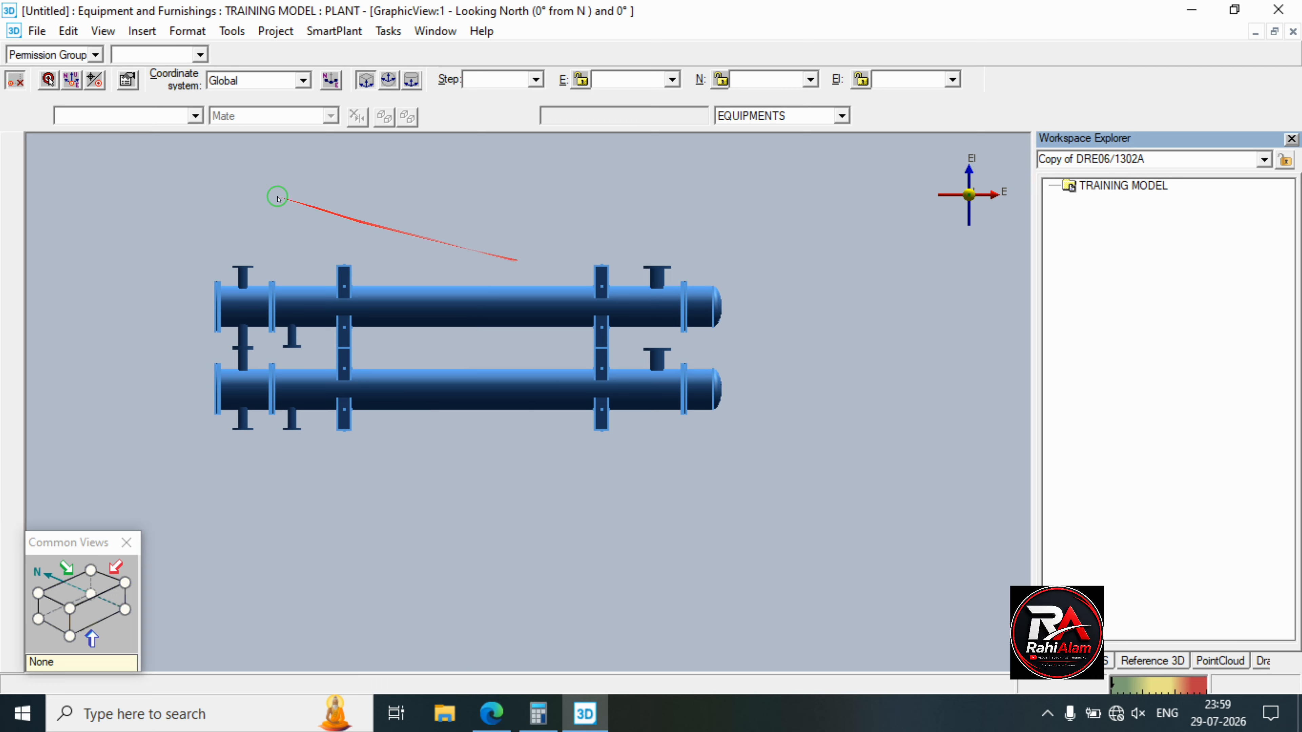
# Restrict selection to Shape objects and delete the two support shapes on the upper side of vessel DRE07/1302B.
pyautogui.click(92, 110)
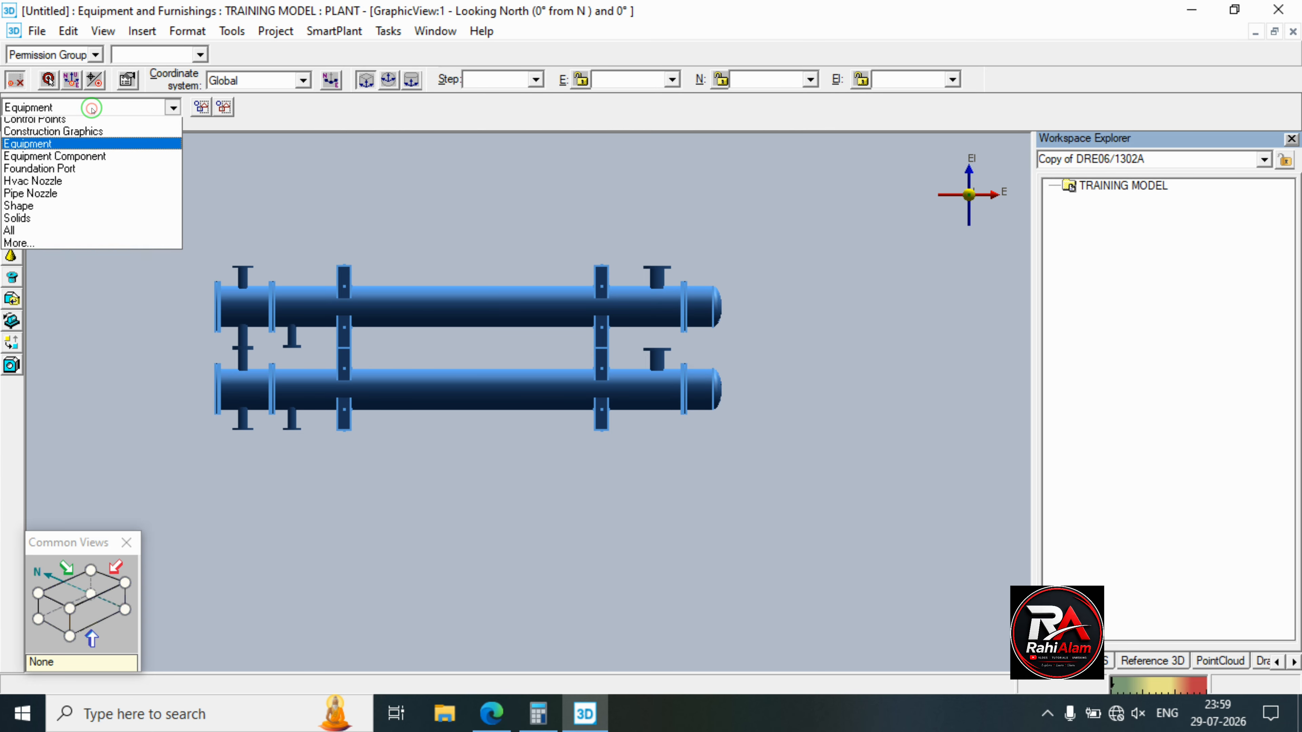
pyautogui.click(63, 249)
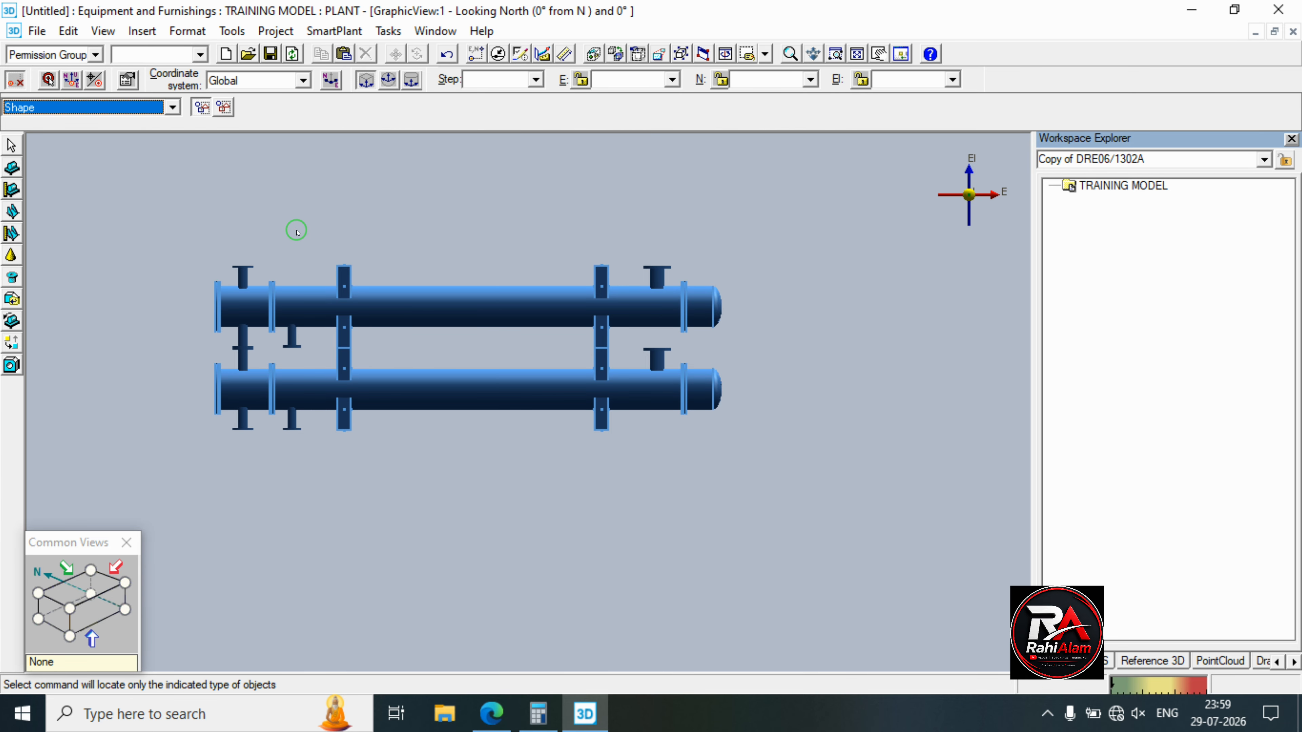
pyautogui.click(344, 272)
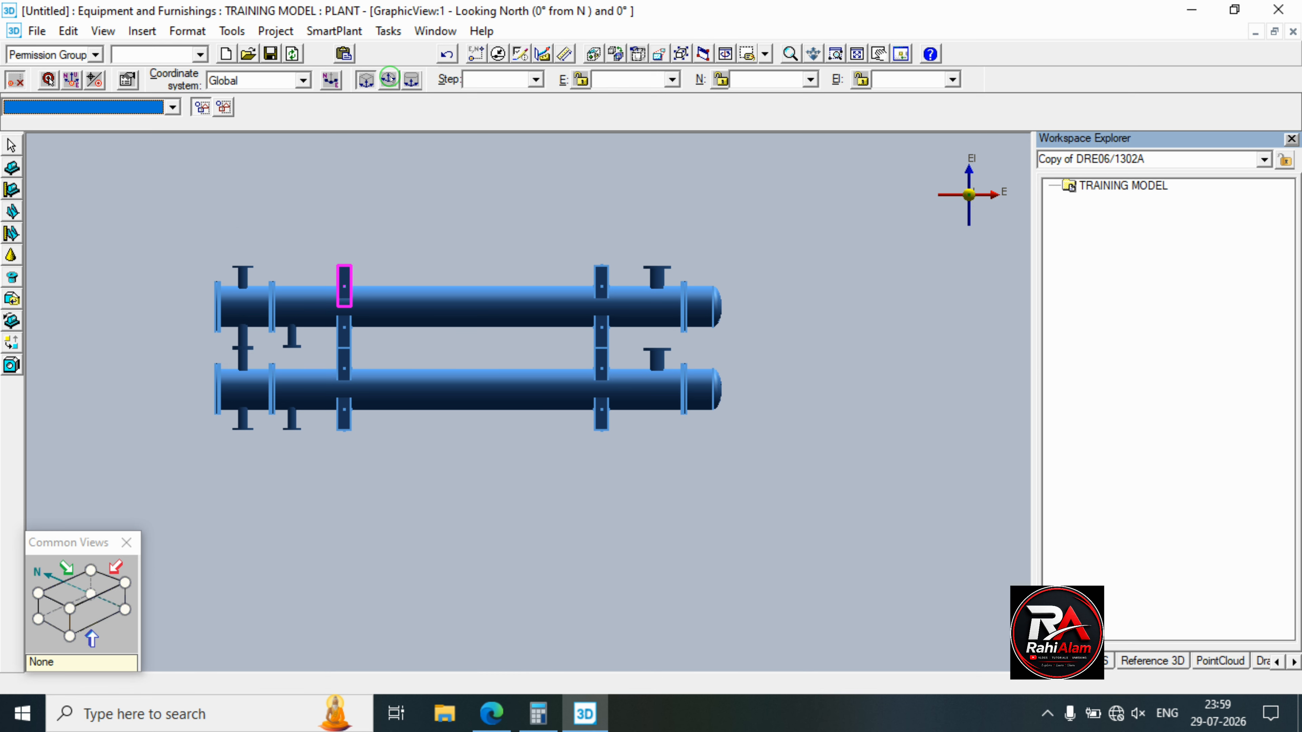
pyautogui.click(391, 54)
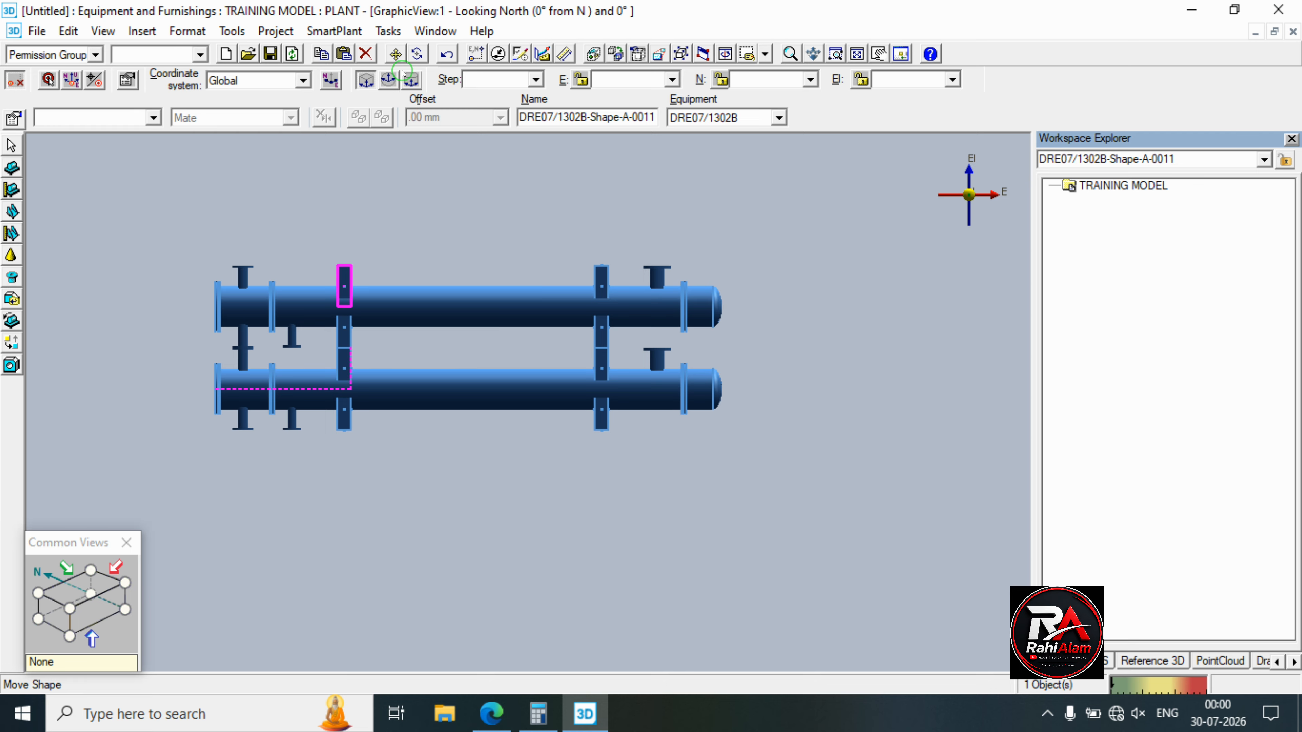
pyautogui.click(366, 54)
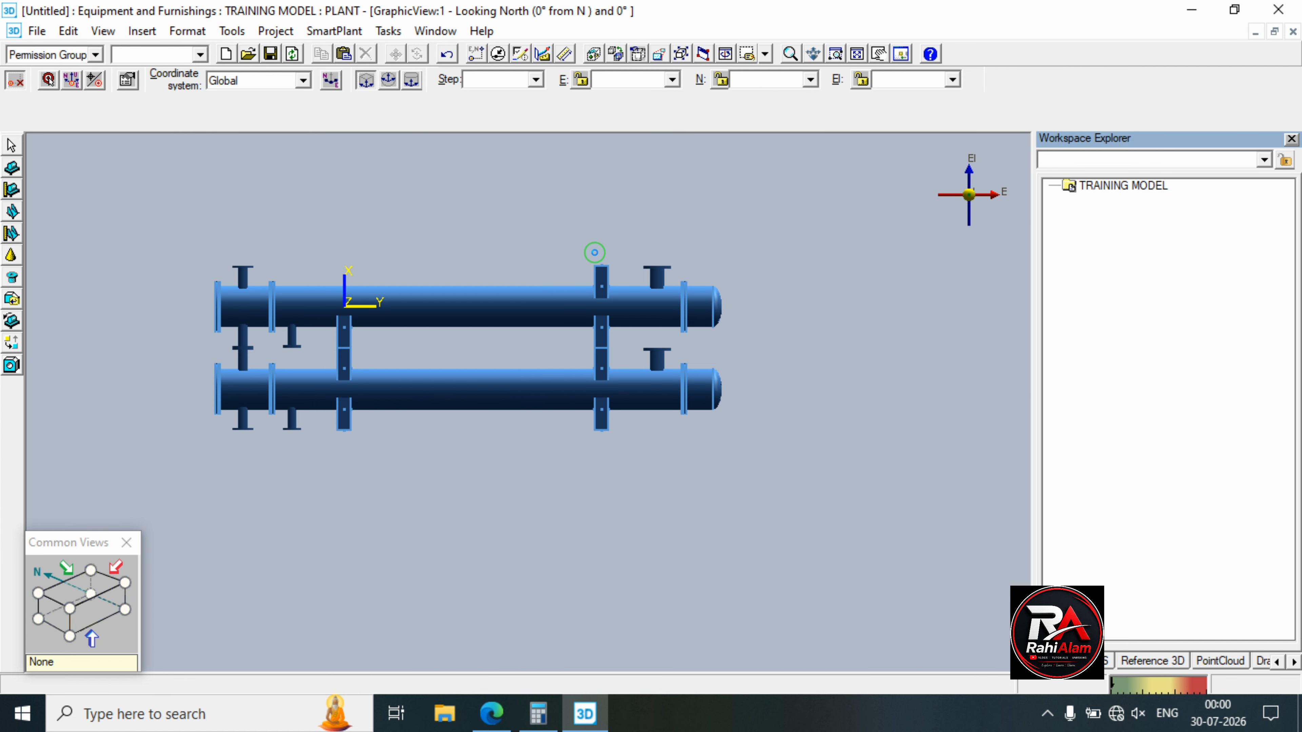
pyautogui.click(602, 276)
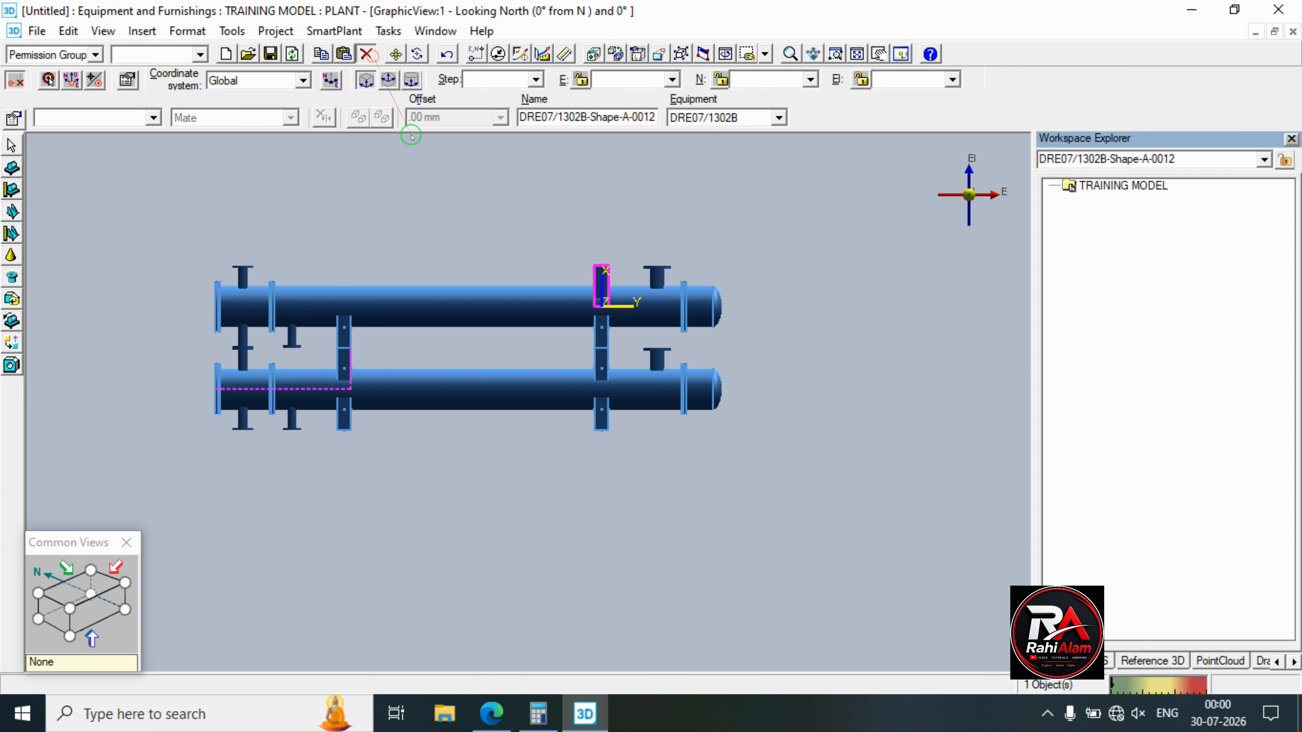
# Switch to SAMPLE.pdf and examine the E1302B elevation for nozzle and support positions, along with its nozzle specification.
pyautogui.click(514, 712)
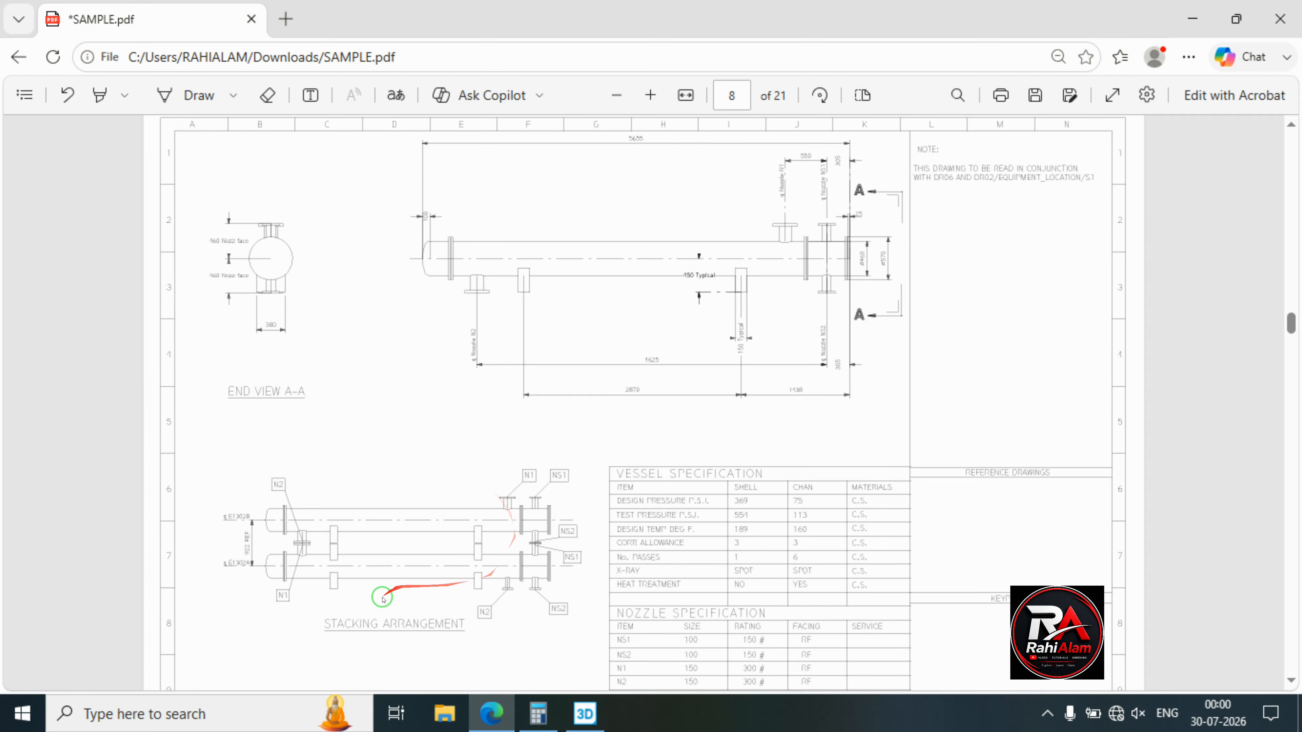
pyautogui.keyDown('ctrl'); pyautogui.scroll(3, 790, 249); pyautogui.keyUp('ctrl')
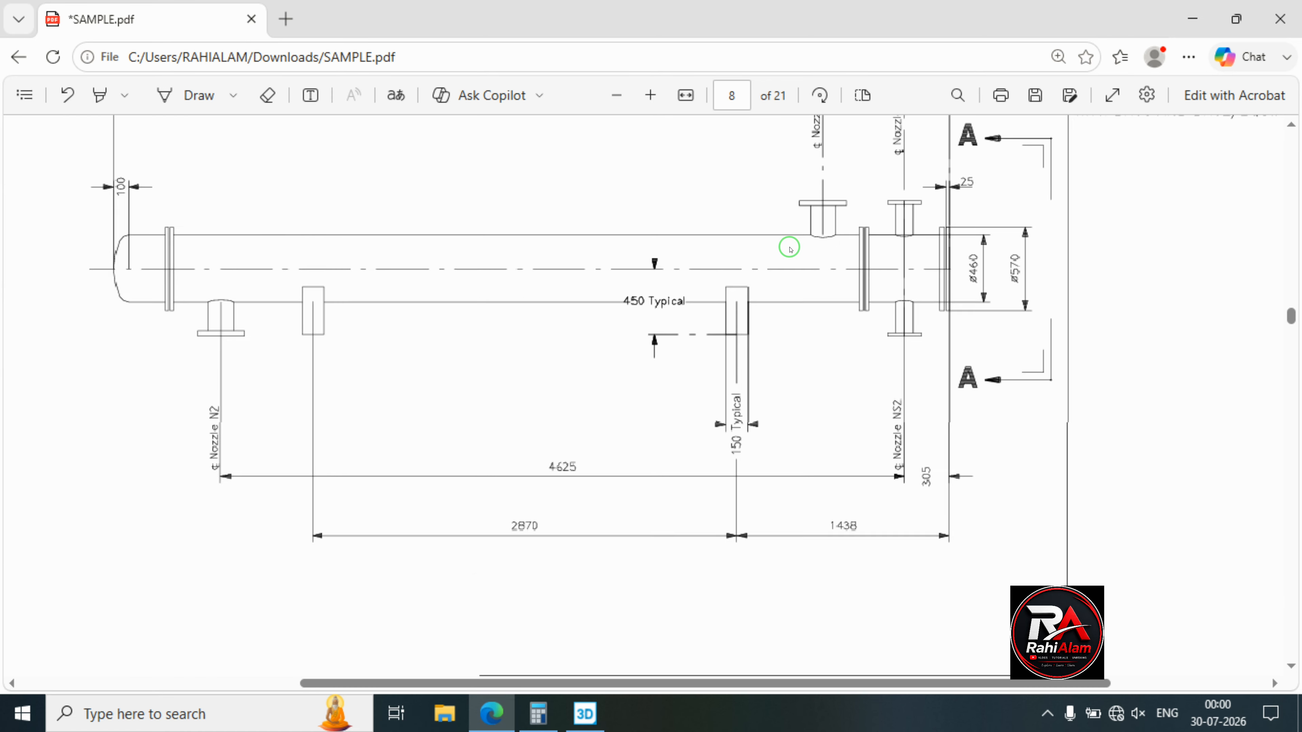
pyautogui.scroll(2, 746, 293)
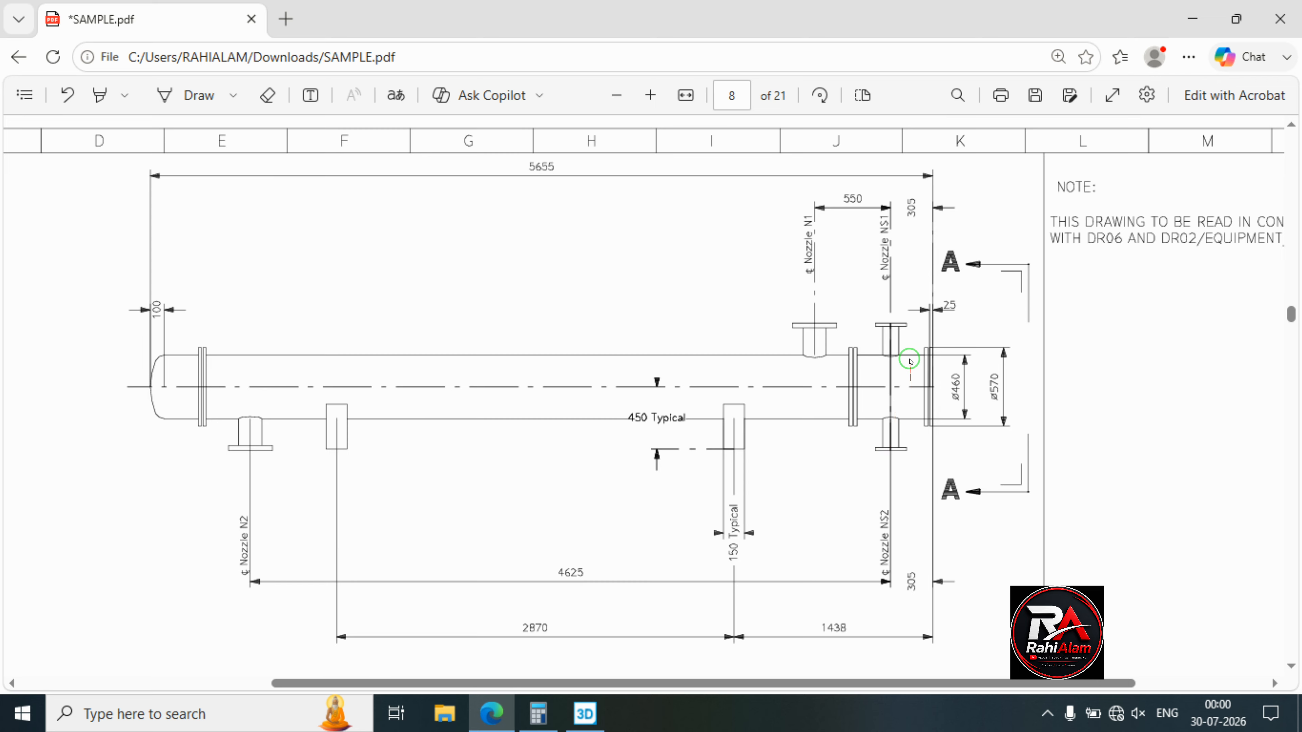
pyautogui.scroll(-10, 904, 329)
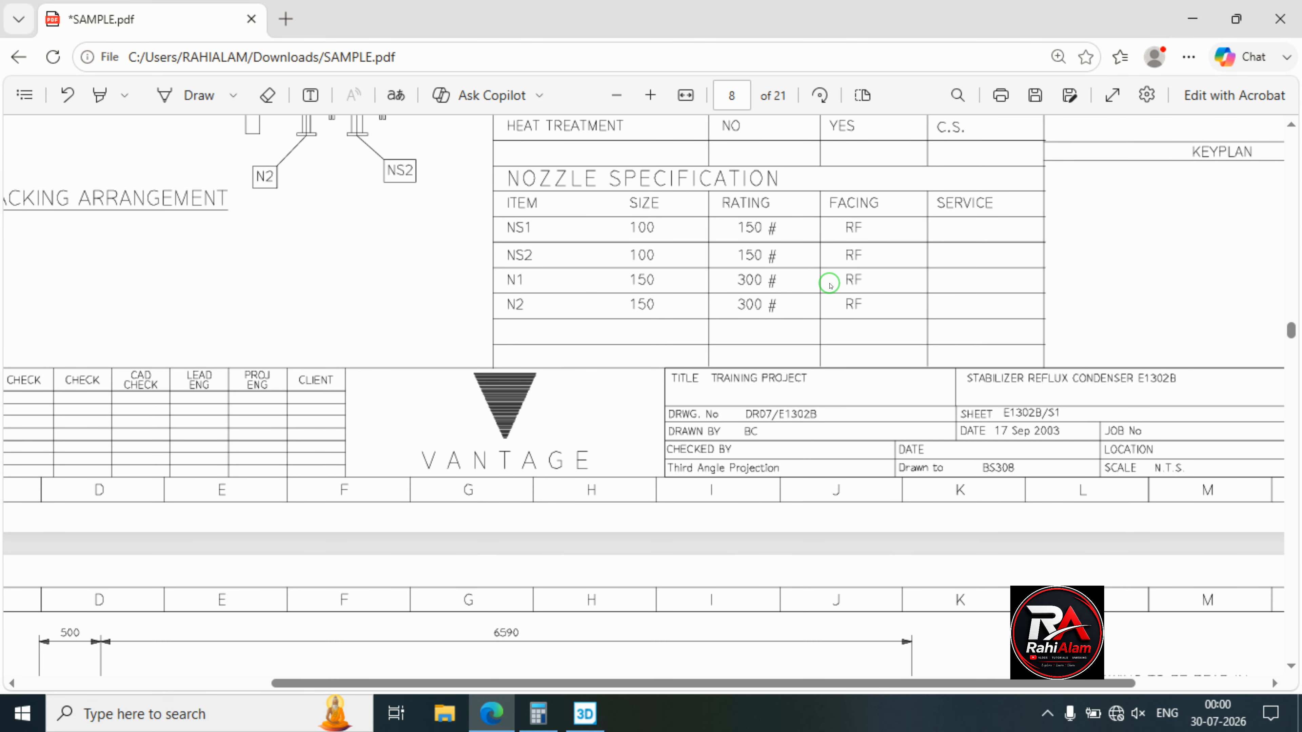
pyautogui.scroll(10, 831, 286)
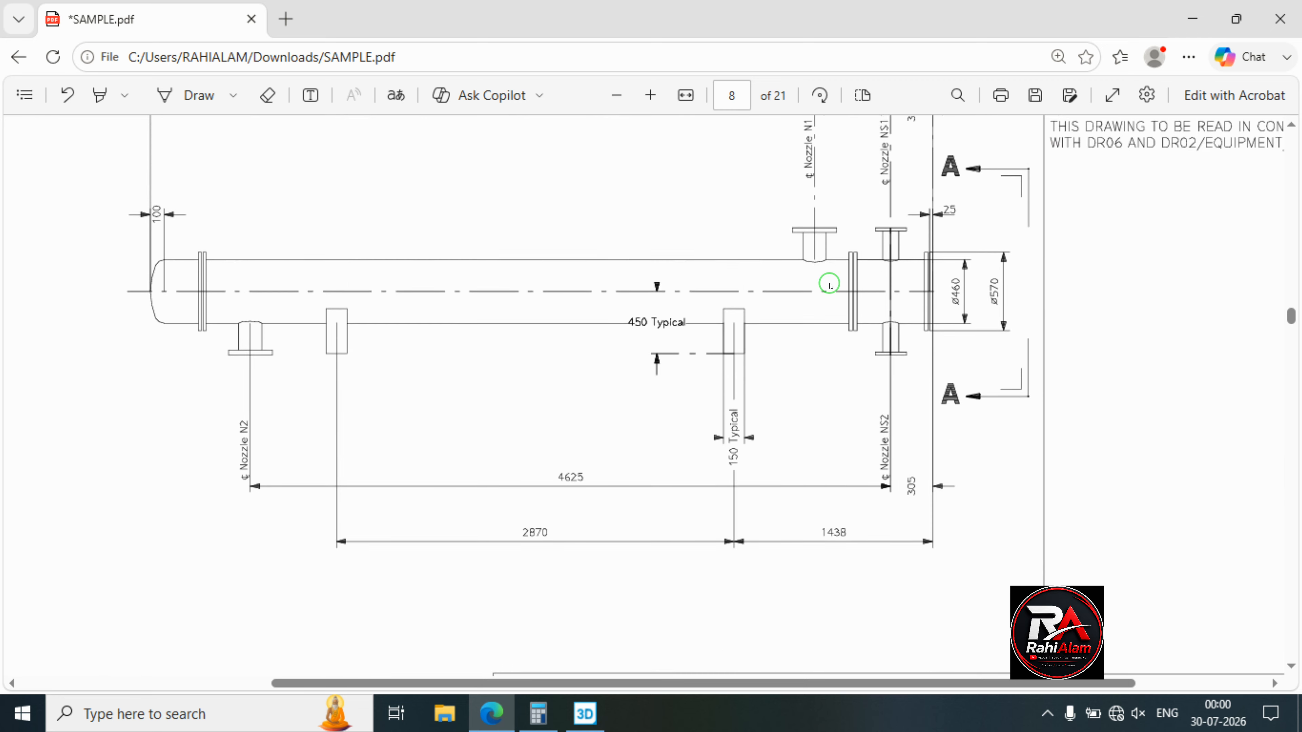
pyautogui.scroll(2, 831, 286)
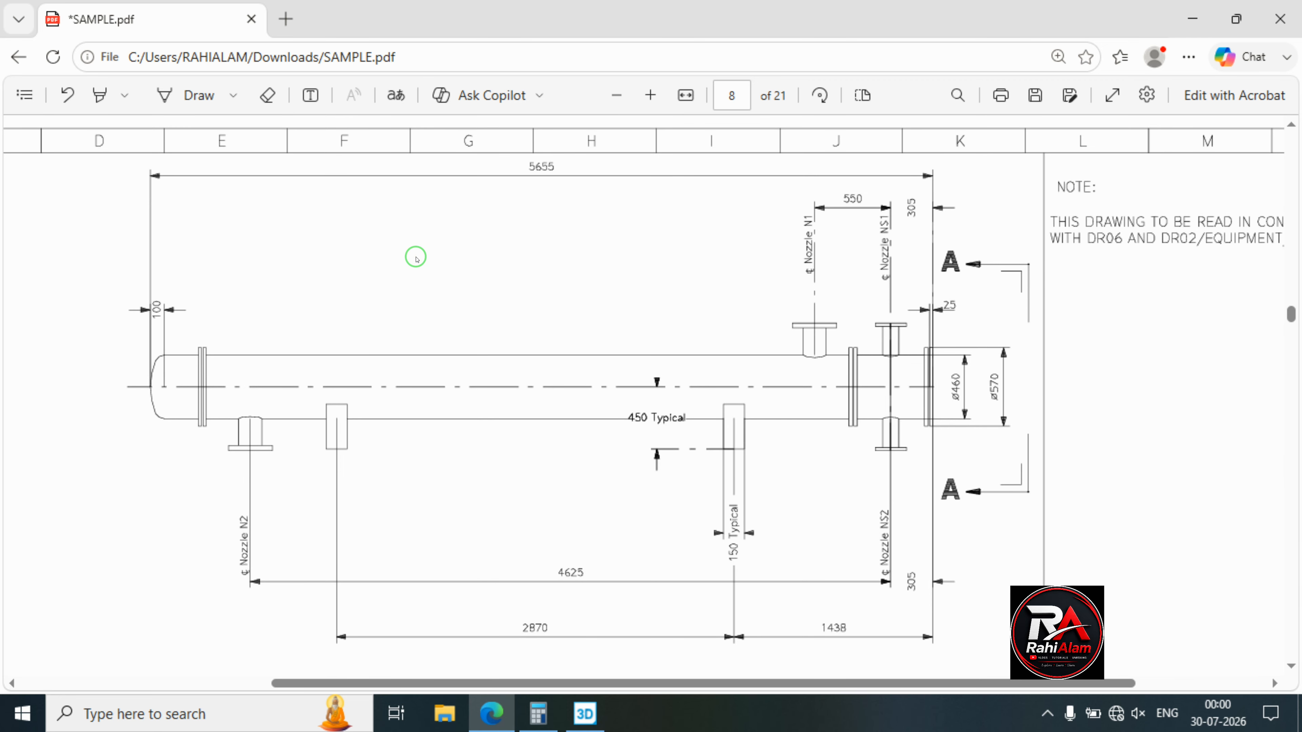
pyautogui.moveTo(416, 258); pyautogui.dragTo(407, 533)
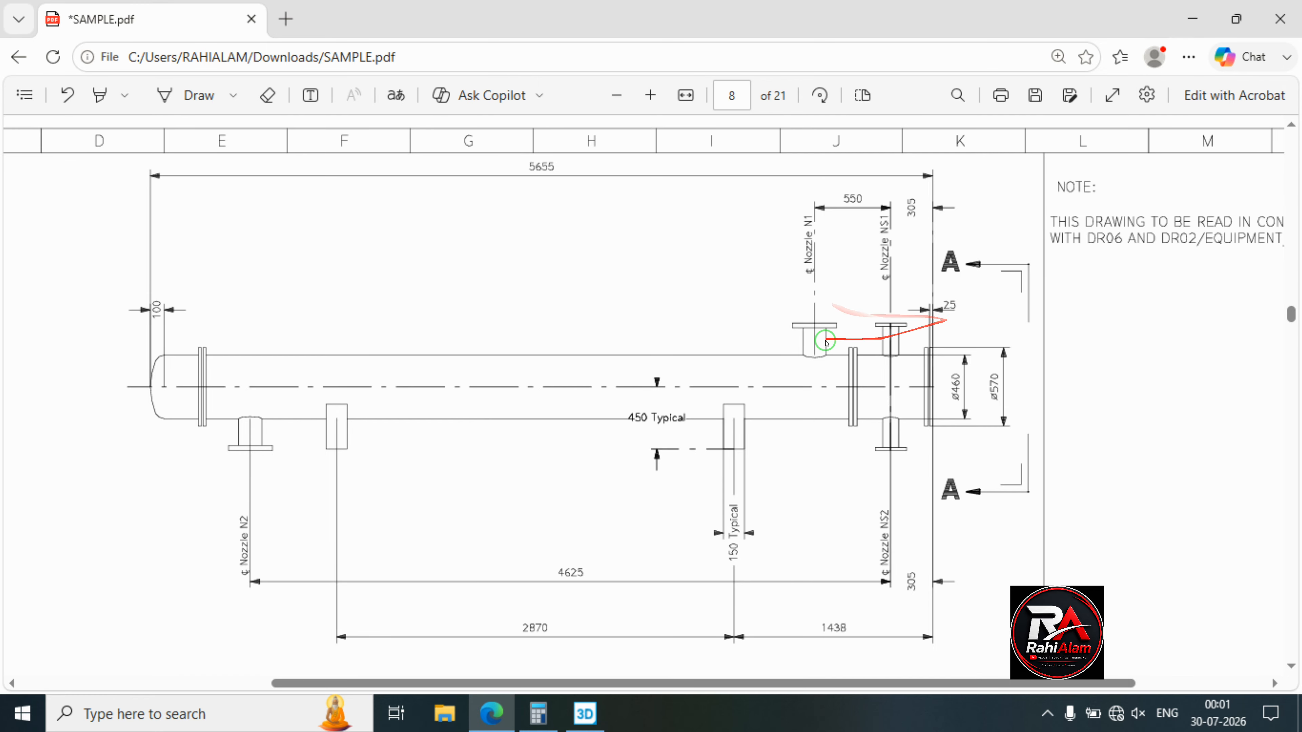
# Return to the 3D model, restrict selection to Pipe Nozzle and open the properties of the upper vessel's nozzle N1.
pyautogui.click(1179, 21)
pyautogui.click(481, 222)
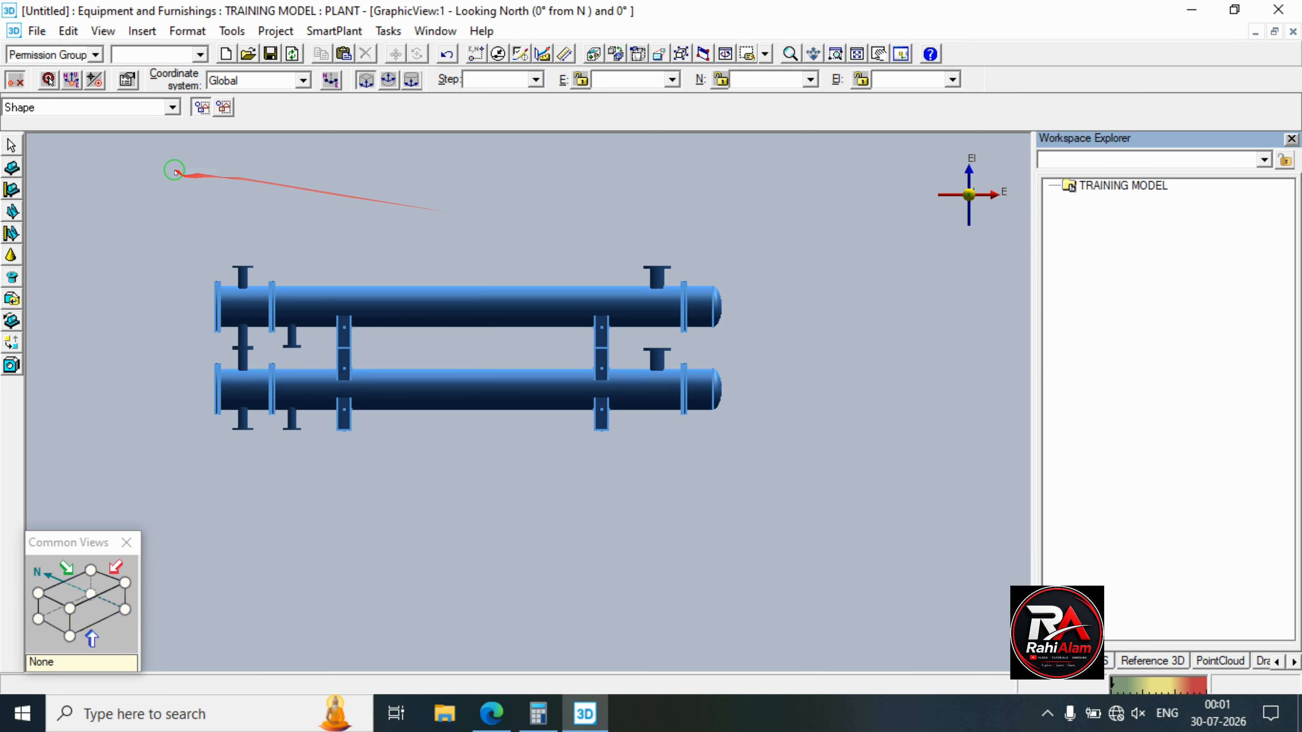
pyautogui.click(127, 108)
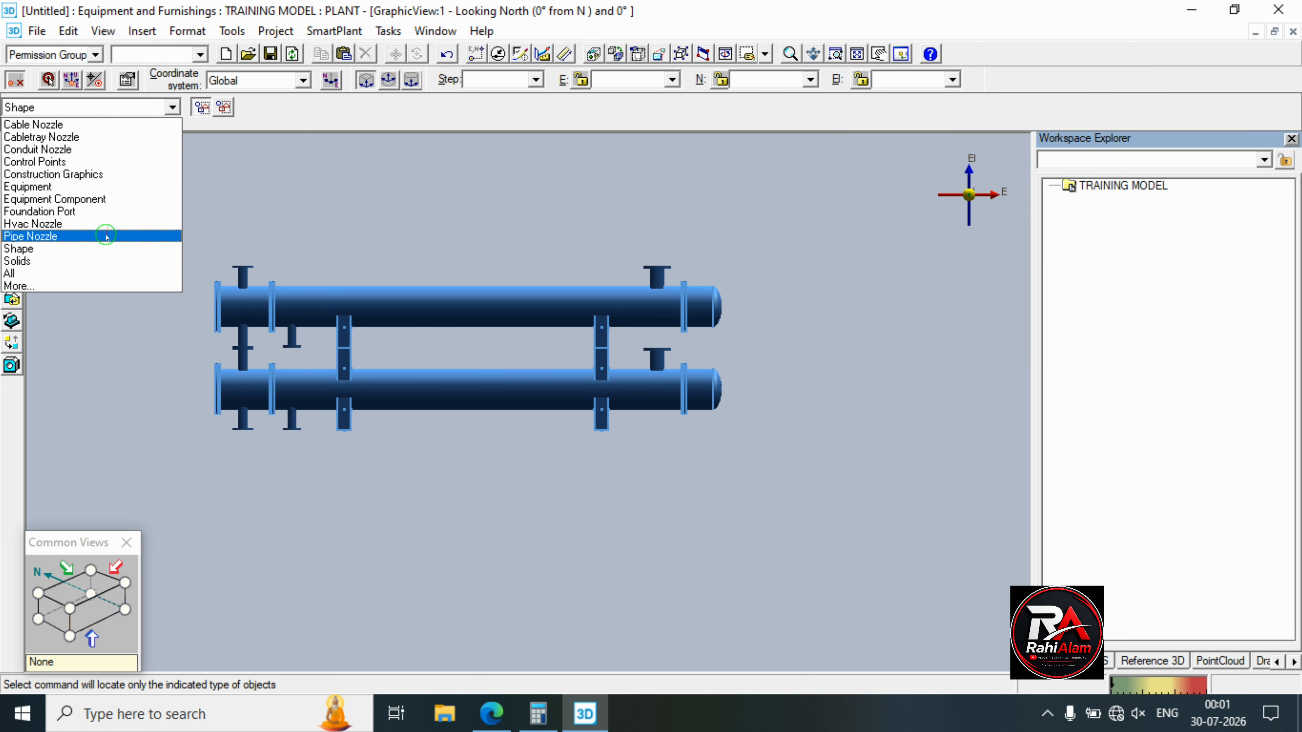
pyautogui.click(107, 237)
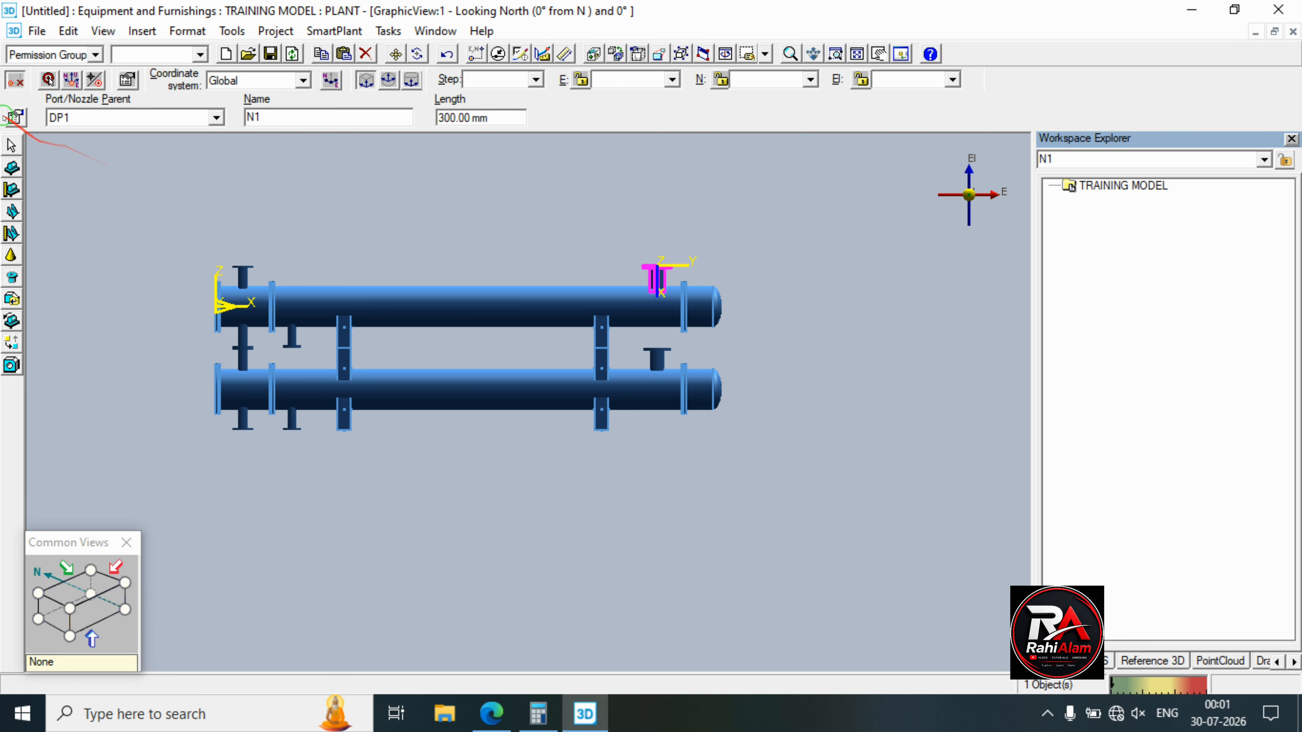
pyautogui.click(14, 118)
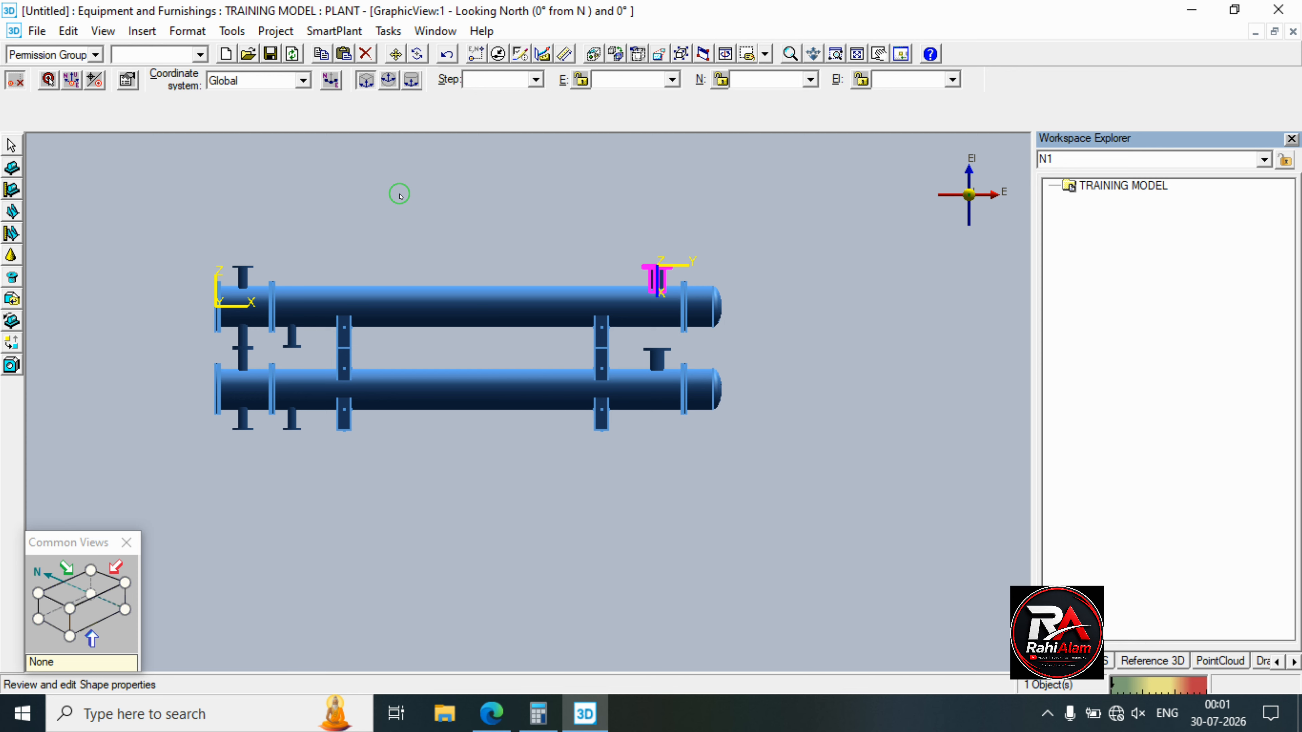
# Switch to SAMPLE.pdf and check the position of nozzle N1 on E1302B and the nozzle specification table.
pyautogui.click(491, 713)
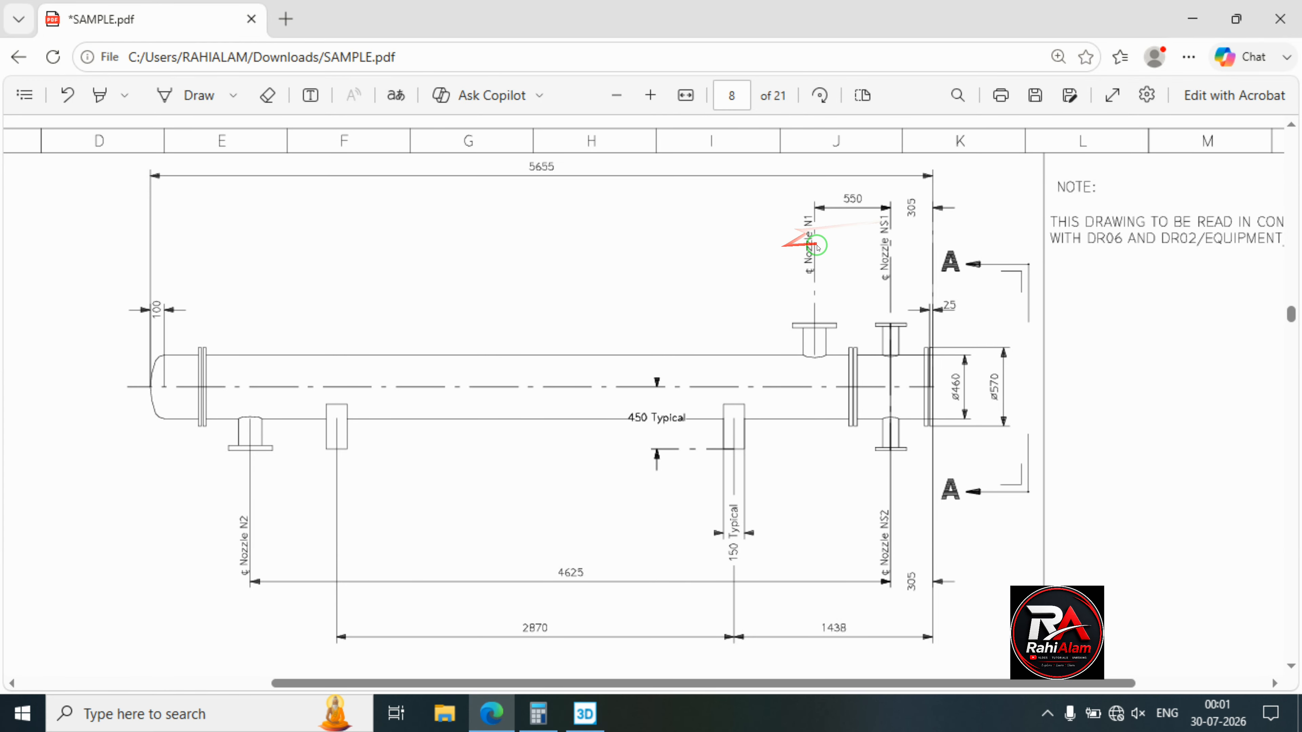
pyautogui.scroll(-15, 835, 310)
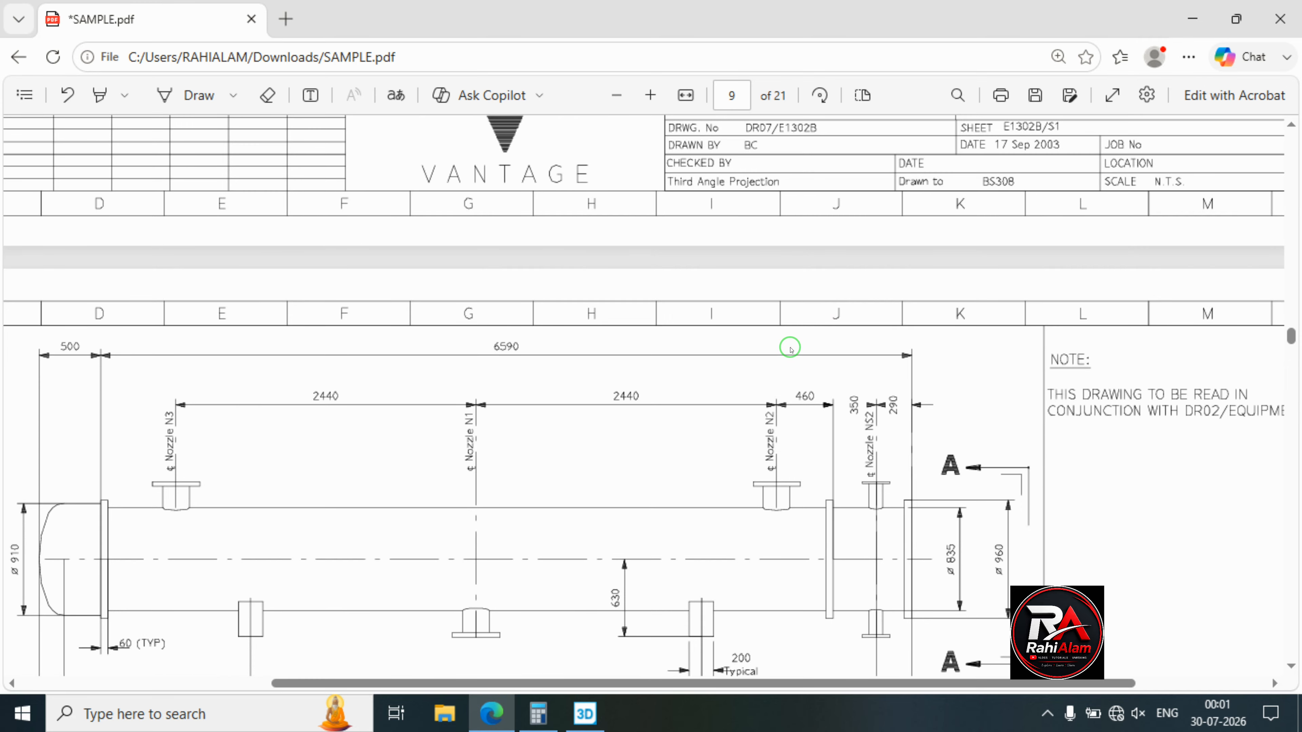
pyautogui.scroll(8, 789, 348)
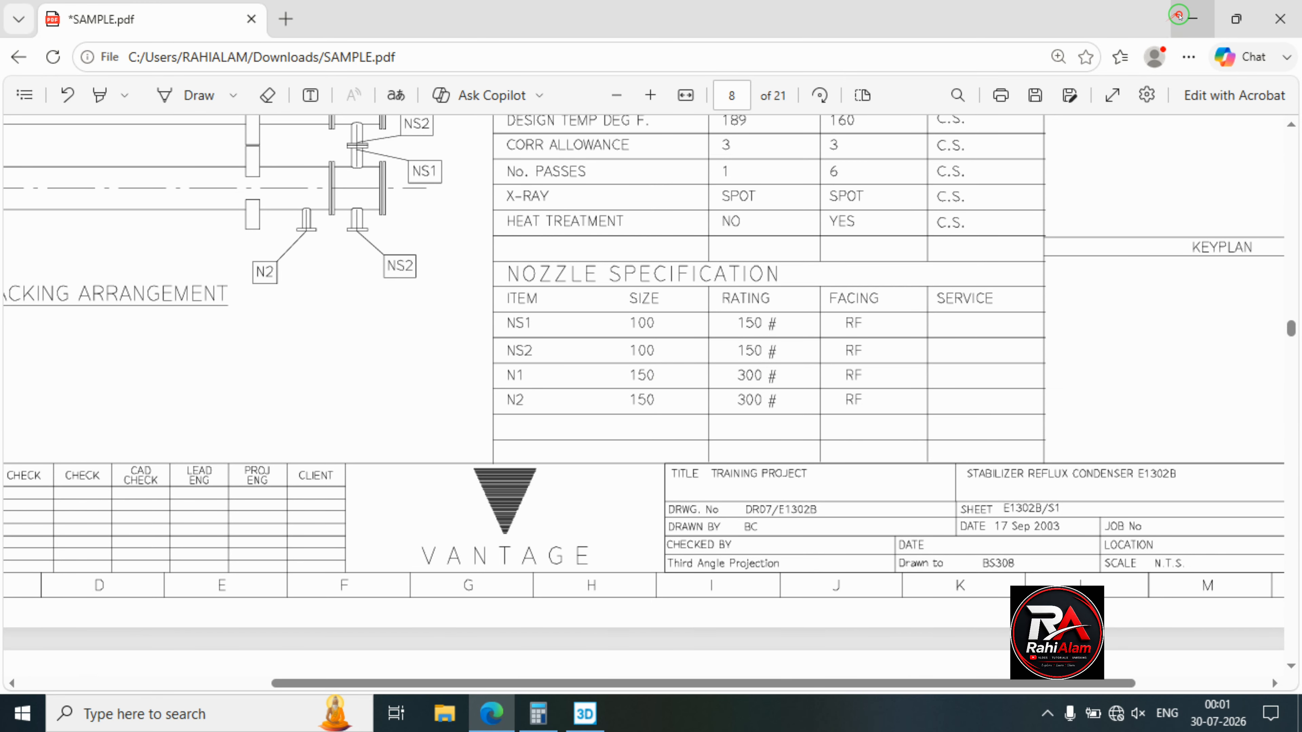
# Return to the 3D model and set the N1 location distance of the upper vessel's nozzle N1 to 855 mm.
pyautogui.click(1193, 19)
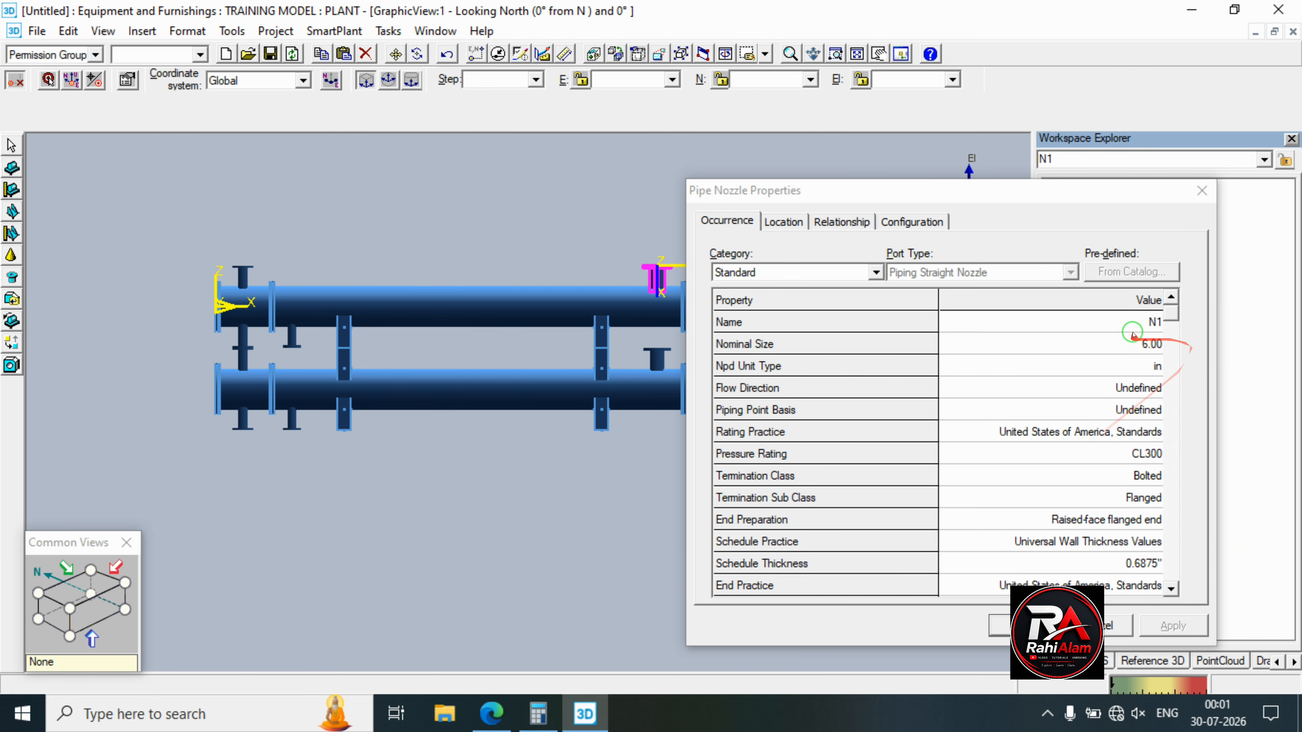
pyautogui.click(783, 222)
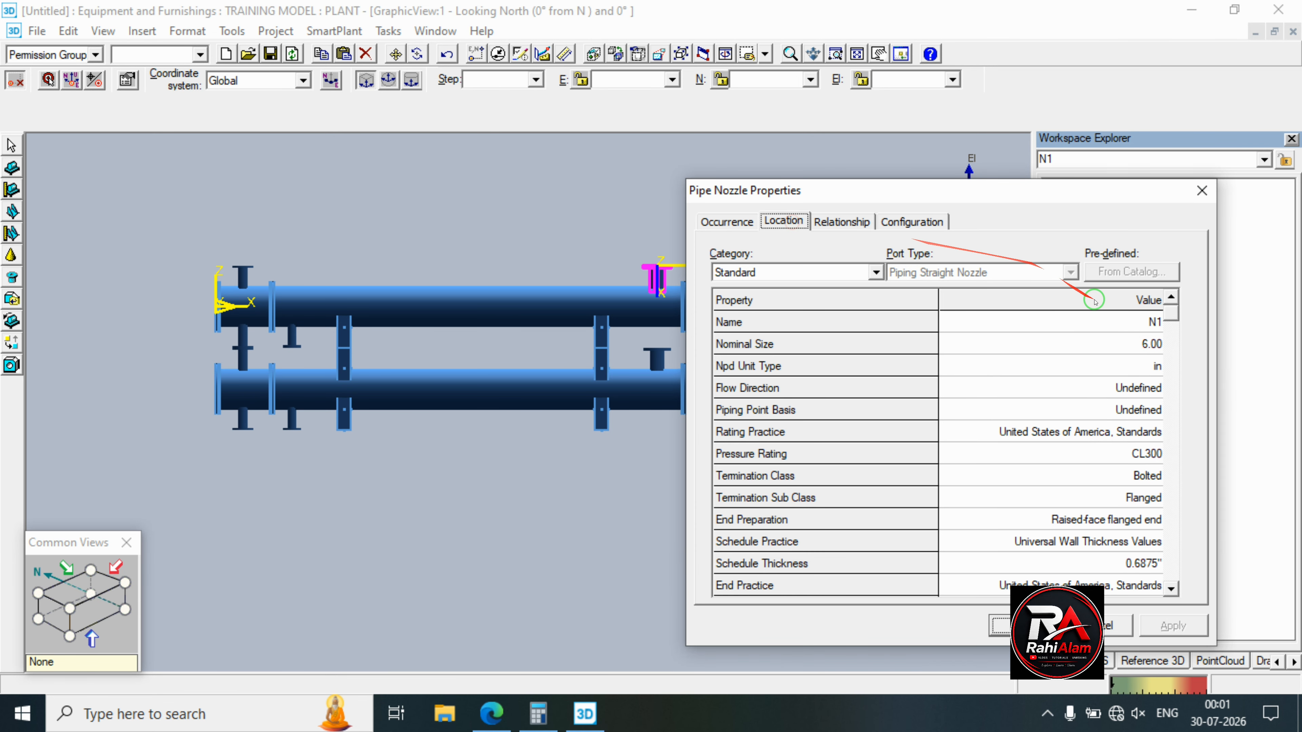
pyautogui.click(1118, 328)
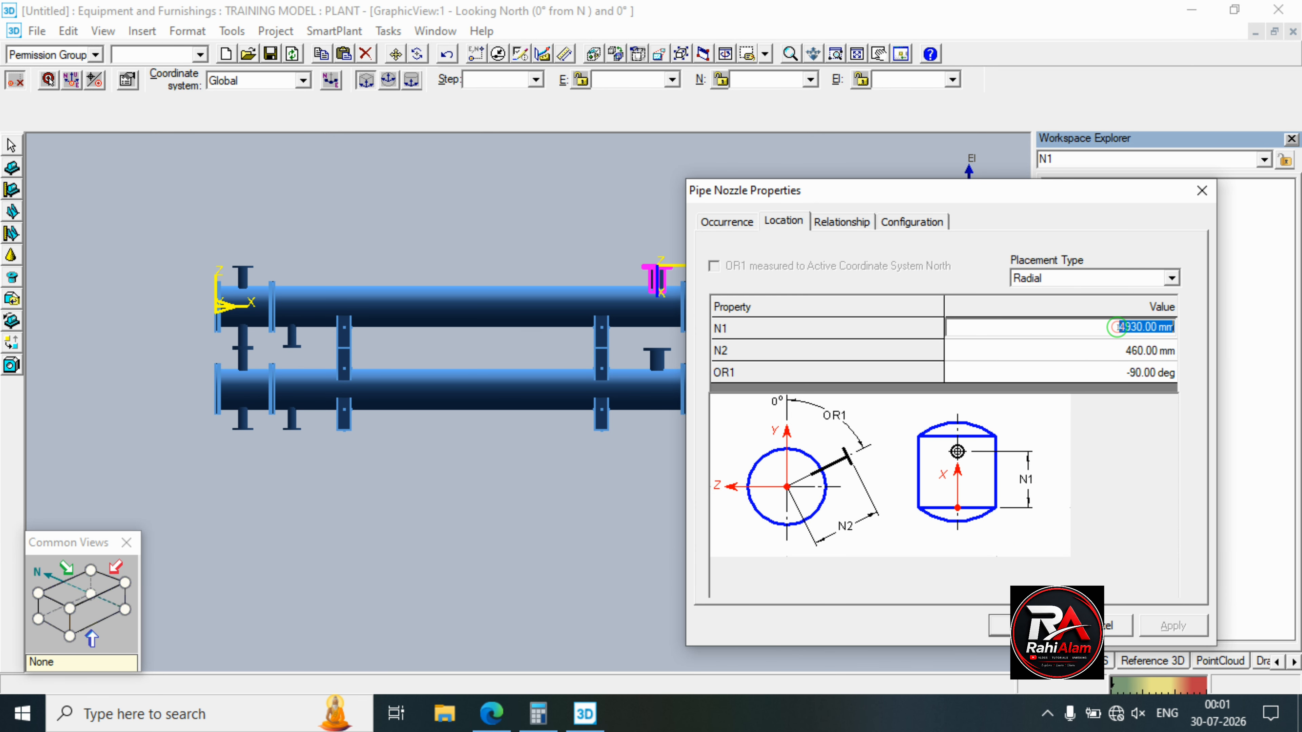
pyautogui.write('855')
pyautogui.click(1173, 626)
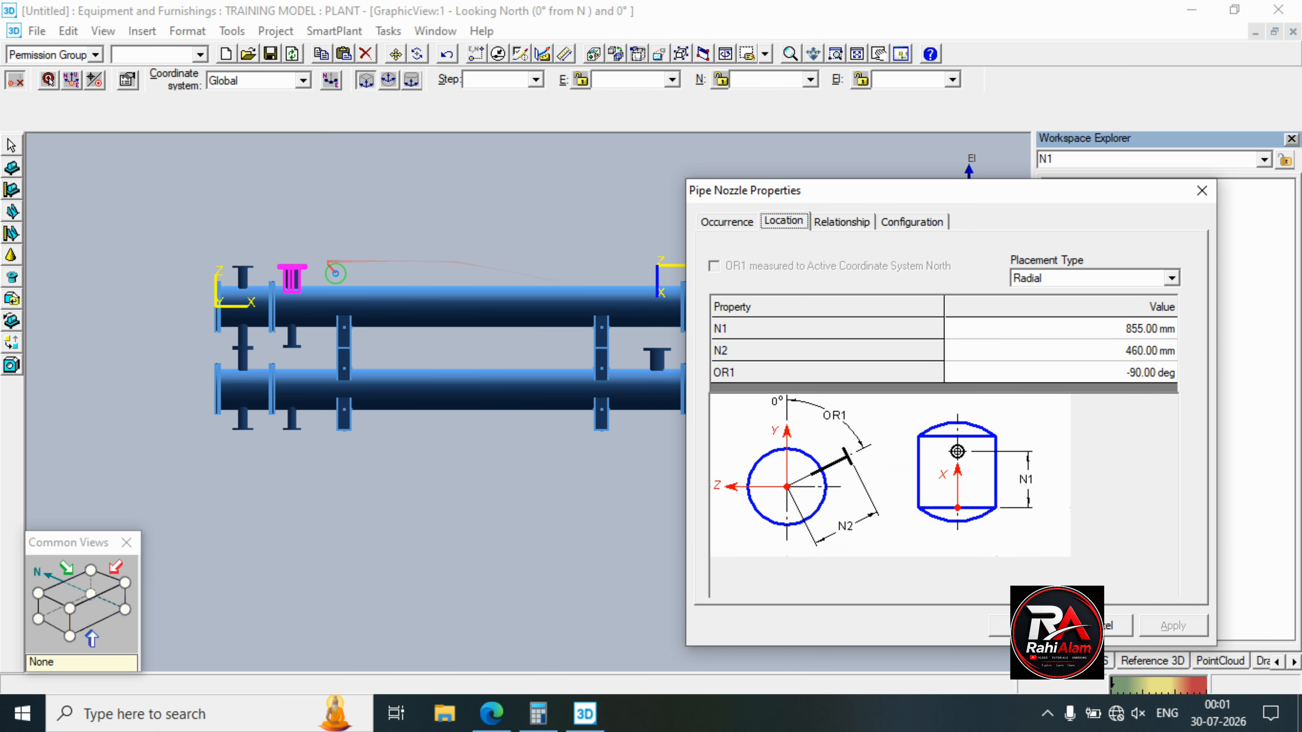
# Switch to SAMPLE.pdf and examine the E1302B elevation, stacking arrangement and nozzle specification for the position and size of nozzle N2.
pyautogui.click(491, 713)
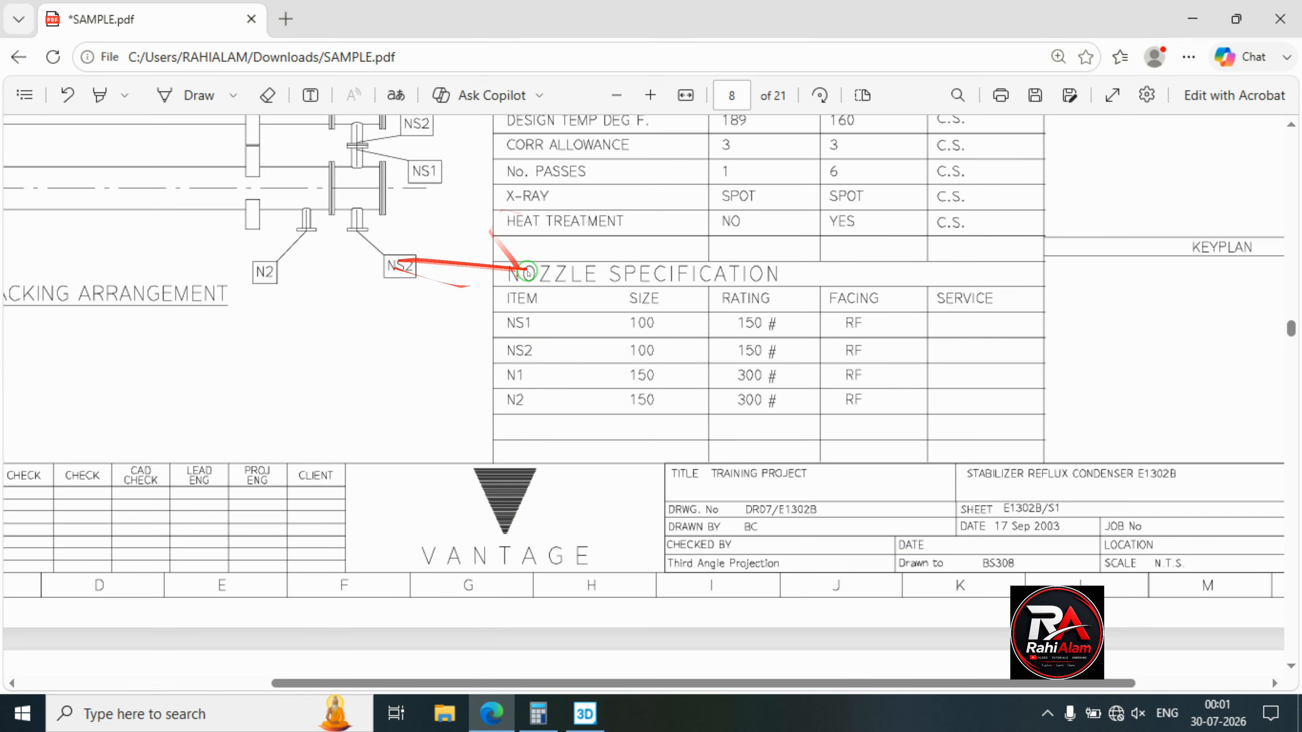
pyautogui.hscroll(-6, 441, 265)
pyautogui.scroll(8, 477, 276)
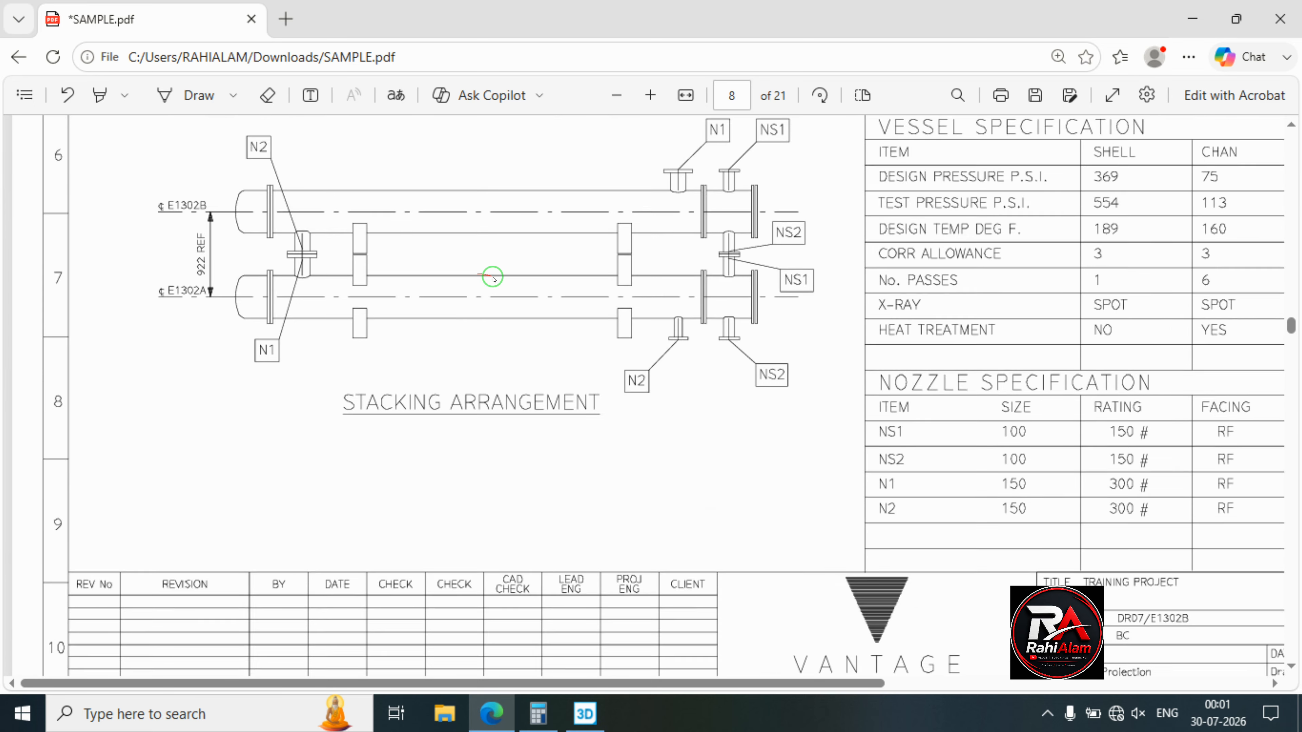
pyautogui.scroll(5, 626, 303)
pyautogui.moveTo(629, 461)
pyautogui.mouseDown()
pyautogui.moveTo(631, 477)
pyautogui.moveTo(969, 545)
pyautogui.moveTo(1019, 542)
pyautogui.mouseUp()
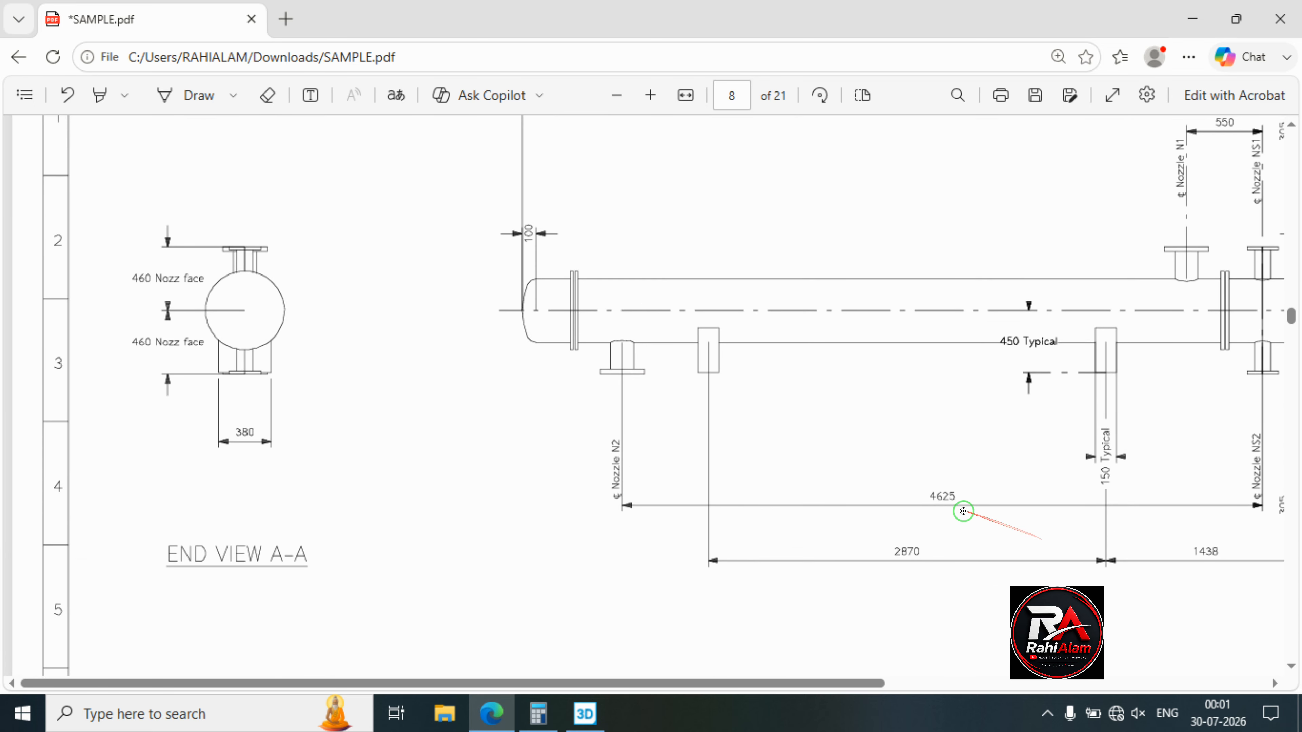
pyautogui.hscroll(4, 963, 511)
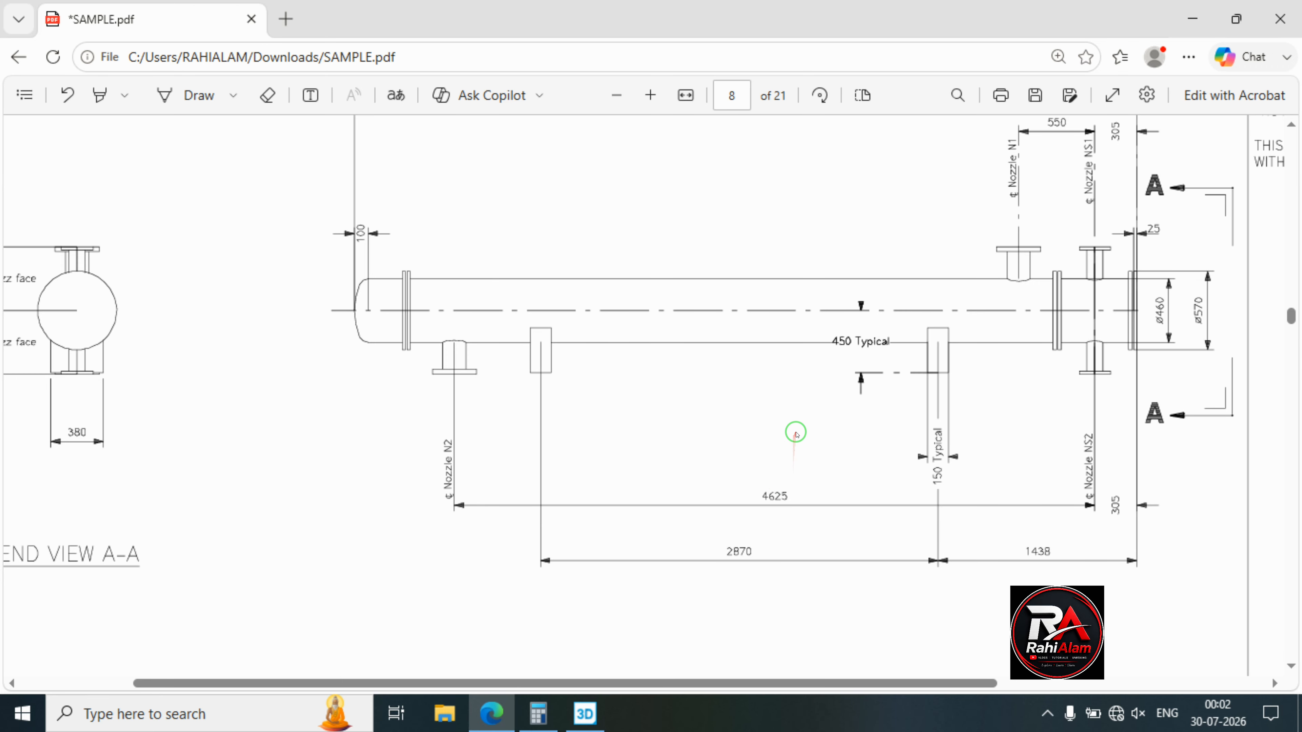
pyautogui.scroll(15, 796, 433)
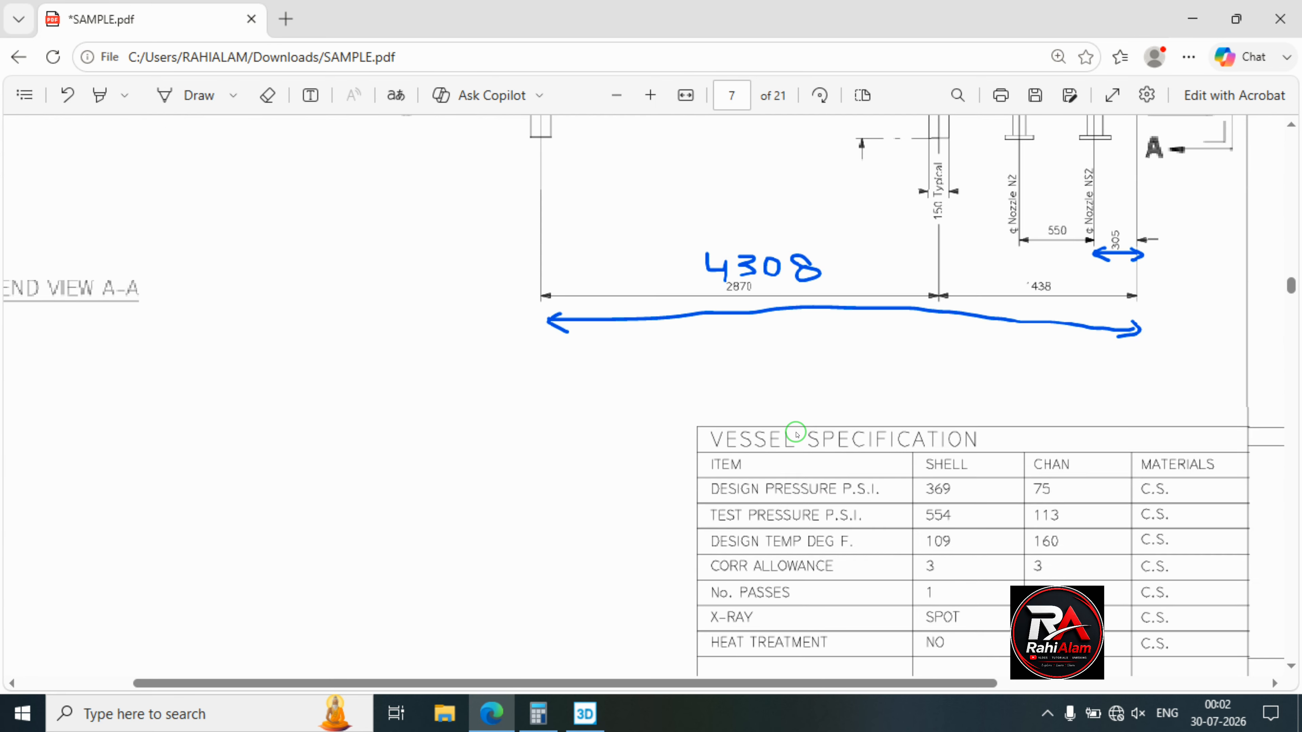
pyautogui.scroll(-2, 796, 434)
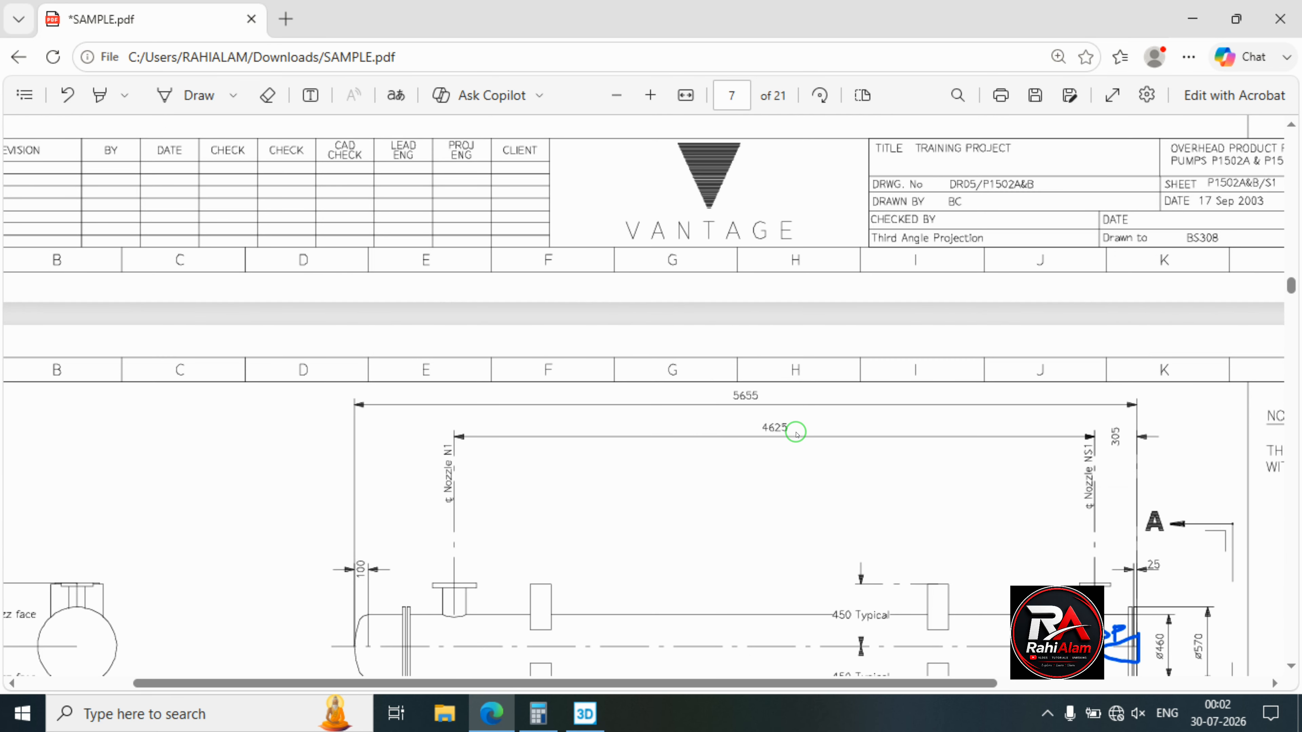
pyautogui.scroll(-1, 796, 433)
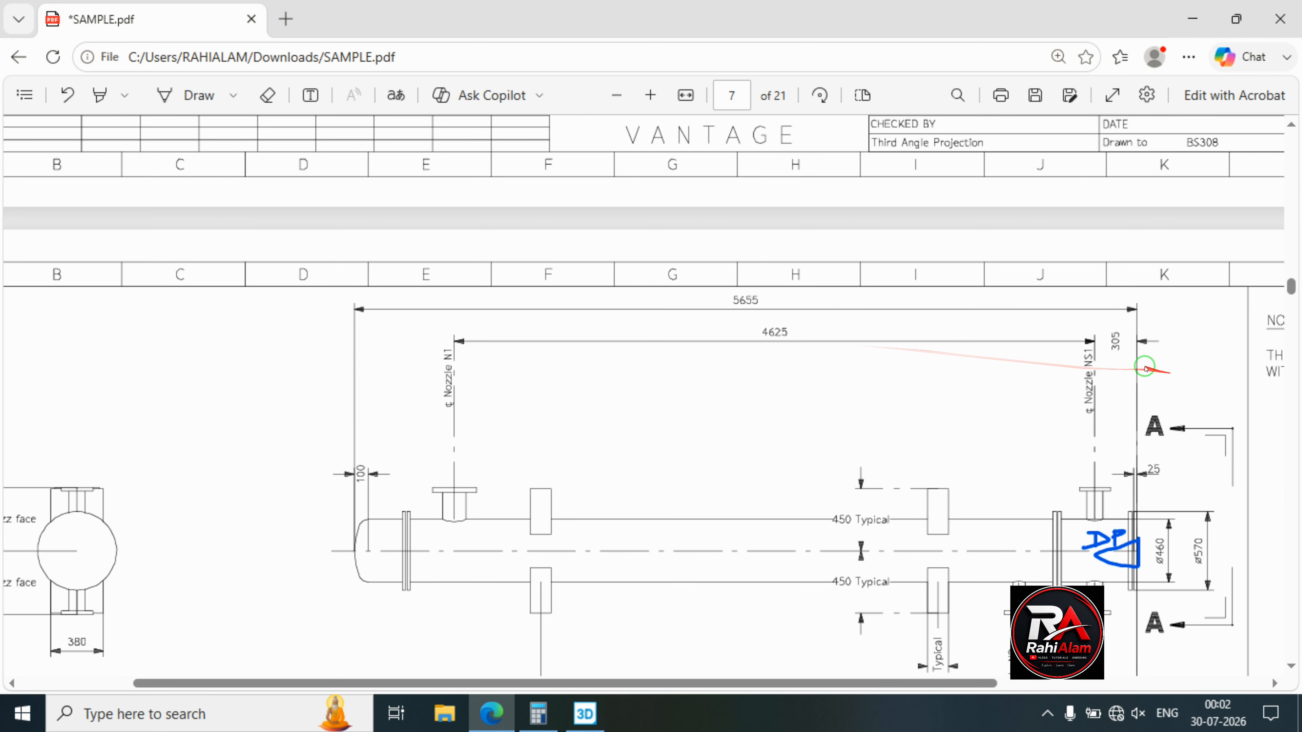
pyautogui.scroll(-9, 764, 364)
pyautogui.scroll(-14, 766, 379)
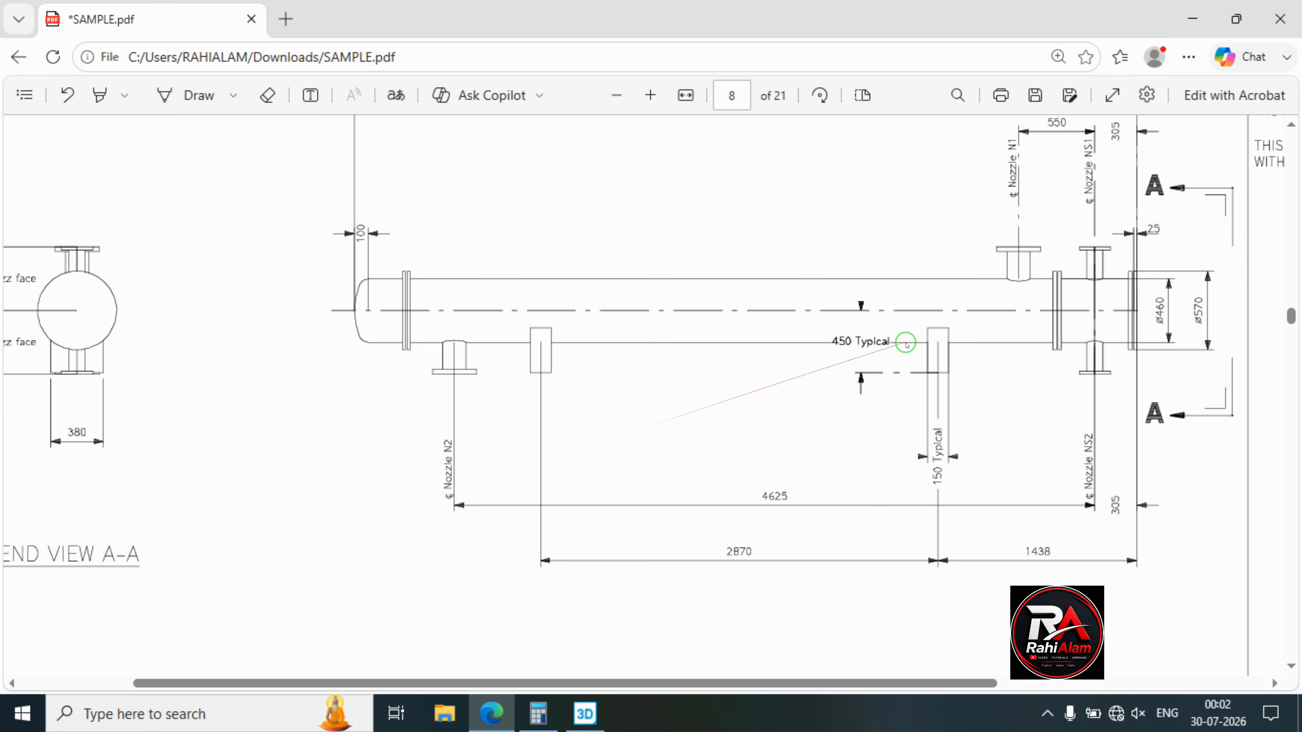
pyautogui.scroll(-7, 805, 349)
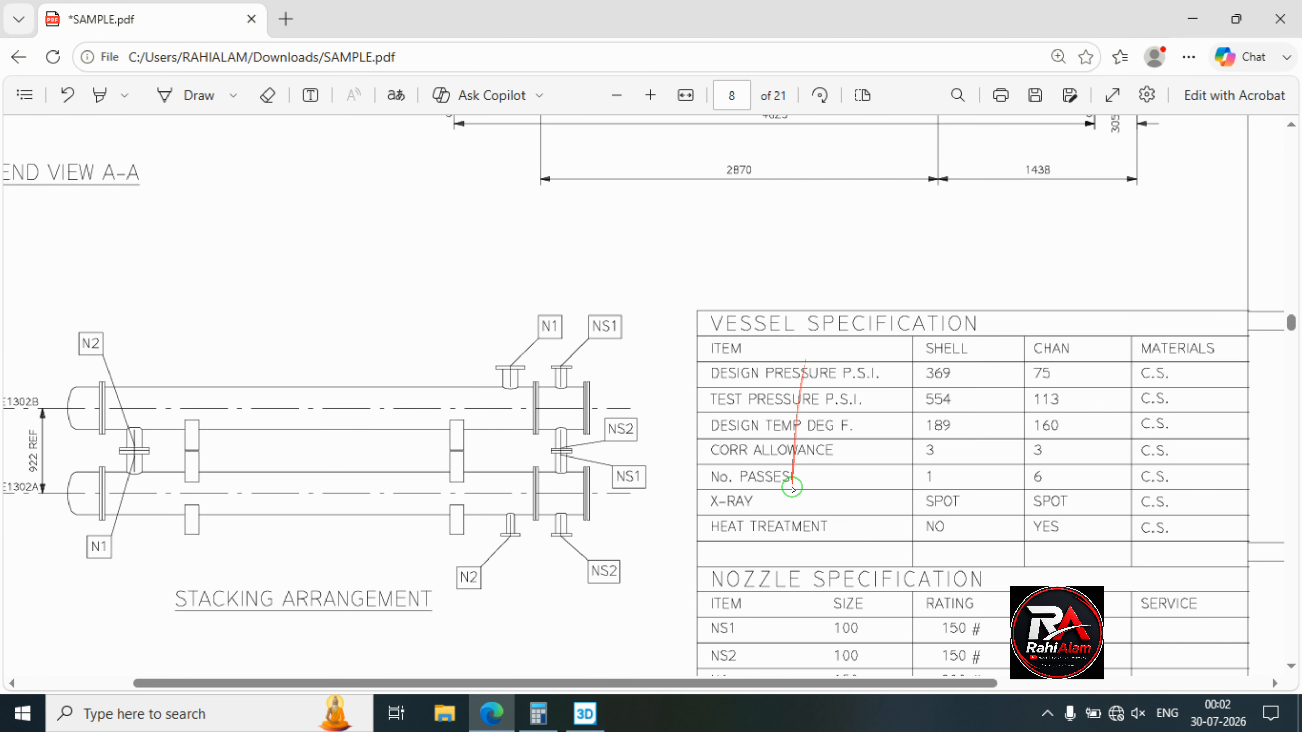
pyautogui.scroll(-2, 793, 492)
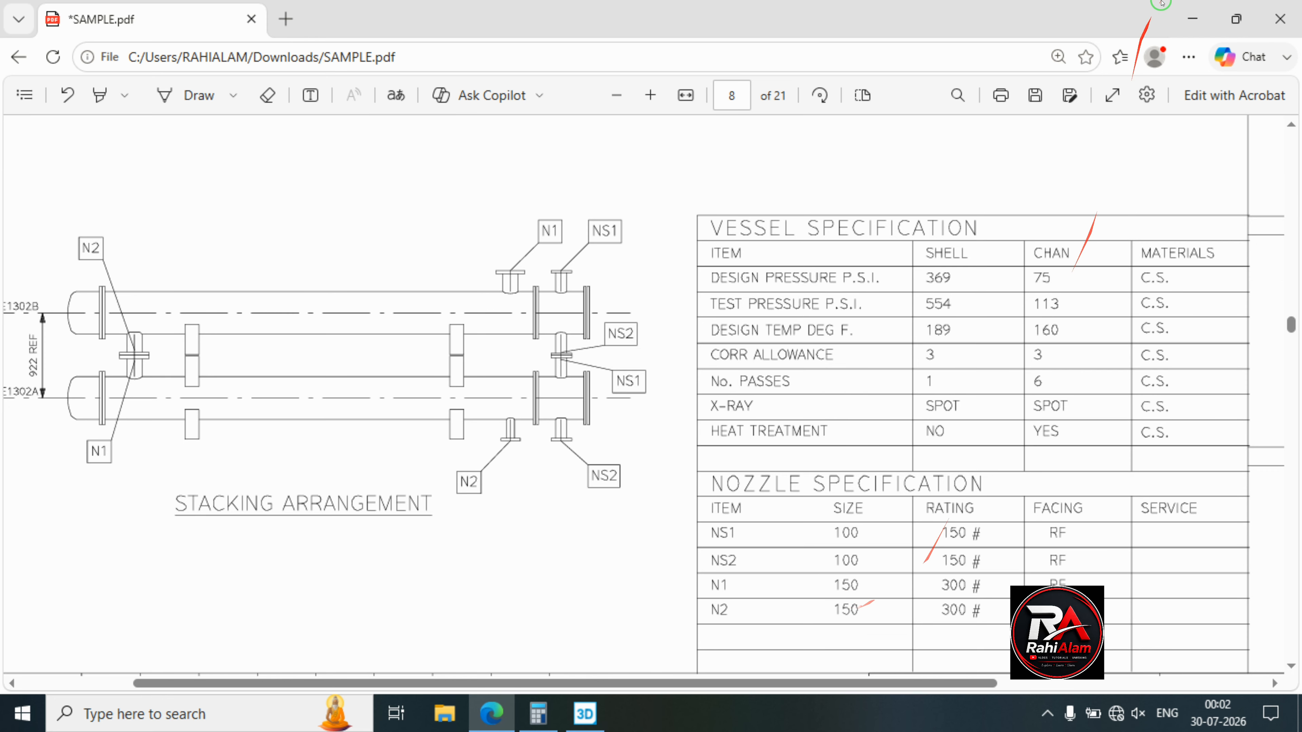
# Back in the 3D model, set the upper vessel's nozzle N2 to an N1 location distance of 4930 mm and nominal size 6 in.
pyautogui.click(1190, 16)
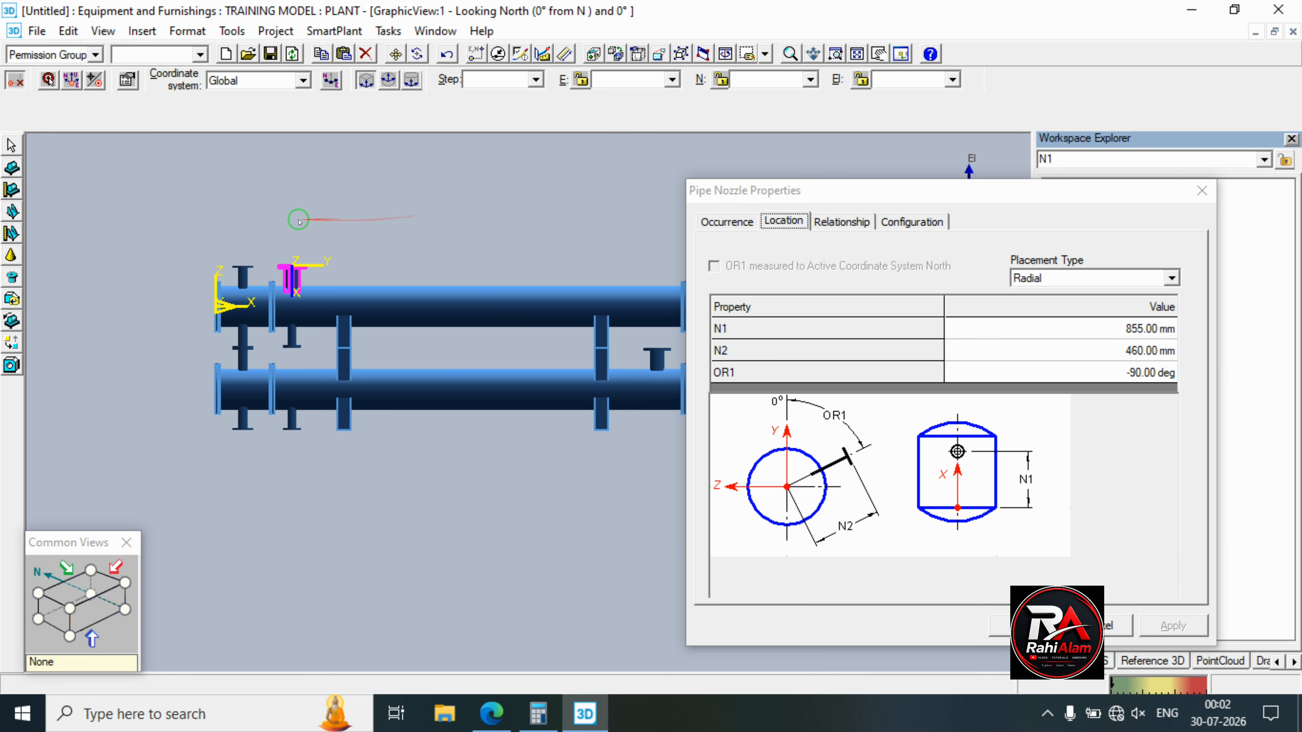
pyautogui.scroll(-2, 299, 218)
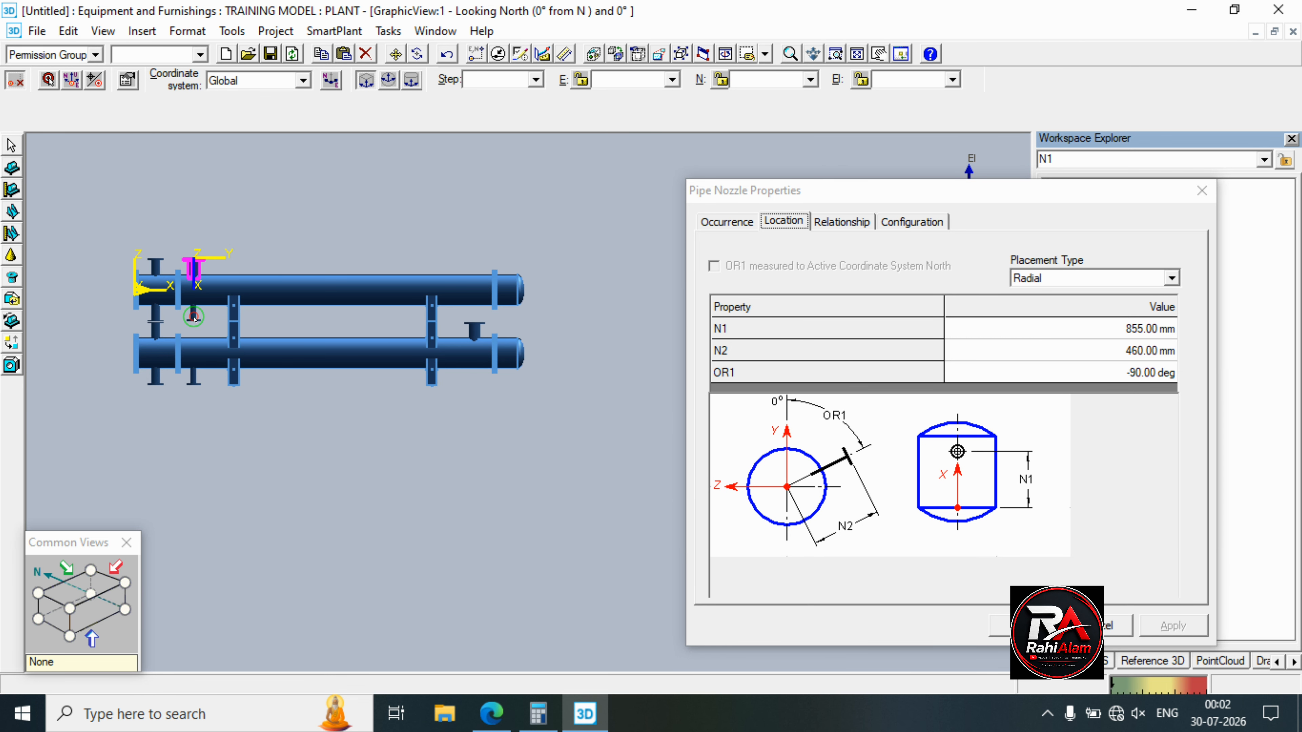
pyautogui.click(195, 319)
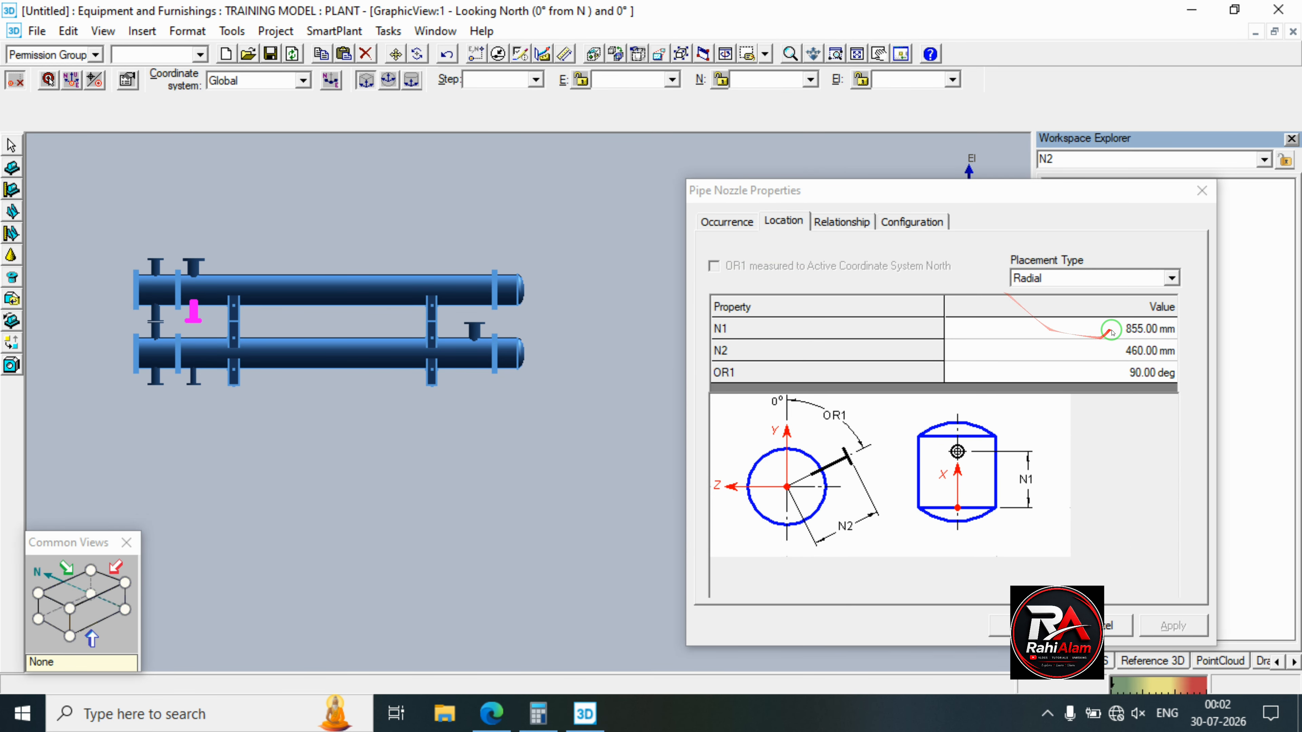
pyautogui.click(1112, 331)
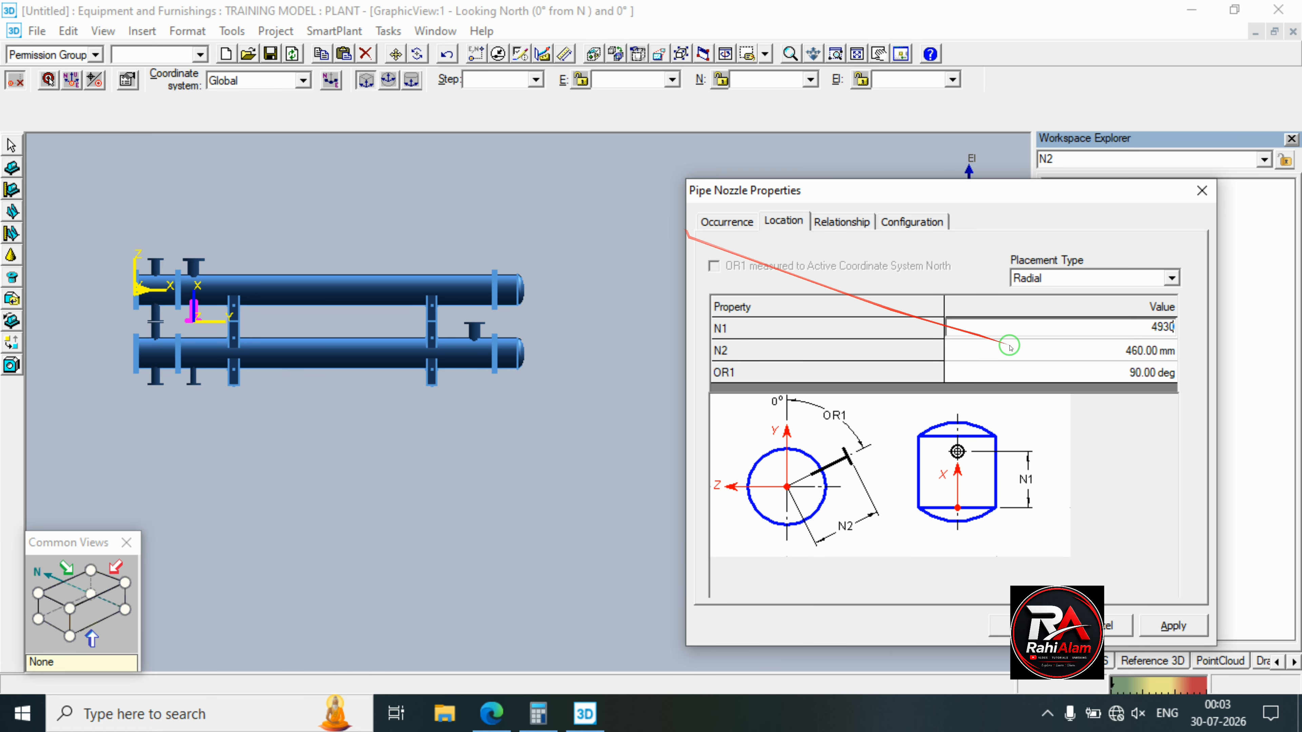
pyautogui.click(725, 226)
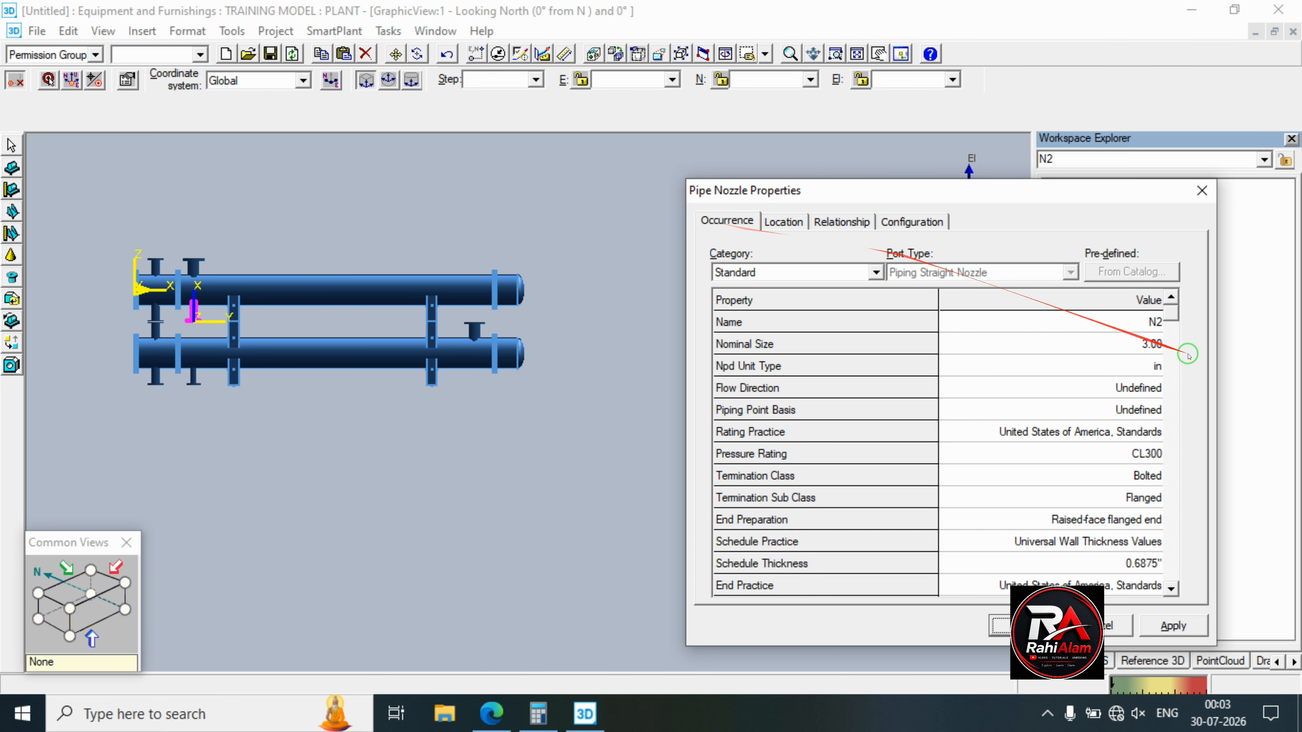
pyautogui.click(1138, 346)
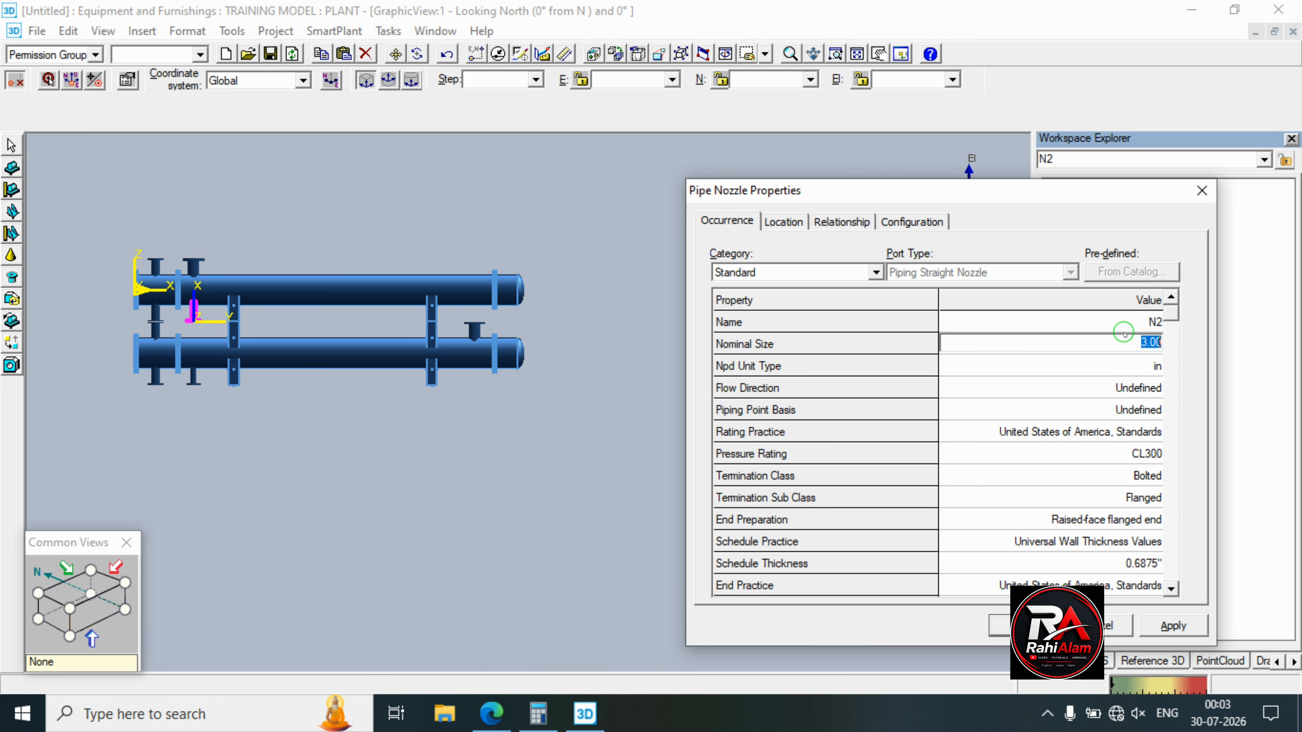
pyautogui.write('6')
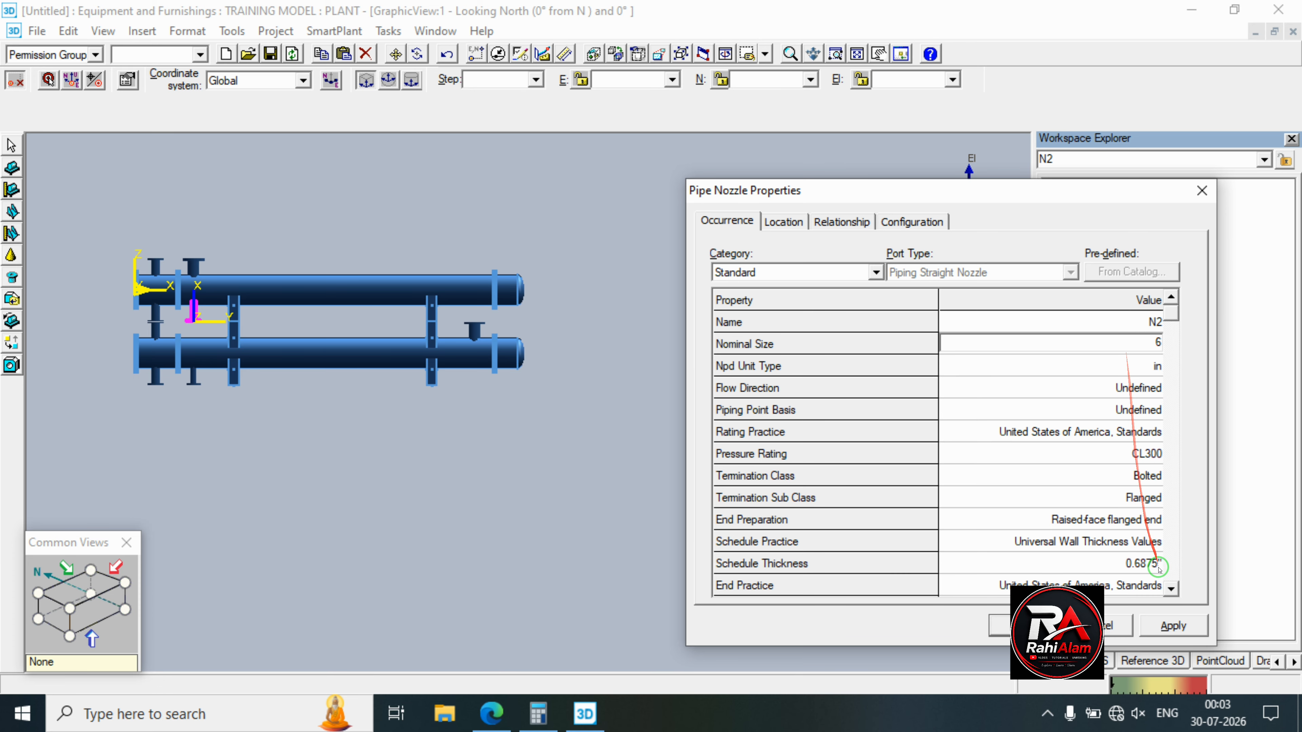
pyautogui.click(1174, 626)
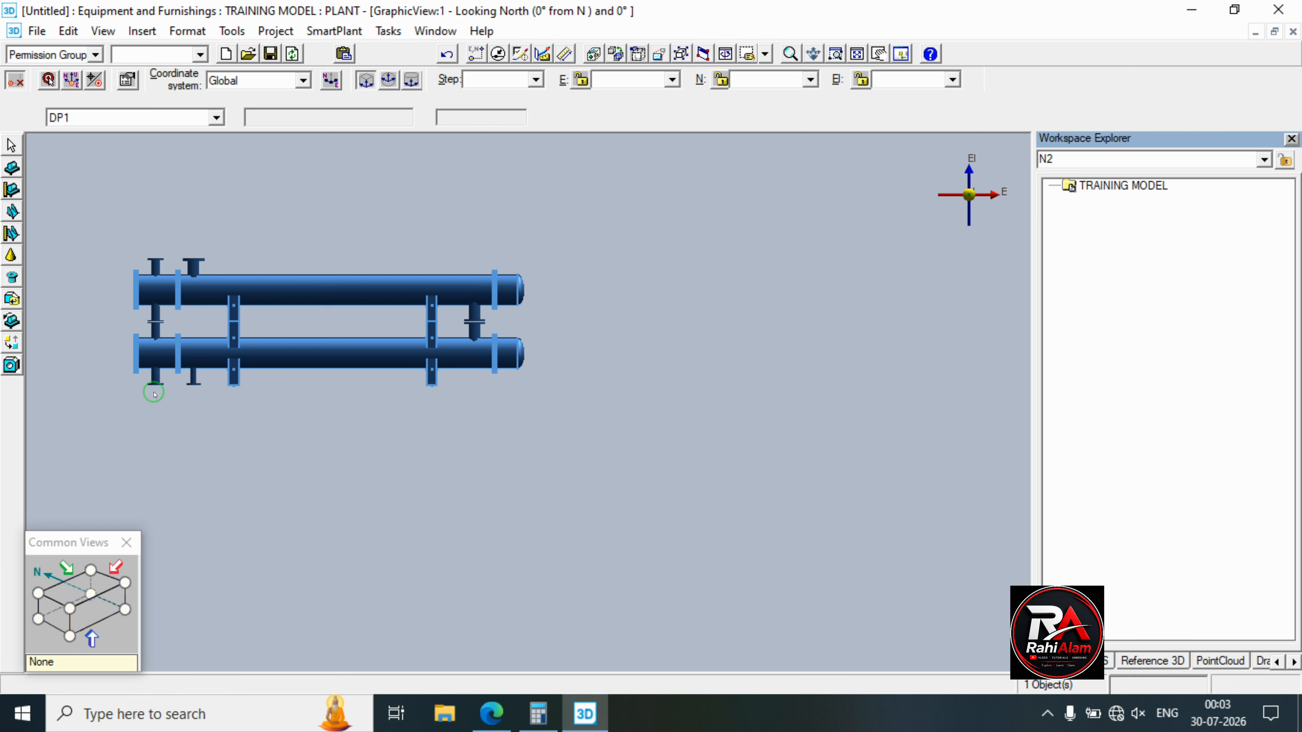
# View the stacked vessels looking south and compare their nozzles and supports with the stacking arrangement in SAMPLE.pdf.
pyautogui.moveTo(416, 413); pyautogui.dragTo(469, 411, button='middle')
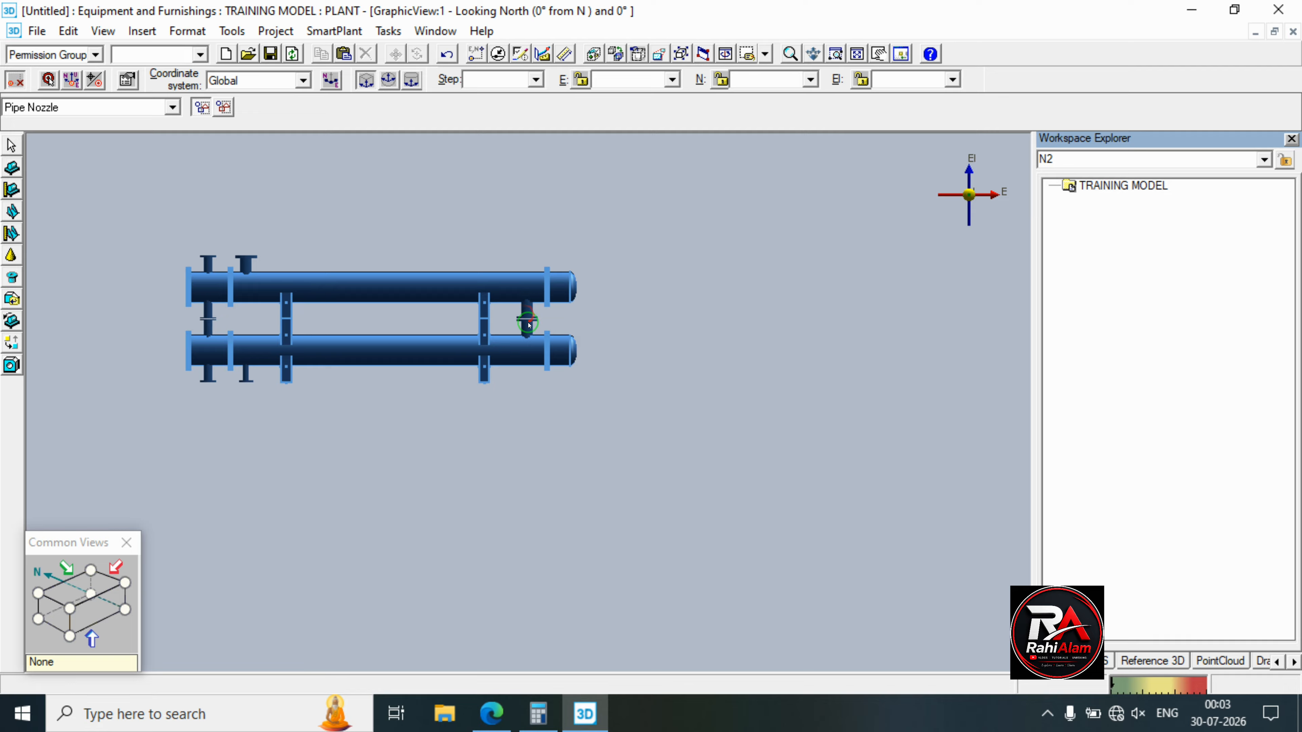
pyautogui.click(528, 324)
pyautogui.click(68, 568)
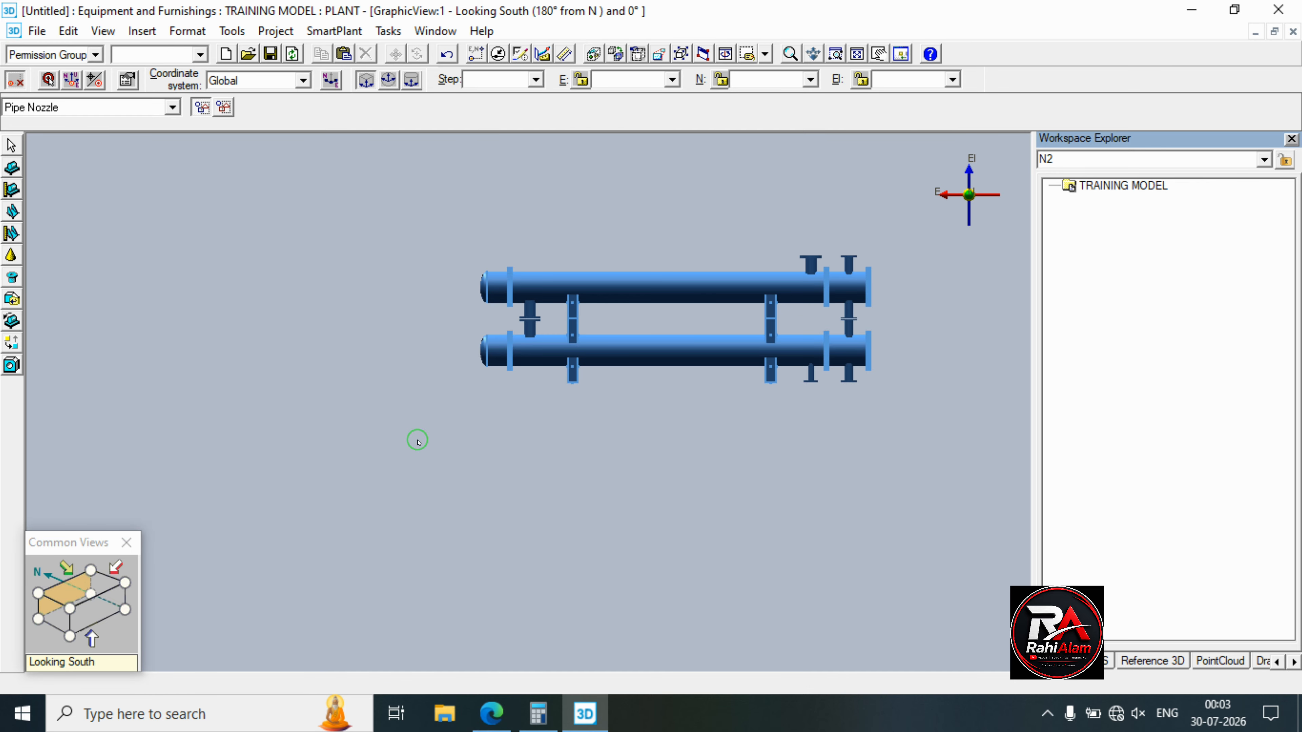
pyautogui.scroll(3, 377, 474)
pyautogui.moveTo(378, 475); pyautogui.dragTo(238, 527, button='middle')
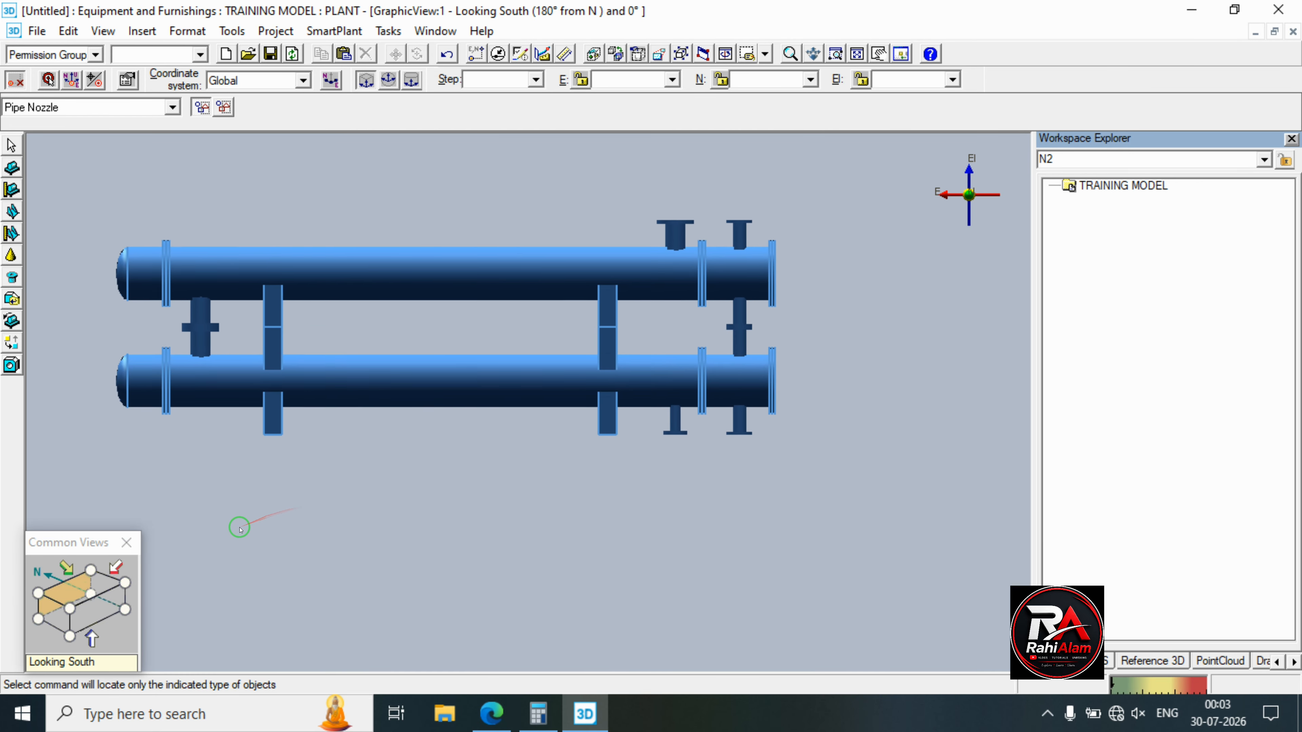
pyautogui.click(491, 714)
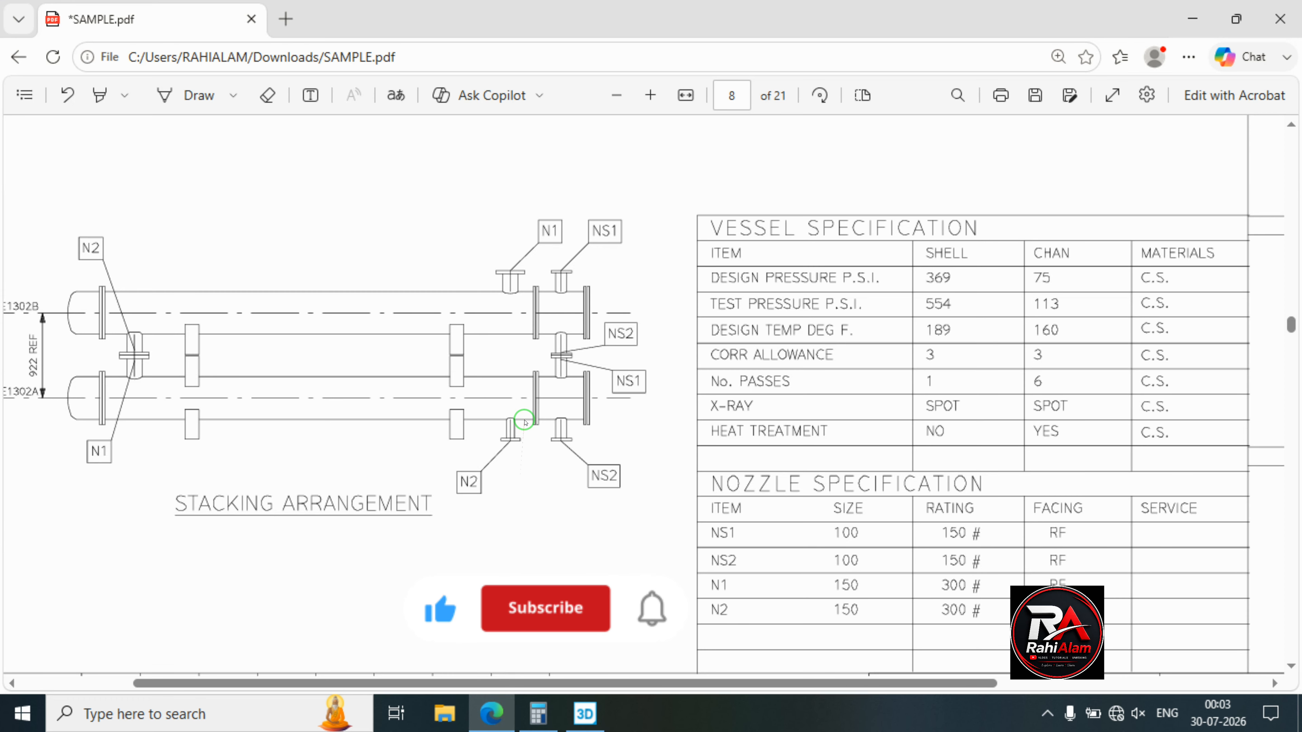
pyautogui.moveTo(569, 30); pyautogui.dragTo(978, 36)
pyautogui.moveTo(833, 32); pyautogui.dragTo(945, 41)
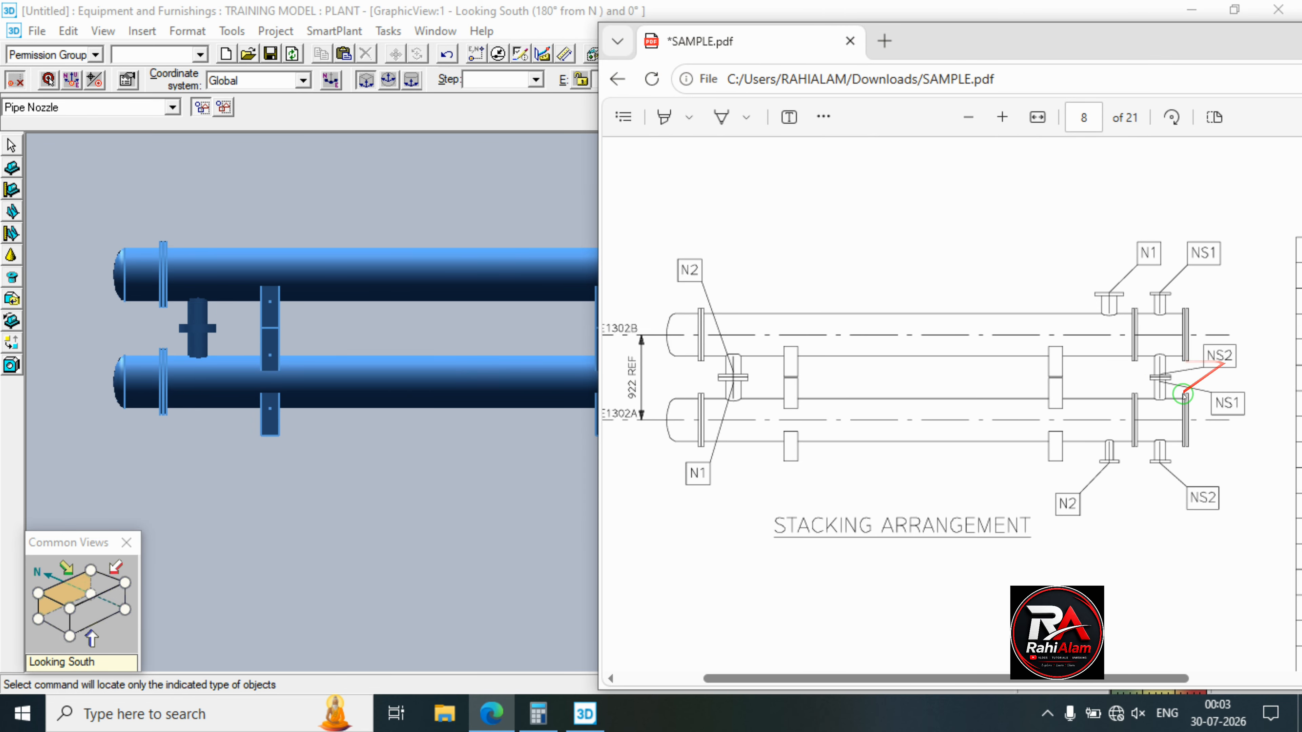
pyautogui.moveTo(958, 42); pyautogui.dragTo(312, 37)
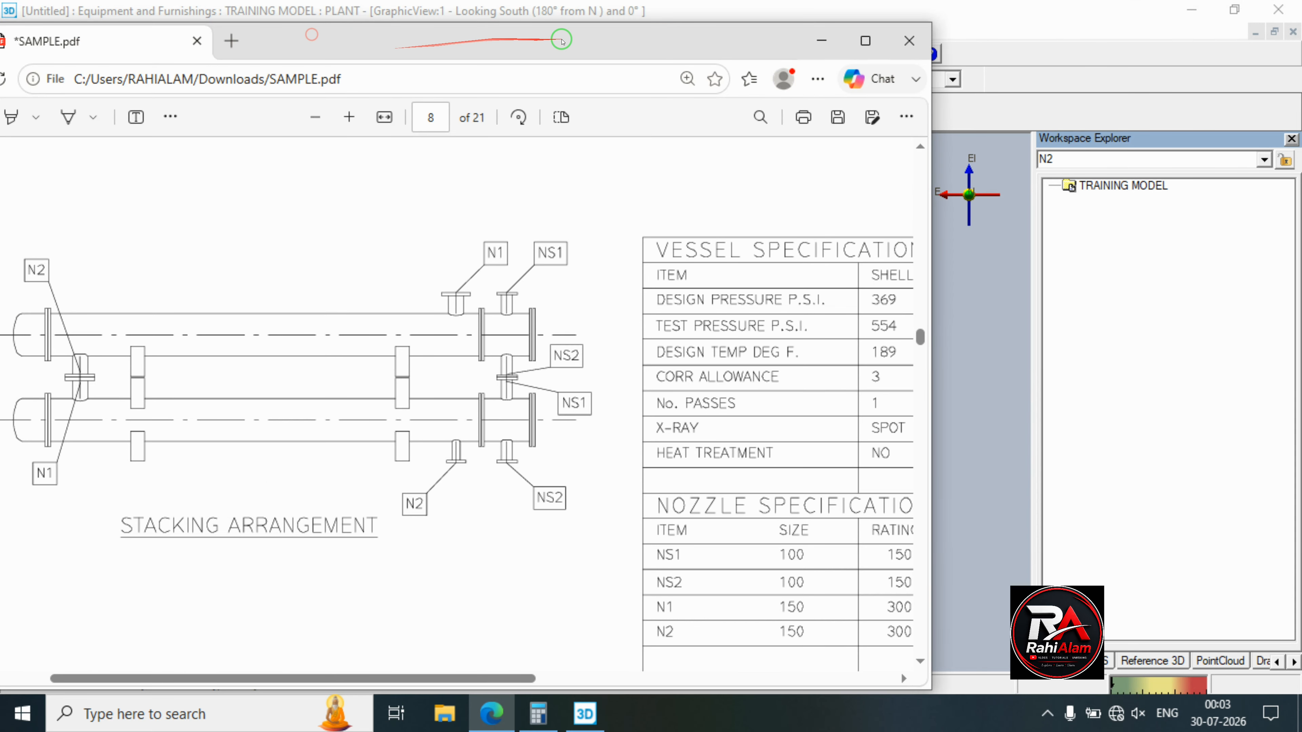
pyautogui.moveTo(566, 37); pyautogui.dragTo(206, 59)
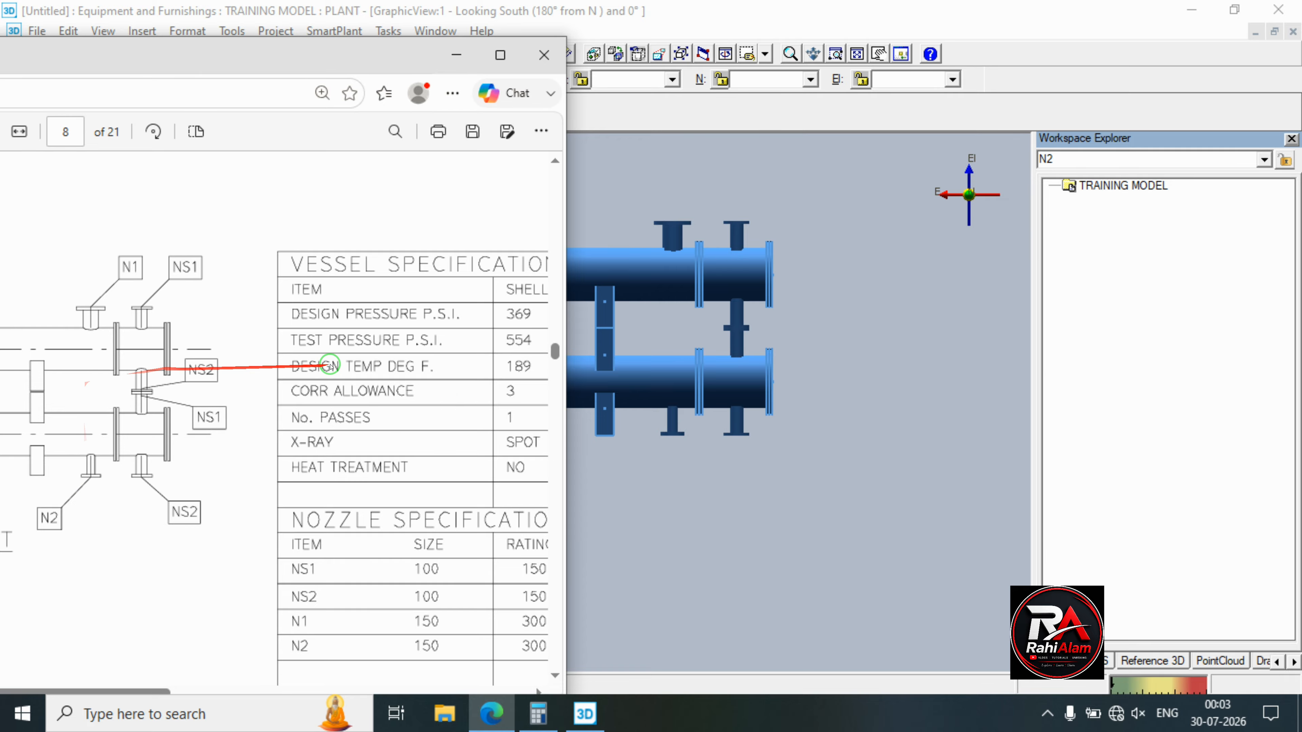
pyautogui.click(496, 55)
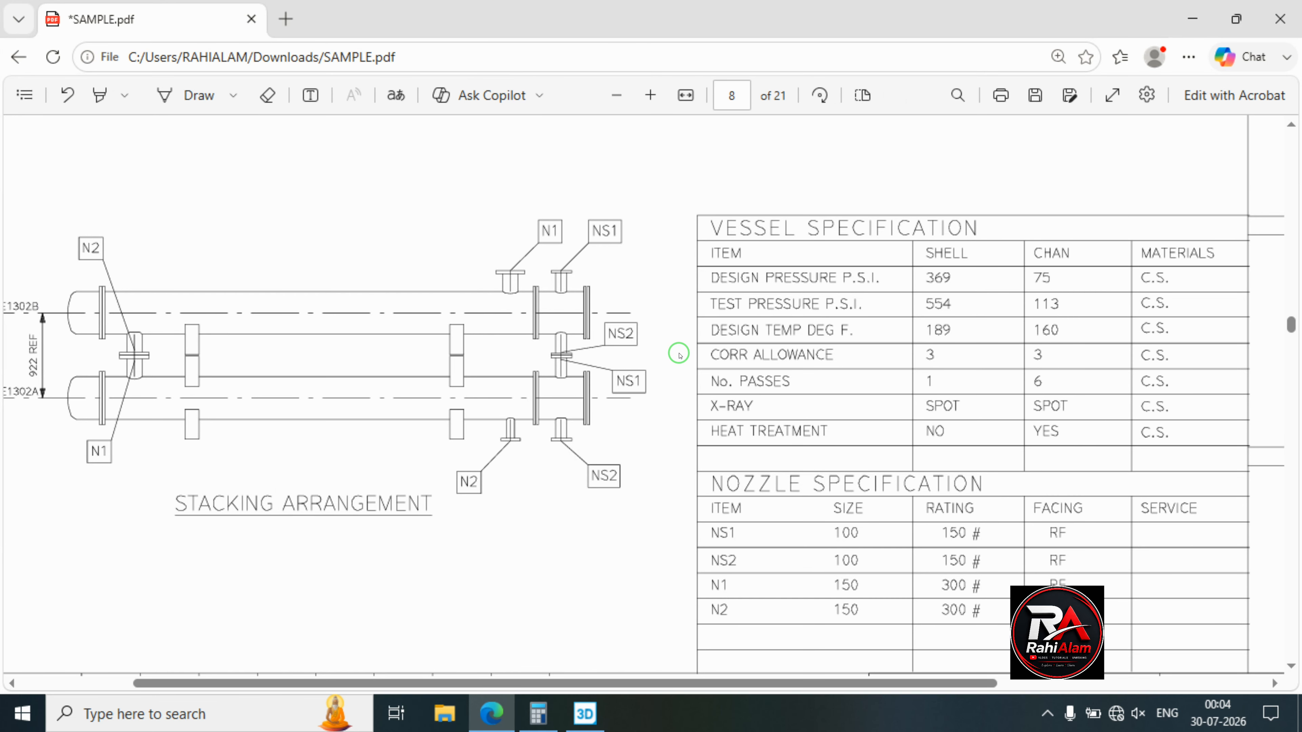
# Find the equipment location plan on page 2 of SAMPLE.pdf and check the placement of E1302A and E1302B.
pyautogui.scroll(15, 679, 354)
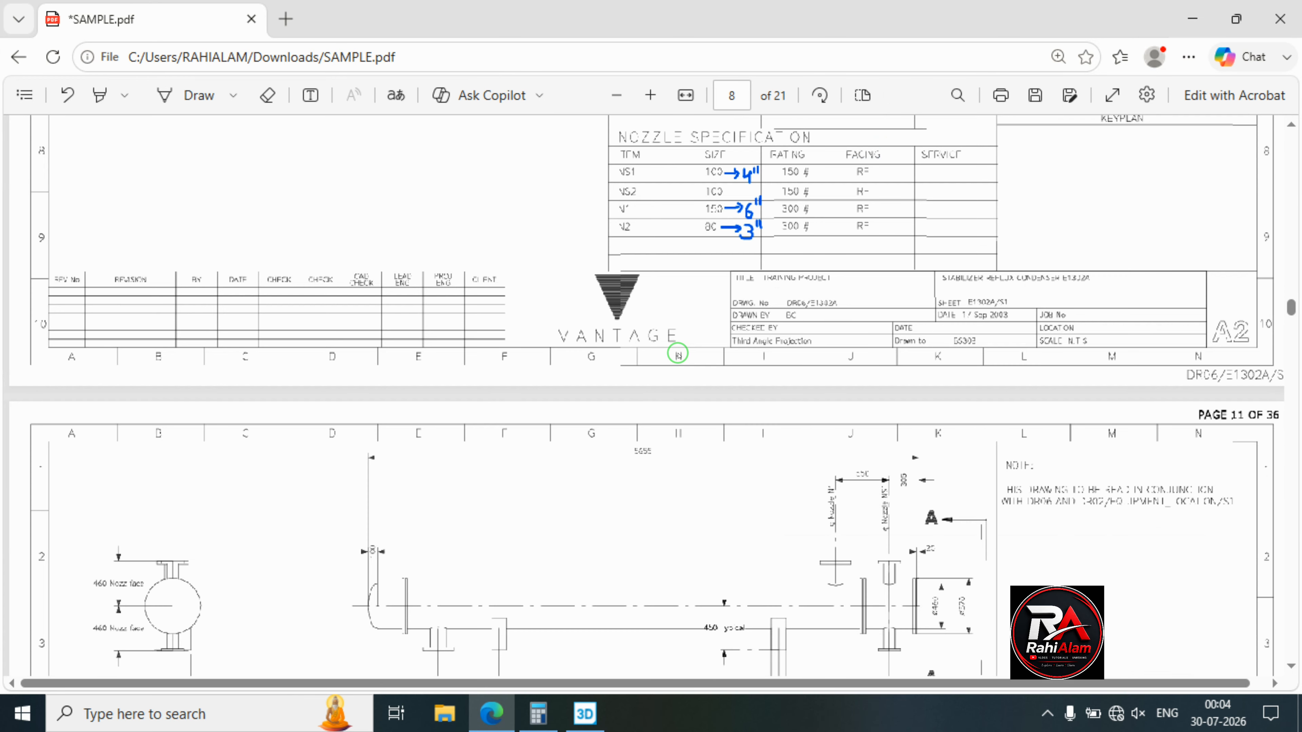
pyautogui.scroll(20, 614, 346)
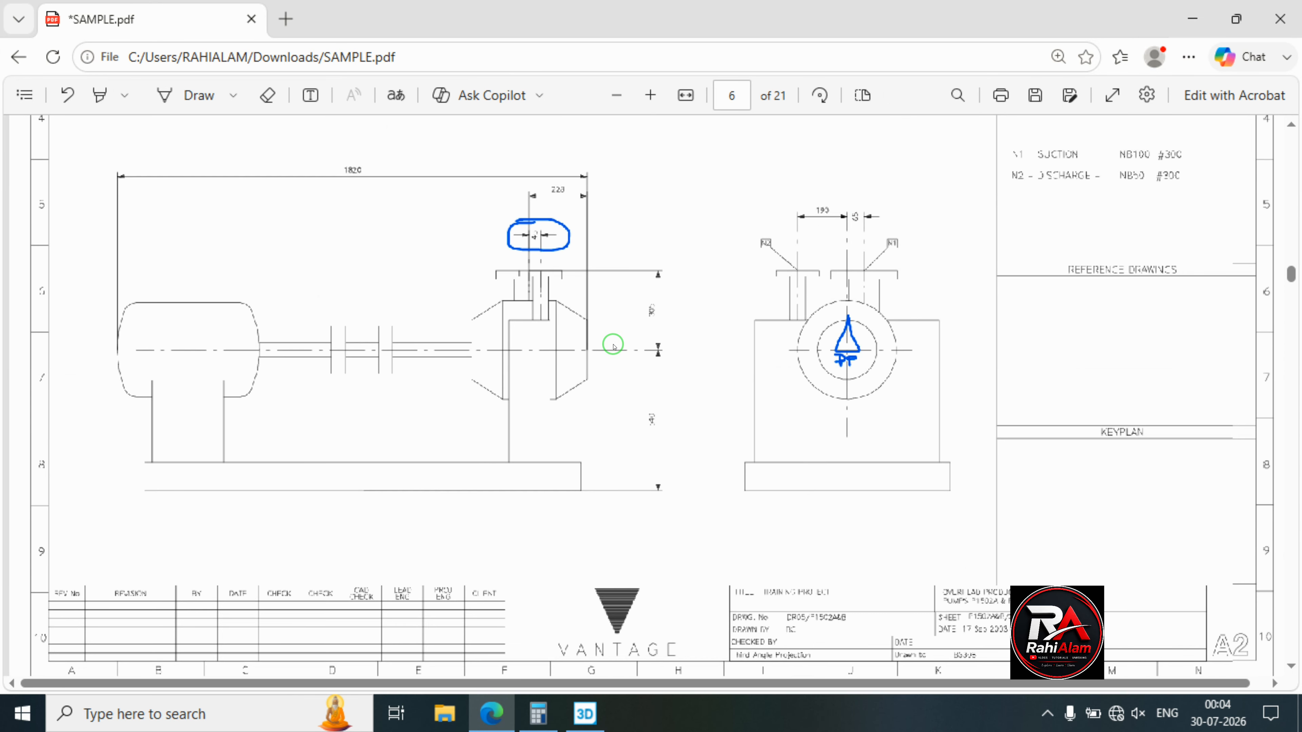
pyautogui.scroll(20, 614, 347)
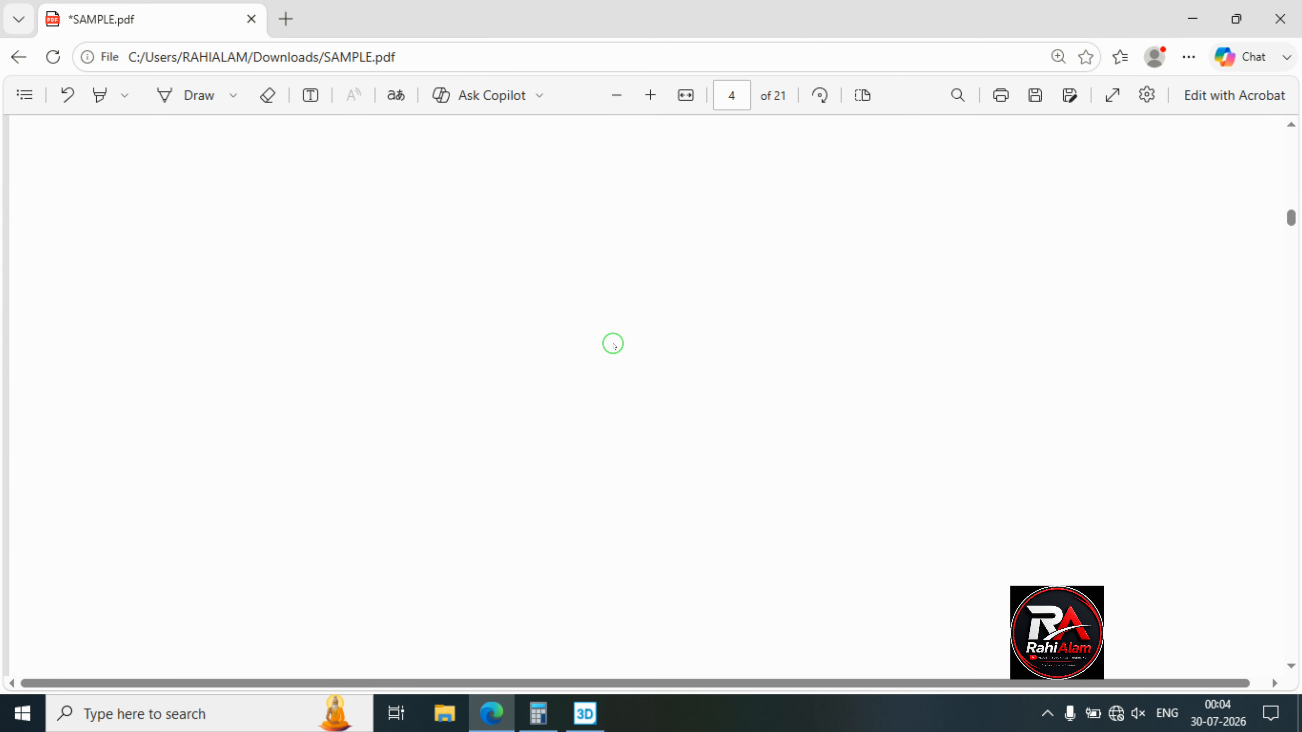
pyautogui.scroll(15, 613, 347)
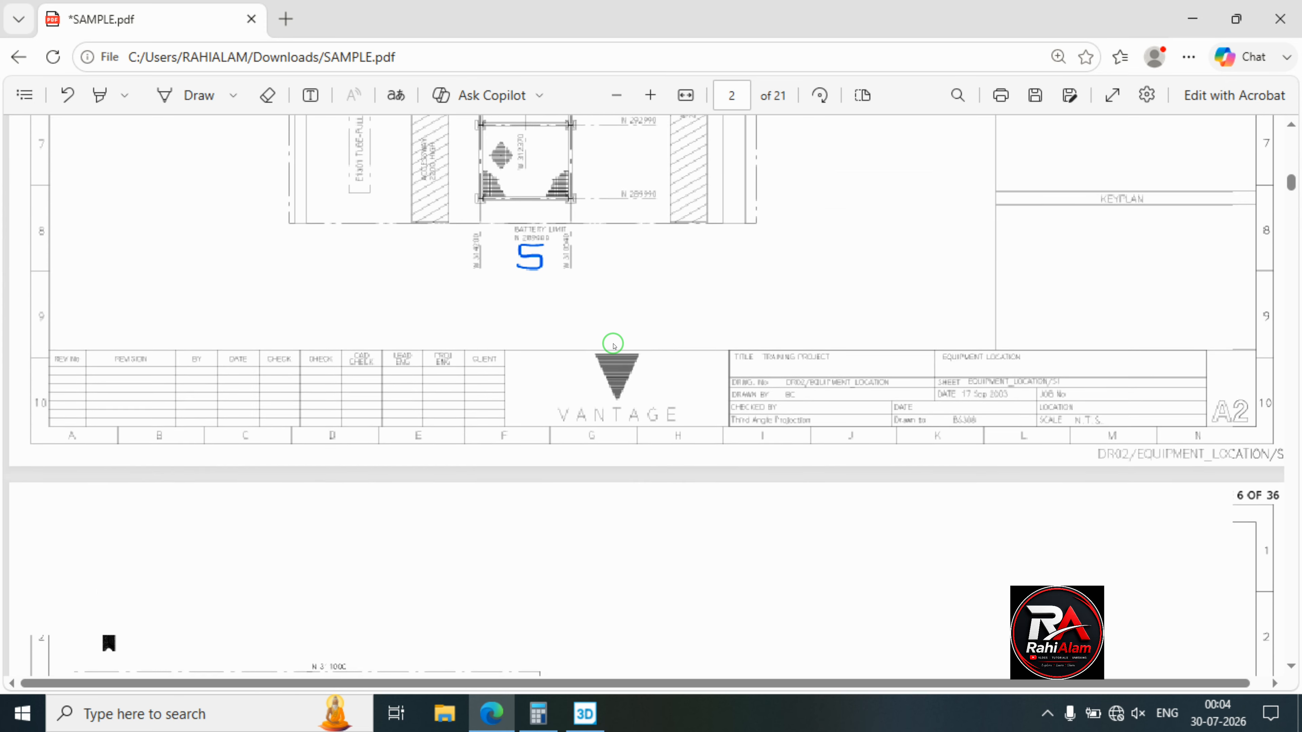
pyautogui.scroll(-3, 613, 346)
pyautogui.scroll(-2, 614, 347)
pyautogui.scroll(12, 614, 346)
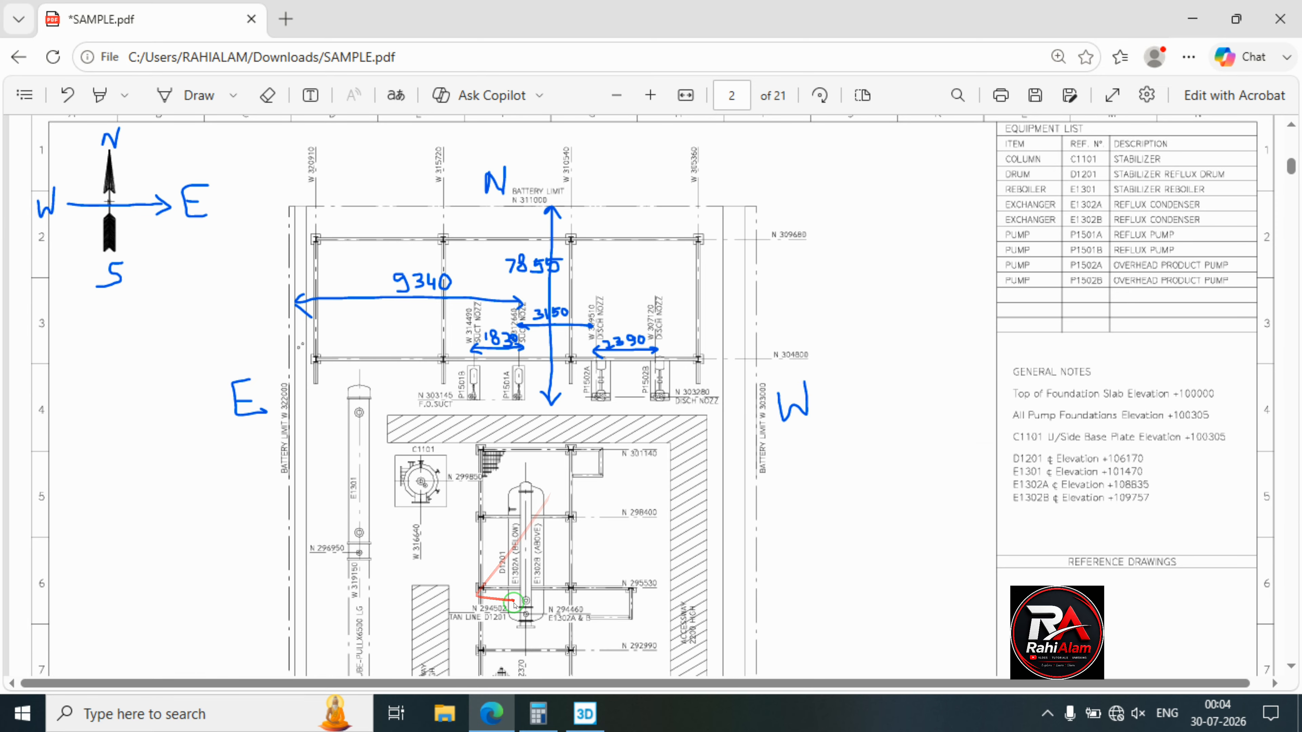
# Examine the location plan on page 2 for the north and west coordinates of E1302A and E1302B relative to the battery limits.
pyautogui.keyDown('ctrl'); pyautogui.scroll(2, 515, 605); pyautogui.keyUp('ctrl')
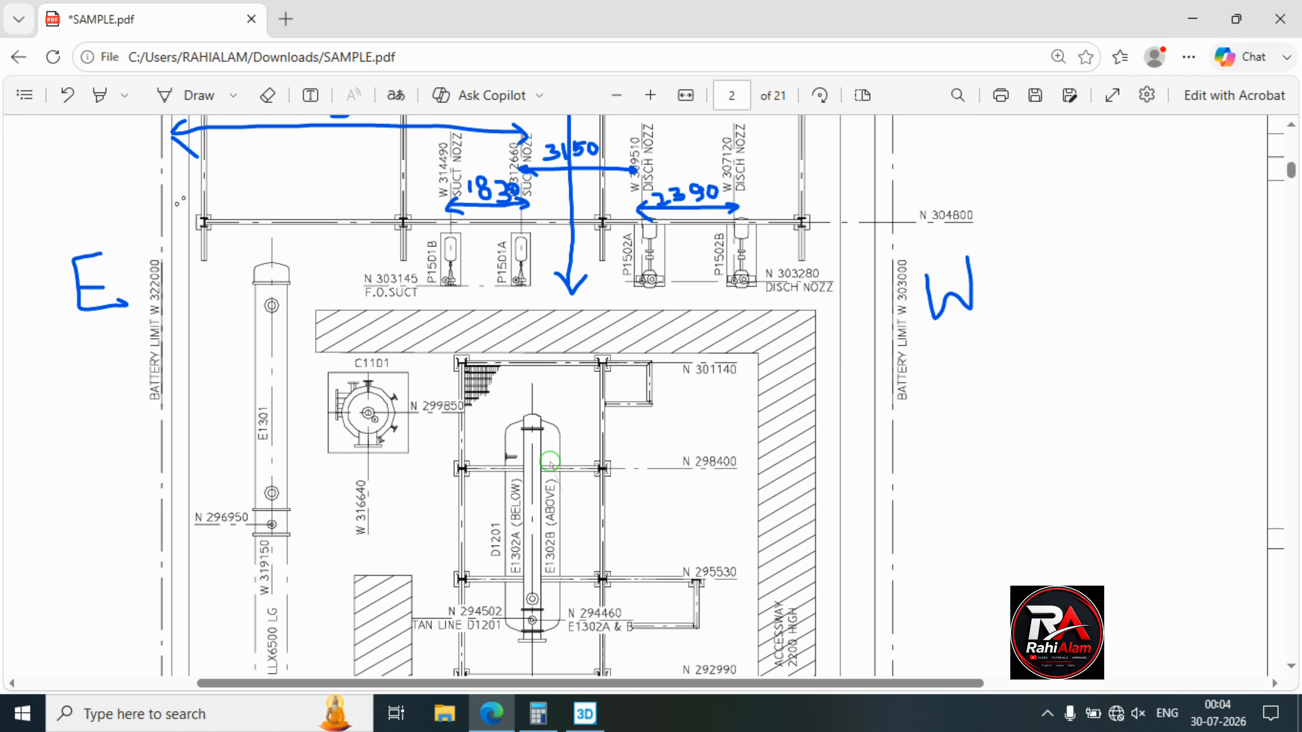
pyautogui.scroll(-2, 551, 464)
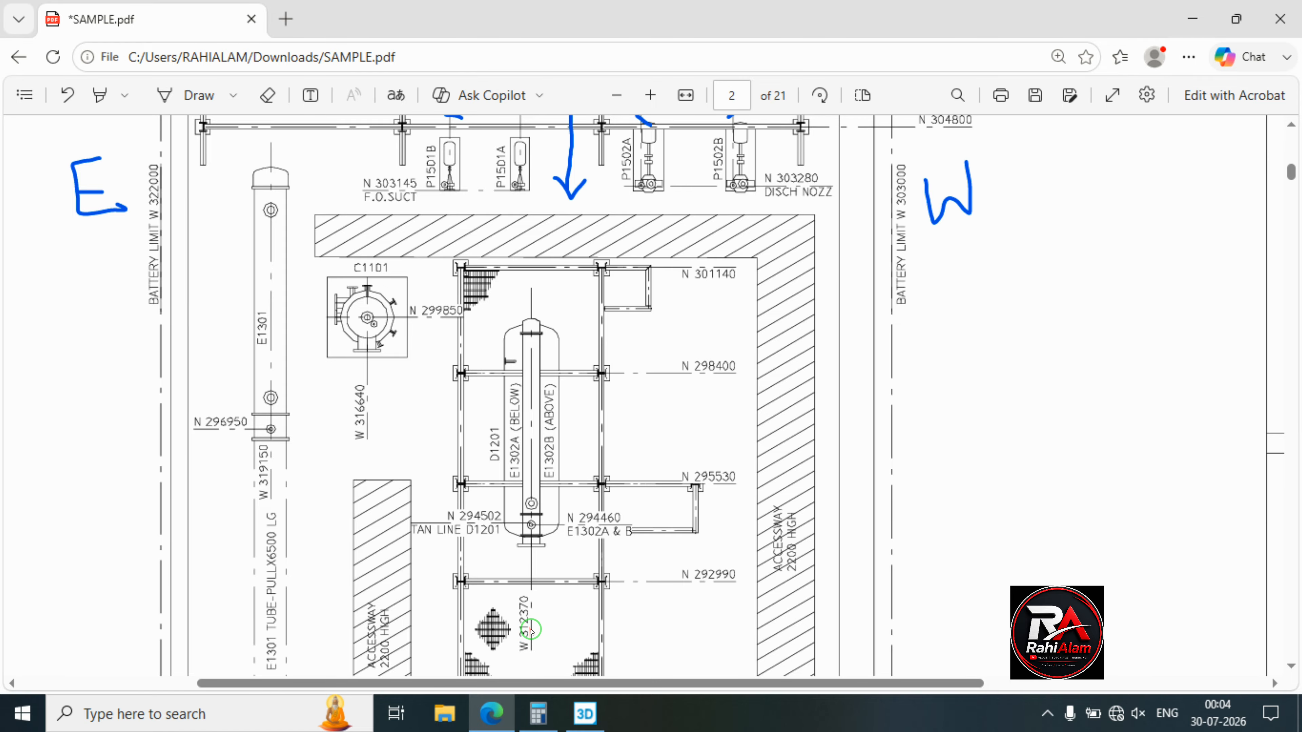
pyautogui.scroll(-2, 531, 535)
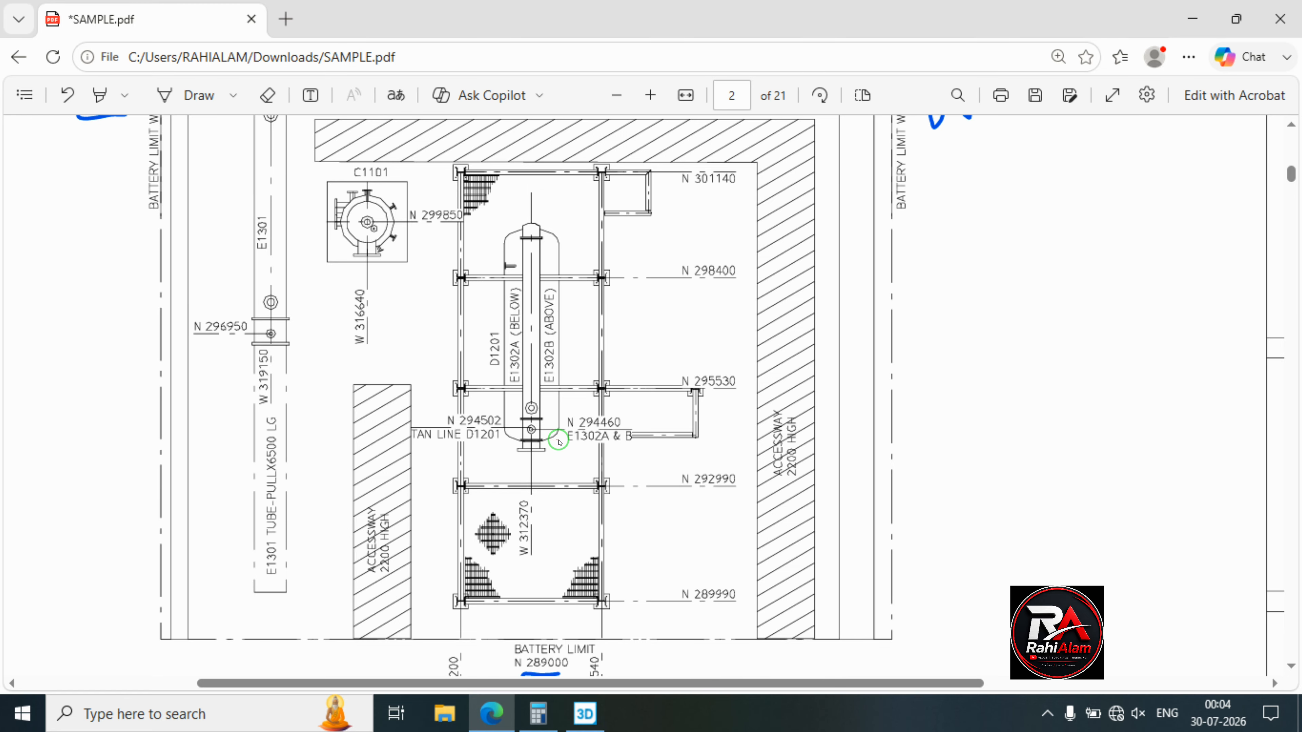
pyautogui.scroll(2, 570, 436)
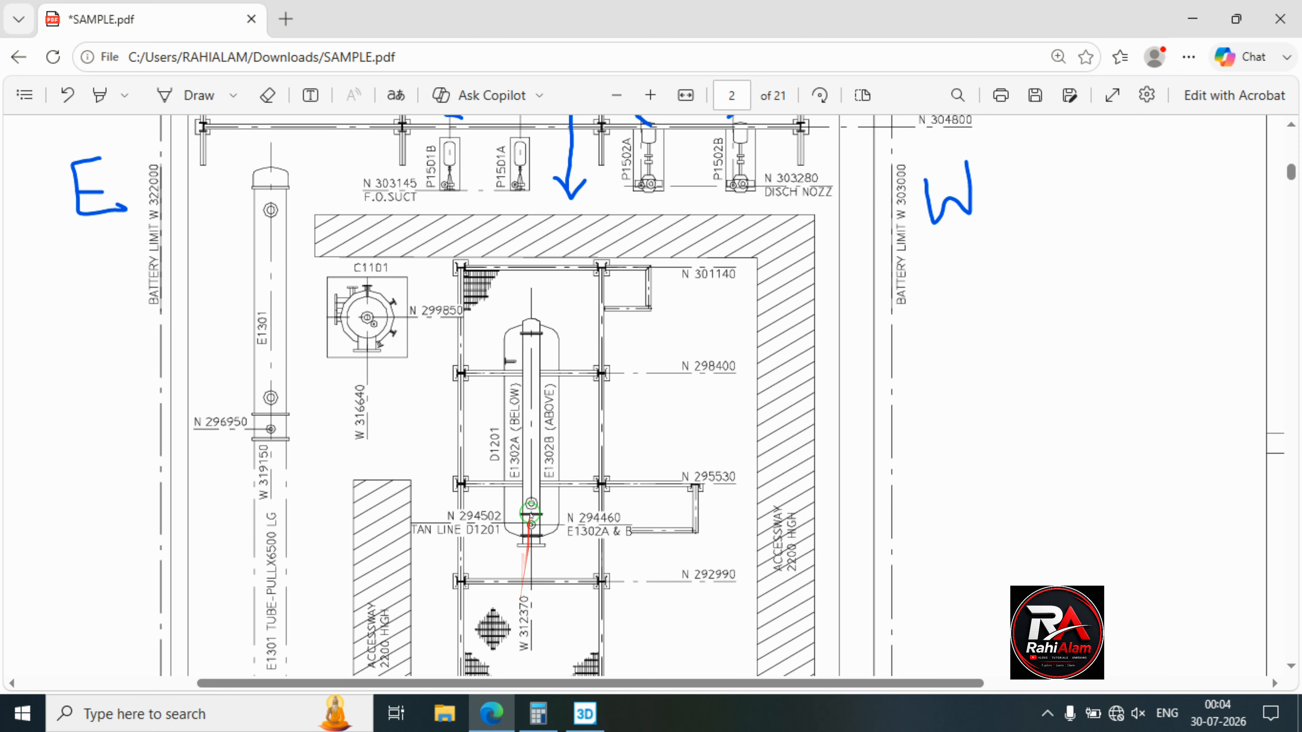
pyautogui.scroll(-5, 531, 514)
pyautogui.scroll(1, 530, 512)
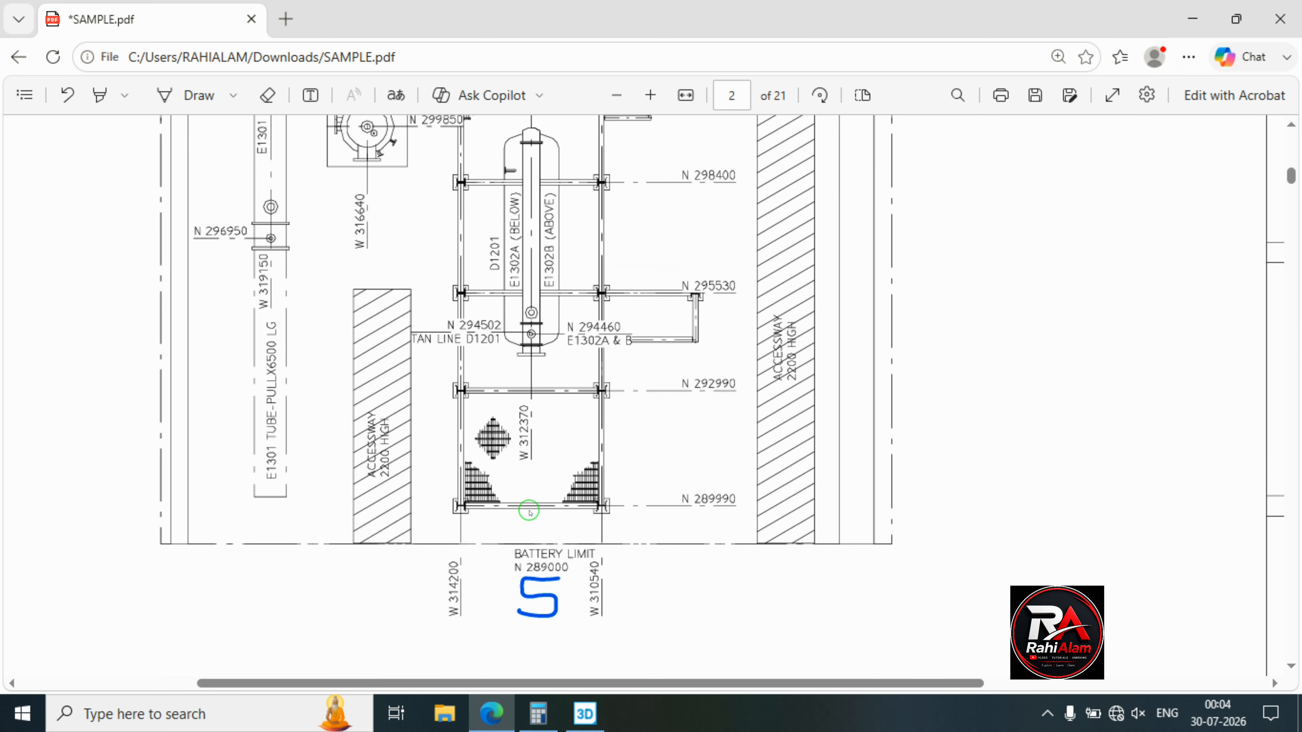
pyautogui.scroll(2, 529, 512)
pyautogui.scroll(4, 529, 511)
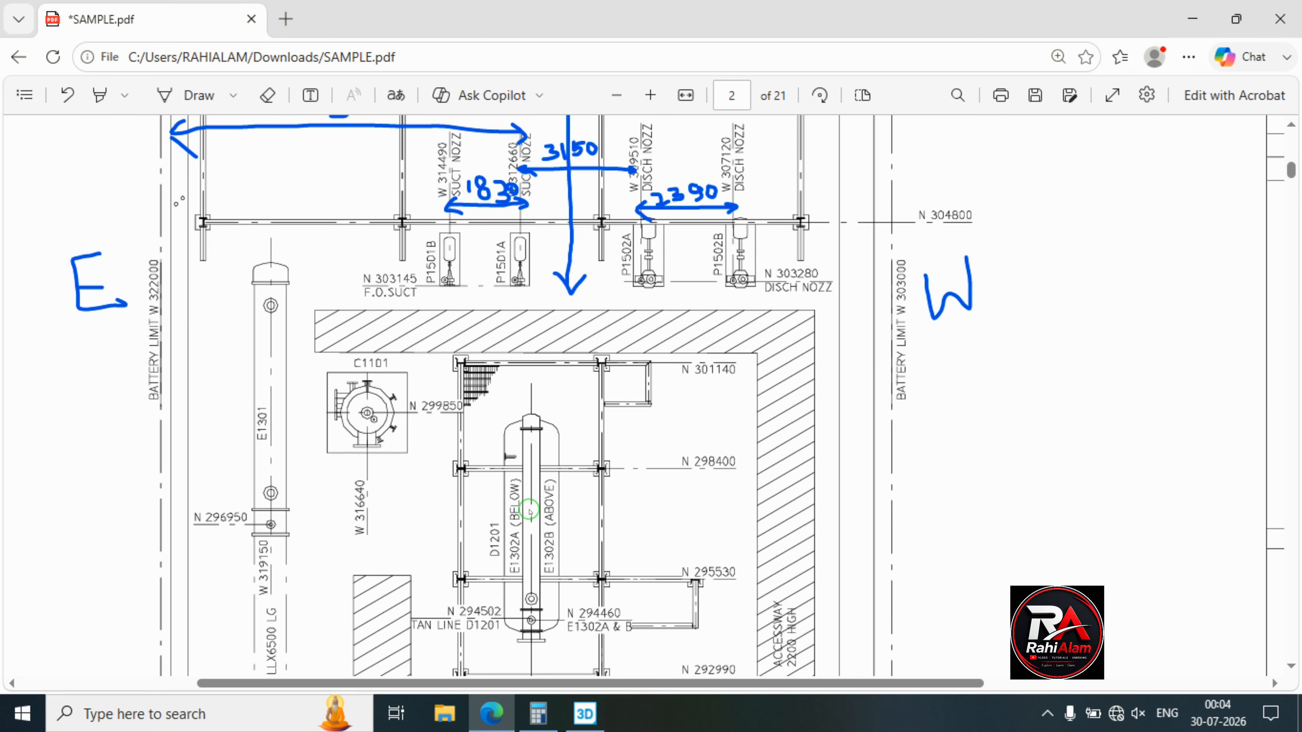
pyautogui.scroll(-4, 529, 512)
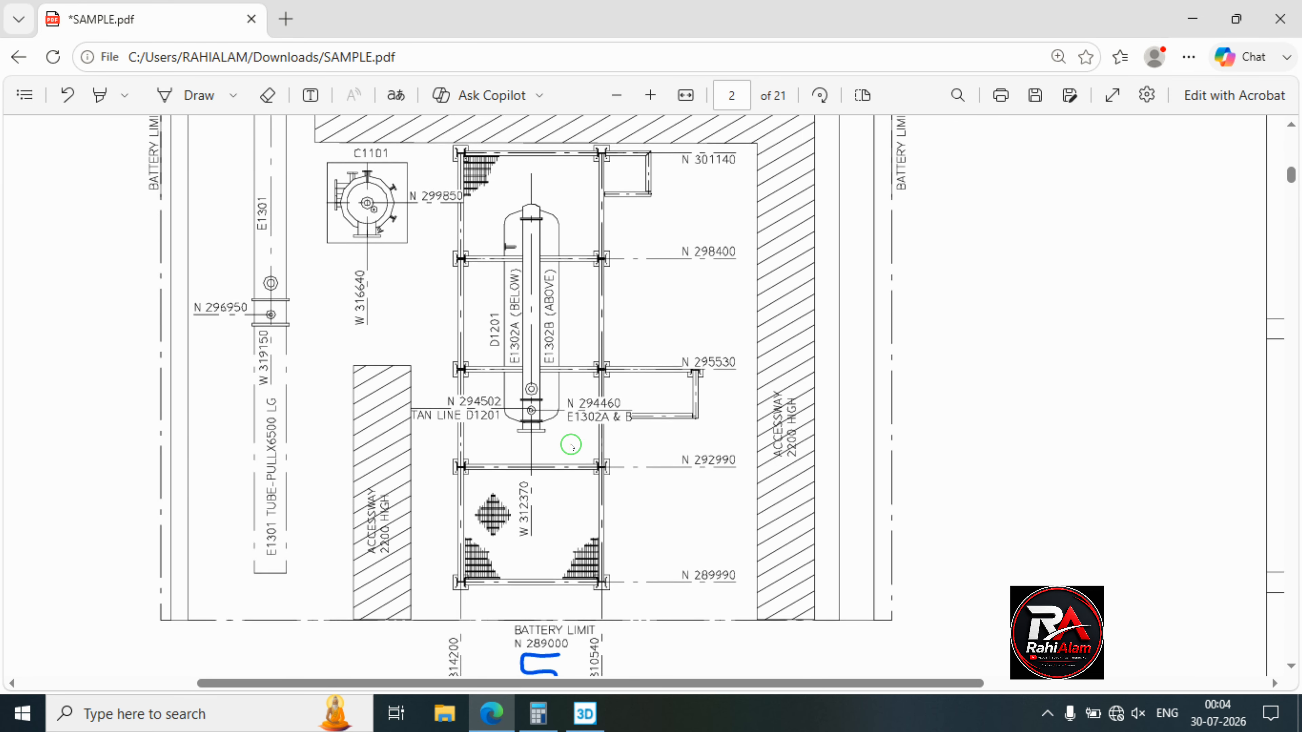
pyautogui.scroll(-2, 572, 446)
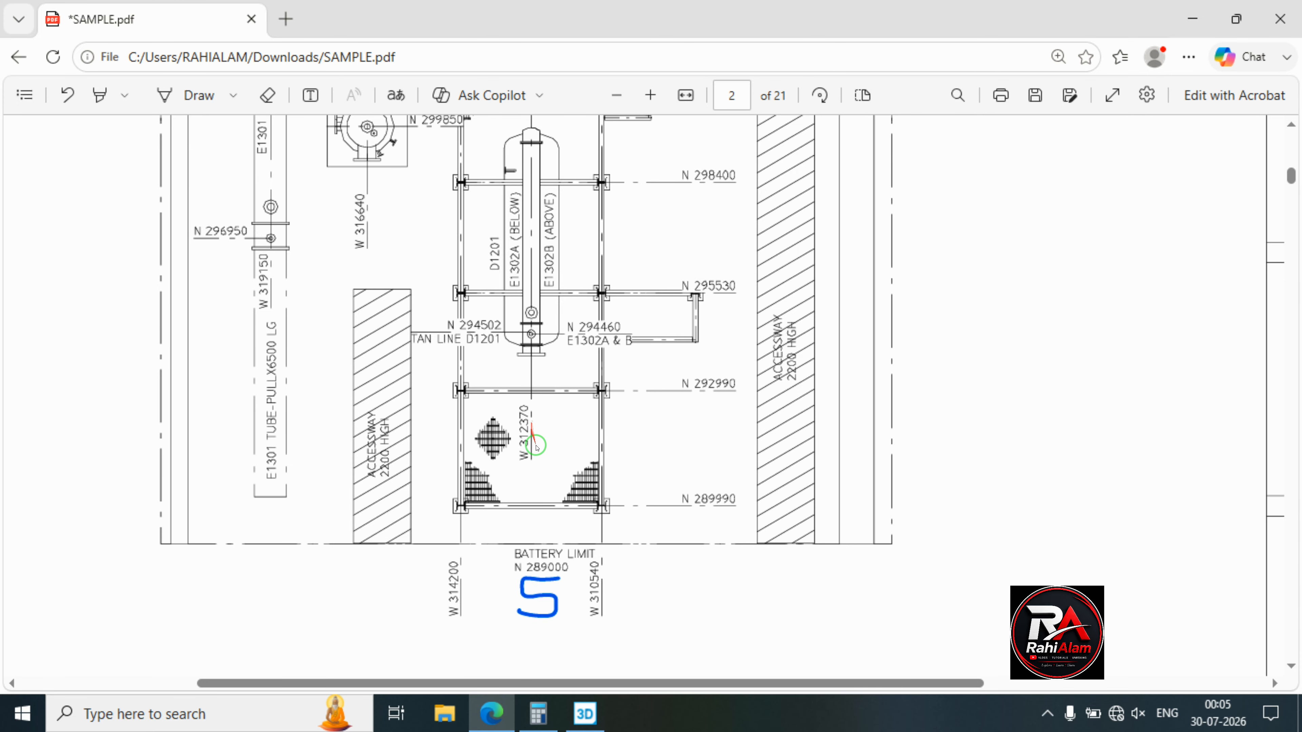
# Switch to the 3D model and set the selection filter to Equipment, with both stacked vessels in view.
pyautogui.click(598, 724)
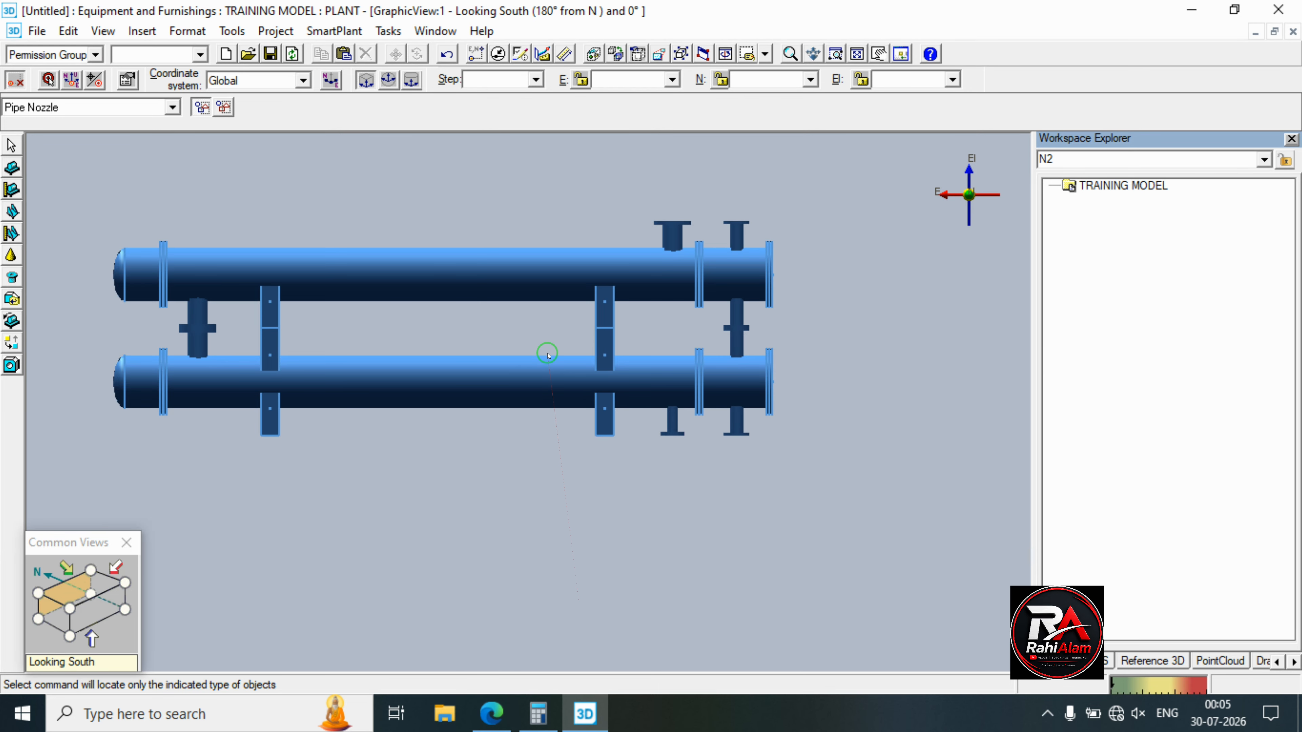
pyautogui.moveTo(546, 352); pyautogui.dragTo(581, 366, button='middle')
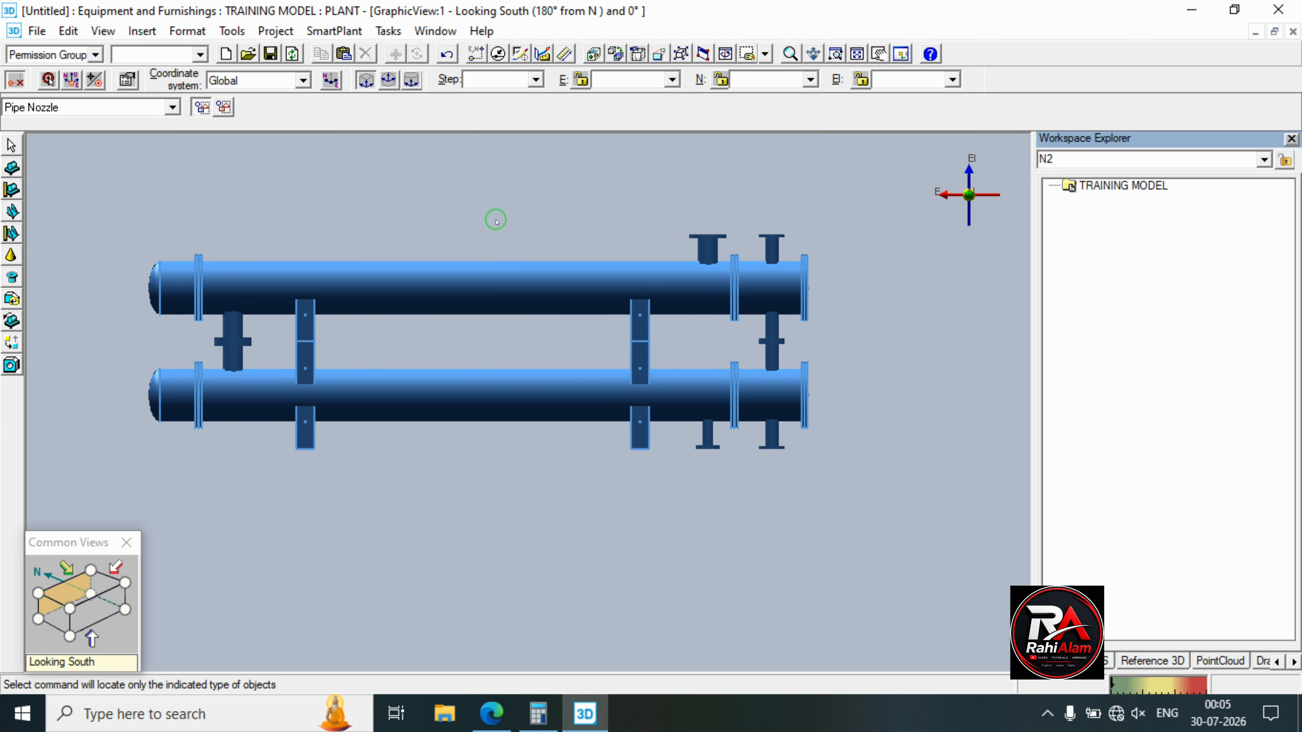
pyautogui.scroll(-2, 496, 222)
pyautogui.click(141, 107)
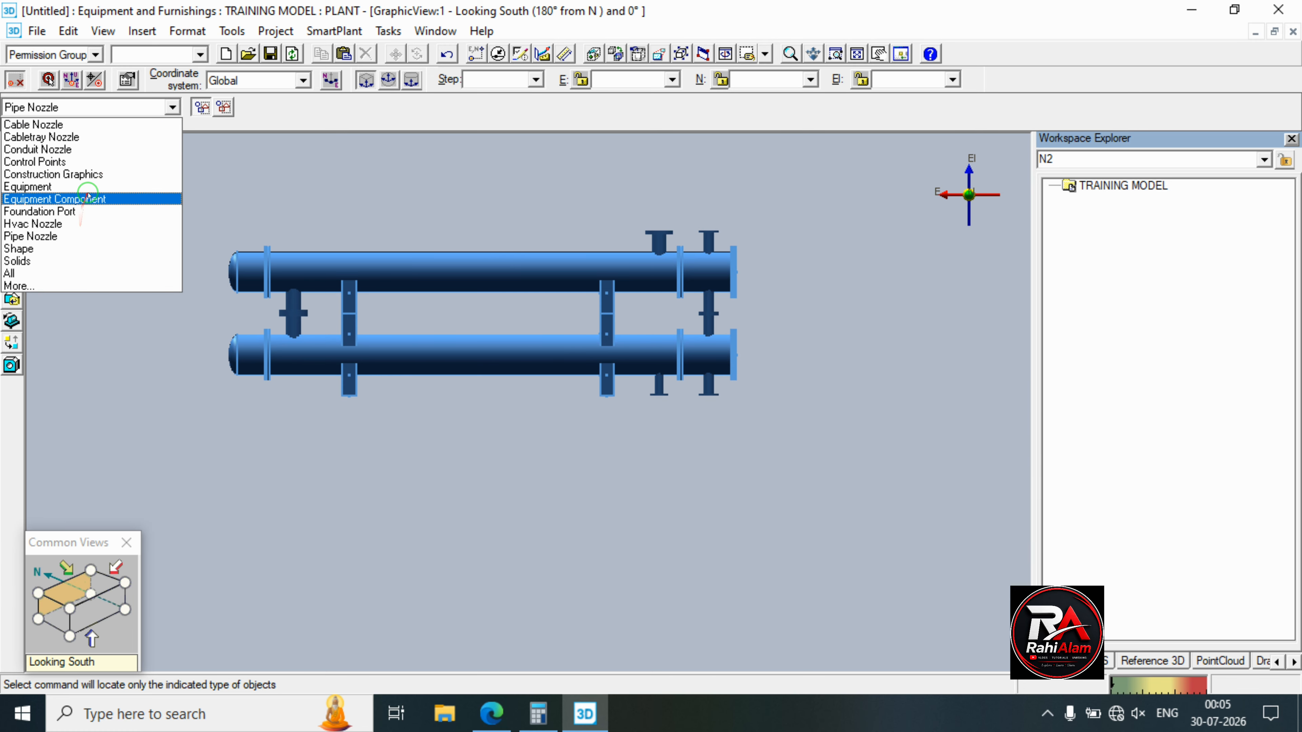
pyautogui.click(51, 186)
pyautogui.scroll(-2, 159, 251)
pyautogui.click(161, 216)
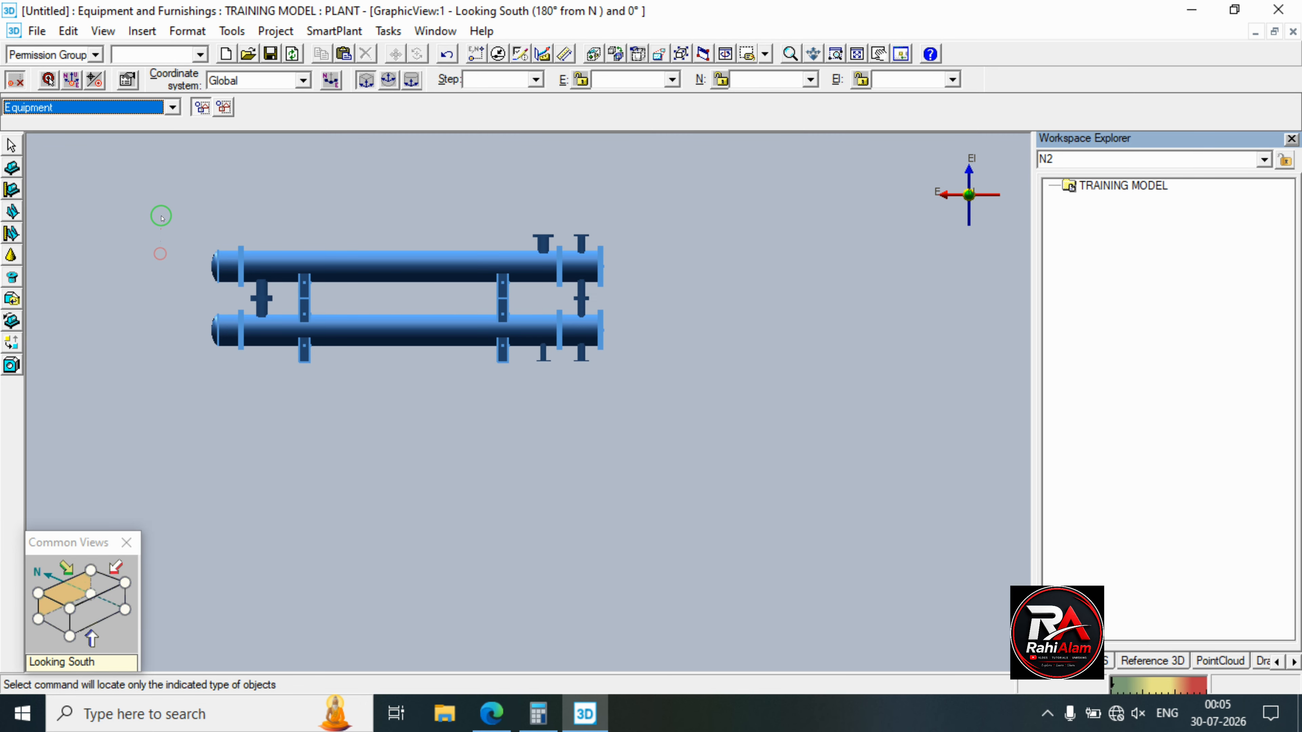
# Switch to SAMPLE.pdf and compare the equipment location plan with the piping layout on page 3 and the plant isometric on page 1.
pyautogui.click(491, 713)
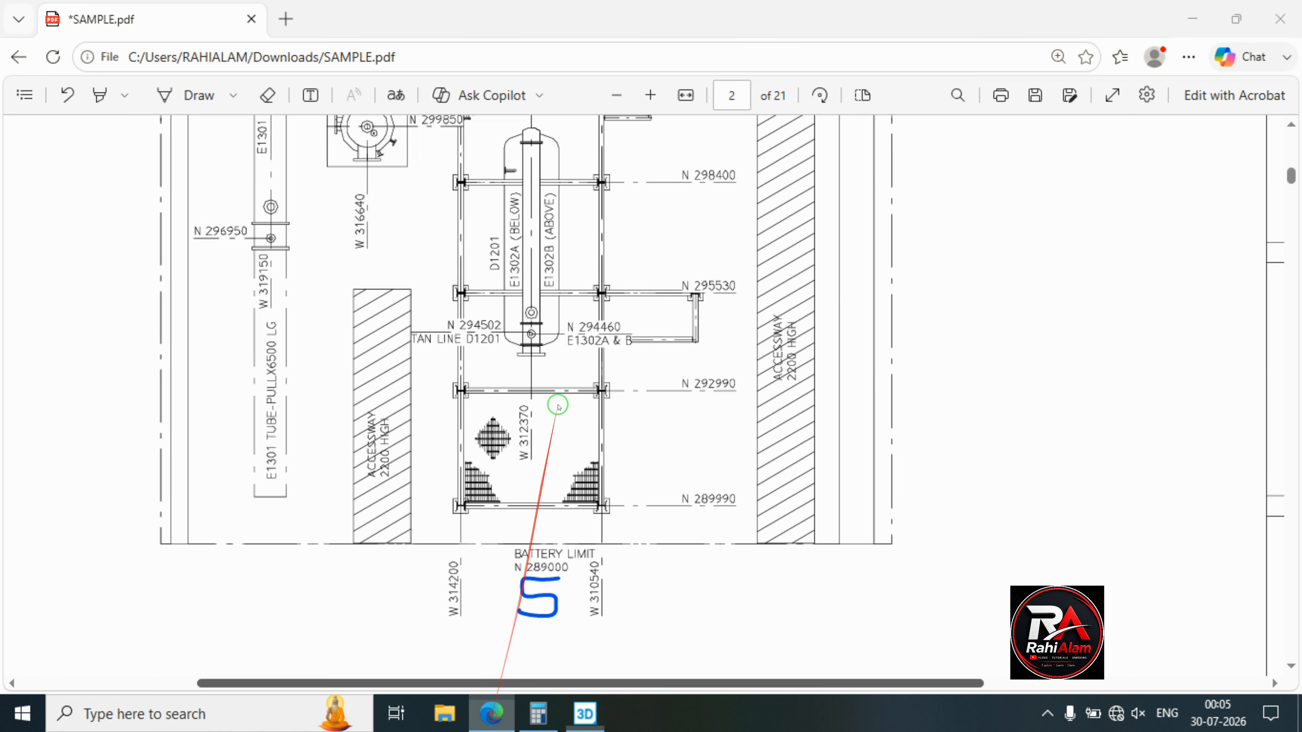
pyautogui.scroll(3, 554, 403)
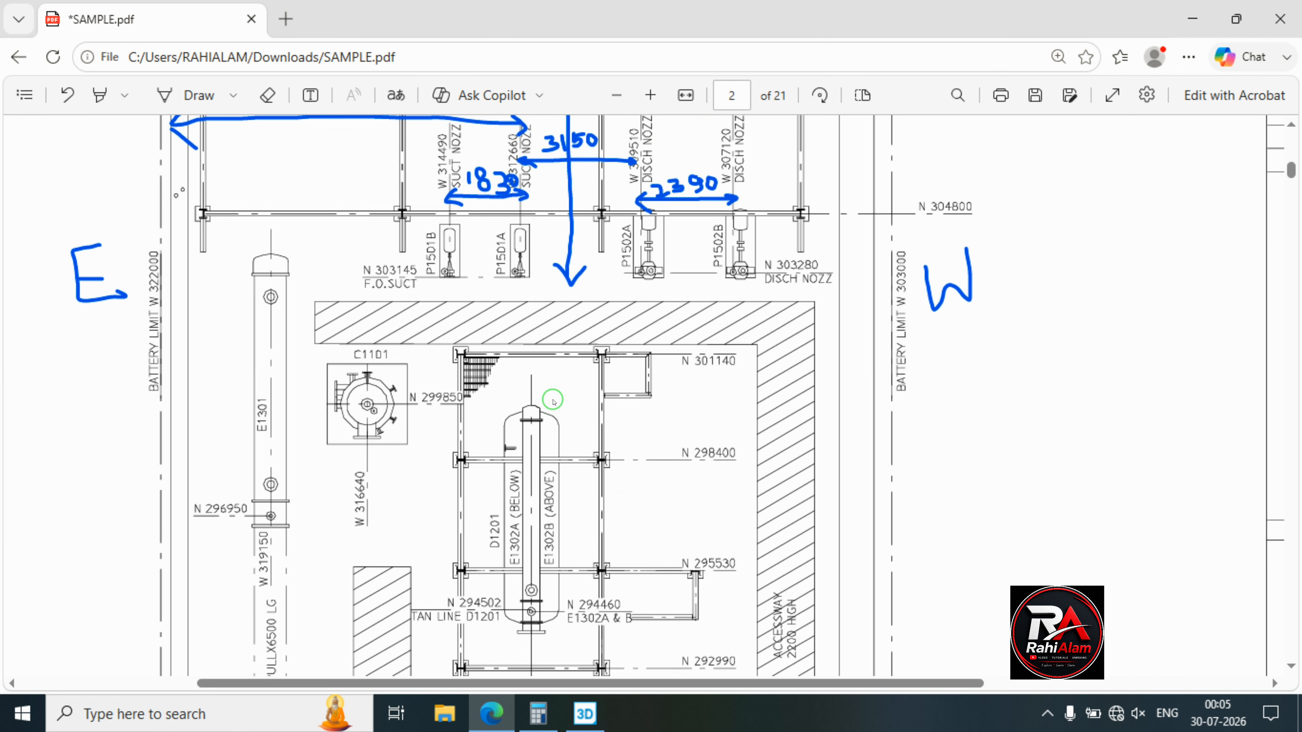
pyautogui.scroll(-6, 553, 402)
pyautogui.scroll(-10, 552, 402)
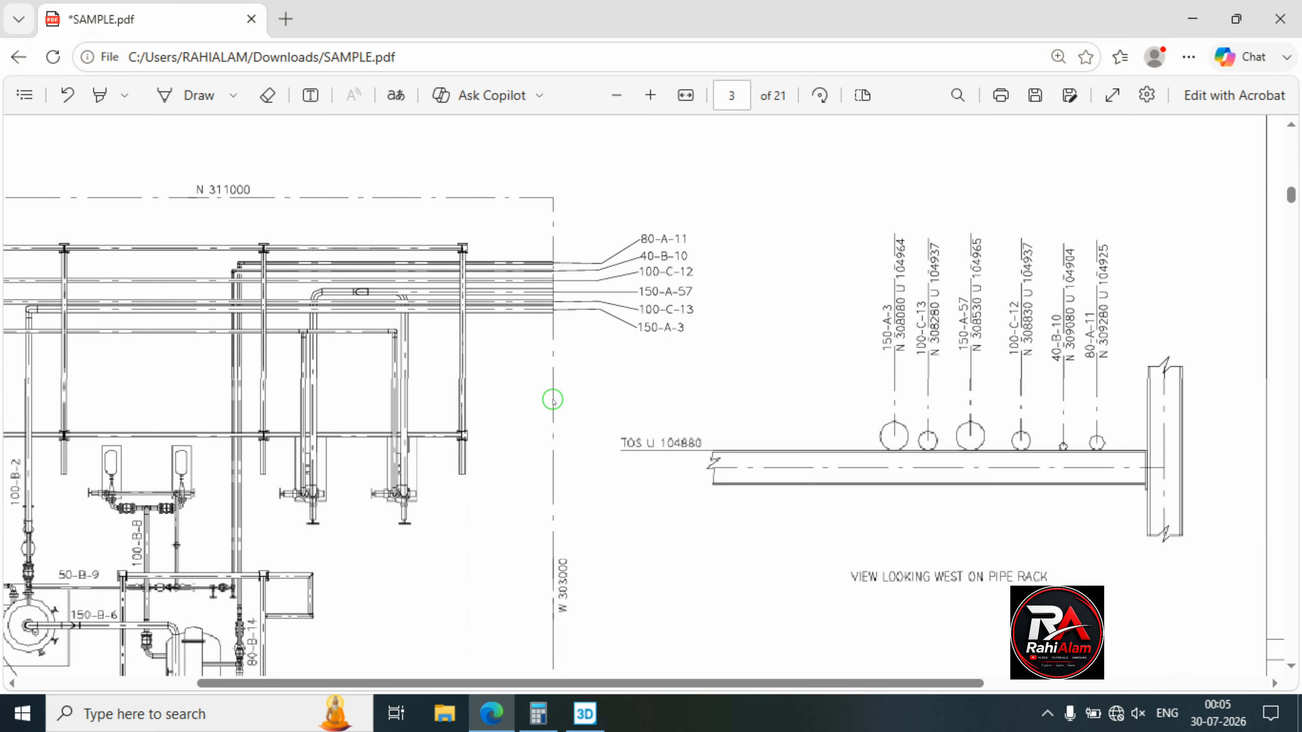
pyautogui.hscroll(-5, 542, 434)
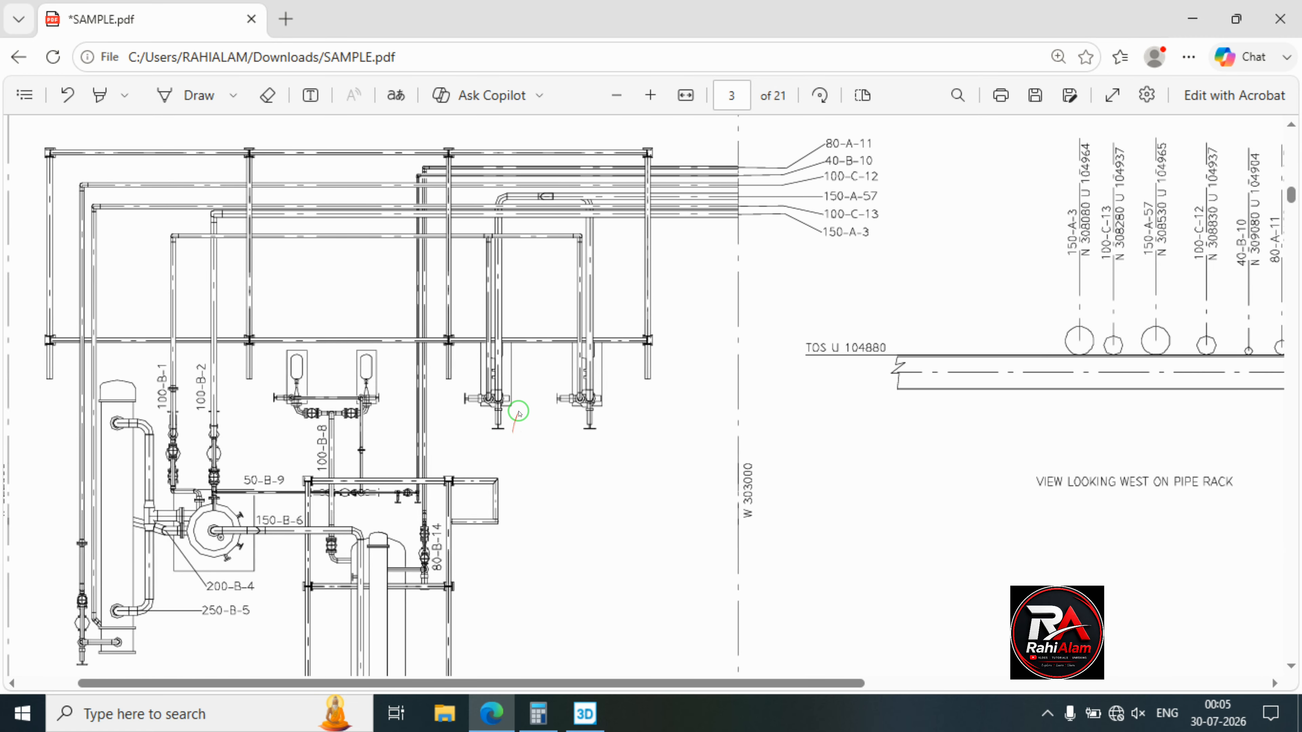
pyautogui.scroll(-1, 520, 408)
pyautogui.scroll(-3, 521, 409)
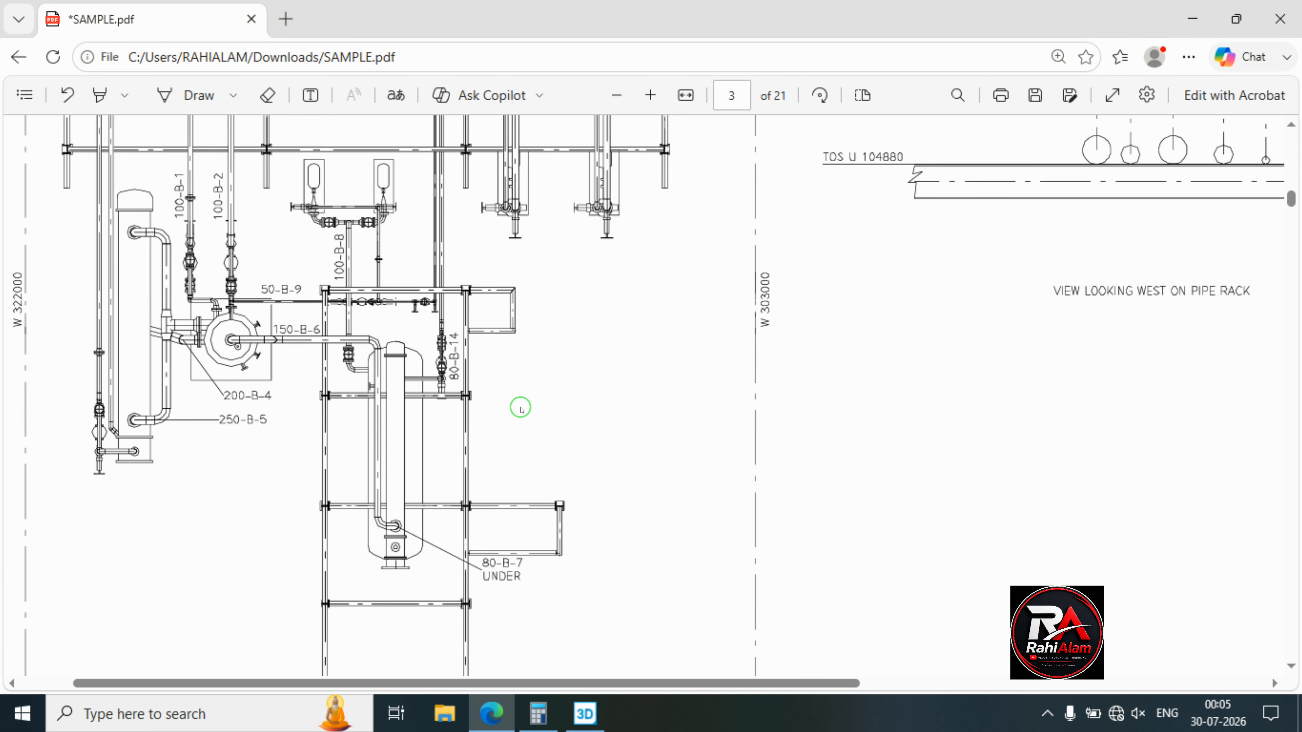
pyautogui.scroll(-9, 521, 408)
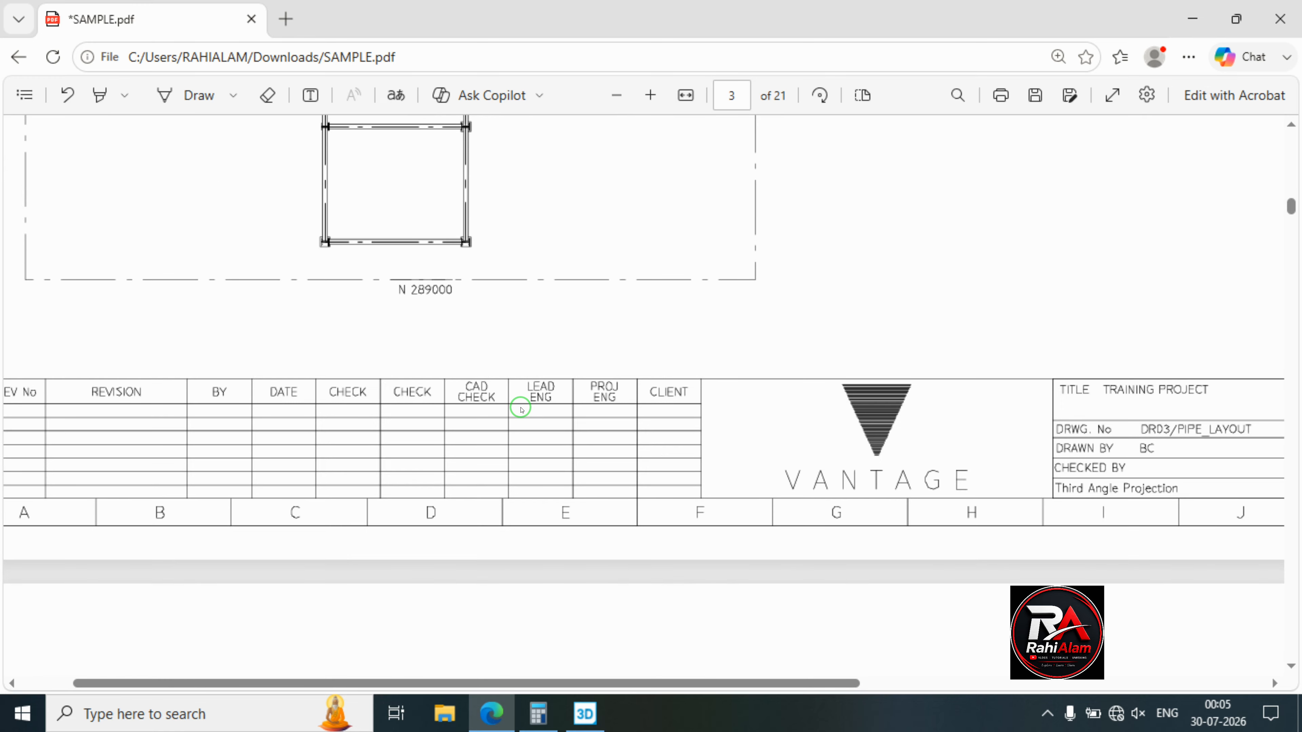
pyautogui.scroll(-1, 521, 409)
pyautogui.scroll(10, 521, 409)
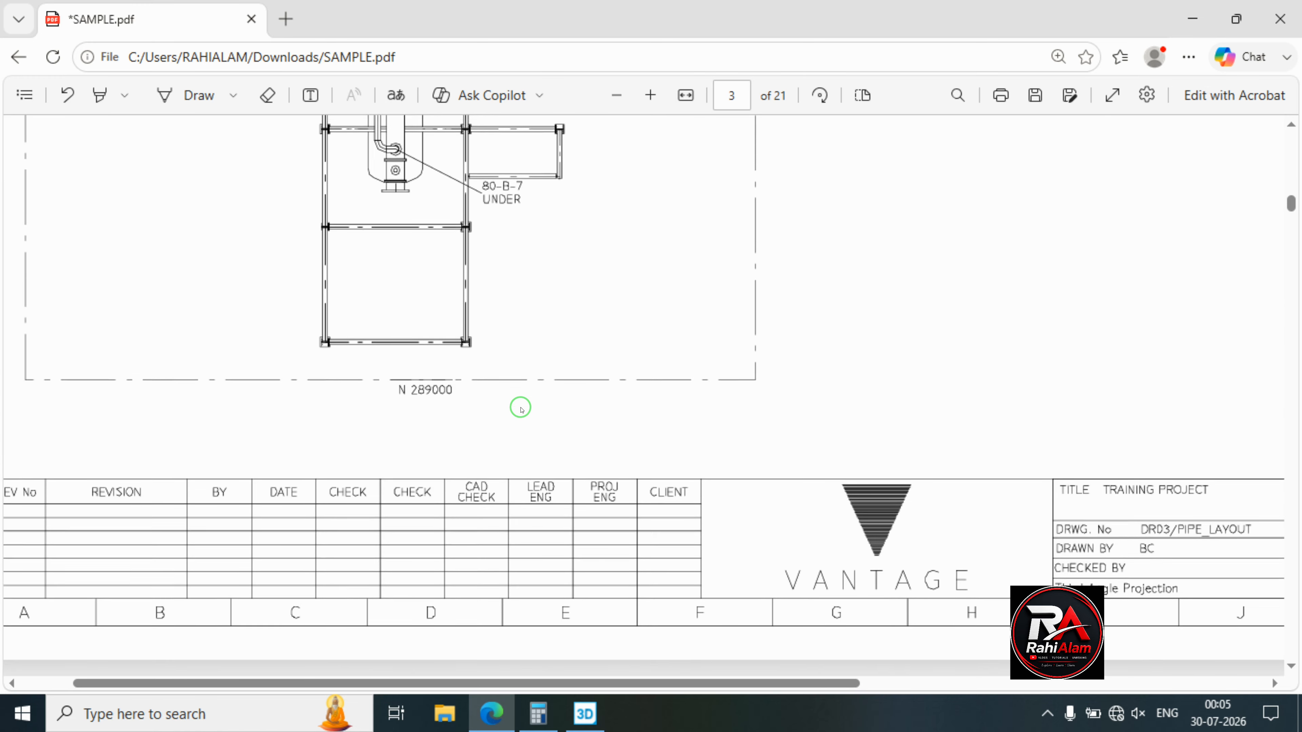
pyautogui.scroll(20, 521, 409)
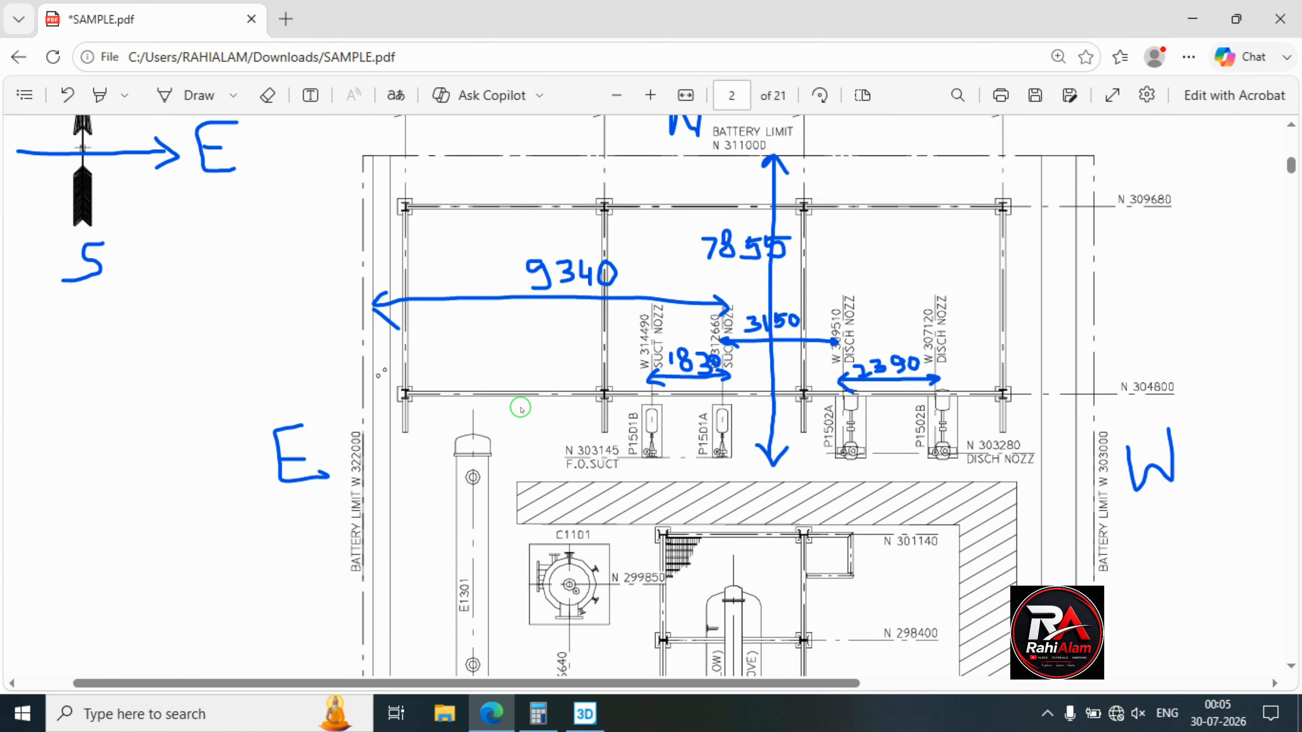
pyautogui.scroll(15, 521, 409)
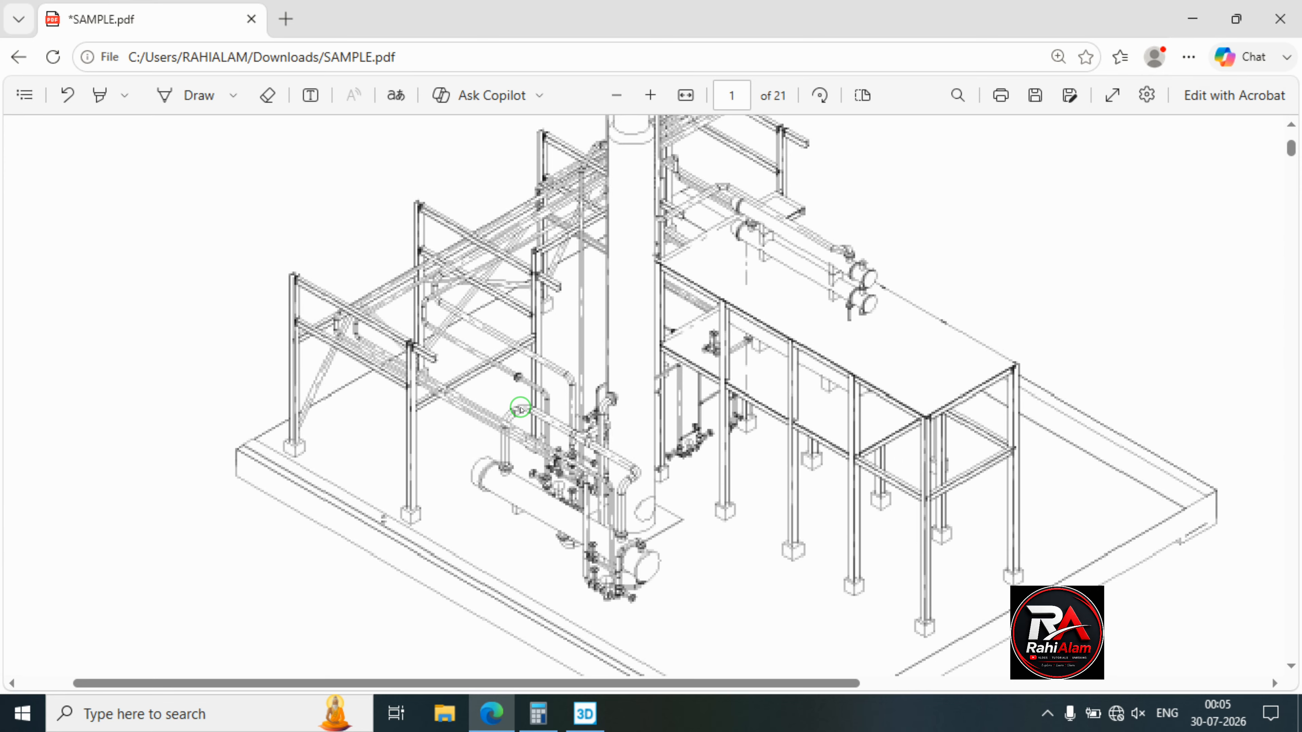
pyautogui.scroll(-15, 520, 409)
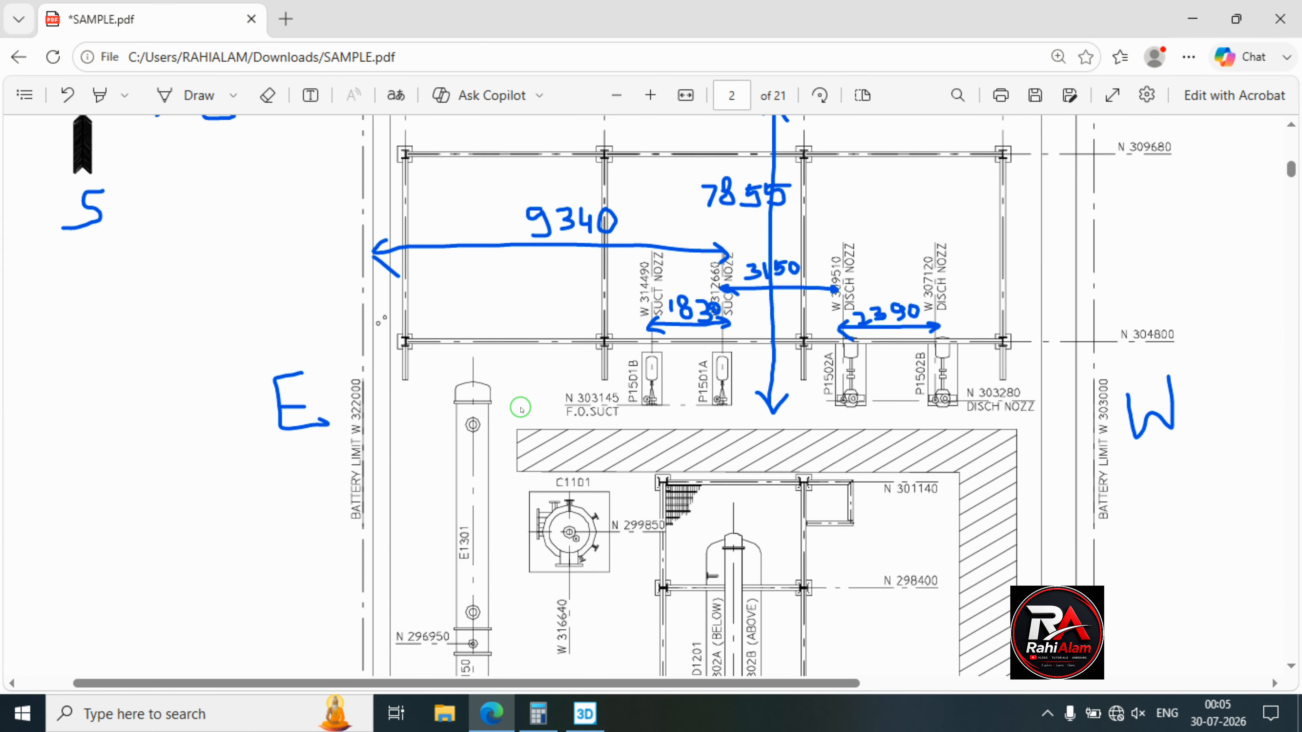
pyautogui.scroll(-20, 521, 409)
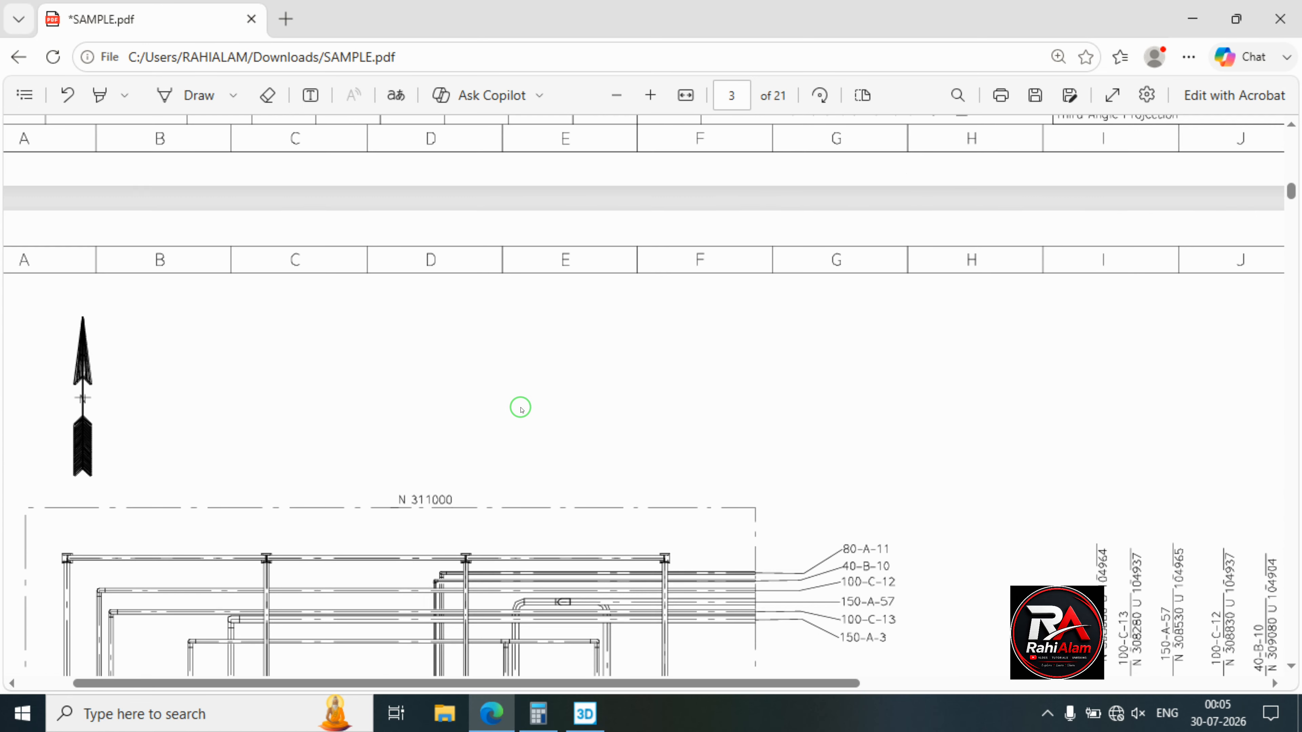
# Look through SAMPLE.pdf from the piping layout on page 3 past the pump, exchanger, column and drum drawings to the flow diagram on page 12.
pyautogui.keyDown('ctrl'); pyautogui.scroll(-3, 521, 409); pyautogui.keyUp('ctrl')
pyautogui.scroll(-10, 520, 409)
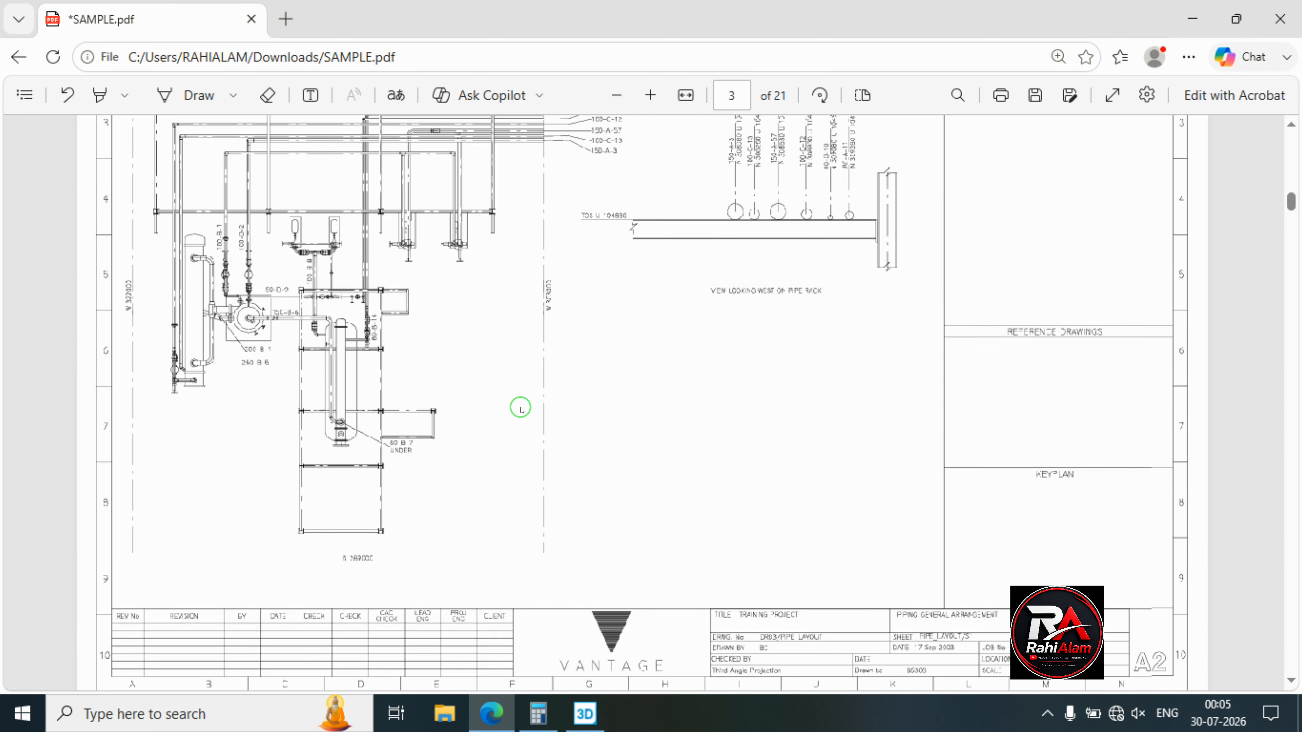
pyautogui.scroll(-10, 521, 409)
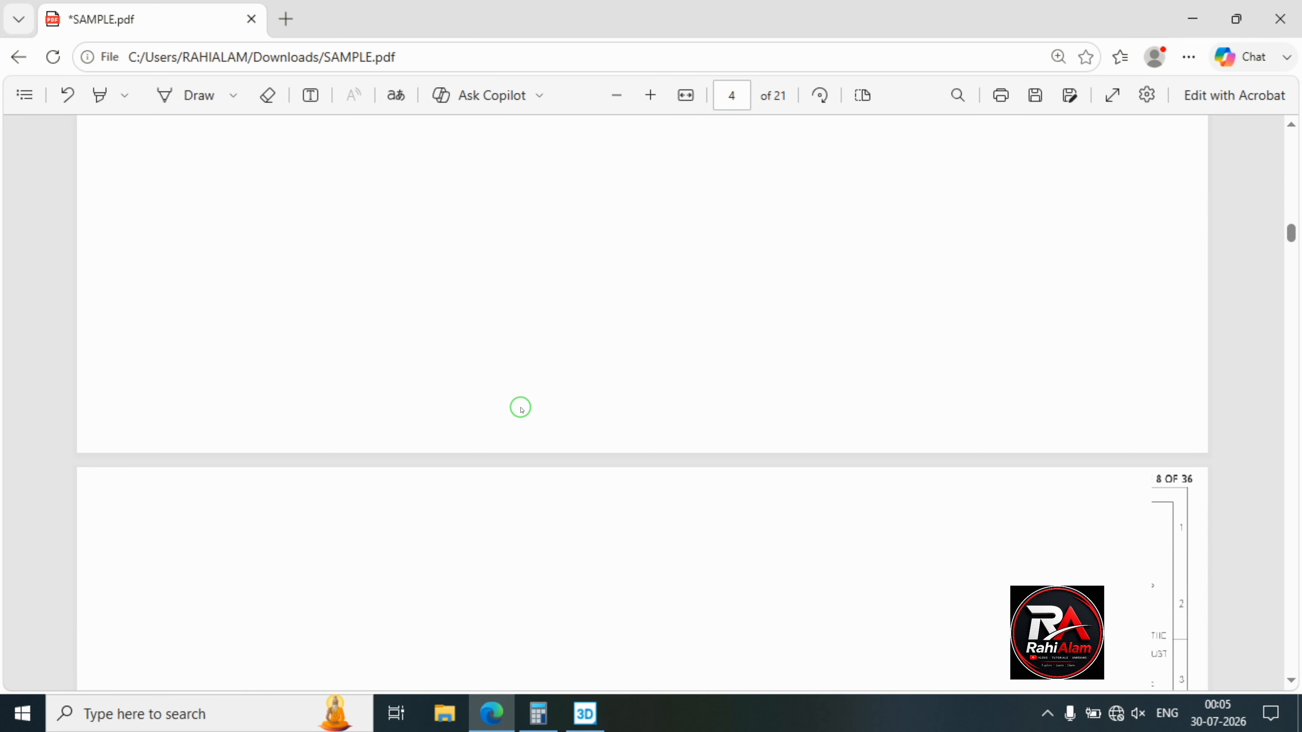
pyautogui.scroll(-5, 521, 409)
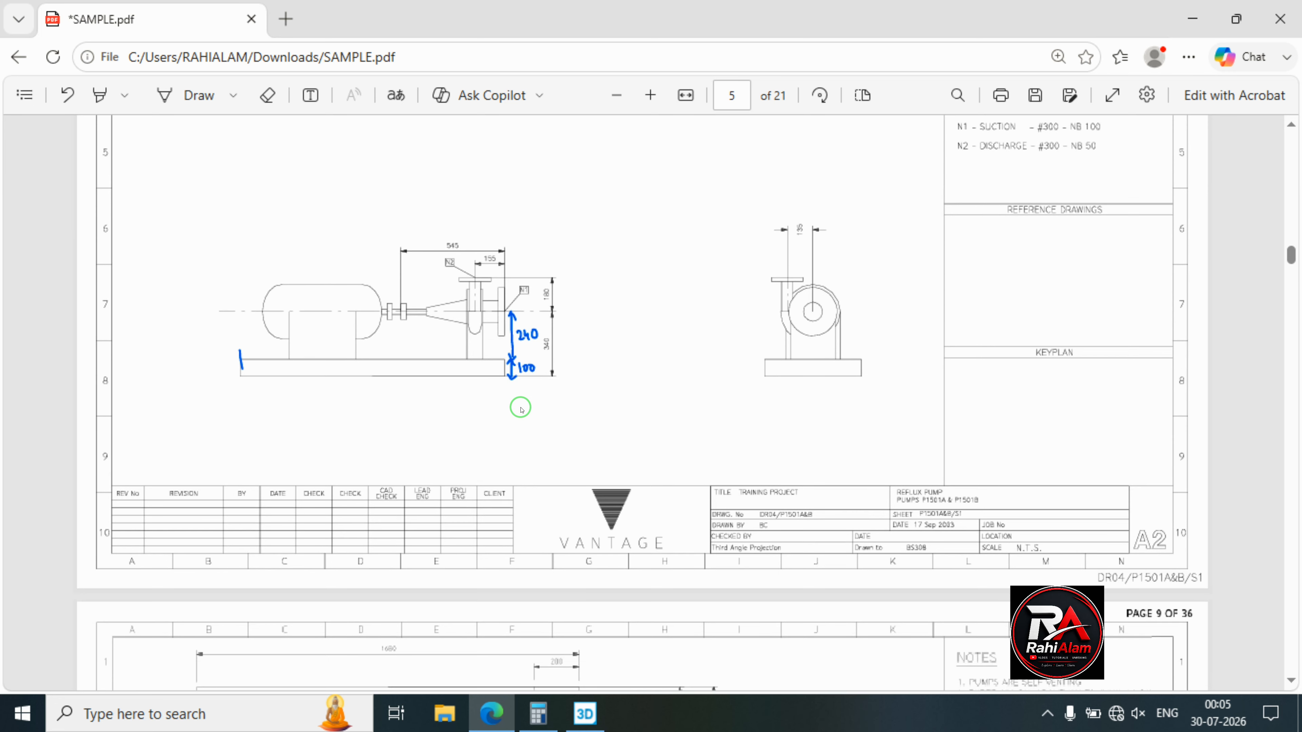
pyautogui.scroll(-20, 520, 409)
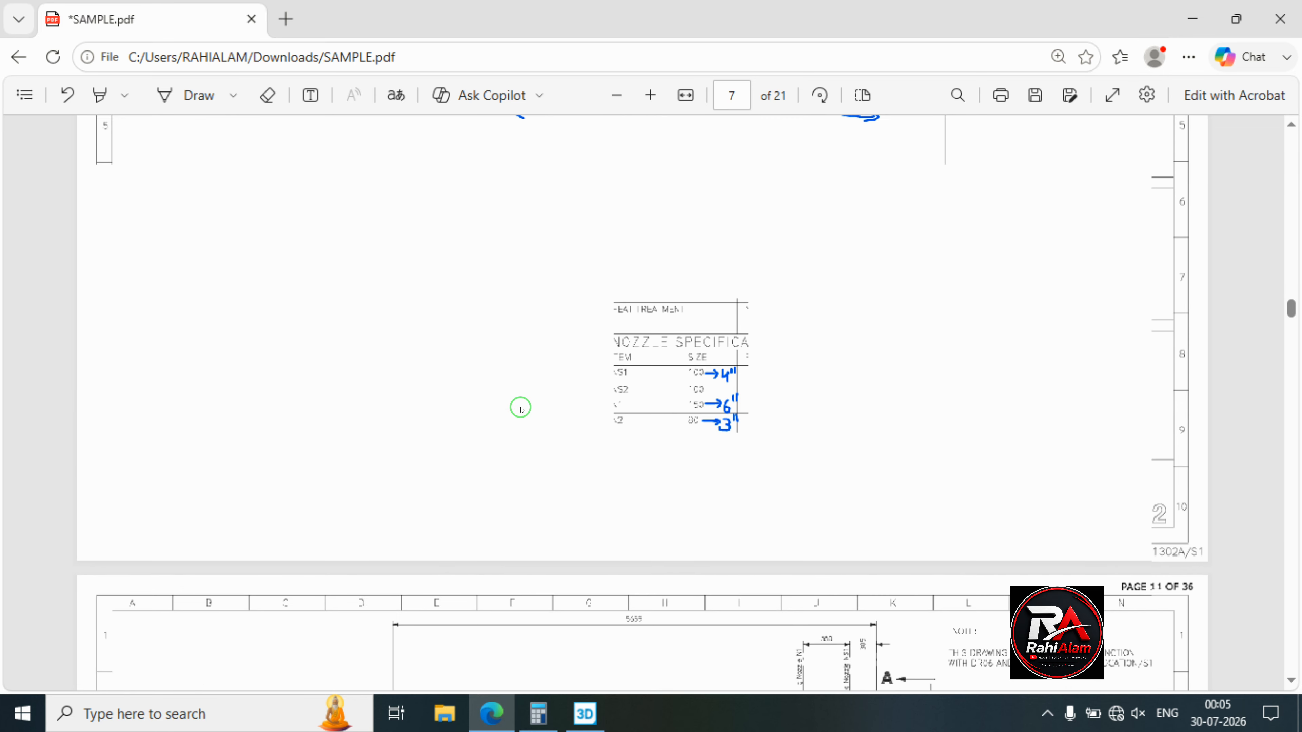
pyautogui.scroll(-5, 520, 409)
pyautogui.scroll(-10, 521, 409)
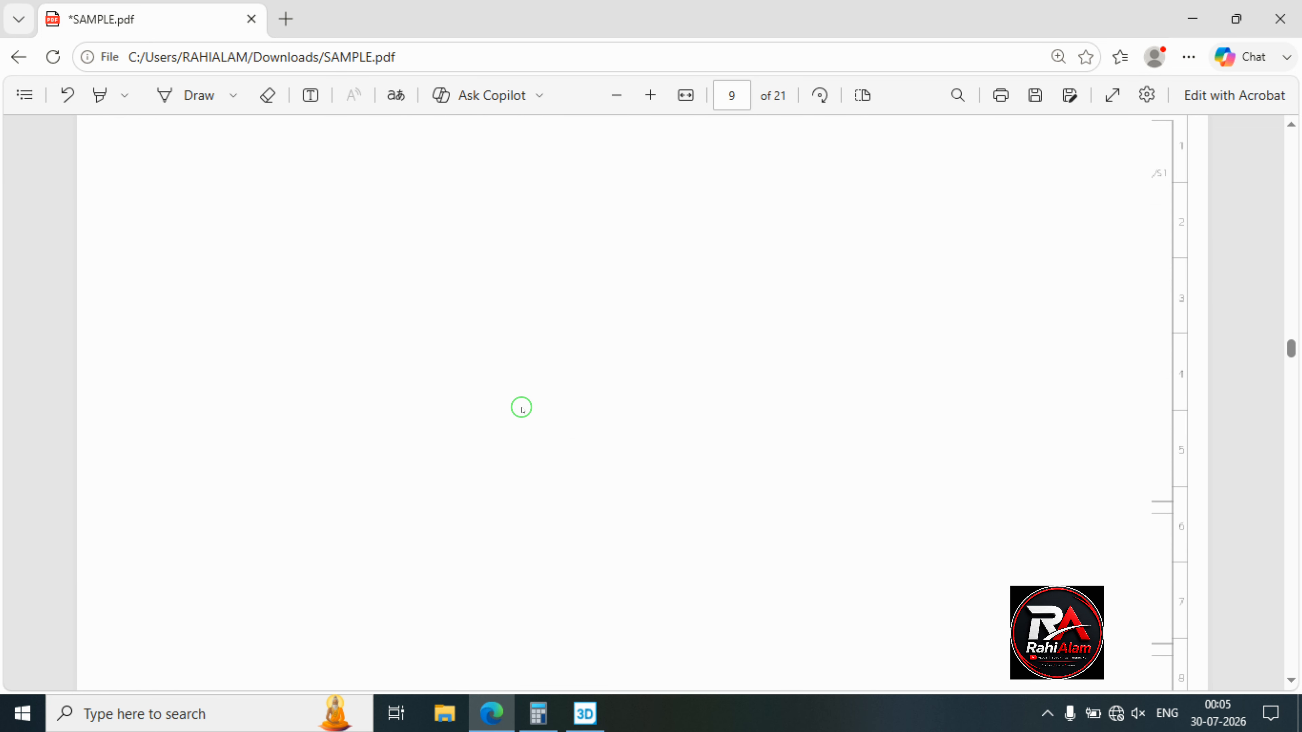
pyautogui.scroll(-10, 522, 409)
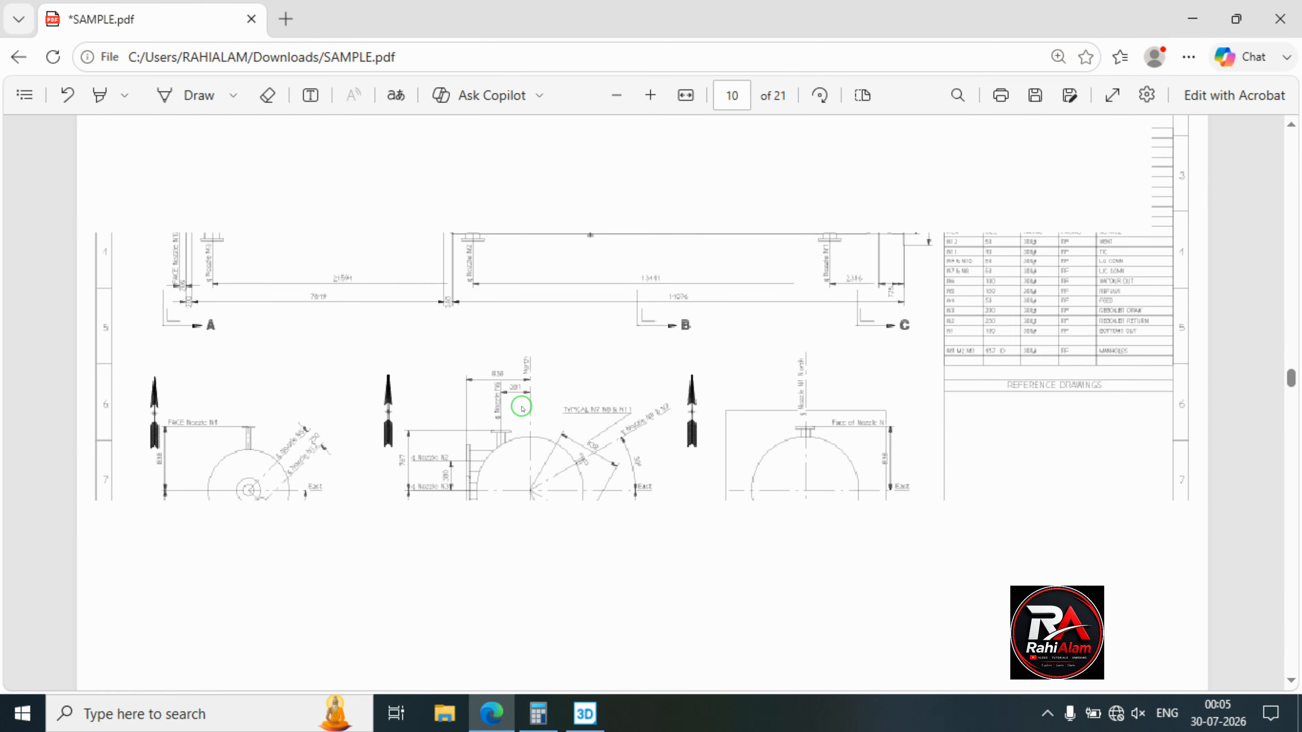
pyautogui.scroll(-10, 522, 409)
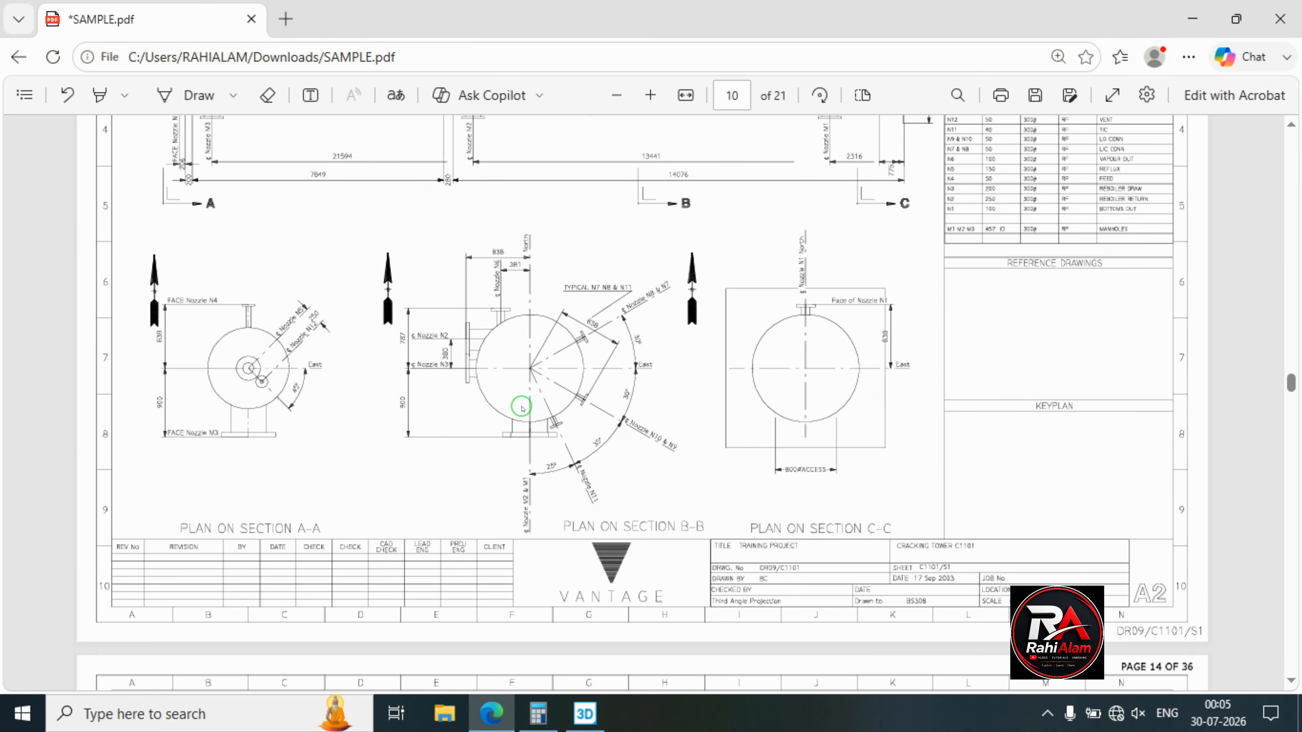
pyautogui.scroll(-10, 522, 409)
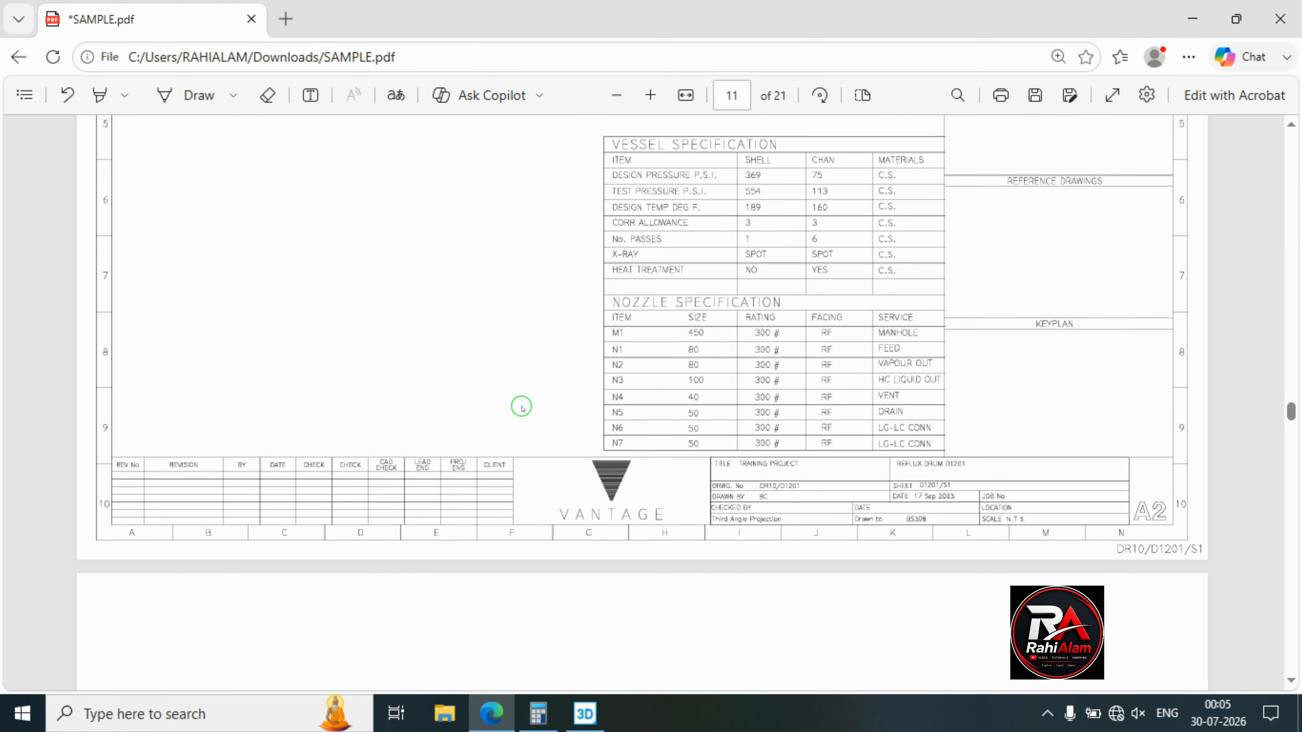
pyautogui.scroll(-12, 522, 409)
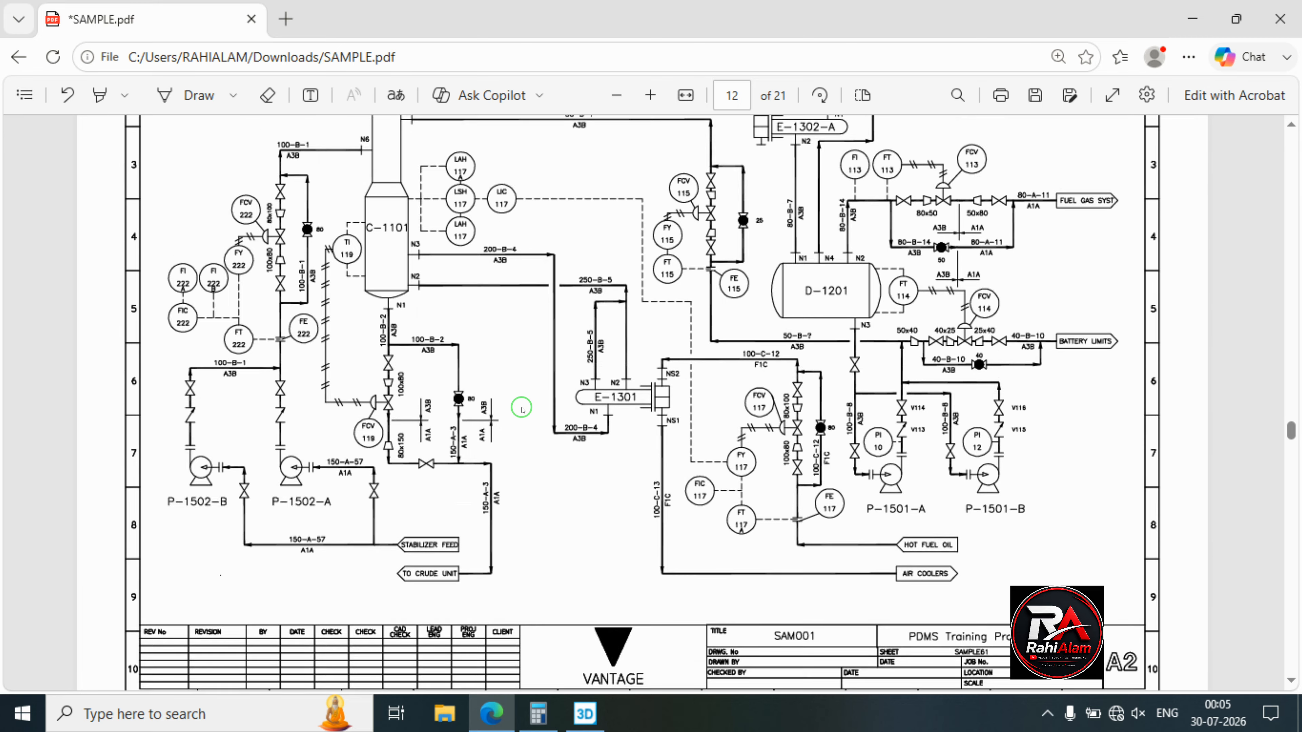
# Look through the pipe isometrics and examine the equipment structure and isometric view drawings on pages 20 and 21.
pyautogui.scroll(-10, 522, 409)
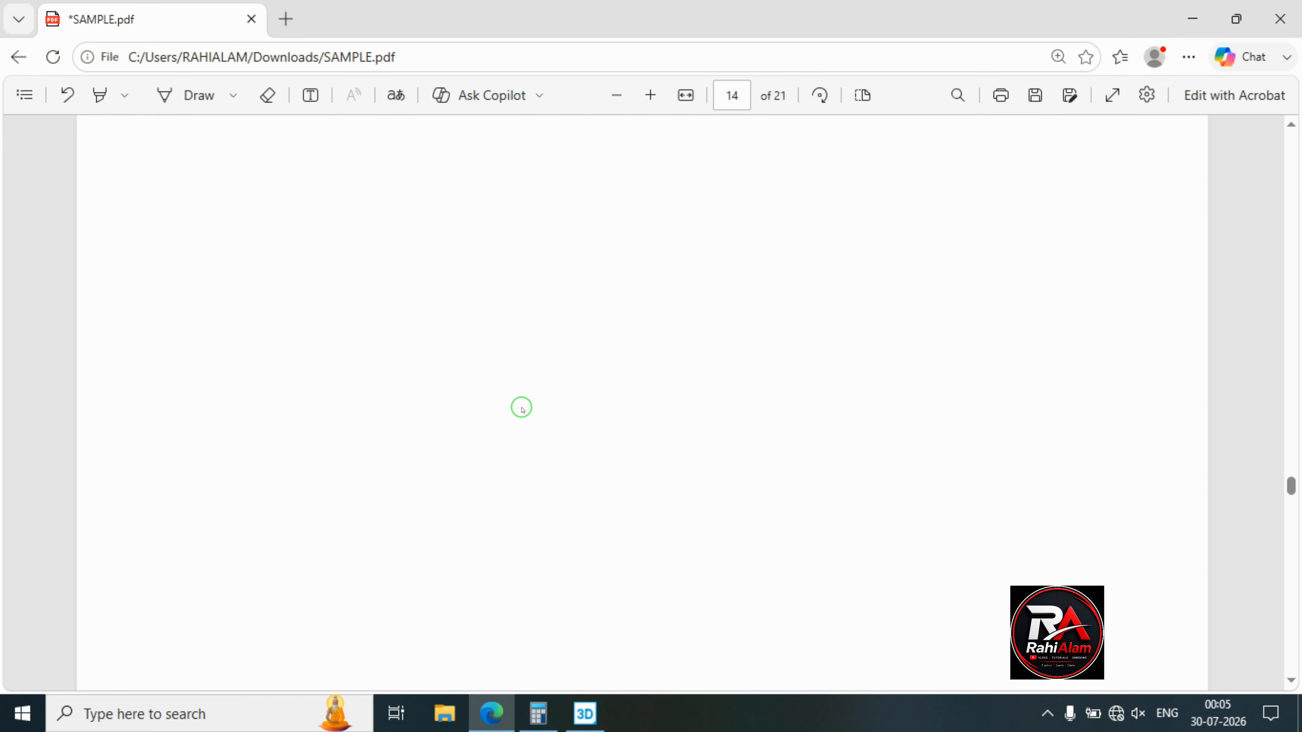
pyautogui.scroll(-10, 522, 409)
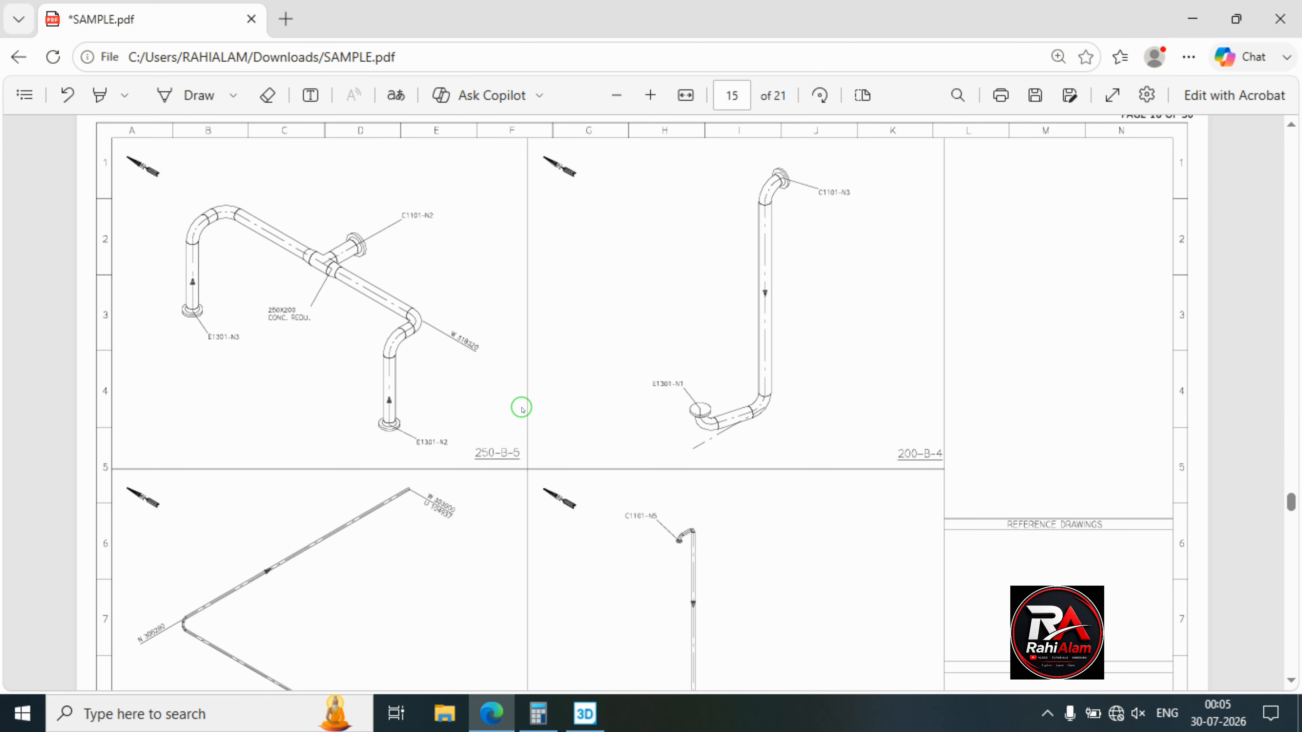
pyautogui.scroll(-10, 522, 409)
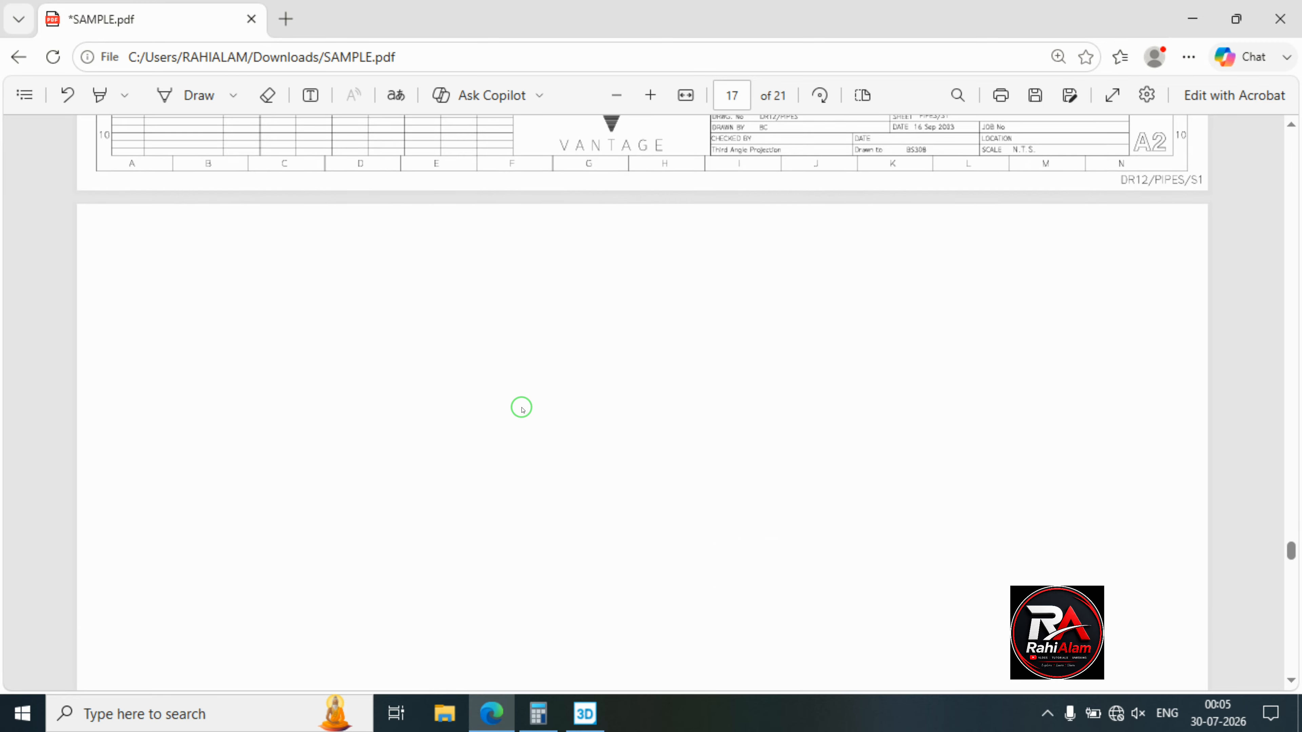
pyautogui.scroll(-10, 522, 408)
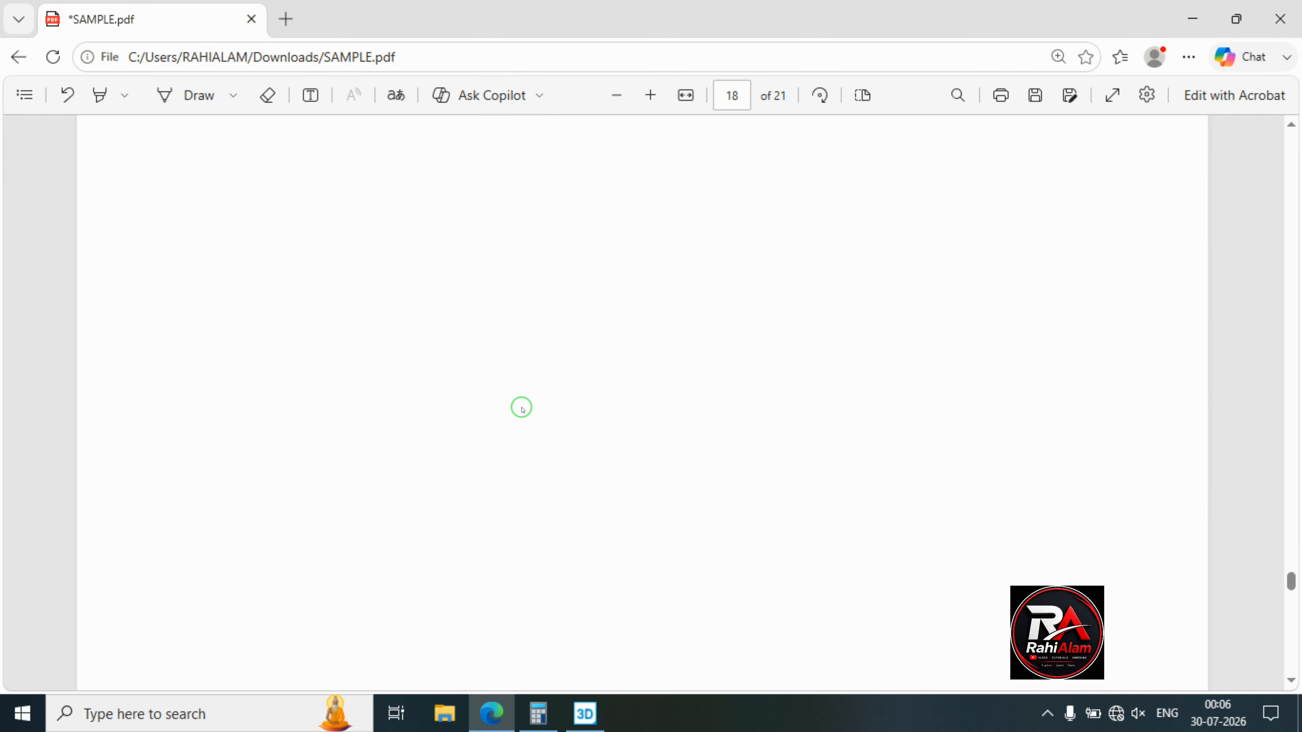
pyautogui.scroll(-8, 522, 409)
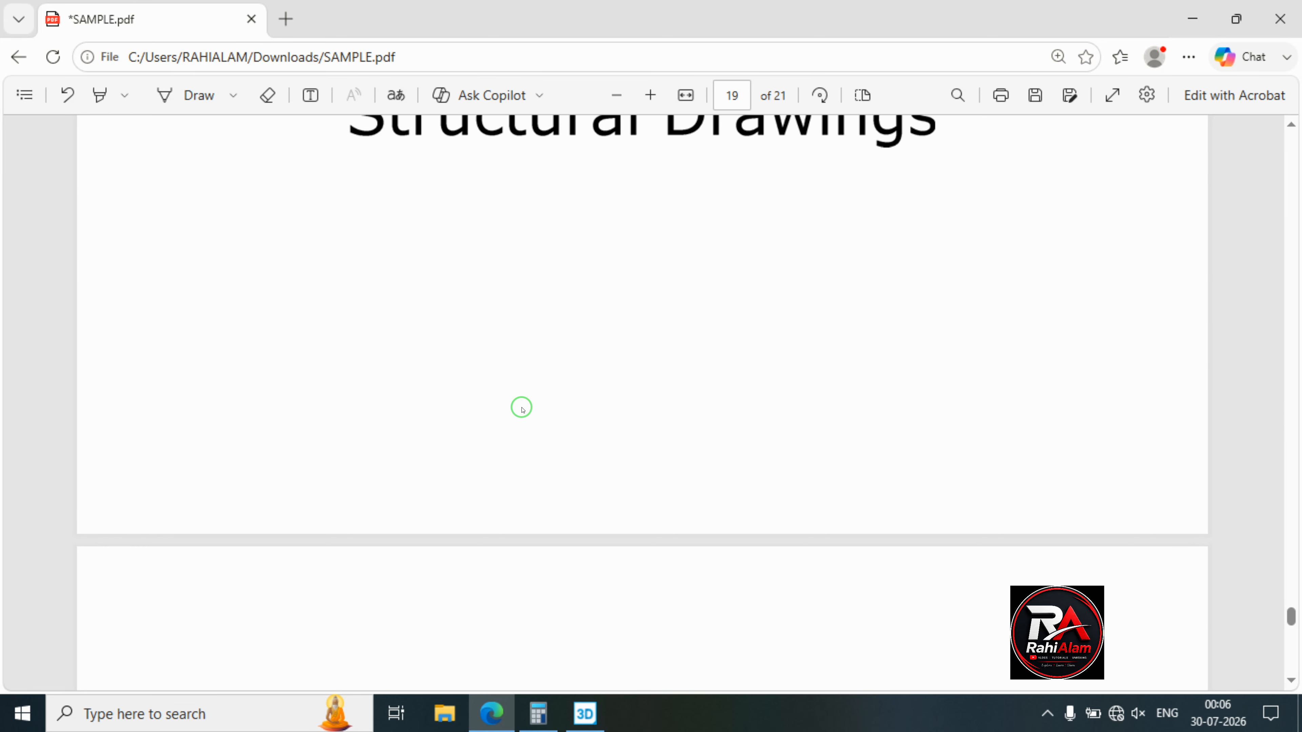
pyautogui.scroll(1, 522, 409)
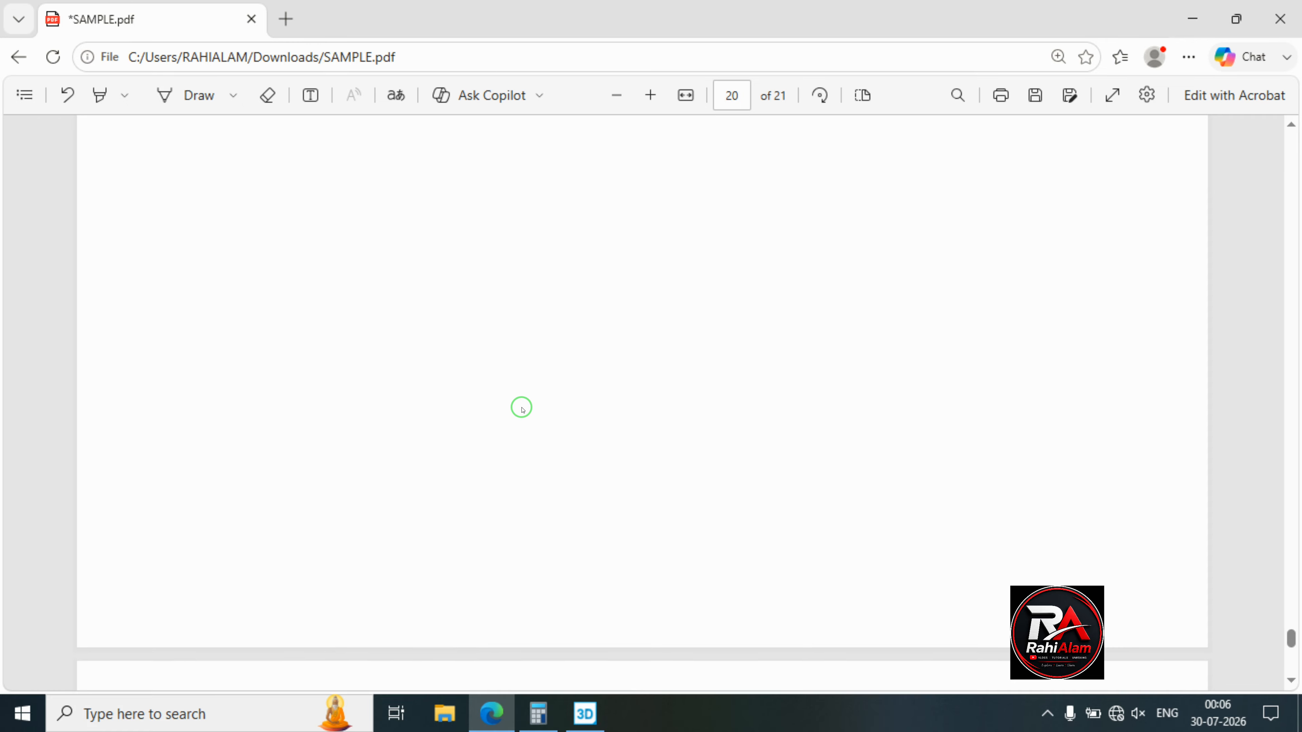
pyautogui.scroll(1, 521, 409)
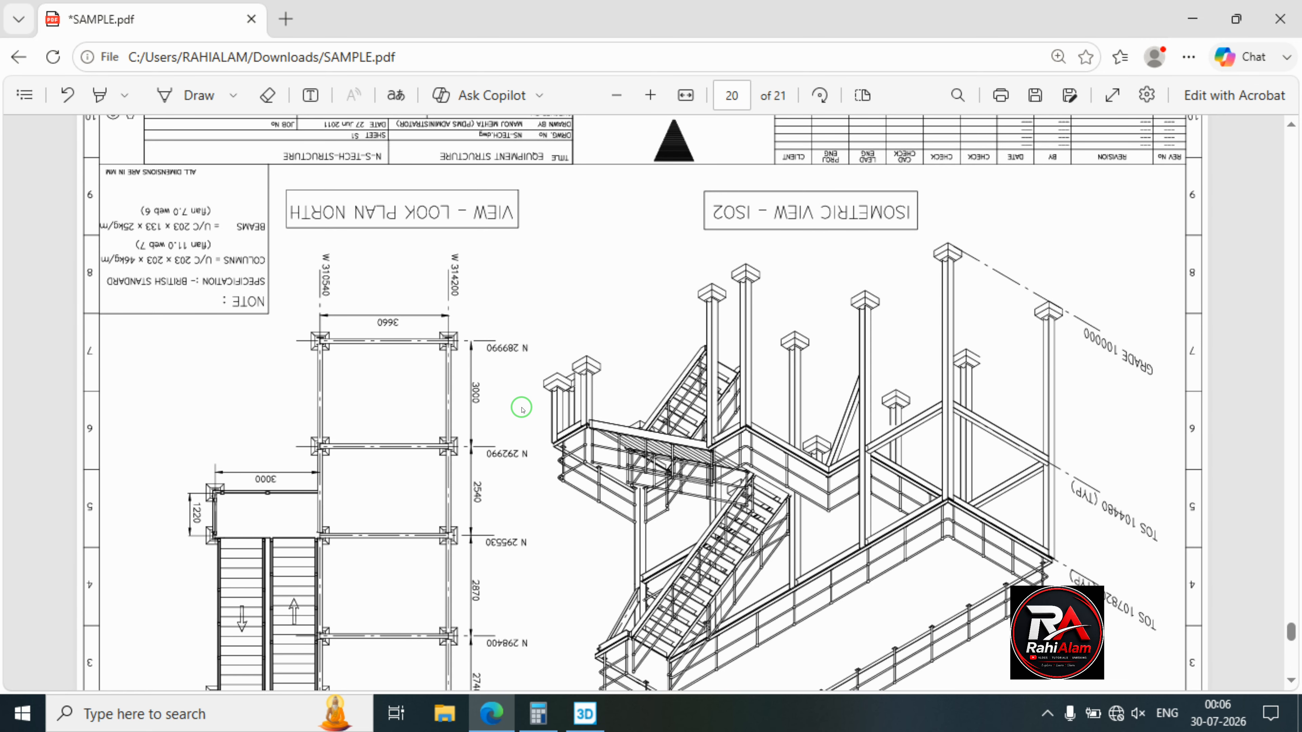
pyautogui.scroll(-10, 522, 409)
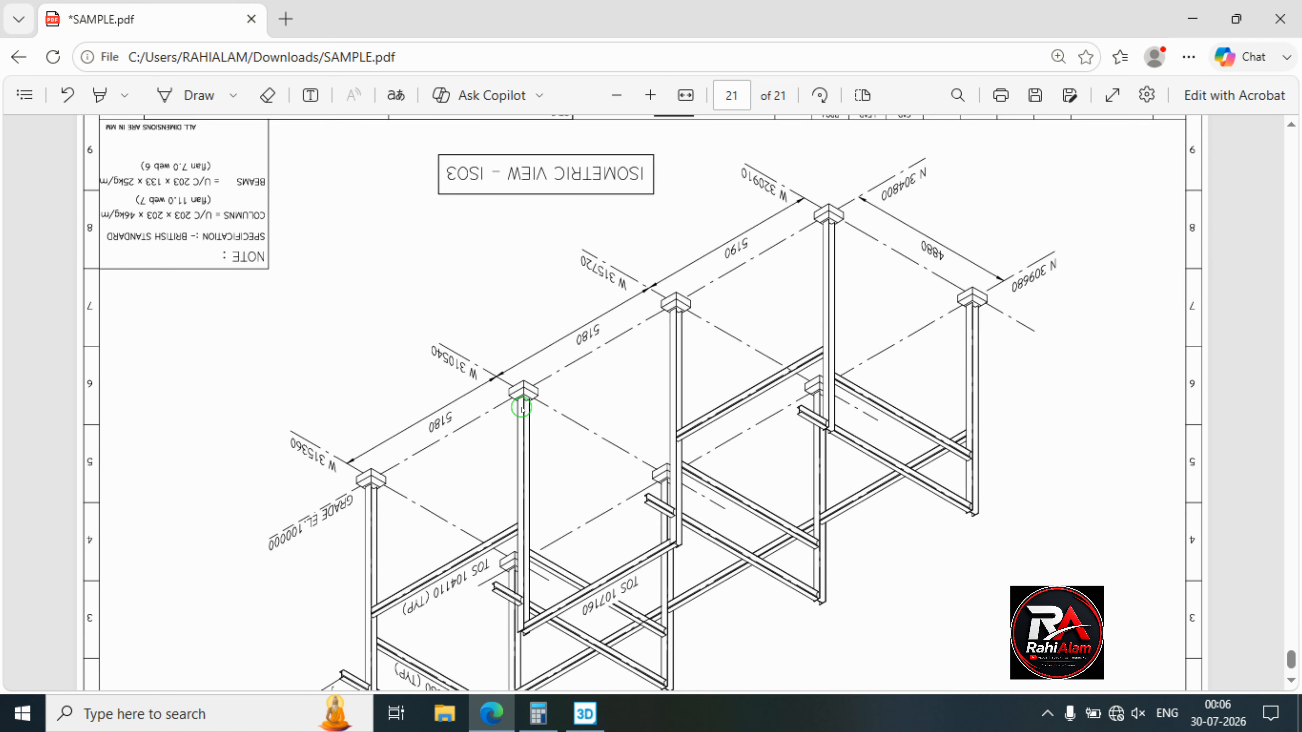
pyautogui.scroll(-3, 522, 409)
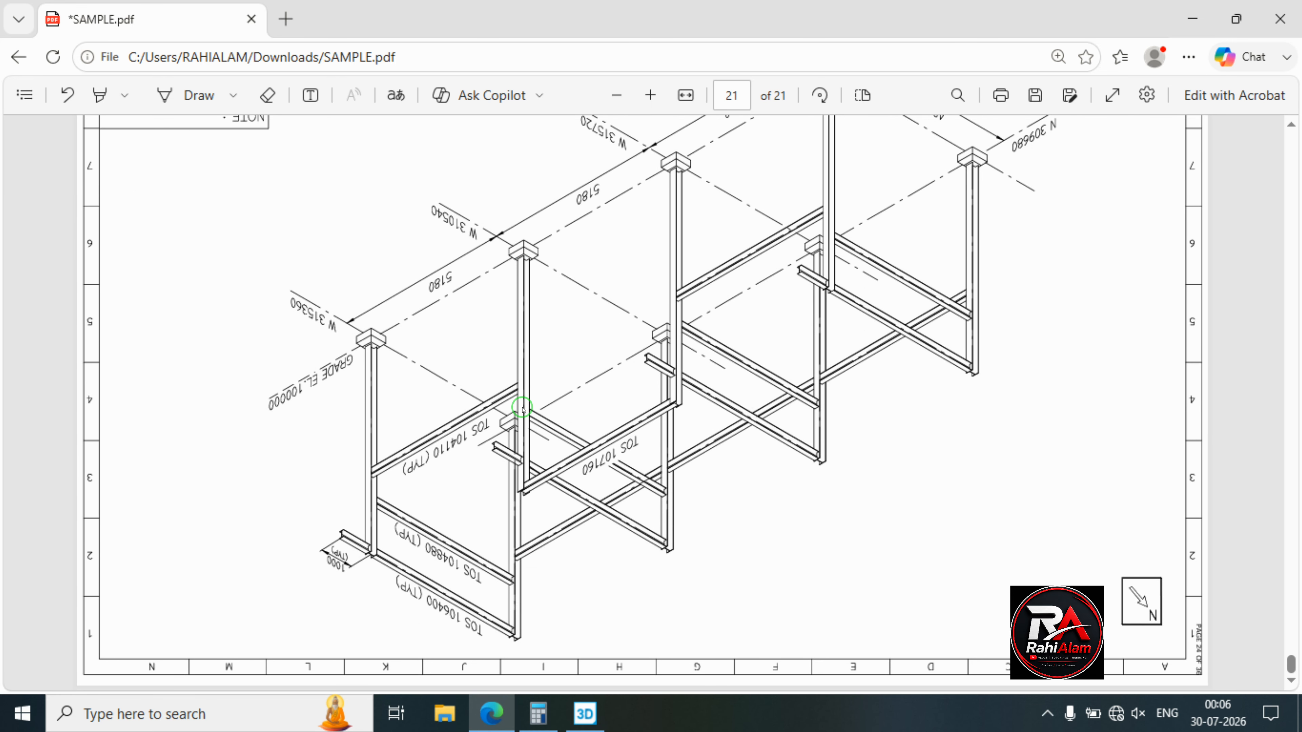
# Go back to the piping general arrangement on page 3 and examine the equipment layout within the structure and battery limits.
pyautogui.scroll(20, 522, 409)
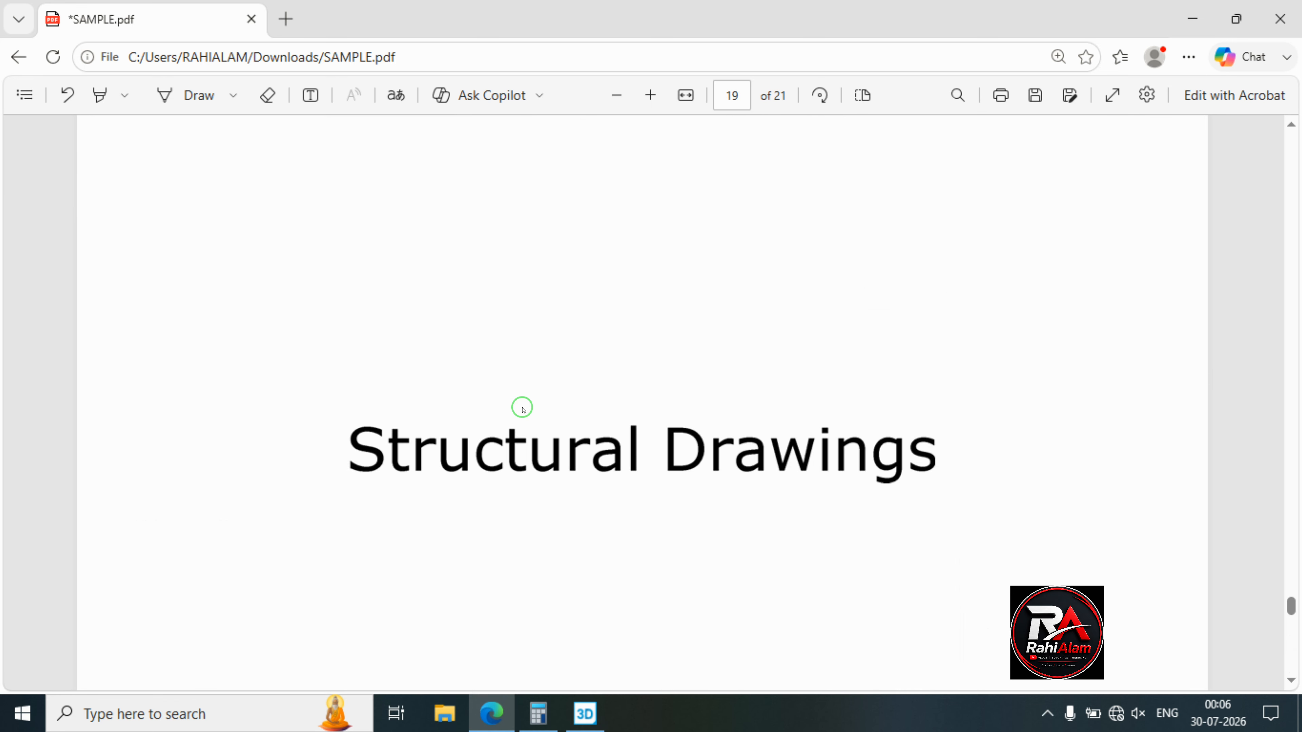
pyautogui.scroll(20, 523, 409)
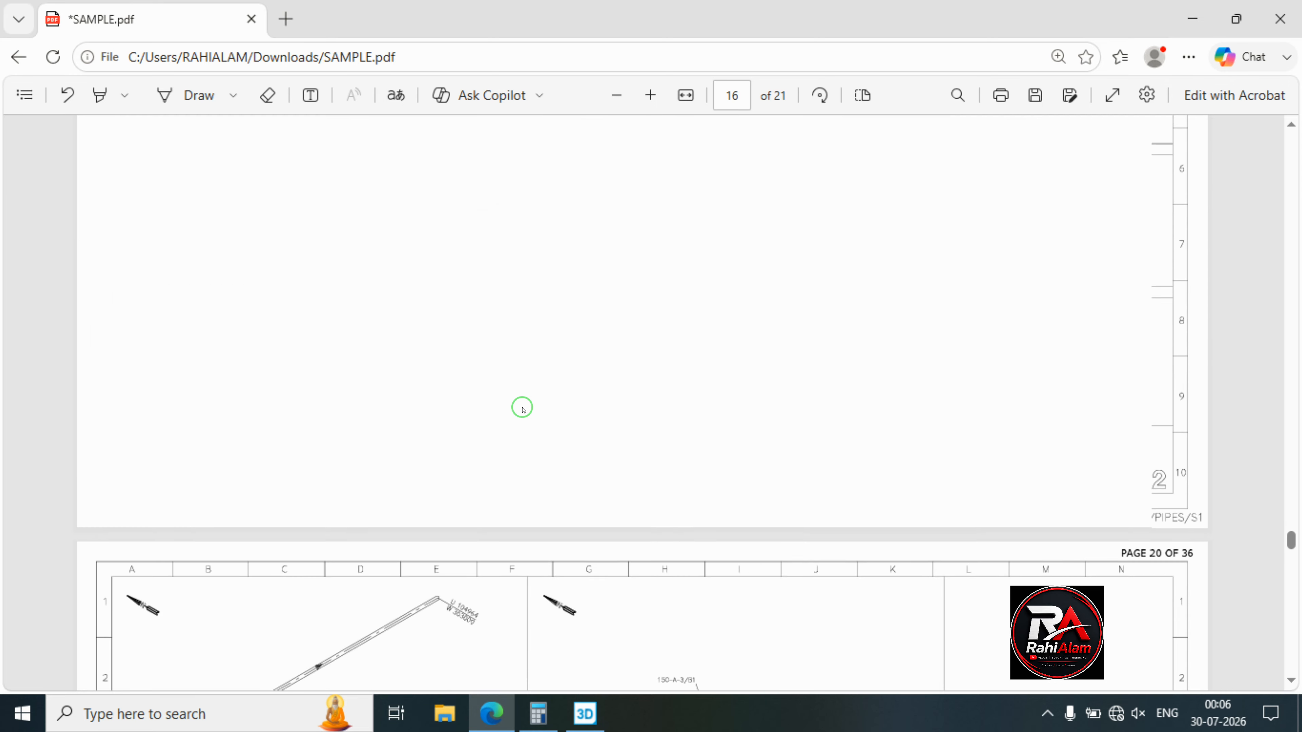
pyautogui.scroll(20, 522, 411)
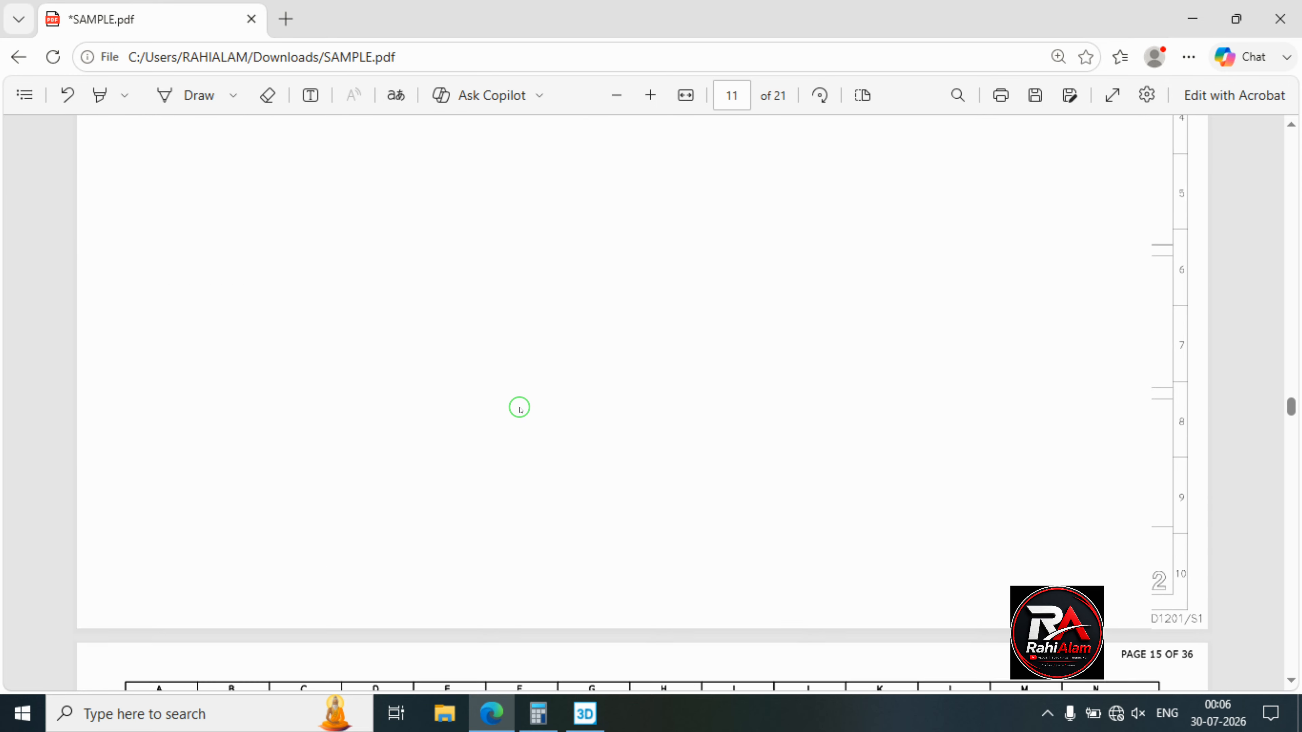
pyautogui.scroll(20, 520, 410)
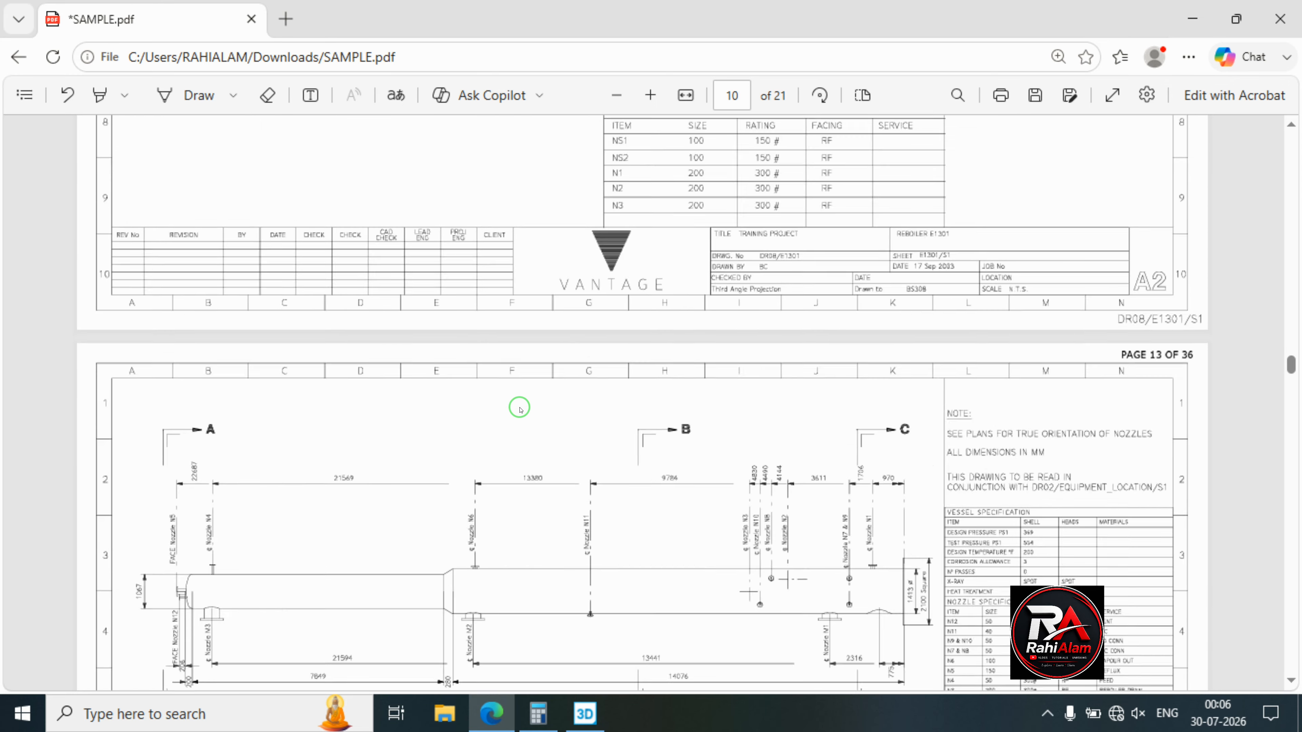
pyautogui.scroll(15, 520, 410)
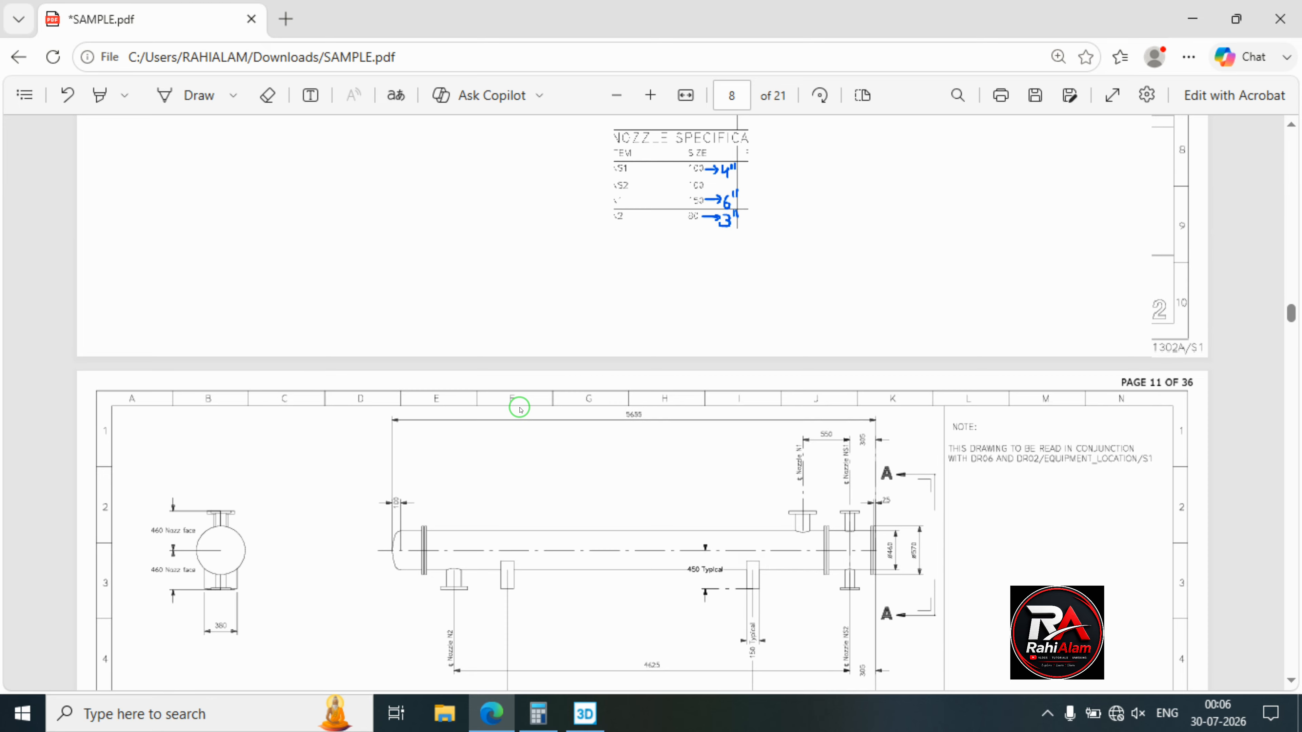
pyautogui.scroll(20, 520, 410)
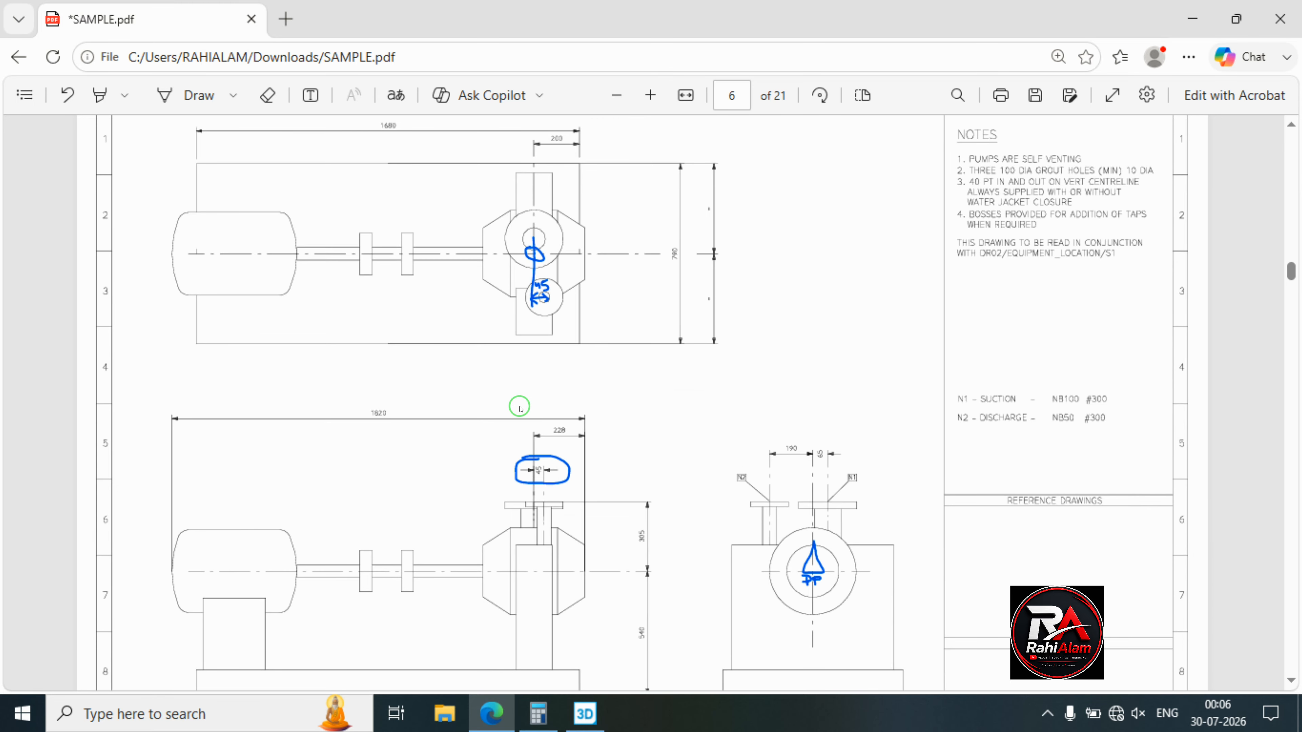
pyautogui.scroll(20, 520, 409)
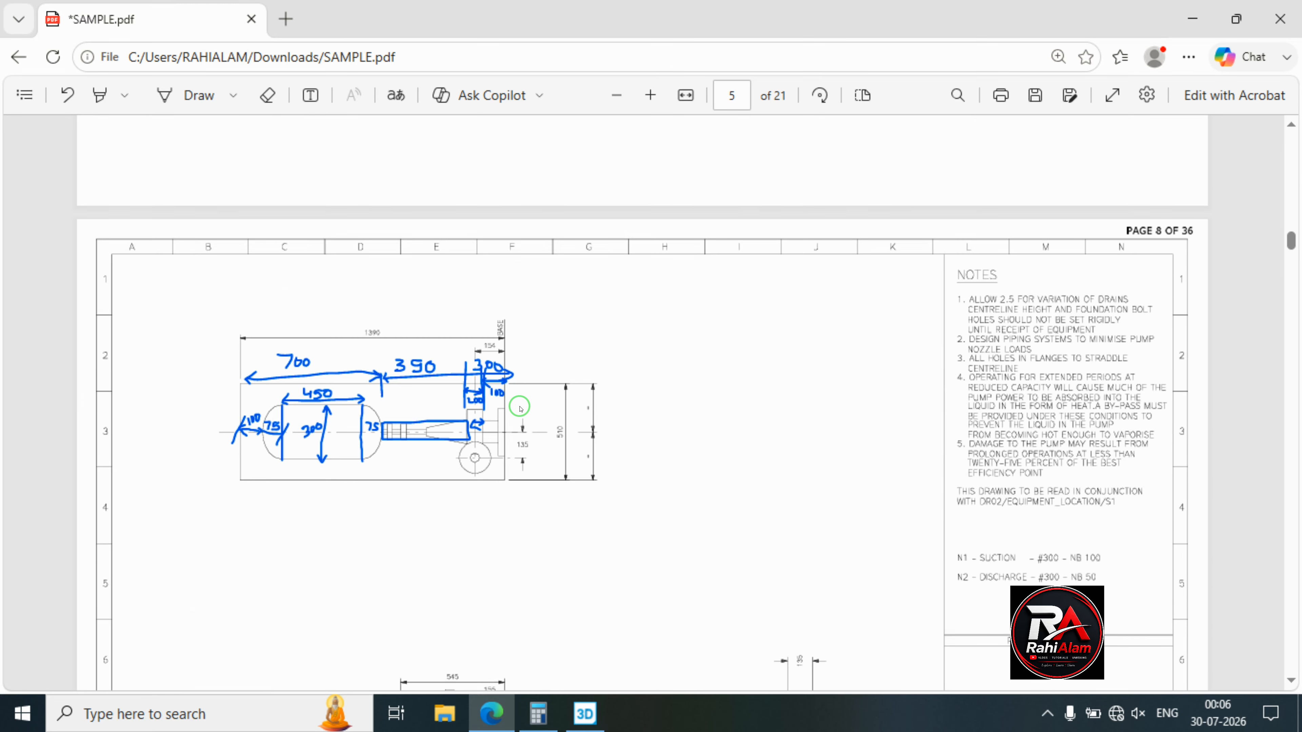
pyautogui.scroll(20, 520, 409)
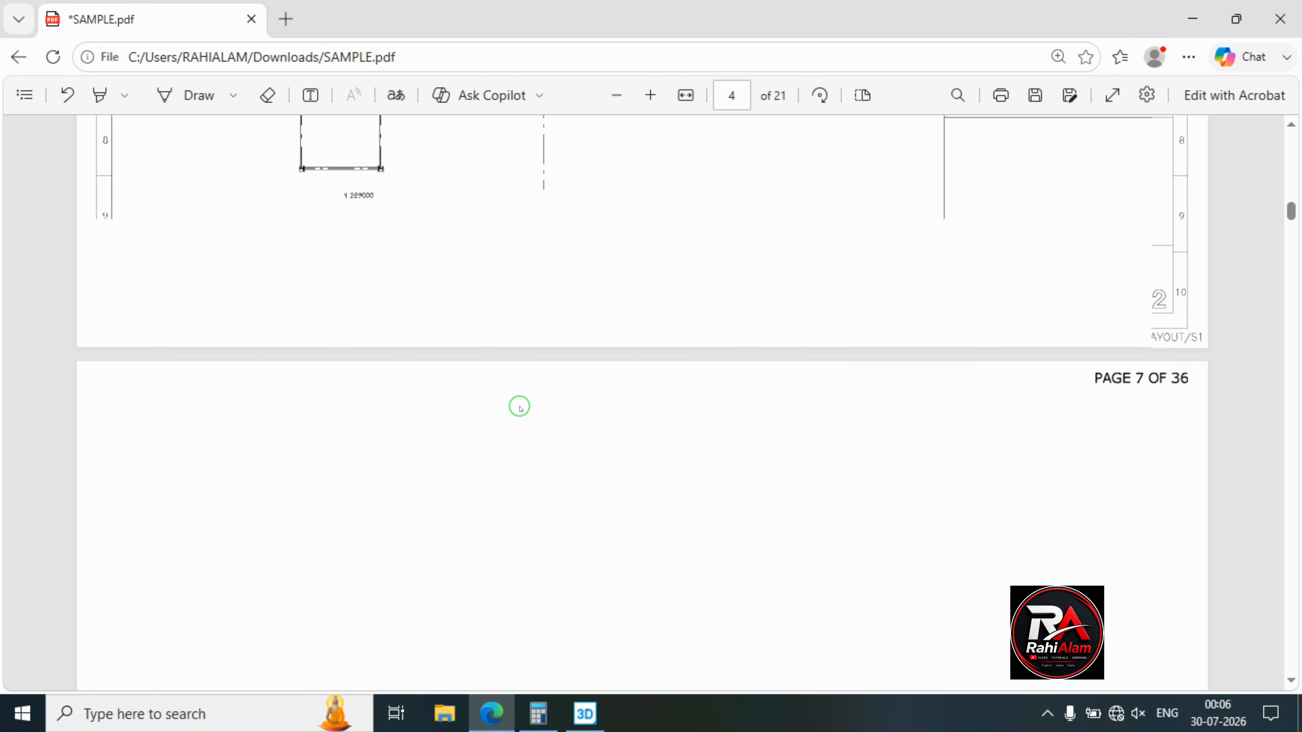
pyautogui.scroll(6, 520, 409)
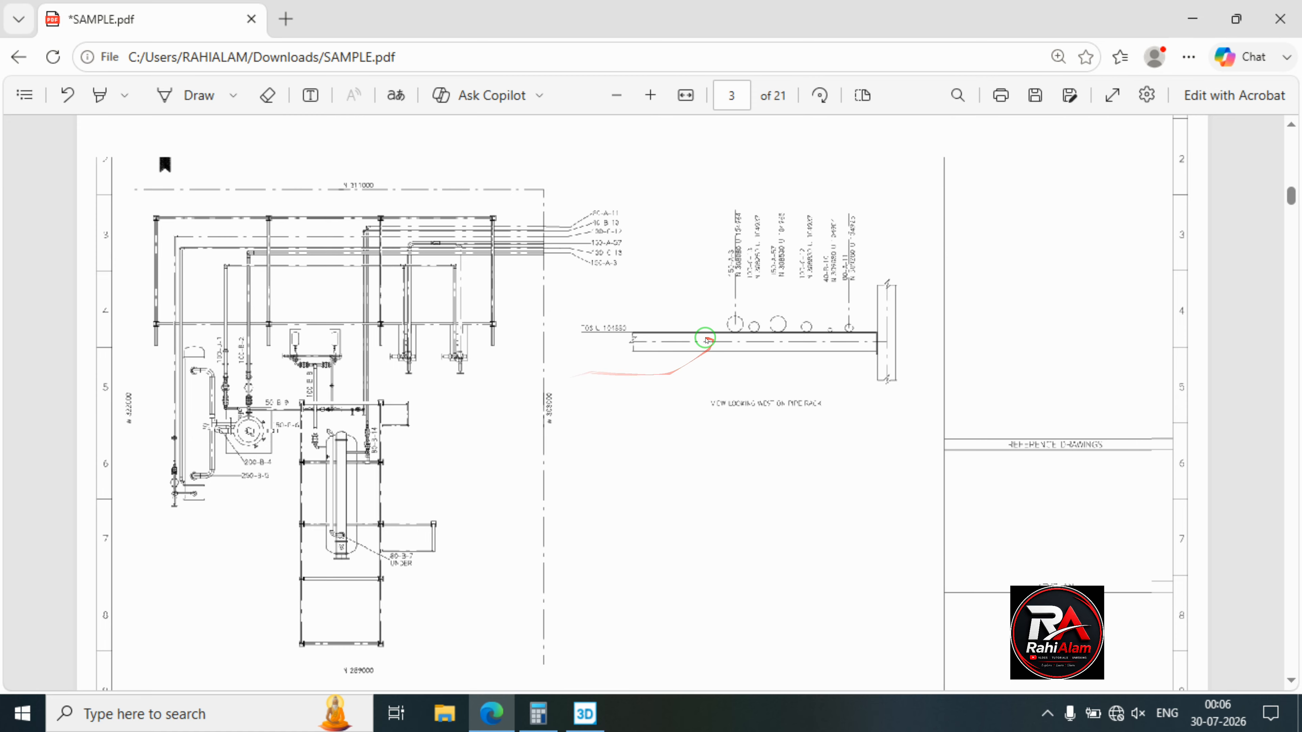
pyautogui.scroll(-2, 537, 333)
pyautogui.scroll(1, 451, 296)
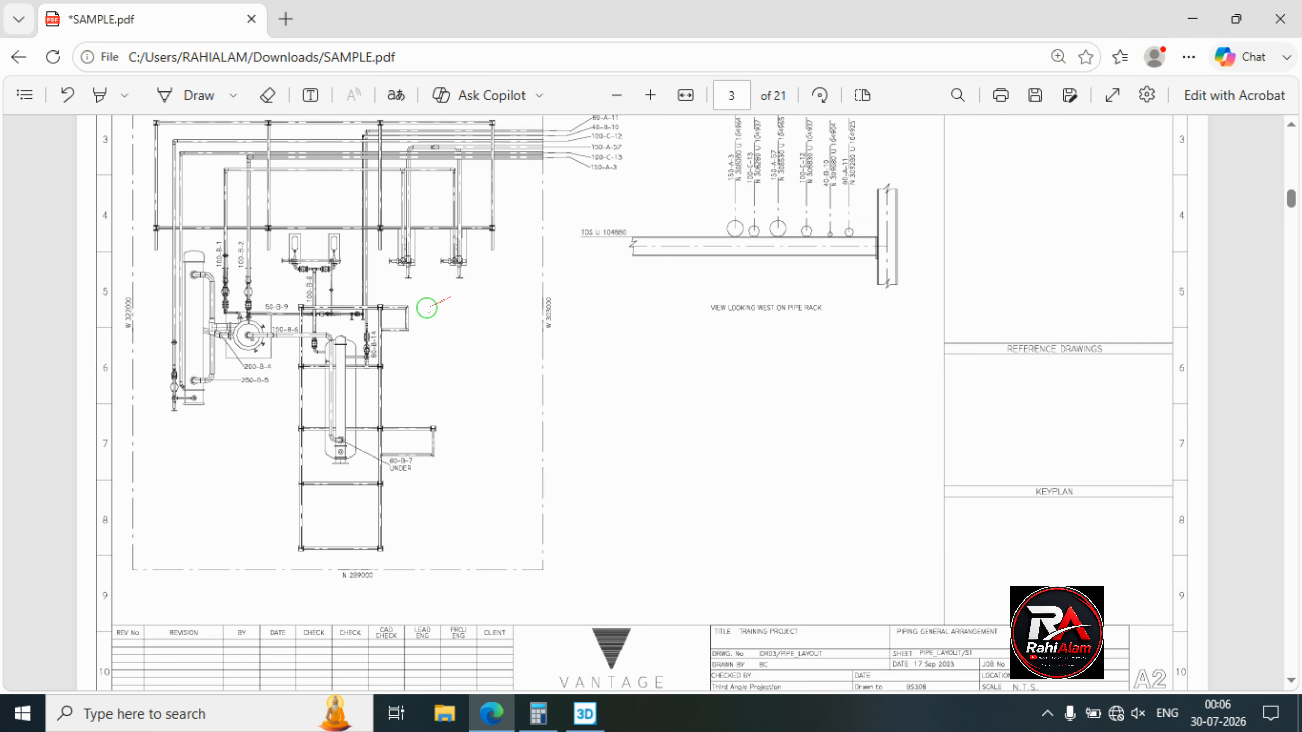
pyautogui.scroll(3, 362, 289)
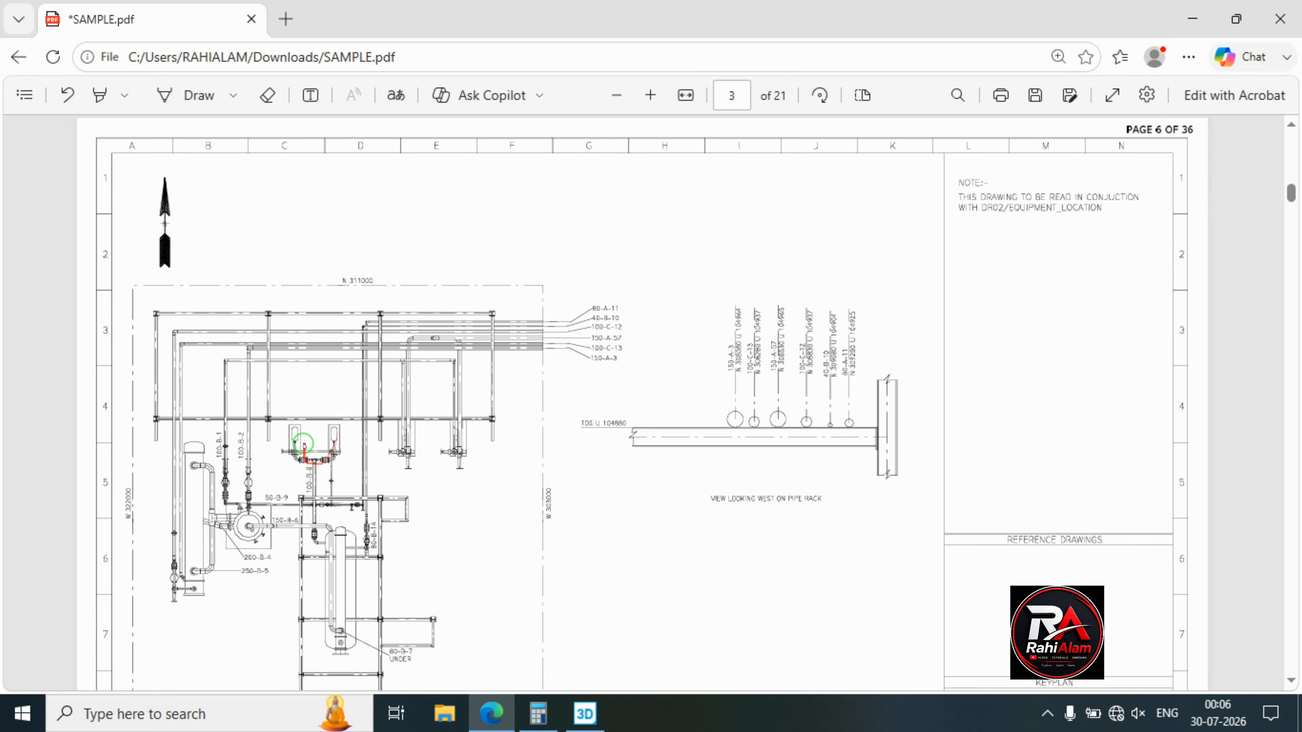
pyautogui.scroll(-3, 332, 403)
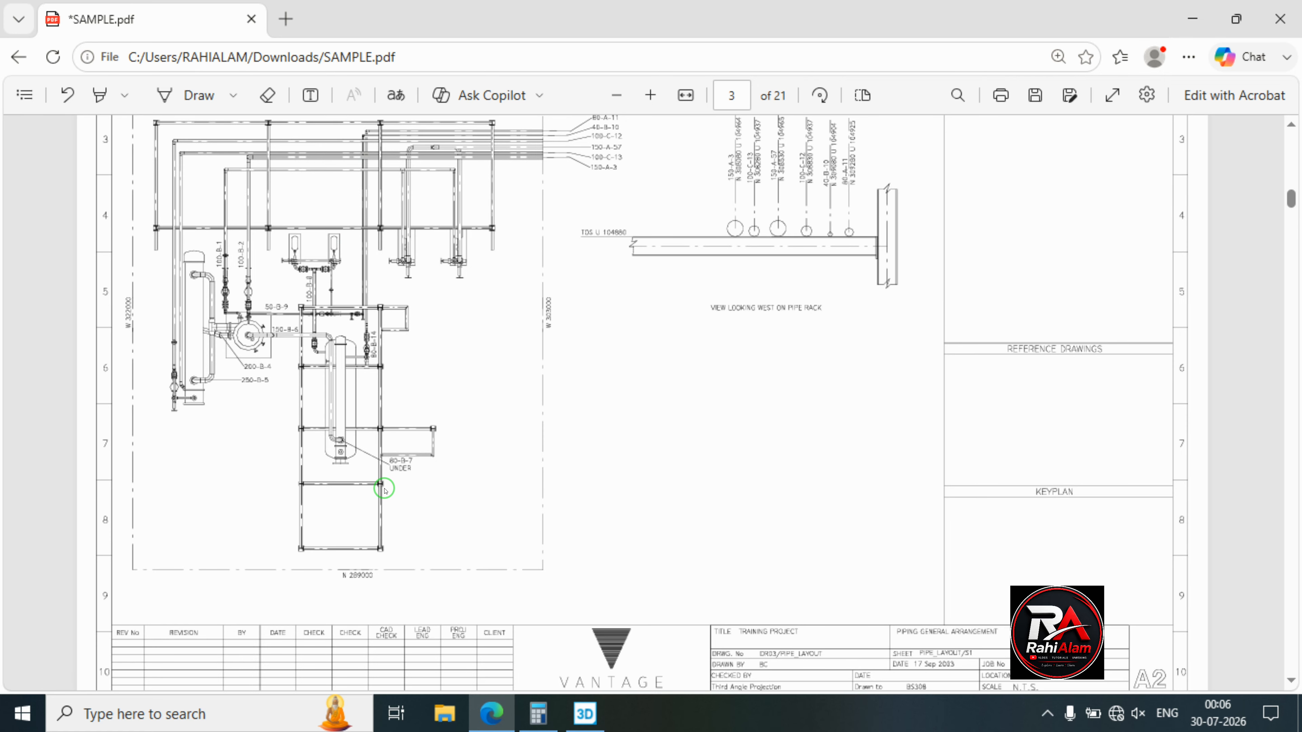
# Check E1302A and E1302B on the page 2 location plan and the page 1 site view, and switch back to the 3D model.
pyautogui.scroll(12, 393, 477)
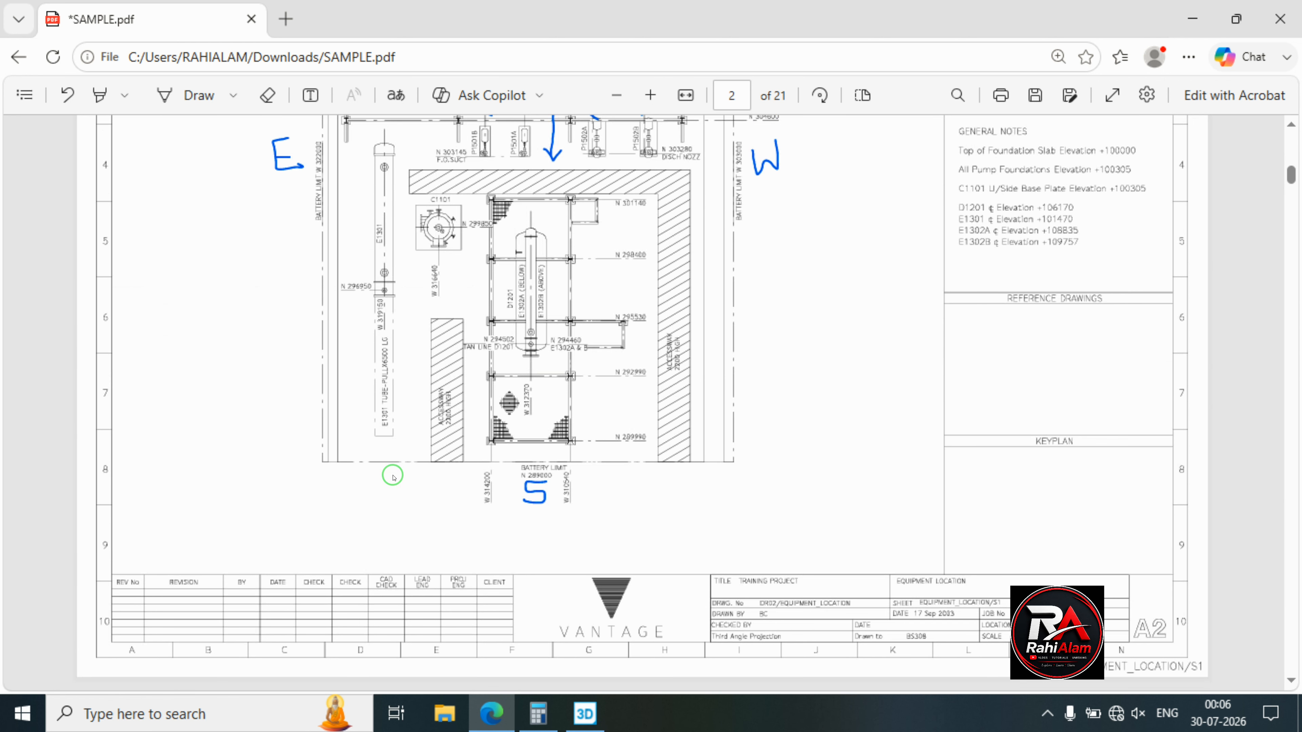
pyautogui.scroll(3, 394, 477)
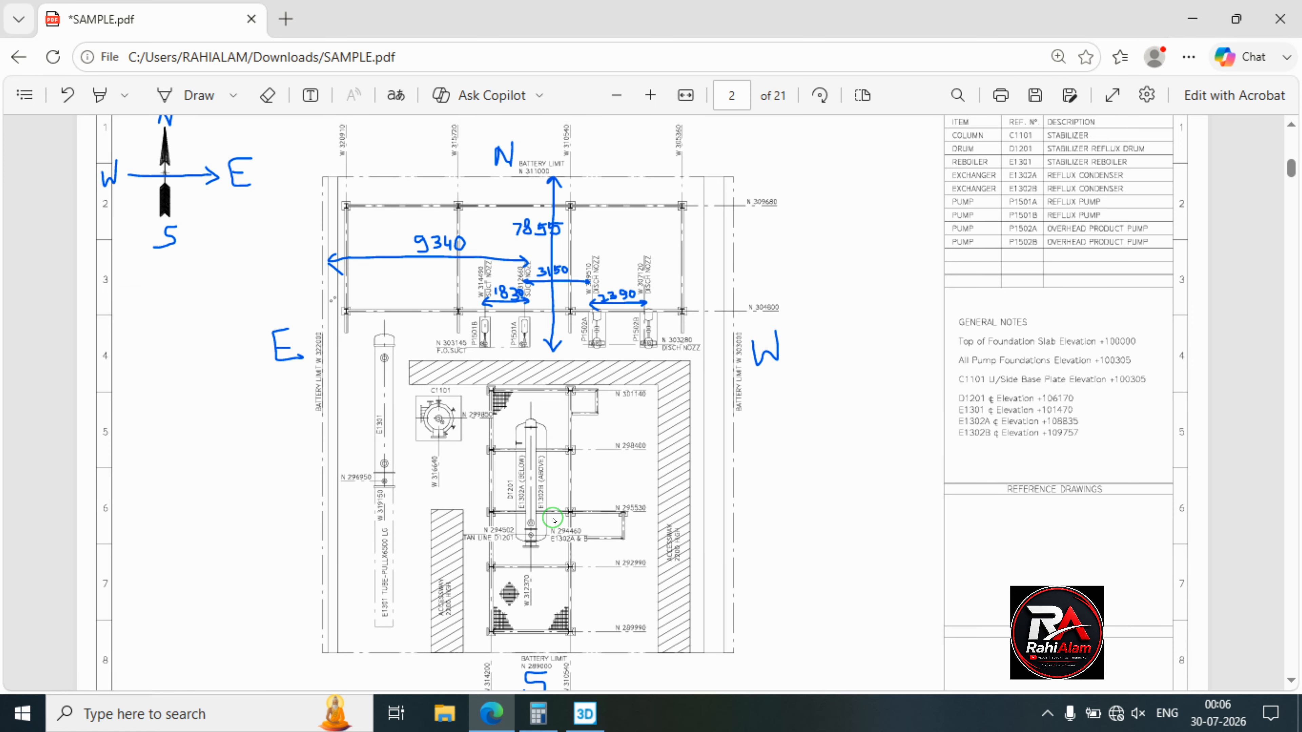
pyautogui.scroll(11, 558, 493)
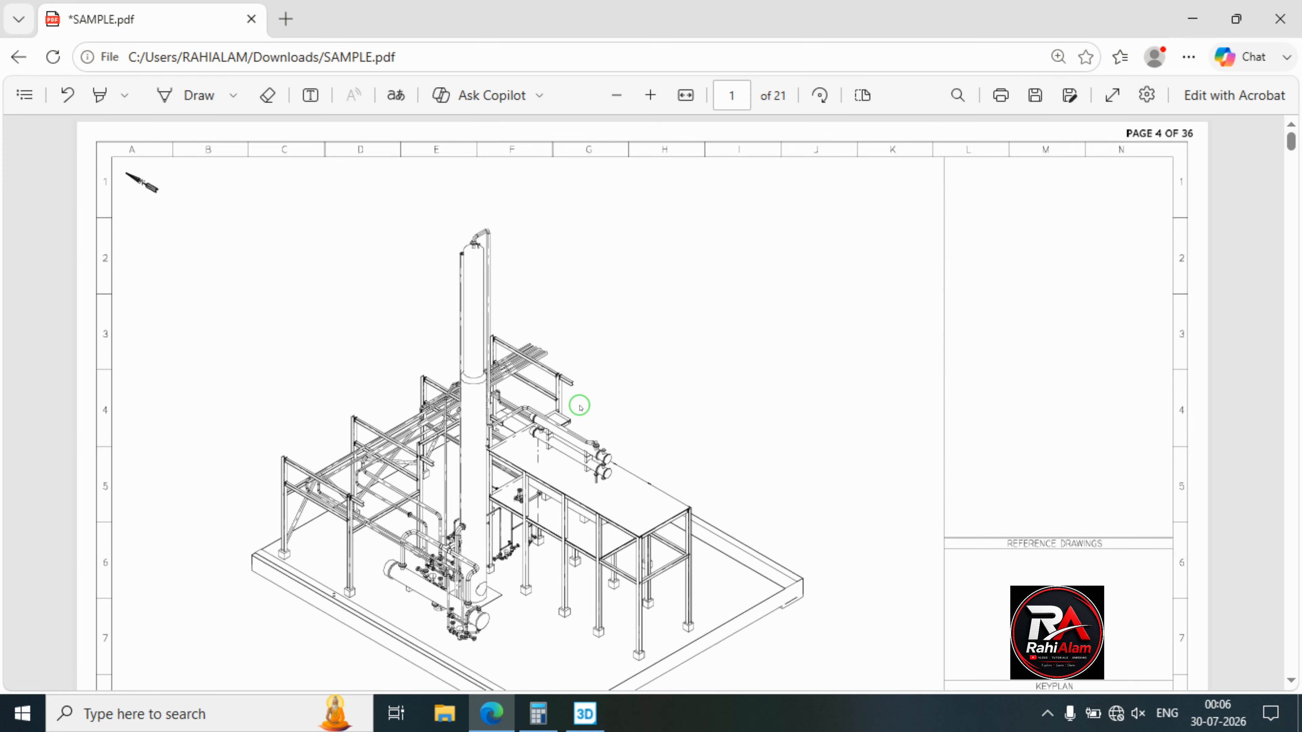
pyautogui.scroll(-2, 580, 406)
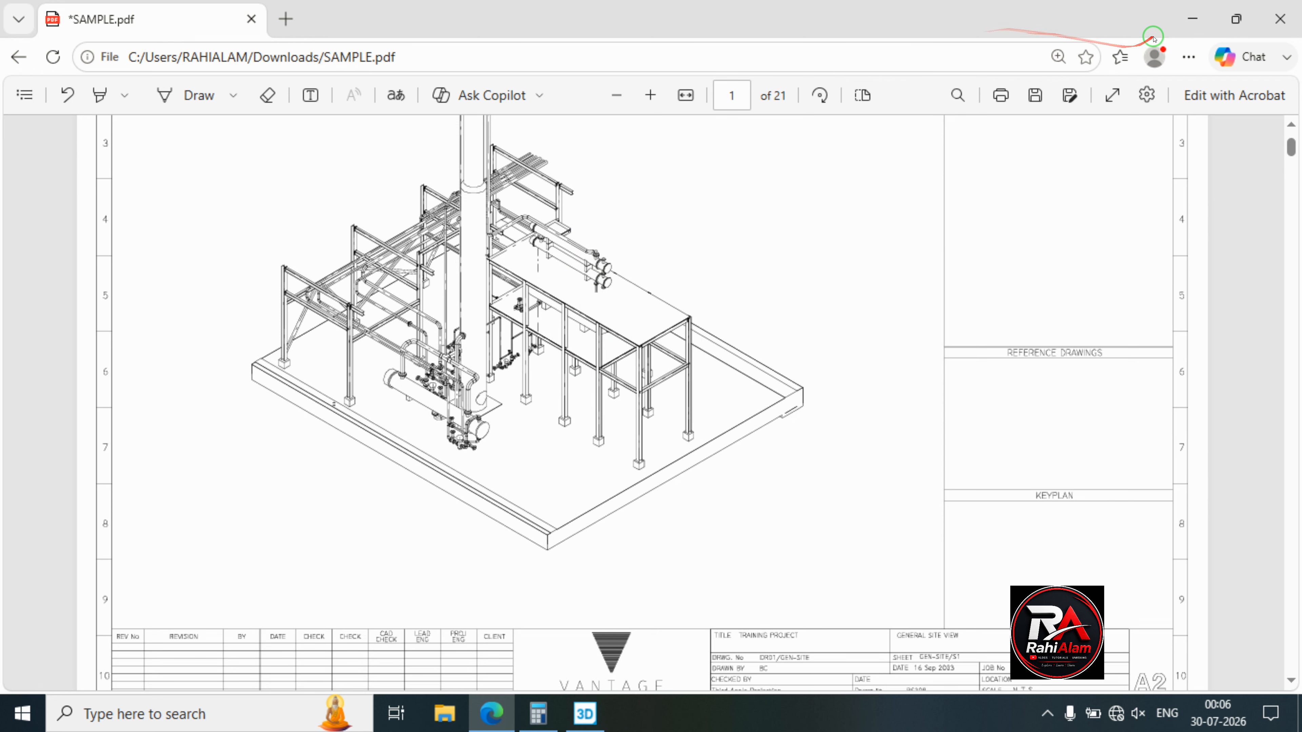
pyautogui.click(1178, 28)
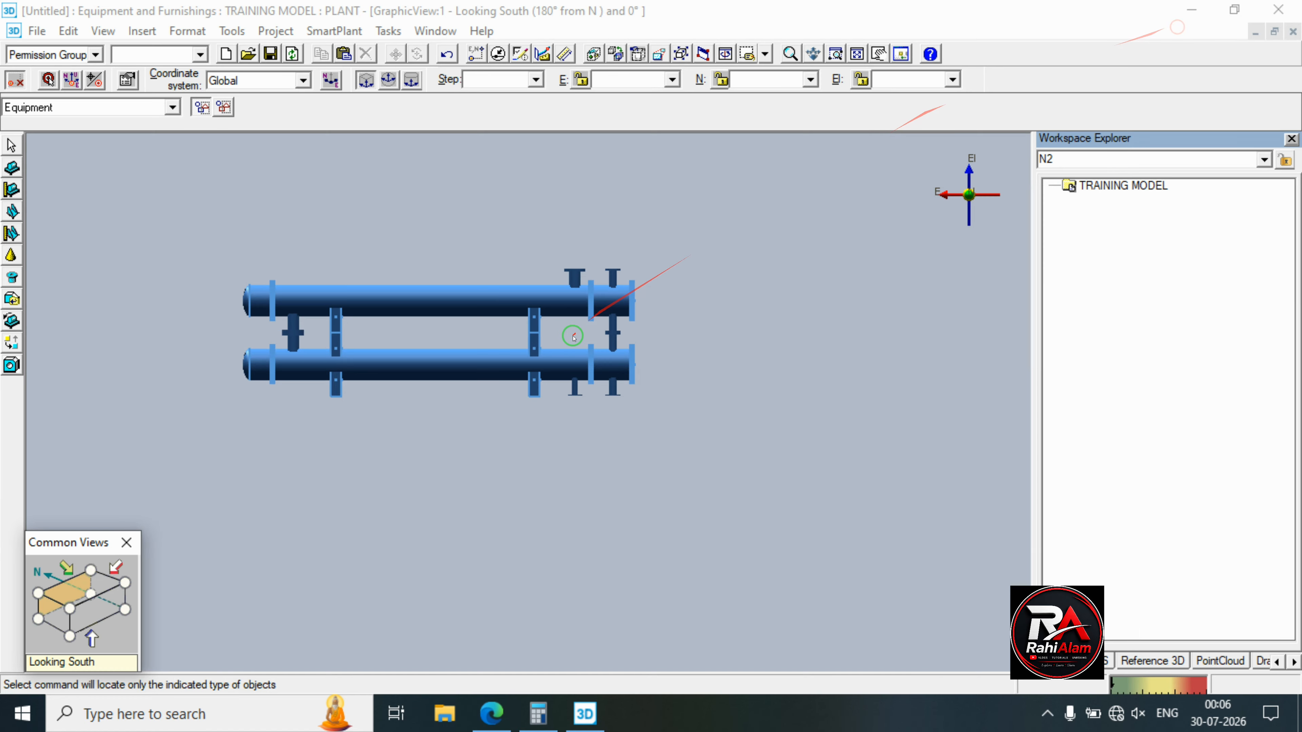
# Set the PinPoint reference at the west end of the foundation slab in the south-looking view.
pyautogui.moveTo(574, 333); pyautogui.dragTo(557, 451, button='middle')
pyautogui.scroll(-1, 558, 451)
pyautogui.scroll(-1, 558, 451)
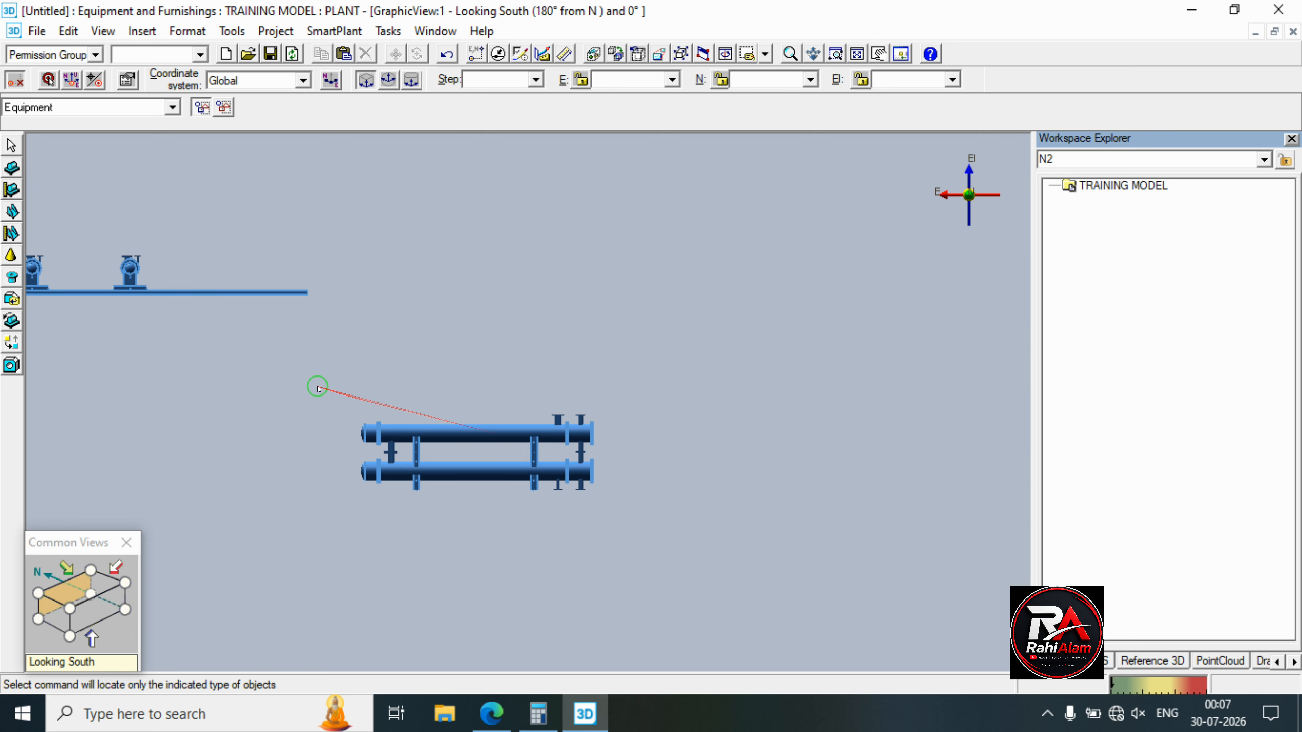
pyautogui.moveTo(323, 387); pyautogui.dragTo(502, 385, button='middle')
pyautogui.scroll(-1, 453, 374)
pyautogui.scroll(-1, 453, 375)
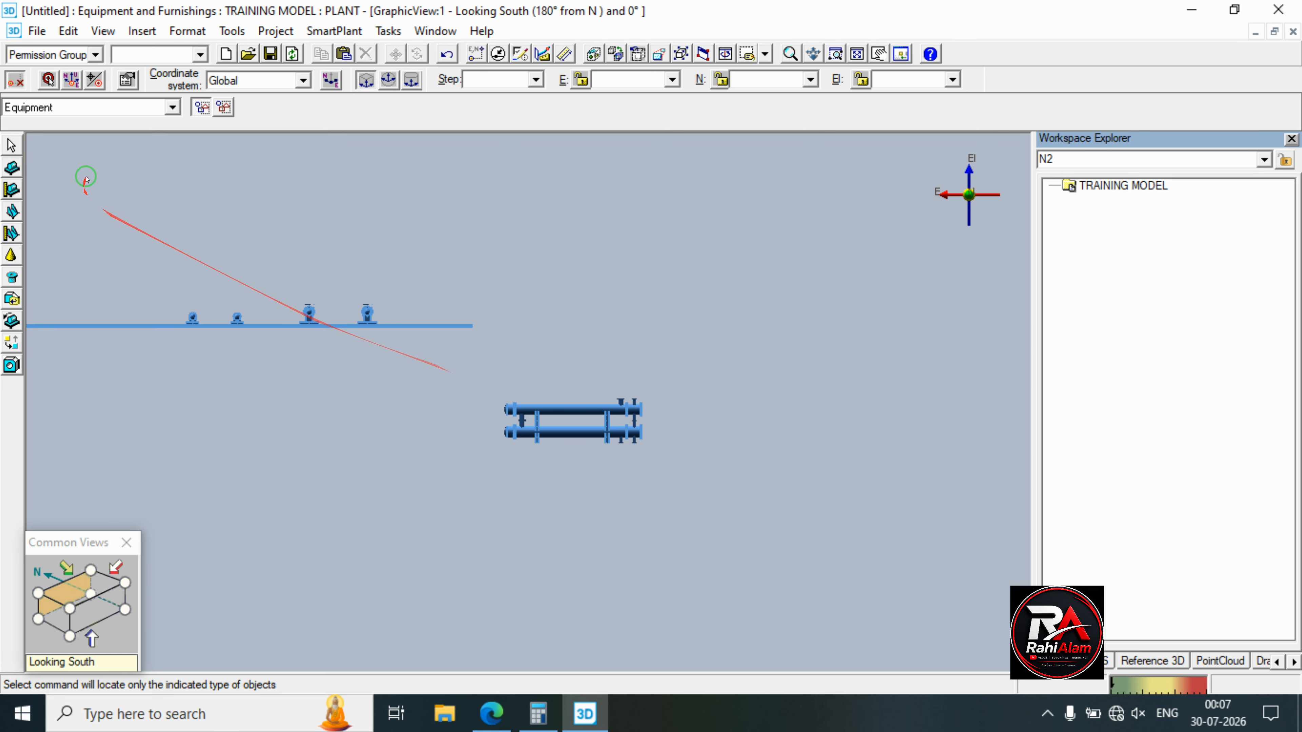
pyautogui.click(48, 80)
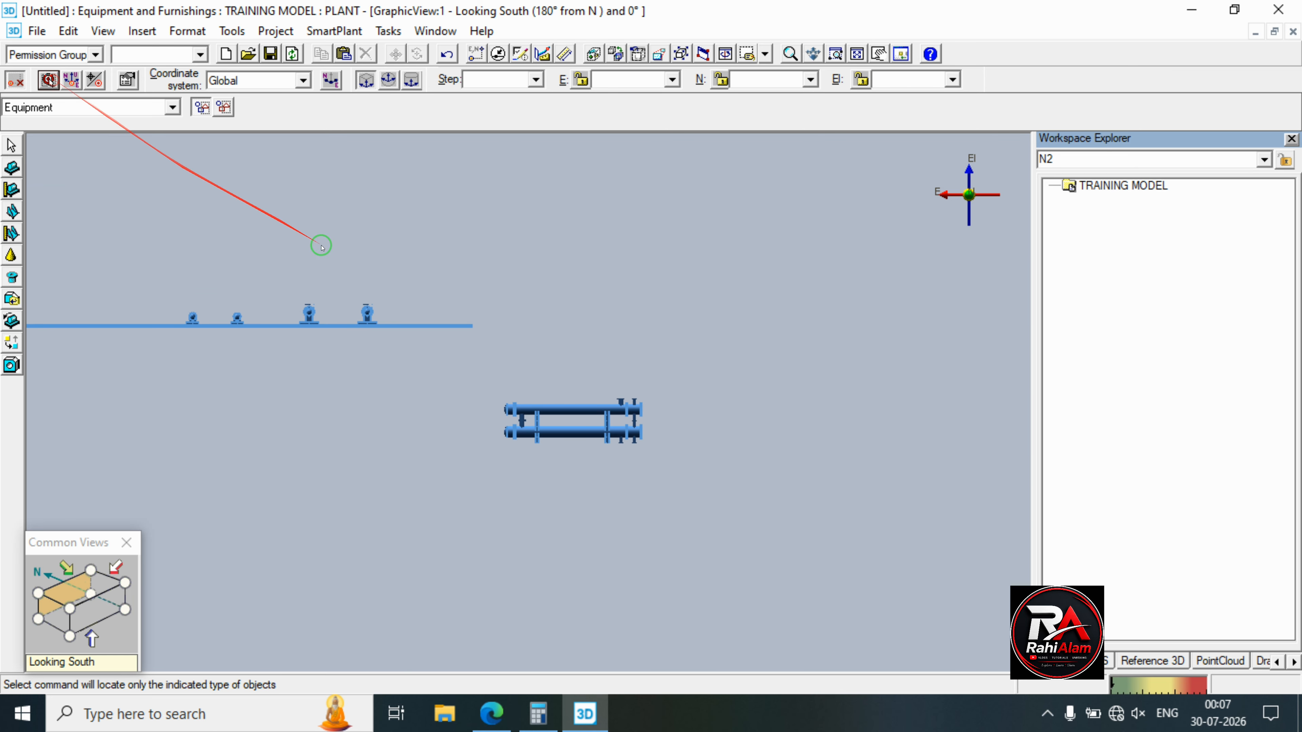
pyautogui.click(472, 328)
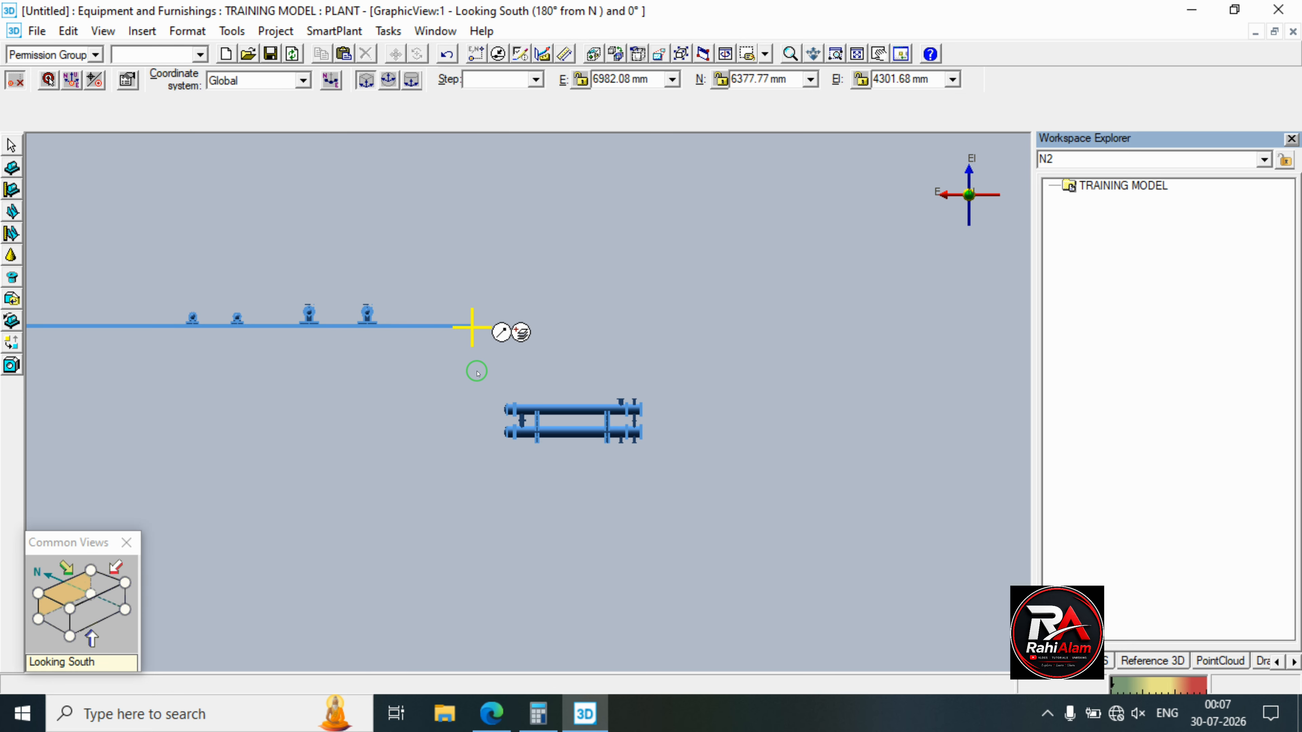
pyautogui.press('Escape')
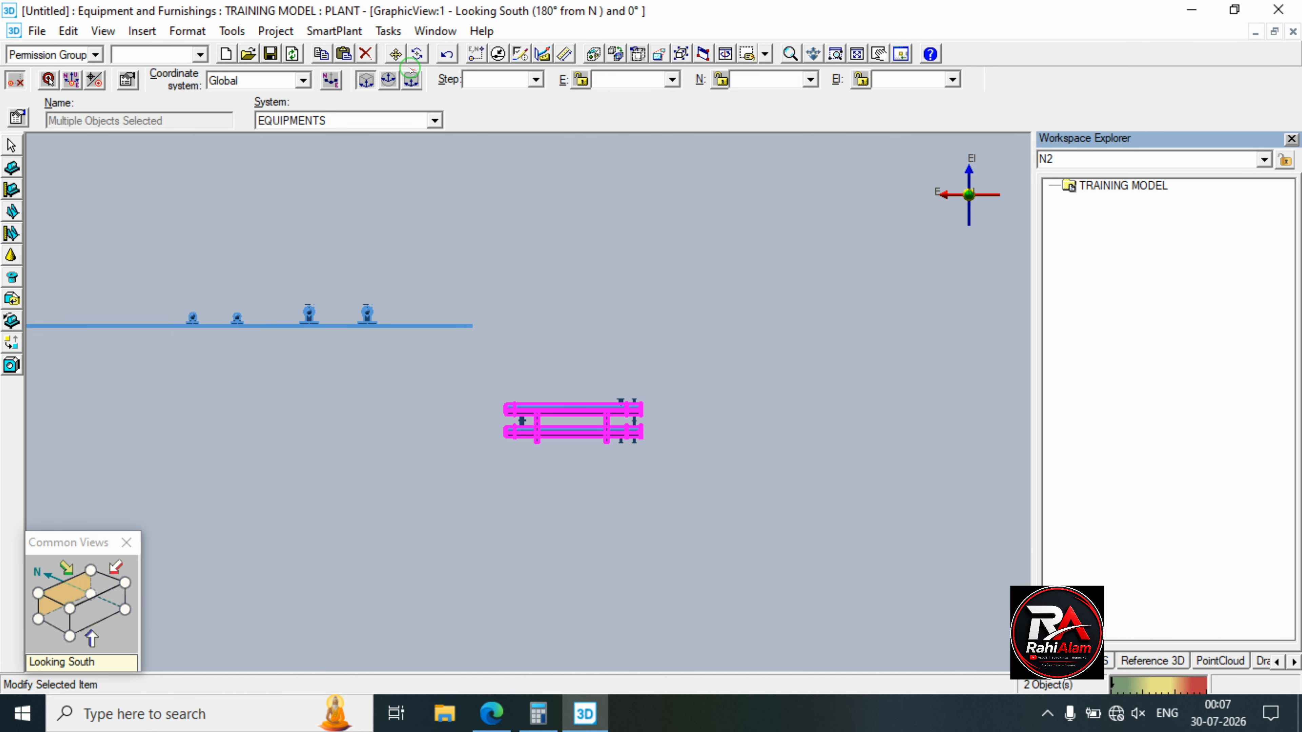
# Move the stacked pair E1302A and E1302B vertically from the lower exchanger's west end to an elevation of 10000 mm relative to the slab reference.
pyautogui.click(396, 55)
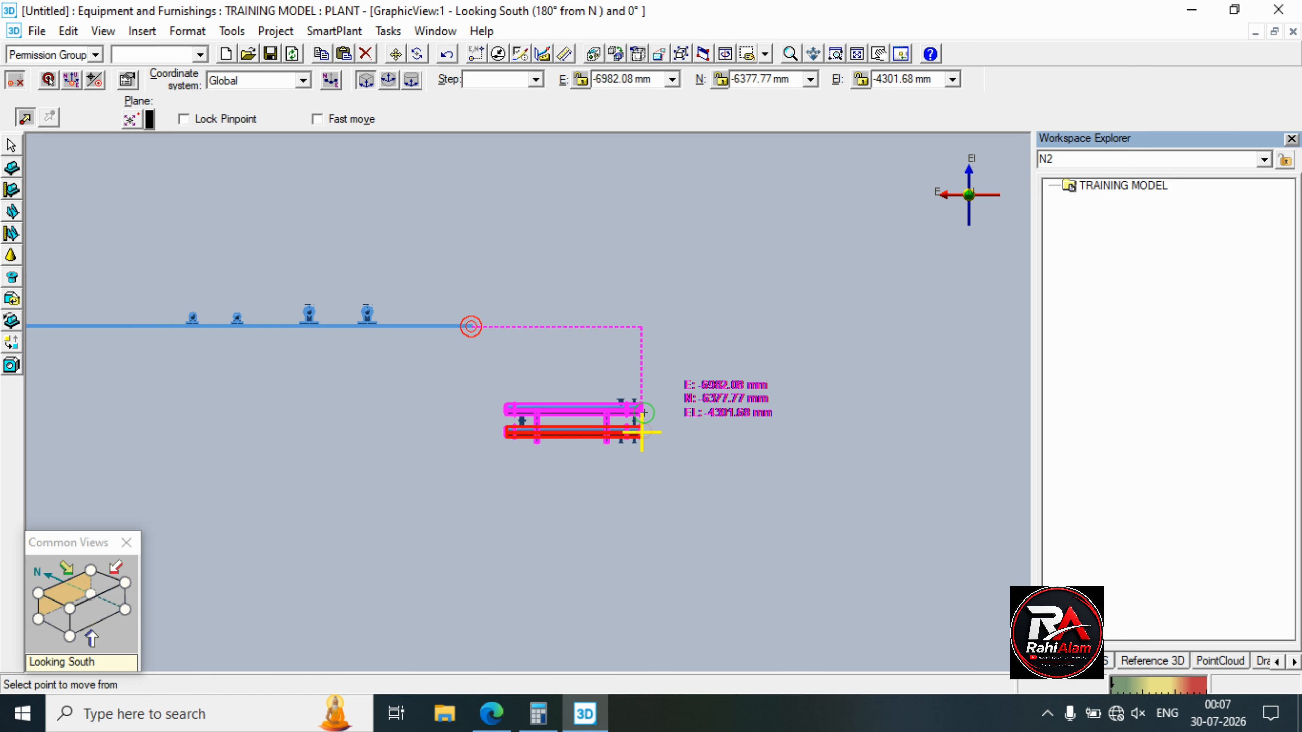
pyautogui.click(640, 369)
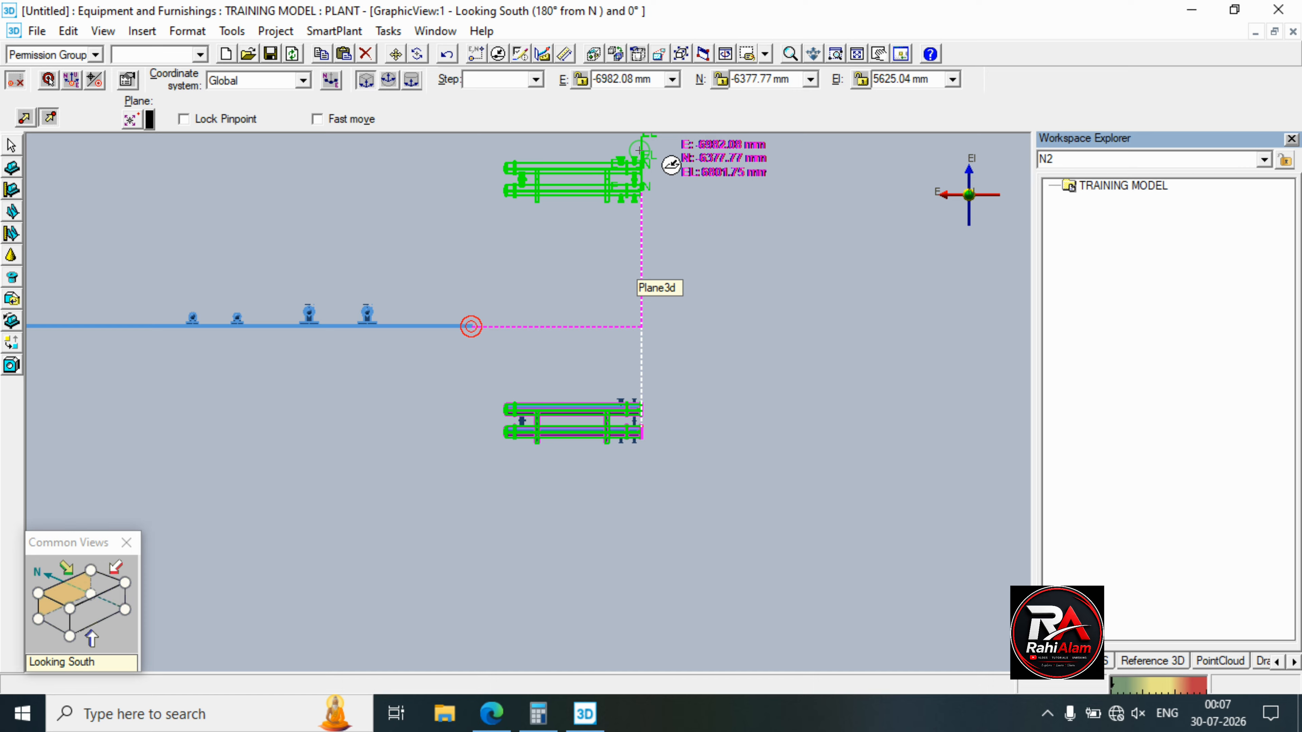
pyautogui.click(913, 79)
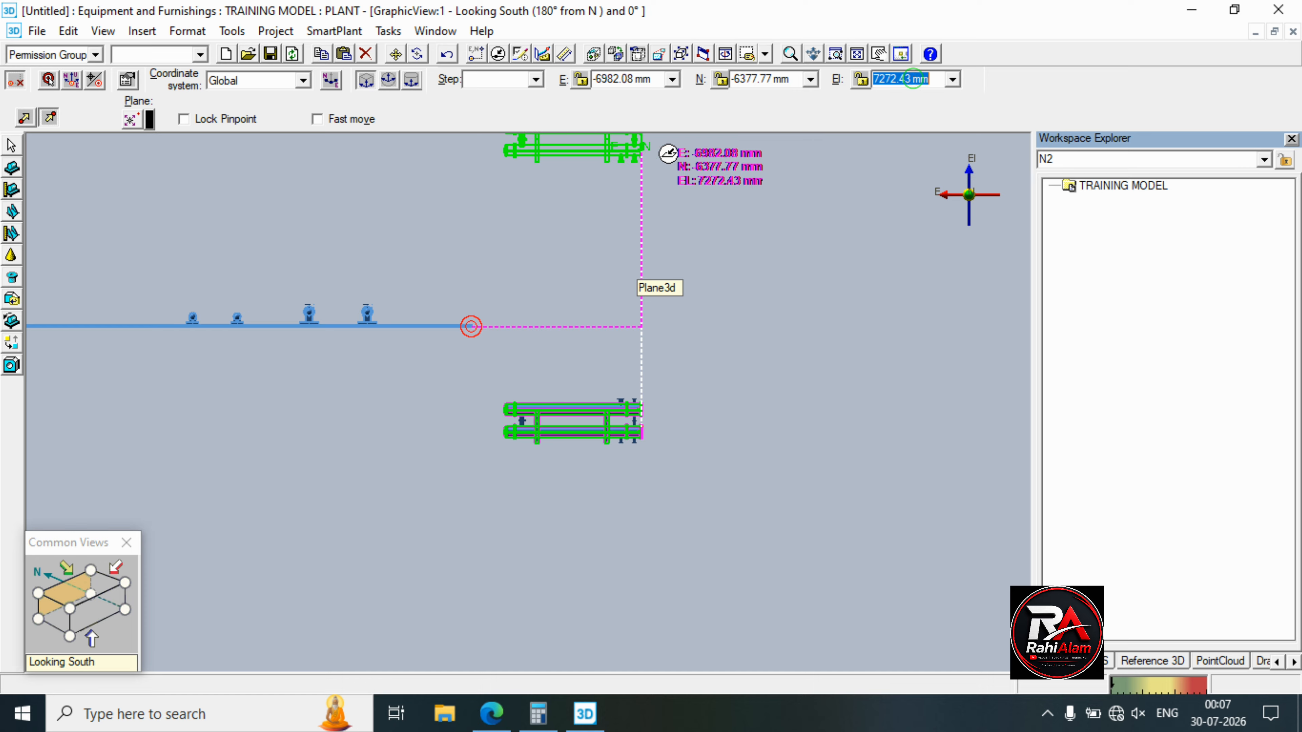
pyautogui.write('10000')
pyautogui.press('Return')
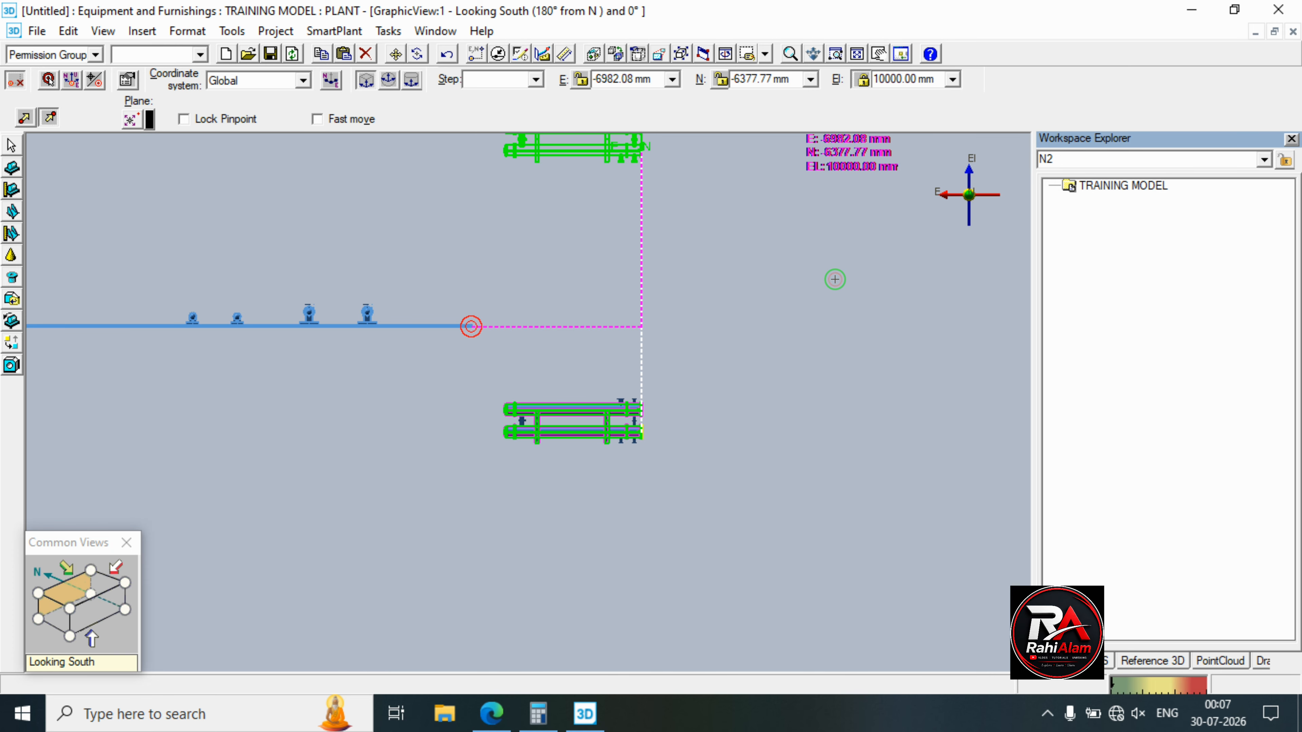
pyautogui.click(835, 280)
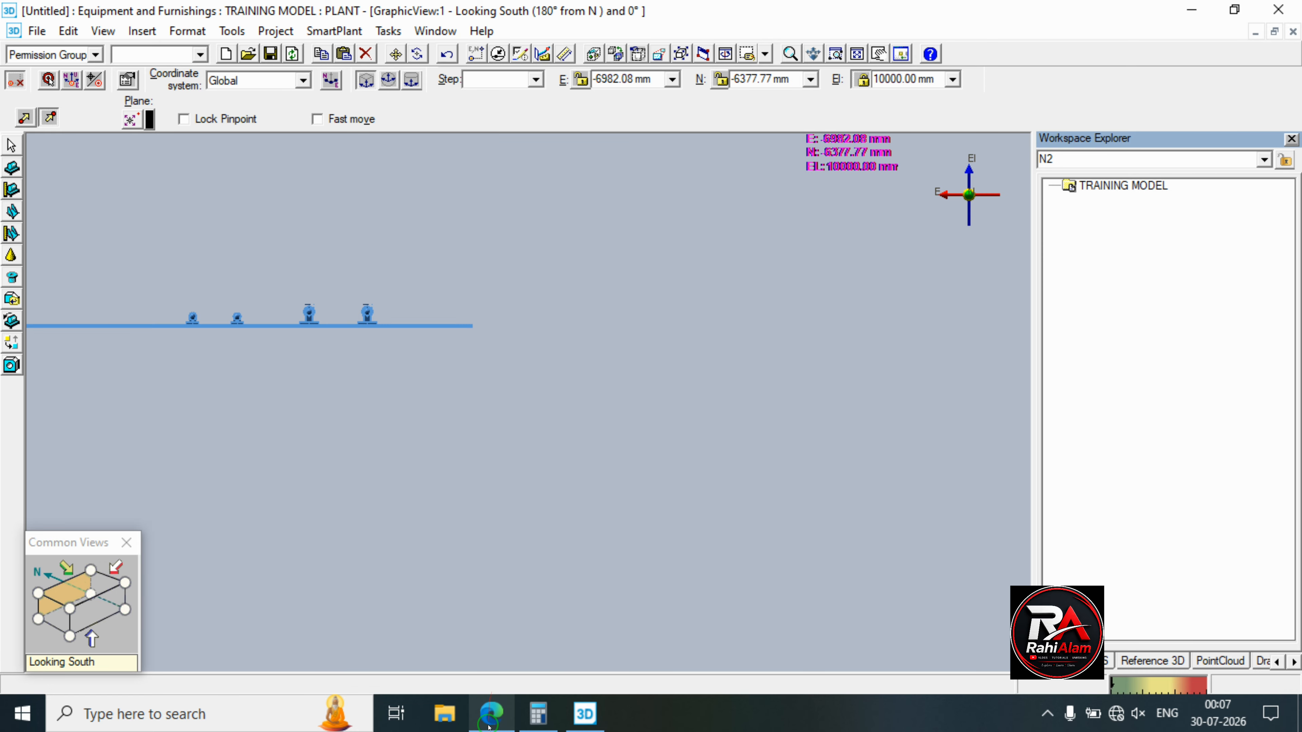
# Switch to SAMPLE.pdf, examine the orientation of E1302A and E1302B within the structure on the page 2 location plan, and return to the 3D model.
pyautogui.click(491, 714)
pyautogui.scroll(-15, 627, 421)
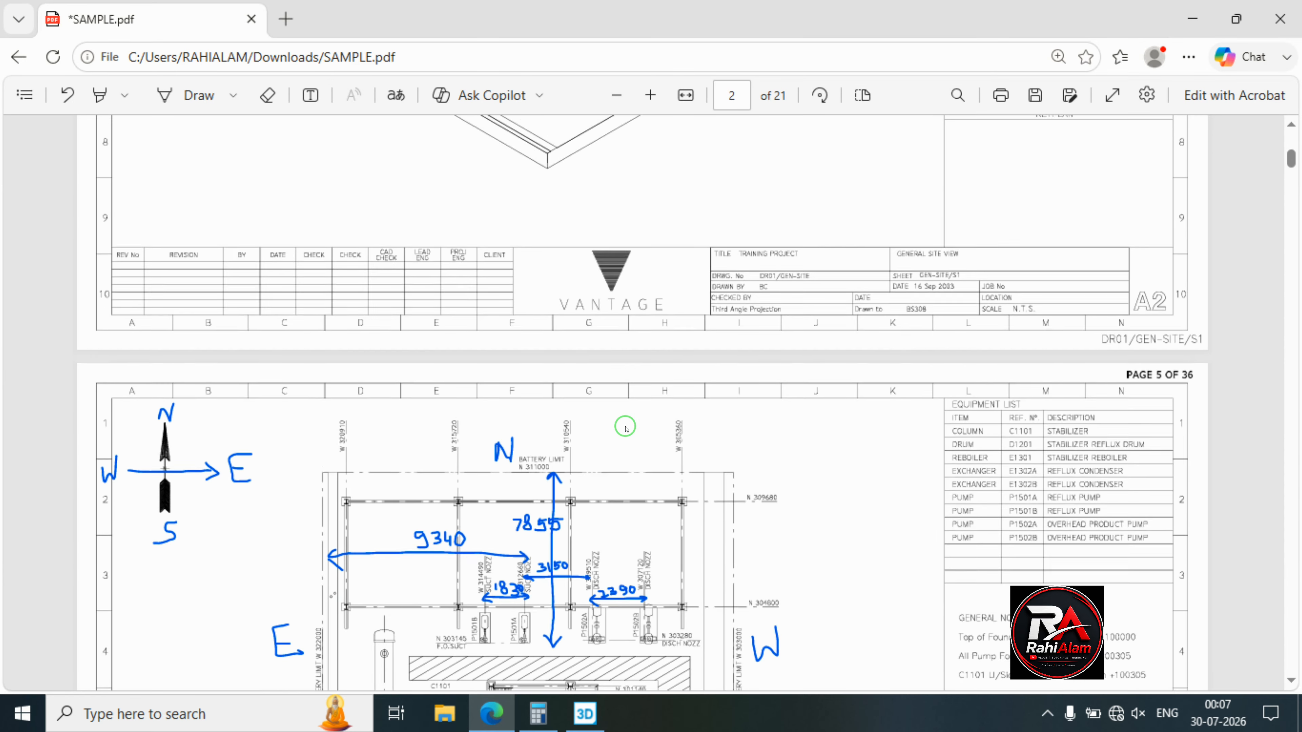
pyautogui.scroll(3, 622, 430)
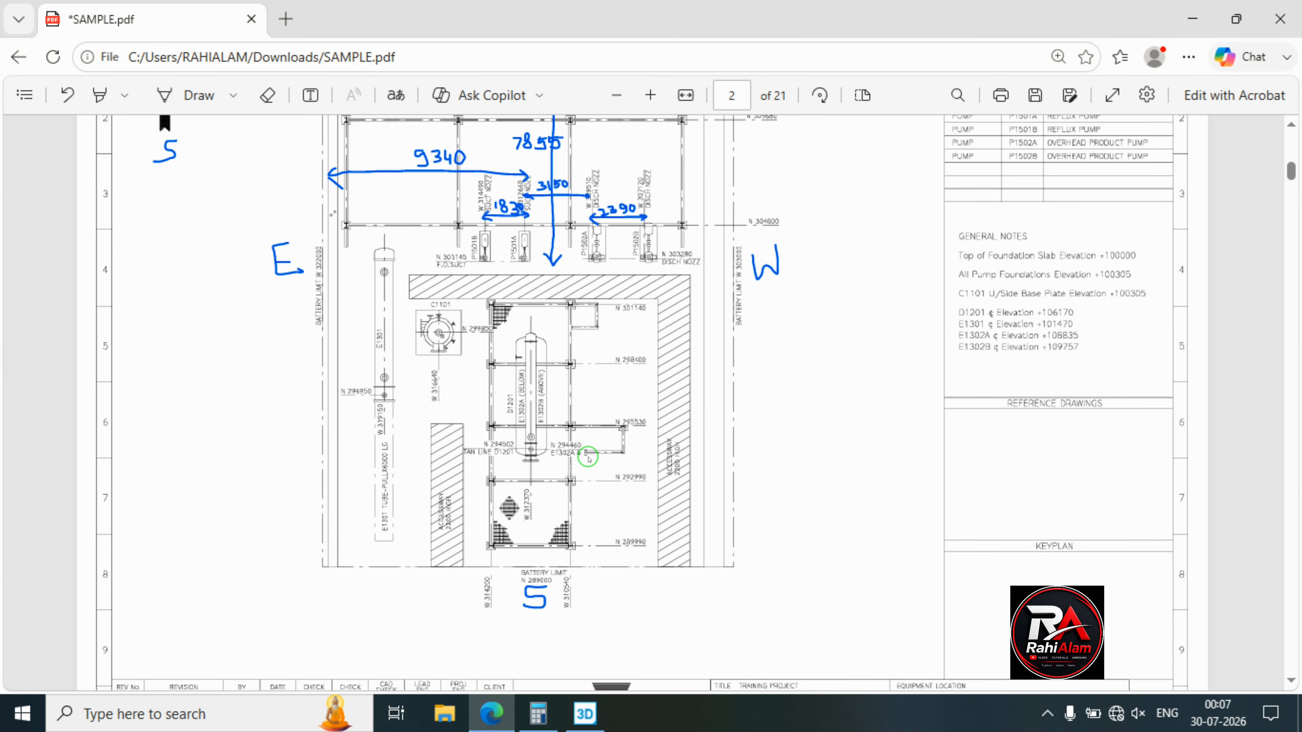
pyautogui.keyDown('ctrl'); pyautogui.scroll(1, 543, 455); pyautogui.keyUp('ctrl')
pyautogui.keyDown('ctrl'); pyautogui.scroll(2, 543, 455); pyautogui.keyUp('ctrl')
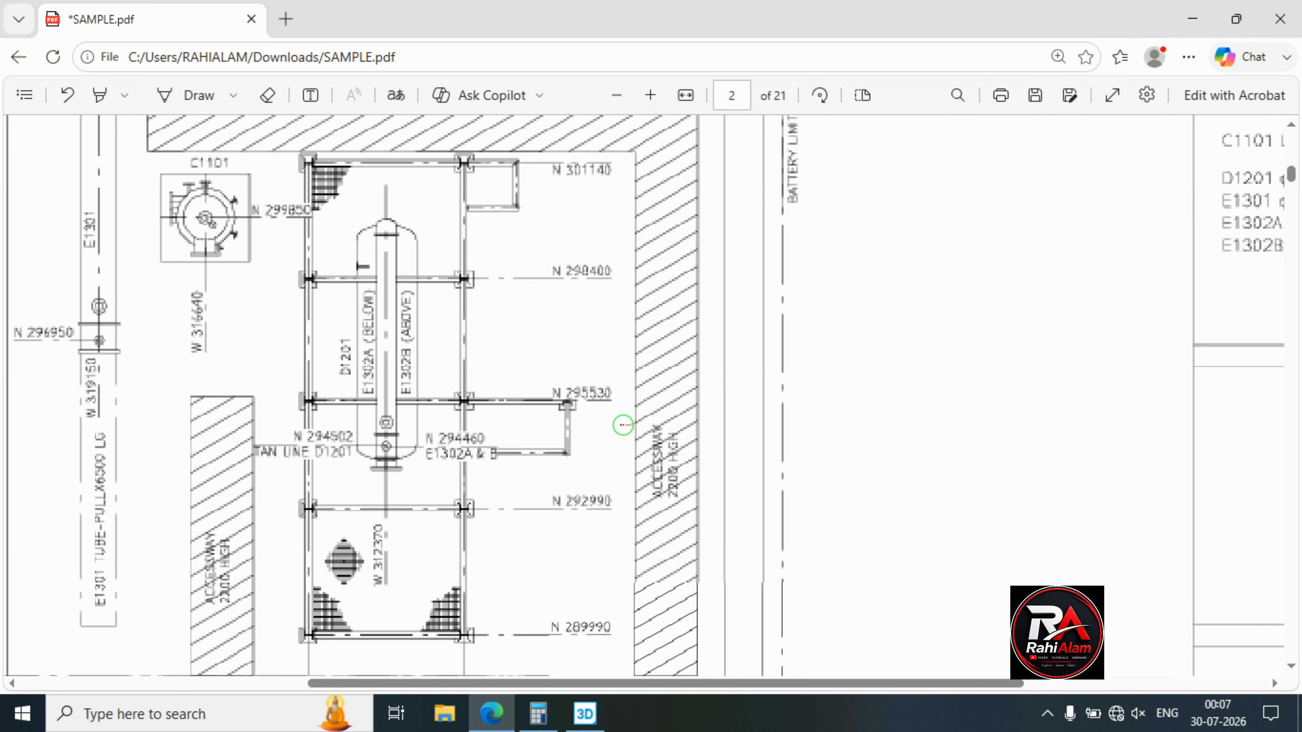
pyautogui.hscroll(-3, 569, 430)
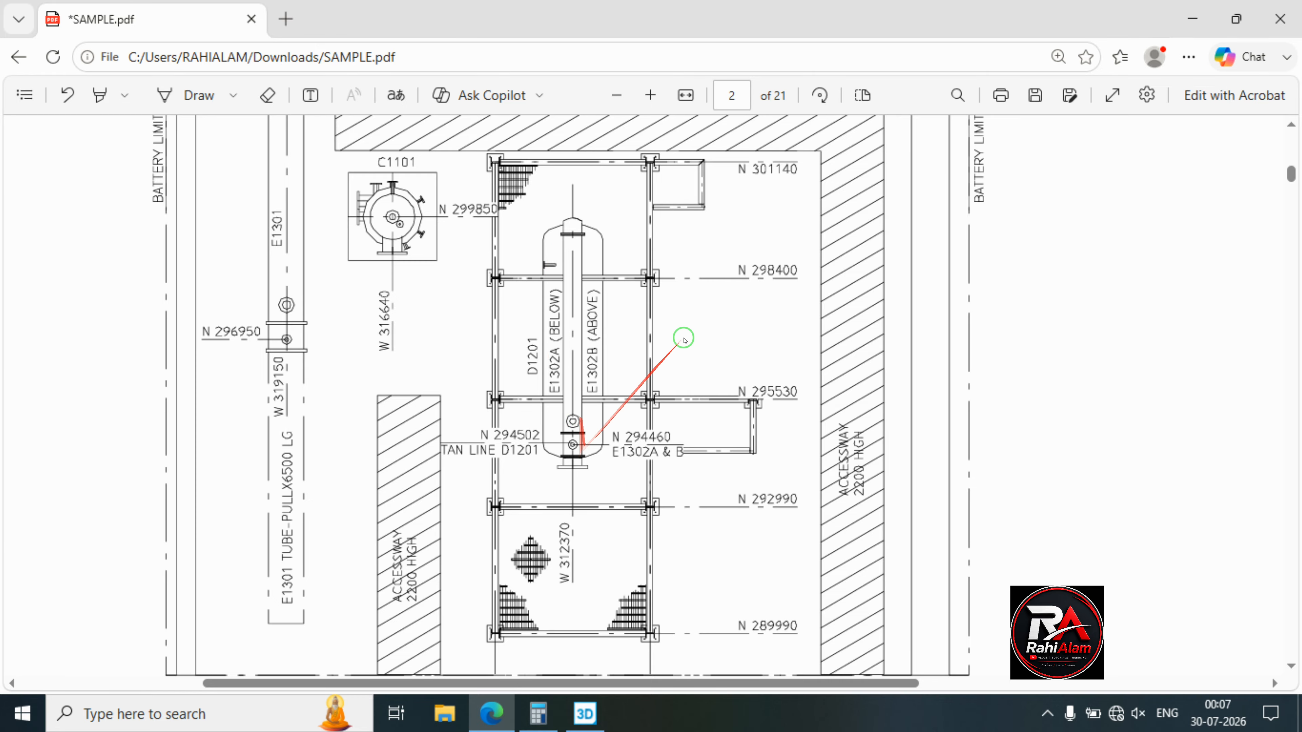
pyautogui.click(1195, 21)
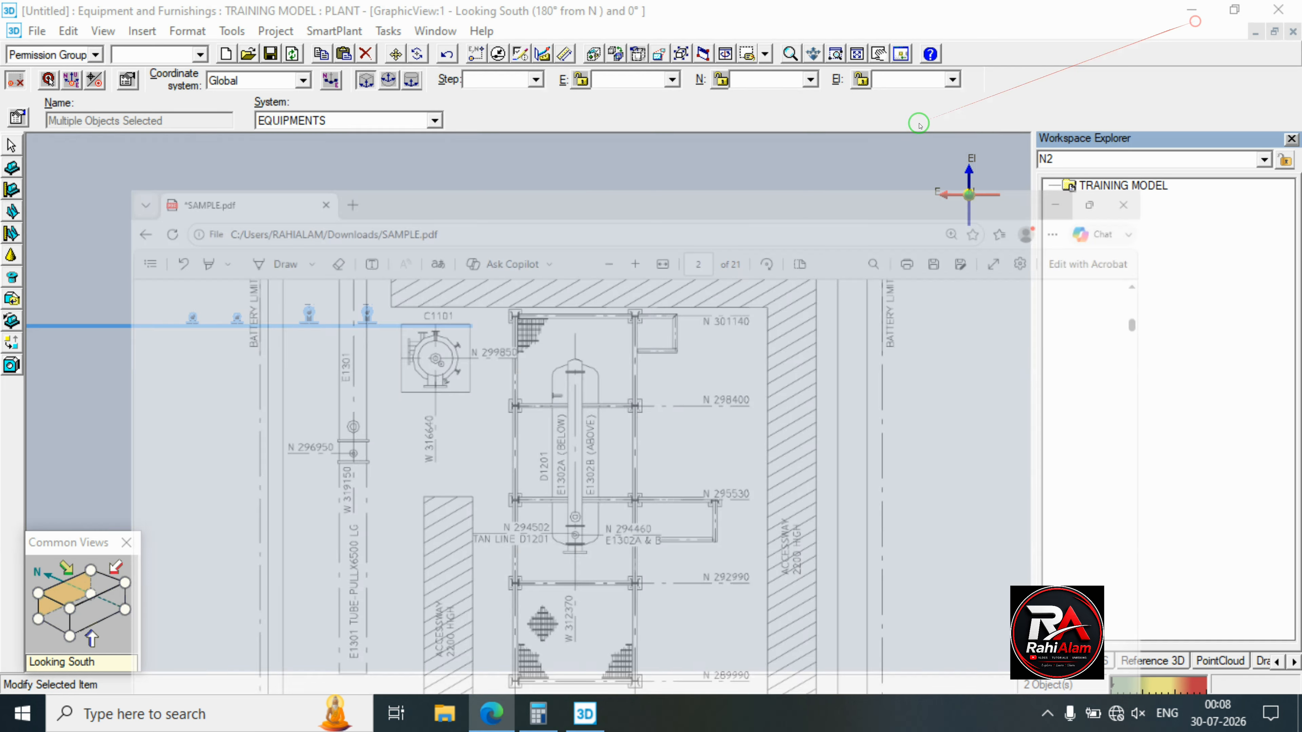
# Rotate the stacked exchanger pair 90° about the Up/Down axis in plan view.
pyautogui.click(68, 586)
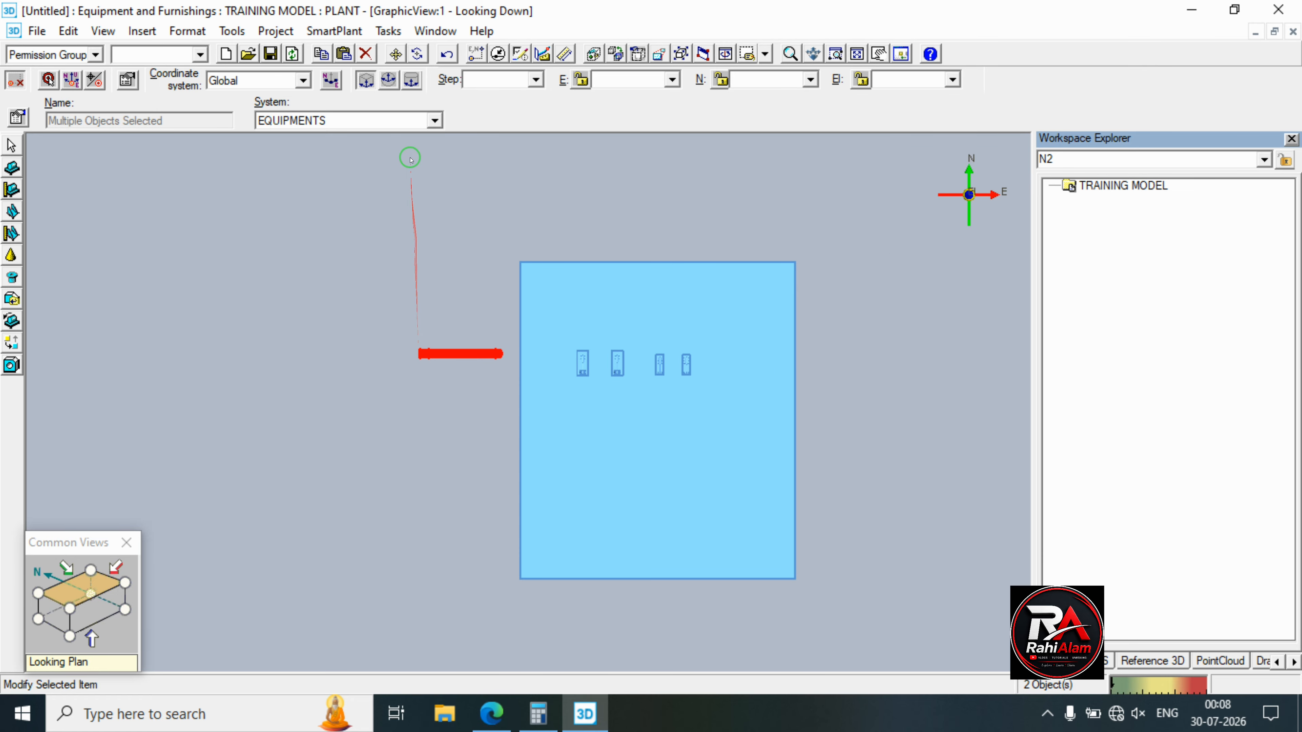
pyautogui.click(416, 54)
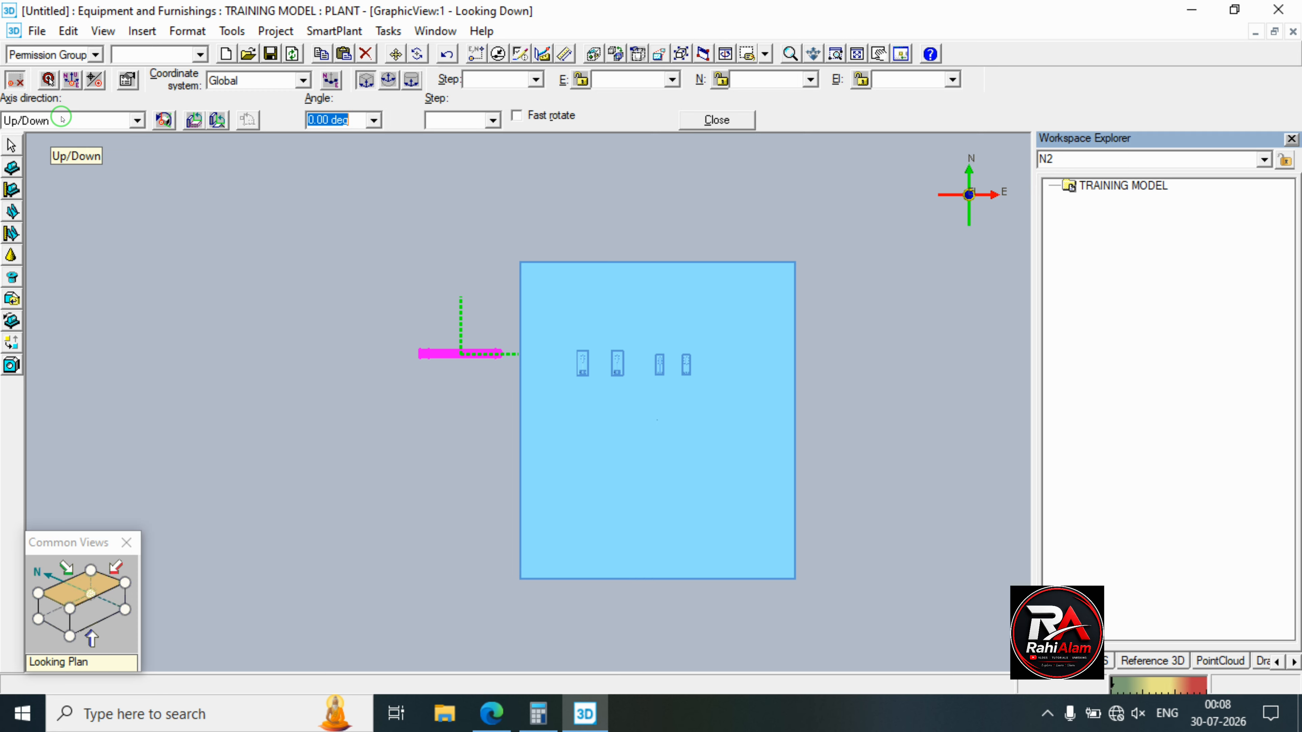
pyautogui.click(350, 119)
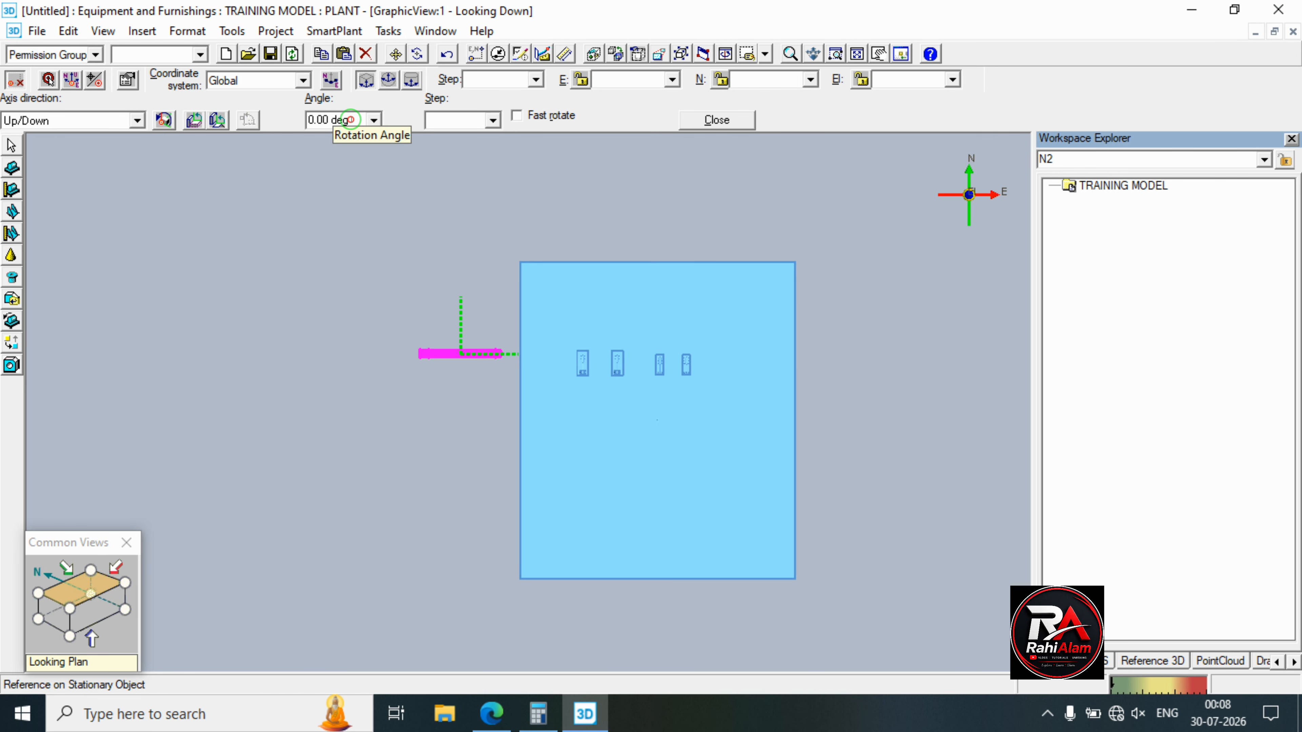
pyautogui.moveTo(351, 119); pyautogui.dragTo(259, 104)
pyautogui.write('90')
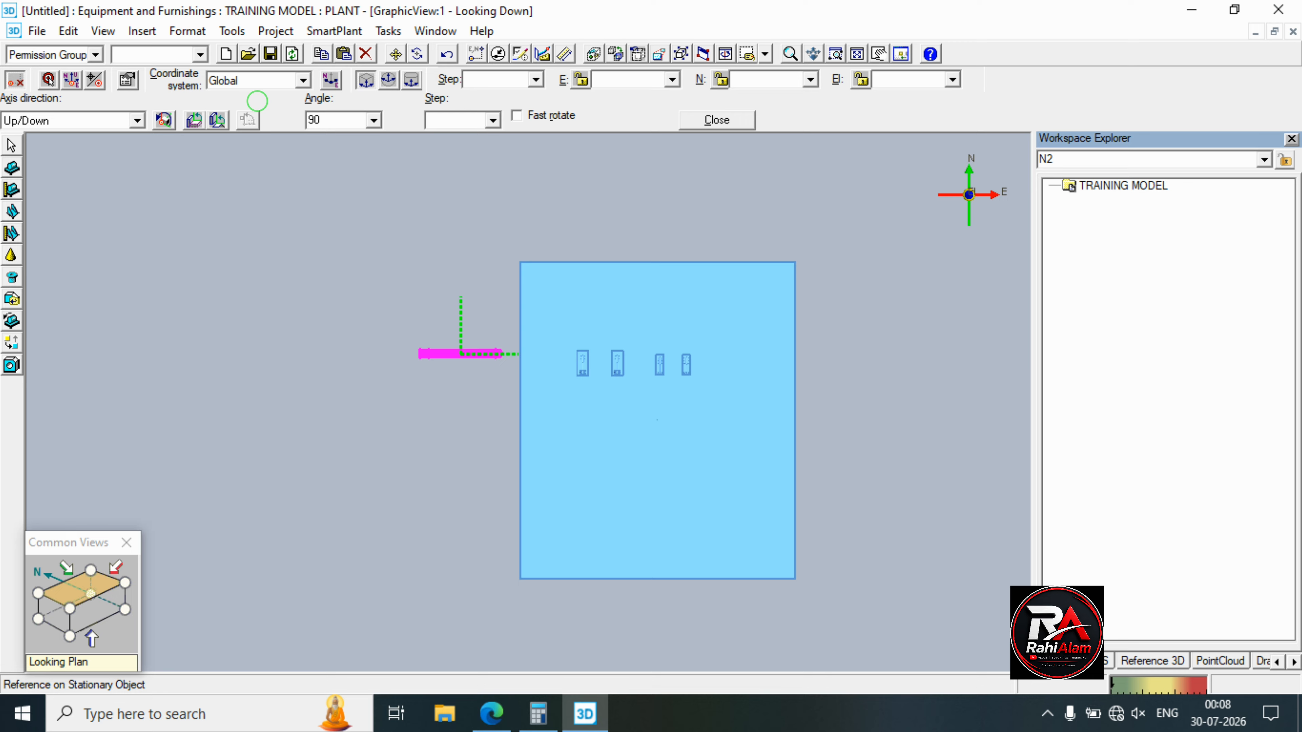
pyautogui.press('Return')
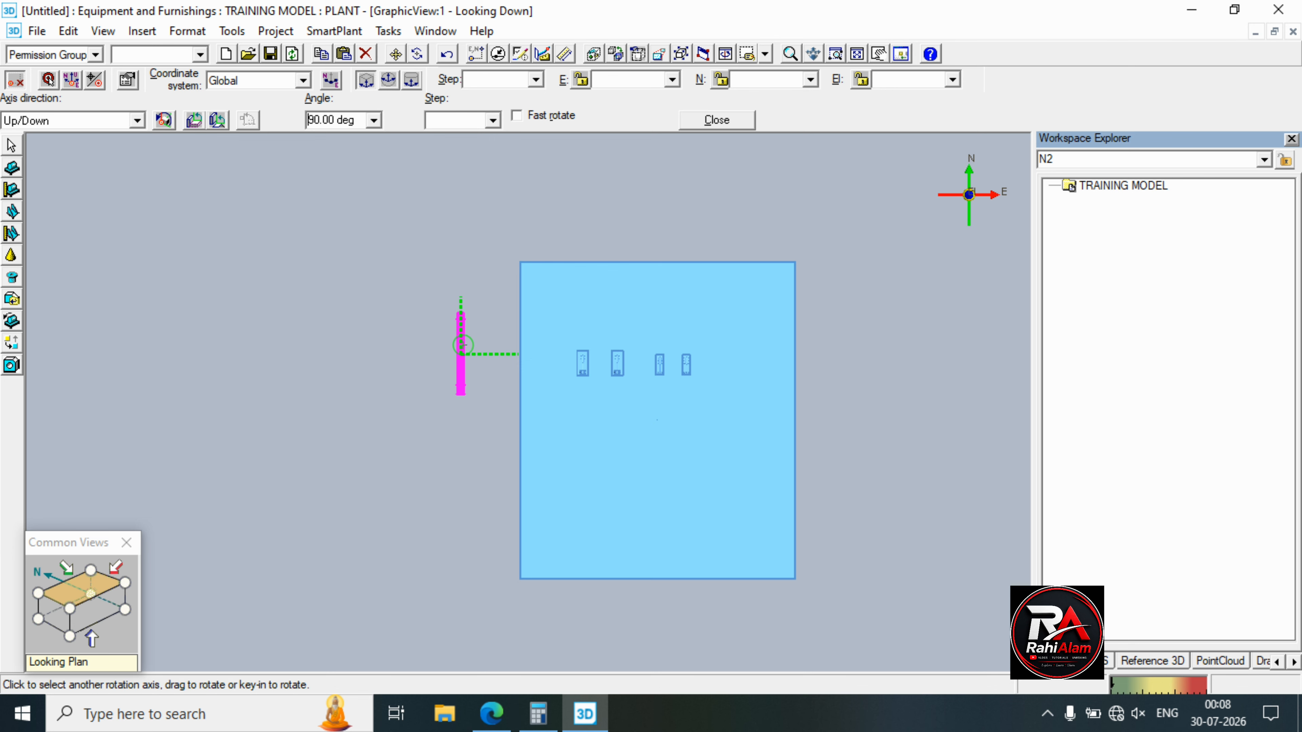
pyautogui.scroll(3, 463, 359)
pyautogui.scroll(2, 457, 423)
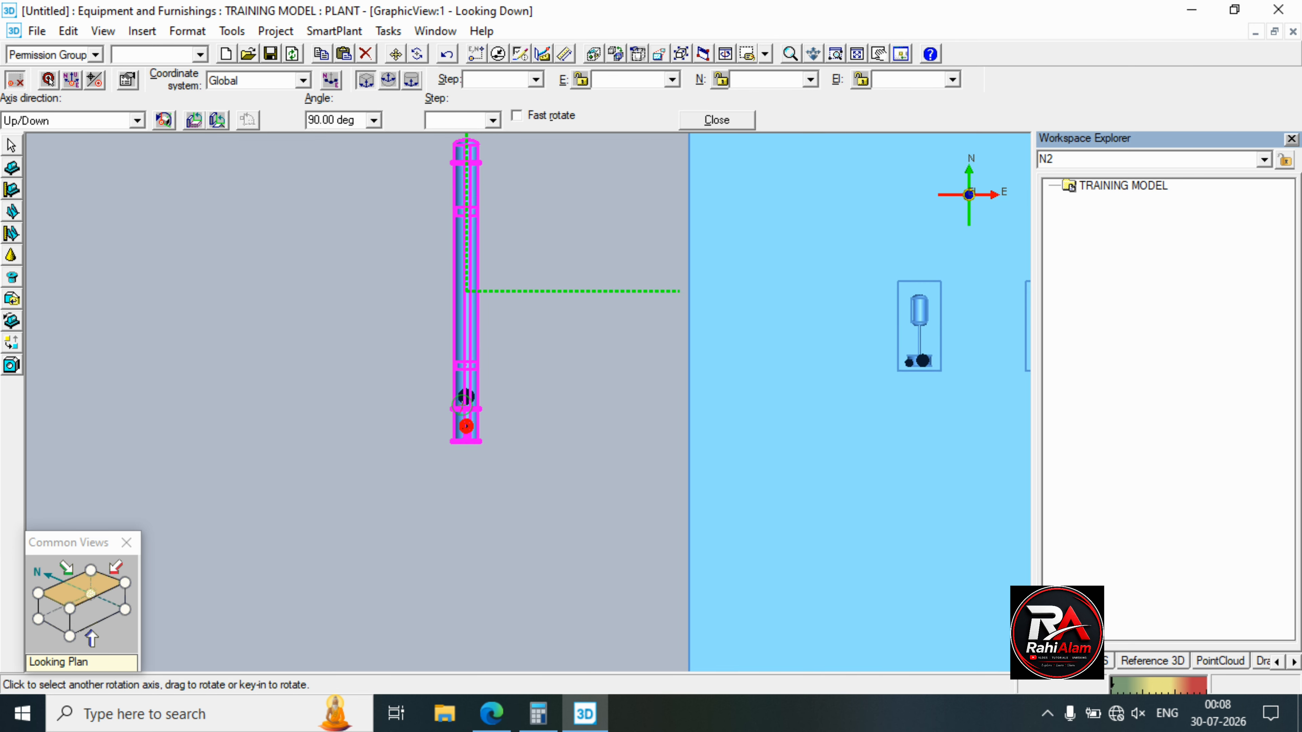
pyautogui.scroll(-3, 467, 426)
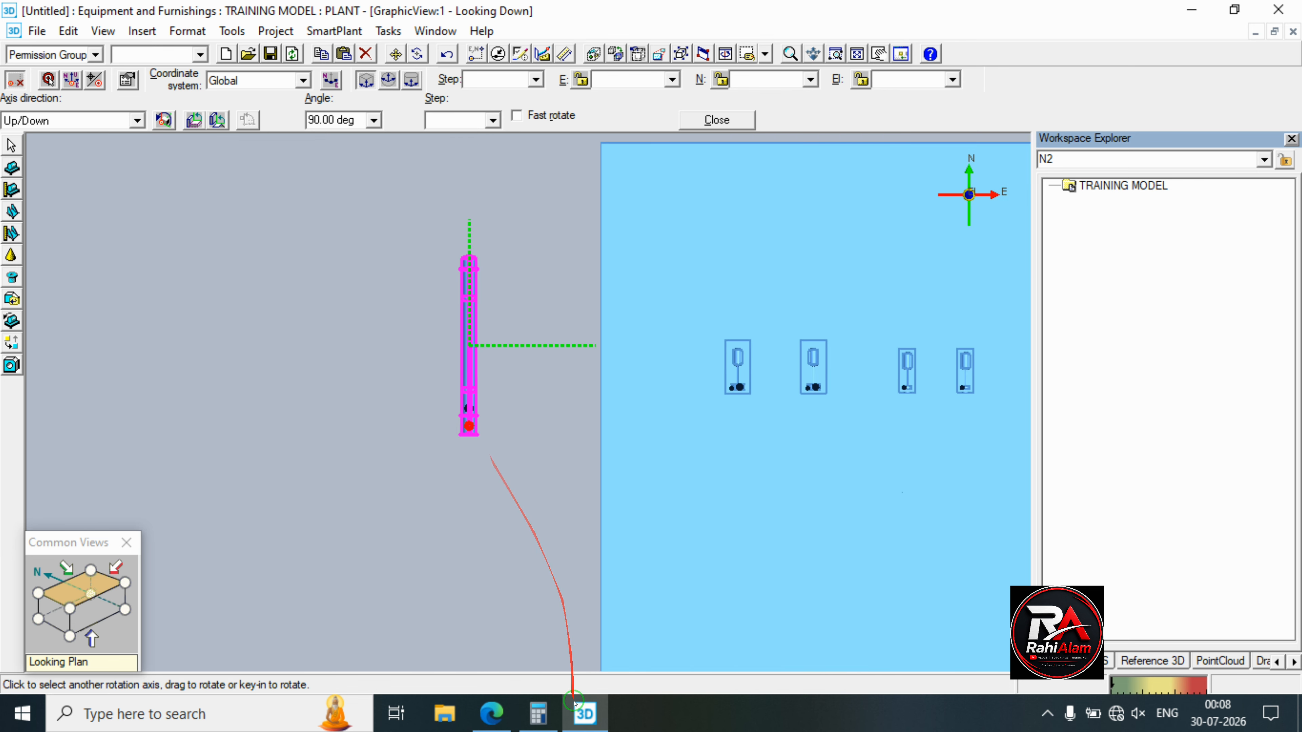
# Check the northing of the E1302A and E1302B nozzle centre on the page 2 location plan in SAMPLE.pdf, and return to the 3D model.
pyautogui.click(491, 713)
pyautogui.scroll(-1, 628, 354)
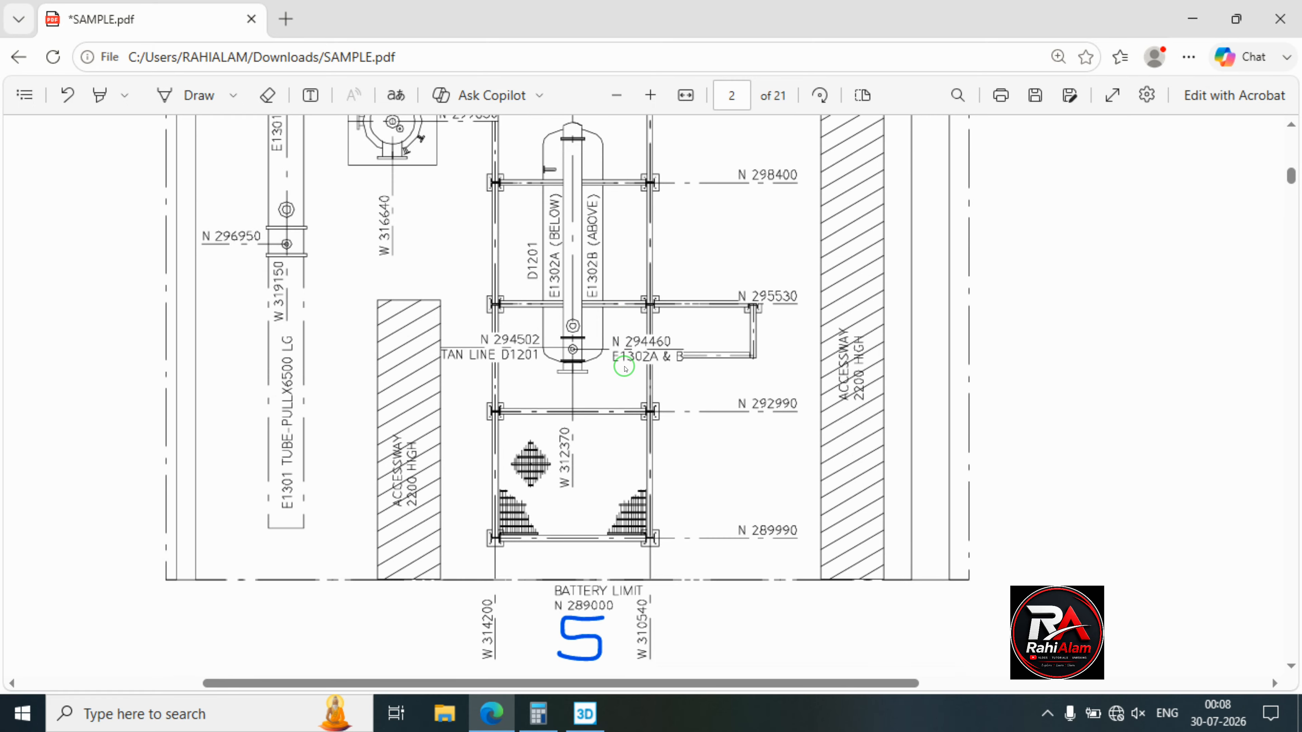
pyautogui.scroll(1, 624, 370)
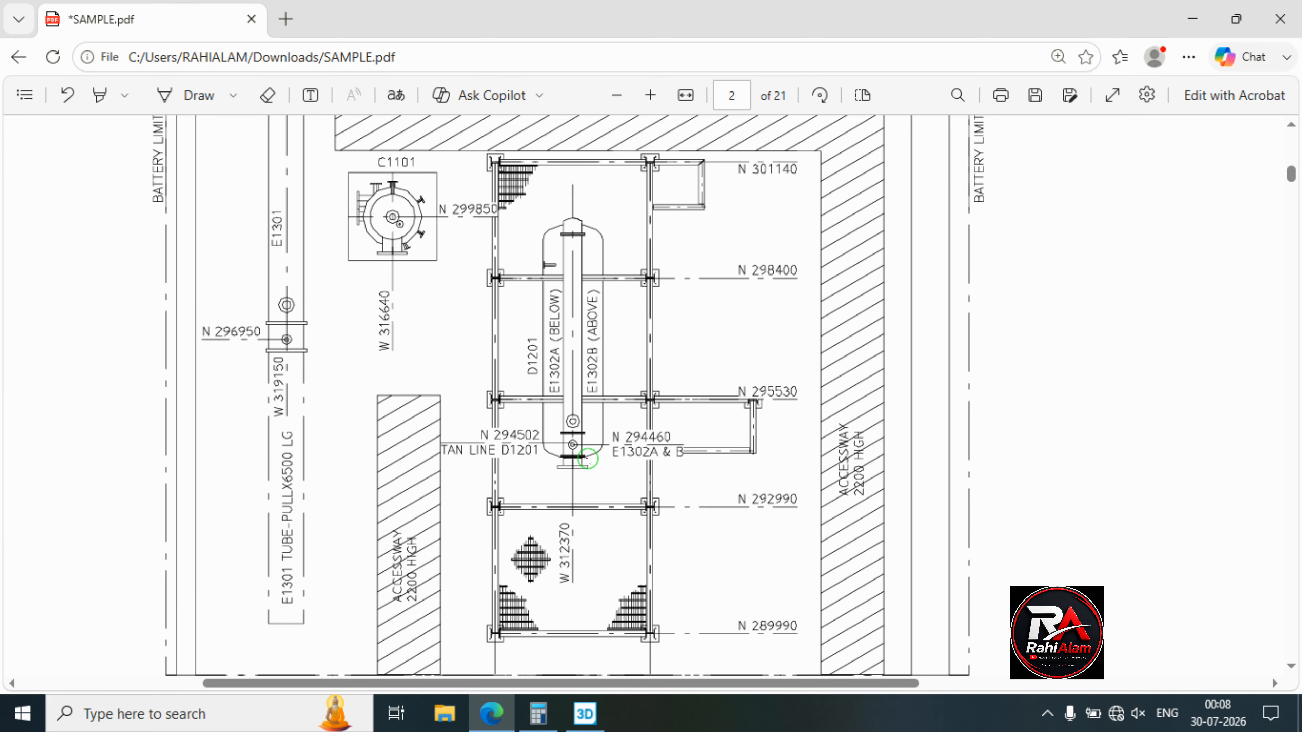
pyautogui.keyDown('ctrl'); pyautogui.scroll(5, 568, 448); pyautogui.keyUp('ctrl')
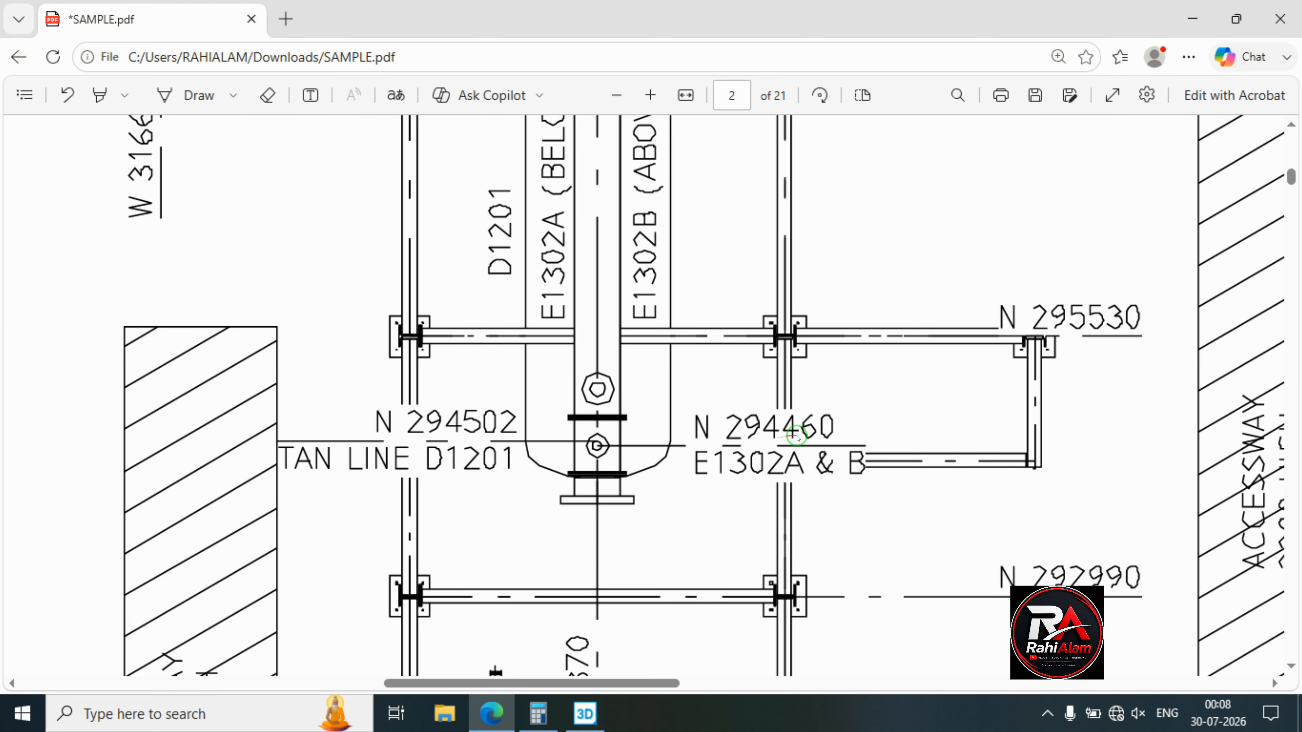
pyautogui.click(1187, 11)
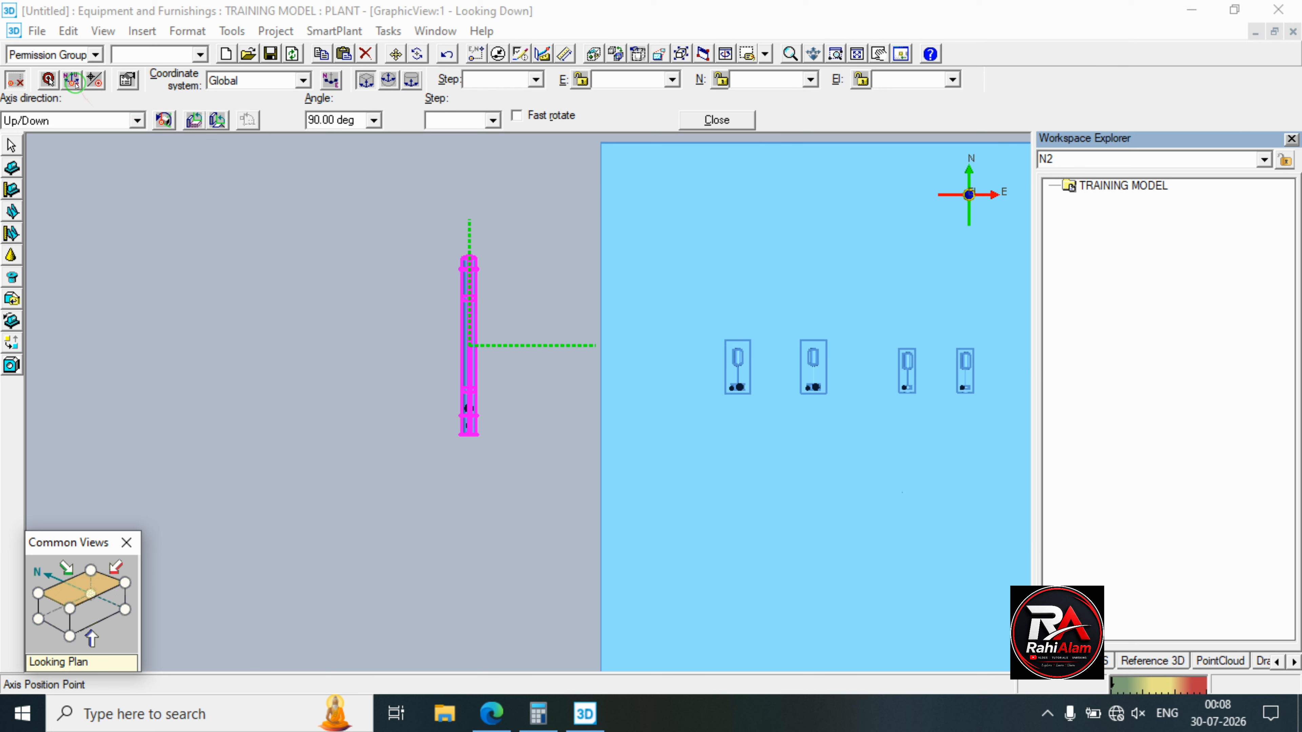
# Reset the PinPoint reference to the model's coordinate origin in plan view.
pyautogui.click(73, 81)
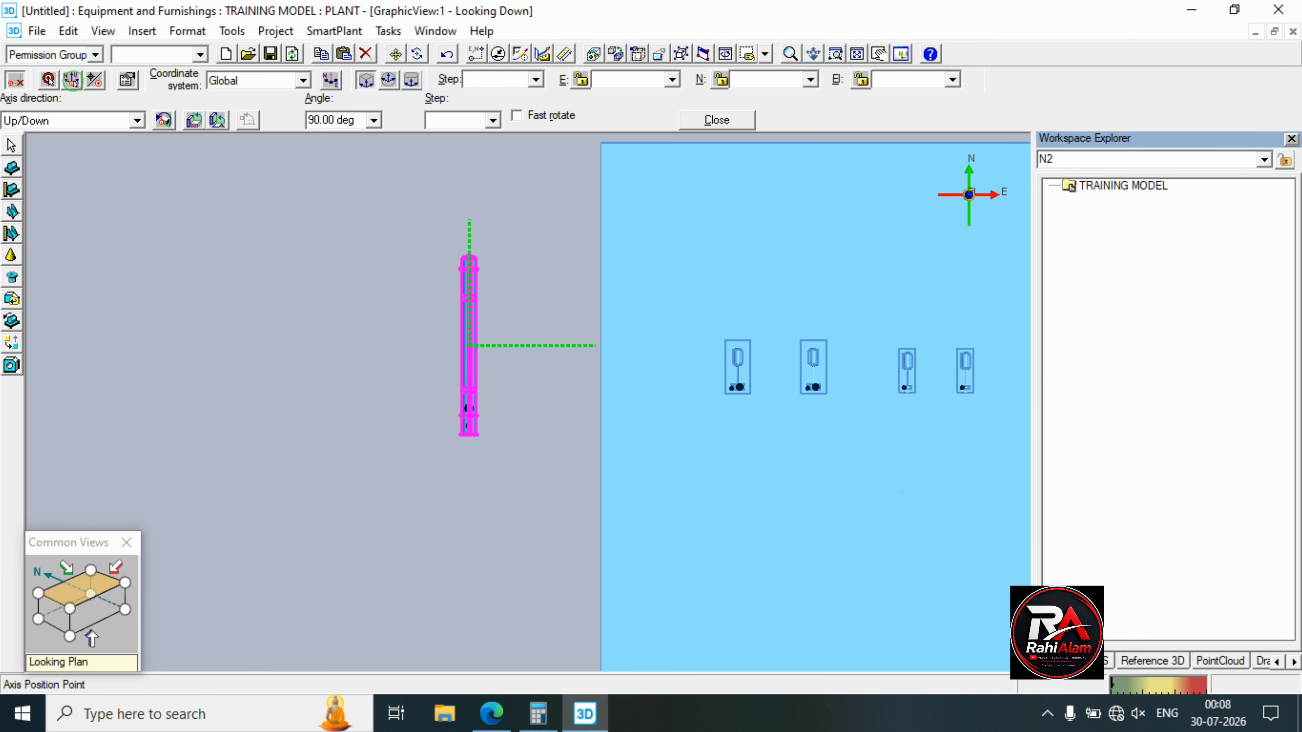
pyautogui.click(49, 81)
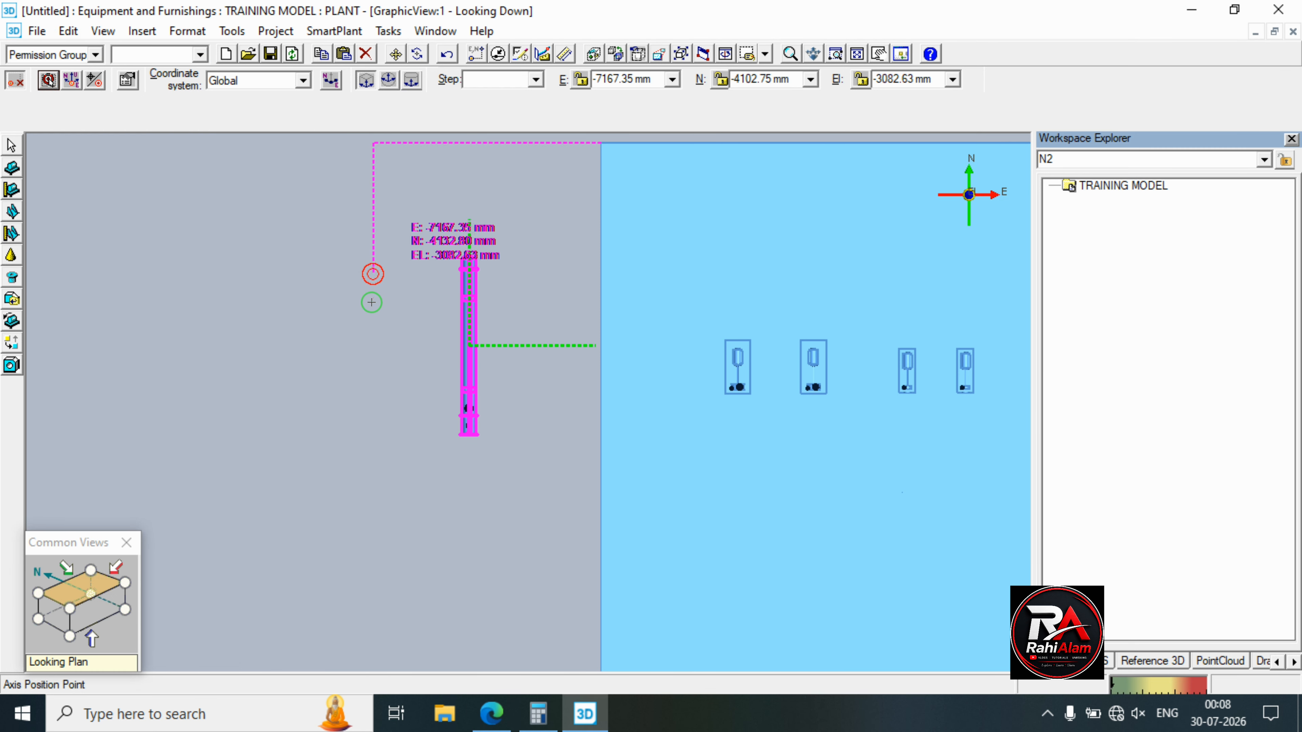
pyautogui.click(371, 302)
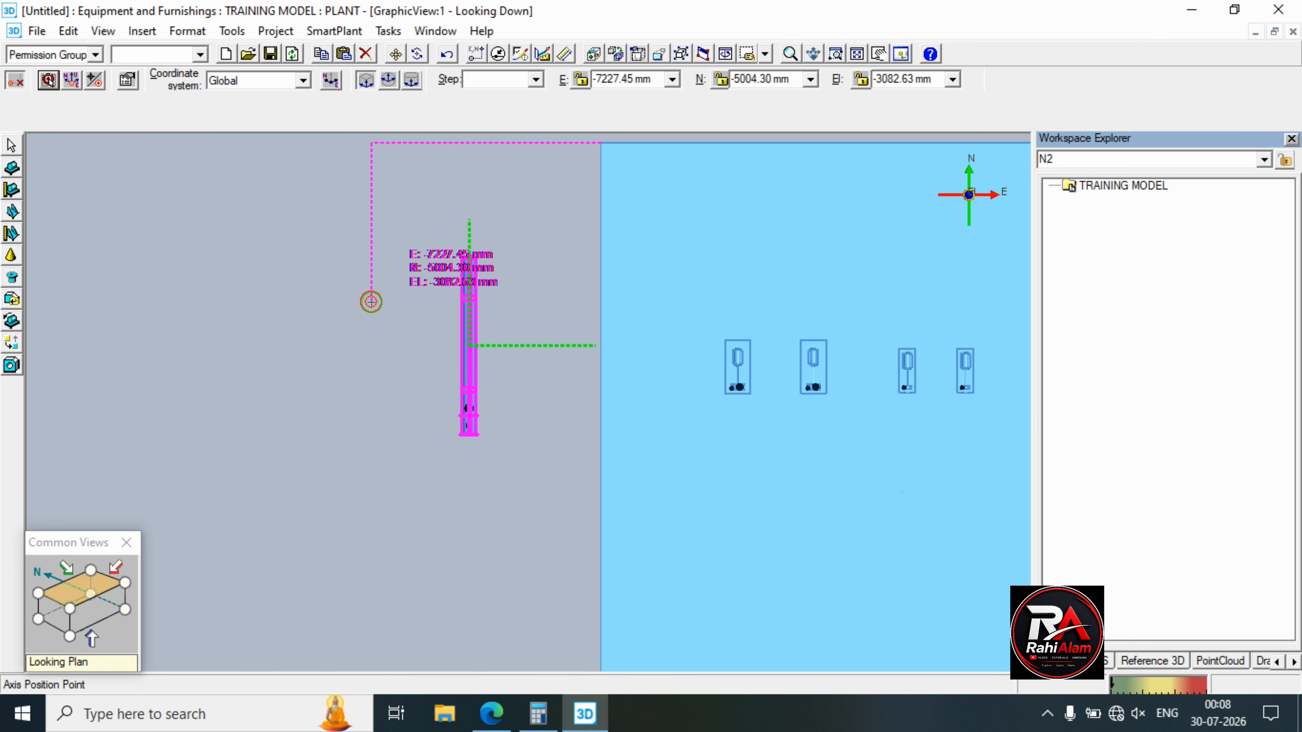
pyautogui.click(38, 81)
pyautogui.click(335, 279)
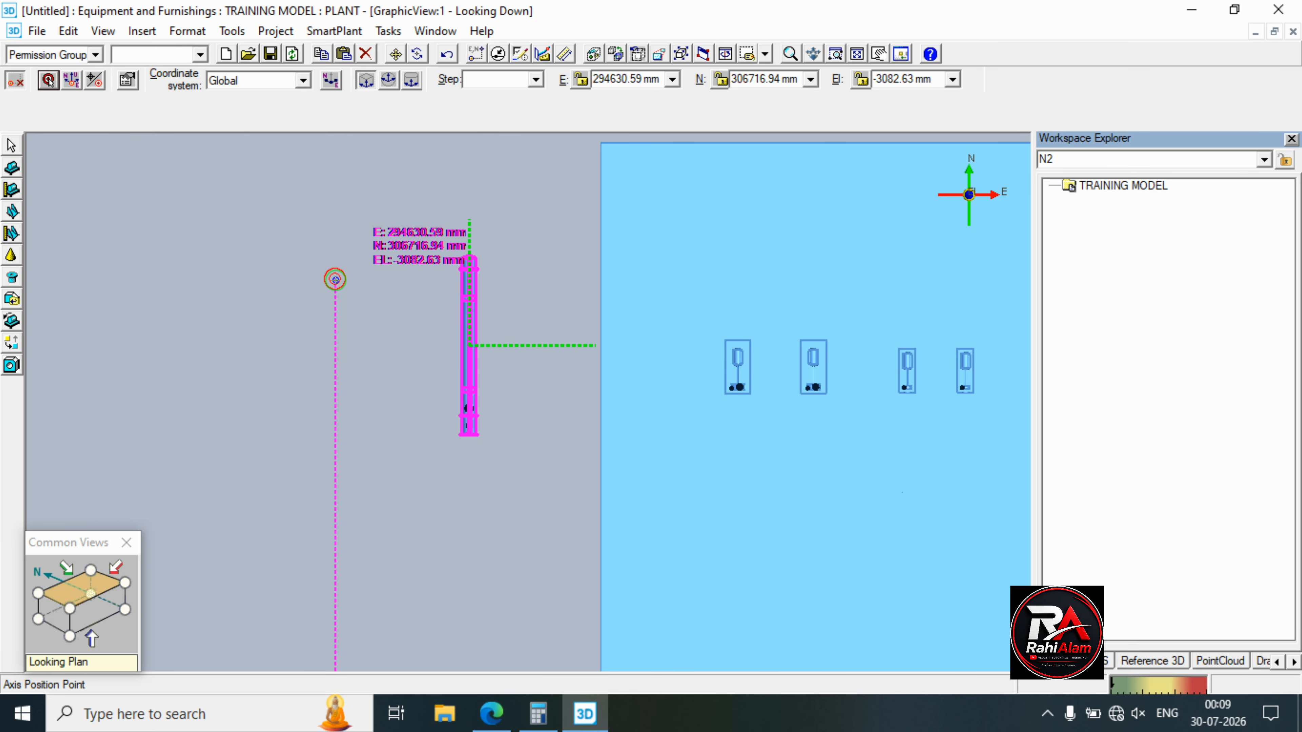
# Recheck the E1302A & B nozzle northing on page 2 of SAMPLE.pdf, and enable Fast move for moving the exchanger pair.
pyautogui.click(395, 55)
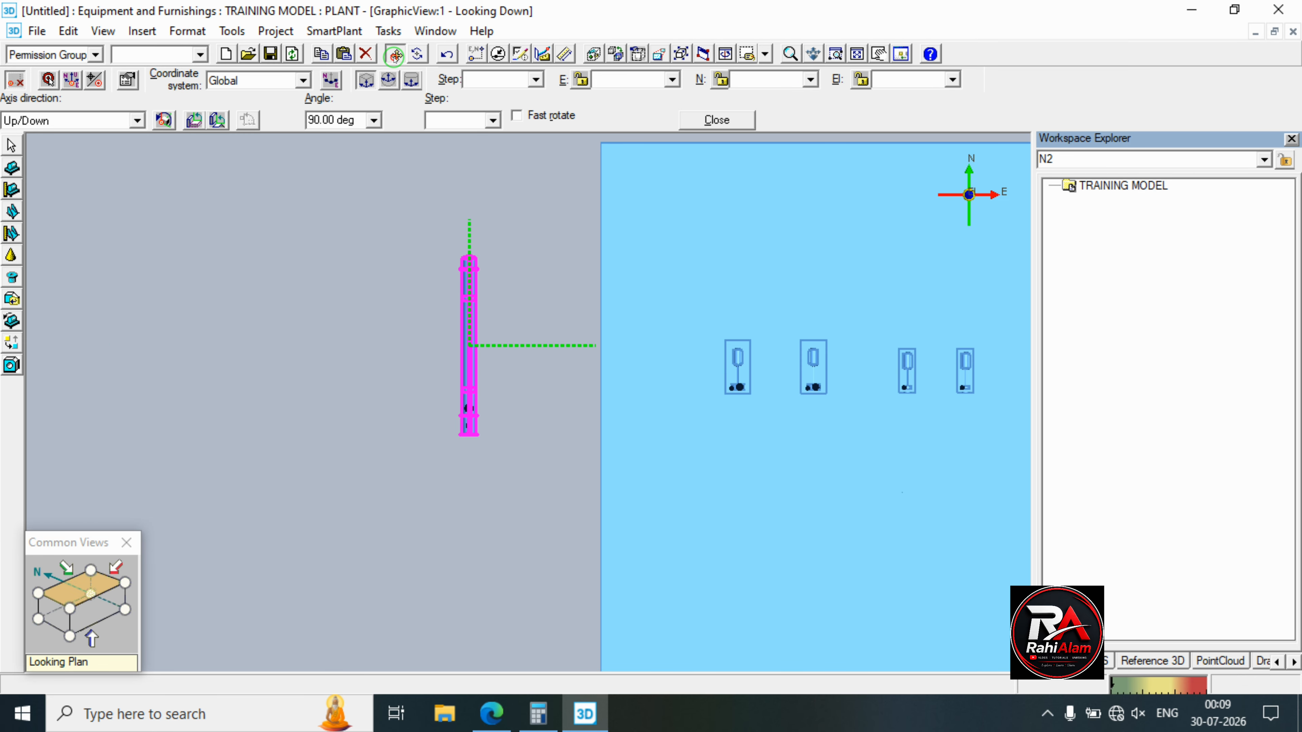
pyautogui.click(514, 442)
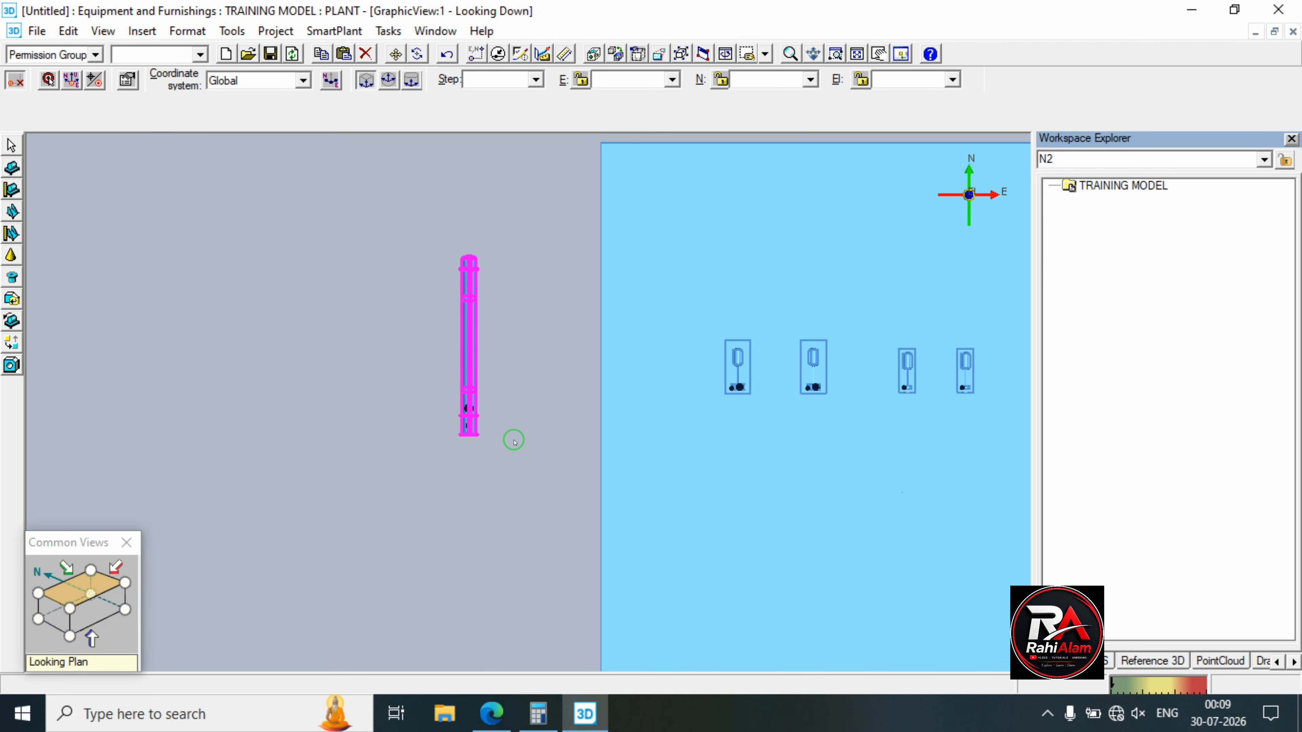
pyautogui.click(504, 724)
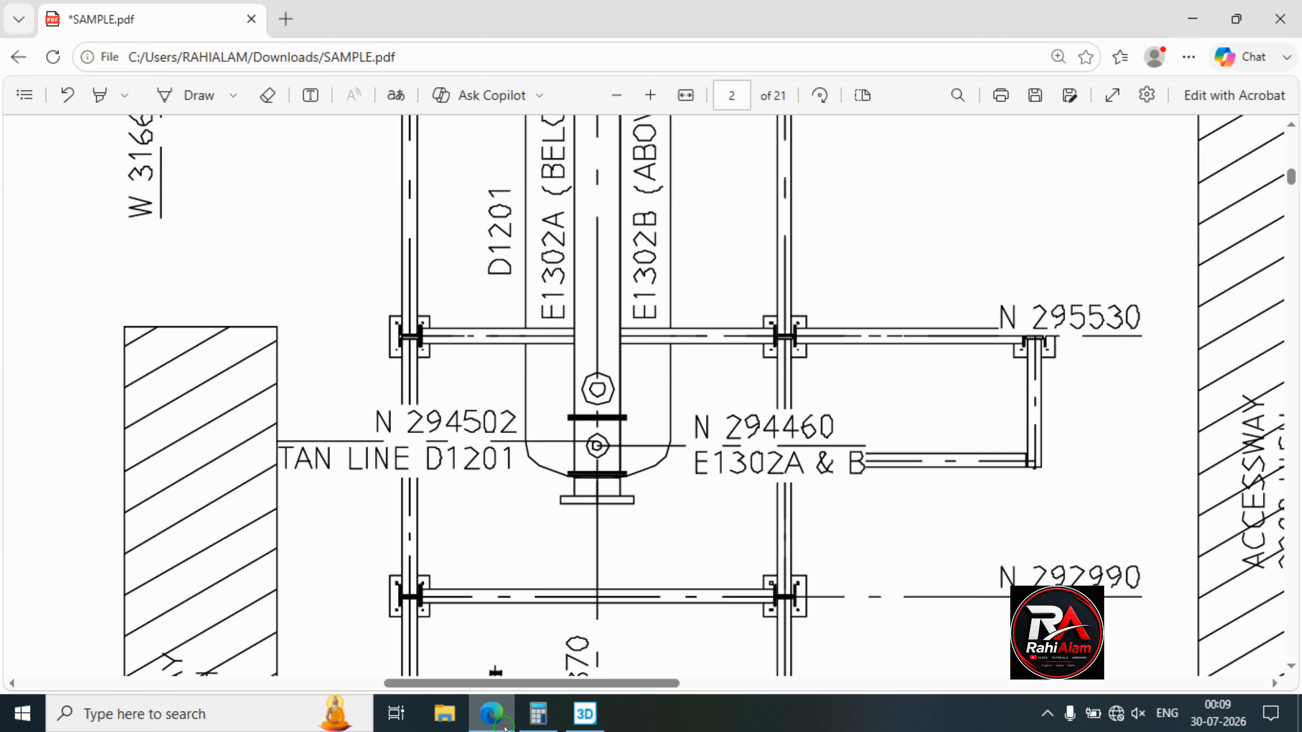
pyautogui.click(505, 724)
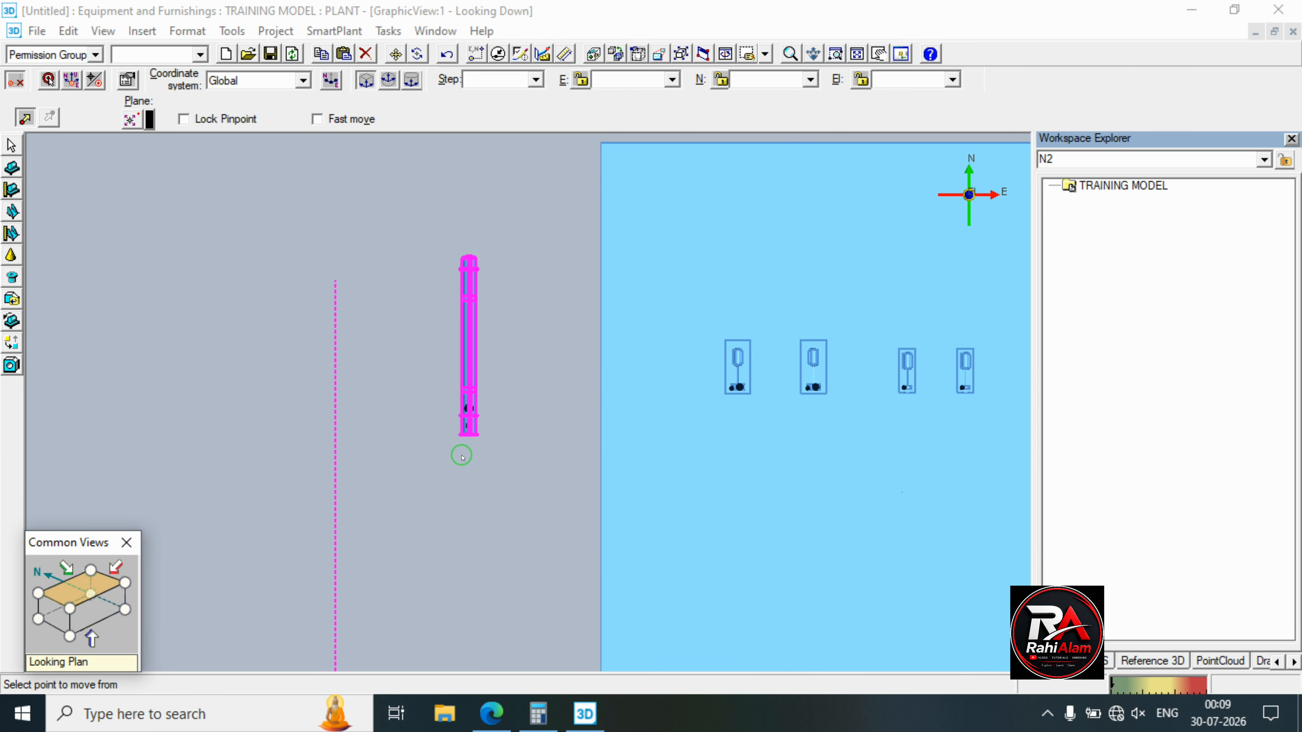
pyautogui.click(368, 113)
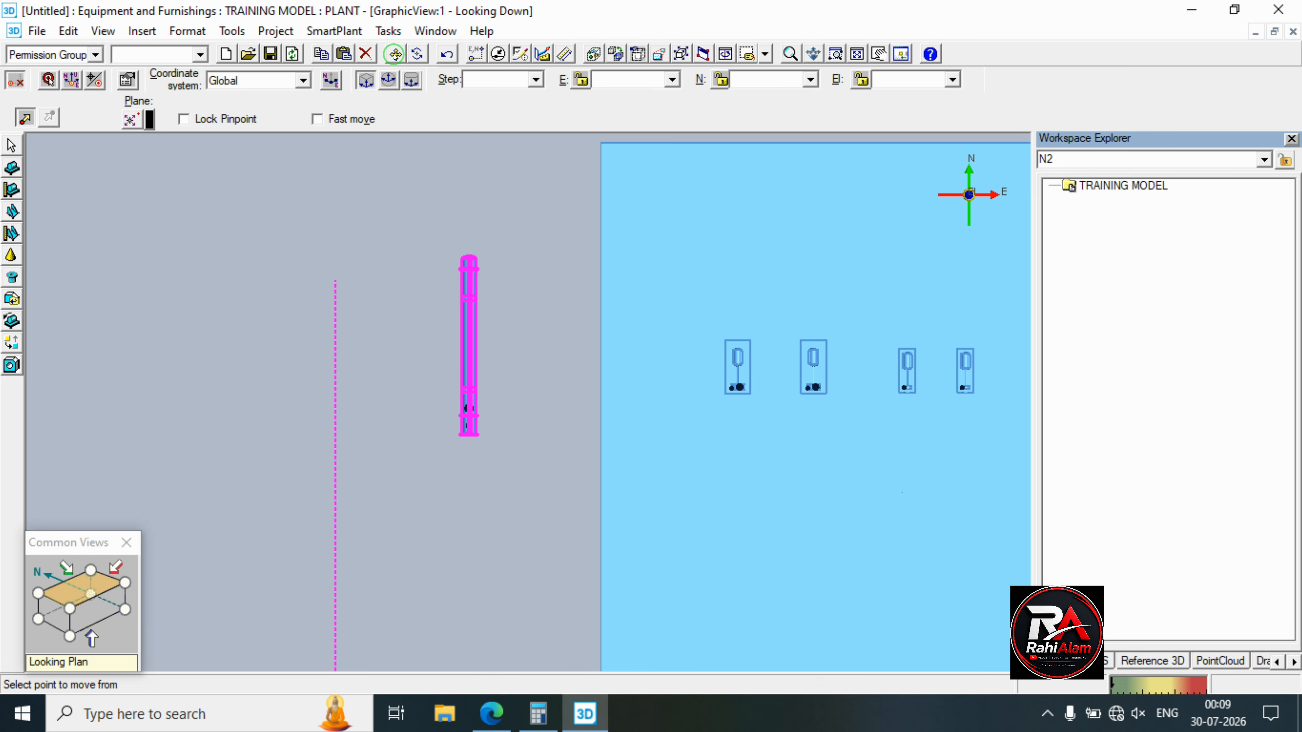
pyautogui.click(352, 119)
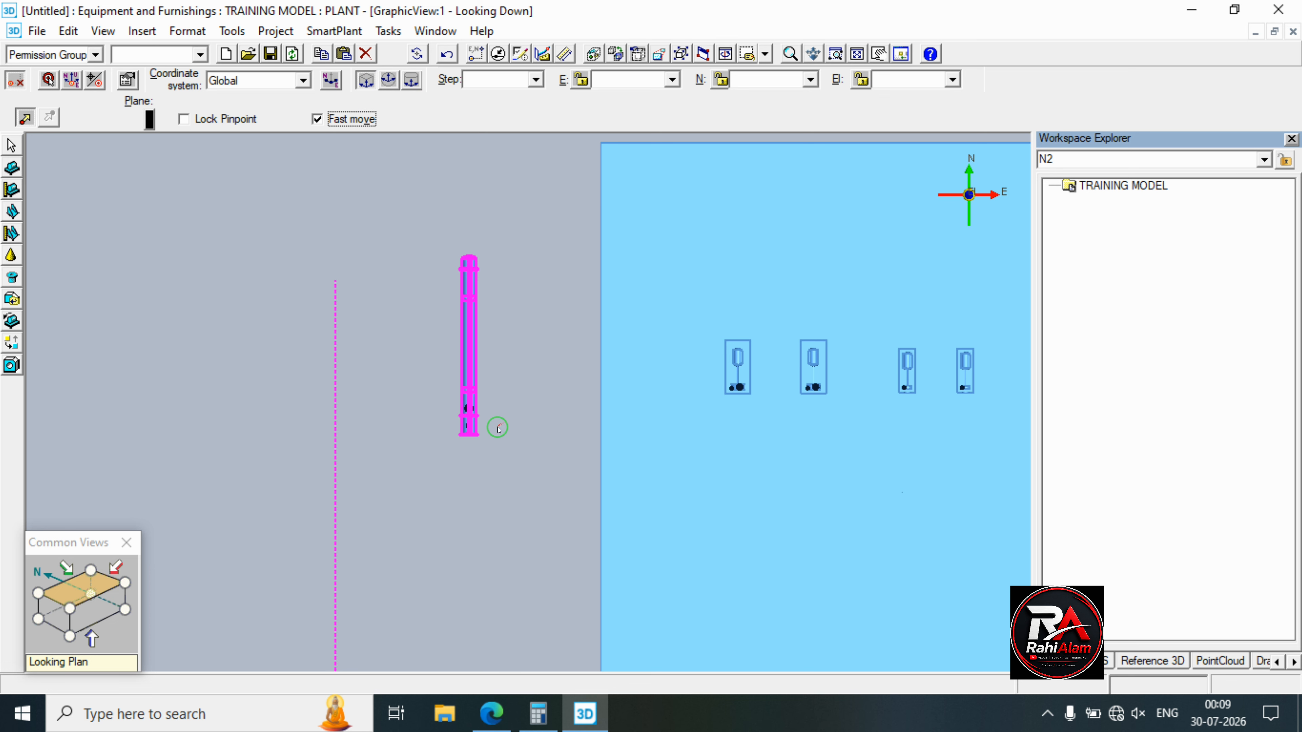
# Move the exchanger pair from its southern end nozzle centre to northing 294460 mm, checking the value against SAMPLE.pdf.
pyautogui.scroll(1, 492, 430)
pyautogui.scroll(3, 492, 430)
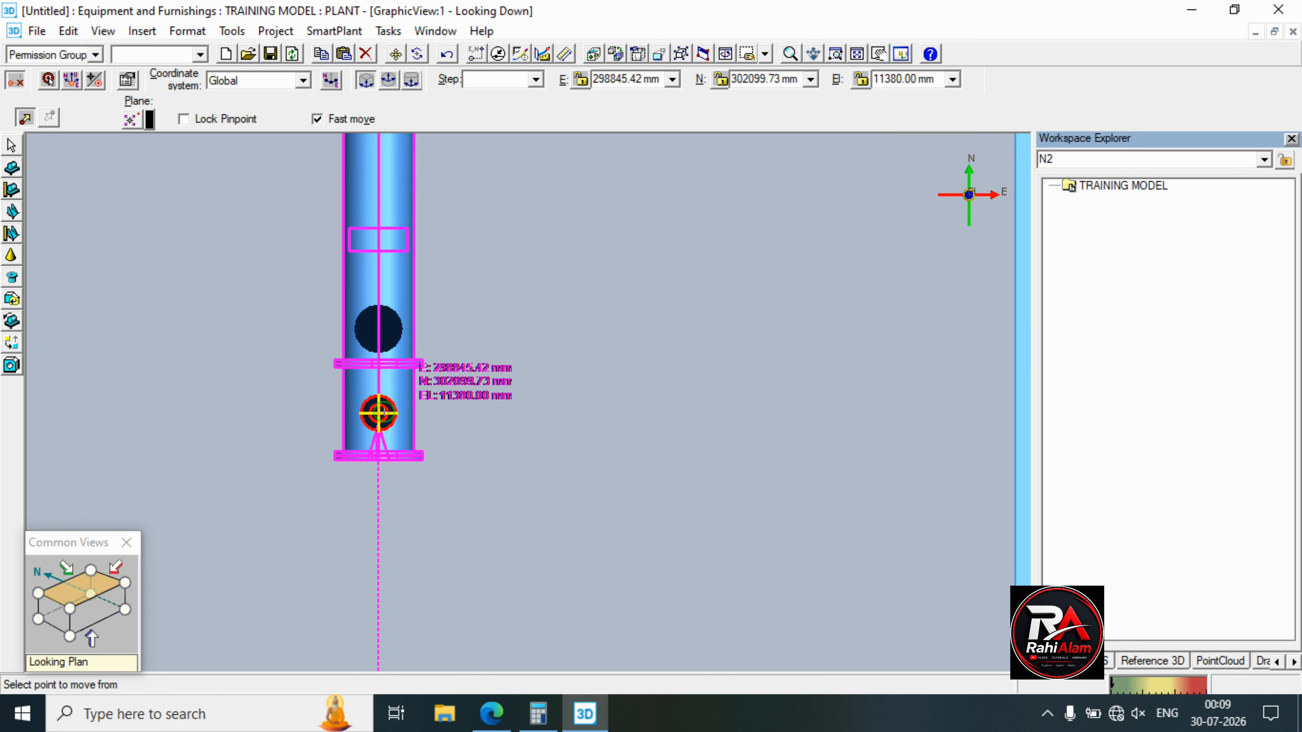
pyautogui.click(380, 413)
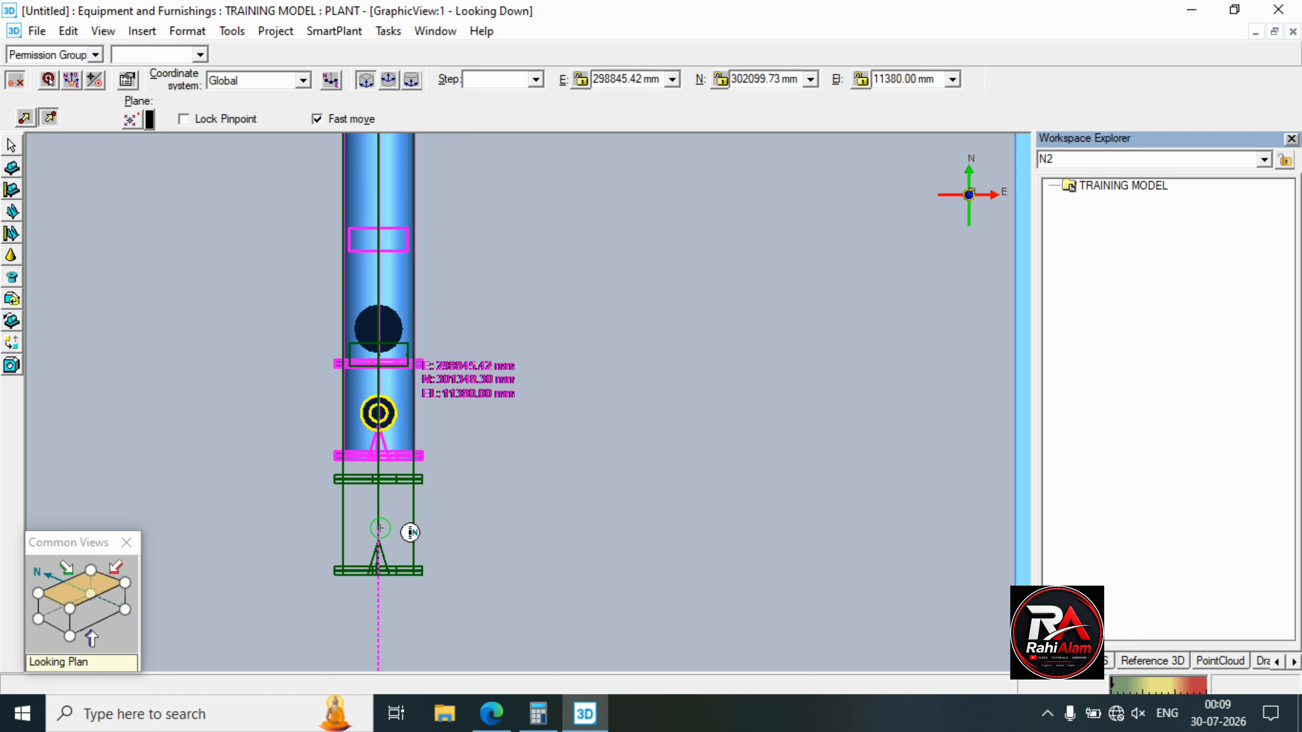
pyautogui.click(915, 82)
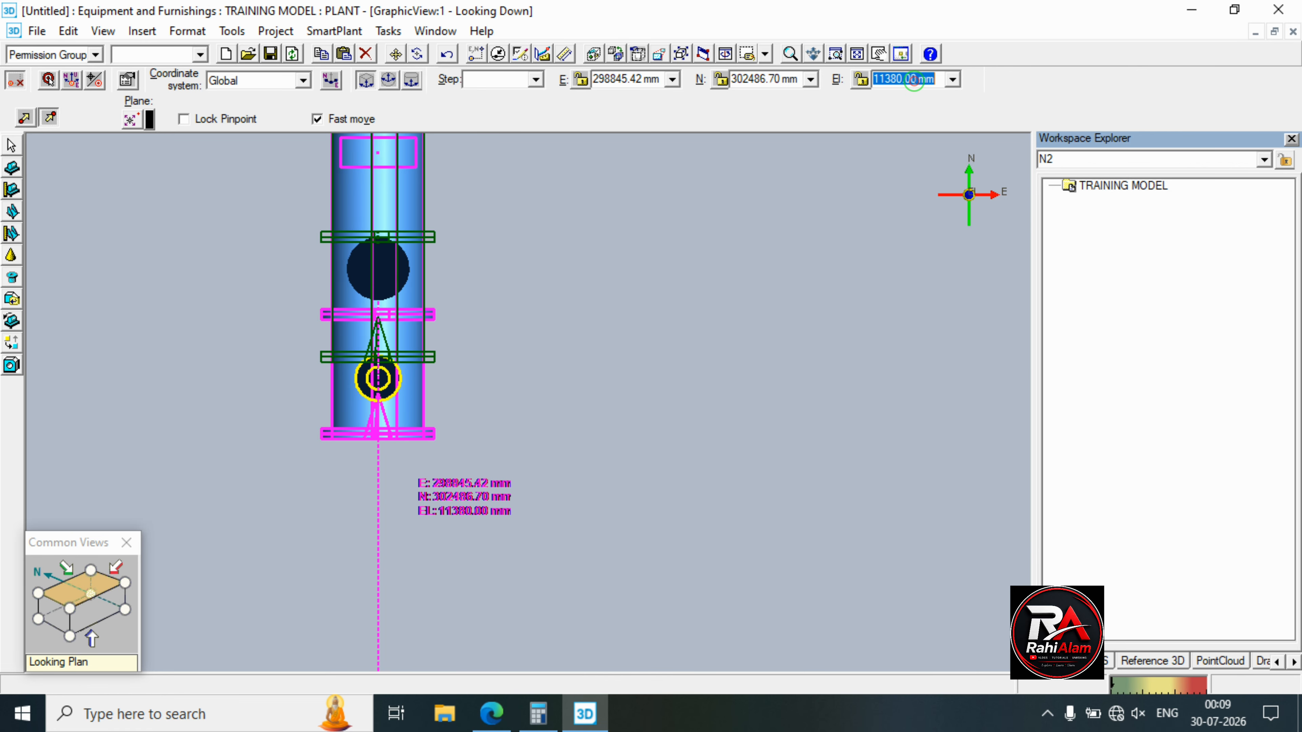
pyautogui.click(765, 76)
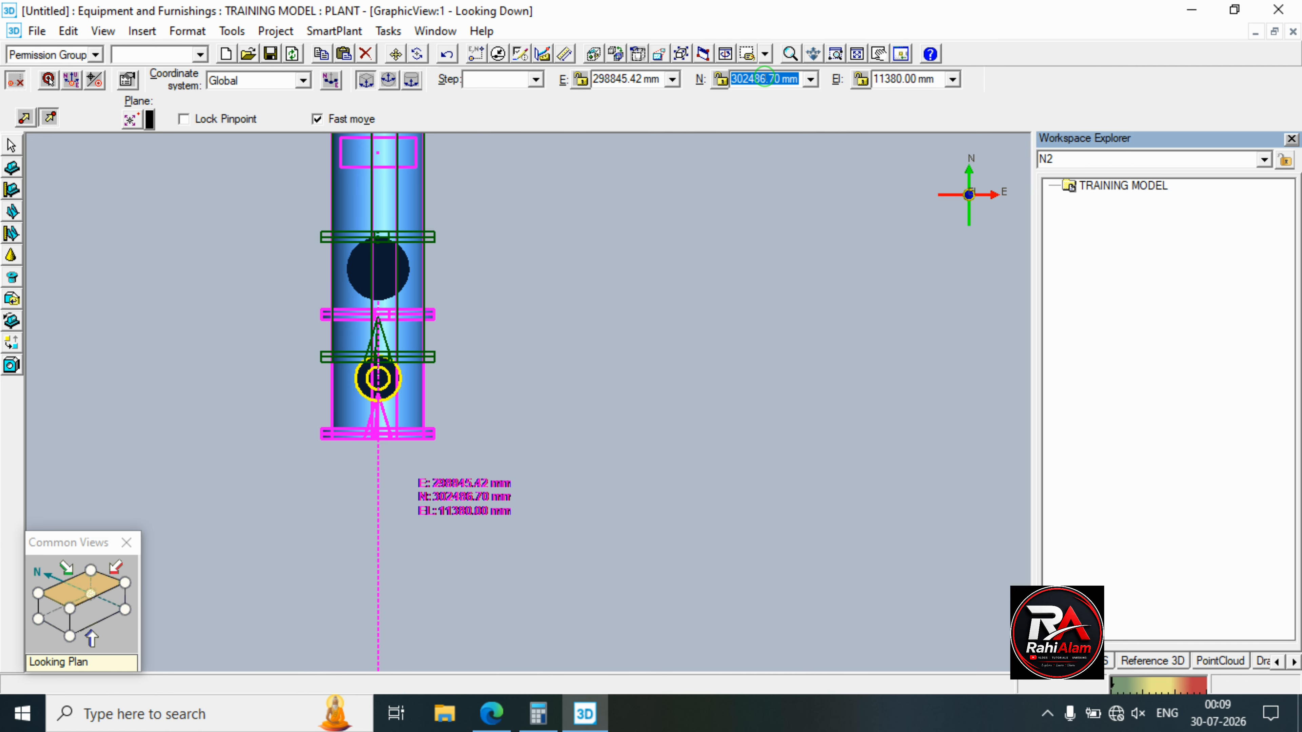
pyautogui.write('294460')
pyautogui.press('Return')
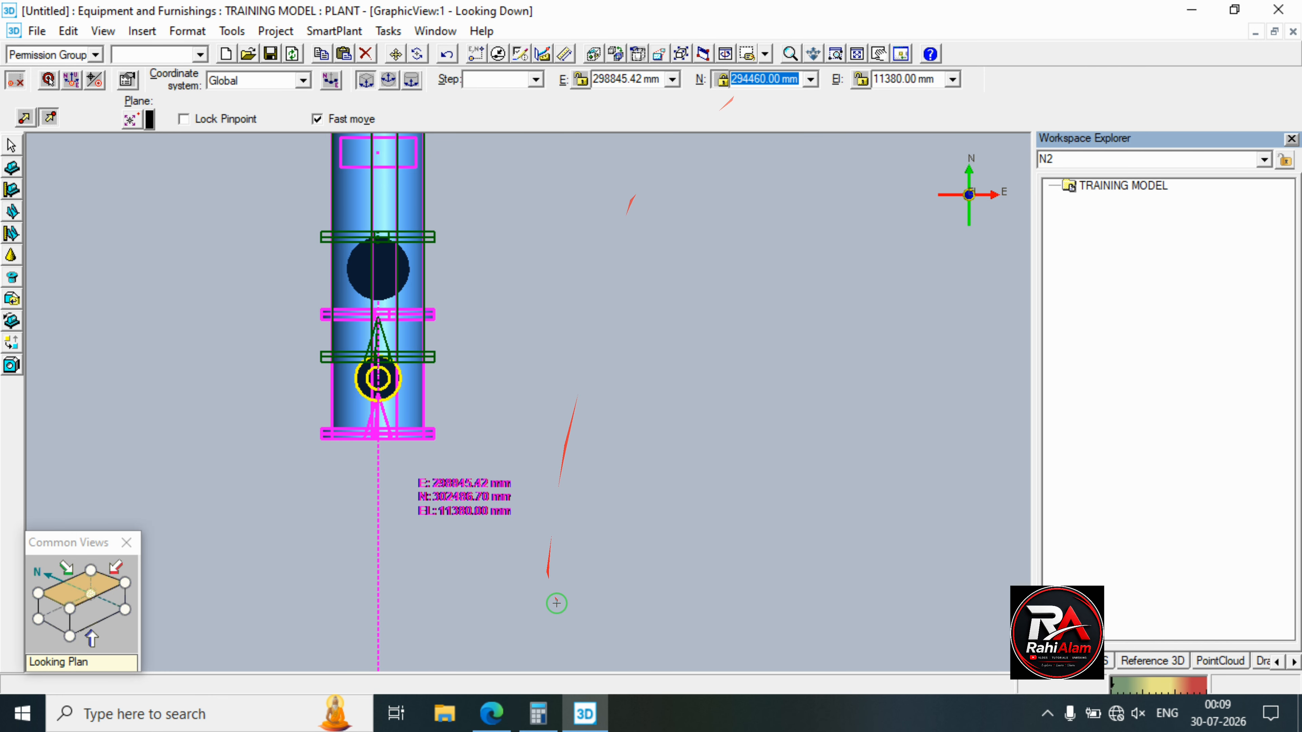
pyautogui.click(490, 713)
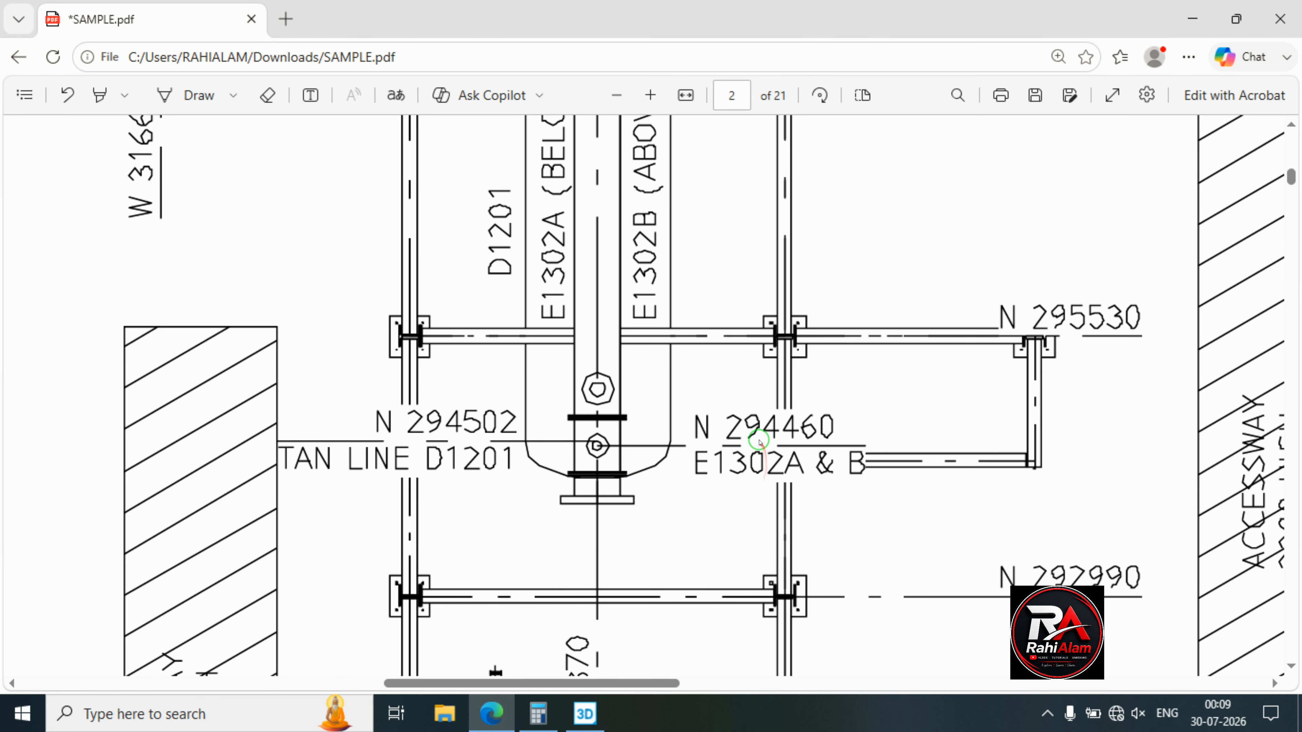
pyautogui.click(1194, 19)
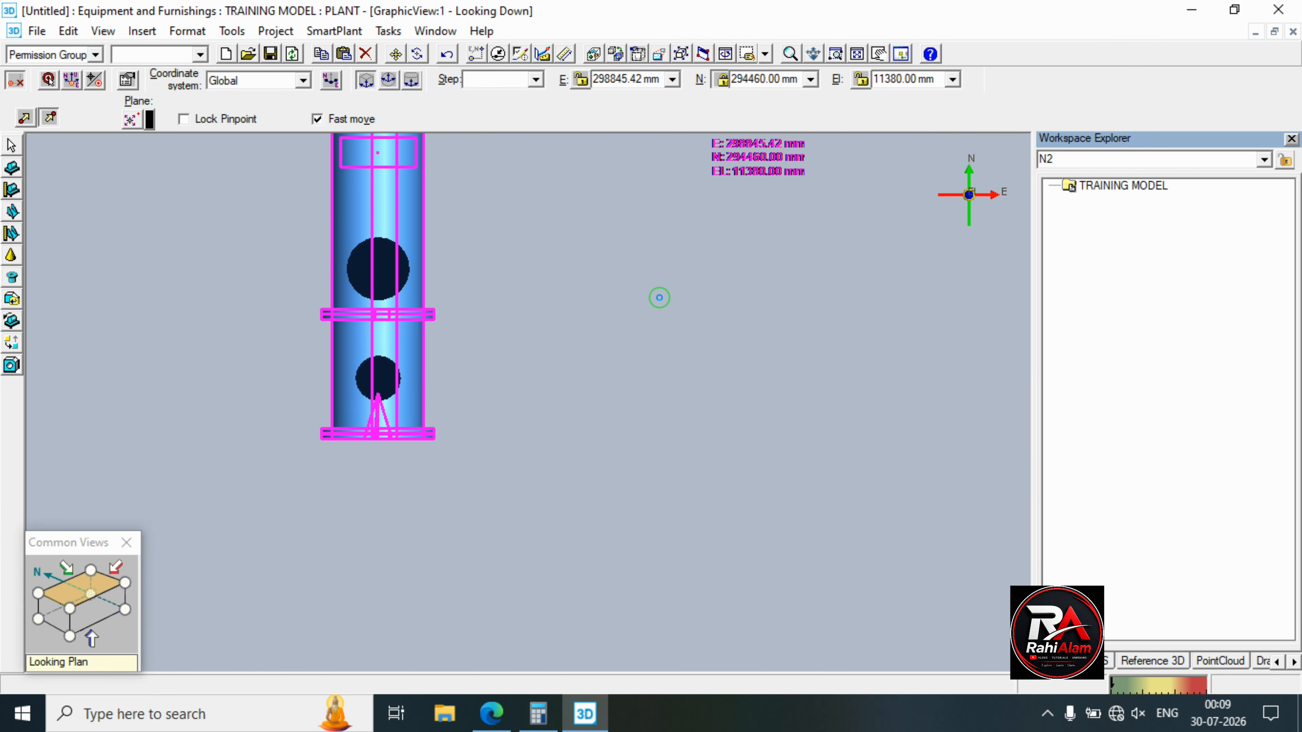
pyautogui.press('Delete')
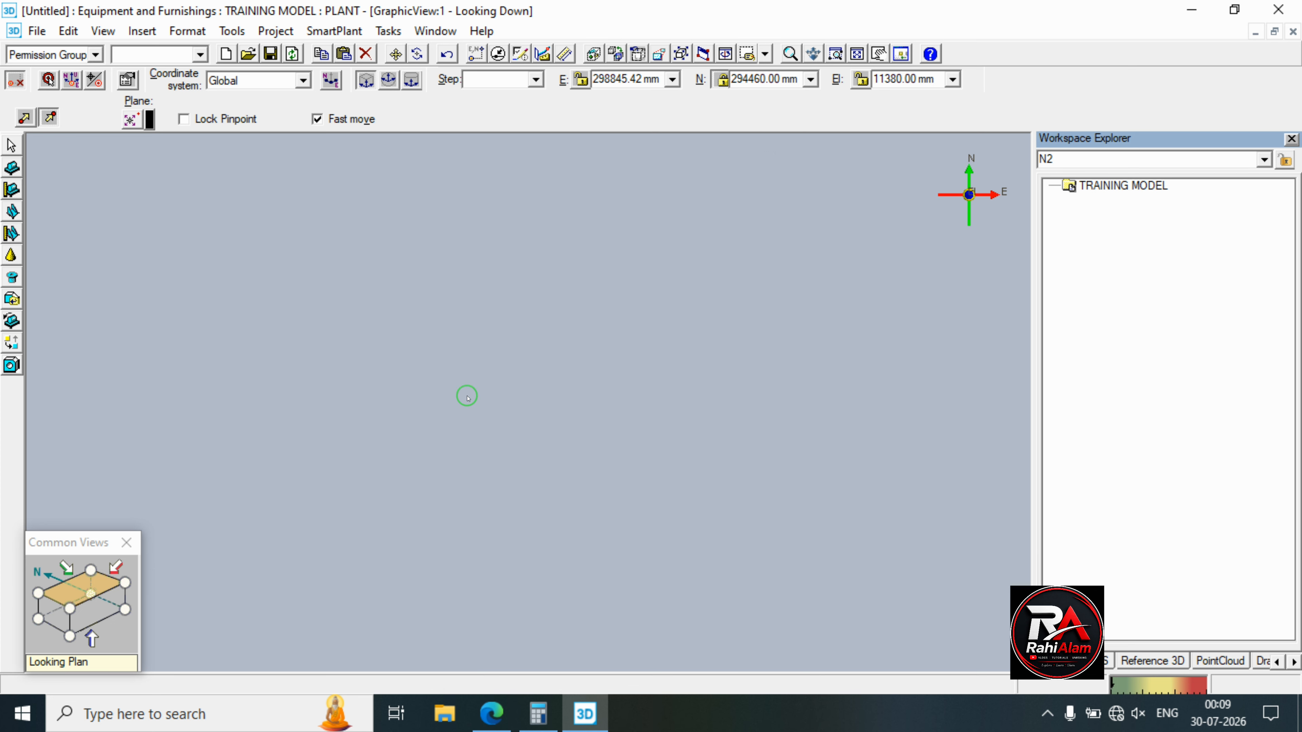
pyautogui.hotkey('ctrl', 'z')
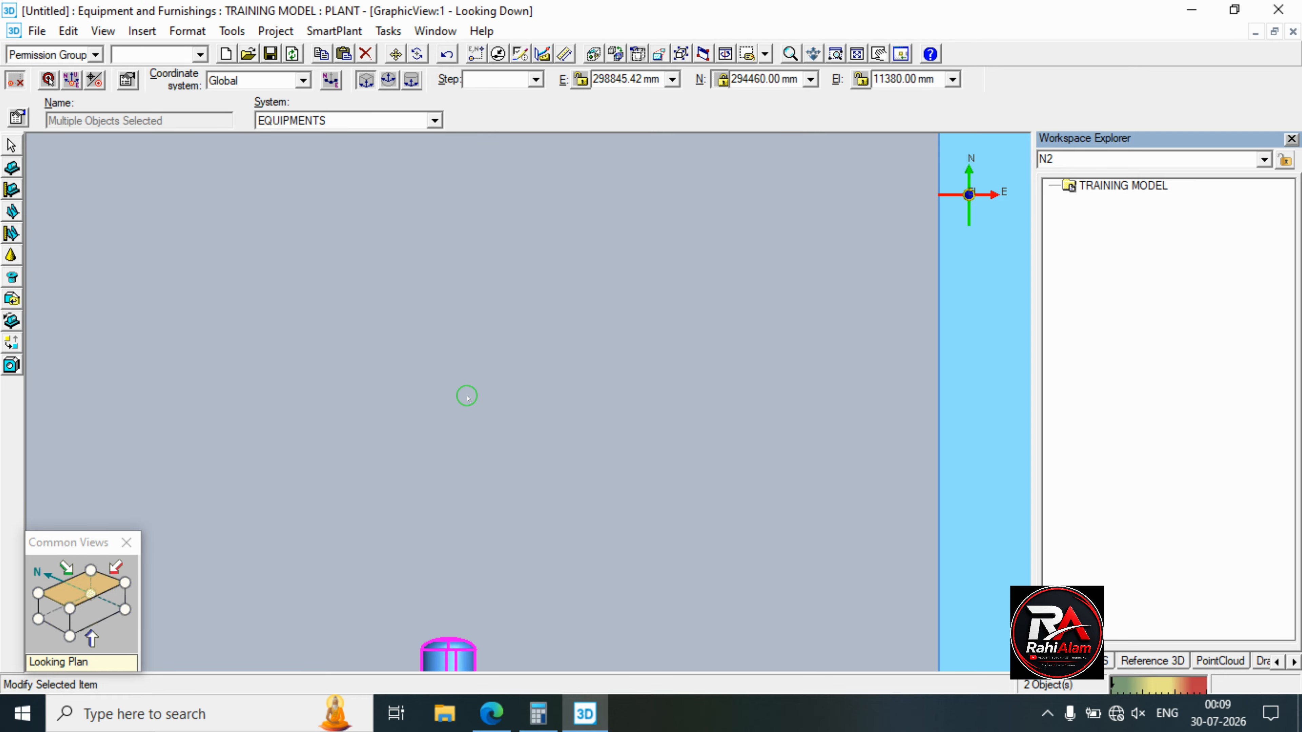
pyautogui.scroll(-5, 467, 396)
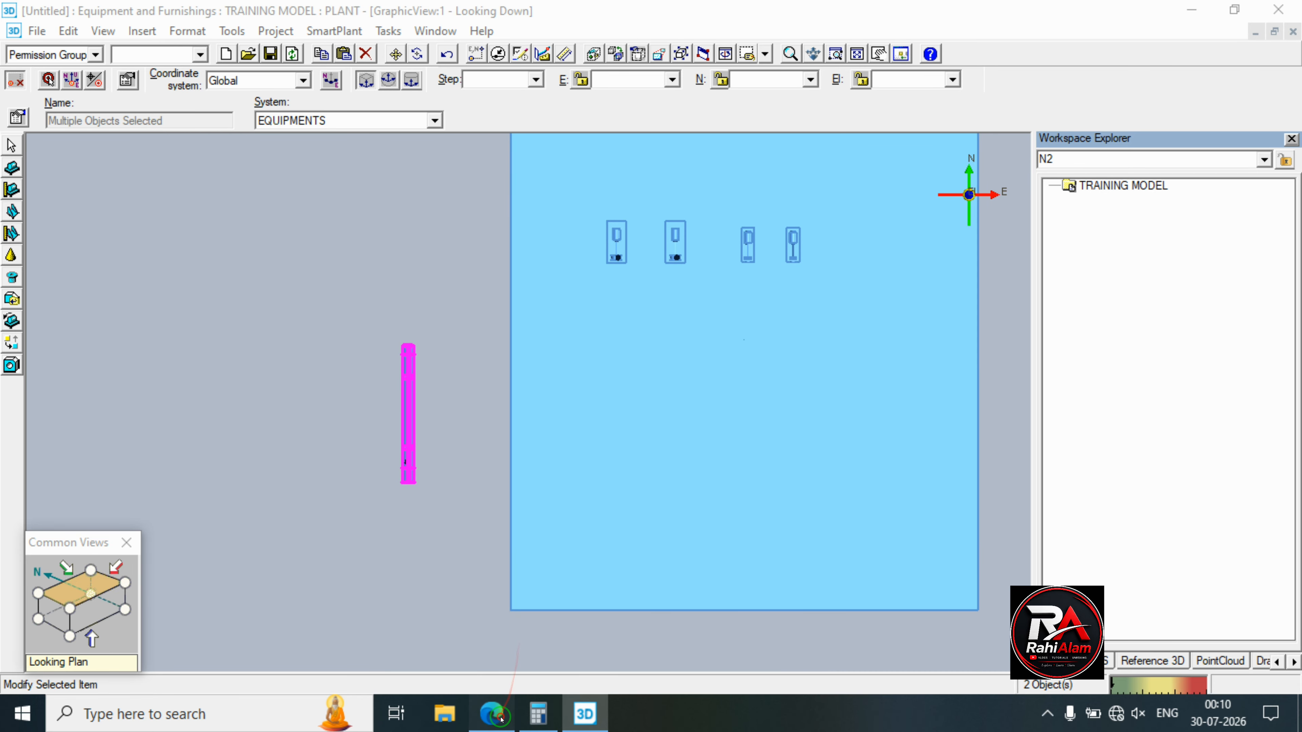
# Look up the centreline west coordinate of E1302A and E1302B on the page 2 location plan in SAMPLE.pdf, and return to the model.
pyautogui.click(491, 713)
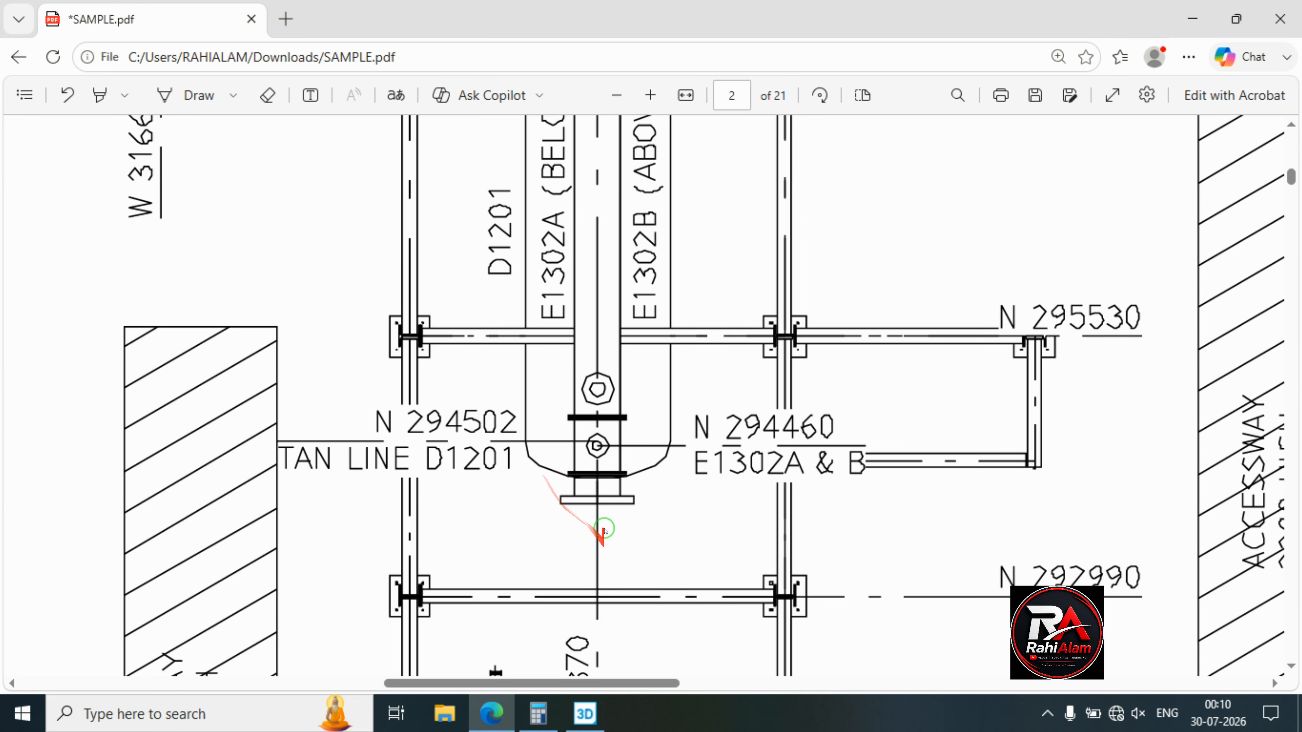
pyautogui.scroll(-5, 600, 529)
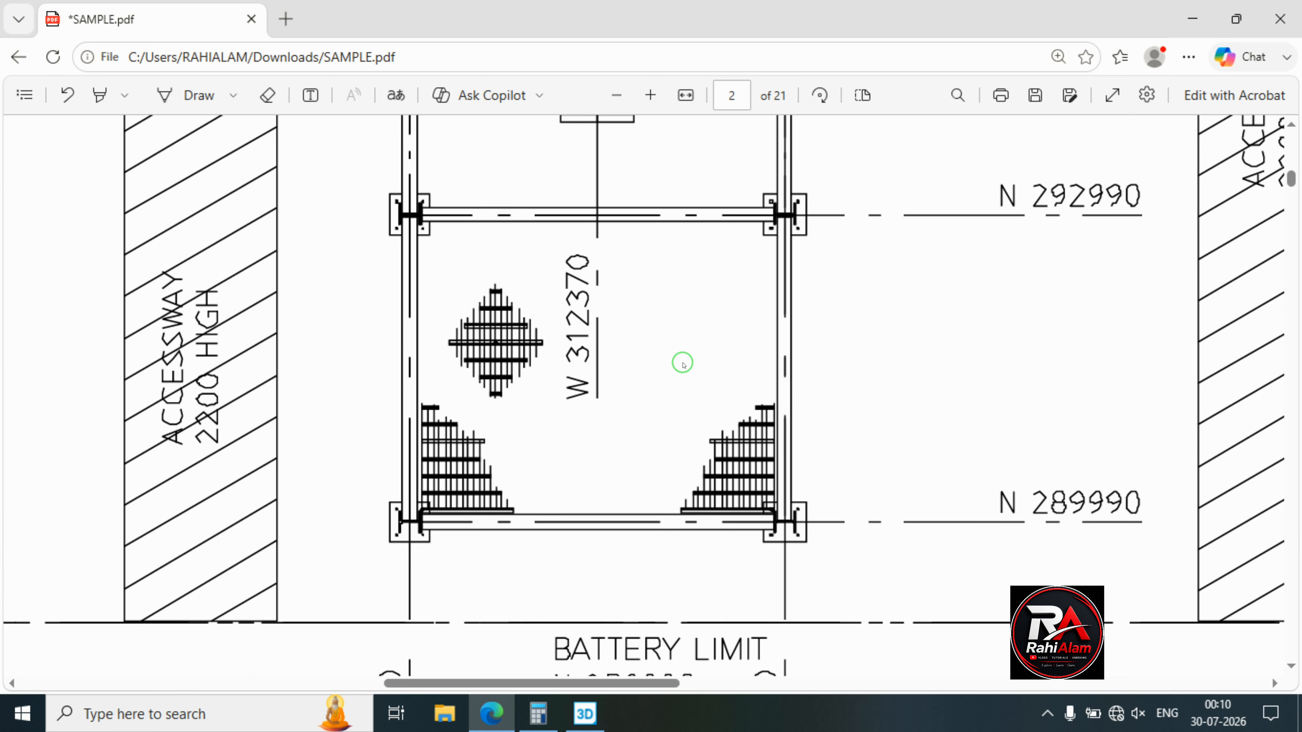
pyautogui.click(1179, 18)
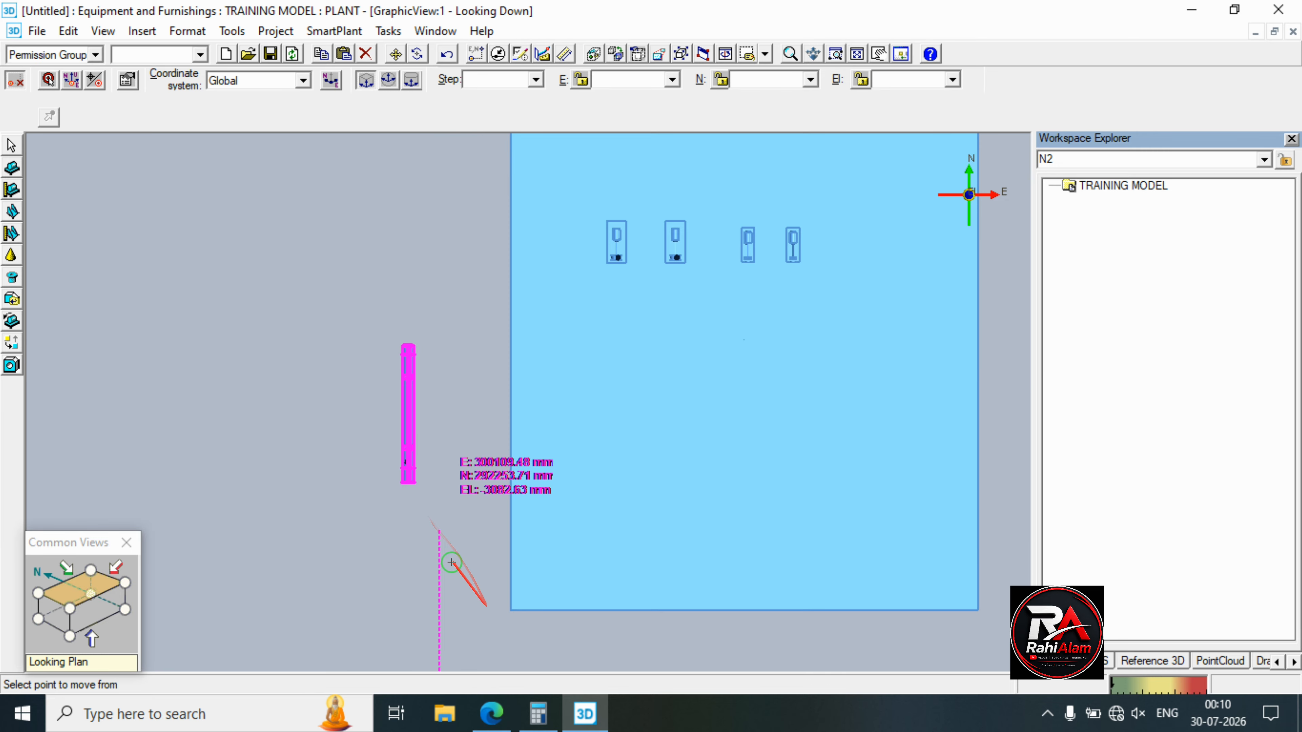
# Move the exchanger pair from its southern end nozzle centre to easting 312370 mm, keeping northing 294460 mm and elevation 11380 mm.
pyautogui.click(408, 476)
pyautogui.click(437, 476)
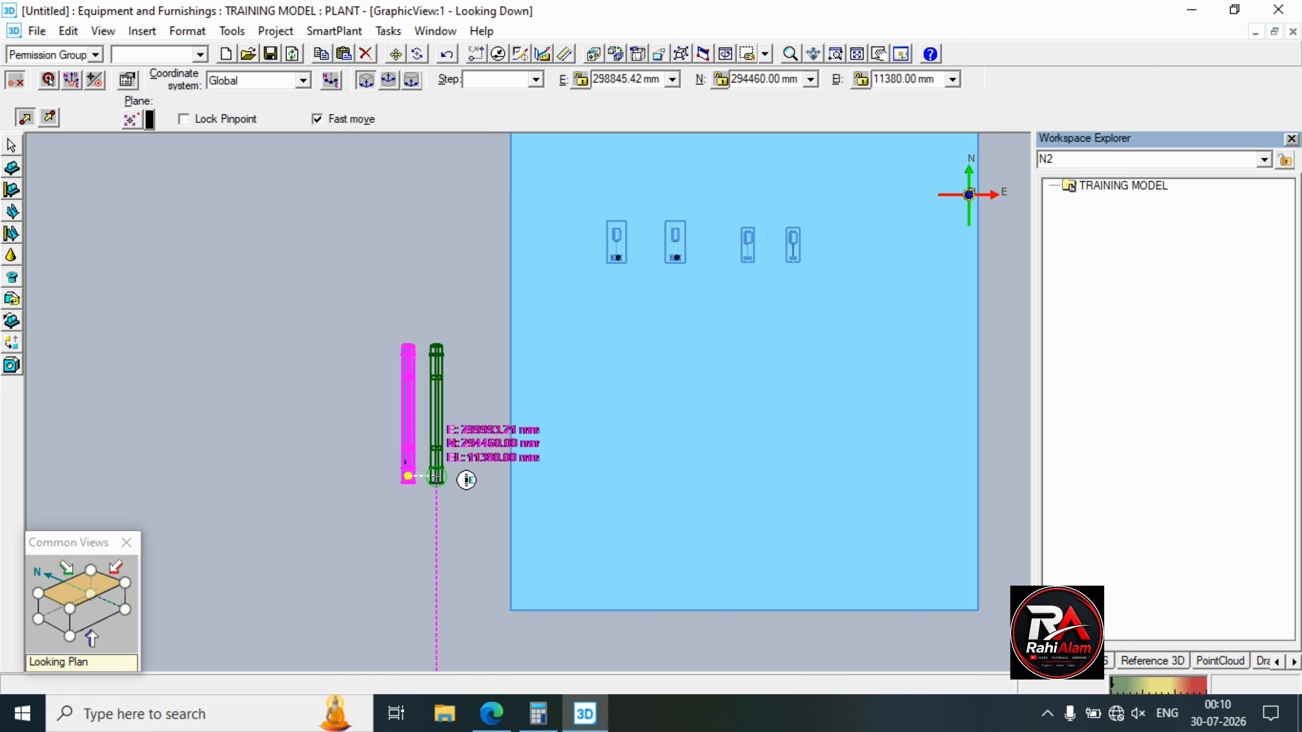
pyautogui.click(503, 721)
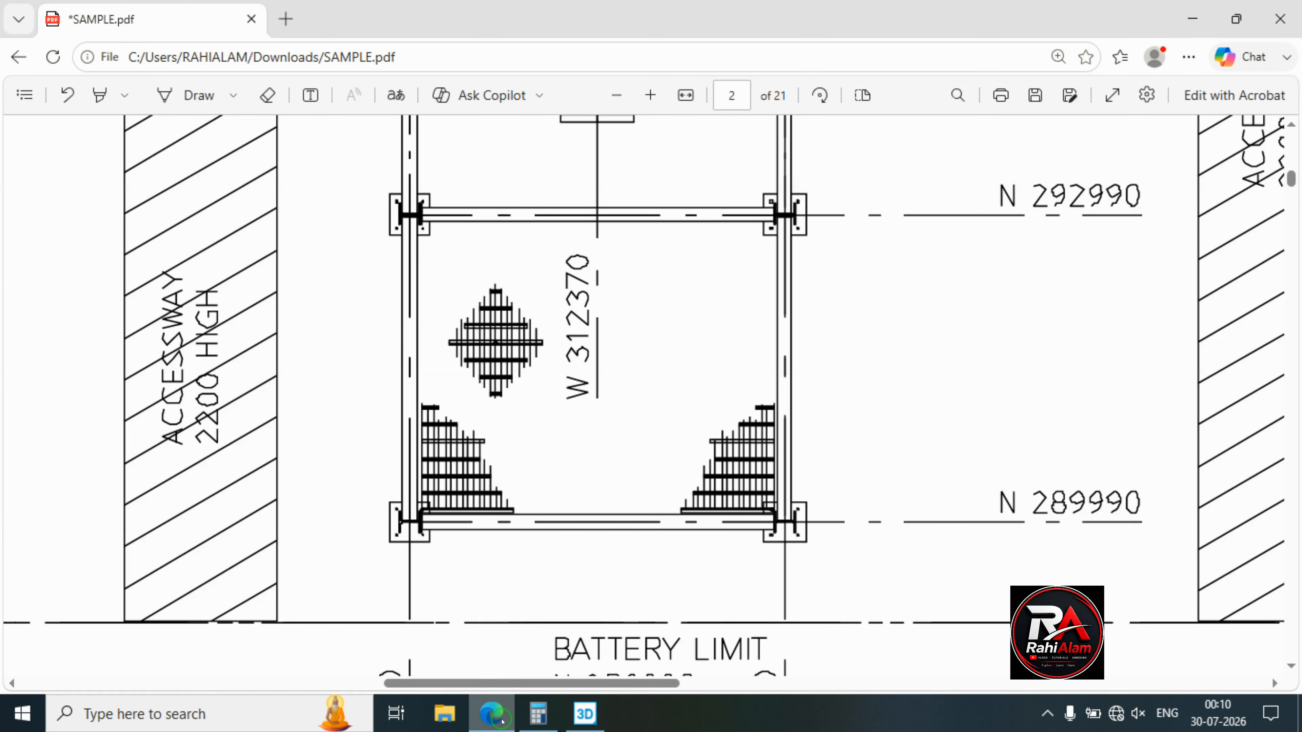
pyautogui.click(502, 720)
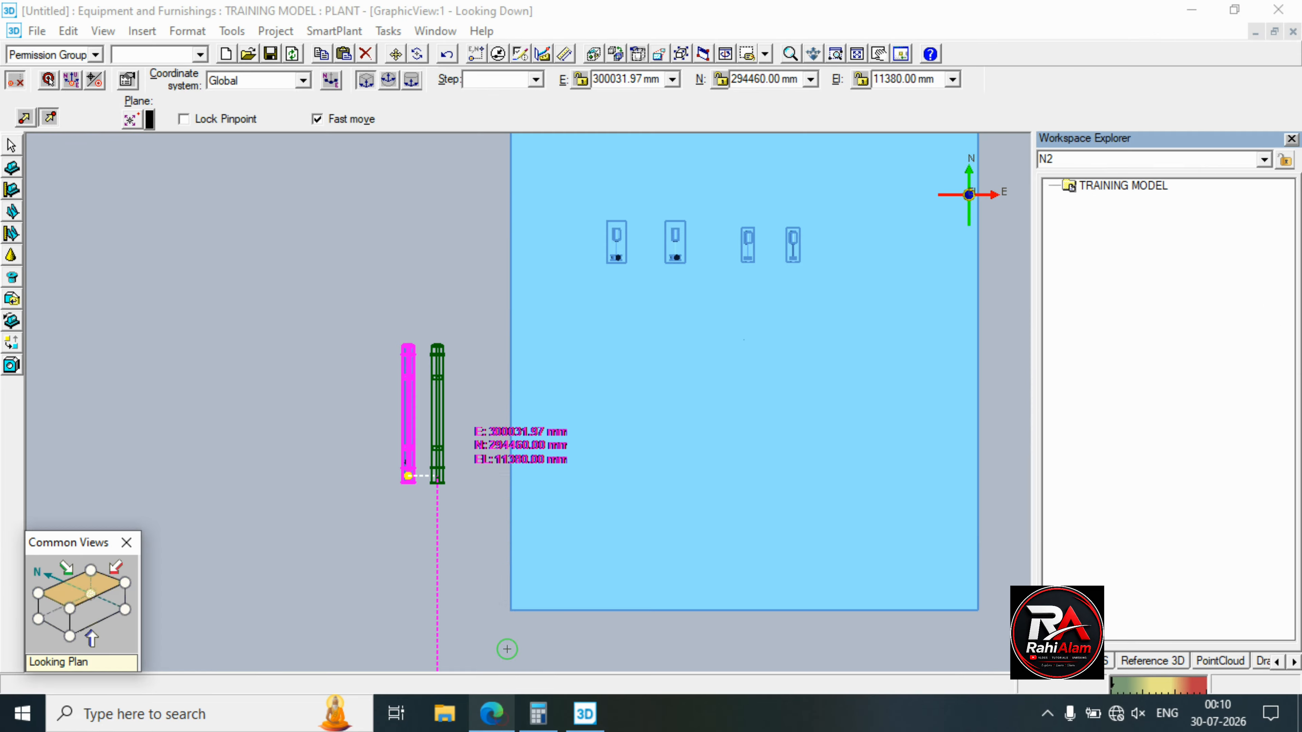
pyautogui.click(632, 79)
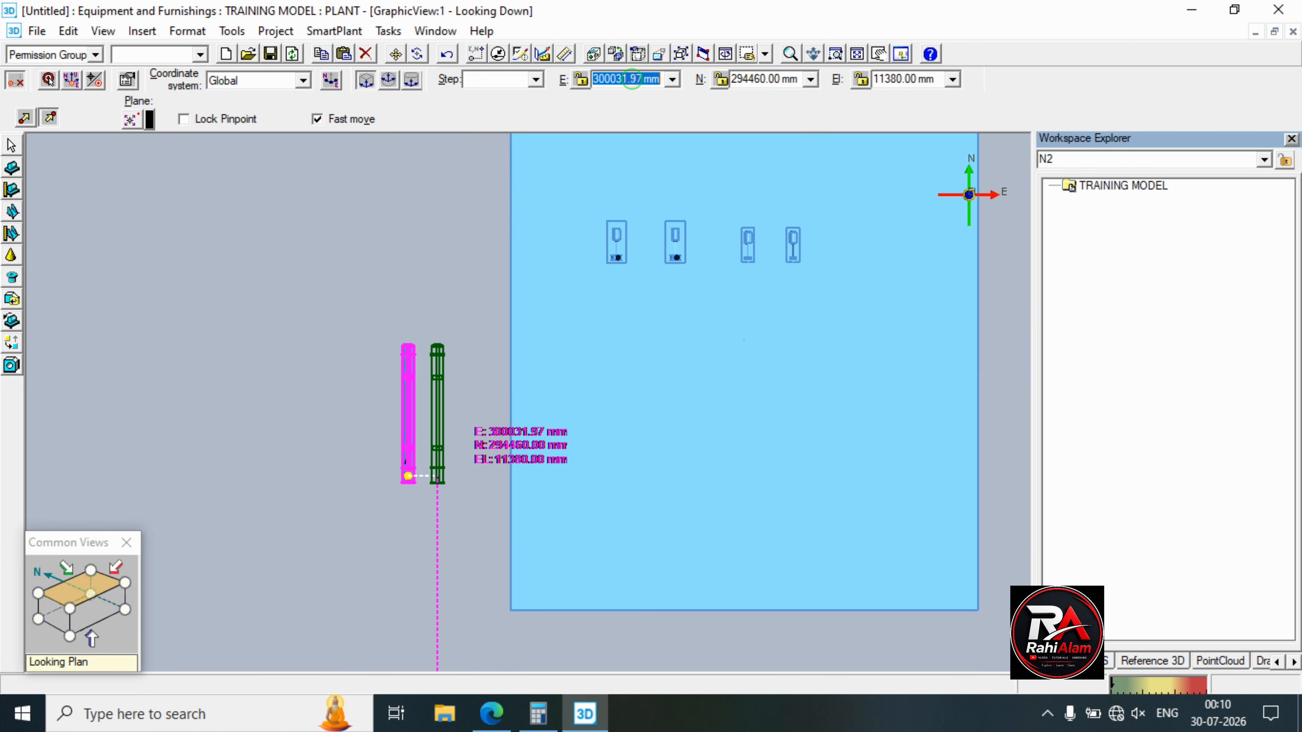
pyautogui.write('312370')
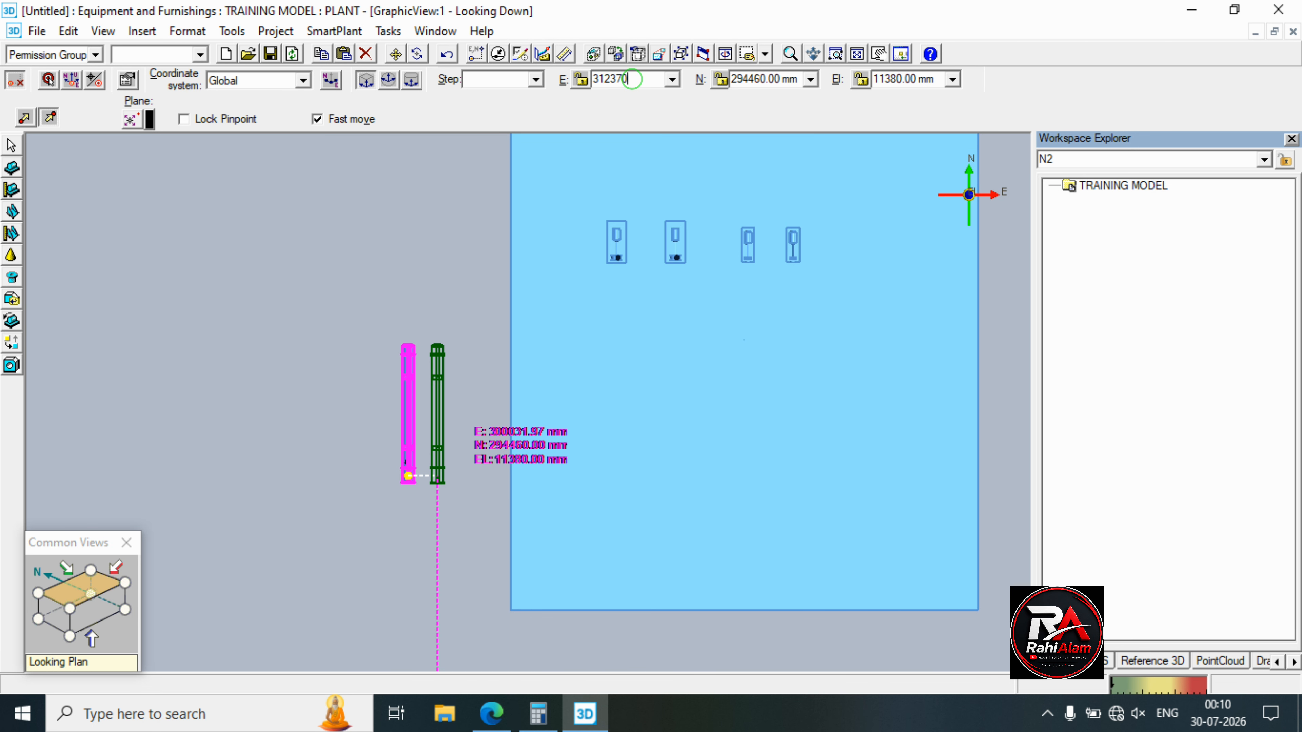
pyautogui.press('Return')
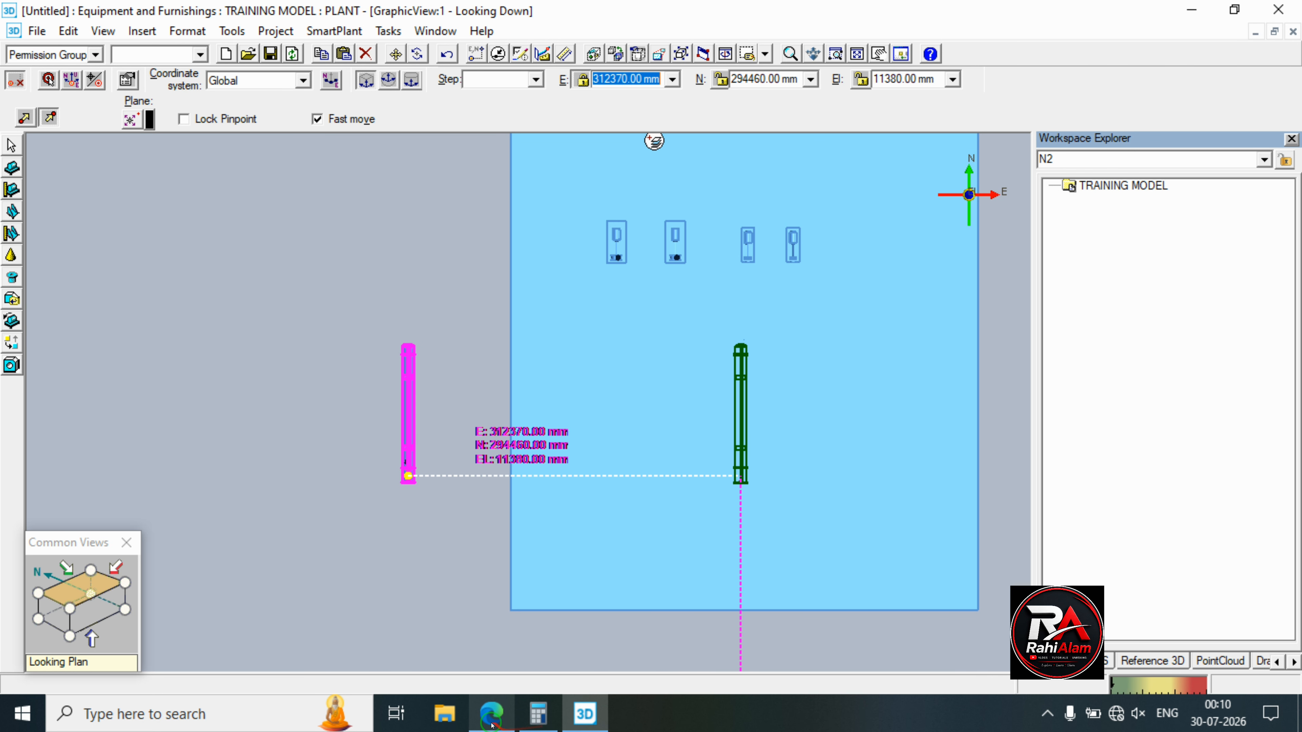
pyautogui.click(491, 720)
pyautogui.click(491, 721)
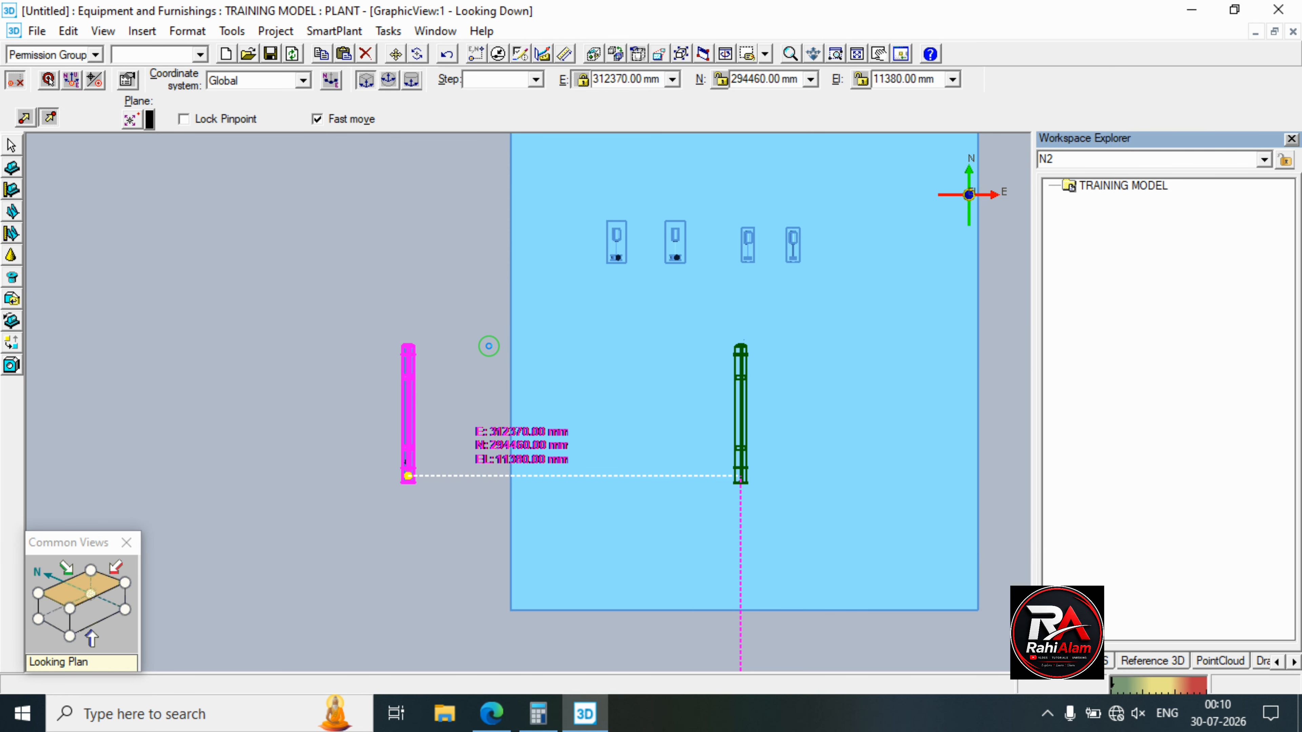
pyautogui.click(489, 346)
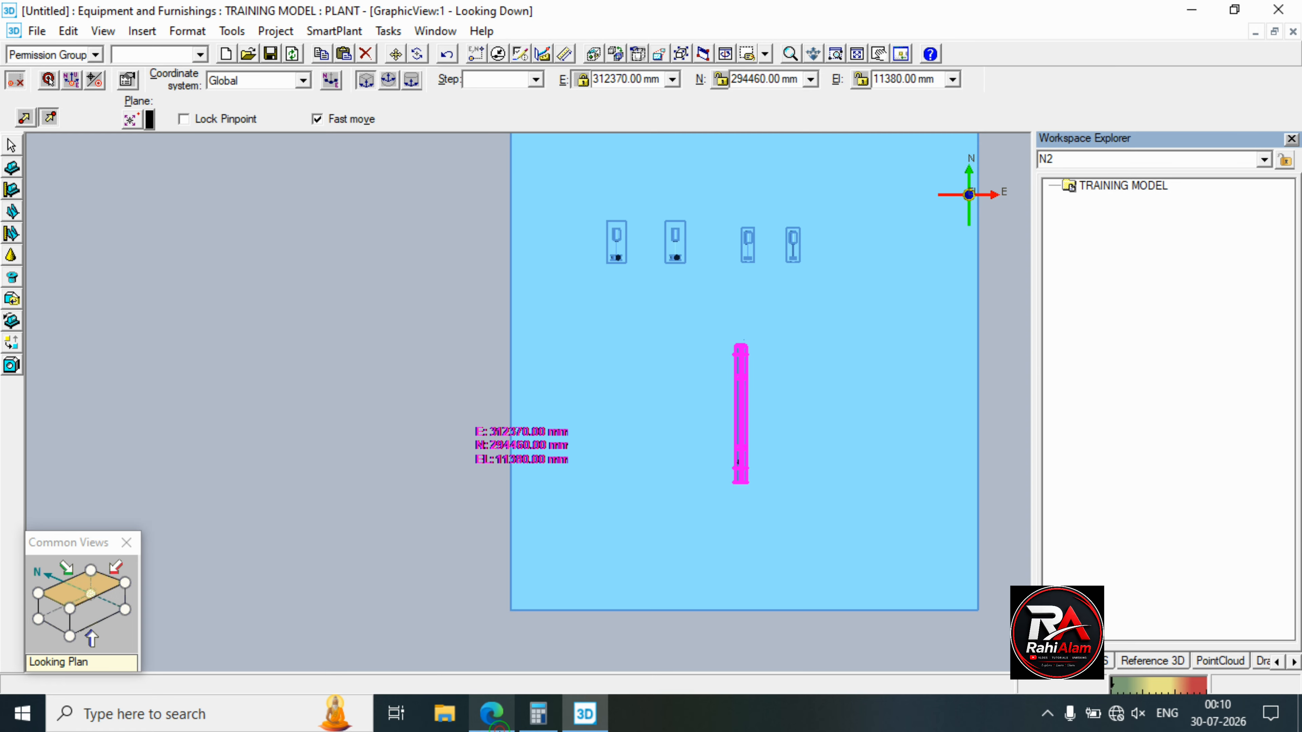
# Compare the exchanger pair's placement with the pumps and structure on the page 2 plan in SAMPLE.pdf, and end the move command in the model.
pyautogui.click(497, 723)
pyautogui.keyDown('ctrl'); pyautogui.scroll(-5, 640, 365); pyautogui.keyUp('ctrl')
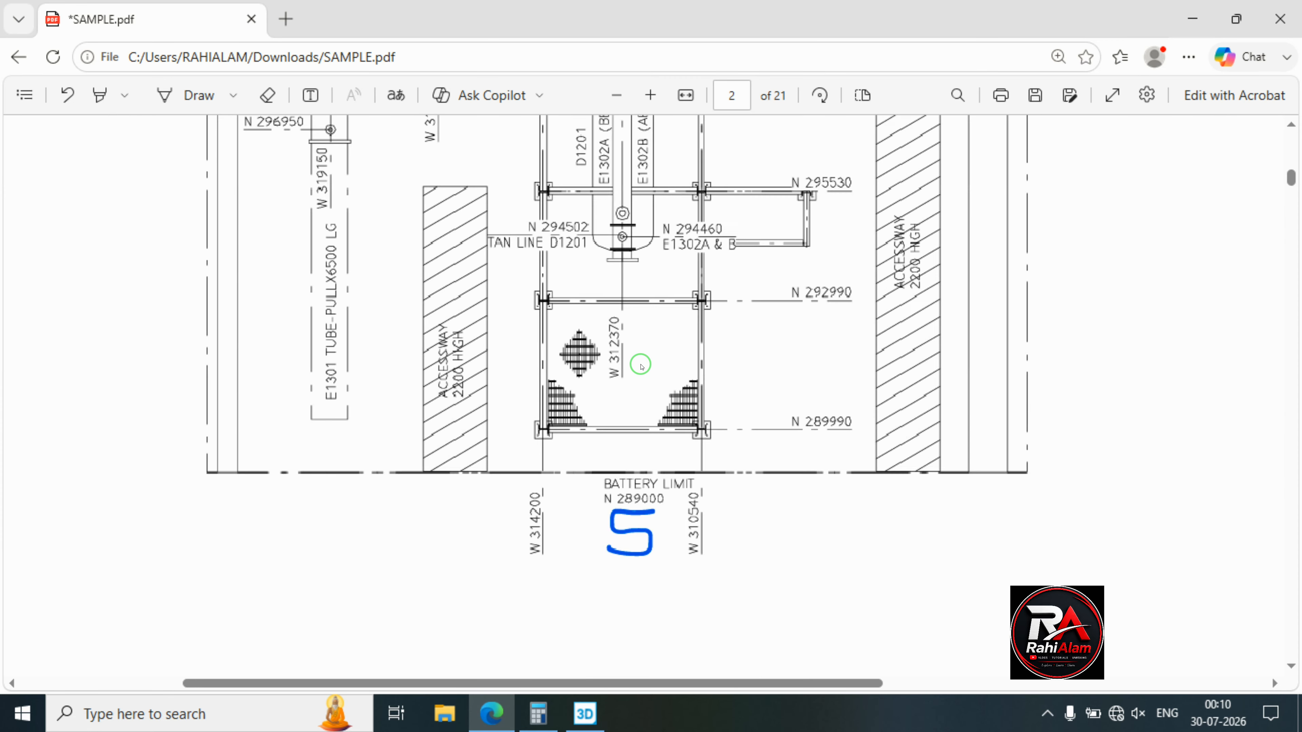
pyautogui.scroll(7, 640, 364)
pyautogui.scroll(3, 640, 364)
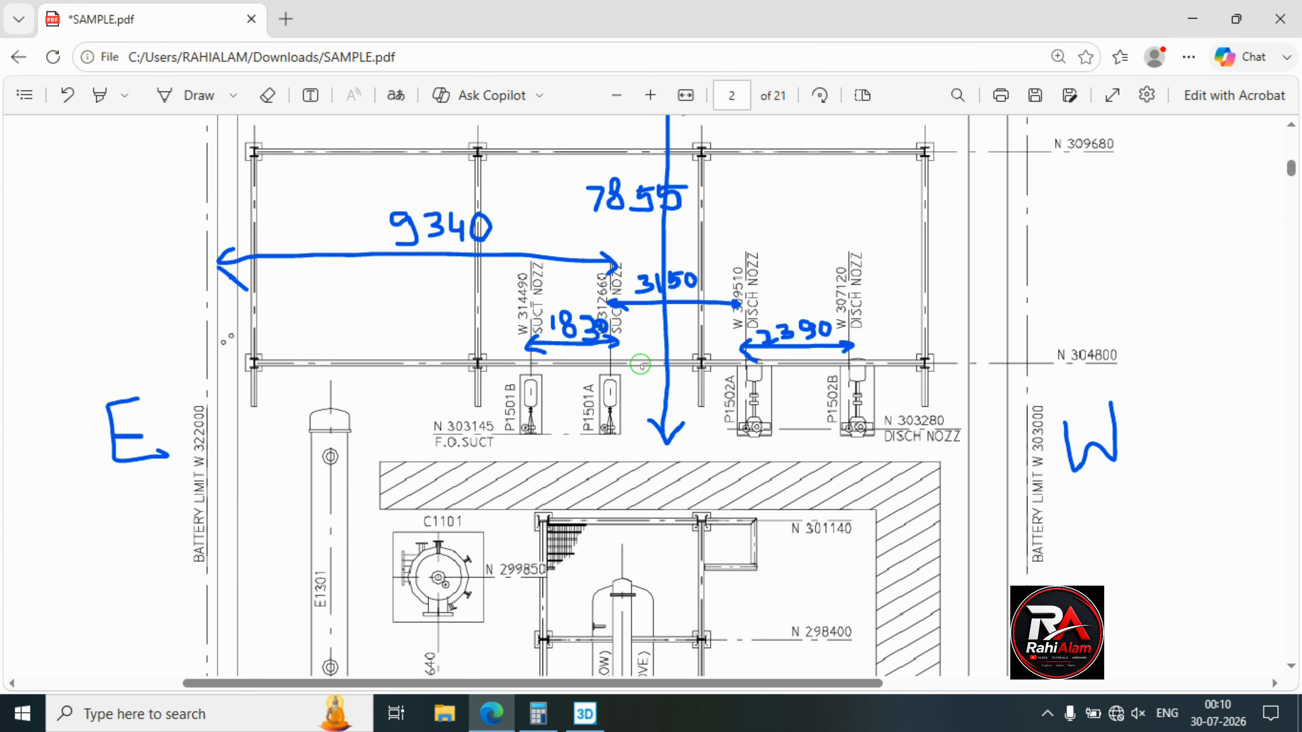
pyautogui.scroll(-6, 642, 364)
pyautogui.scroll(2, 643, 364)
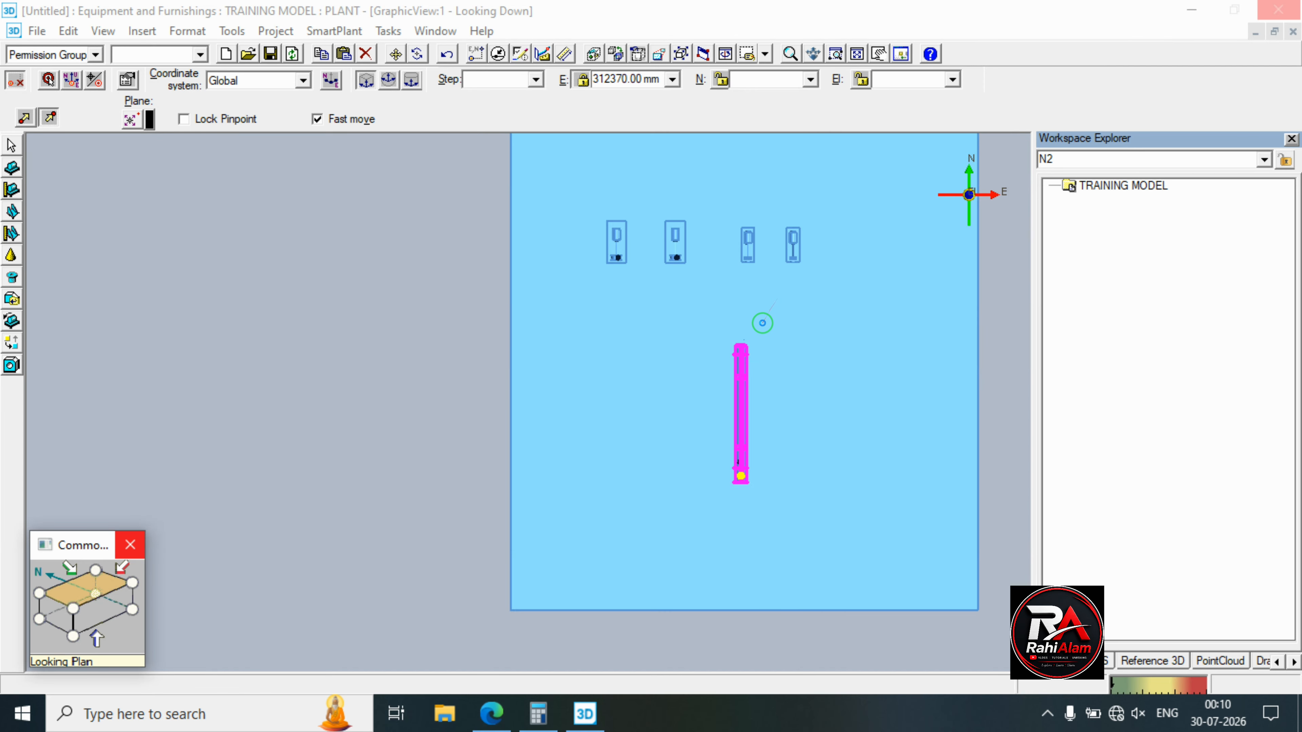
pyautogui.press('Escape')
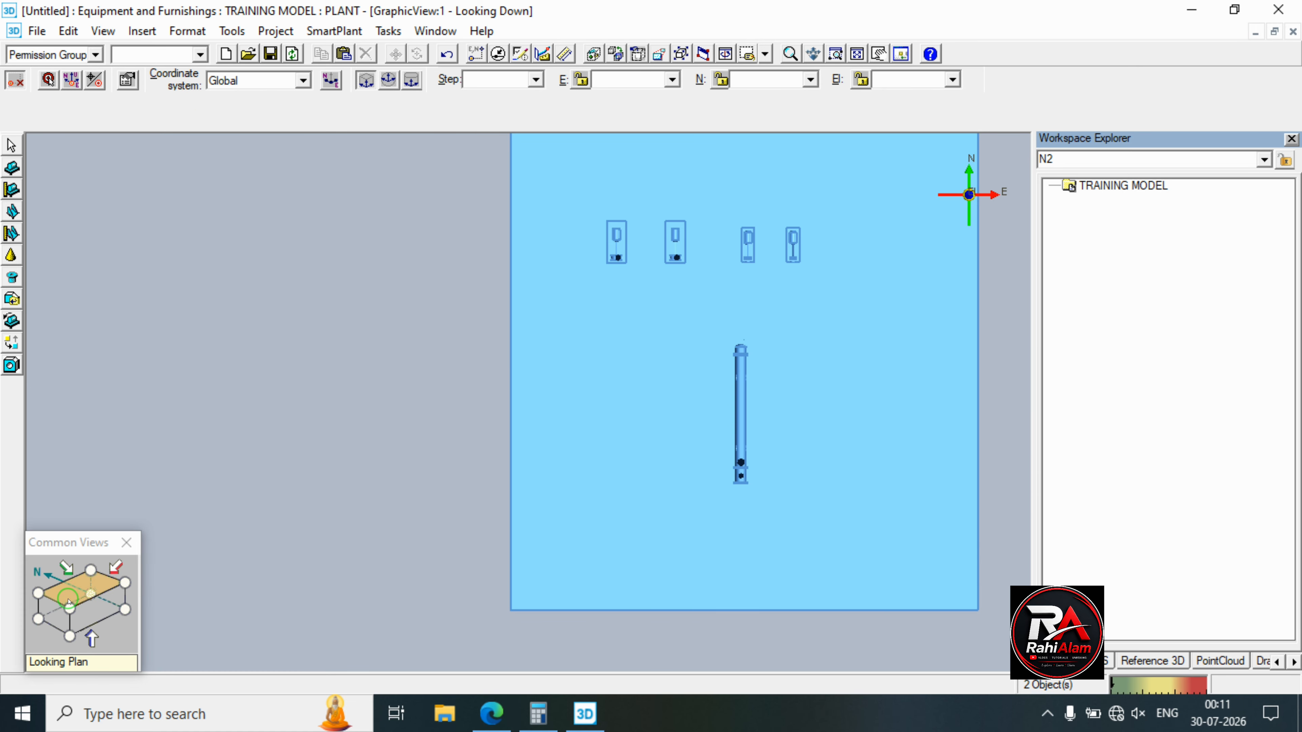
pyautogui.click(11, 146)
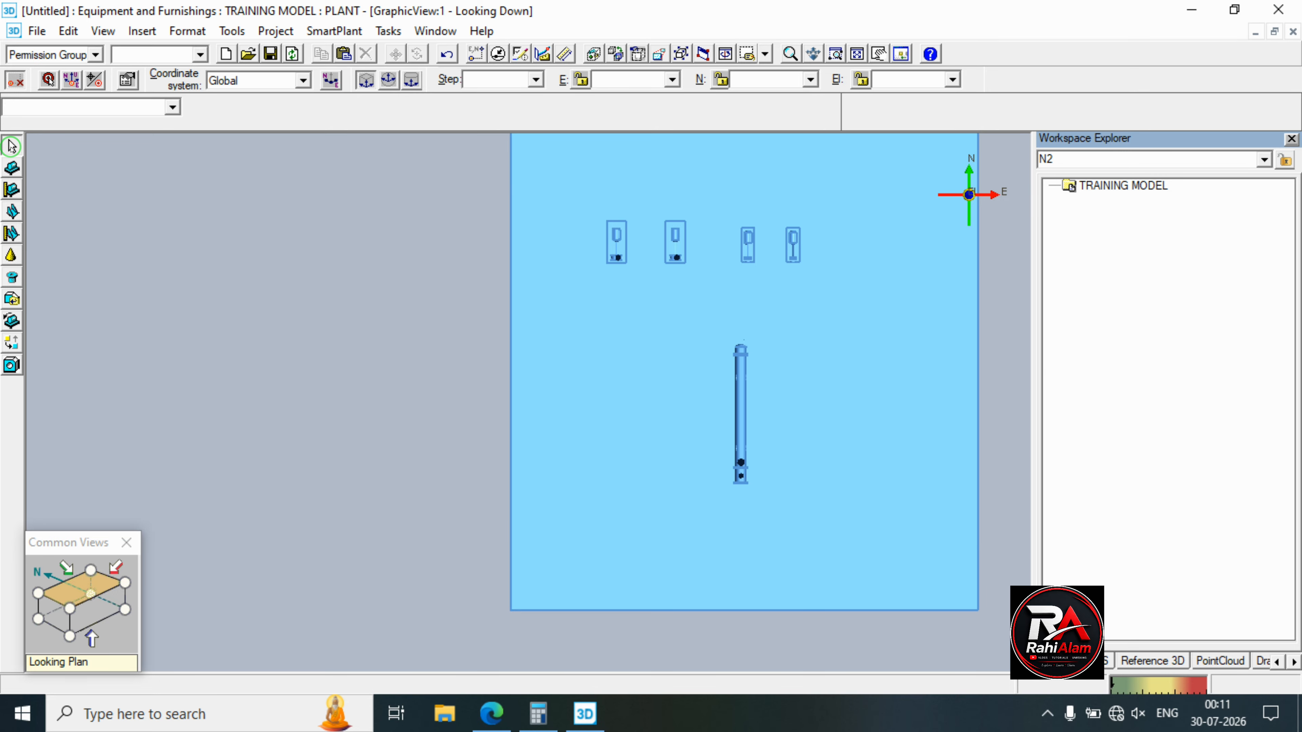
# Examine the exchanger pair's position relative to the base slab and the four pumps in isometric view.
pyautogui.click(67, 608)
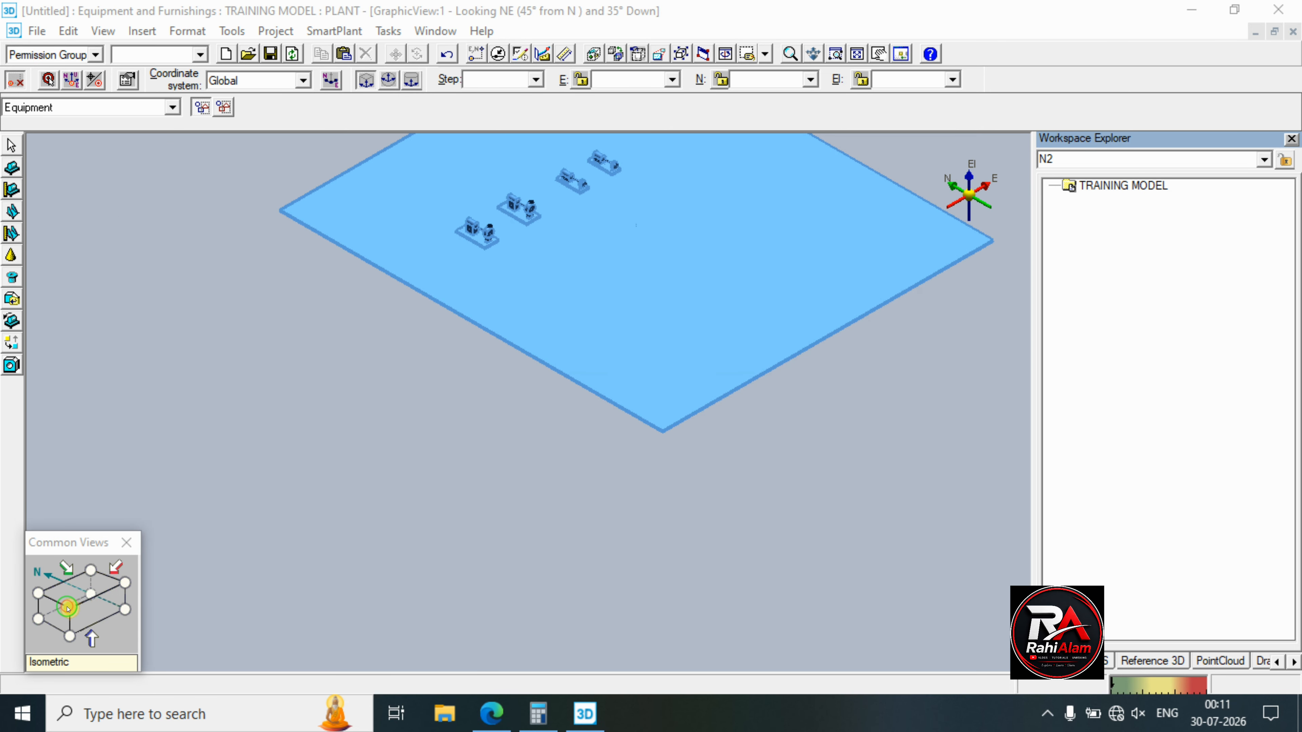
pyautogui.scroll(-1, 519, 522)
pyautogui.moveTo(527, 490); pyautogui.dragTo(482, 567, button='middle')
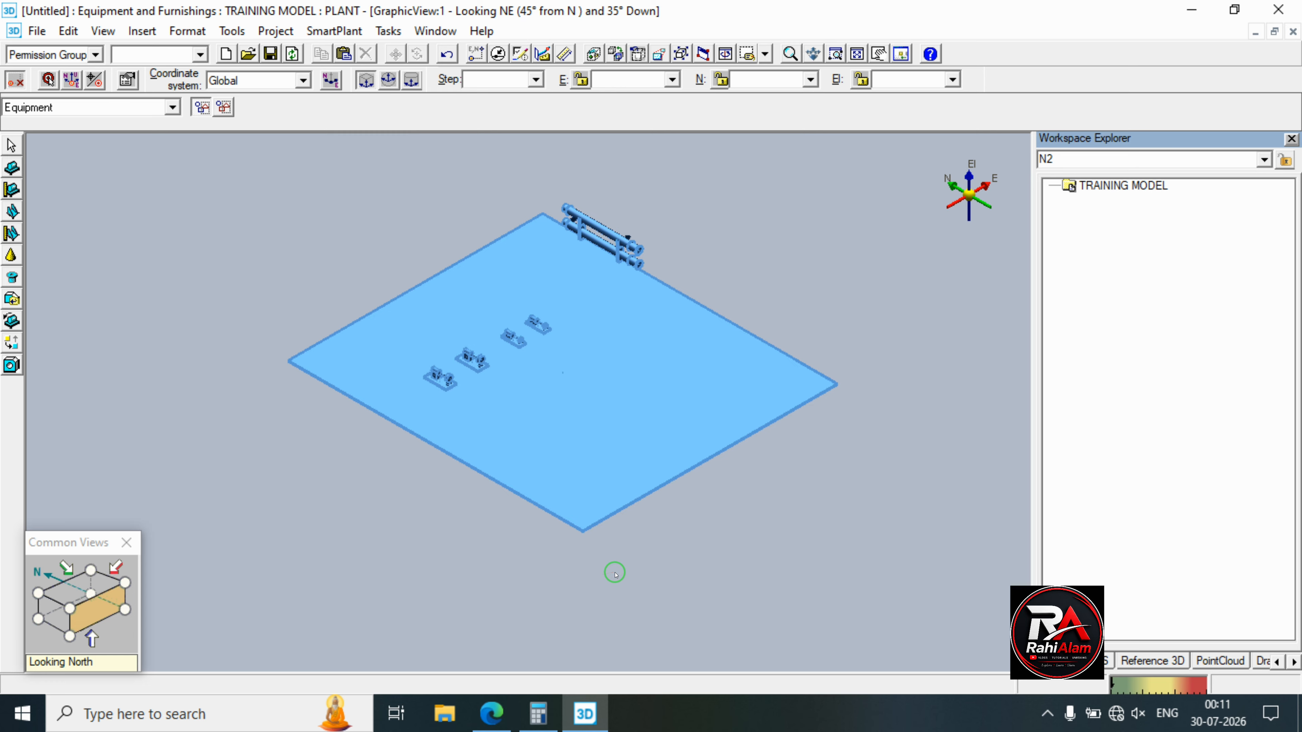
pyautogui.scroll(-1, 615, 573)
pyautogui.moveTo(615, 573); pyautogui.dragTo(569, 572, button='middle')
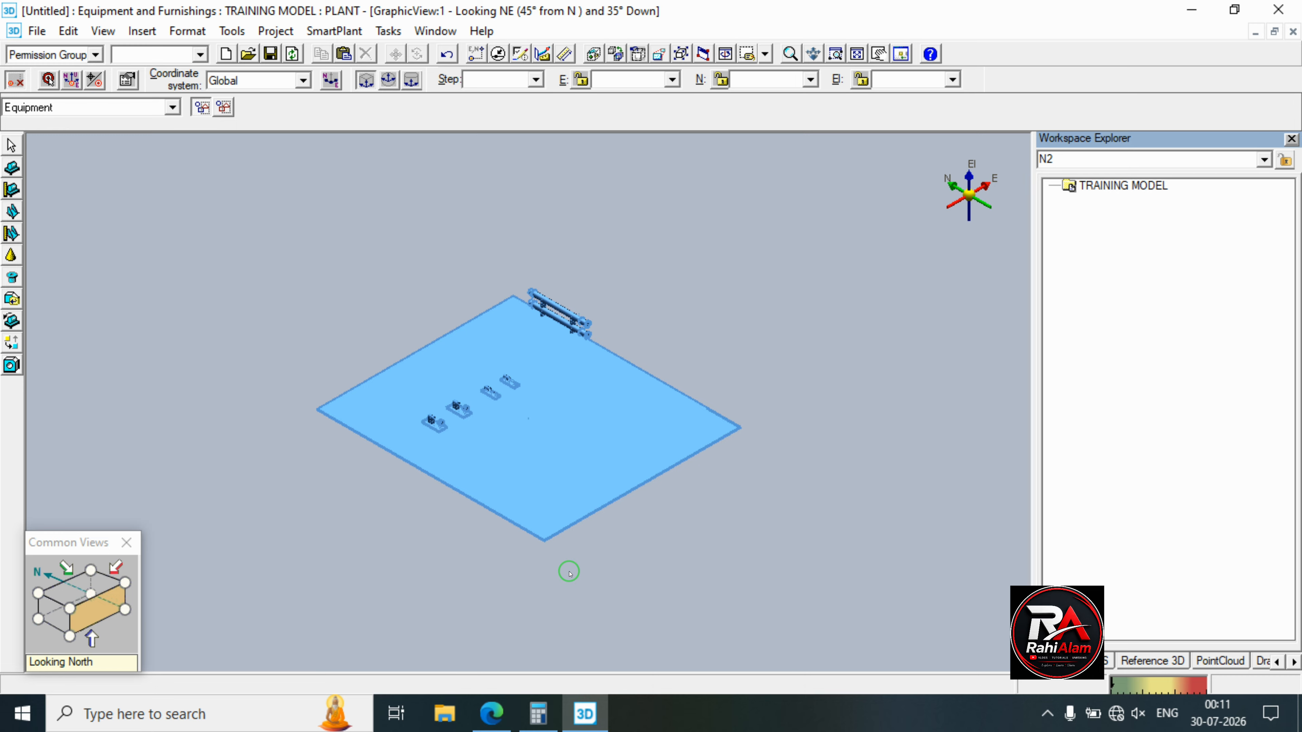